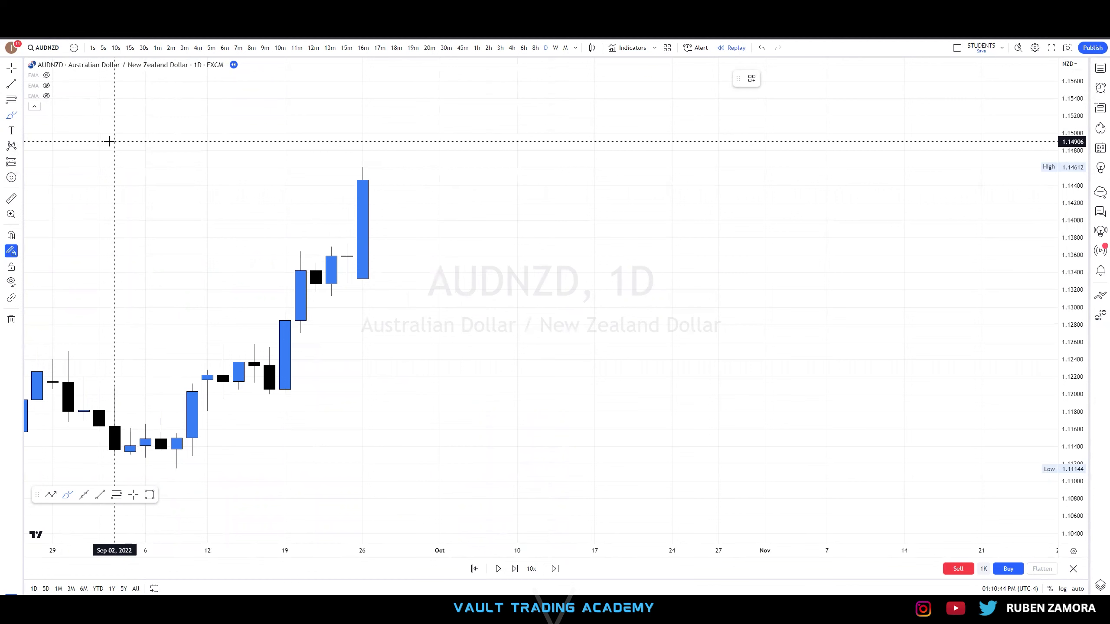
Draw a freehand horizontal line with the Brush from the late-August high across to the September 19–20 breakout candles
key("Escape")
left_click_drag(454, 141, 527, 132)
scroll(590, 183, "up", 1)
left_click_drag(521, 237, 691, 253)
left_click_drag(1076, 506, 1070, 459)
left_click_drag(929, 407, 810, 353)
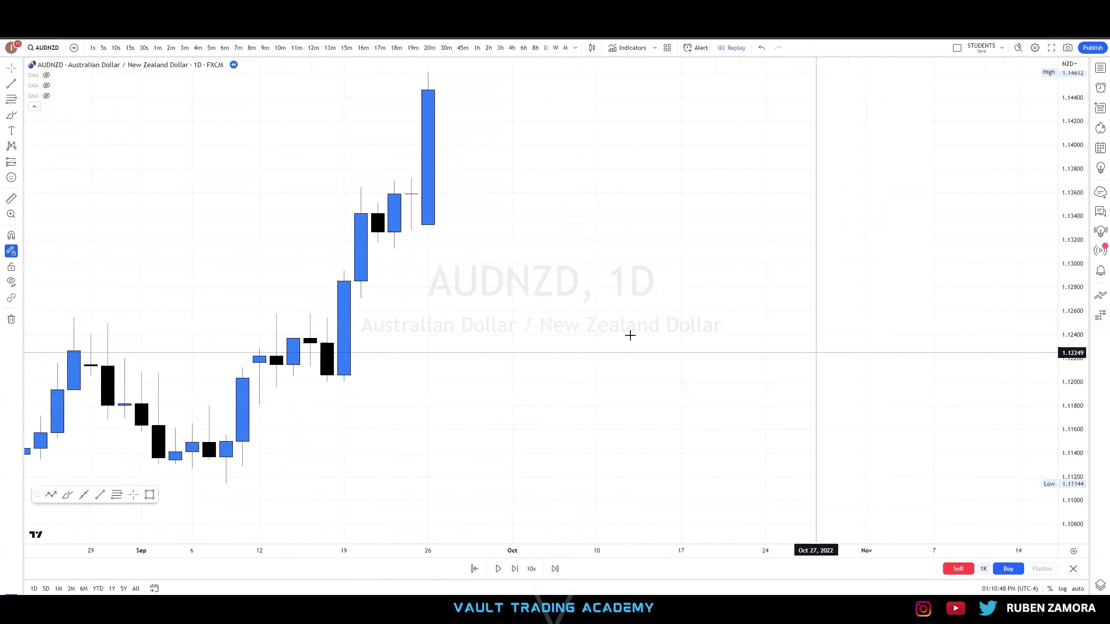
left_click(11, 115)
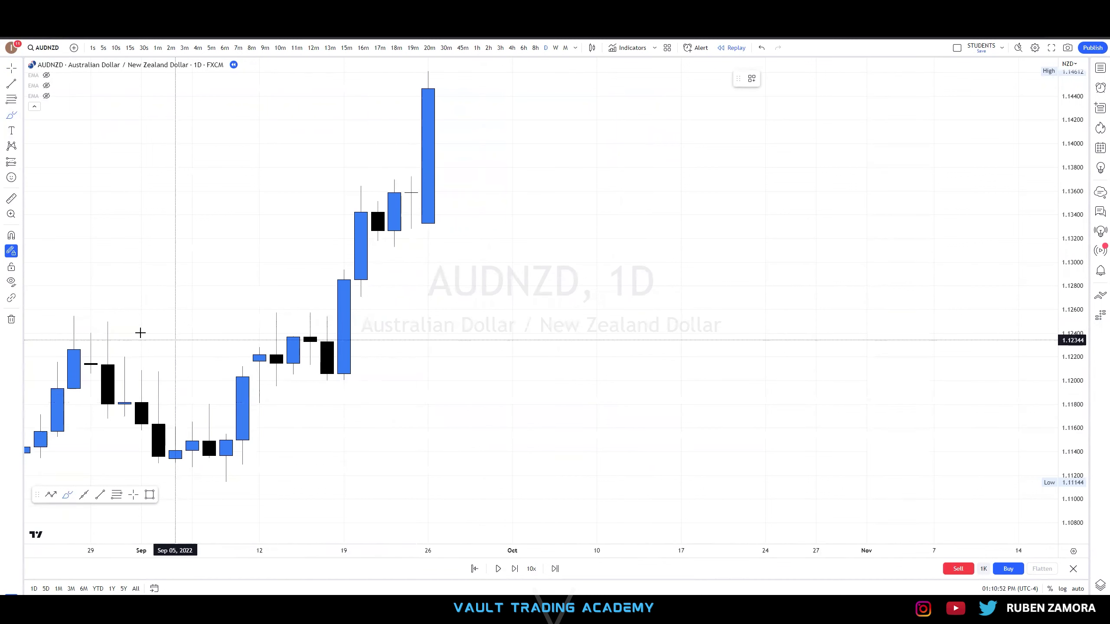
left_click(68, 314)
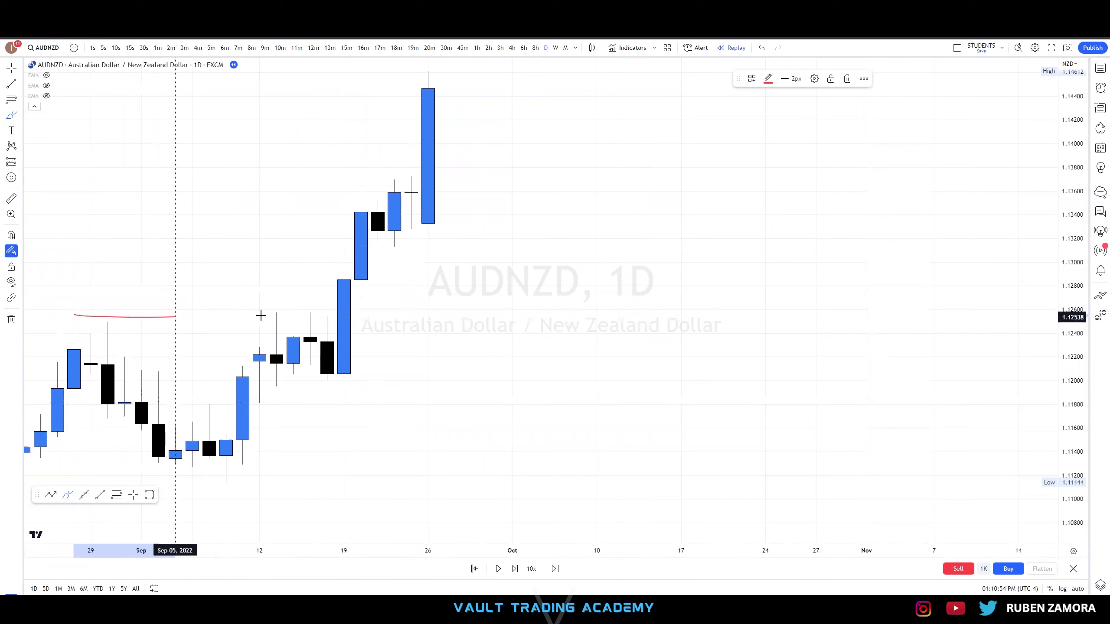
left_click(378, 314)
Mark the swing low before the breakout and the September 26 swing high with freehand Brush arcs
mouse_move(310, 370)
left_mouse_down()
mouse_move(315, 384)
mouse_move(361, 379)
left_mouse_up()
left_click_drag(411, 84, 427, 62)
left_click(444, 83)
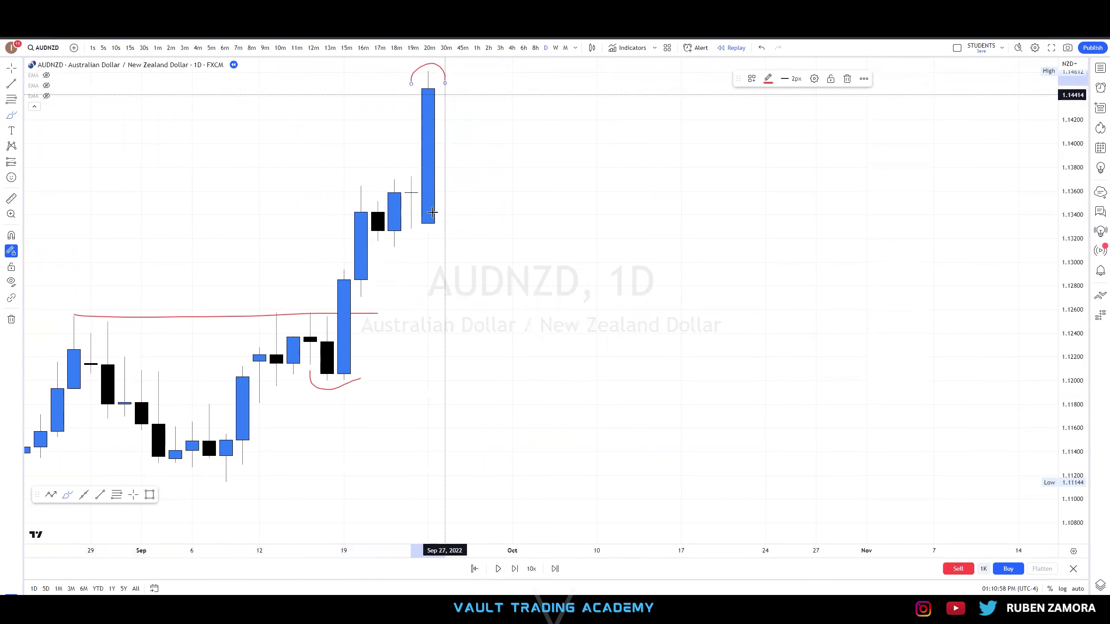
Underline the mid-September swing low with the Brush, and delete all freehand marks except the arc over the high
left_click_drag(616, 402, 678, 414)
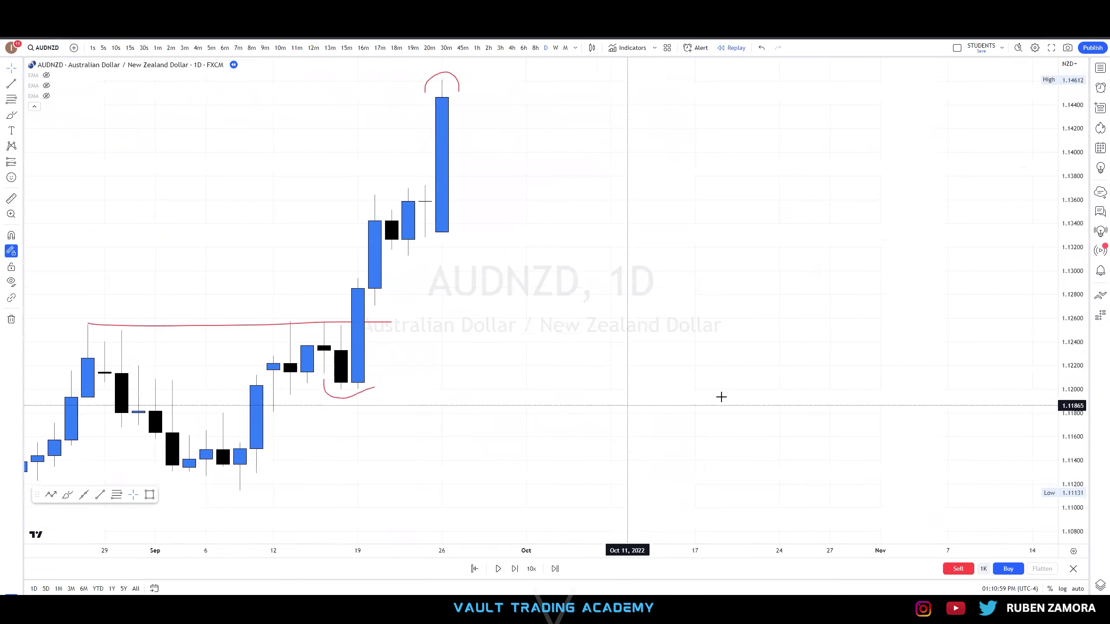
left_click_drag(1079, 335, 1060, 417)
left_click_drag(541, 329, 464, 309)
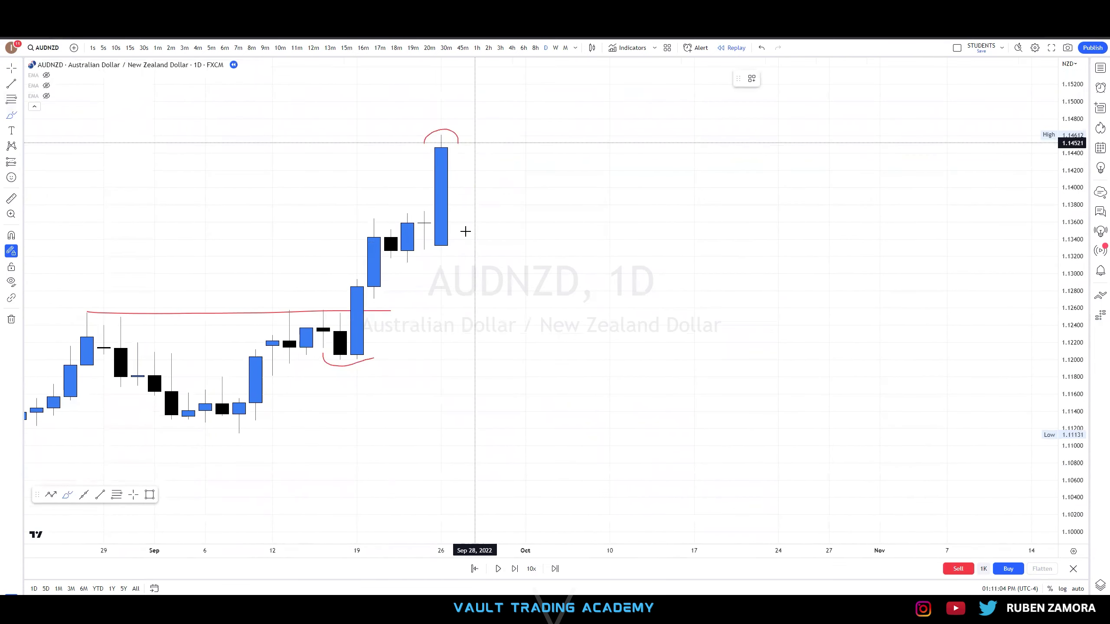
left_click_drag(325, 360, 424, 358)
key("Escape")
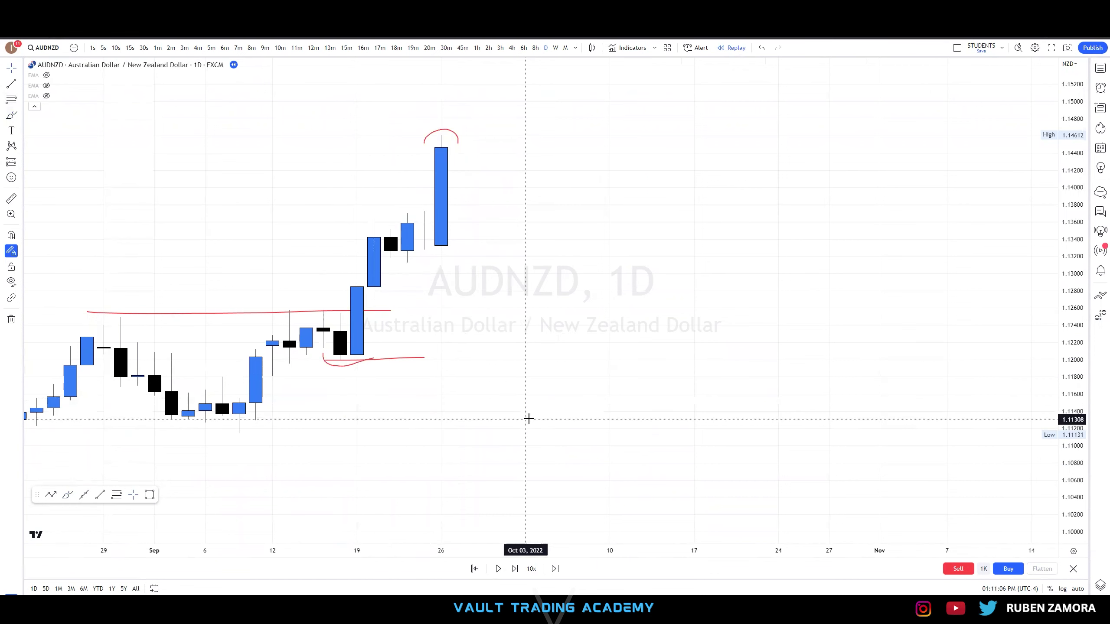
left_click_drag(528, 419, 218, 218)
key("Delete")
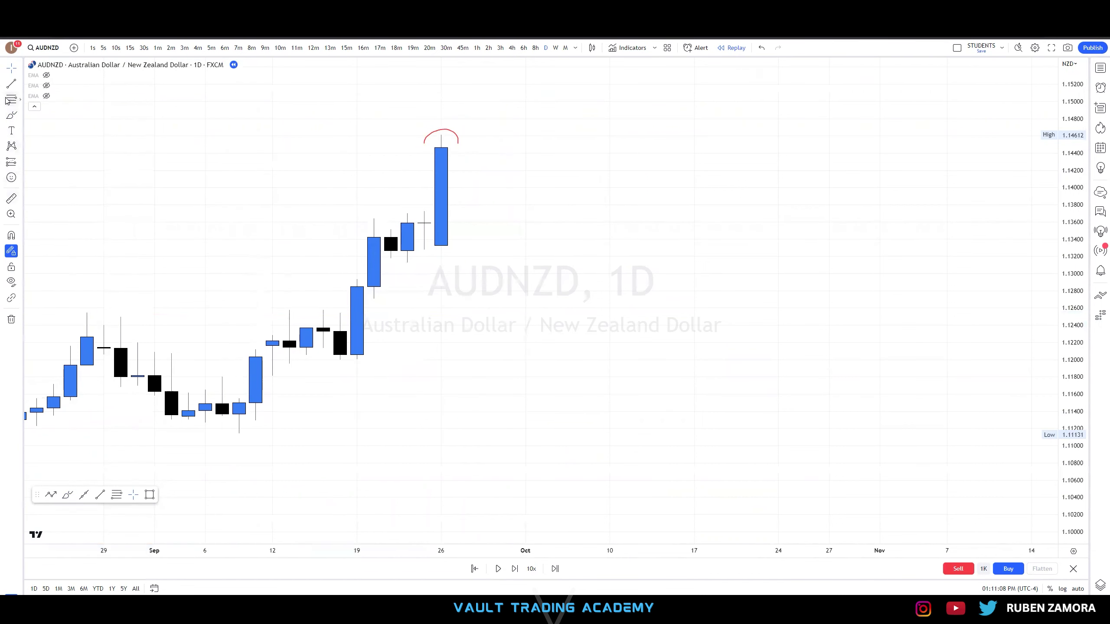
Draw a horizontal trend line from the September 16 swing low at about 1.1200 out to about October 24
left_click(12, 83)
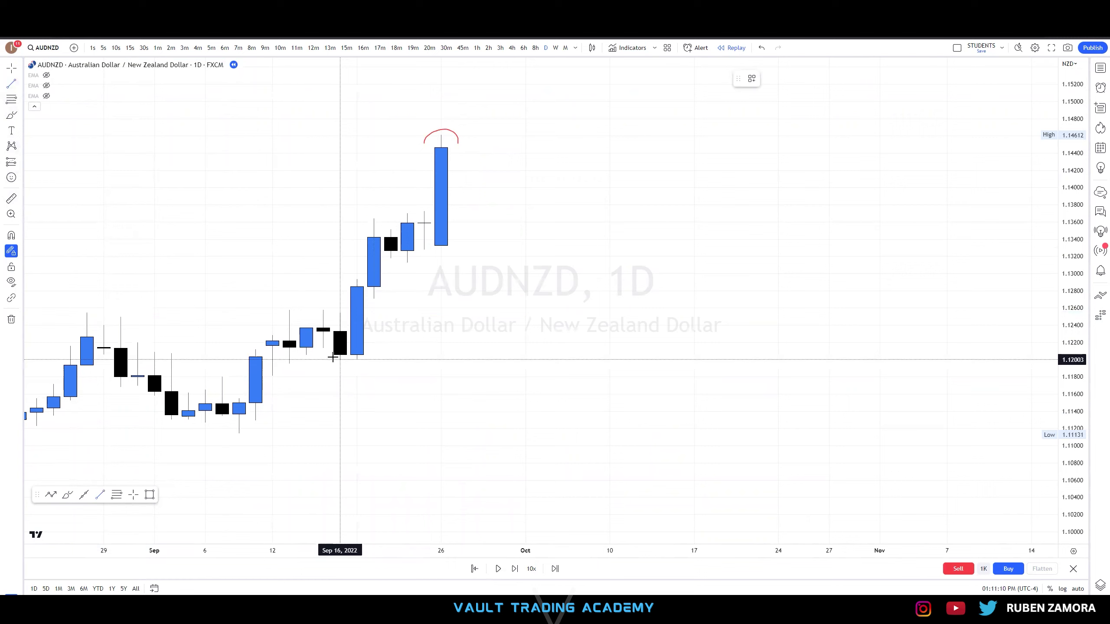
left_click(337, 359)
left_click(778, 359)
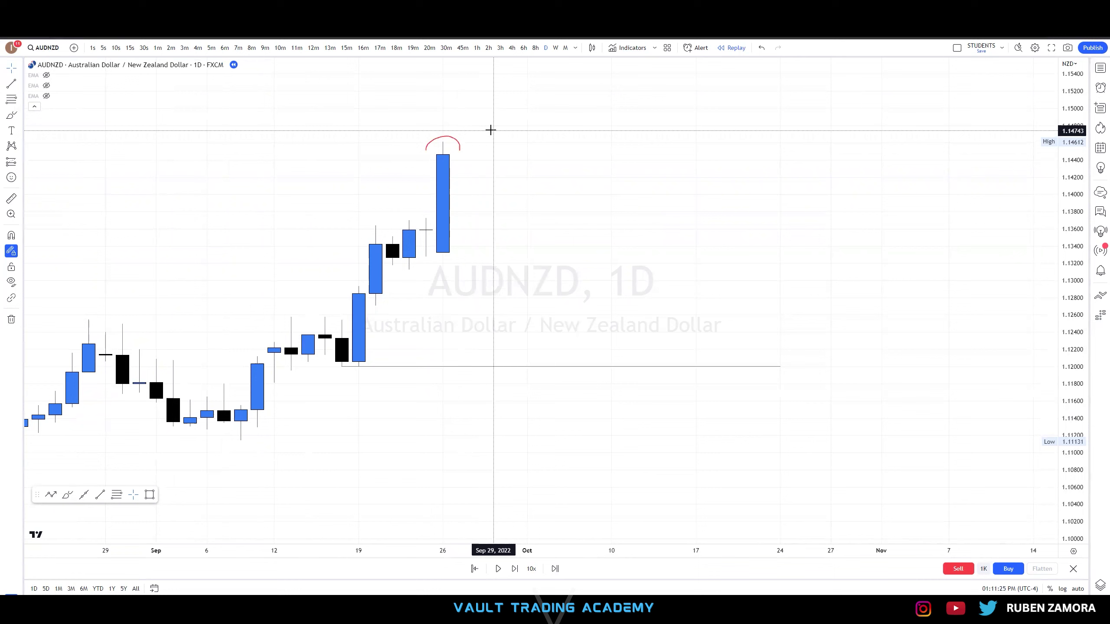
Switch the AUDNZD chart to the 1-hour timeframe
left_click(478, 48)
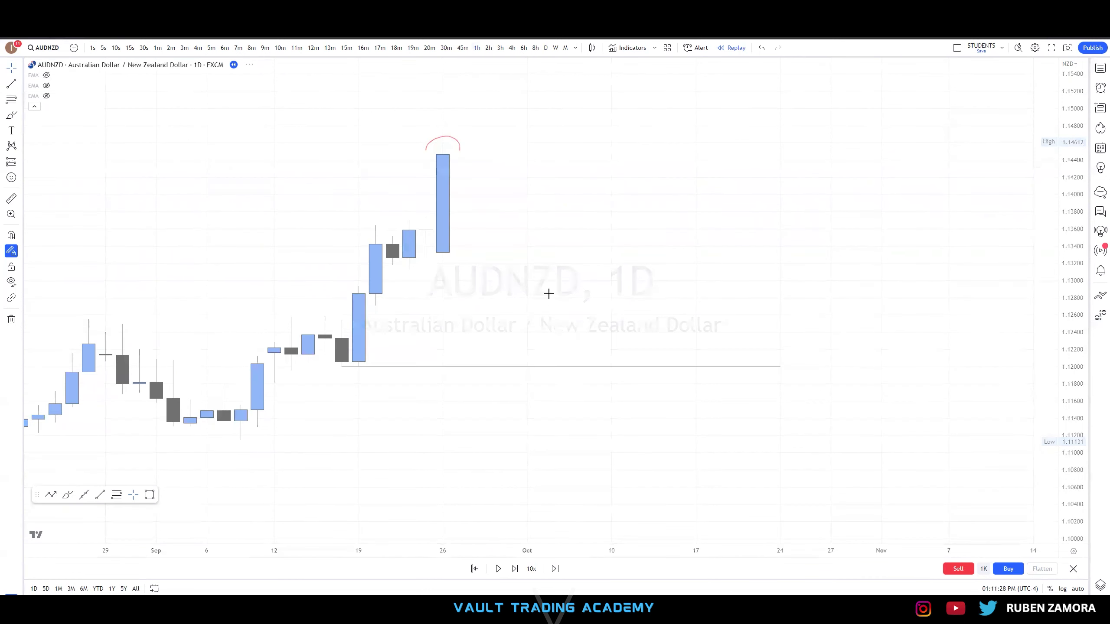
scroll(785, 310, "down", 4)
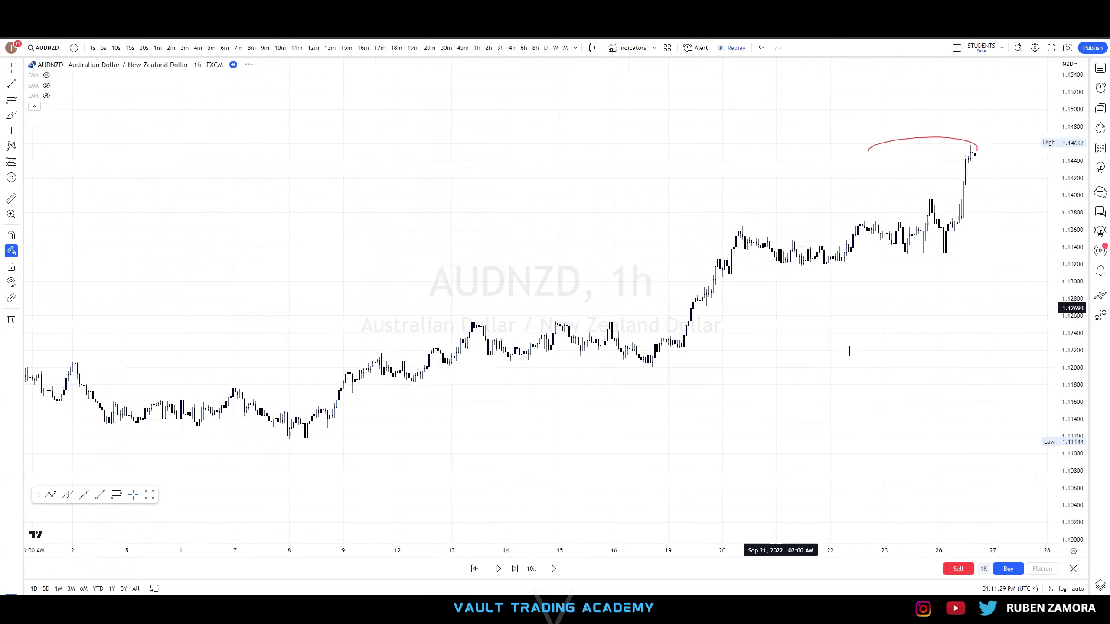
scroll(907, 311, "up", 5)
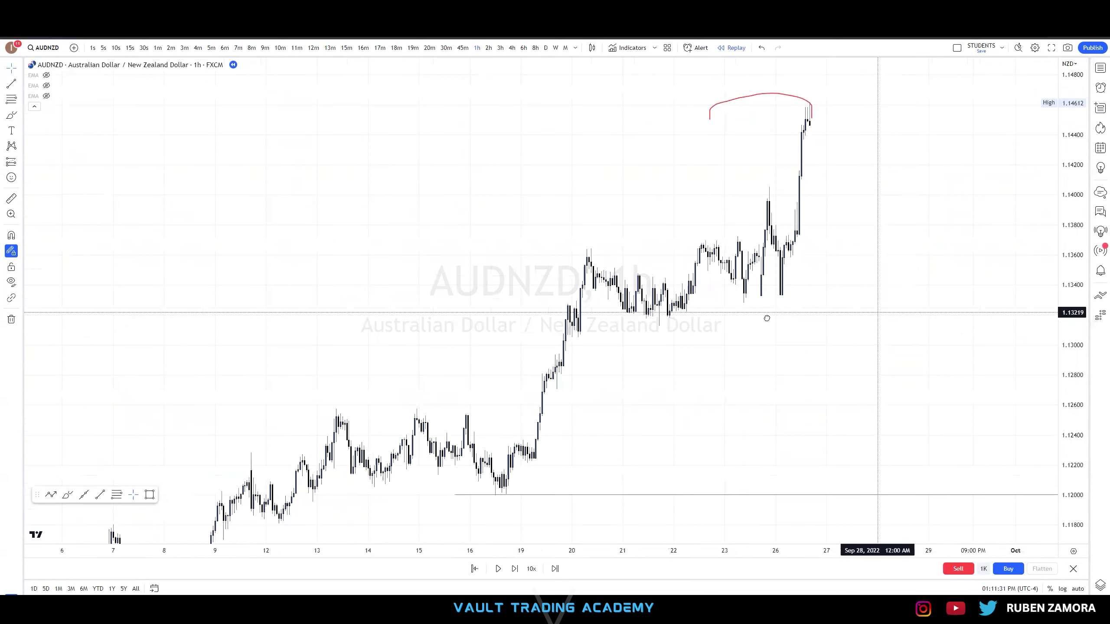
left_click_drag(394, 282, 385, 316)
Circle the sideways price range between September 20 and 26 with the Brush, and undo the freehand circle
left_click(11, 117)
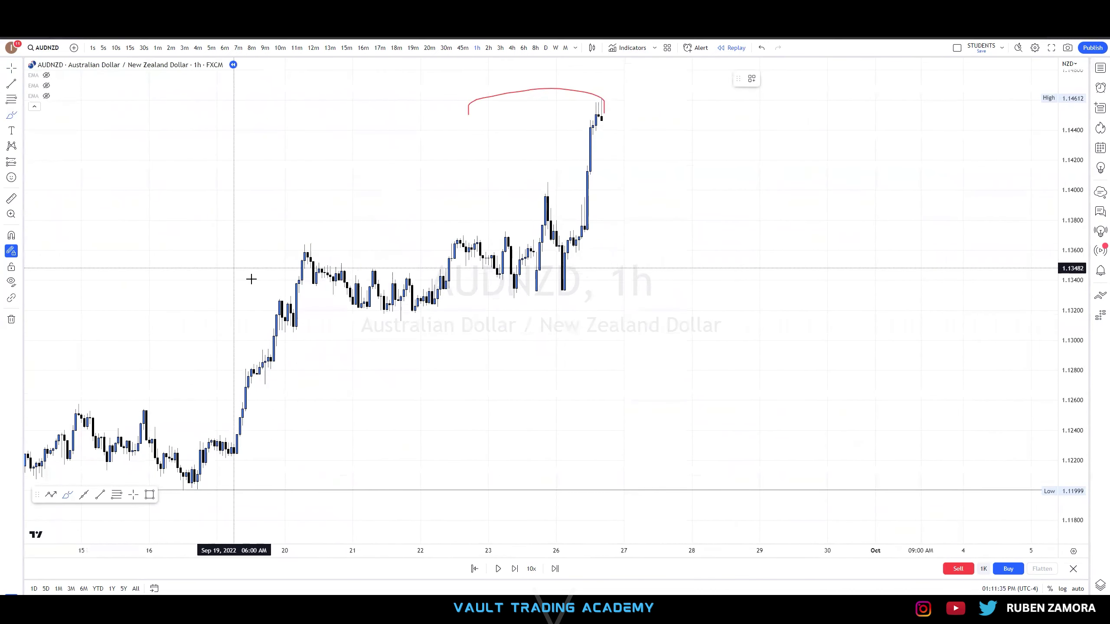
mouse_move(551, 245)
left_mouse_down()
mouse_move(253, 288)
mouse_move(466, 200)
mouse_move(424, 217)
left_mouse_up()
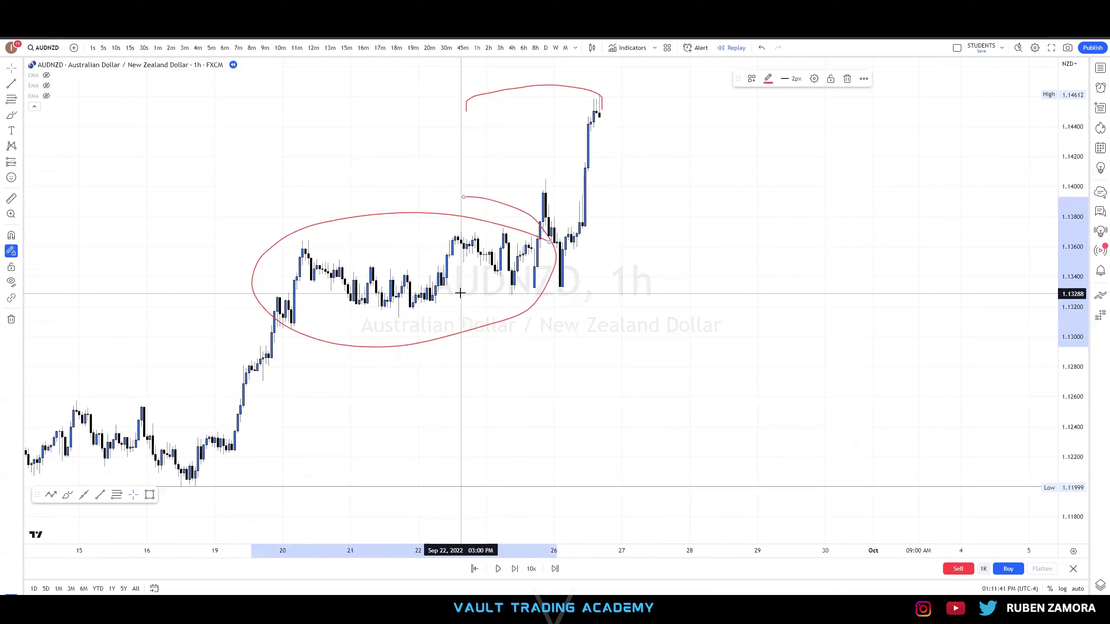
key("ctrl+z")
scroll(393, 337, "up", 1)
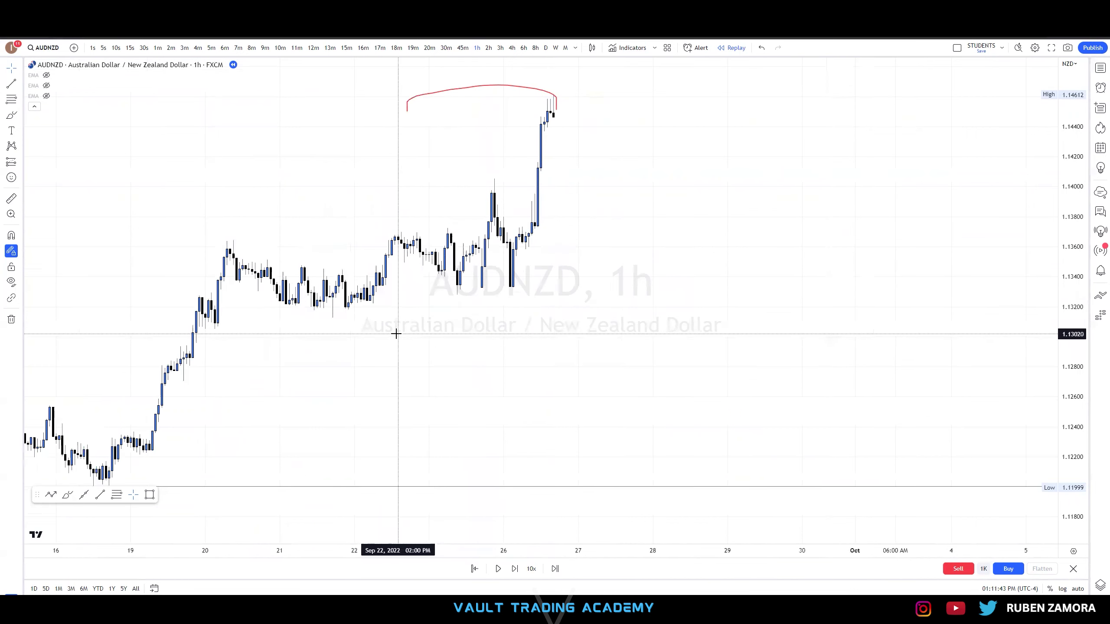
left_click(11, 115)
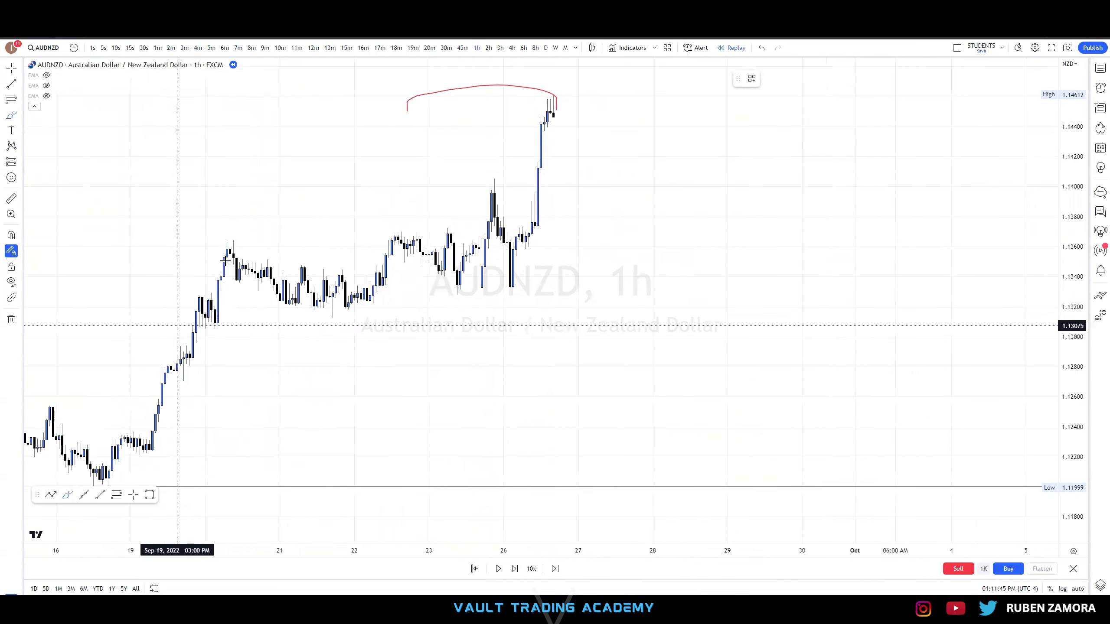
Draw a horizontal trend line from the September 20 high at 1.13632 to the candles that break it on September 22
key("alt+t")
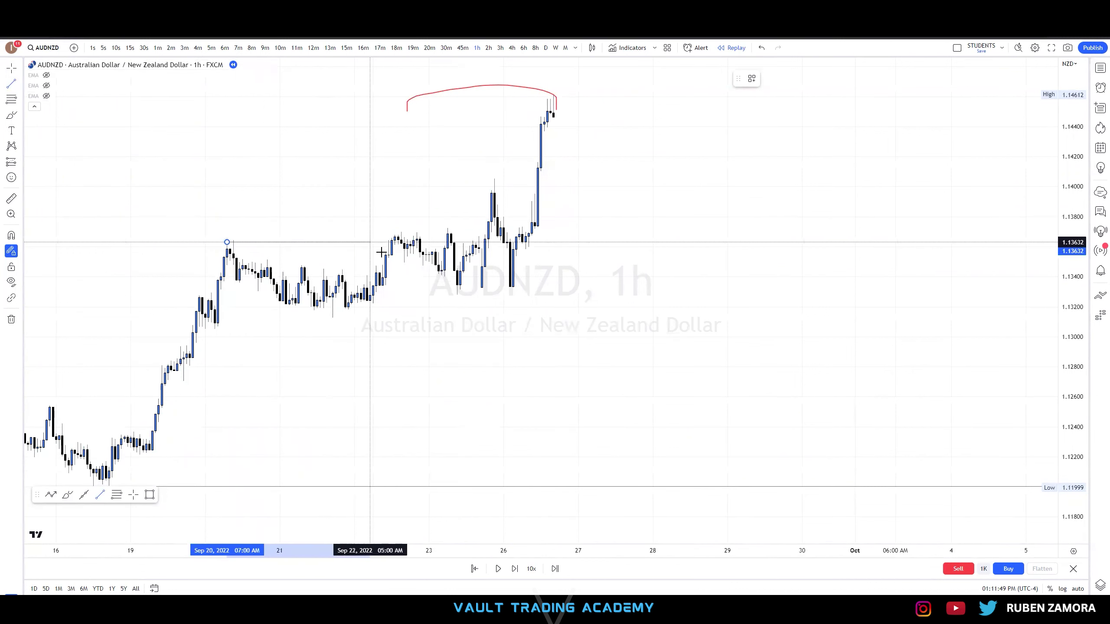
left_click(401, 270, "shift")
key("Escape")
left_click_drag(396, 253, 391, 253)
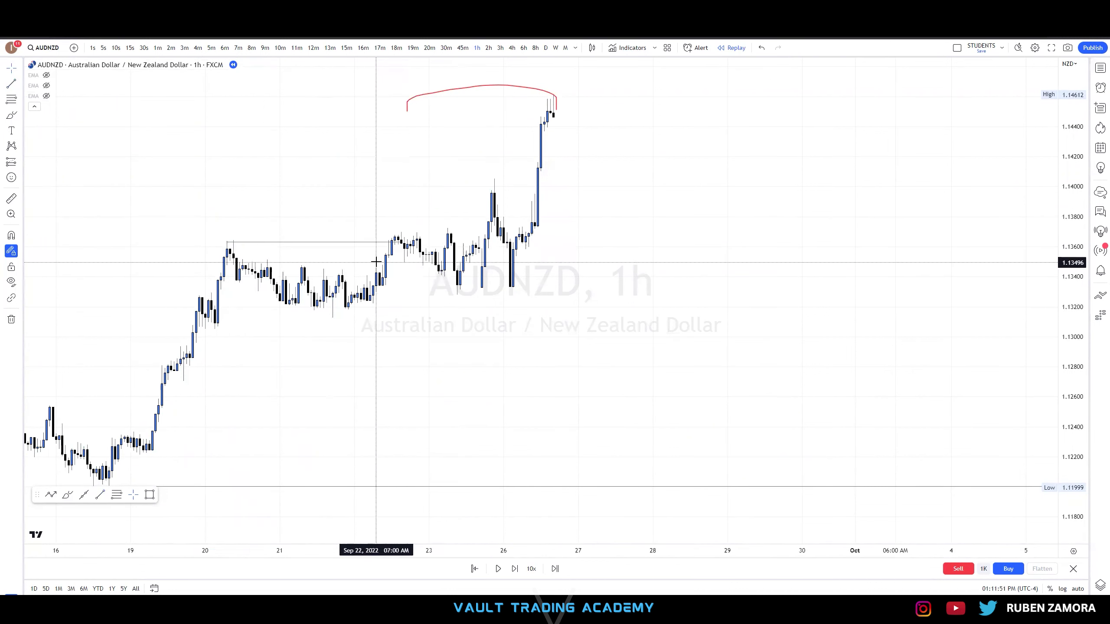
Draw a rectangle zone from about 1.1346 to 1.1334, starting at the September 22 rally's origin and extending to September 26
left_click(20, 116)
left_click(61, 149)
left_click_drag(382, 268, 435, 290)
left_click_drag(563, 299, 544, 277)
key("Escape")
left_click(528, 327)
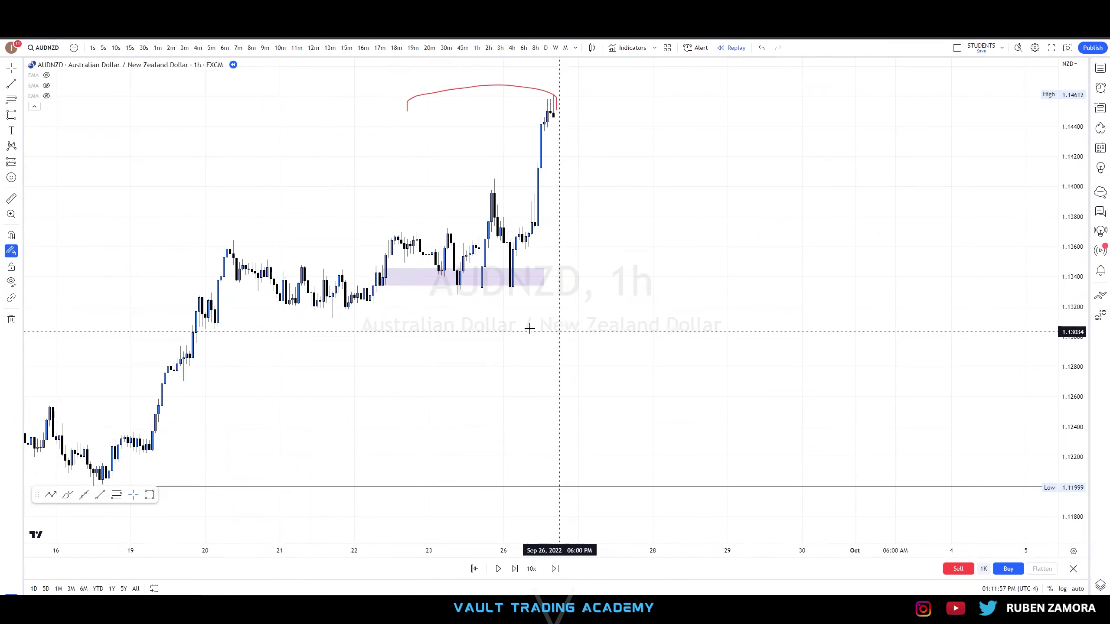
Draw a short horizontal trend line from the September 23 high at 1.13727 to the candles that break above it
left_click(21, 116)
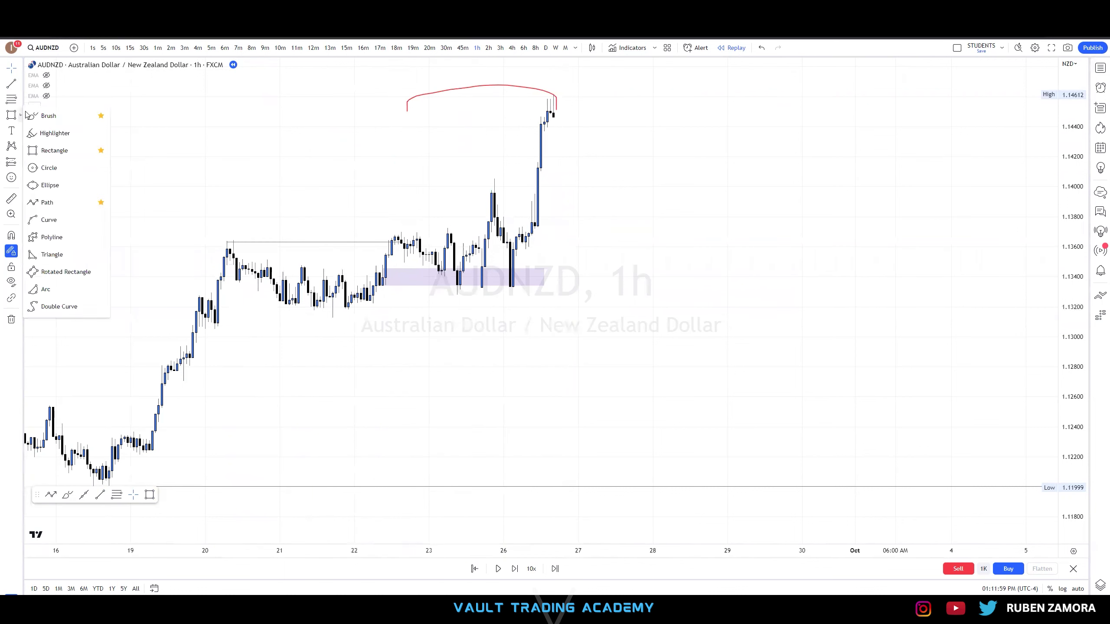
left_click(12, 85)
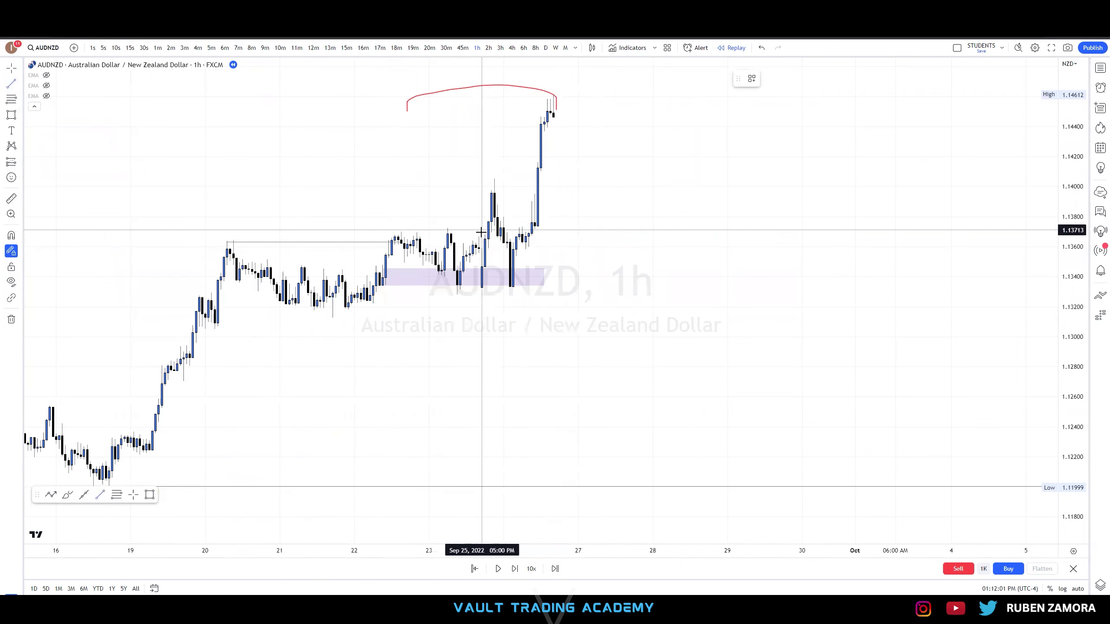
left_click(444, 227)
left_click(492, 239, "shift")
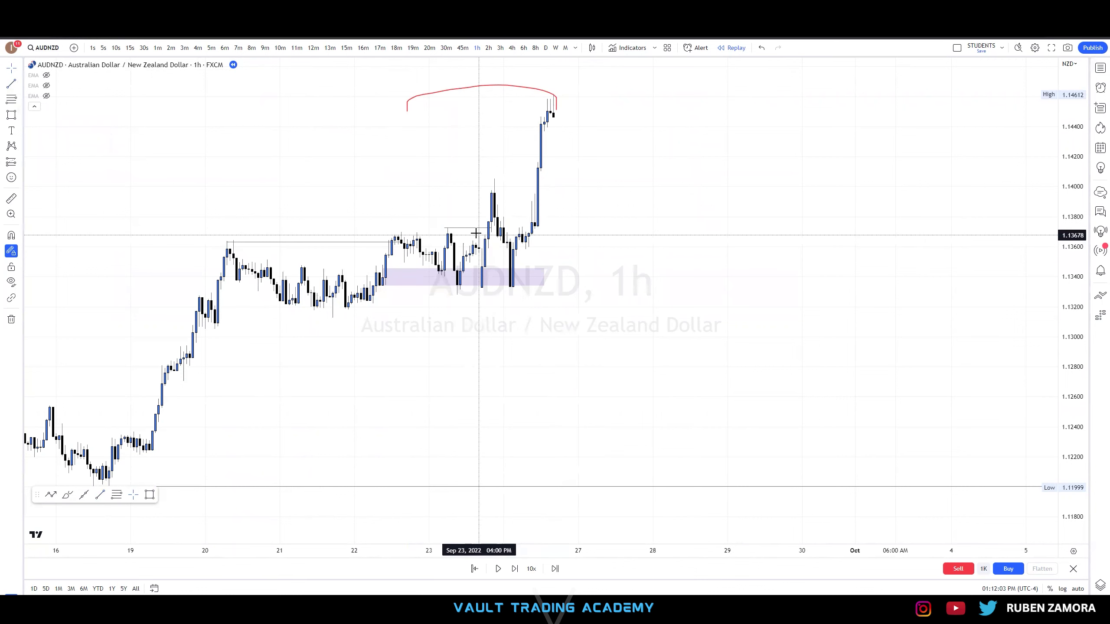
key("Escape")
left_click_drag(475, 231, 475, 230)
Label the short trend line at the September 23 high with the text BOS
double_click(475, 228)
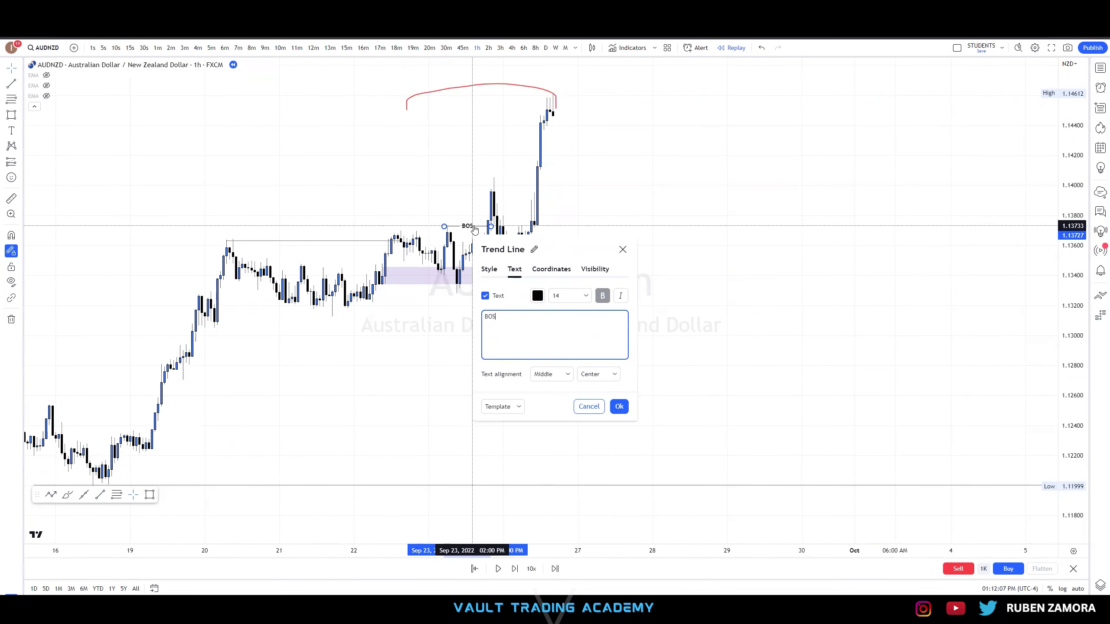
key("Return")
left_click(572, 238)
Draw a rectangle zone over the September 25 rally's origin candle from 1.13583 to 1.13329, extending to September 26, 09:00 AM
scroll(586, 268, "up", 2)
left_click(11, 114)
left_click(360, 248)
left_click(420, 287)
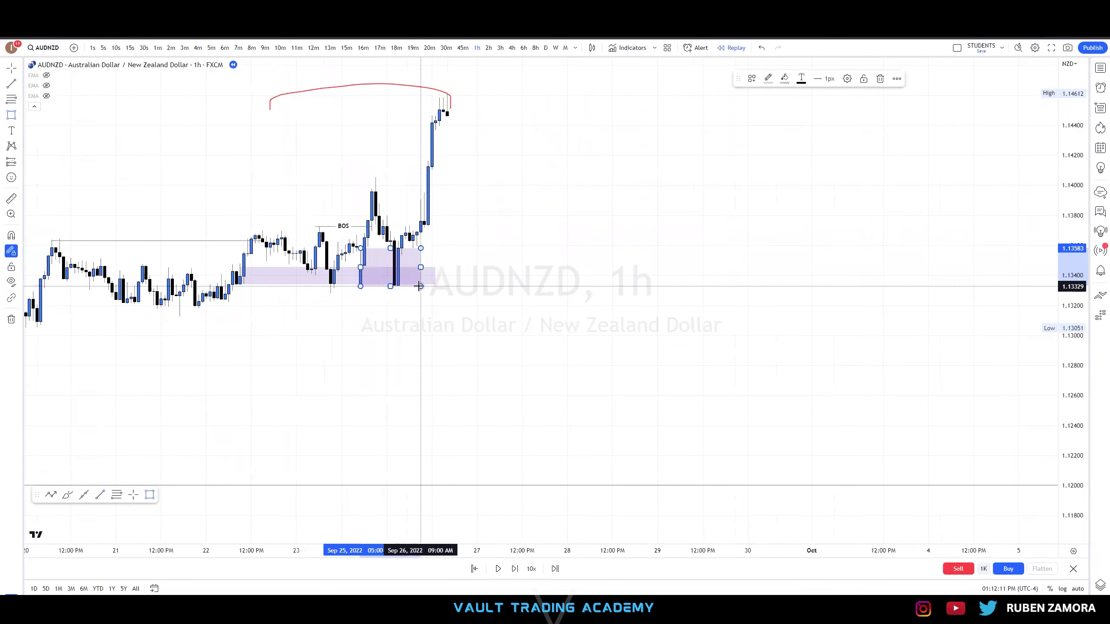
left_click(433, 312)
Draw a horizontal trend line from the September 25 high at about 1.1406 to the September 26 breakout candle
left_click_drag(474, 293, 562, 318)
scroll(551, 162, "up", 1)
left_click_drag(550, 205, 585, 217)
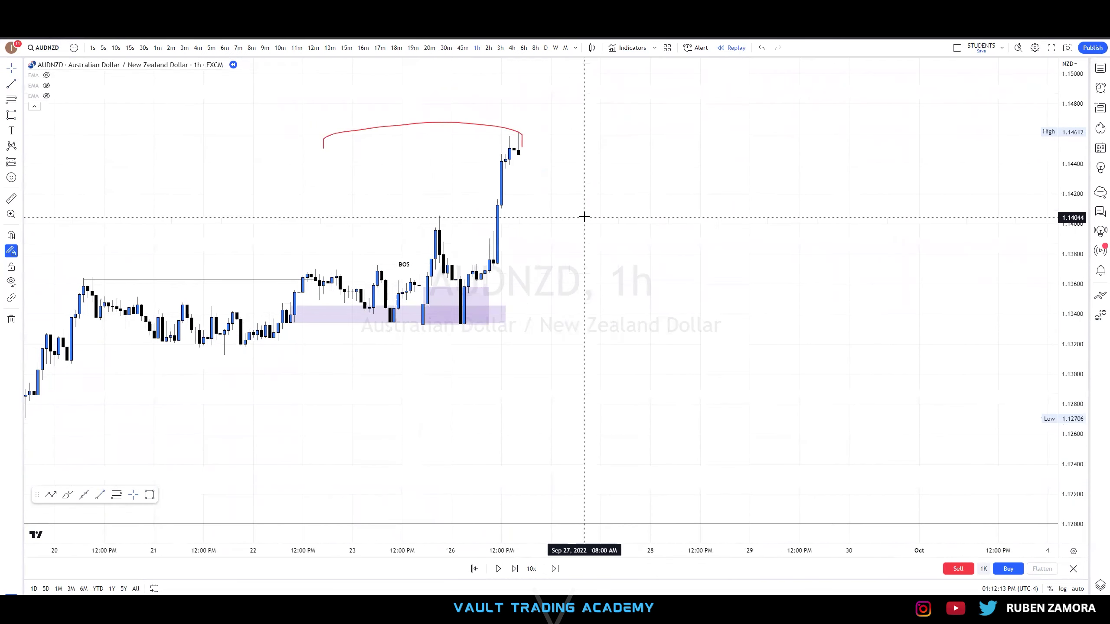
scroll(584, 216, "up", 2)
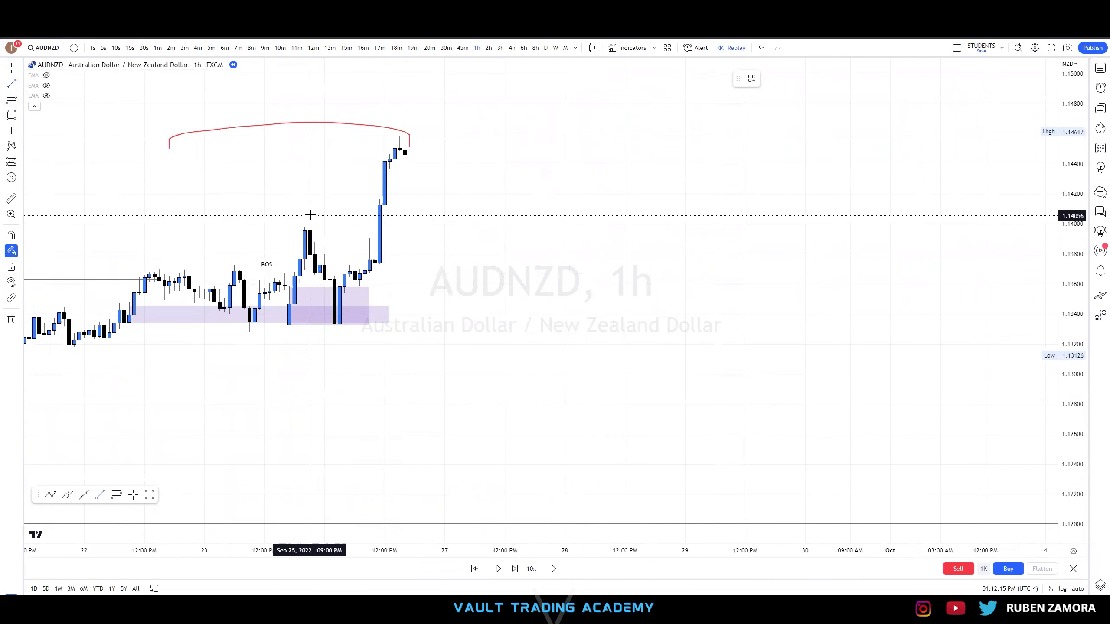
left_click_drag(579, 238, 973, 375)
Show the economic and earnings calendars beside the chart
left_click(1101, 148)
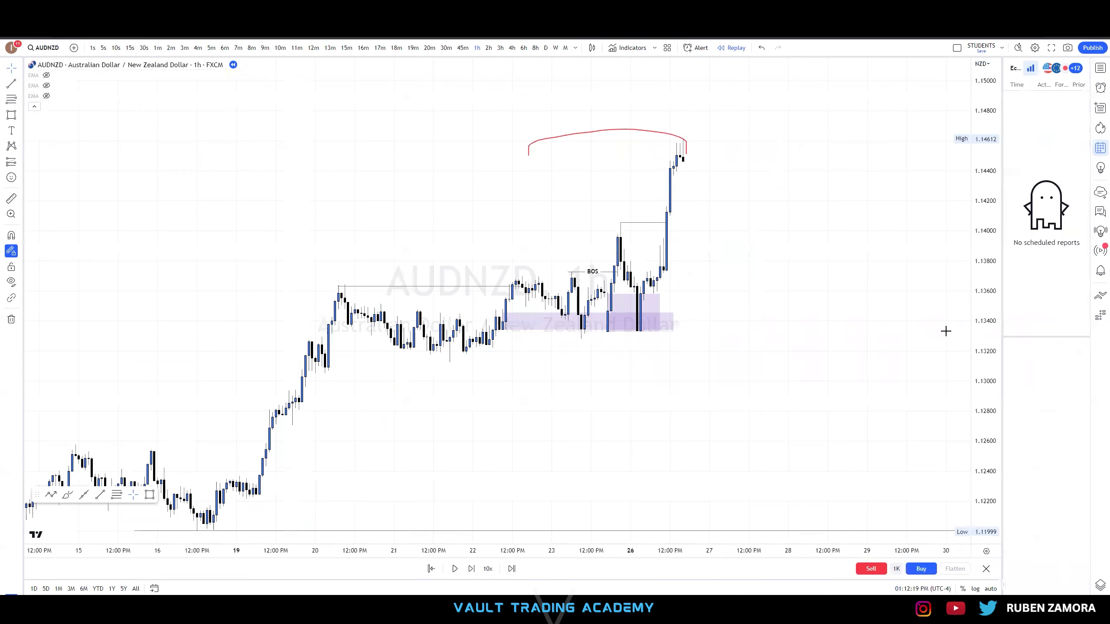
left_click_drag(987, 312, 987, 218)
left_click_drag(813, 276, 878, 331)
left_click_drag(776, 300, 599, 157)
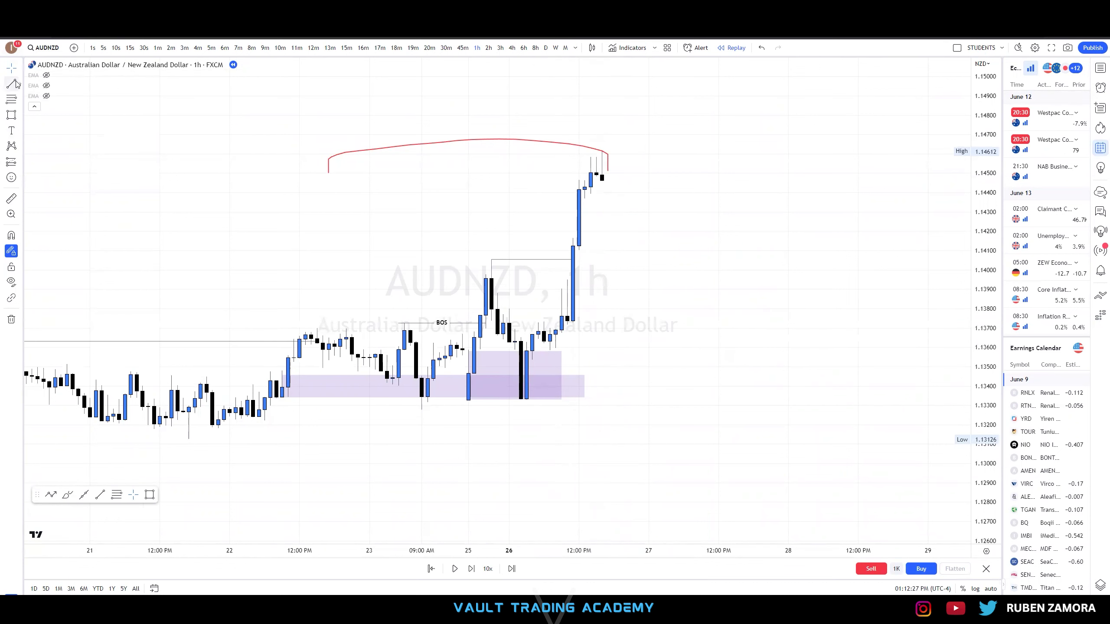
Mark the September 26 pullback low and the swing high above it with freehand Brush arcs
left_click(44, 116)
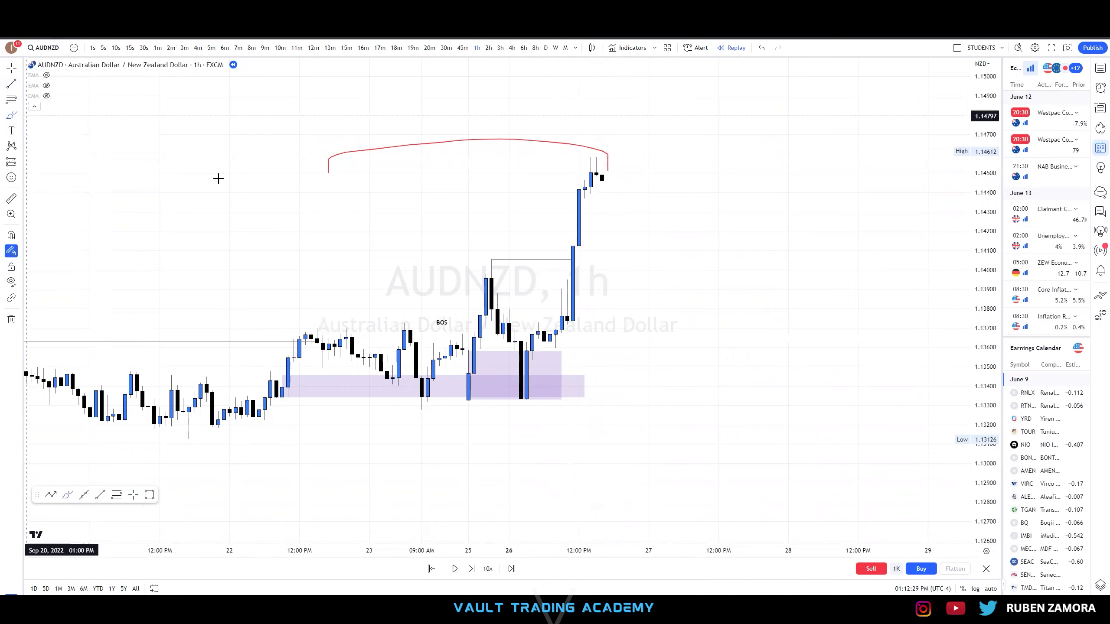
left_click(540, 345)
left_click(579, 352)
left_click_drag(579, 157, 596, 161)
Delete the old wide freehand arc above the September 26 high
key("Escape")
key("Delete")
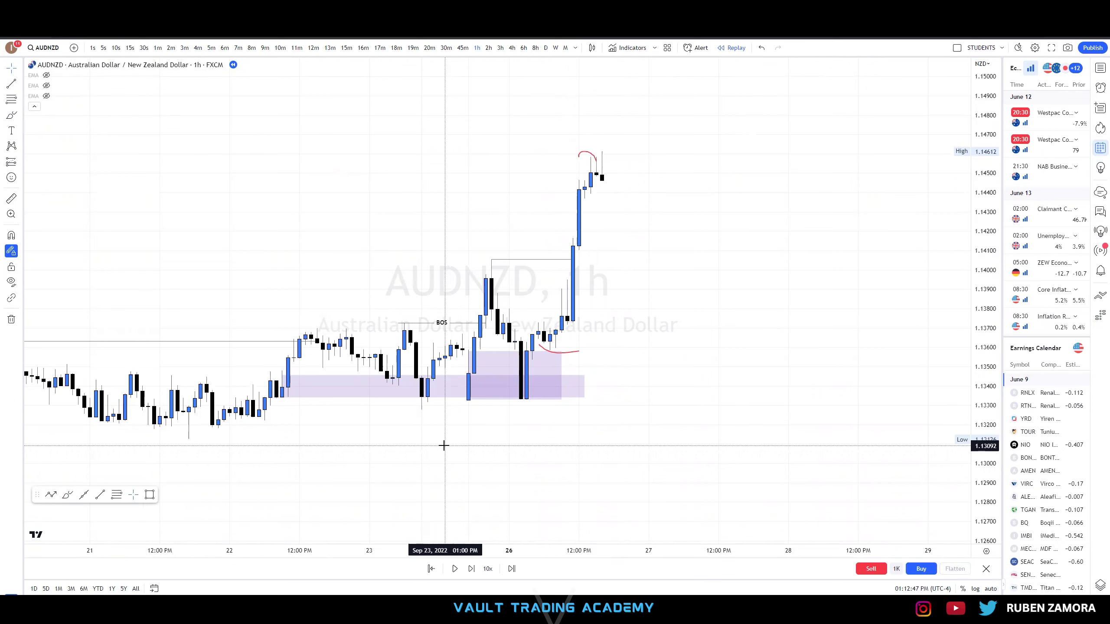
scroll(444, 446, "down", 4)
scroll(647, 462, "up", 1)
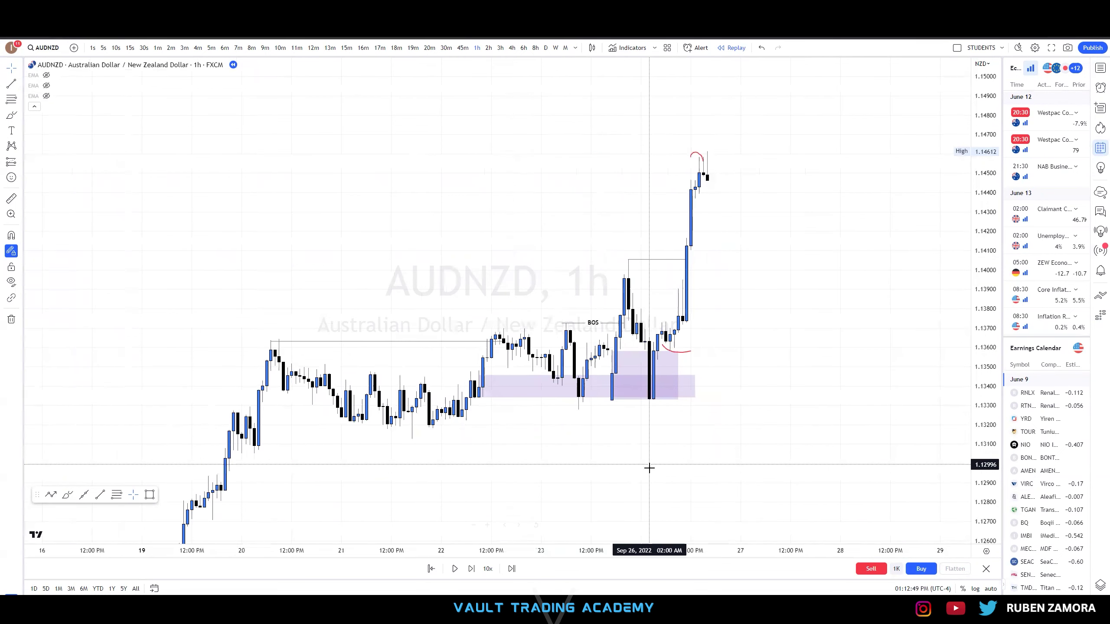
left_click_drag(618, 447, 628, 399)
scroll(939, 378, "down", 5)
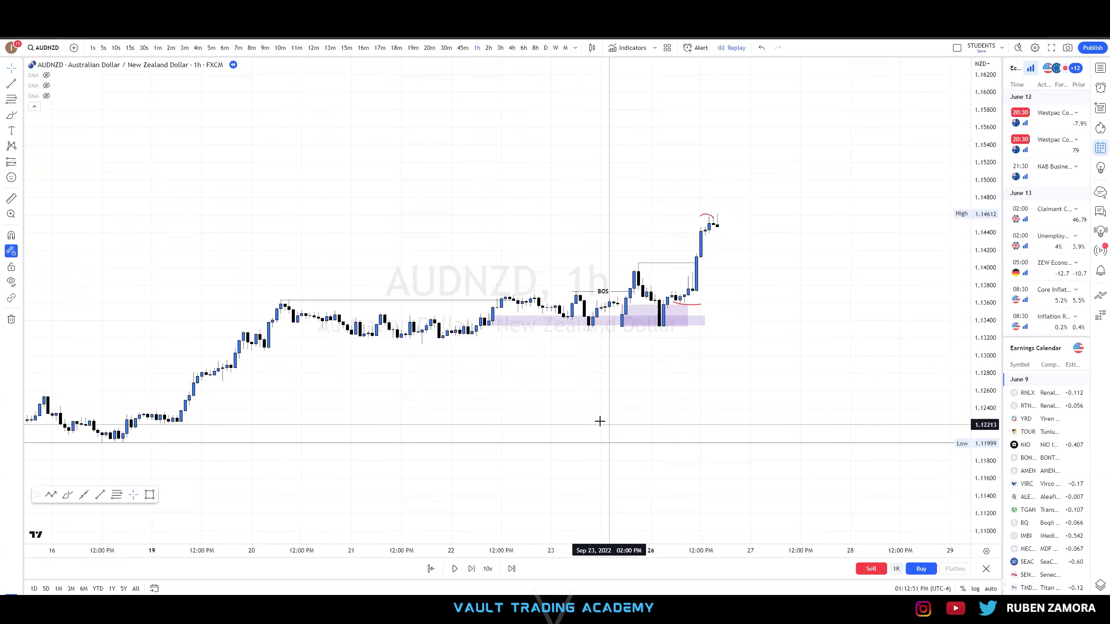
left_click_drag(657, 420, 639, 420)
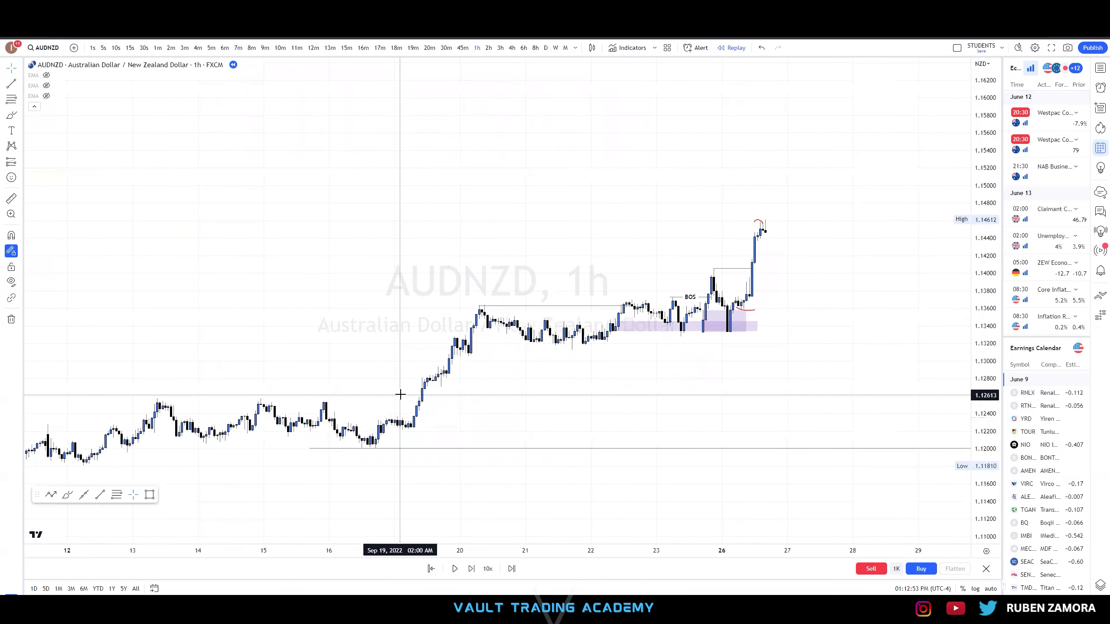
scroll(867, 342, "up", 5)
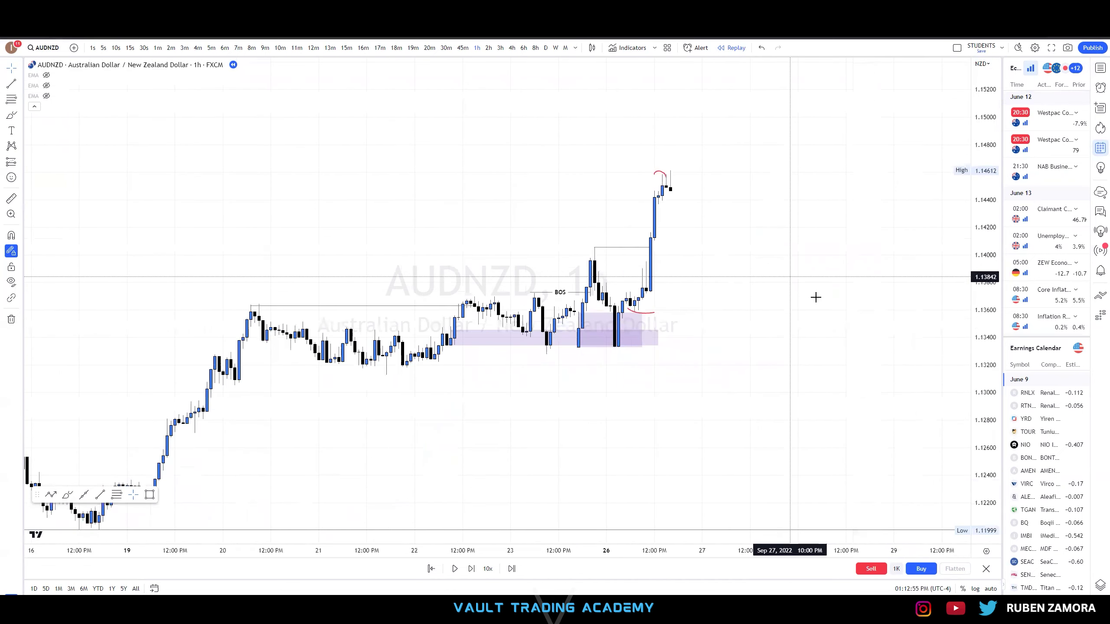
Delete the small freehand arc above the September 26 high
left_click(519, 359)
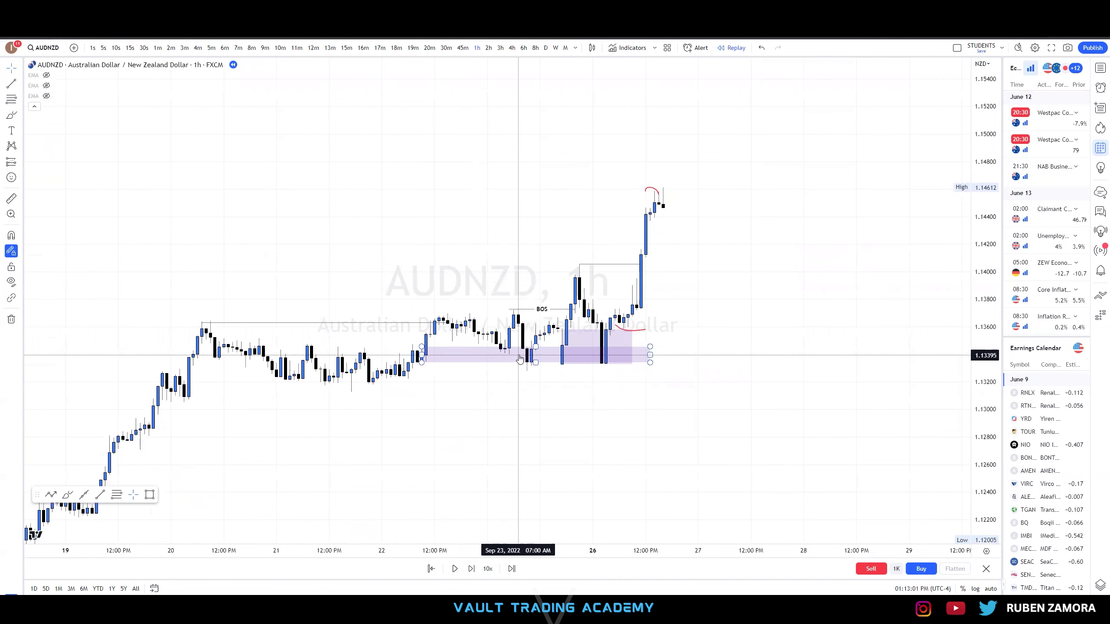
scroll(899, 421, "up", 2)
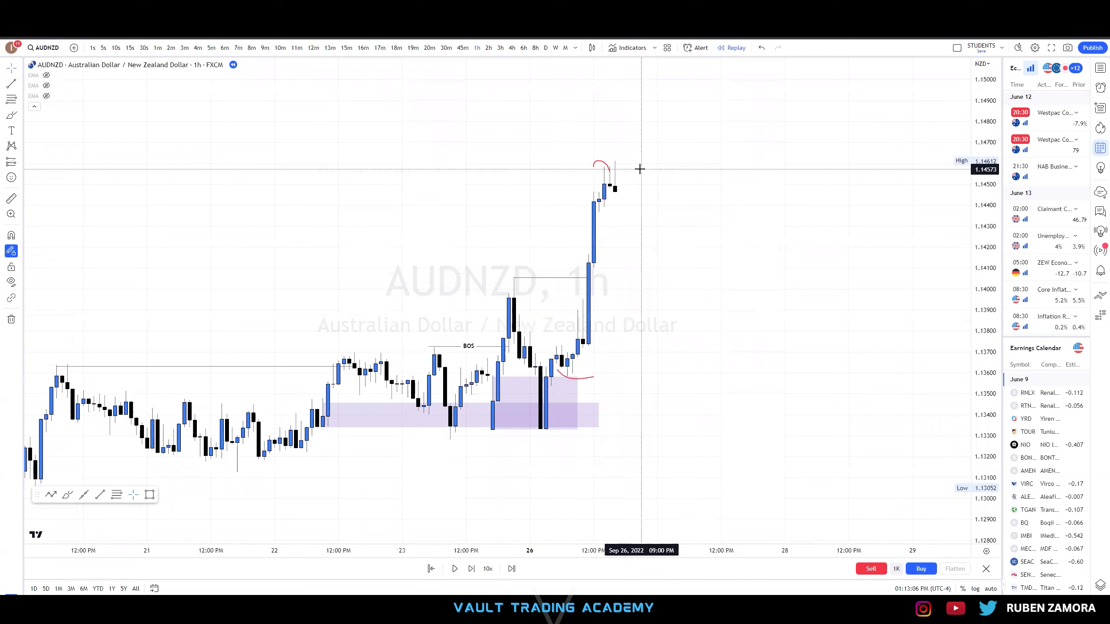
left_click(601, 174)
scroll(610, 231, "up", 3)
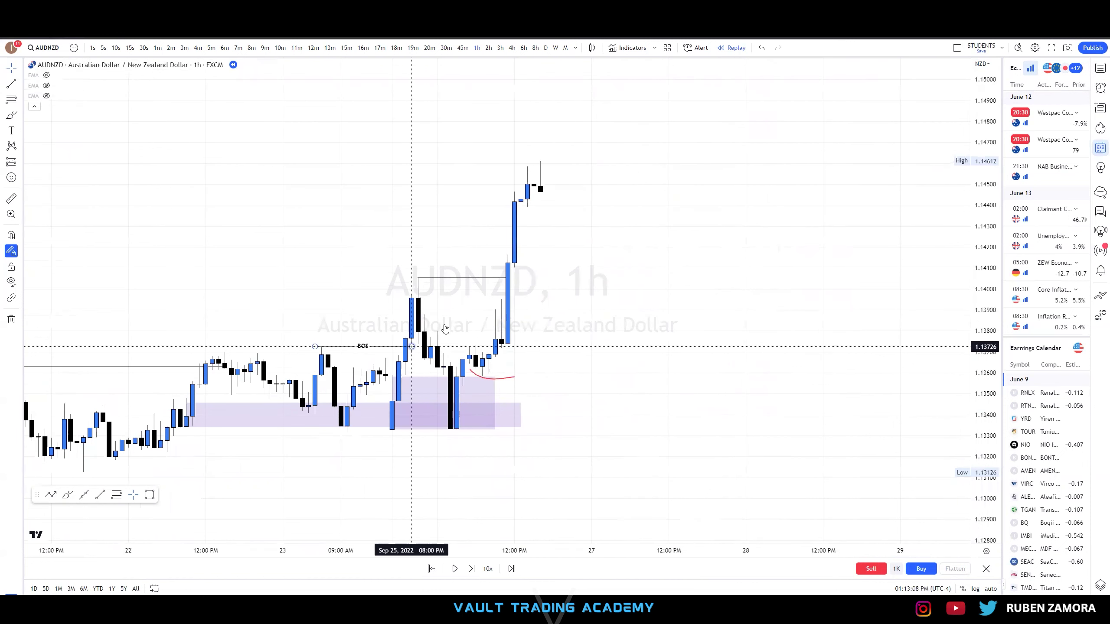
Draw a rectangle zone at the September 26 11:00 AM candle, from about 1.1417 down to 1.1410, extending into September 27
left_click(49, 150)
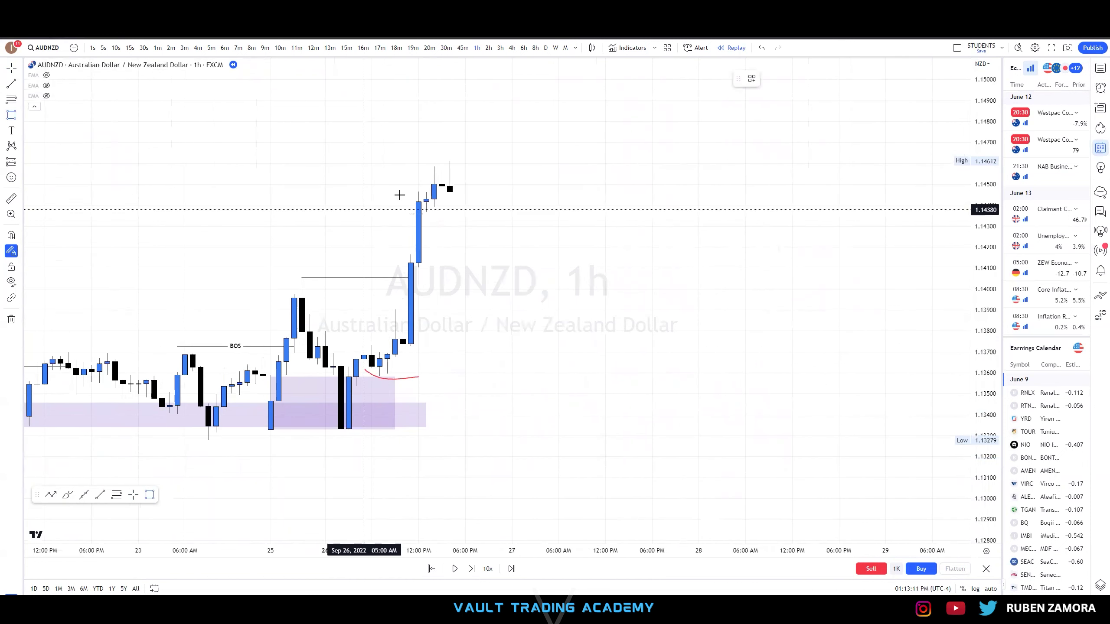
mouse_move(411, 254)
left_mouse_down()
mouse_move(551, 269)
mouse_move(633, 261)
left_mouse_up()
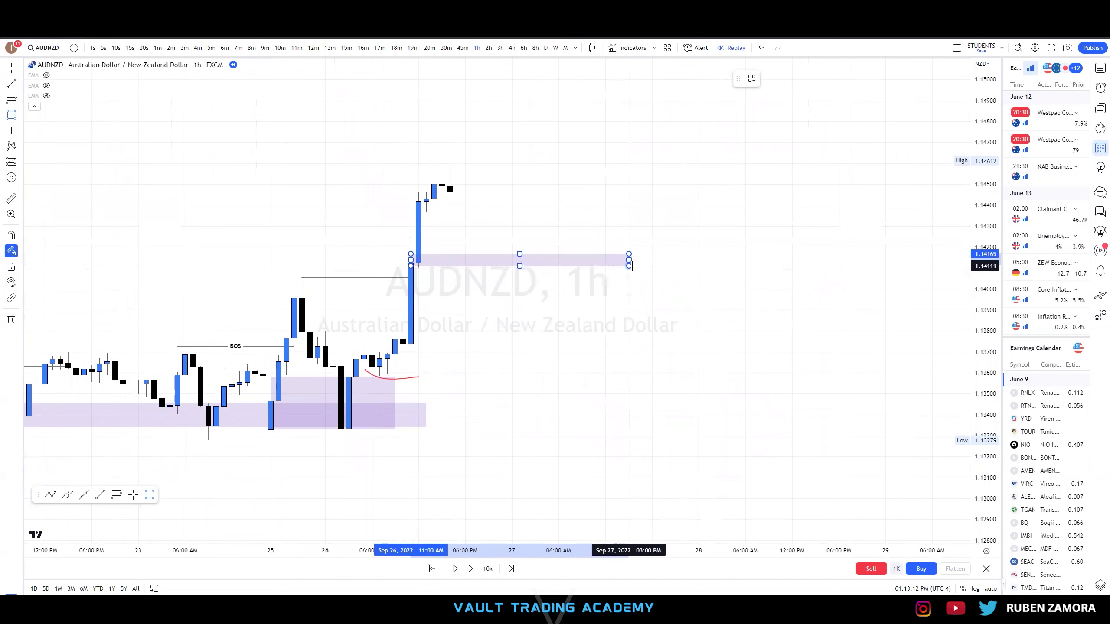
left_click_drag(408, 263, 409, 266)
left_click(394, 331)
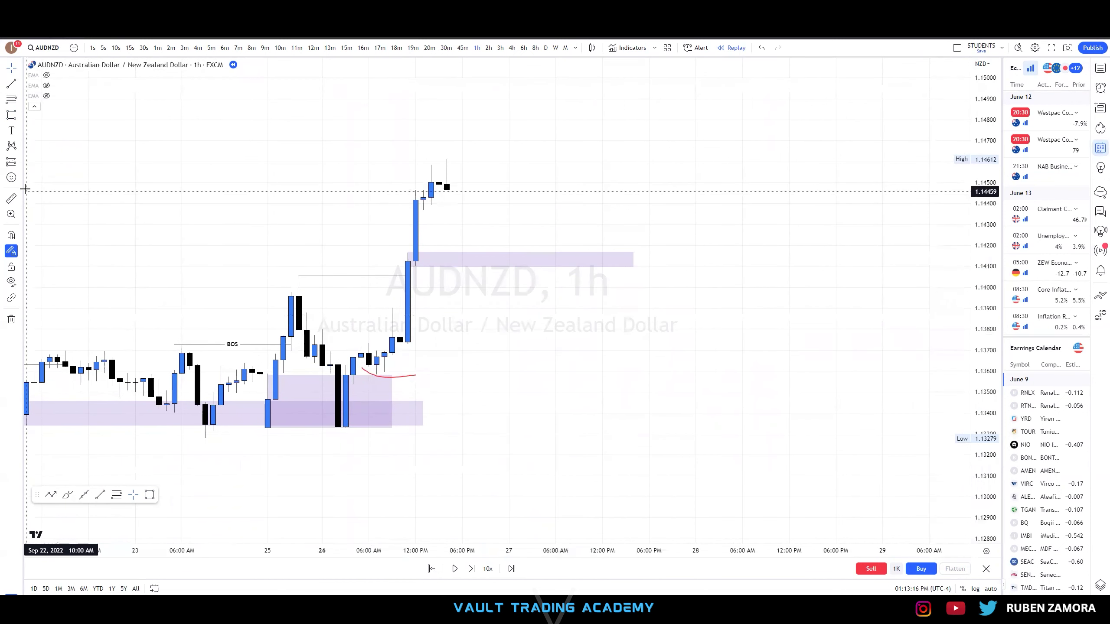
Draw a rectangle zone from the September 26 pullback low, about 1.1369 to 1.1360, and shift the small September 25 zone earlier
left_click(11, 115)
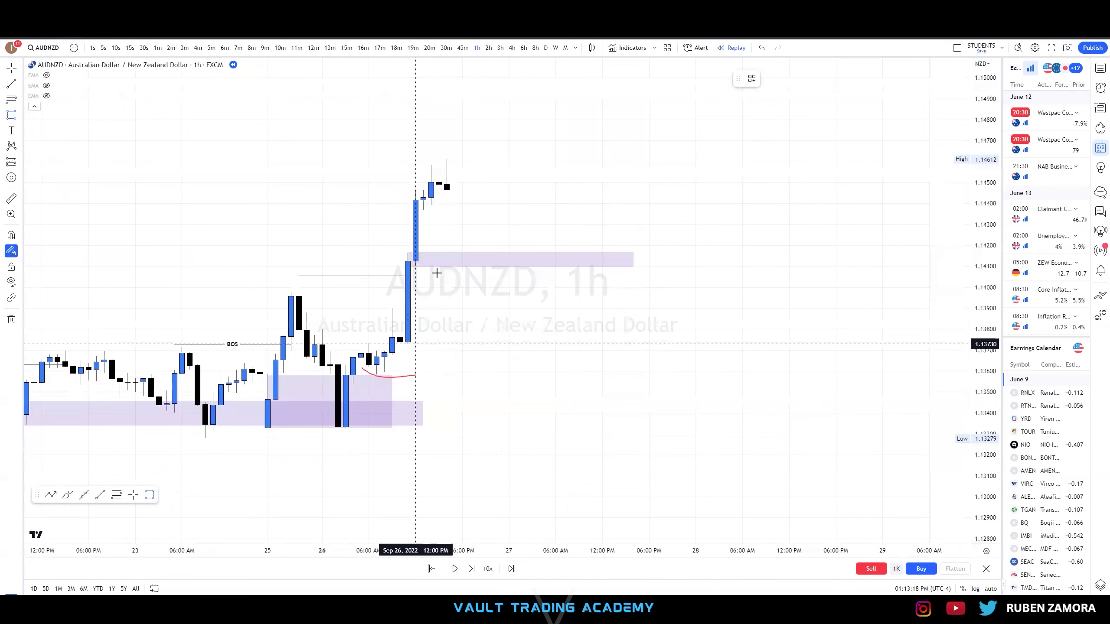
left_click_drag(384, 354, 750, 372)
left_click_drag(726, 408, 723, 410)
left_click_drag(386, 405, 351, 404)
left_click(531, 417)
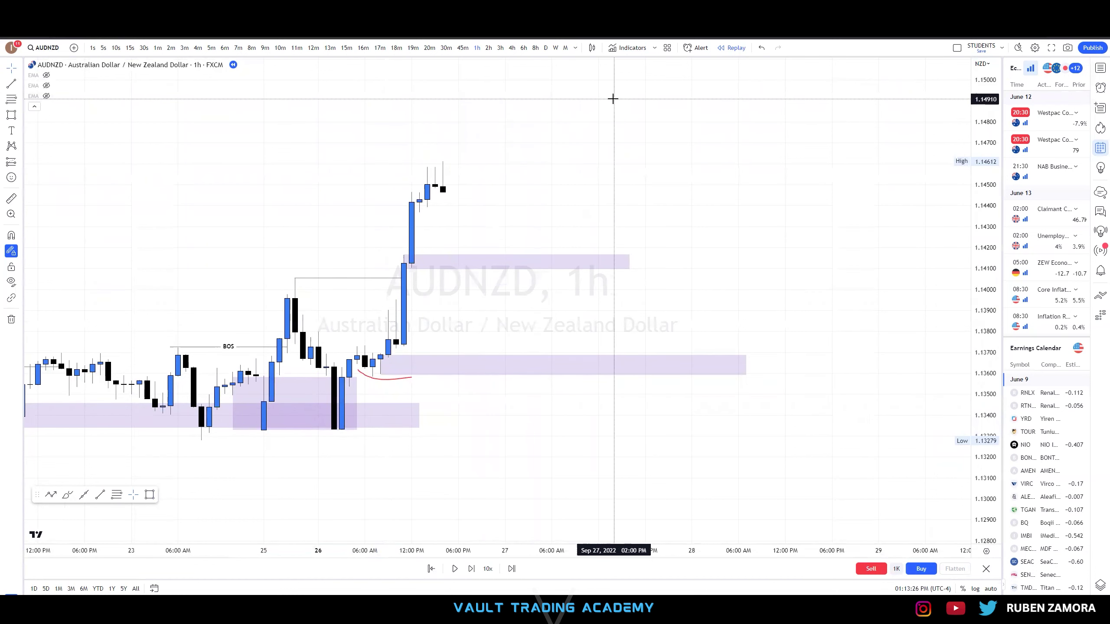
Adjust the ends of the upper zone near 1.1414, extending its later edge slightly further into September 27
left_click_drag(526, 203, 534, 208)
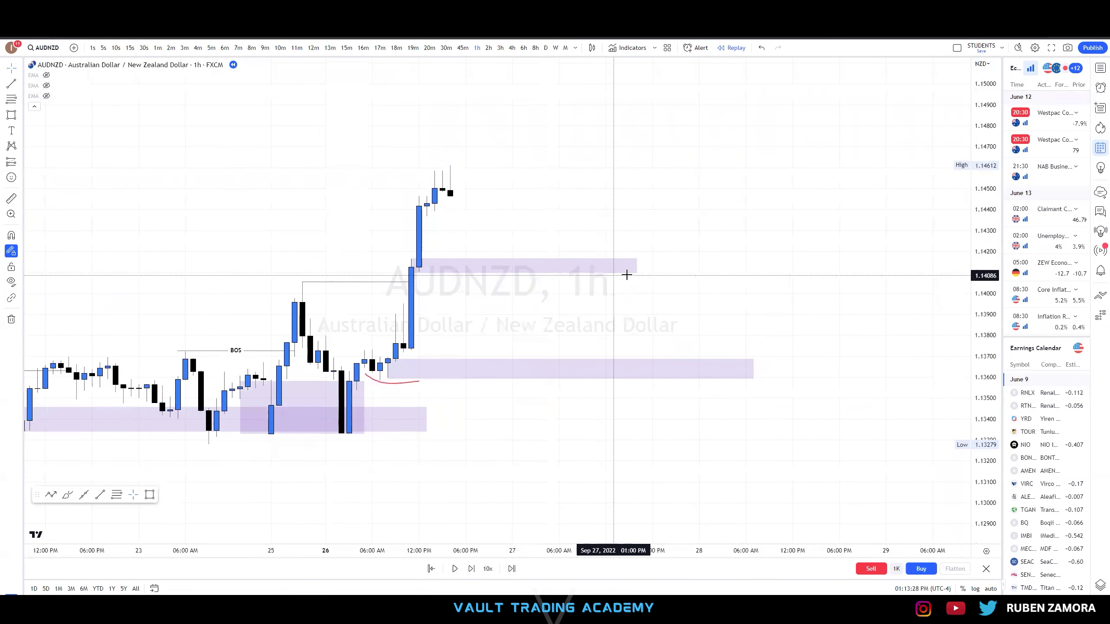
left_click_drag(632, 273, 643, 274)
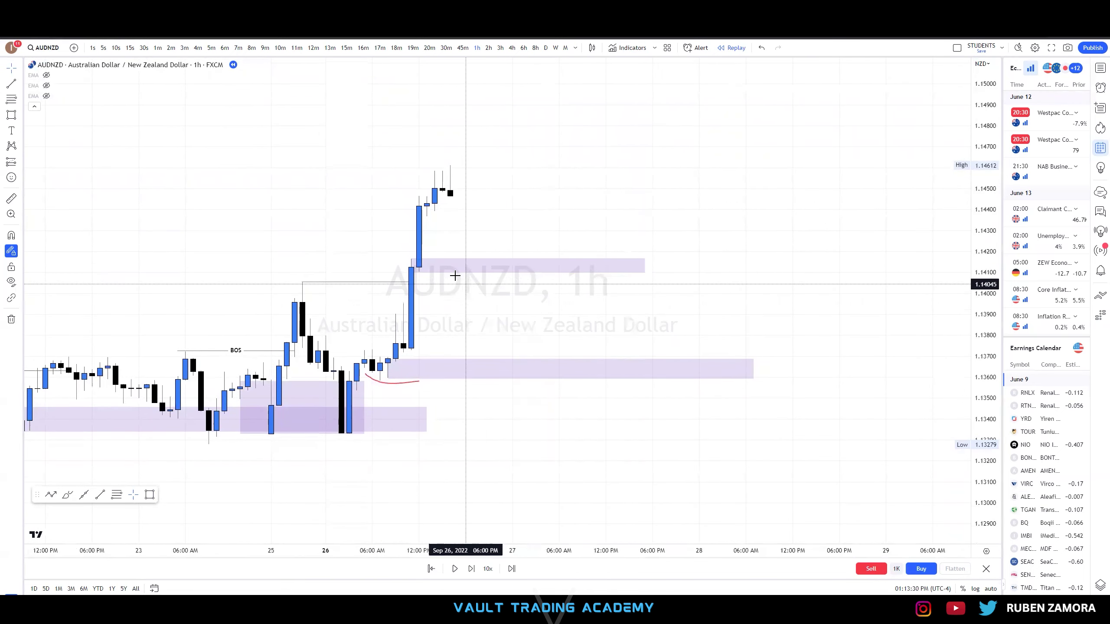
left_click_drag(410, 271, 416, 273)
left_click(442, 198)
Draw a Fib Retracement in the empty area above the September 25 candles, from about 1.1471 to 1.1450, and check its level settings
left_click(11, 100)
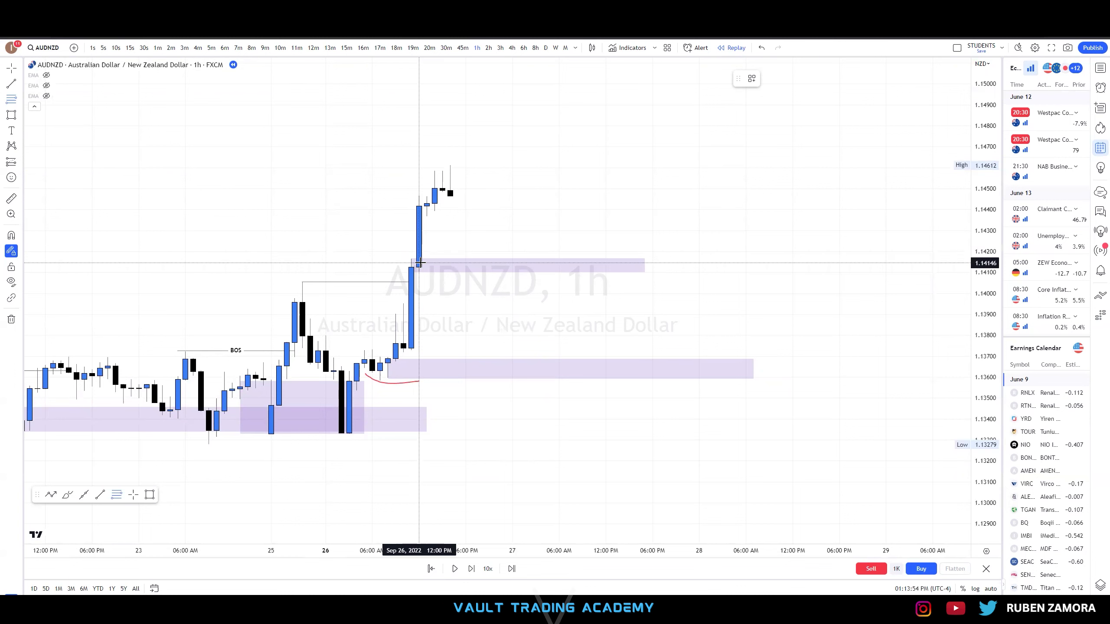
left_click(19, 102)
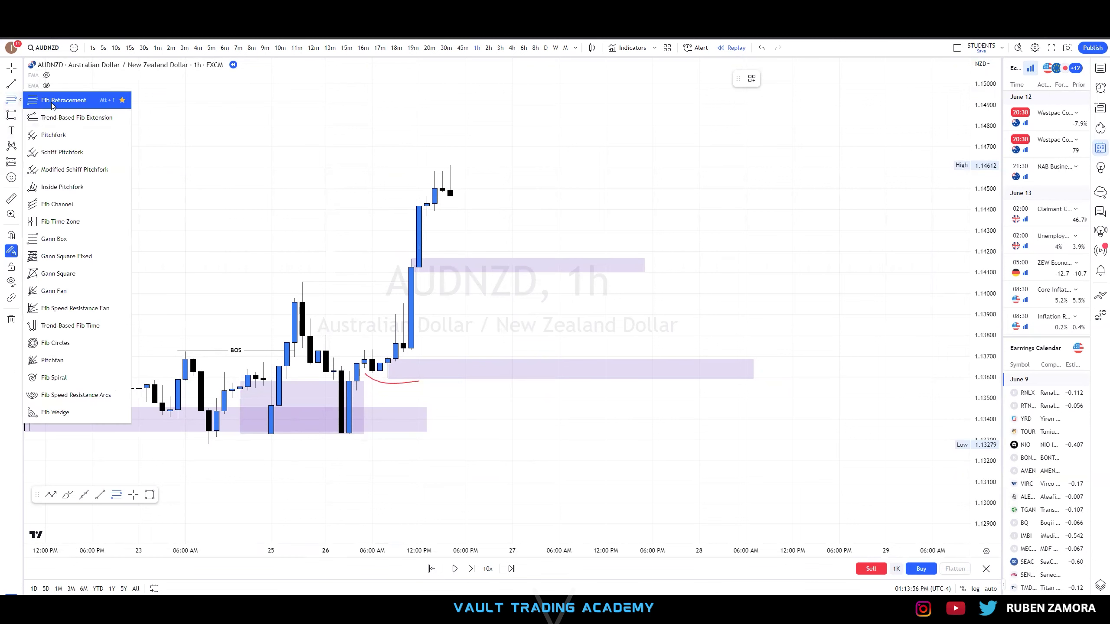
left_click(52, 102)
left_click_drag(271, 144, 341, 189)
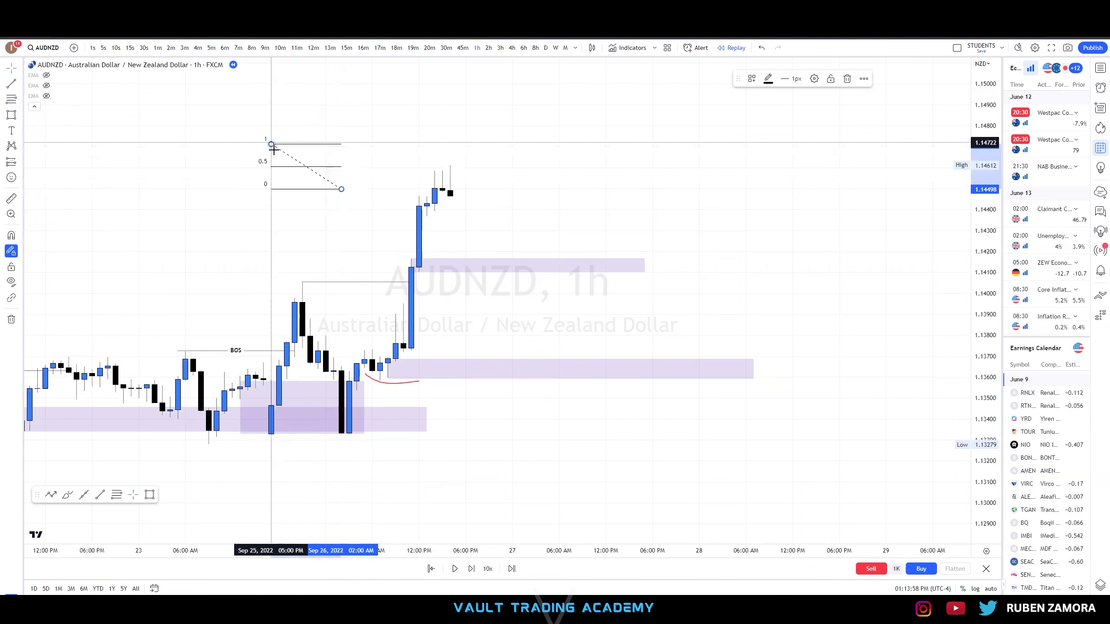
double_click(277, 167)
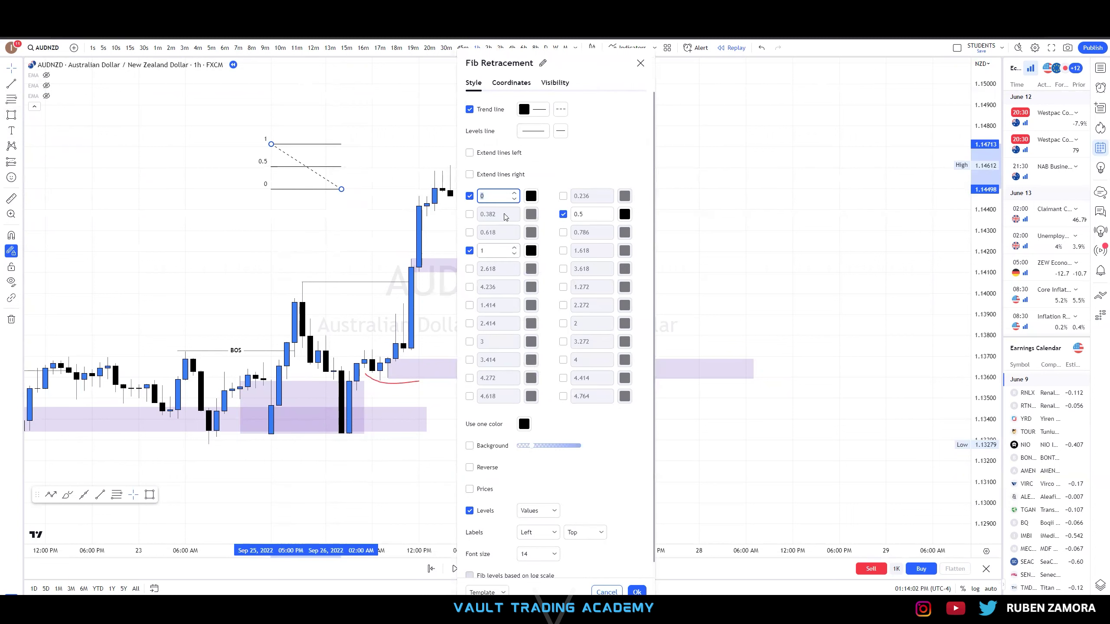
left_click(637, 592)
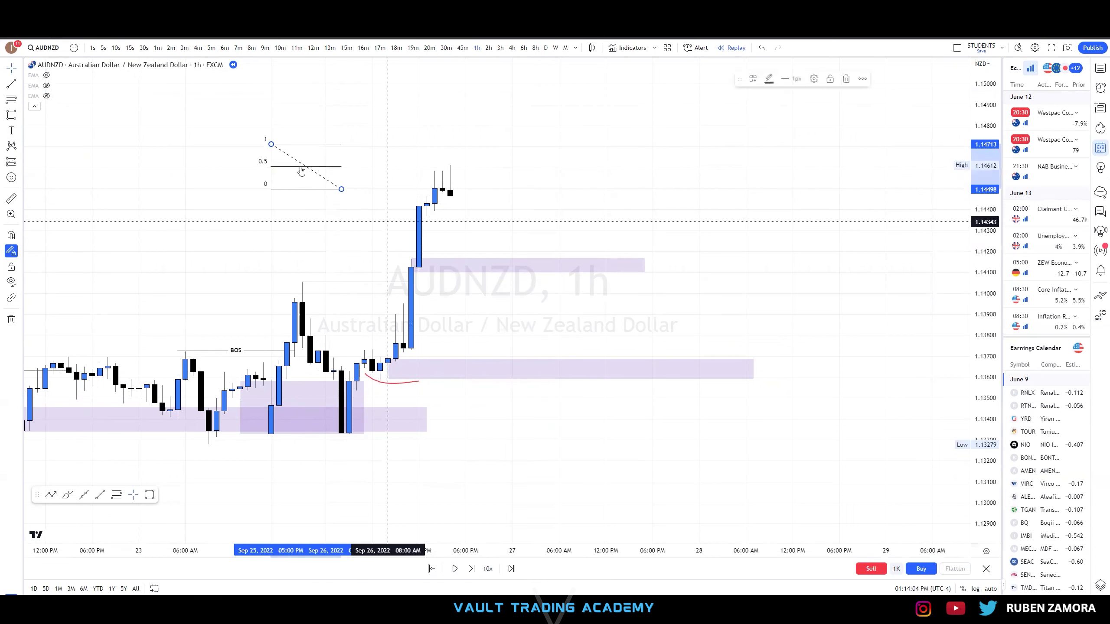
Move the Fib Retracement onto the upper zone and fit it from about 1.1417 down to 1.1410
mouse_move(309, 170)
left_mouse_down()
mouse_move(392, 223)
mouse_move(426, 262)
mouse_move(412, 259)
left_mouse_up()
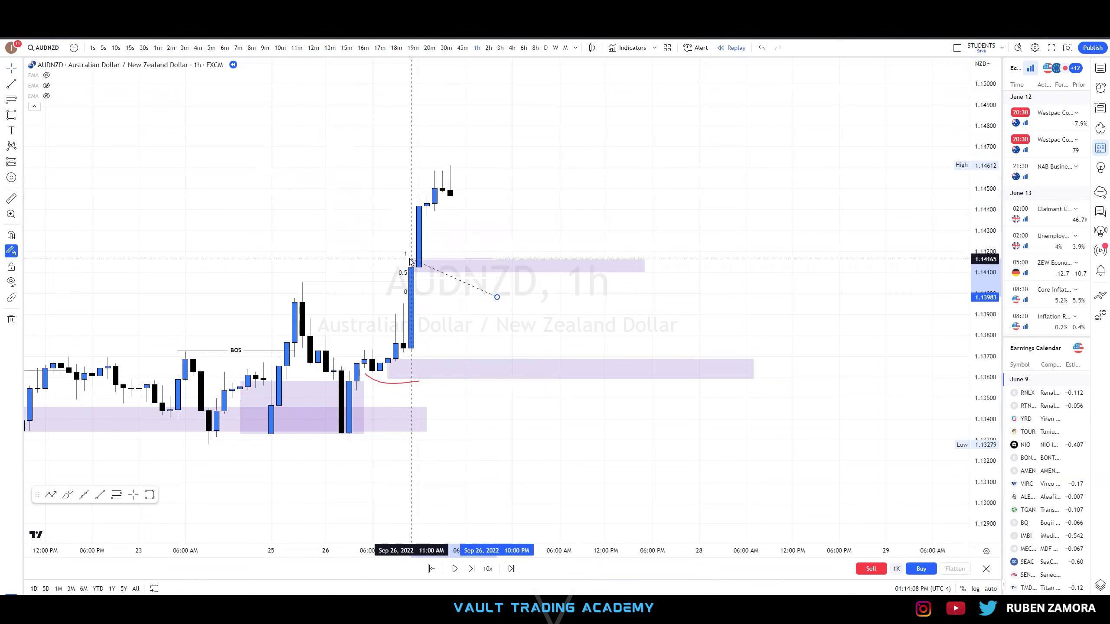
left_click_drag(497, 297, 523, 275)
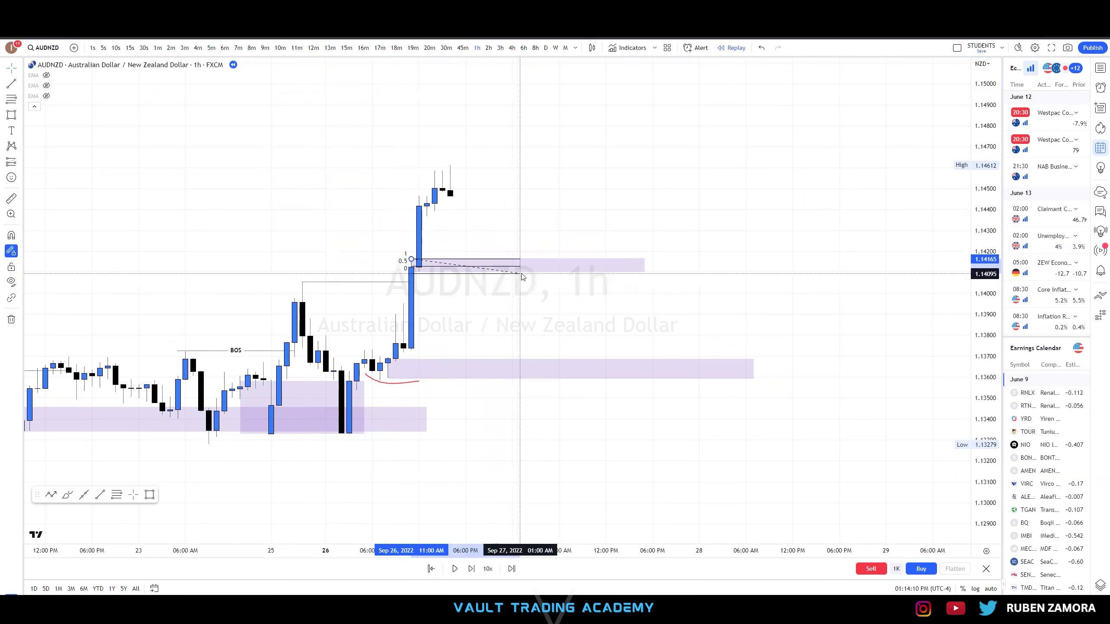
left_click(524, 296)
Mark the September 26 consolidation with freehand Brush arcs above its highs and below its lows
mouse_move(982, 450)
left_mouse_down()
mouse_move(922, 361)
mouse_move(859, 345)
left_mouse_up()
mouse_move(848, 344)
left_mouse_down()
mouse_move(755, 330)
mouse_move(776, 337)
left_mouse_up()
scroll(704, 310, "up", 1)
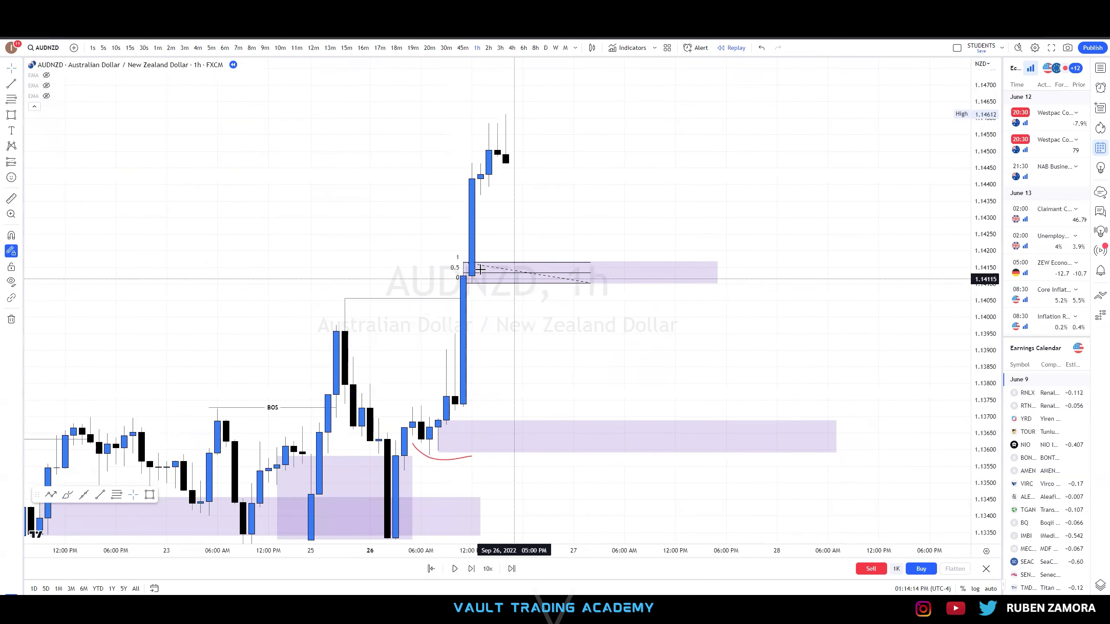
left_click(31, 117)
left_click_drag(479, 123, 515, 133)
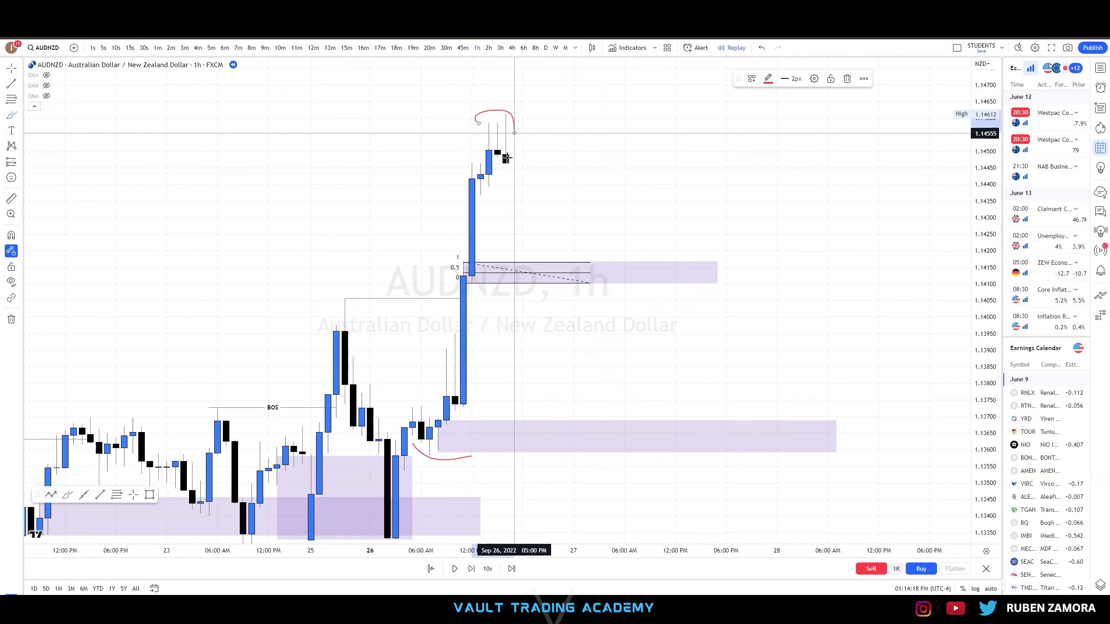
left_click_drag(514, 184, 473, 190)
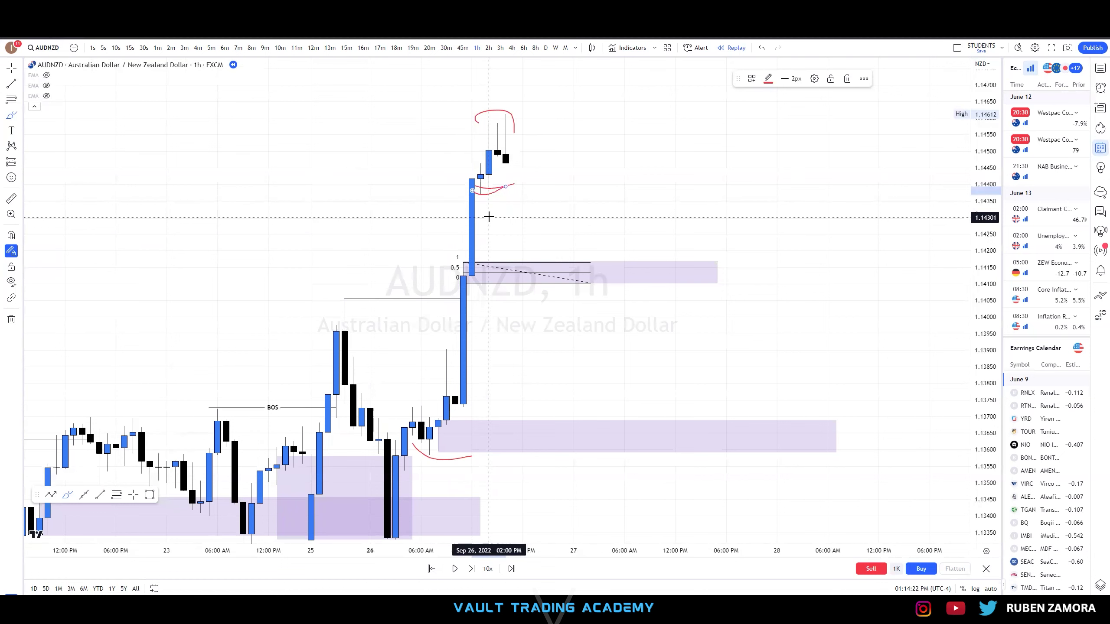
key("Escape")
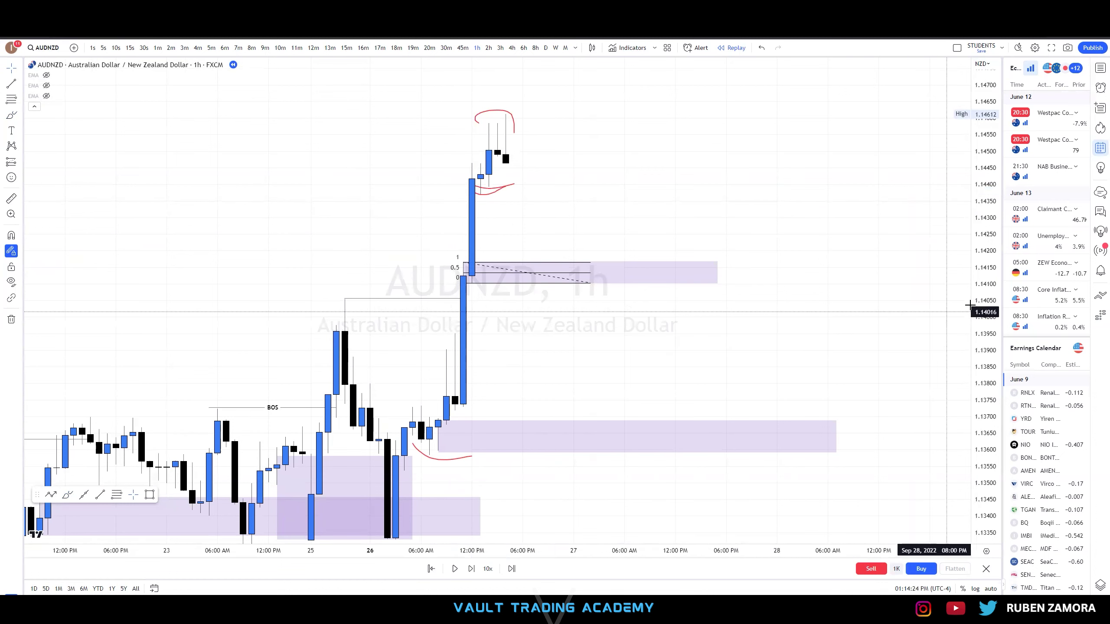
Examine the 1-hour structure around the September 26 rally and the demand zones beneath it
left_click_drag(985, 307, 984, 426)
scroll(679, 400, "down", 3)
left_click_drag(659, 421, 620, 418)
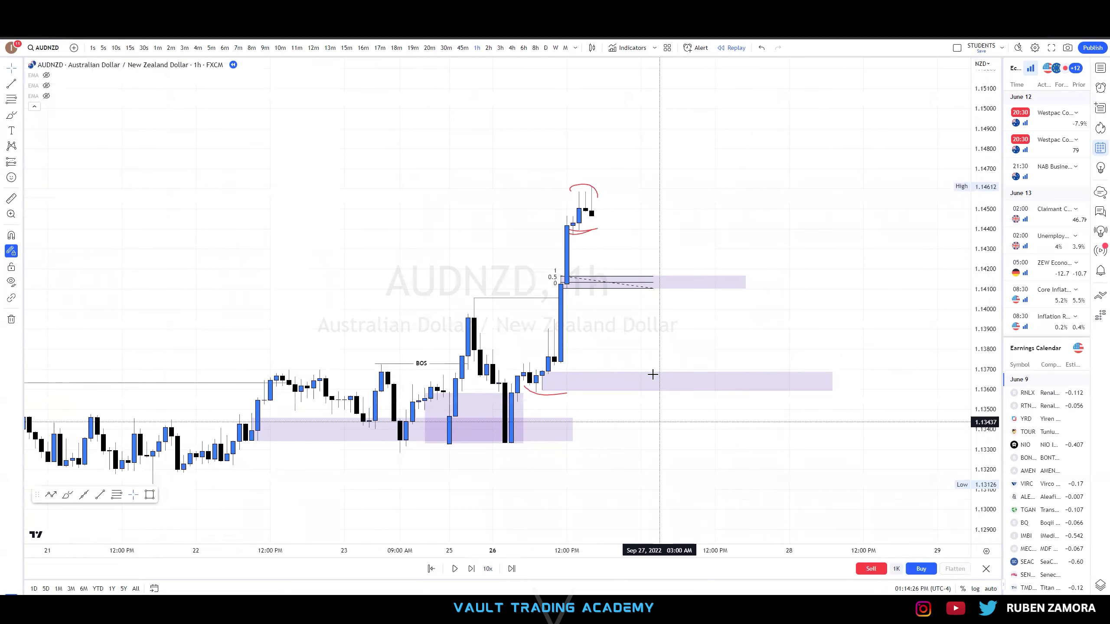
scroll(725, 514, "down", 4)
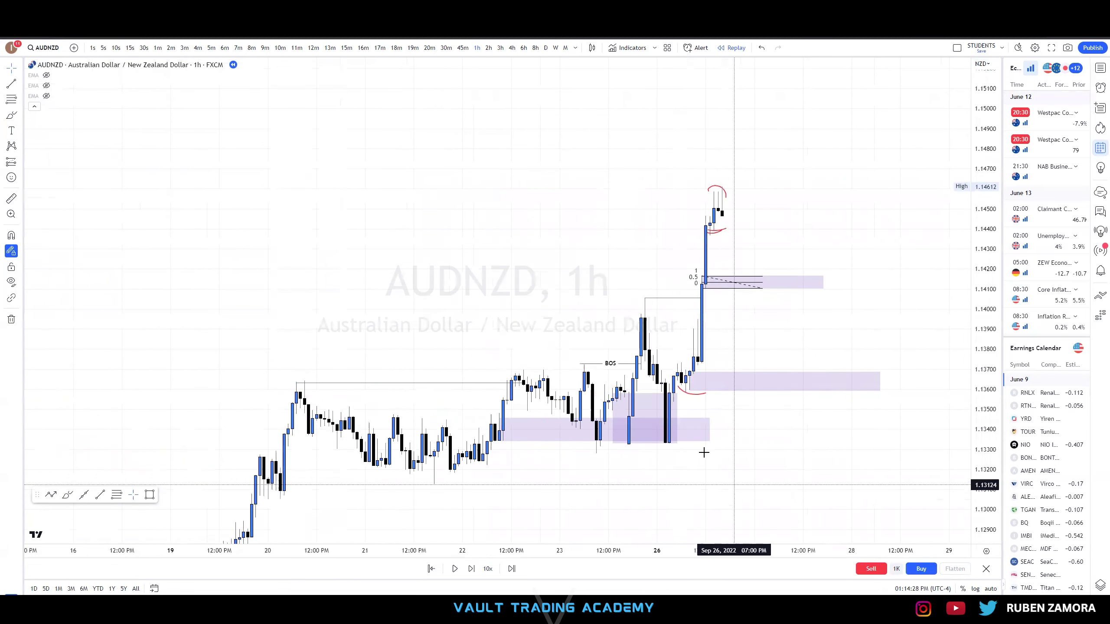
left_click_drag(834, 493, 765, 477)
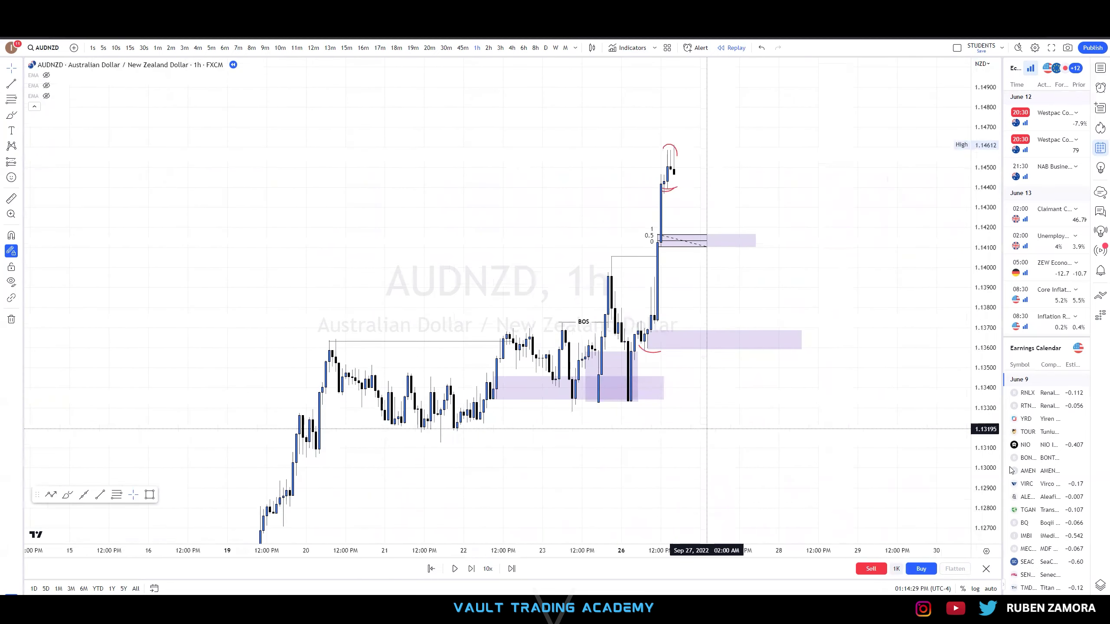
scroll(862, 441, "up", 3)
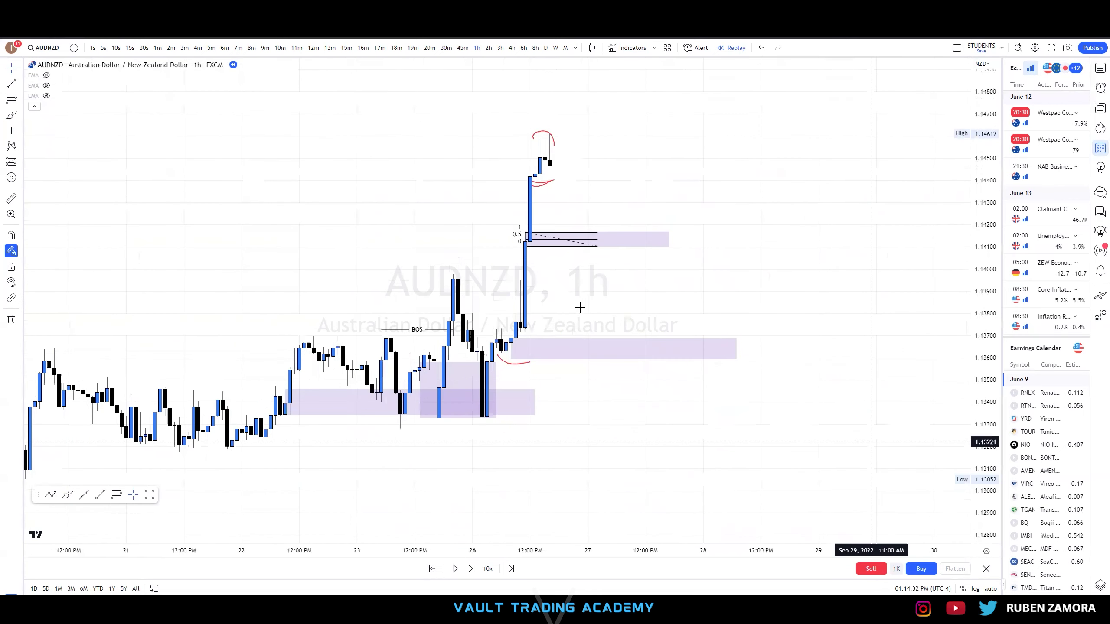
scroll(524, 311, "up", 2)
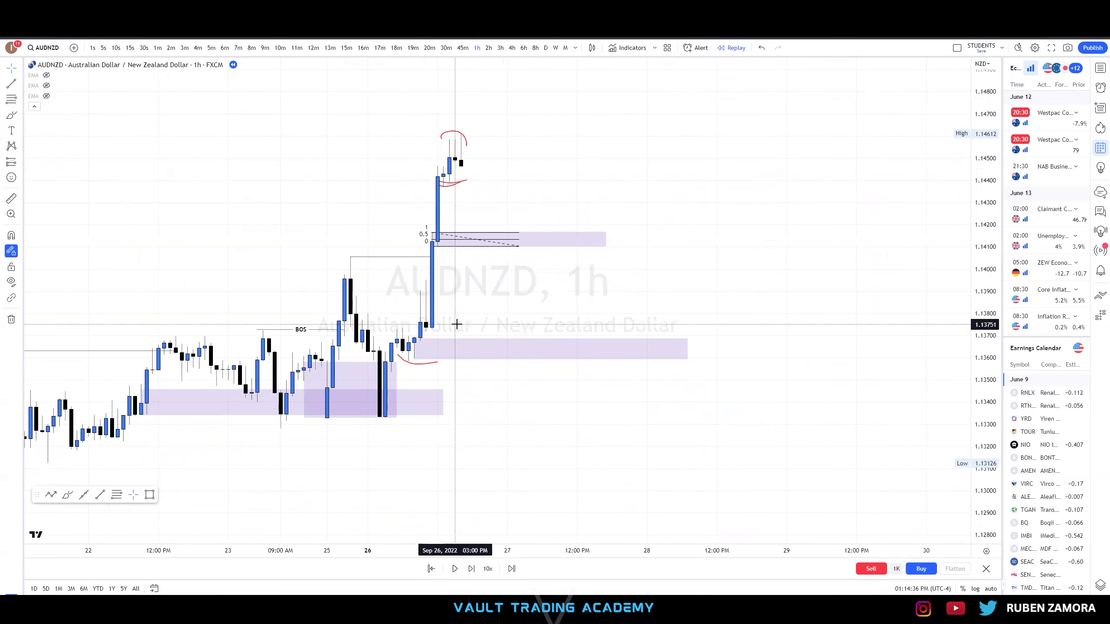
left_click_drag(458, 280, 647, 349)
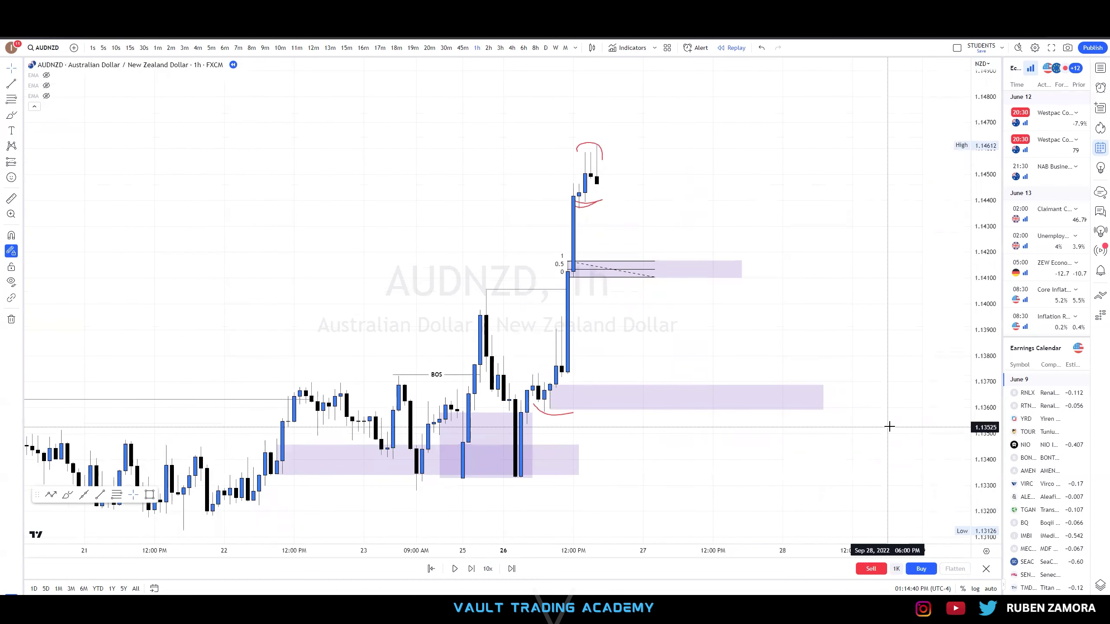
scroll(732, 370, "up", 1)
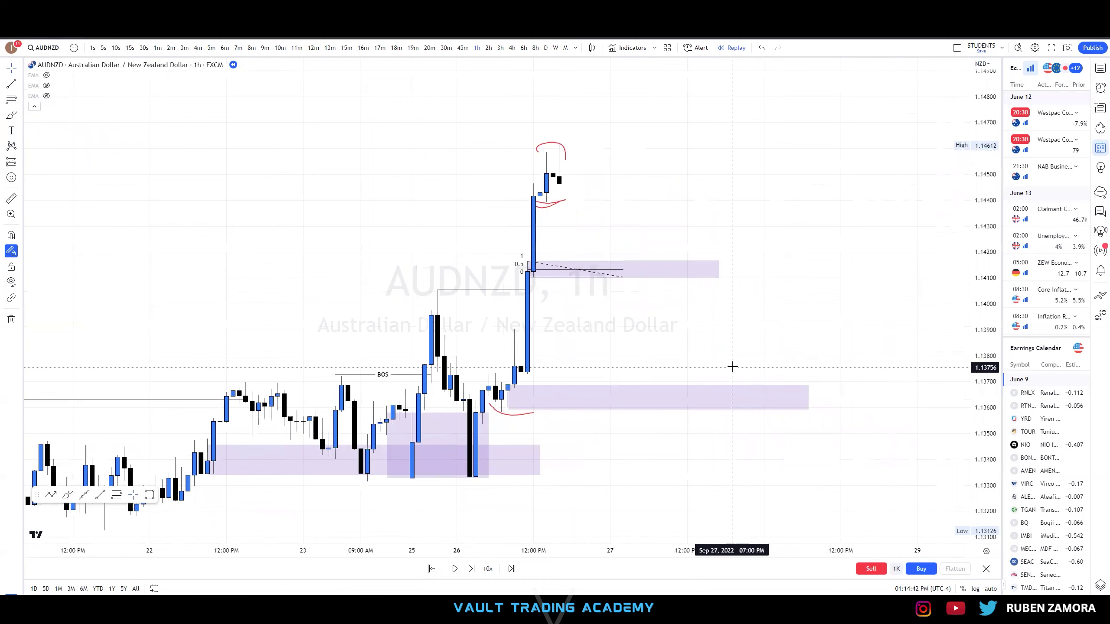
left_click_drag(647, 343, 696, 348)
scroll(696, 348, "up", 1)
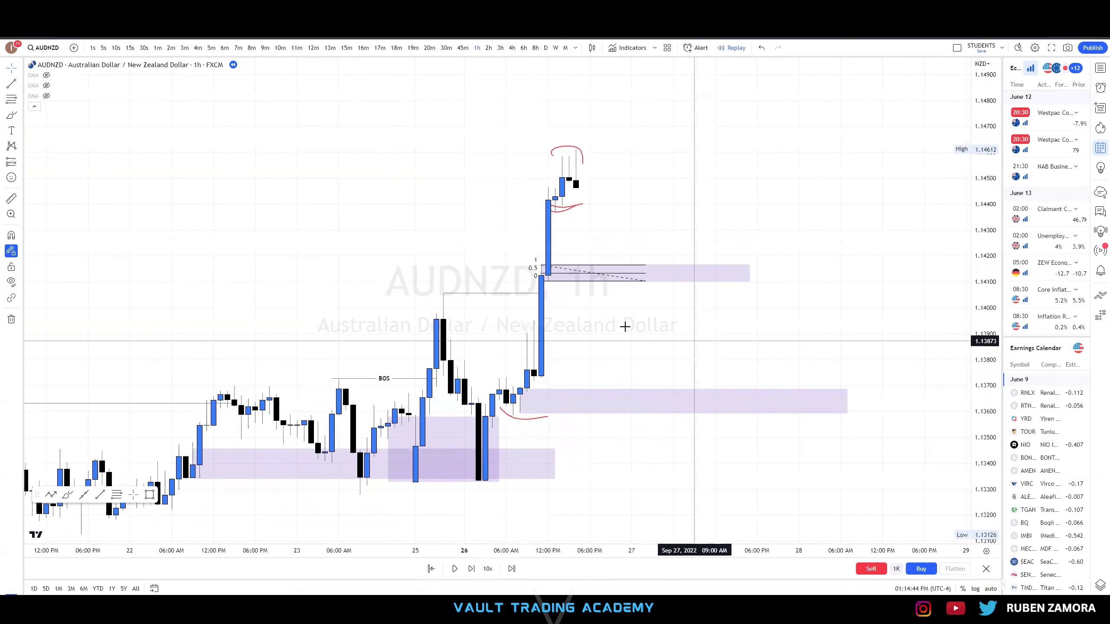
Advance the bar replay by one hourly candle beyond the September 26 consolidation
left_click_drag(615, 376, 620, 376)
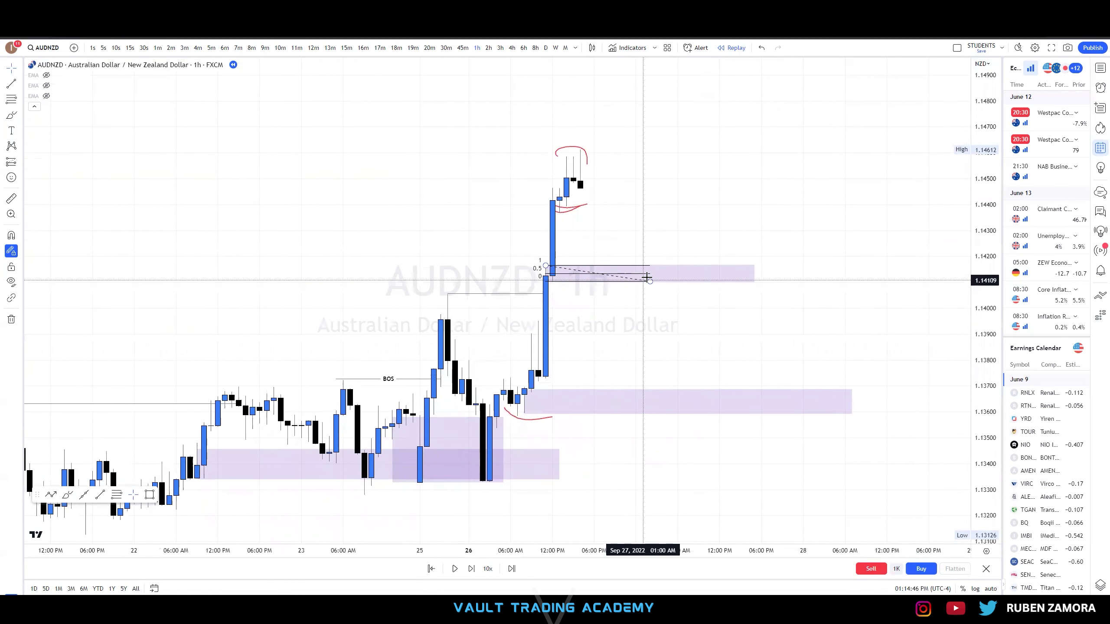
left_click(471, 568)
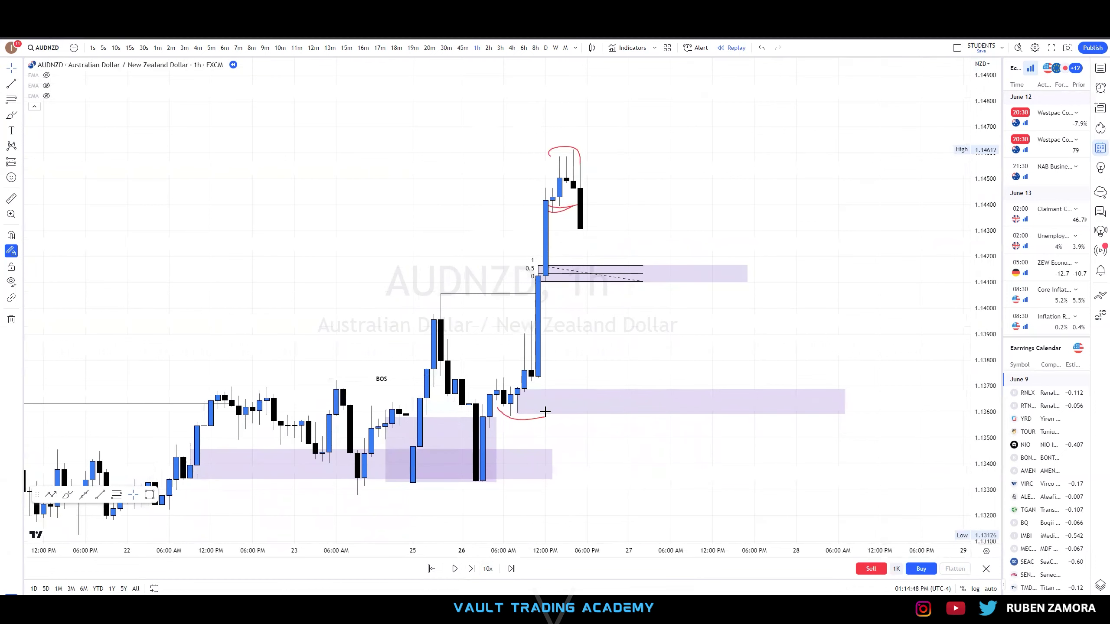
left_click_drag(604, 342, 562, 230)
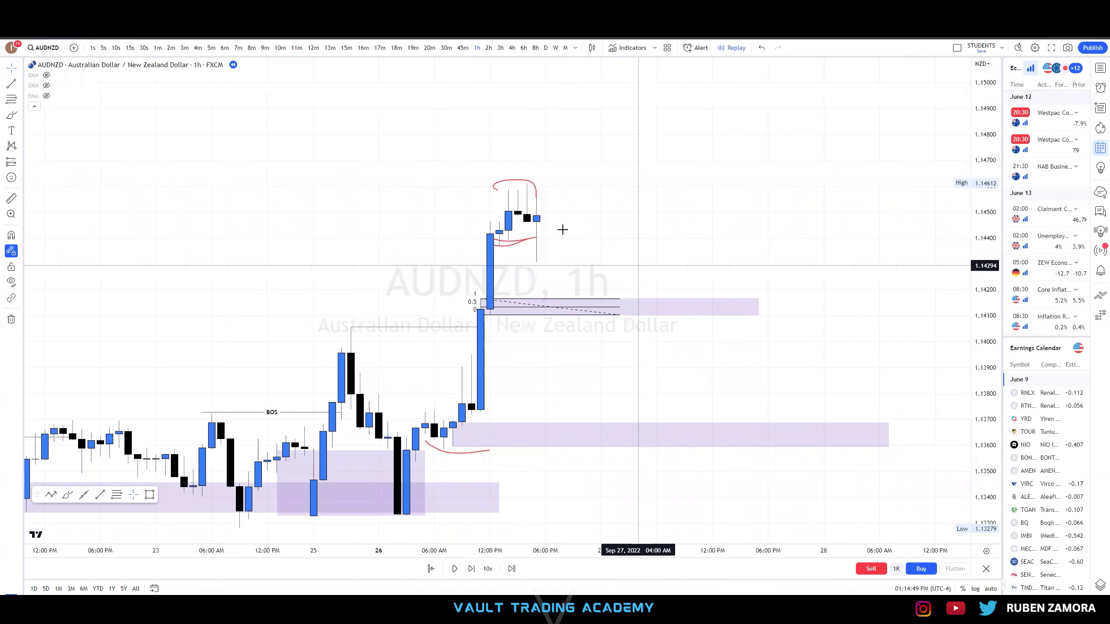
Delete the freehand arcs above and below the September 26 consolidation
left_click(528, 188)
left_click_drag(532, 186, 533, 187)
left_click(537, 190)
key("Delete")
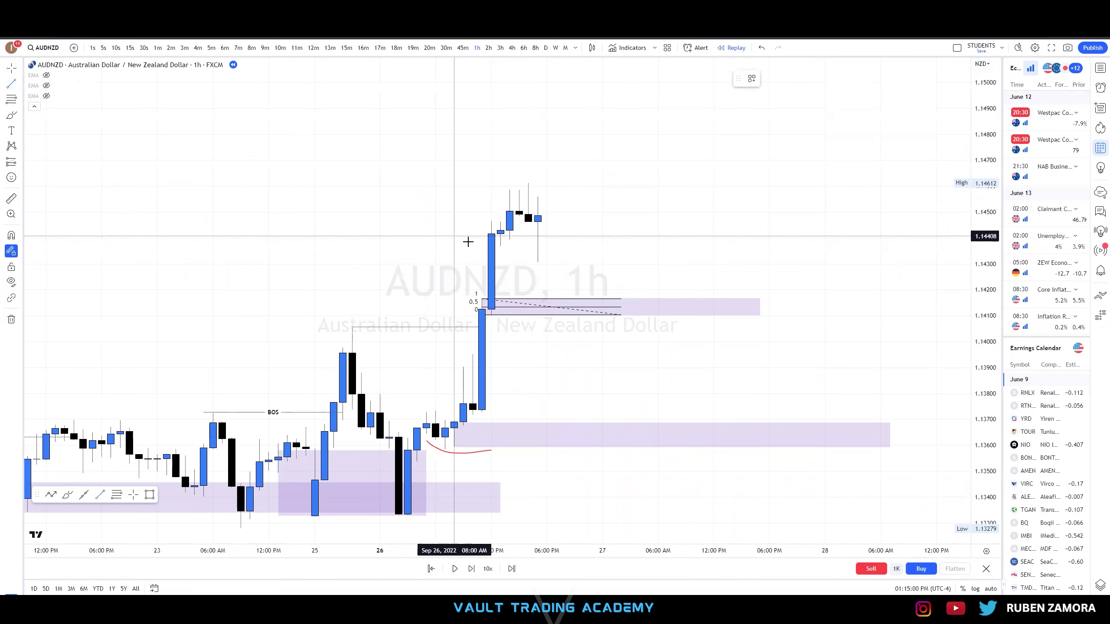
Draw two trend lines around the September 26 consolidation, from about 1.1435 below and 1.1464 above, converging near 1.1451
left_click(491, 252)
left_click(553, 210)
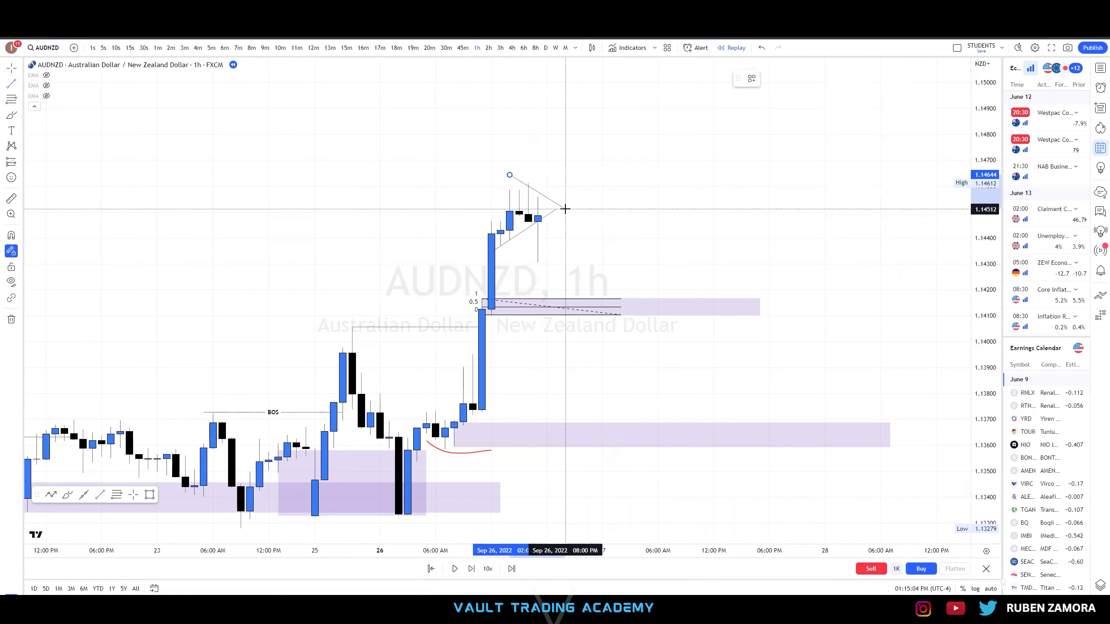
left_click(555, 209)
key("Escape")
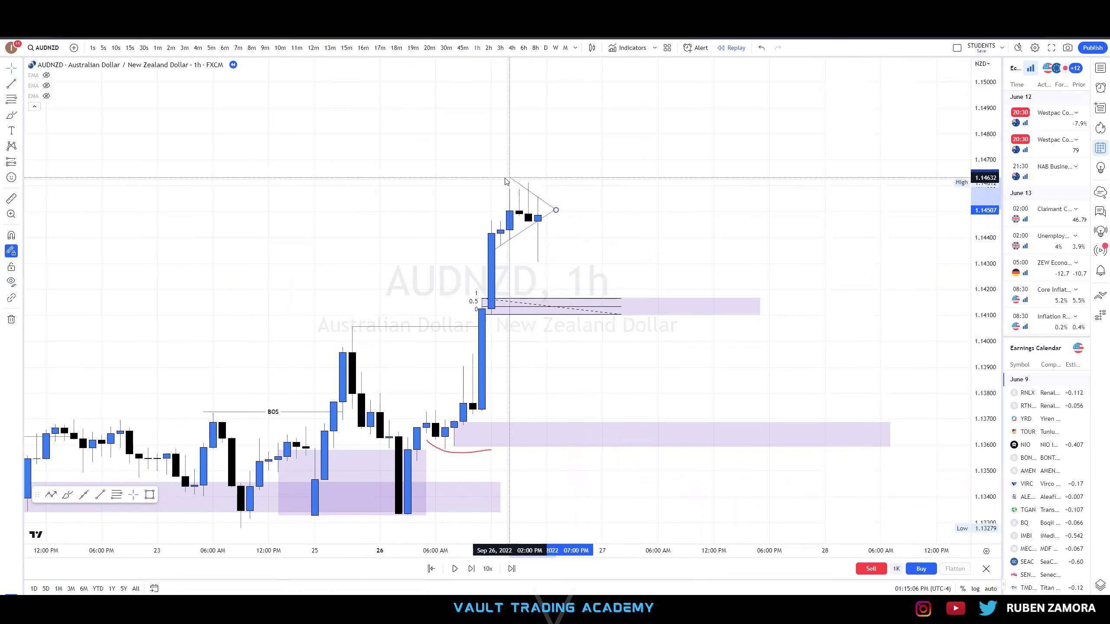
Place the starting end of the descending trend line above the consolidation at about 1.1463
left_click(501, 181)
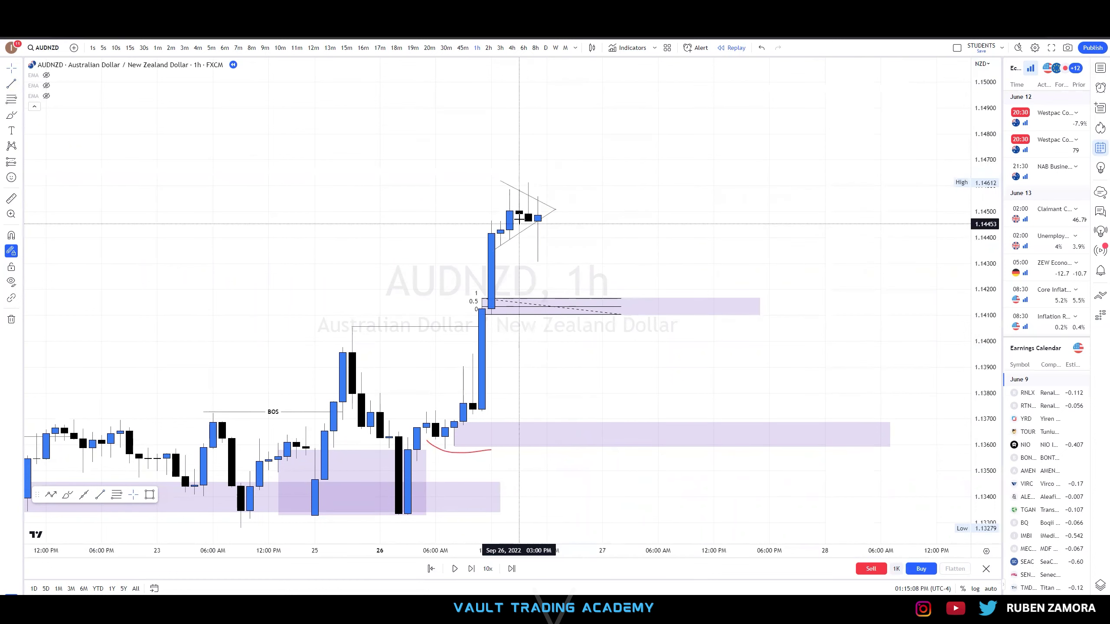
Circle the converging consolidation and sketch a swing pattern beside it with the Brush, and delete these freehand marks
left_click(11, 115)
mouse_move(547, 174)
left_mouse_down()
mouse_move(564, 236)
mouse_move(549, 174)
mouse_move(581, 207)
left_mouse_up()
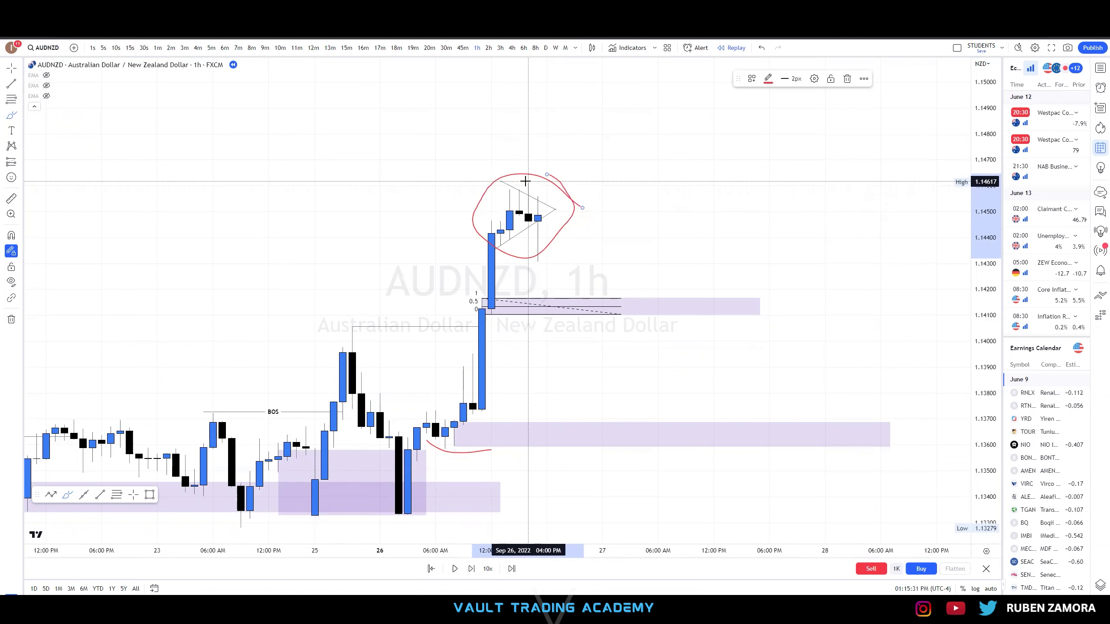
mouse_move(409, 208)
left_mouse_down()
mouse_move(426, 193)
mouse_move(418, 128)
mouse_move(406, 193)
mouse_move(453, 132)
left_mouse_up()
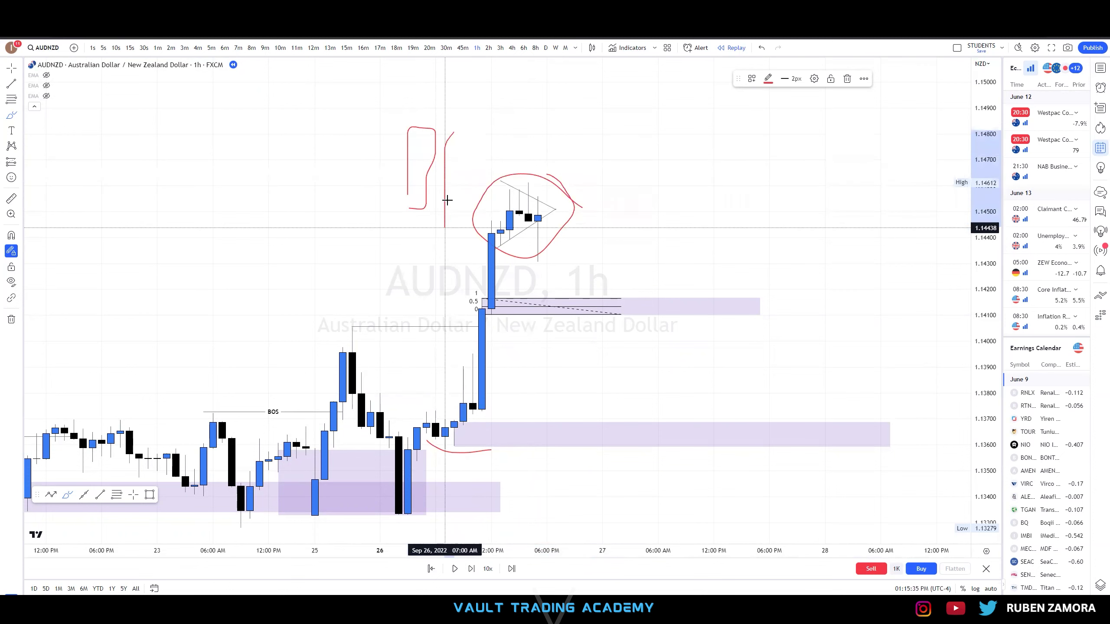
mouse_move(427, 226)
left_mouse_down()
mouse_move(462, 226)
mouse_move(434, 253)
mouse_move(470, 181)
left_mouse_up()
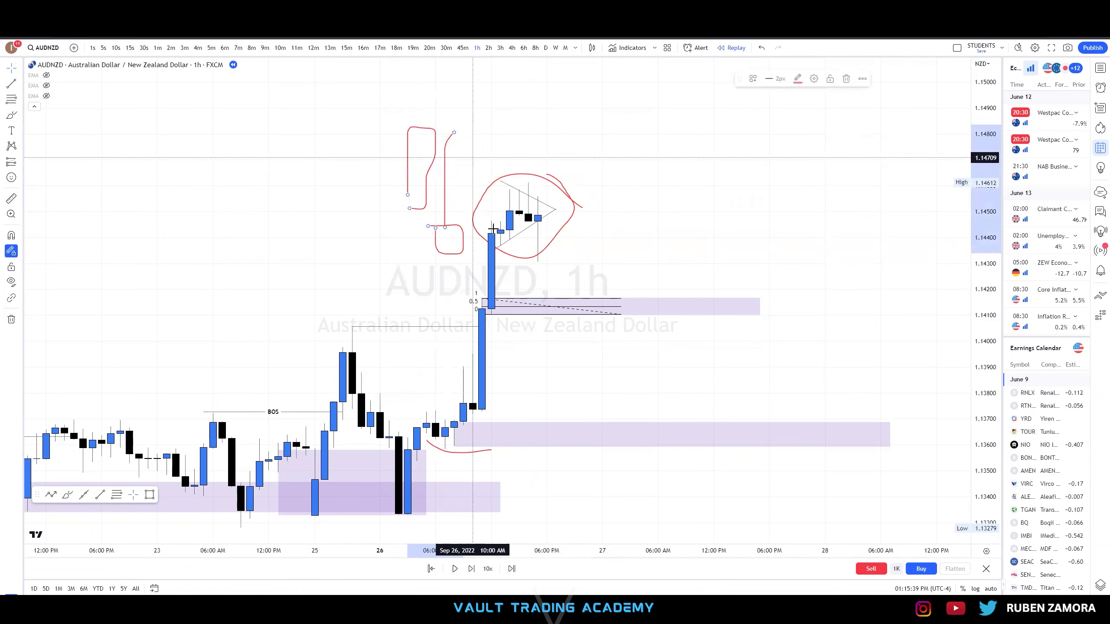
key("Delete")
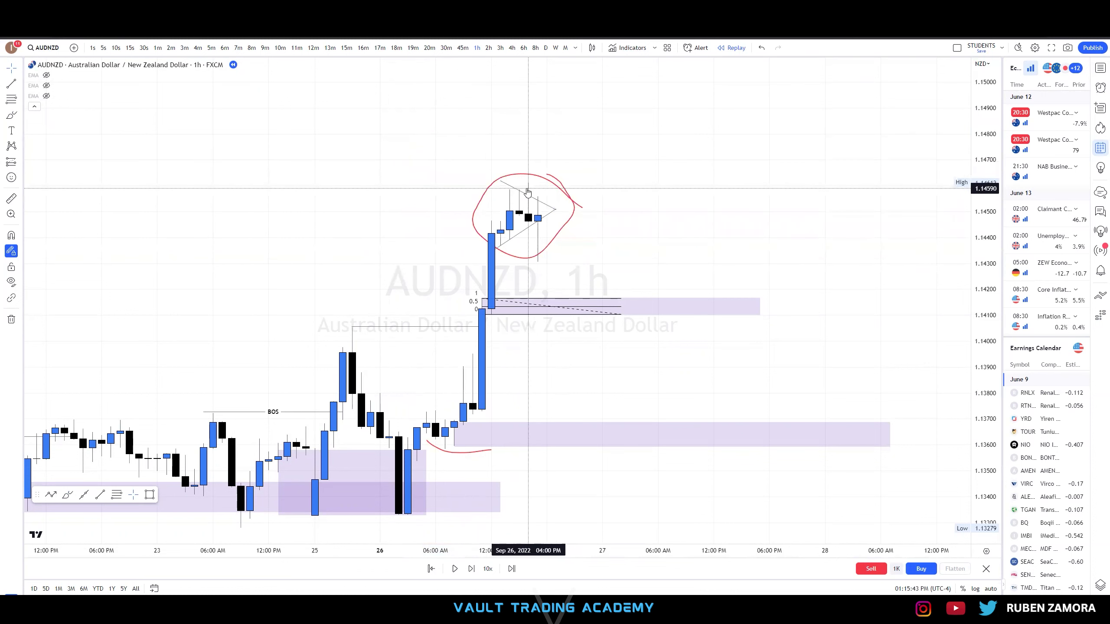
left_click(520, 175)
key("Delete")
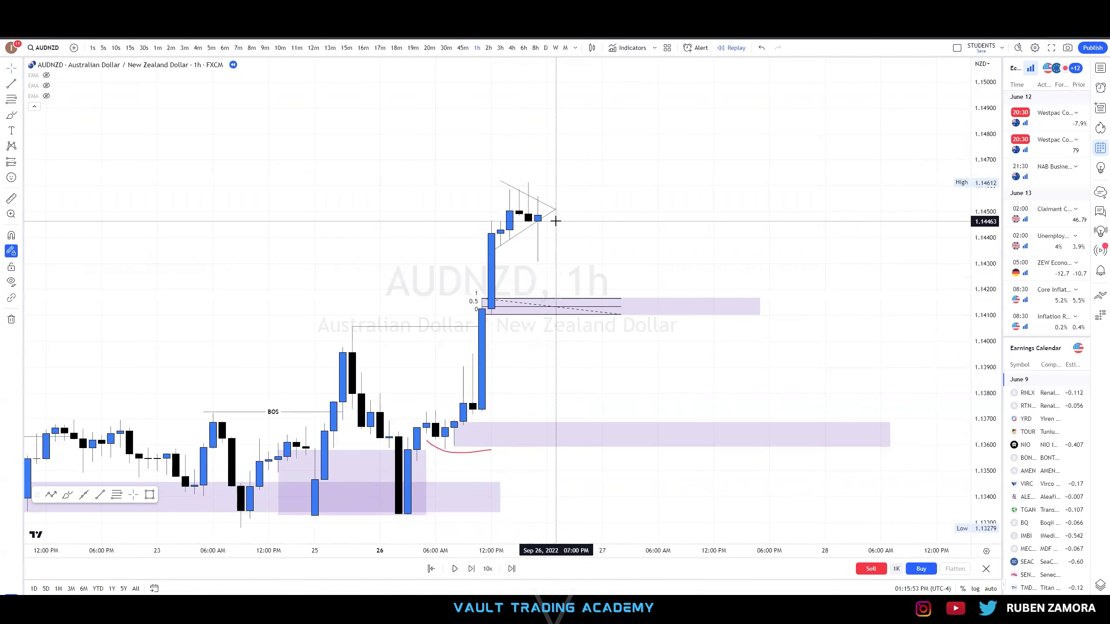
Switch the chart to the 15-minute timeframe and frame the September 26 consolidation at a larger scale
left_click_drag(603, 203, 610, 204)
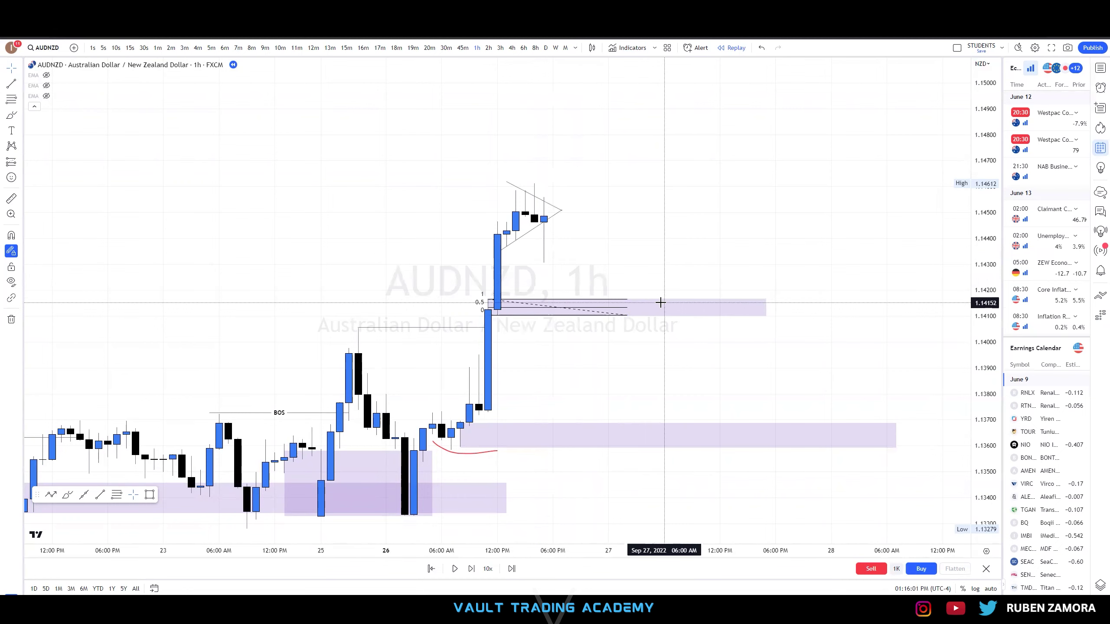
scroll(564, 274, "up", 2)
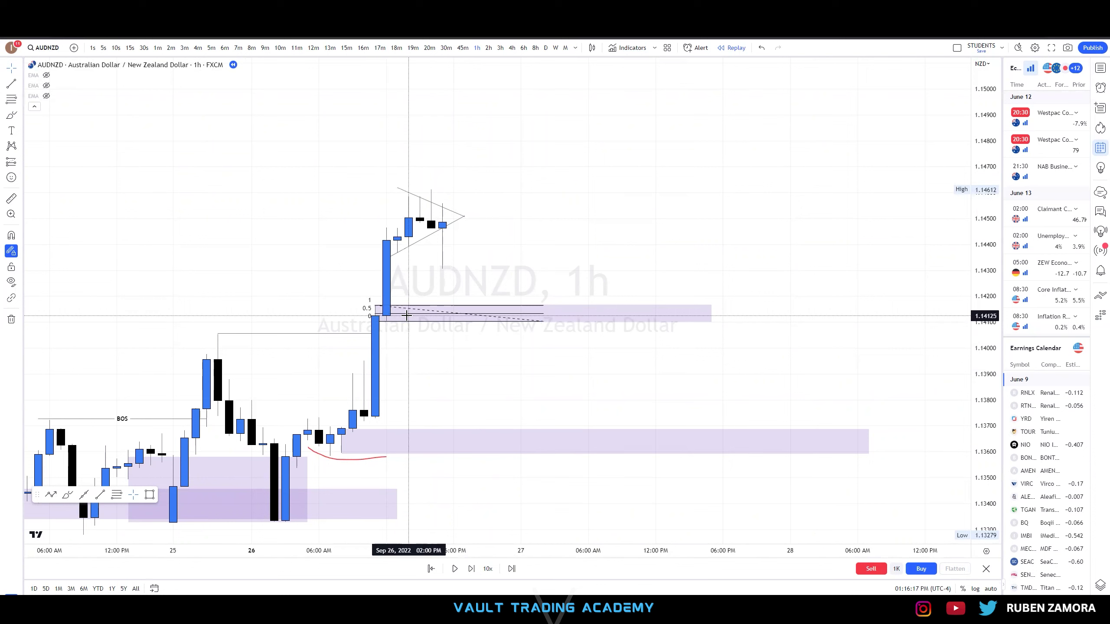
left_click(348, 49)
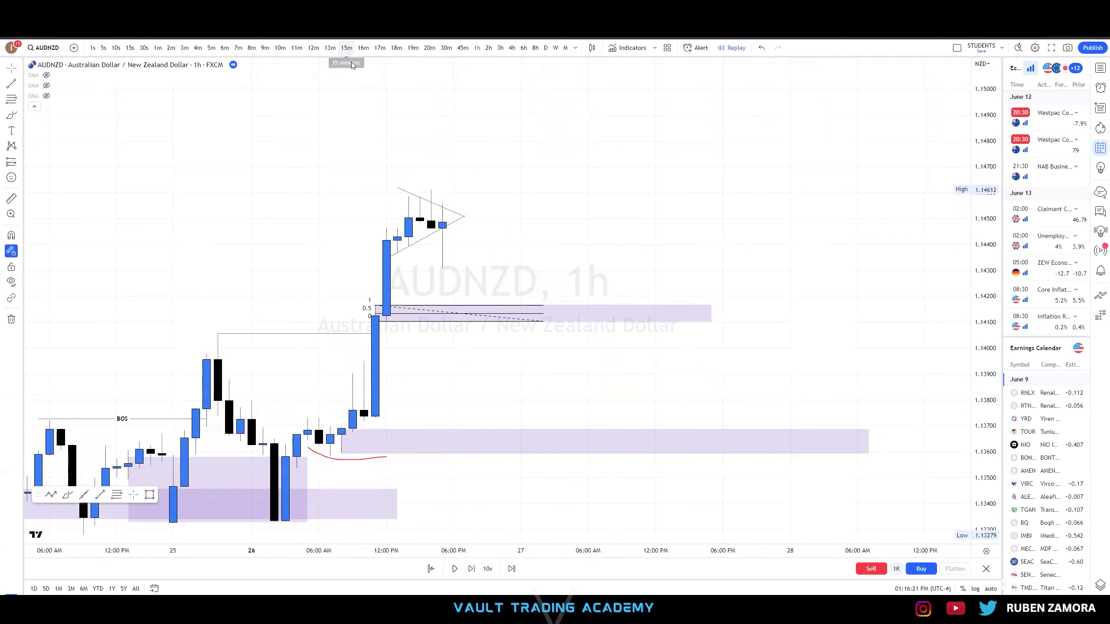
left_click_drag(742, 289, 748, 311)
left_click_drag(998, 365, 938, 184)
left_click_drag(867, 207, 889, 234)
scroll(890, 235, "up", 2)
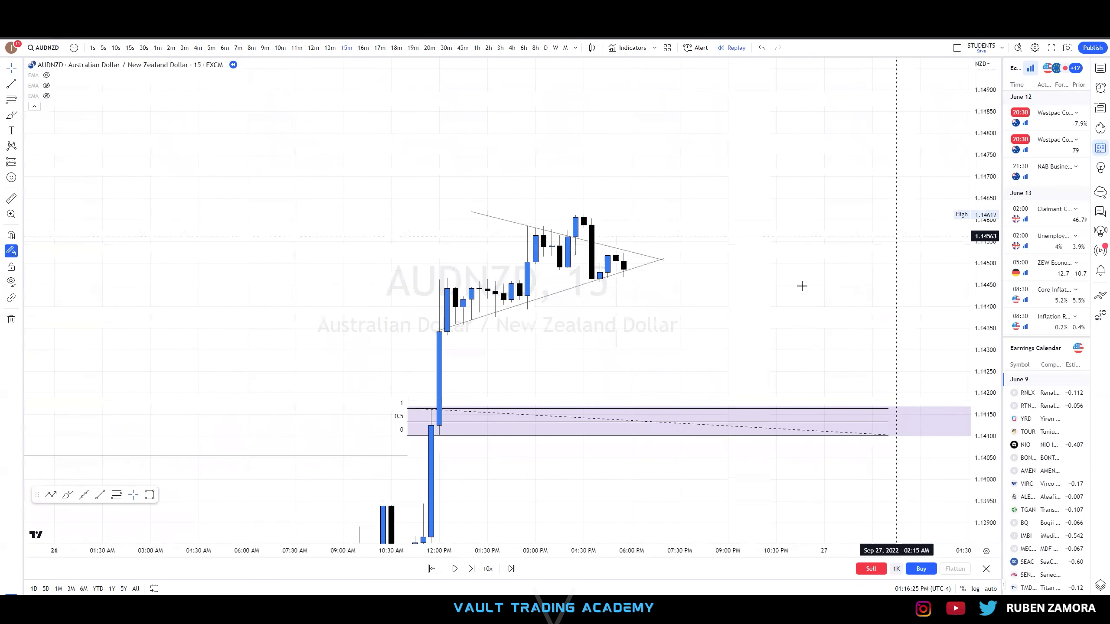
left_click_drag(801, 285, 832, 317)
left_click_drag(979, 363, 968, 275)
scroll(774, 329, "up", 1)
scroll(760, 327, "up", 3)
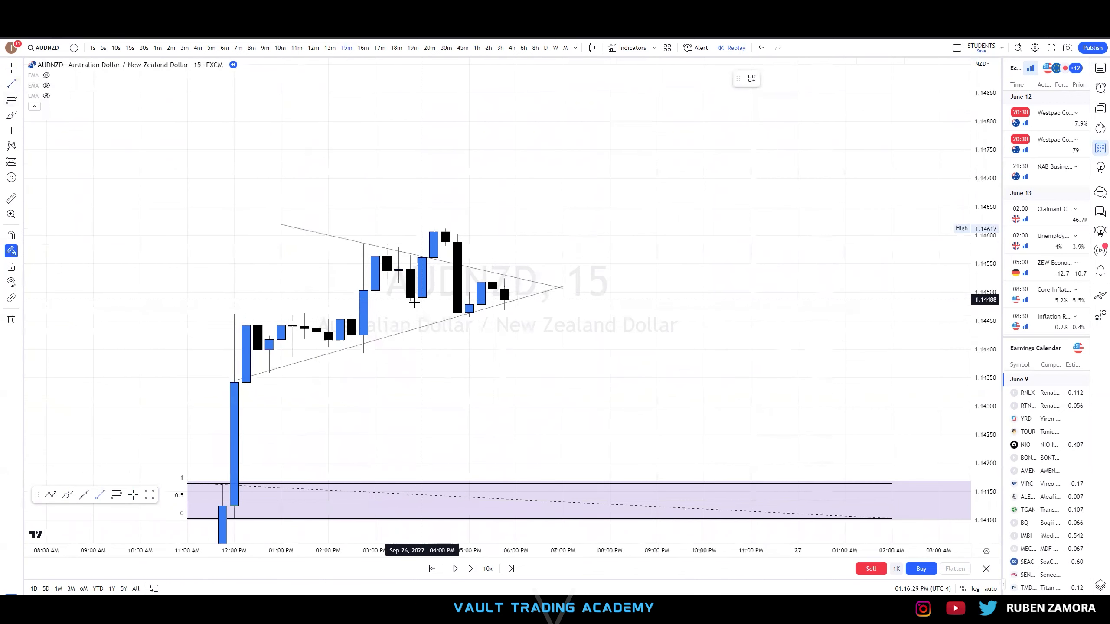
Draw a short horizontal trend line from the 3:45 PM swing low at about 1.1448 to the bearish candle breaking it
left_click(451, 309)
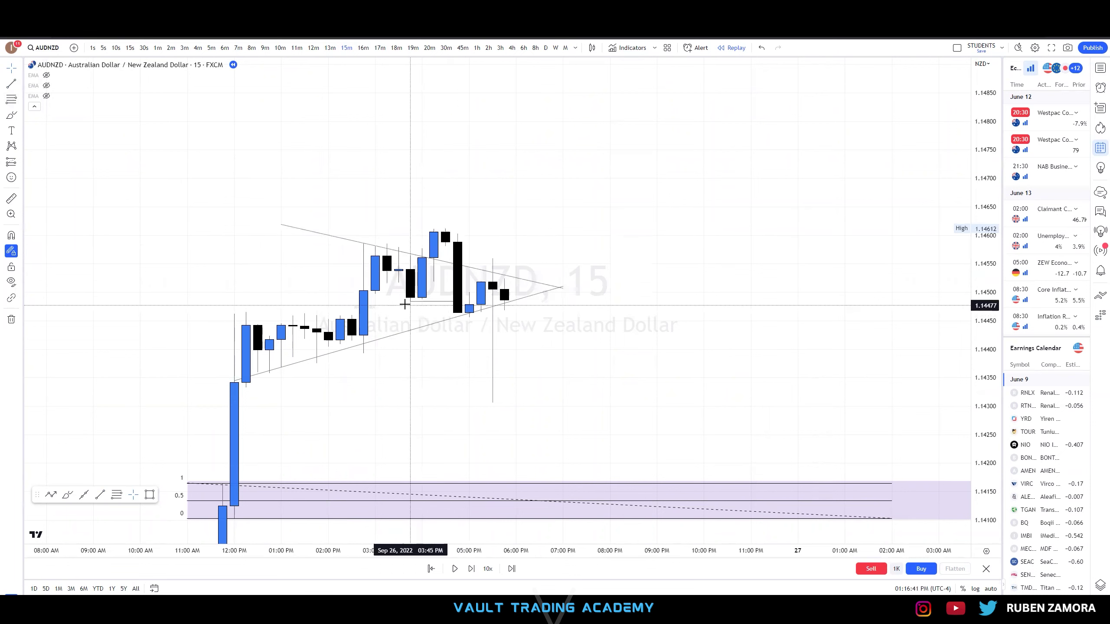
left_click(441, 303)
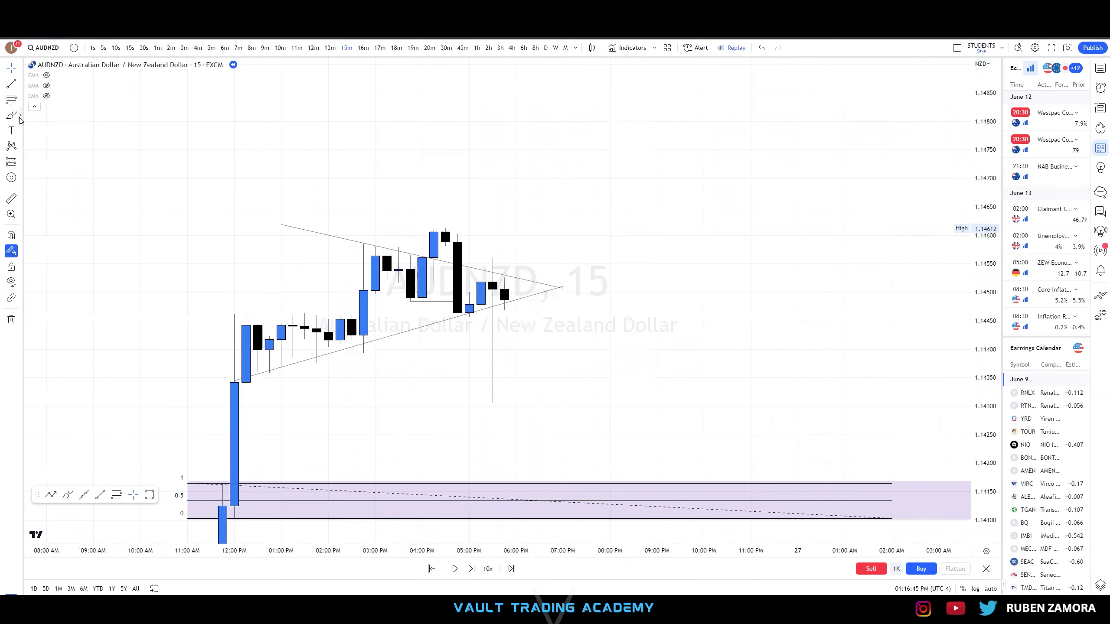
left_click(47, 151)
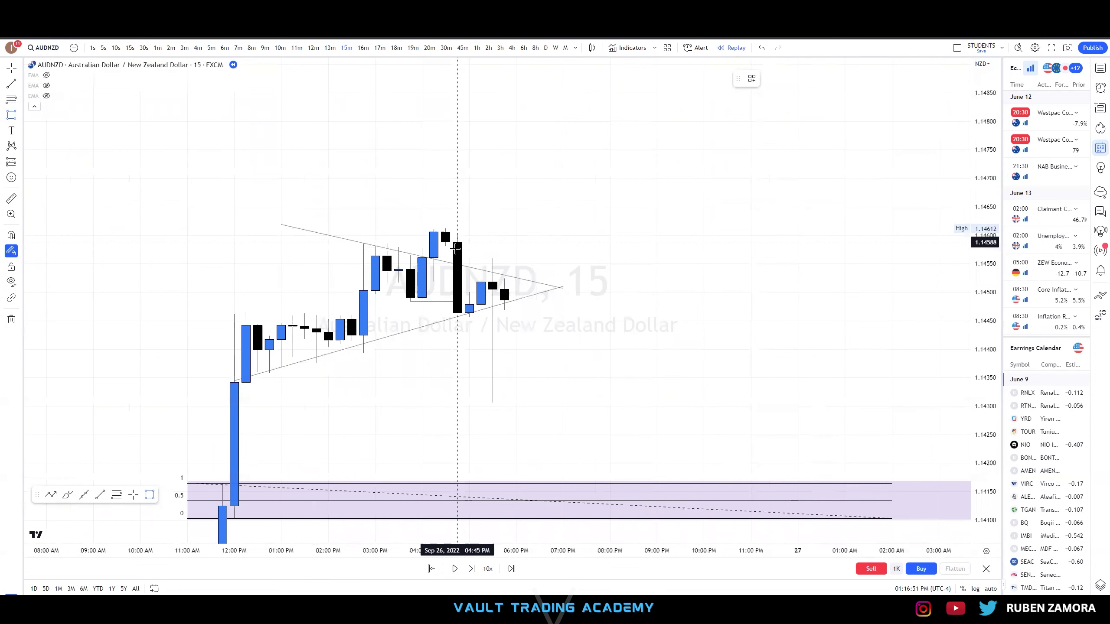
left_click(445, 230)
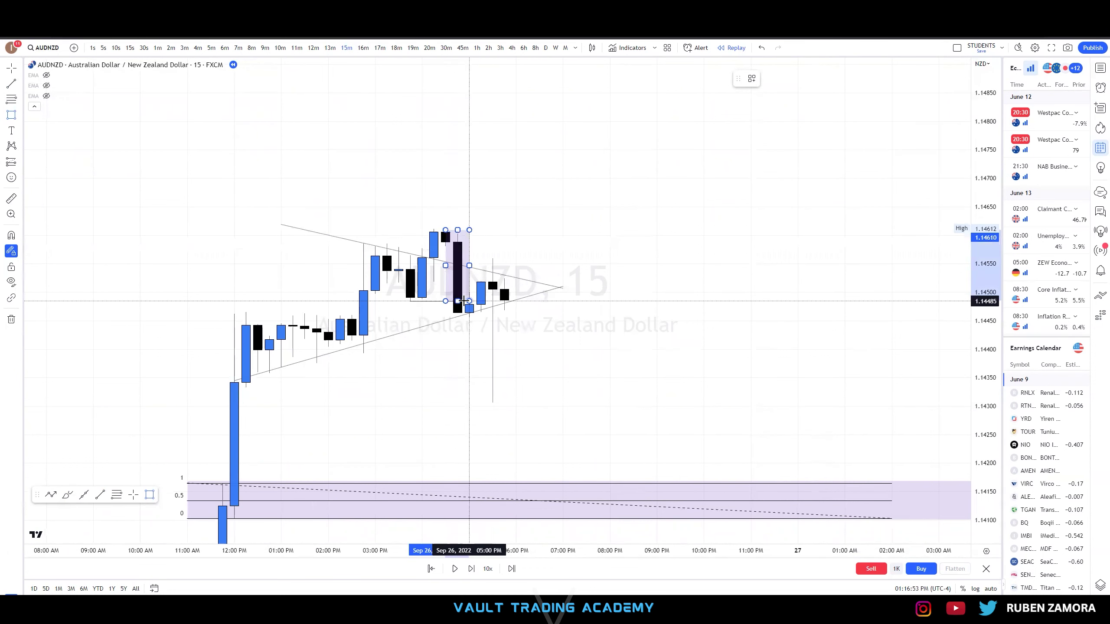
key("Escape")
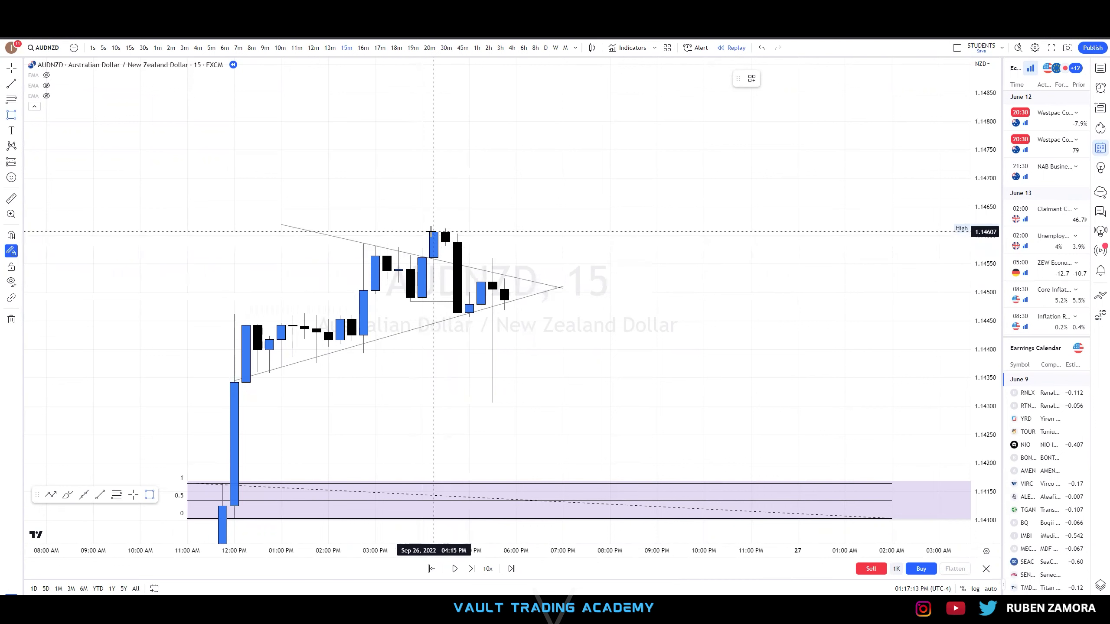
Draw a Fib Retracement from the 3:45 PM low at about 1.1448 to the swing high at about 1.1461, extending to 8:00 PM
left_click(410, 302)
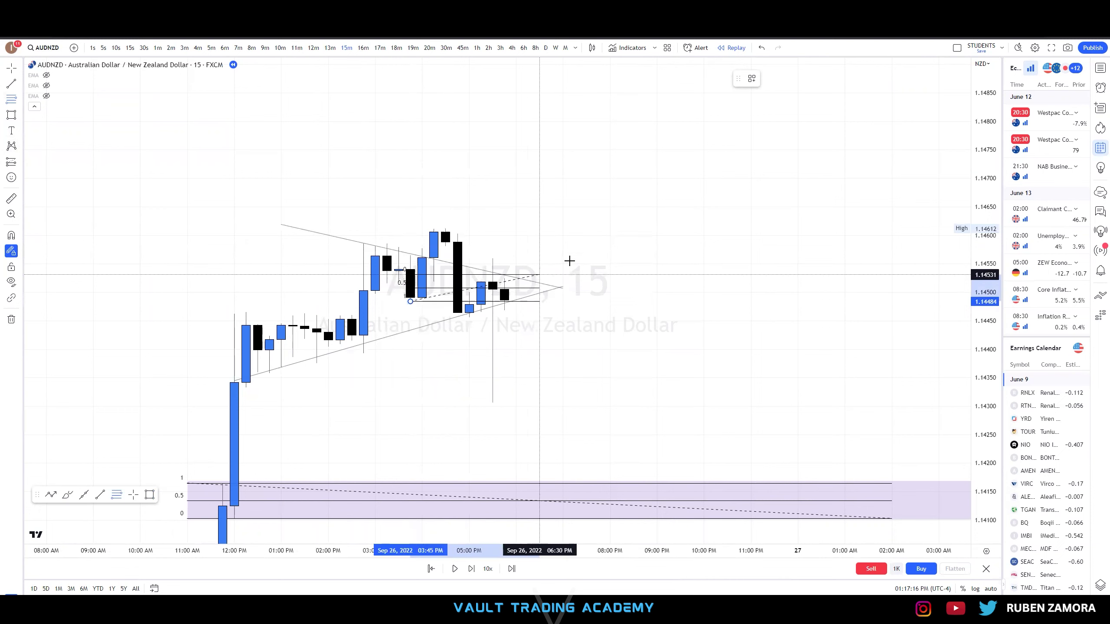
left_click(609, 229)
left_click(19, 158)
left_click(57, 180)
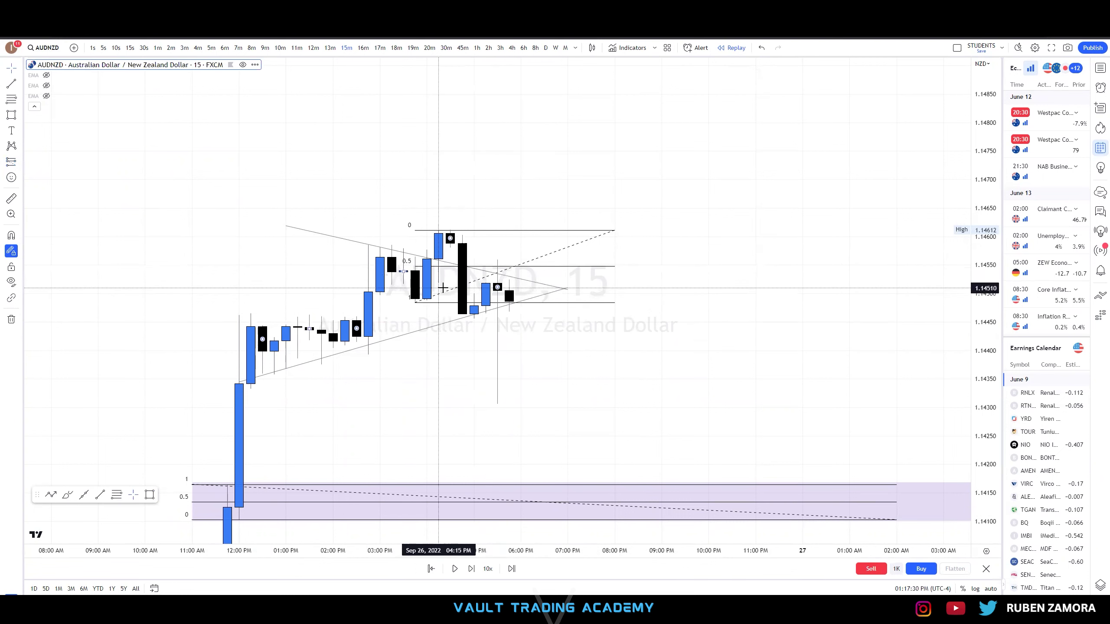
Try anchoring the retracement's lower end at about 1.1452 at 4:15 PM, and return it to the 3:45 PM low
left_click_drag(415, 305, 435, 284)
left_click(497, 267)
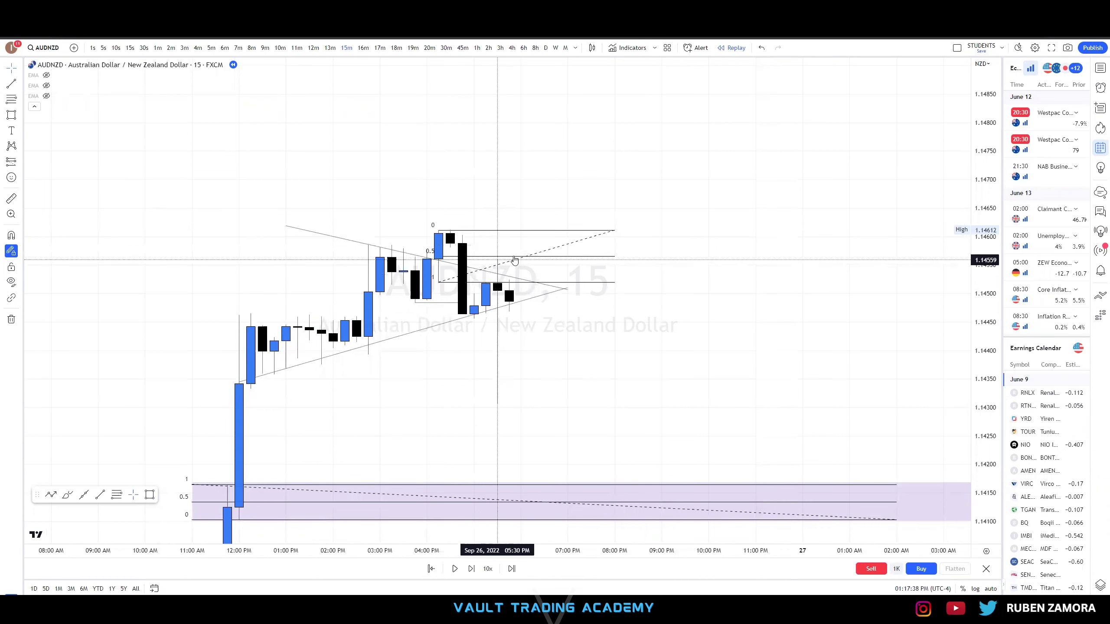
mouse_move(439, 283)
left_mouse_down()
mouse_move(420, 302)
mouse_move(429, 305)
left_mouse_up()
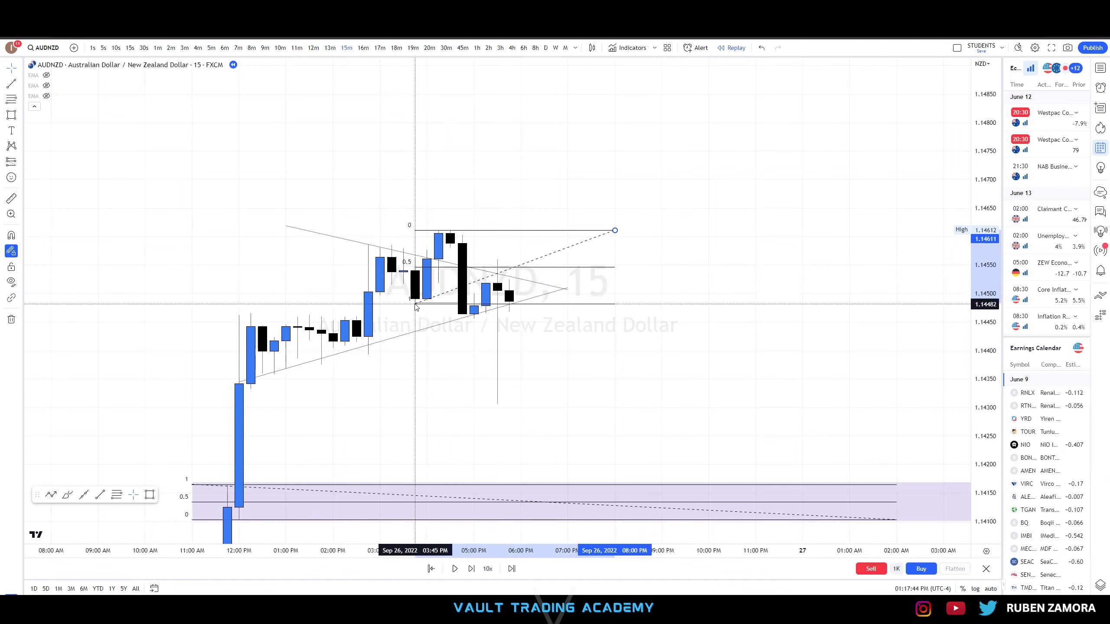
left_click_drag(413, 307, 413, 307)
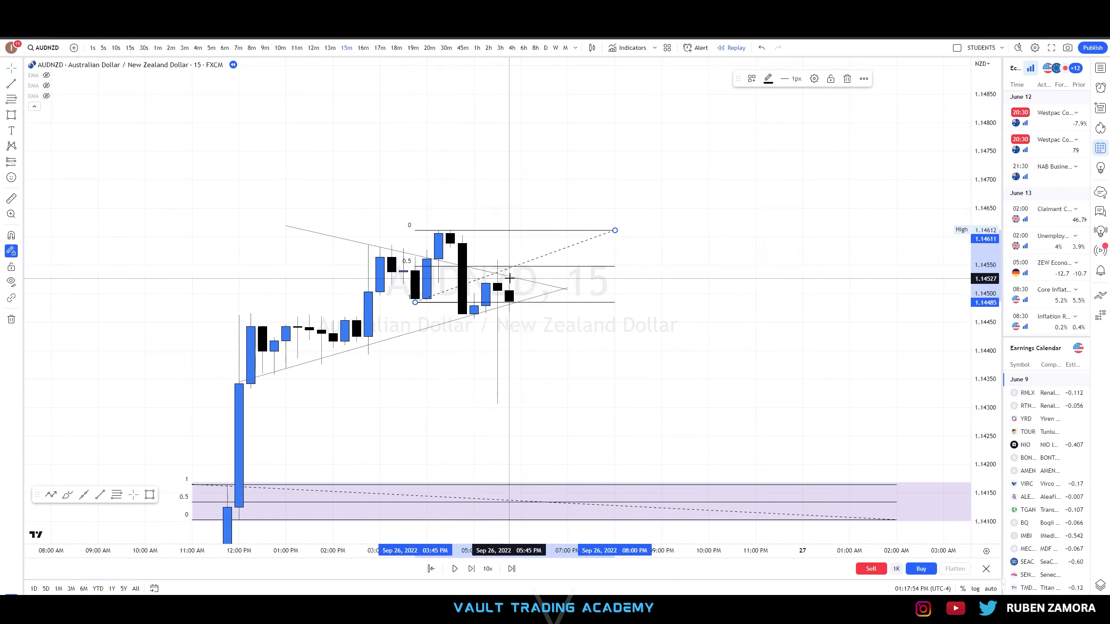
Place a short position at the 0.5 Fib level with entry 1.14547, stop 1.14611 and target 1.14103 at the demand zone's base
left_click(60, 179)
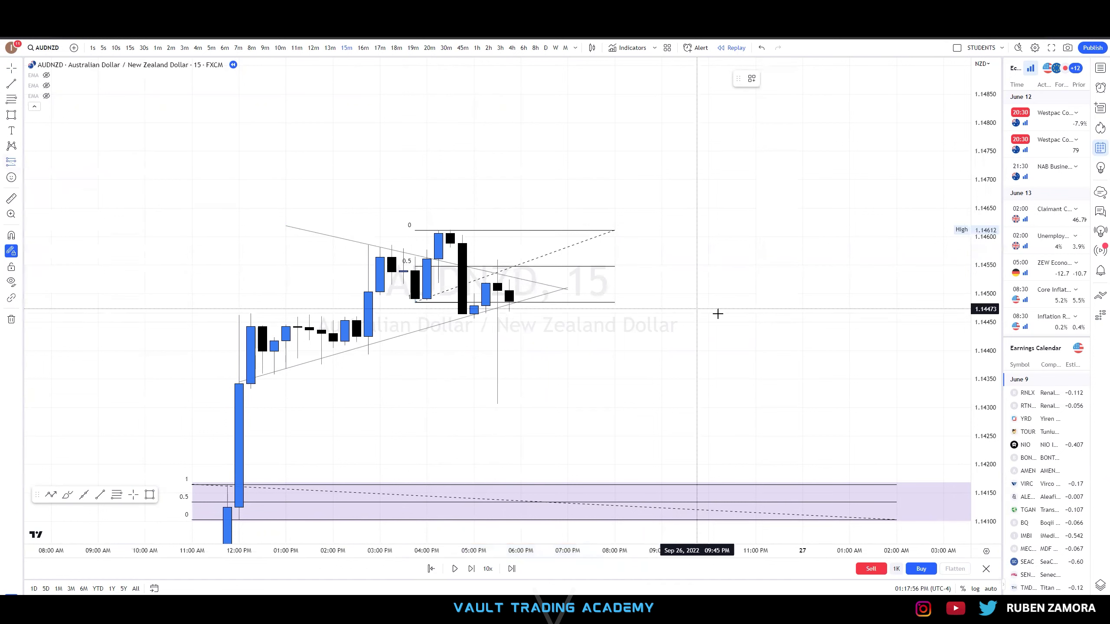
left_click(492, 269)
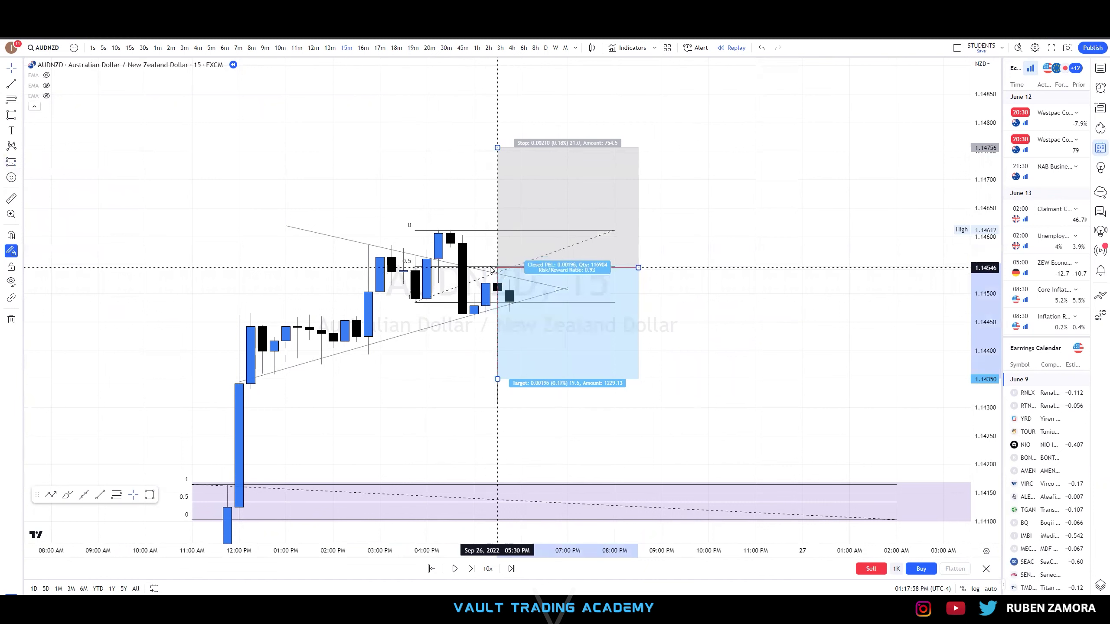
left_click_drag(496, 148, 507, 230)
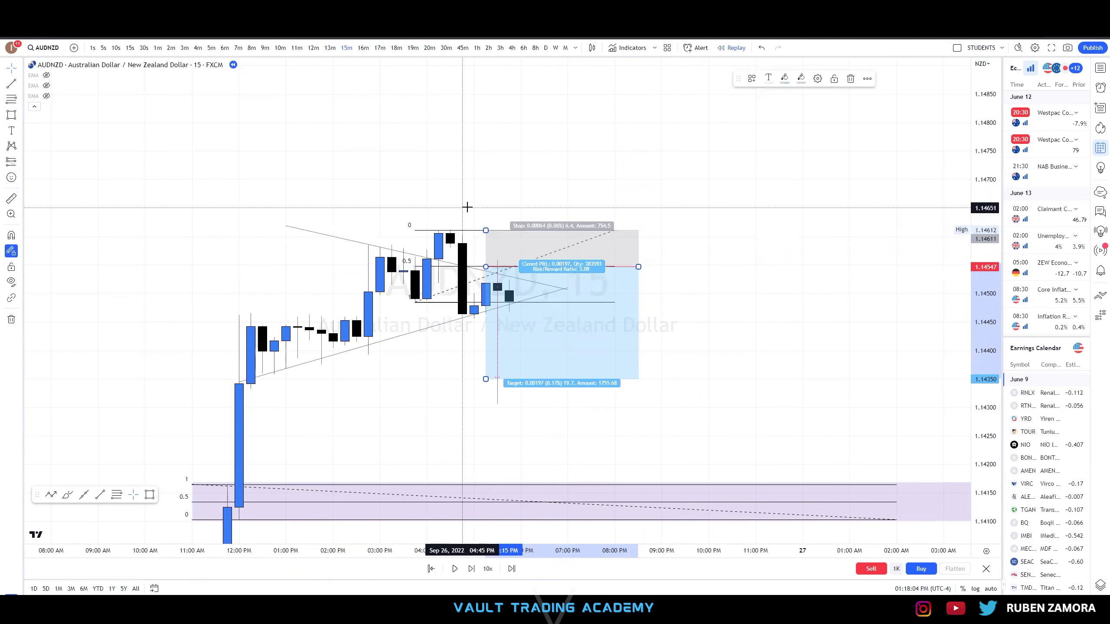
left_click_drag(486, 379, 496, 485)
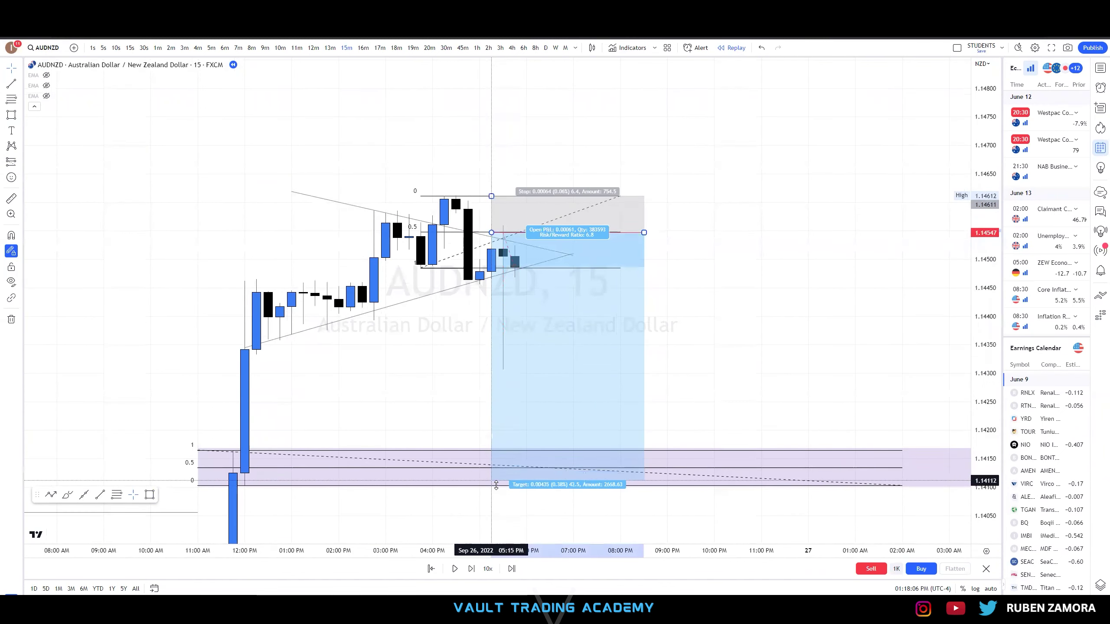
left_click(469, 423)
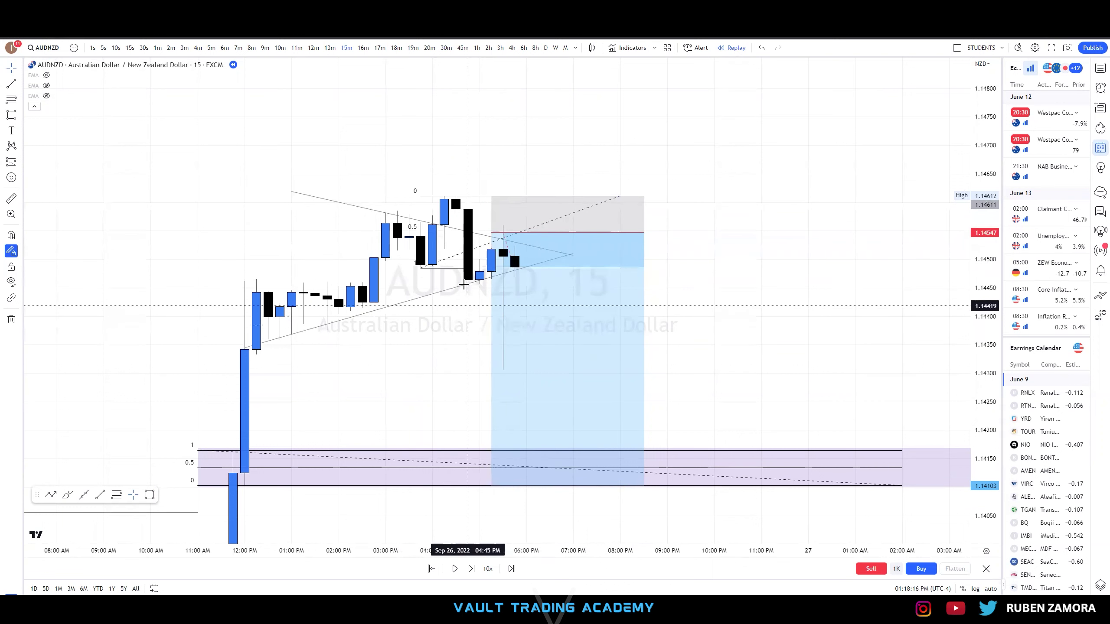
left_click(498, 288)
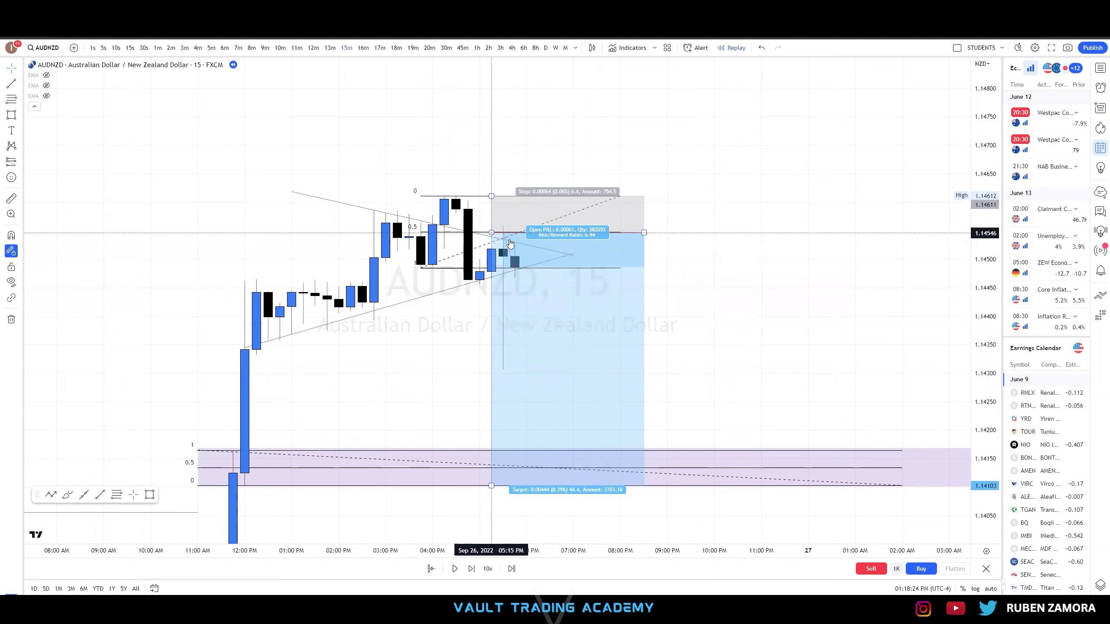
Draw a horizontal trend line from the 5:30 PM wick low at about 1.1430 to about 10:00 PM
left_click(10, 85)
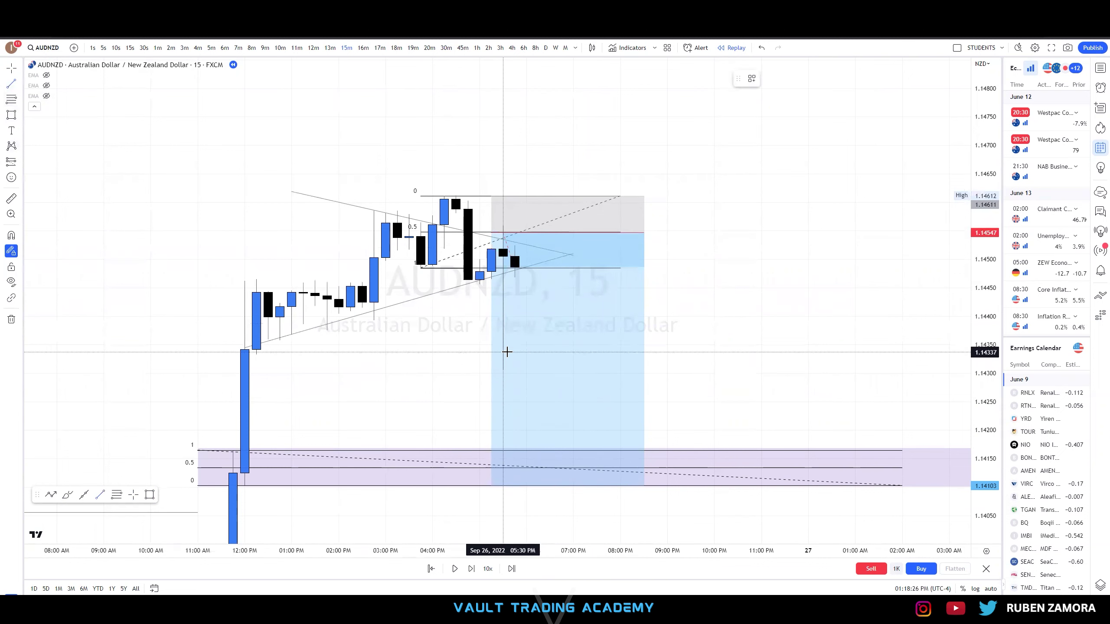
left_click_drag(504, 370, 719, 371)
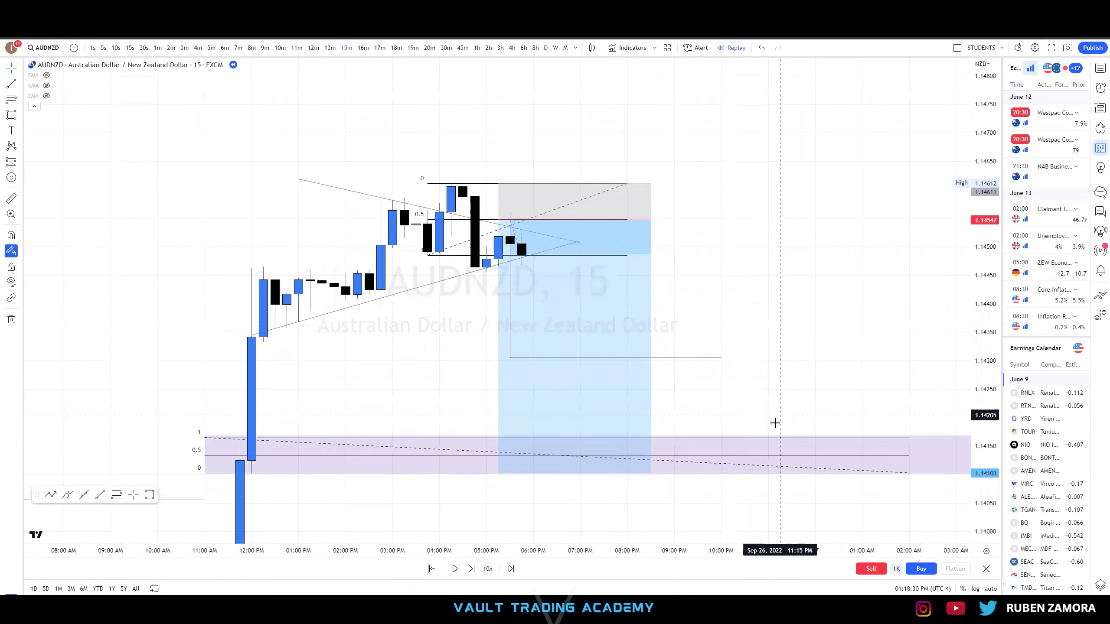
Sketch a rising red price path with a circled peak in the empty area before the rally, plus short separate strokes, using the Brush
left_click_drag(421, 340, 436, 348)
left_click(20, 115)
left_click(48, 129)
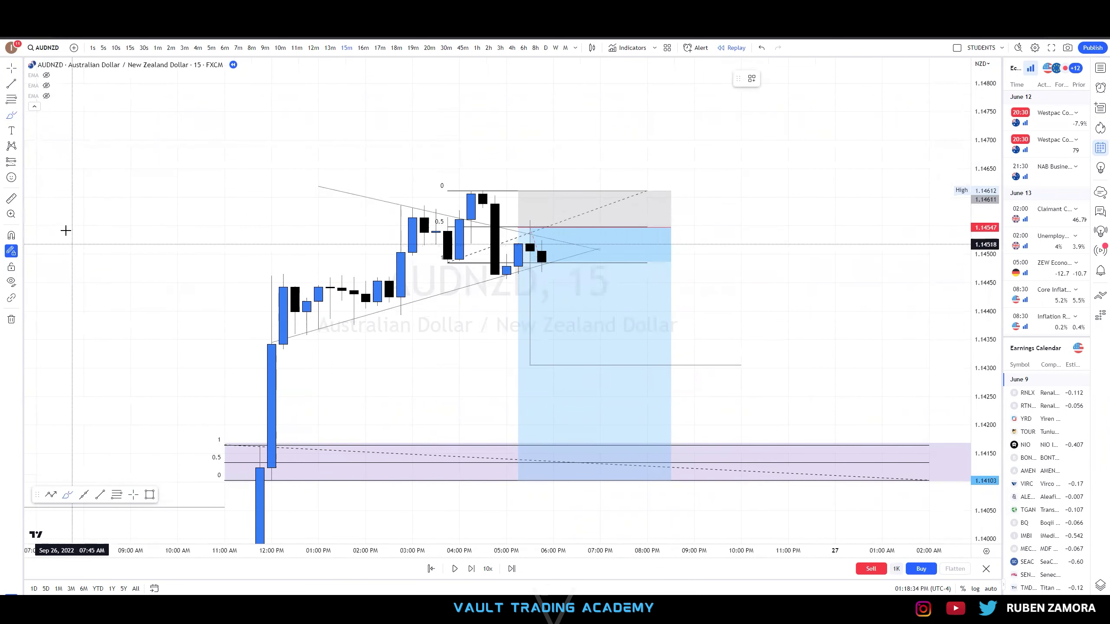
mouse_move(60, 247)
left_mouse_down()
mouse_move(99, 180)
mouse_move(186, 157)
mouse_move(224, 124)
mouse_move(234, 75)
mouse_move(226, 102)
mouse_move(237, 90)
left_mouse_up()
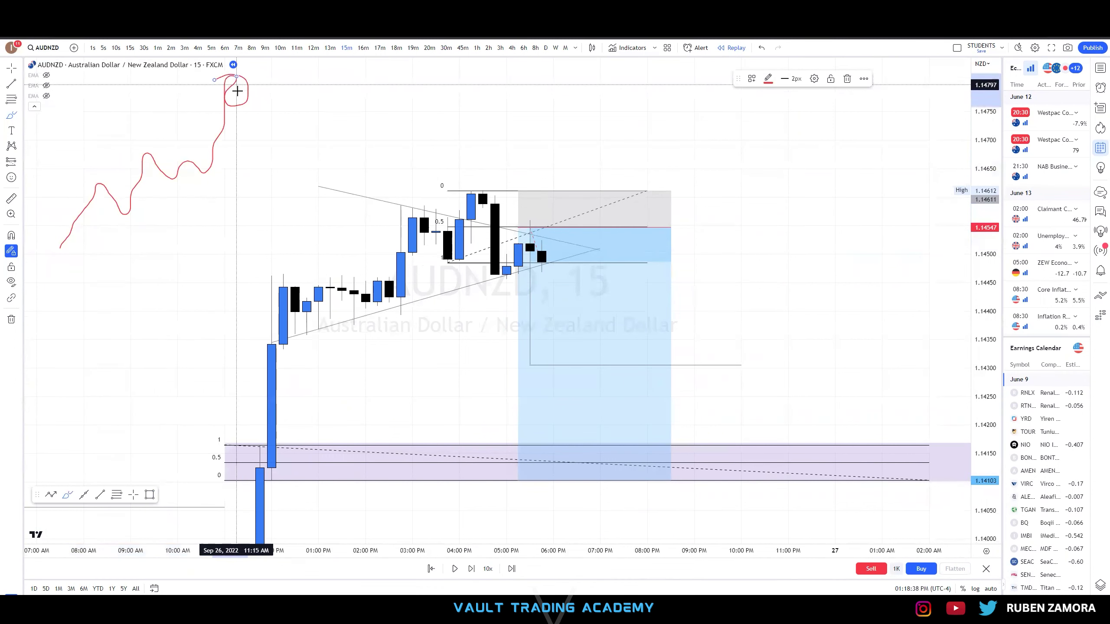
left_click_drag(332, 117, 366, 92)
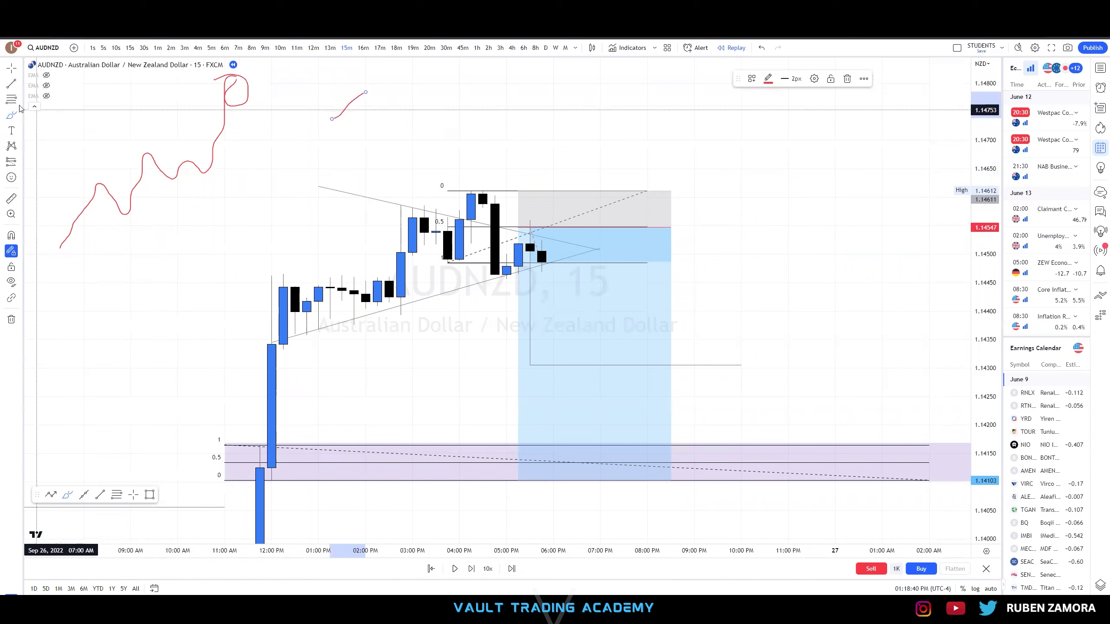
left_click(49, 116)
left_click_drag(48, 126, 48, 101)
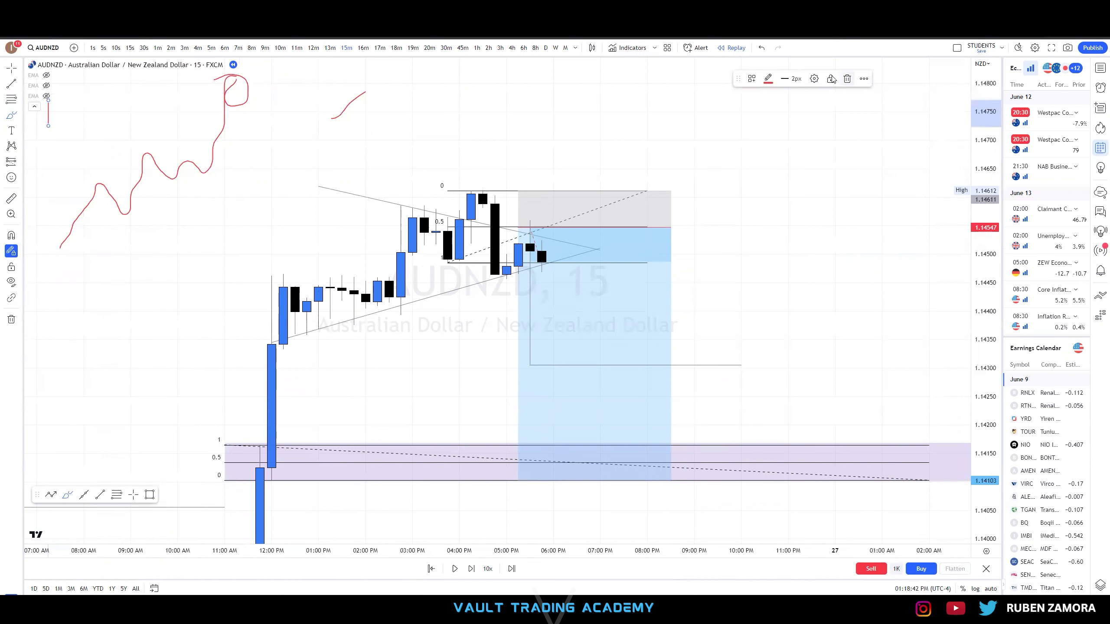
Set the brush colour to blue and sketch a pullback with a break of structure and a boxed swing after the red peak
left_click(768, 79)
left_click(828, 107)
mouse_move(235, 81)
left_mouse_down()
mouse_move(260, 126)
mouse_move(272, 87)
mouse_move(294, 84)
mouse_move(307, 142)
mouse_move(330, 116)
mouse_move(331, 93)
mouse_move(302, 104)
mouse_move(276, 72)
mouse_move(284, 106)
left_mouse_up()
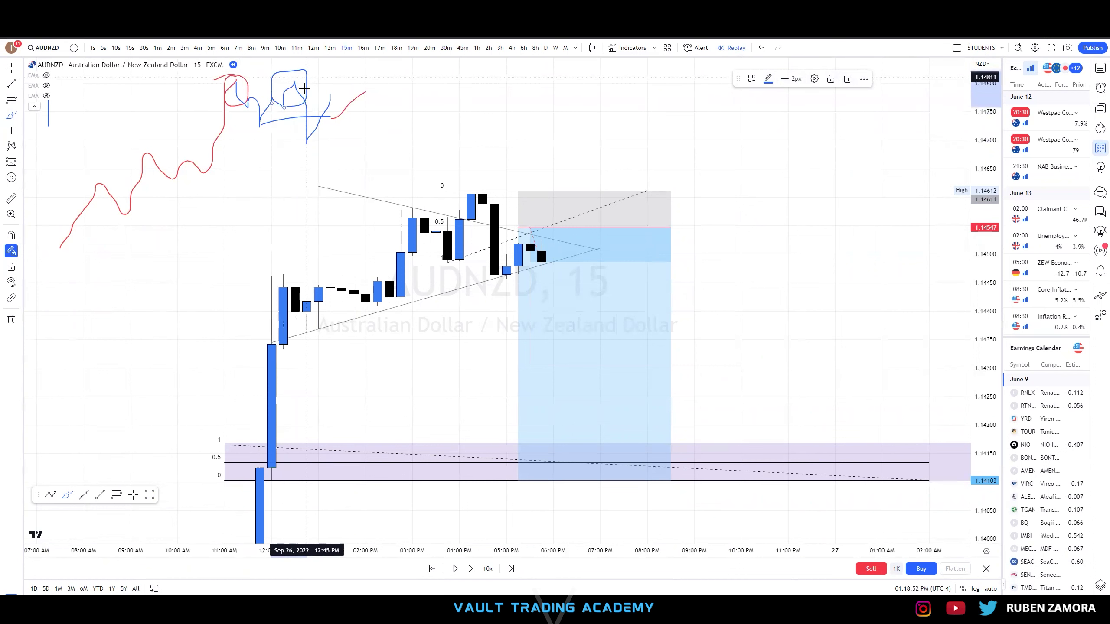
left_click_drag(297, 94, 353, 94)
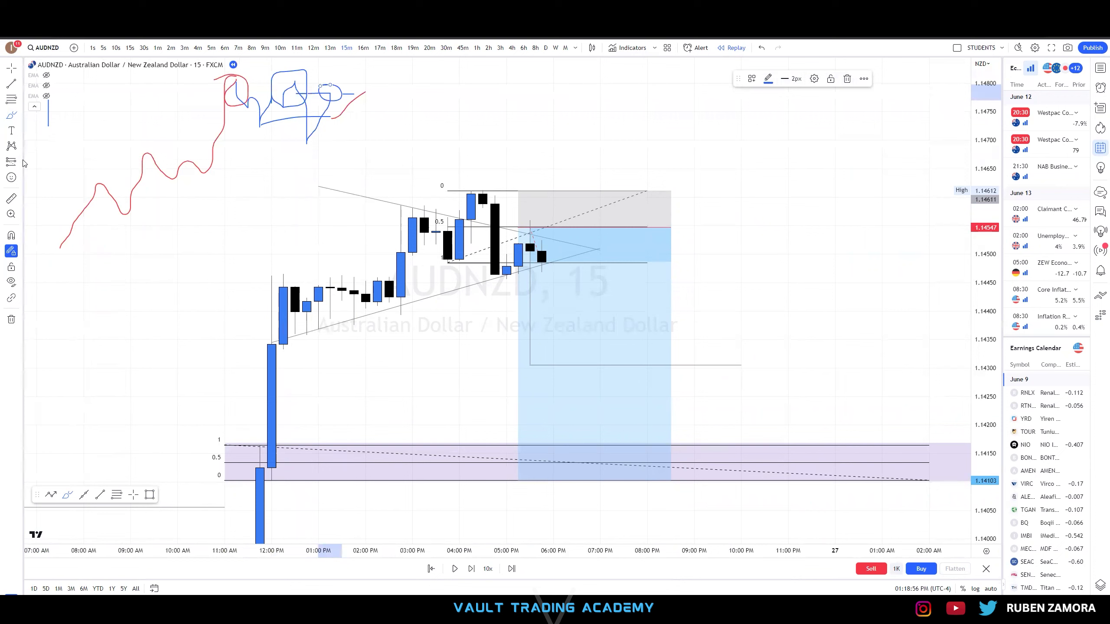
Place a short position at the blue sketch's retest with entry 1.14780, stop about 1.14808 and target about 1.14574
left_click(41, 180)
left_click(320, 94)
left_click_drag(554, 118, 560, 159)
left_click_drag(533, 121, 534, 206)
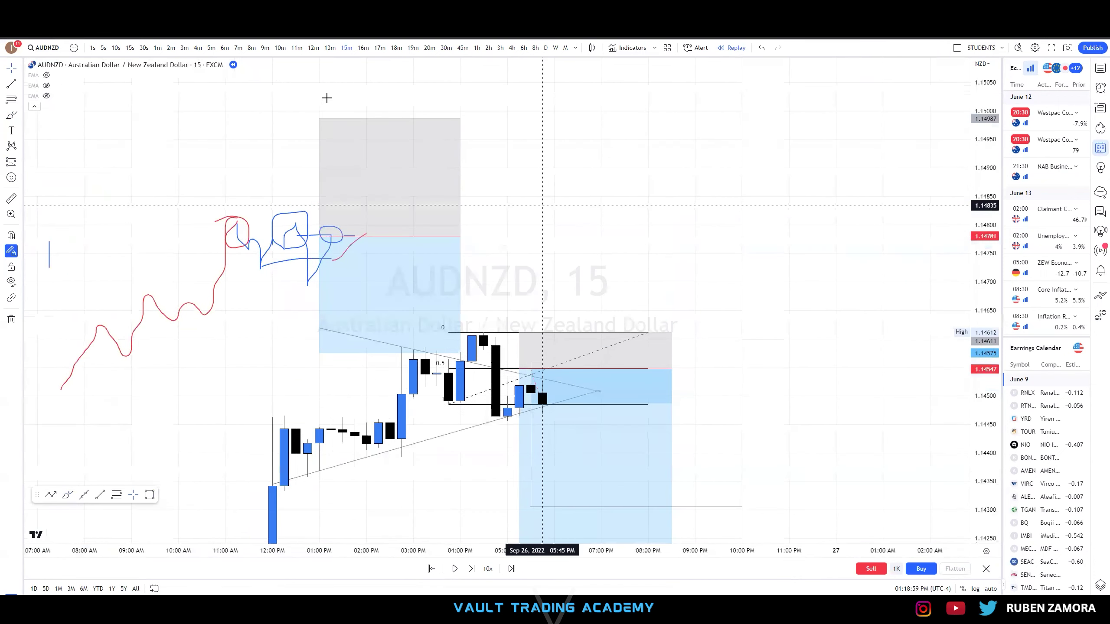
mouse_move(324, 126)
left_mouse_down()
mouse_move(339, 153)
mouse_move(333, 254)
left_mouse_up()
left_click_drag(367, 210, 375, 151)
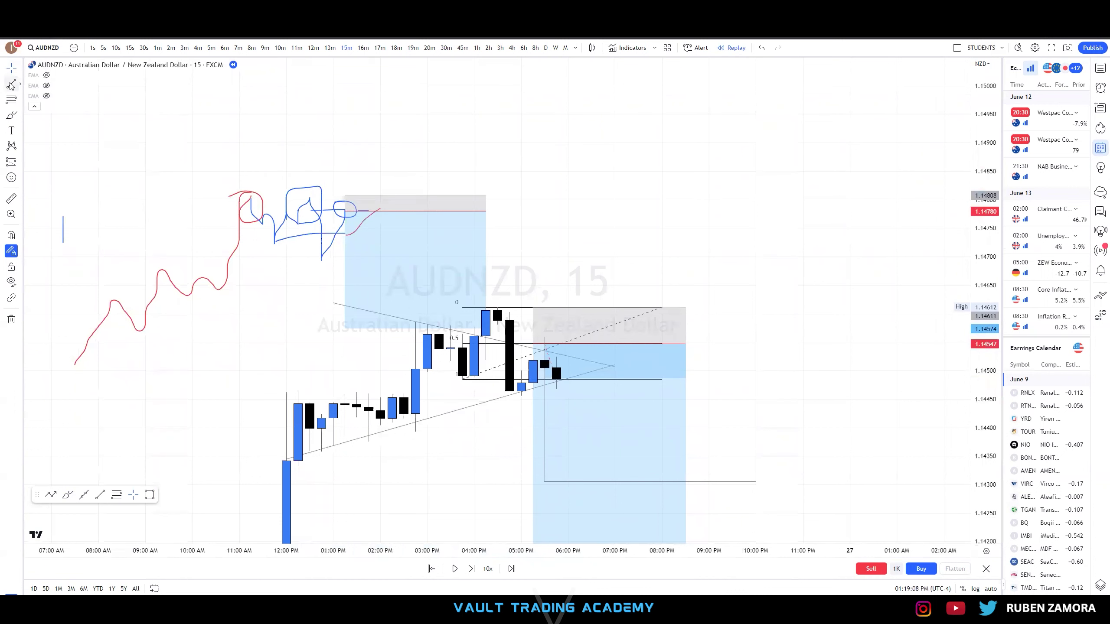
Draw a horizontal line along the top of the sketched swing and set the sketch's short-position stop to 1.14804
left_click(521, 196)
left_click_drag(345, 195, 345, 198)
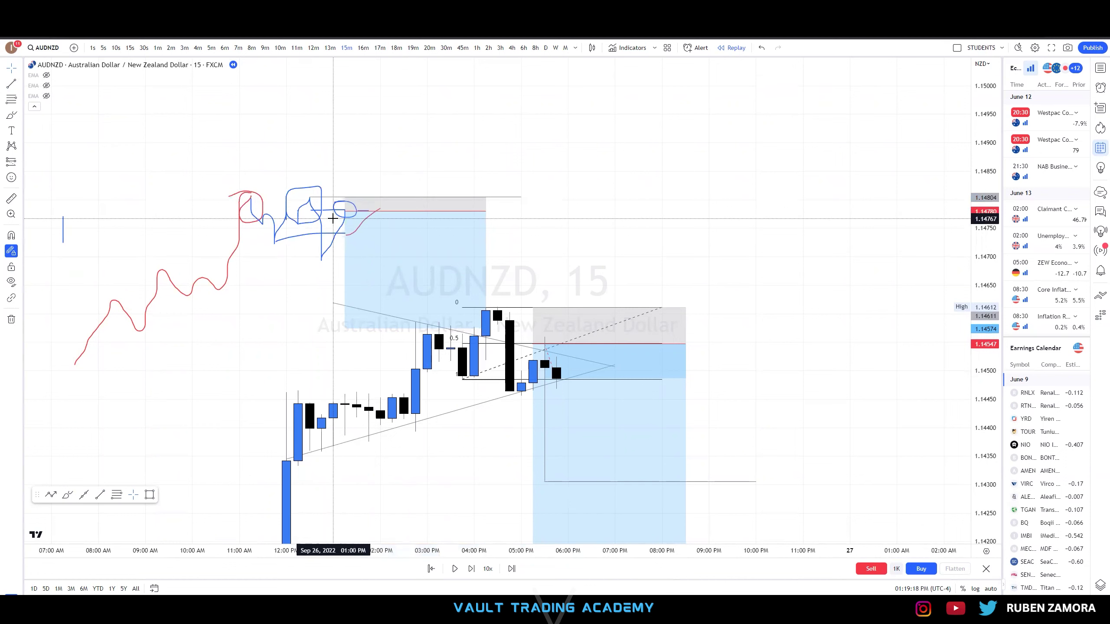
double_click(338, 218)
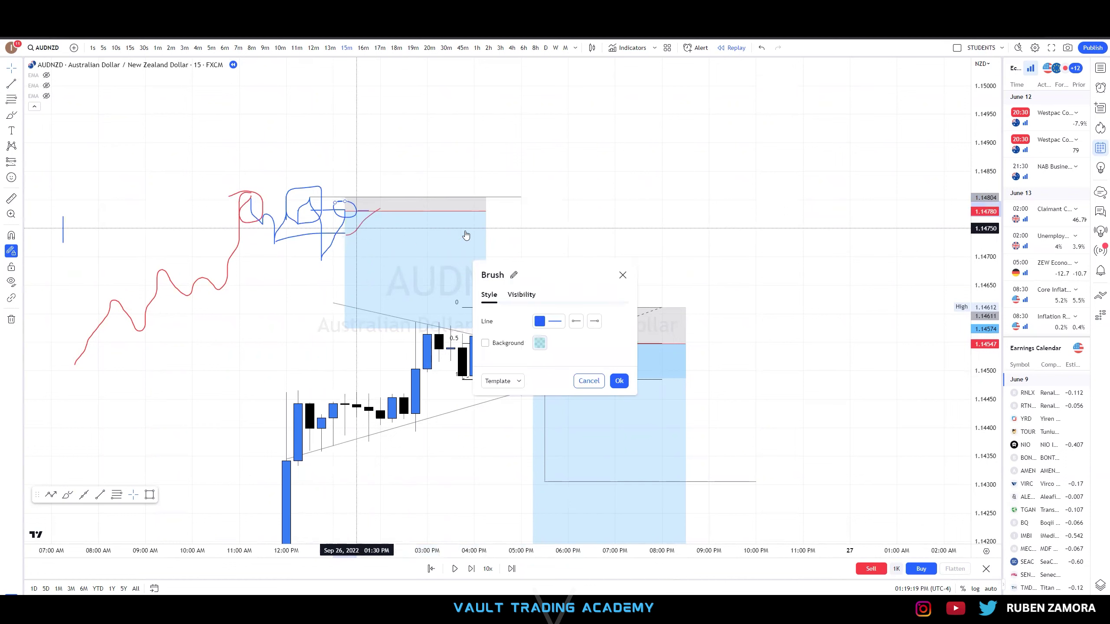
left_click(624, 274)
Advance the bar replay four 15-minute candles to 6:45 PM
left_click_drag(624, 255, 608, 168)
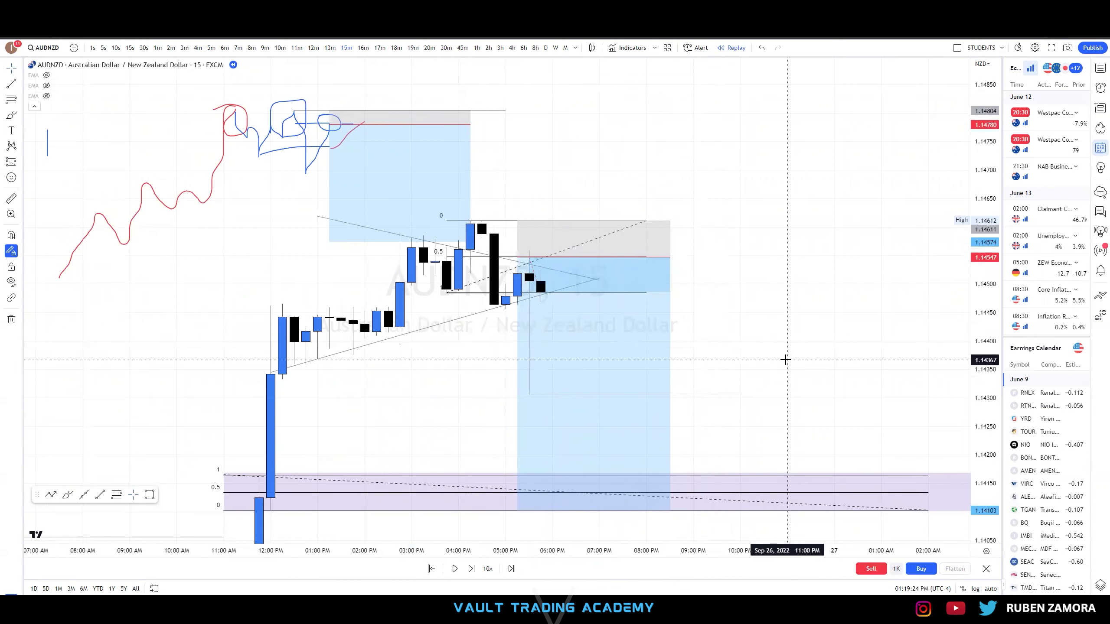
scroll(830, 371, "down", 2)
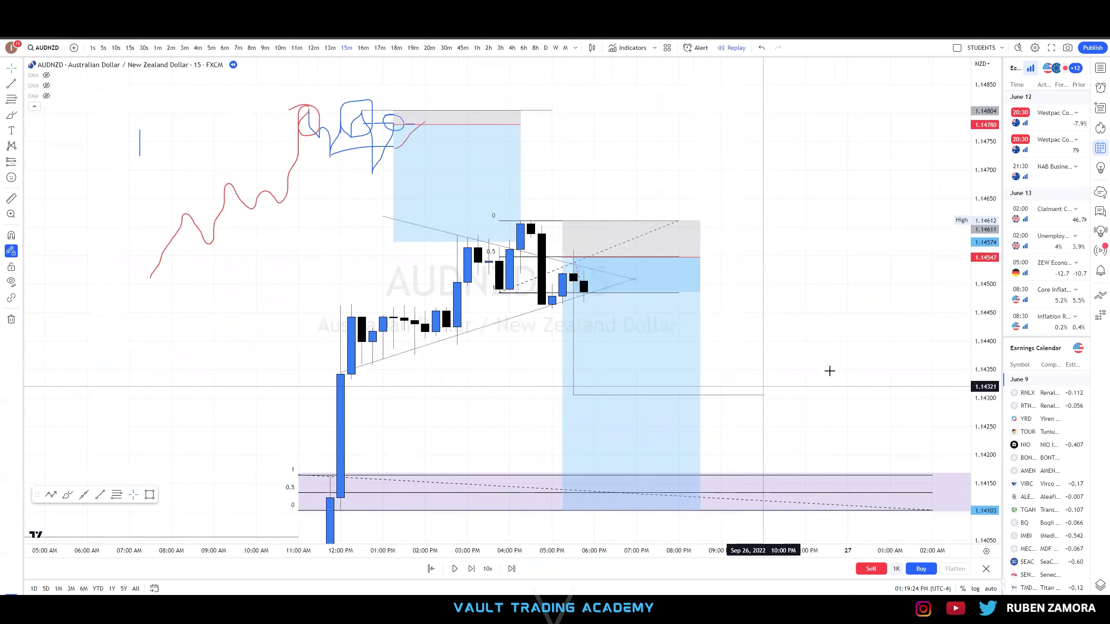
left_click(470, 570)
left_click(470, 570)
left_click(470, 569)
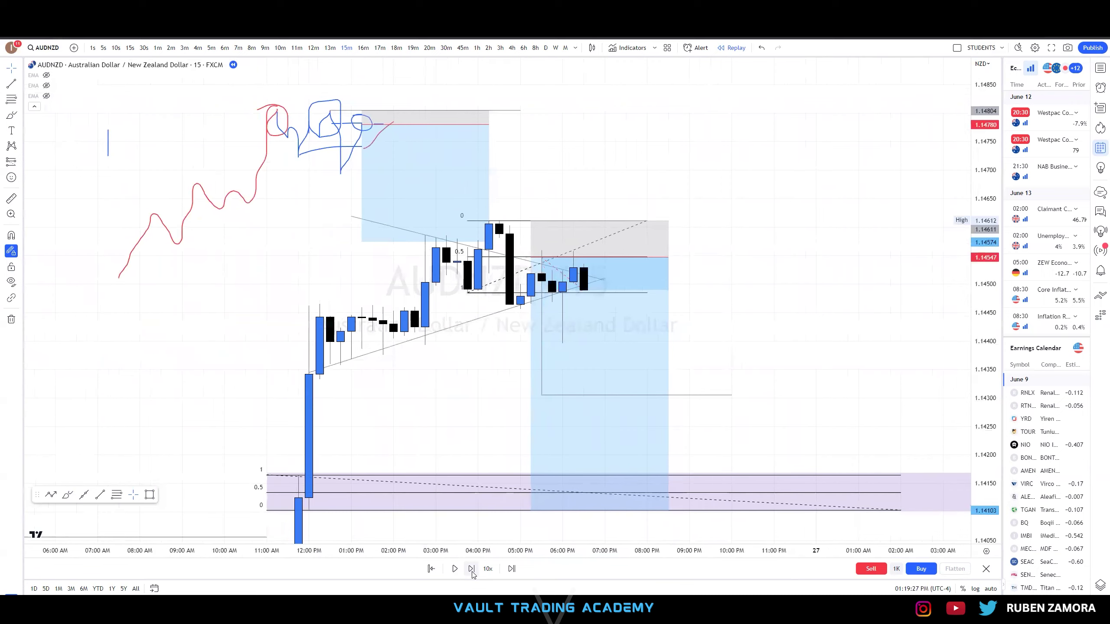
left_click(471, 569)
scroll(819, 329, "down", 1)
left_click_drag(817, 331, 872, 321)
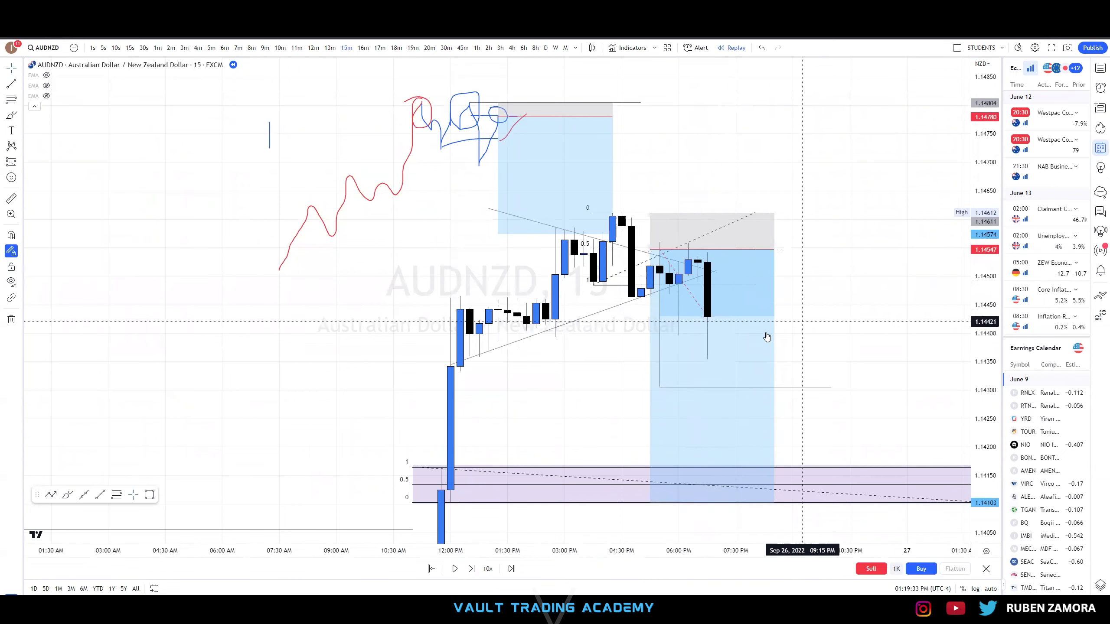
Label the horizontal trend line at about 1.1430 with a centred "$"
left_click(786, 379)
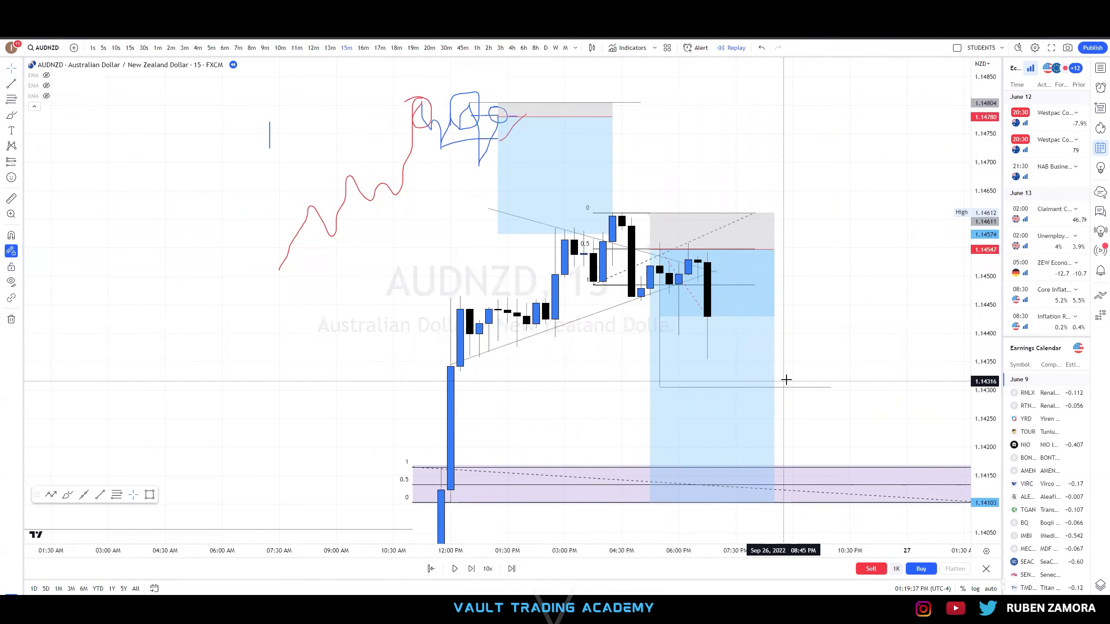
left_click_drag(985, 331, 985, 423)
left_click_drag(870, 349, 707, 321)
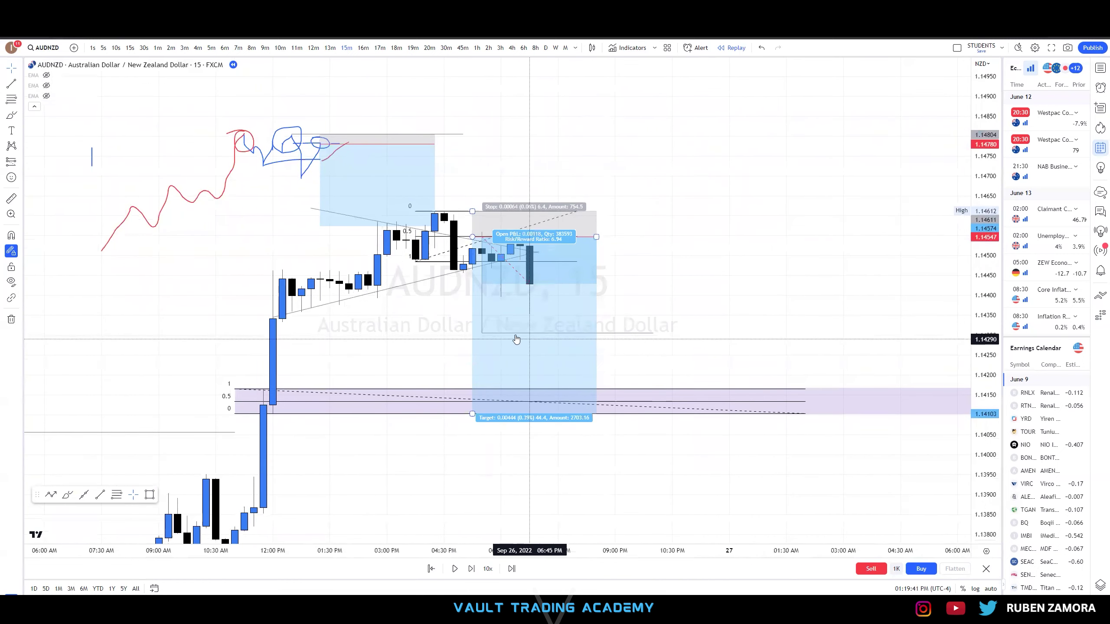
double_click(626, 332)
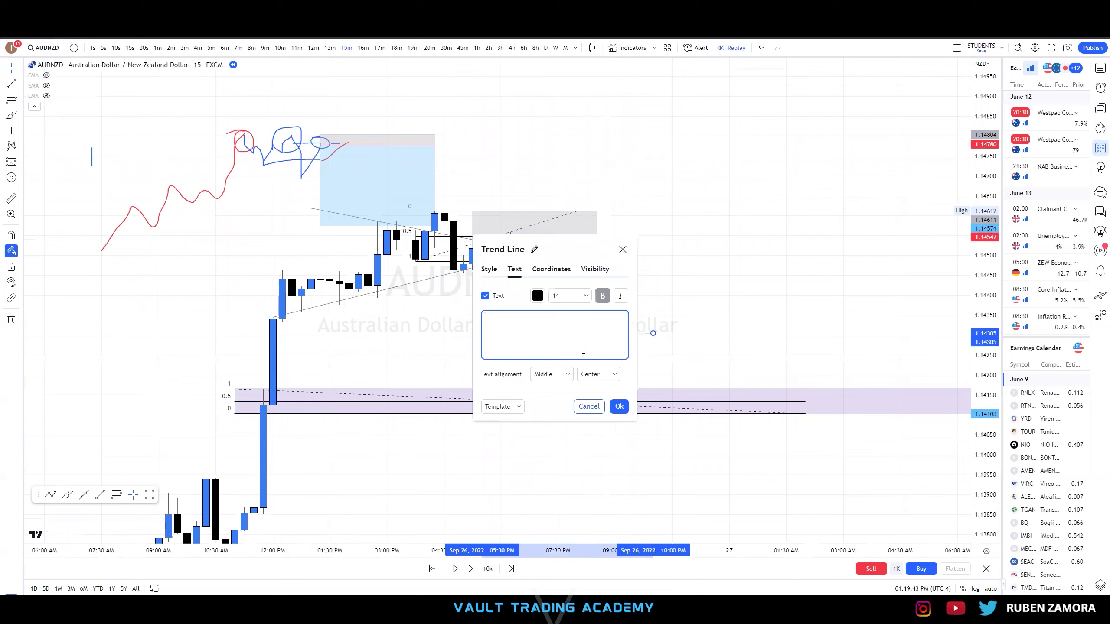
left_click(619, 406)
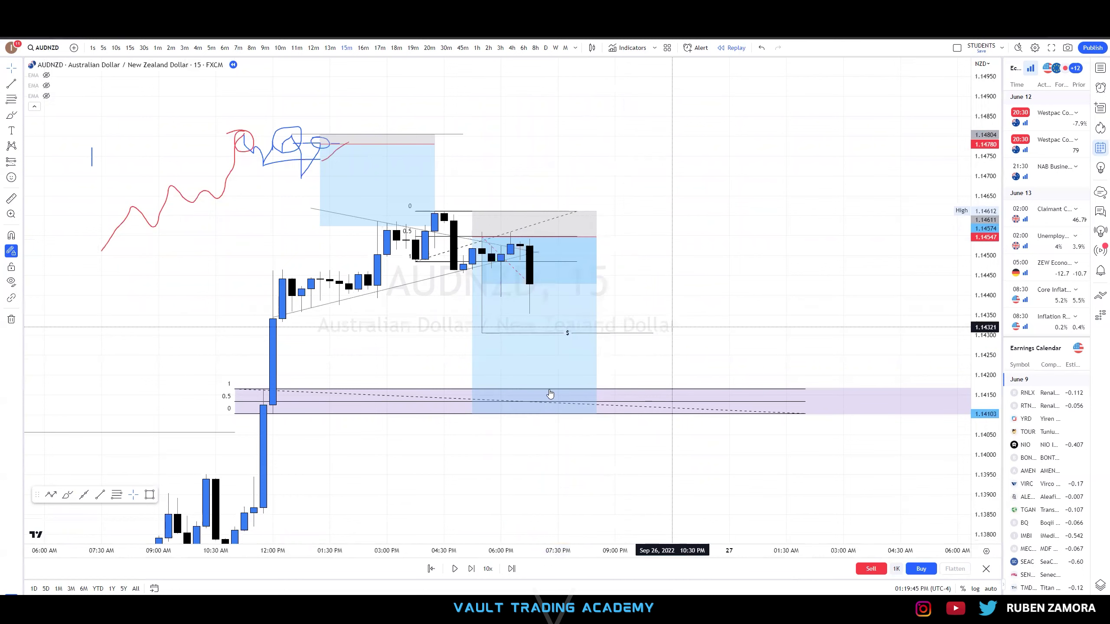
Examine the short position's price action against the triangle, the Fib levels and the "$" line
scroll(762, 437, "down", 5)
left_click_drag(814, 486, 739, 473)
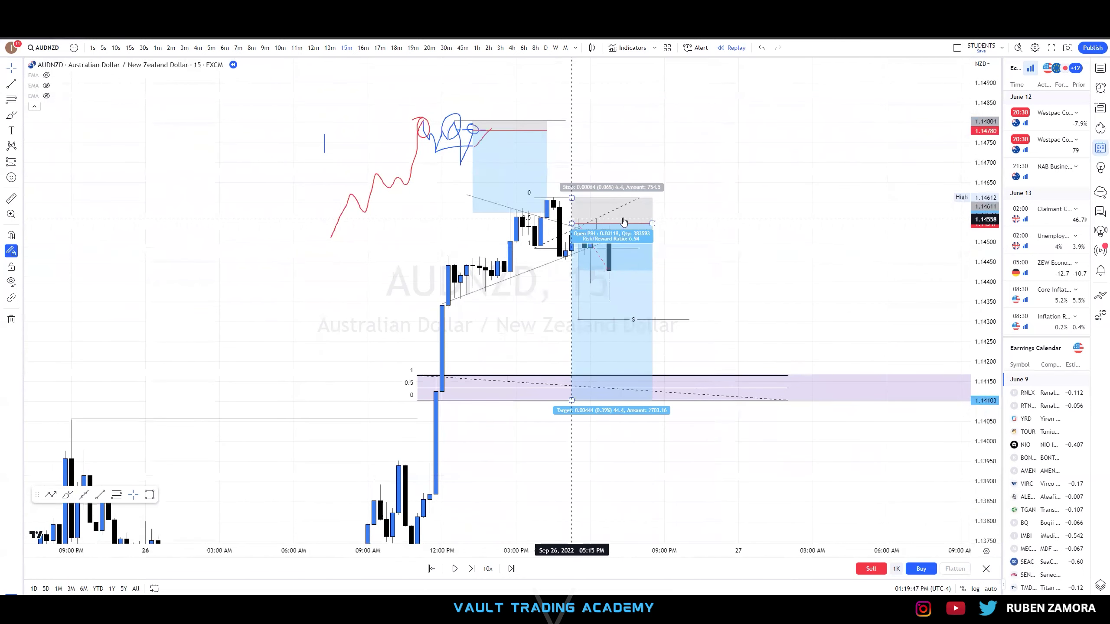
left_click_drag(438, 209, 446, 229)
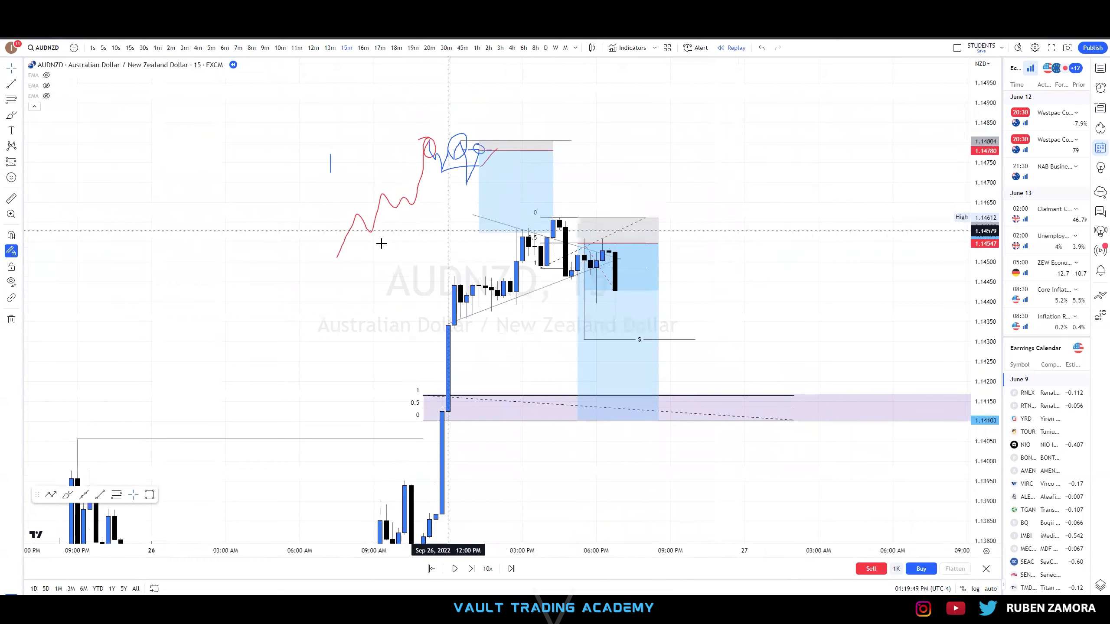
mouse_move(593, 283)
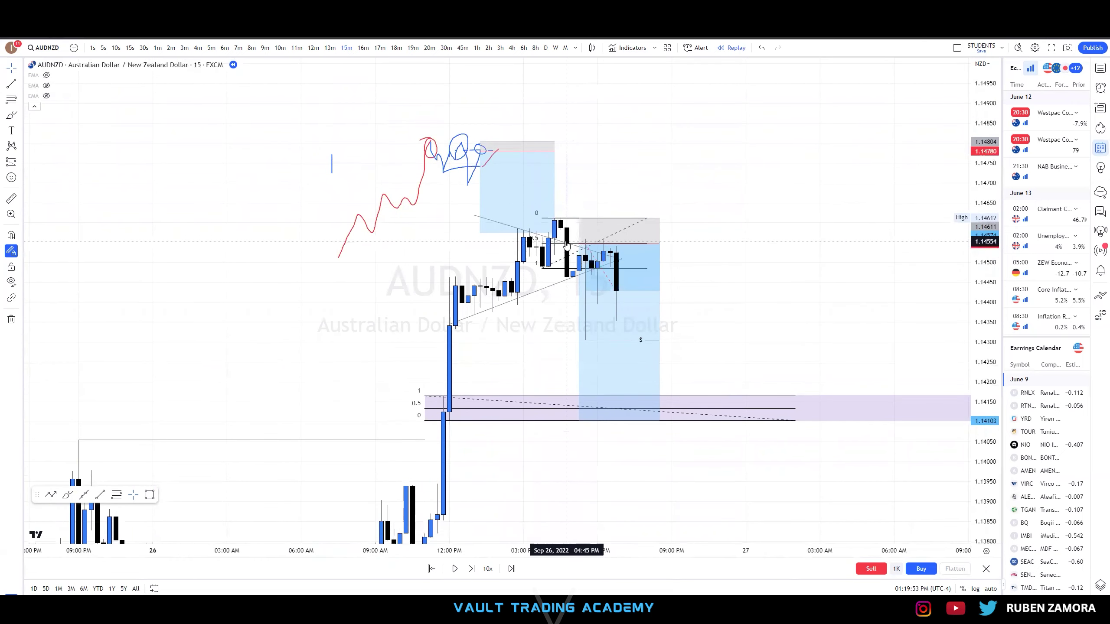
mouse_move(581, 265)
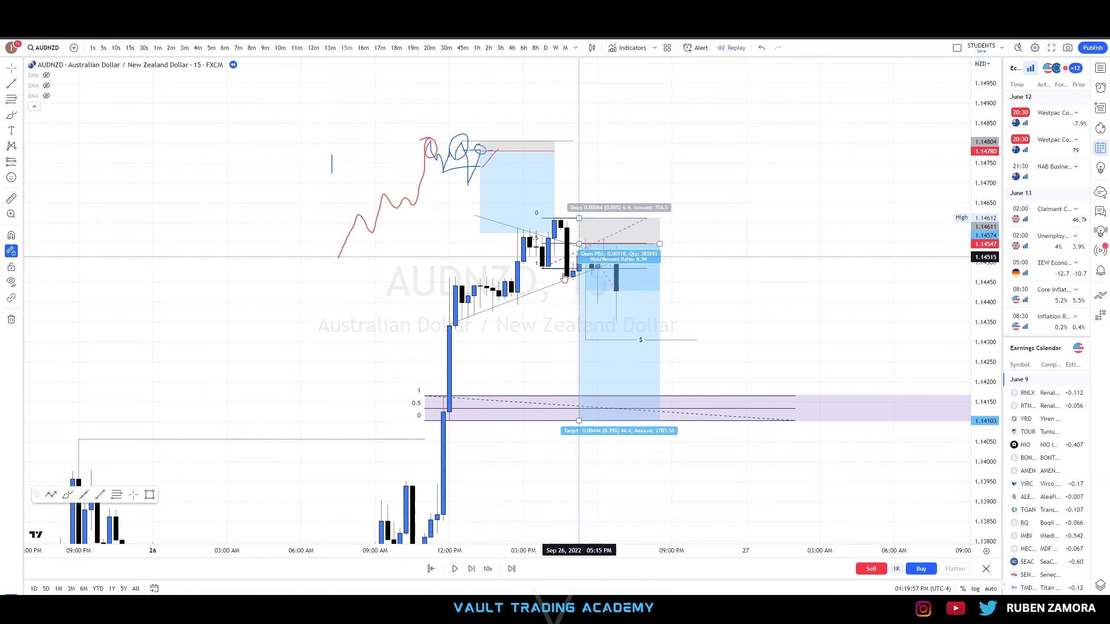
left_click_drag(783, 235, 790, 237)
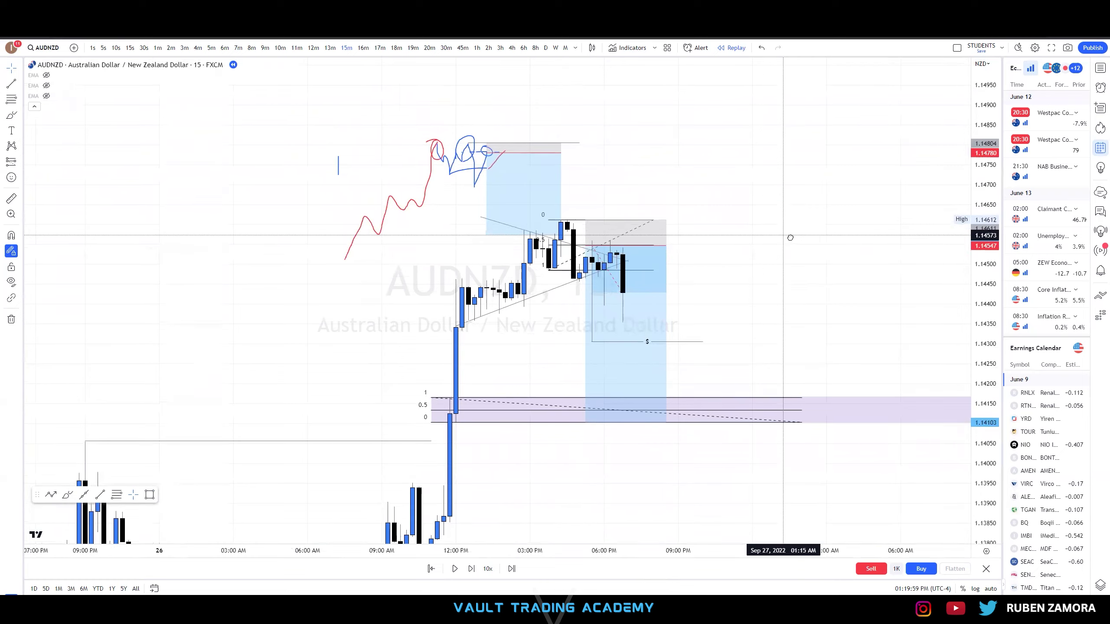
scroll(790, 237, "up", 3)
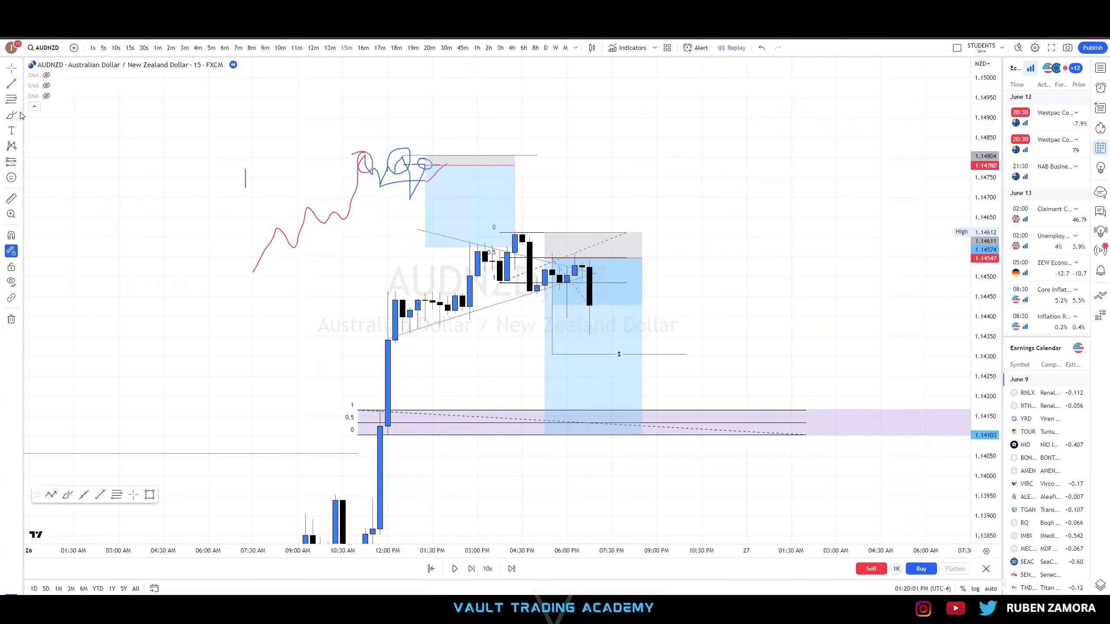
left_click(34, 151)
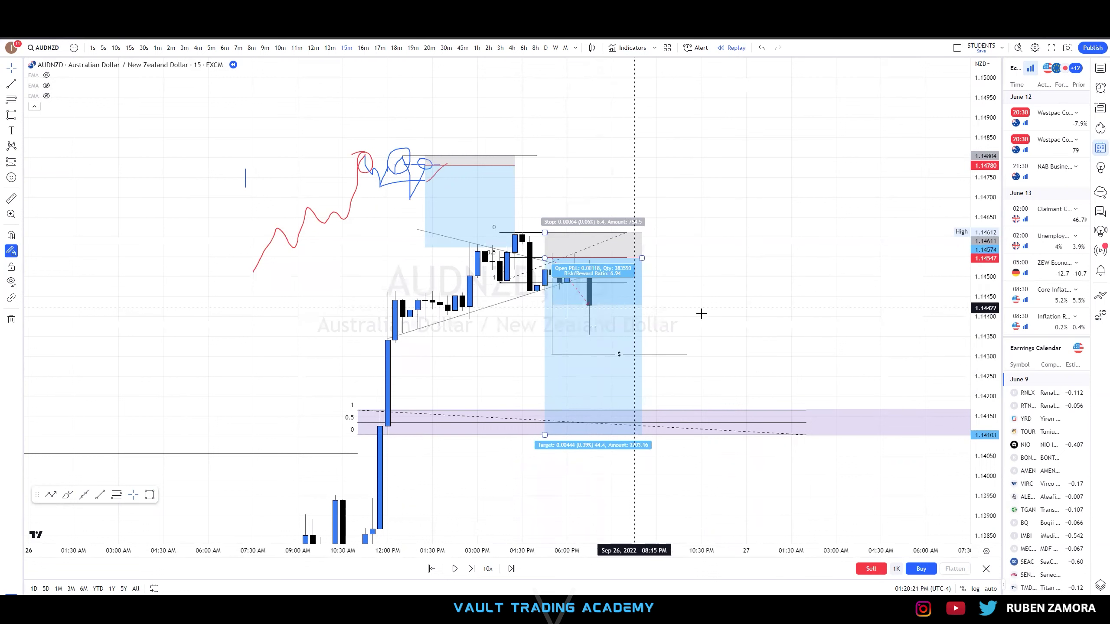
Delete the freehand entry-model sketch above the price, including its short position, horizontal line and remaining brush strokes
left_click_drag(274, 288, 418, 134)
key("Delete")
left_click(417, 183)
key("Delete")
left_click(427, 174)
key("Delete")
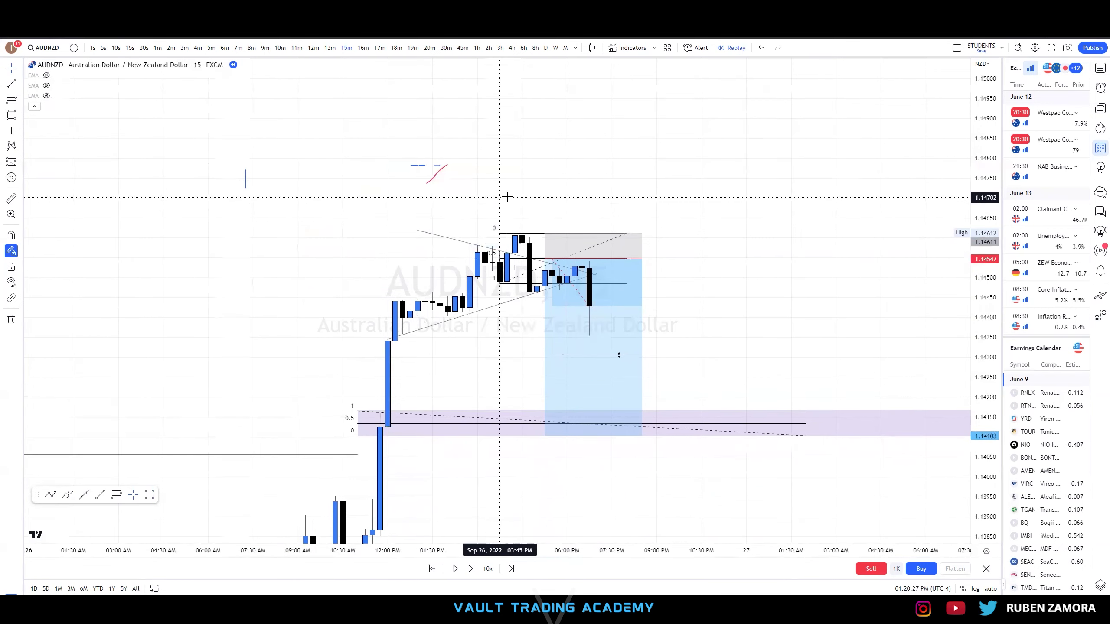
left_click_drag(524, 199, 204, 165)
key("Delete")
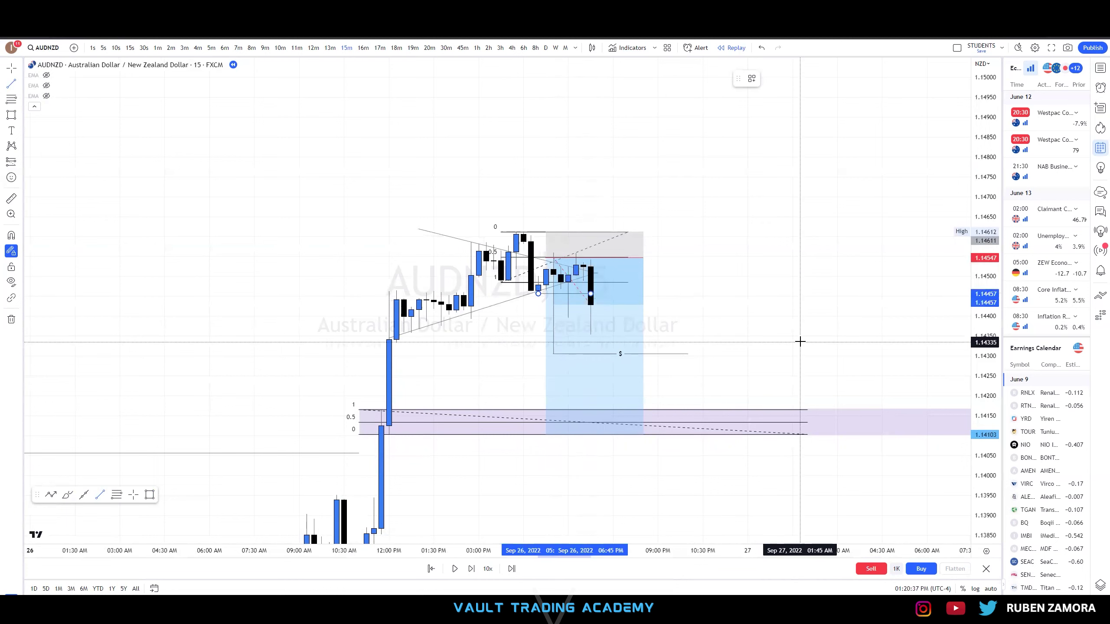
Examine the wider 15-minute structure from the lower demand zones up to the consolidation and the short position
scroll(865, 329, "down", 2)
left_click_drag(979, 371, 977, 346)
left_click_drag(776, 323, 693, 304)
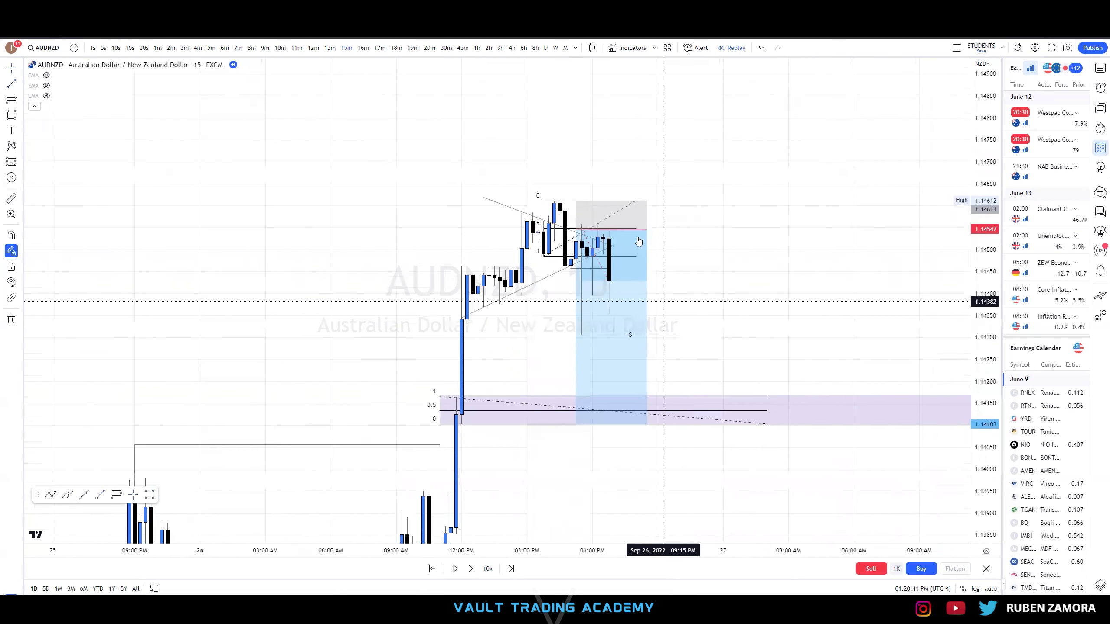
left_click_drag(988, 425, 990, 455)
scroll(721, 290, "down", 4)
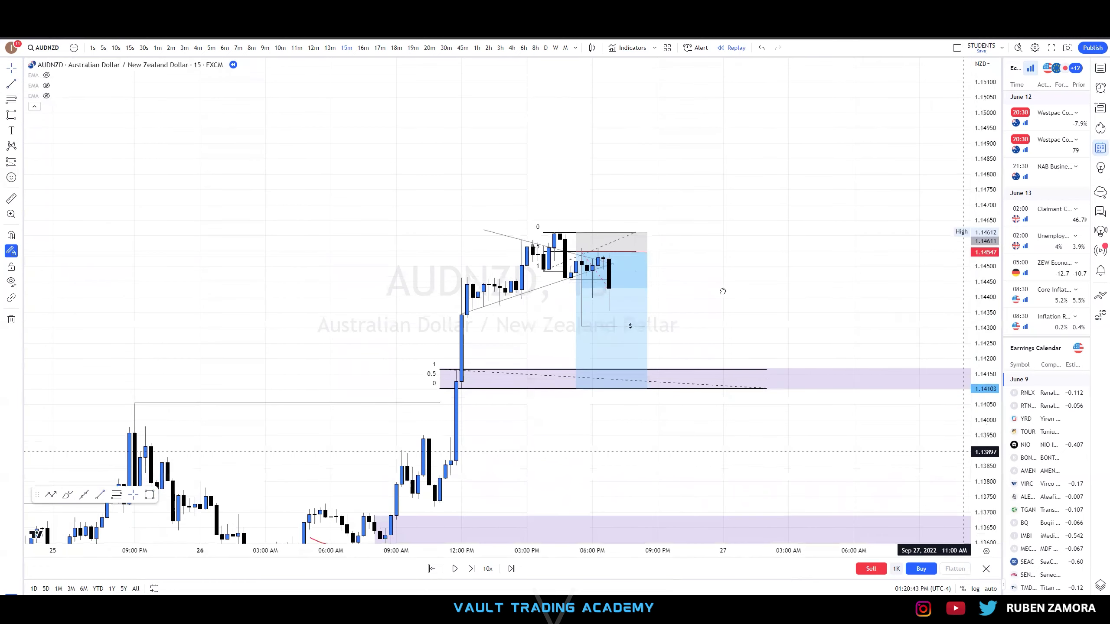
scroll(972, 296, "up", 1)
left_click_drag(983, 304, 989, 344)
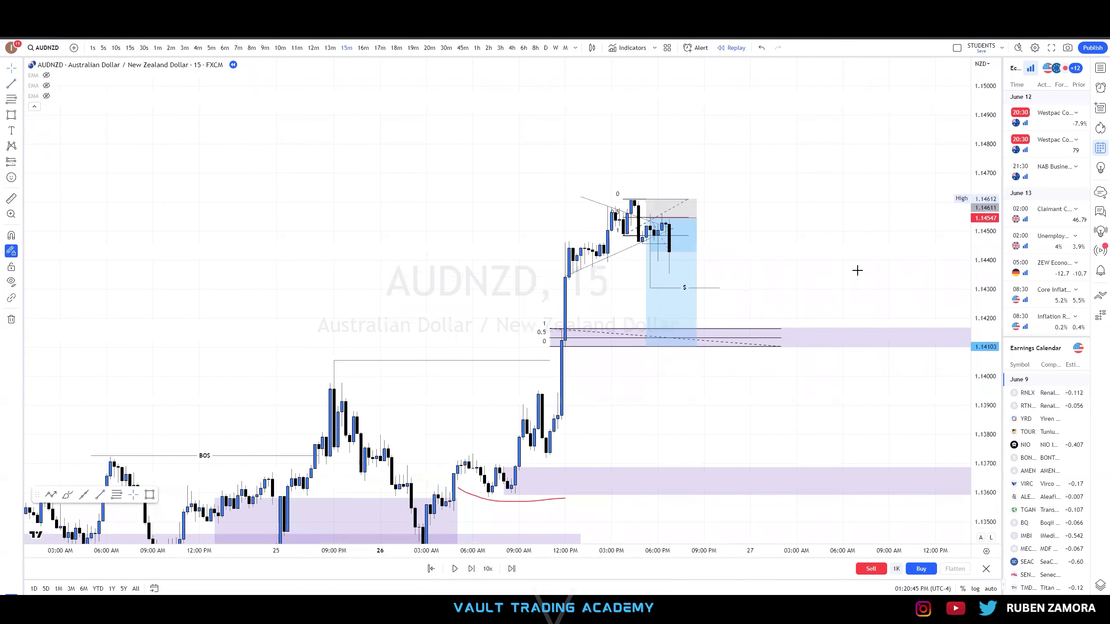
left_click_drag(842, 266, 776, 271)
scroll(783, 266, "up", 2)
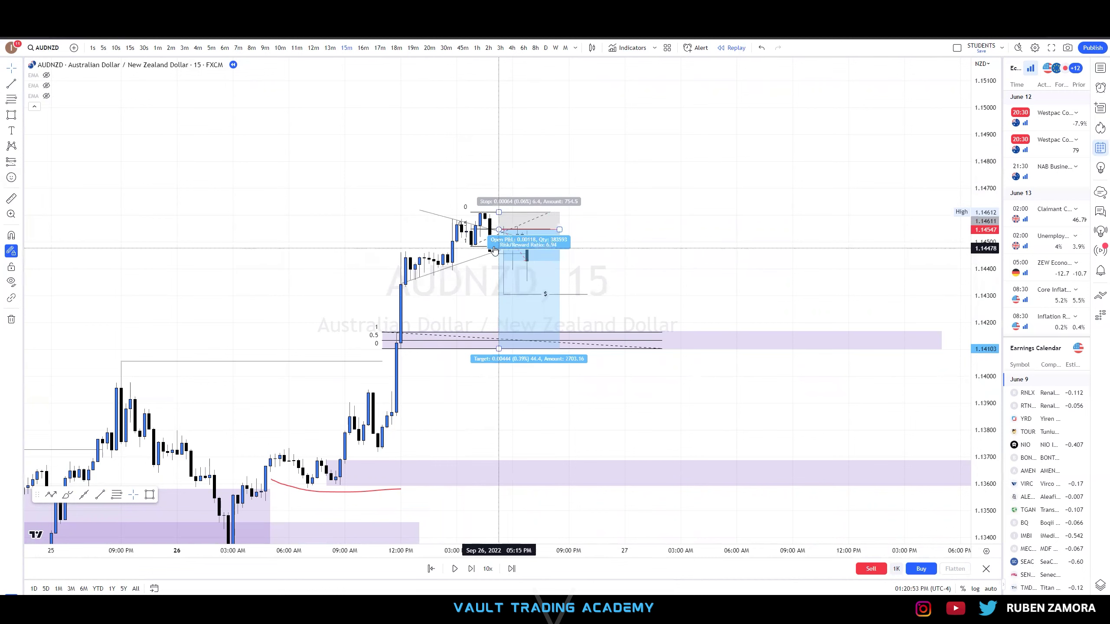
Box the consolidation after the rally with a rectangle from 11:45 AM to 11:00 PM, 1.14699 to 1.14299, and delete it
left_click(396, 189)
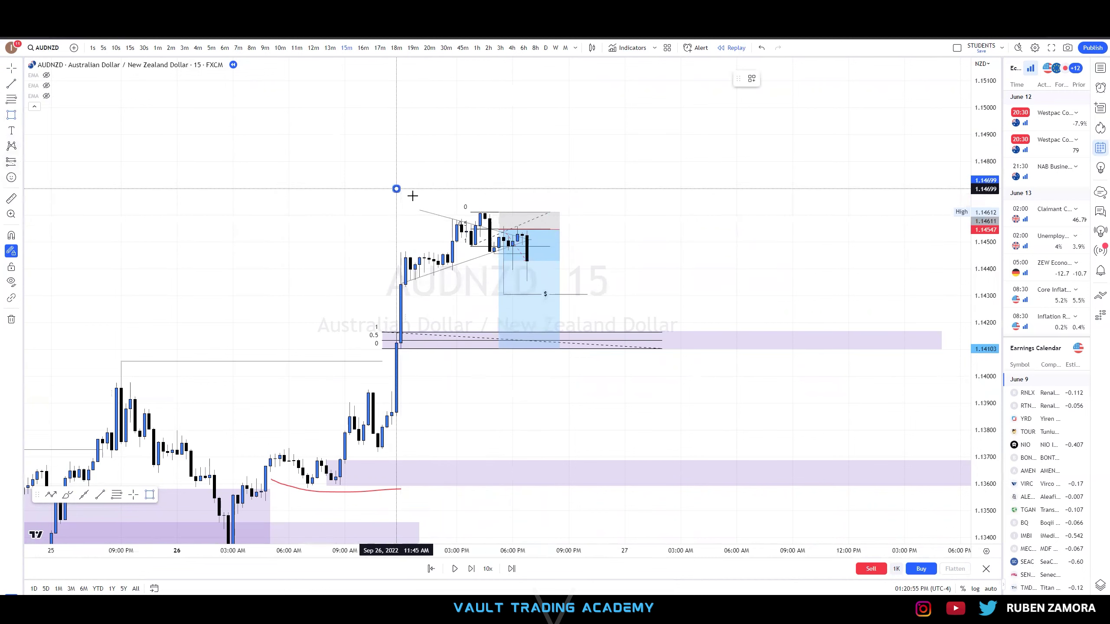
left_click(606, 296)
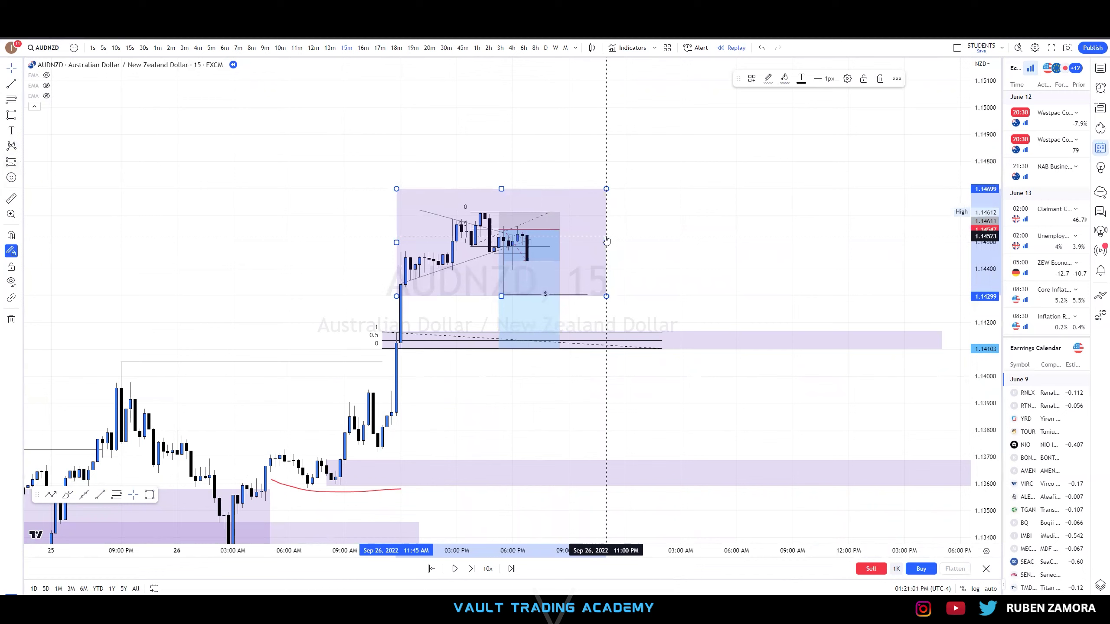
key("Delete")
Advance the bar replay three 15-minute candles to 7:30 PM
left_click(601, 345)
left_click(471, 569)
left_click(471, 568)
left_click(471, 568)
left_click(541, 302)
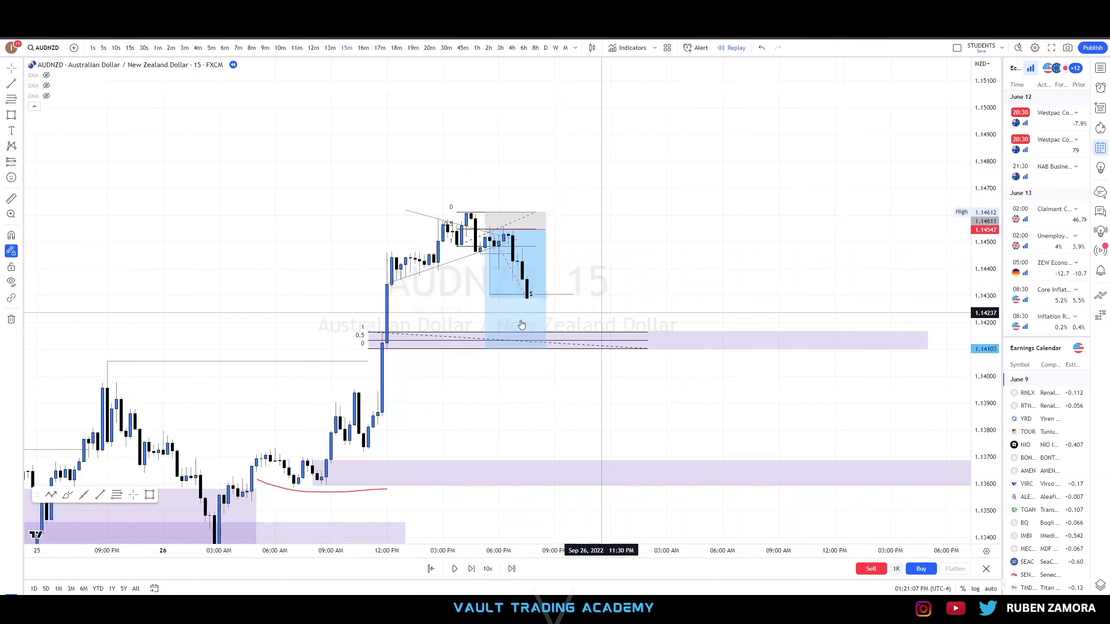
left_click_drag(529, 293, 657, 303)
scroll(948, 380, "up", 2)
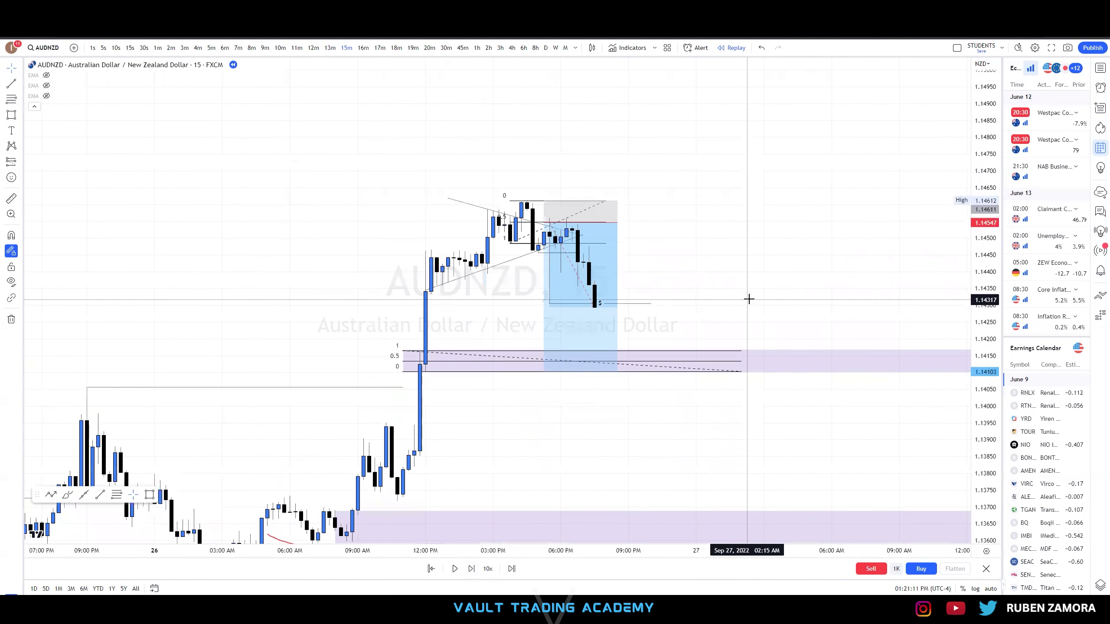
Sketch a small blue upward pullback to about 1.1445 beside the falling 7:00 PM candles using the Brush
scroll(597, 328, "up", 1)
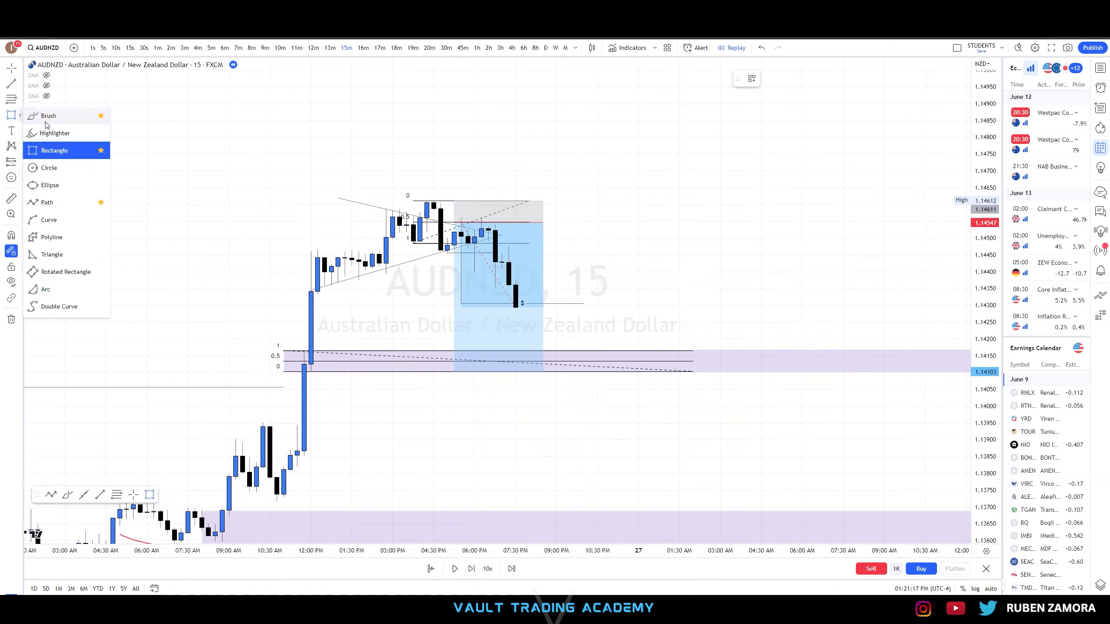
left_click(48, 116)
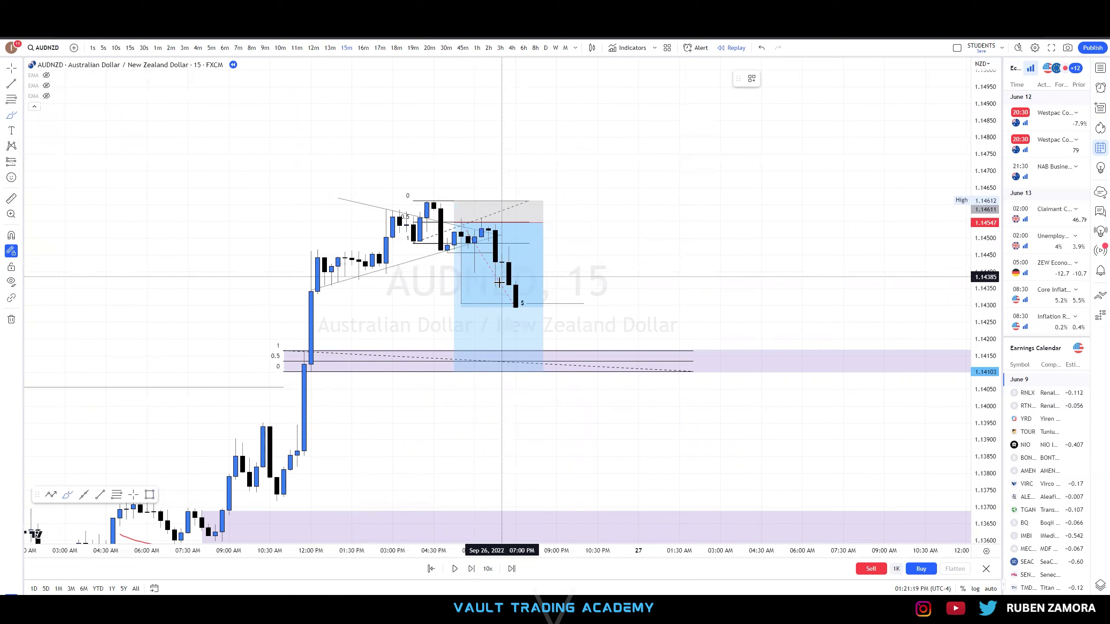
mouse_move(496, 288)
left_mouse_down()
mouse_move(507, 262)
mouse_move(516, 271)
left_mouse_up()
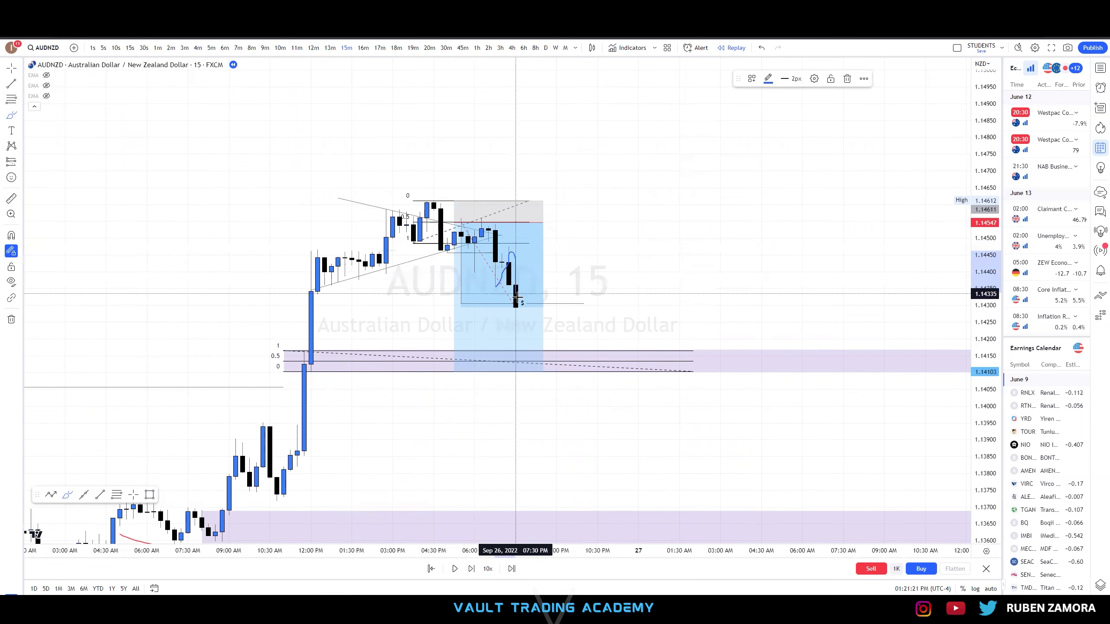
Move the short position to the sketched pullback's peak with entry 1.14462 and target 1.14018, and set its stop to 1.14476
left_click(488, 230)
mouse_move(488, 229)
left_mouse_down()
mouse_move(510, 229)
mouse_move(510, 251)
mouse_move(529, 247)
left_mouse_up()
left_click(589, 243)
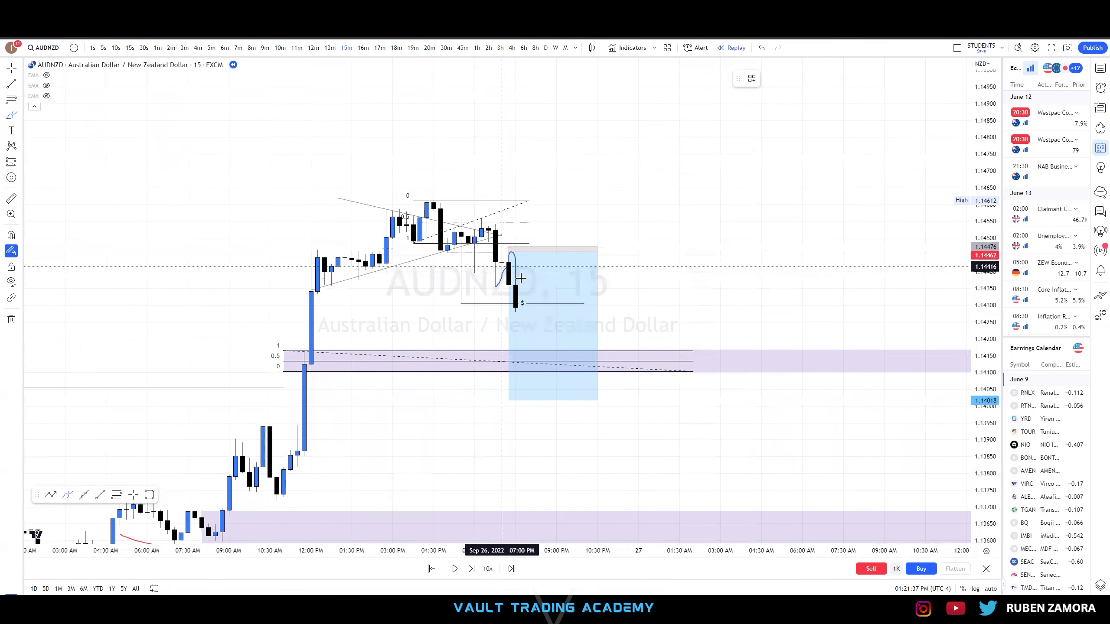
Brush a short arc over the moved position's entry and circle the candle breaking the "$" line at about 7:30 PM
left_click(509, 242)
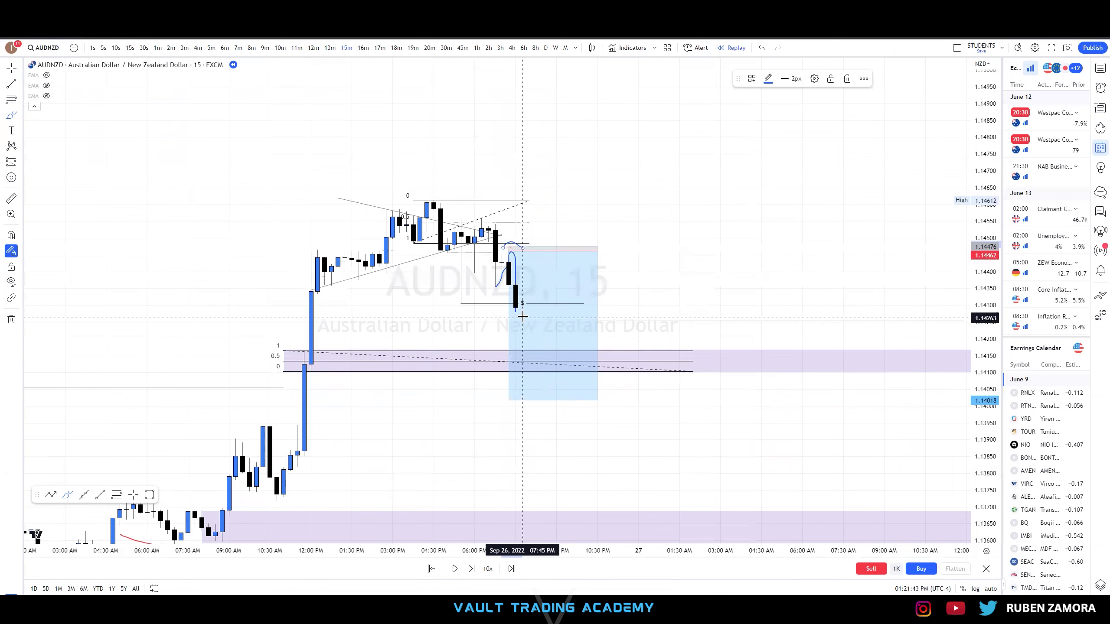
mouse_move(517, 299)
left_mouse_down()
mouse_move(510, 309)
mouse_move(523, 308)
mouse_move(497, 309)
mouse_move(511, 296)
left_mouse_up()
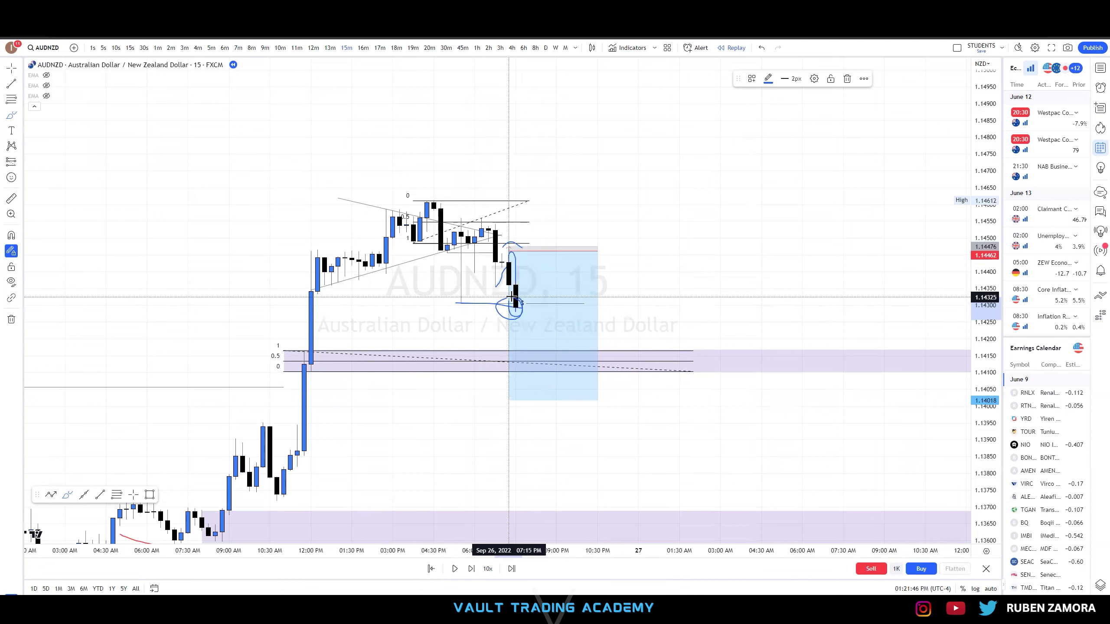
Delete the larger blue brush circle and the brushed line along the "$" level near the 7:30 PM candle
key("Delete")
left_click(504, 306)
key("Delete")
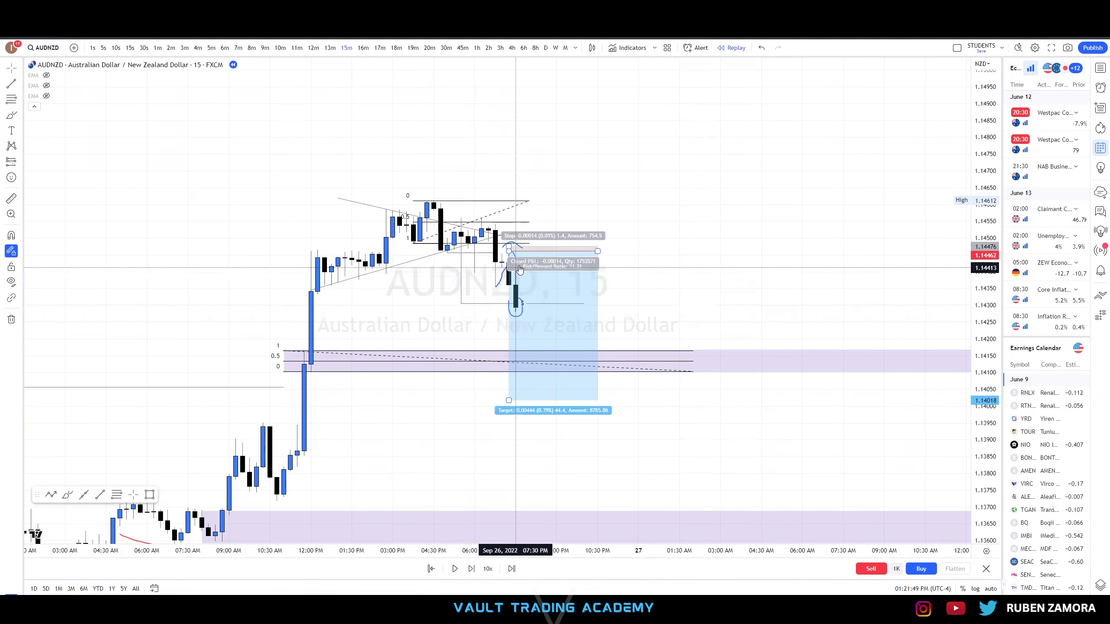
left_click(681, 293)
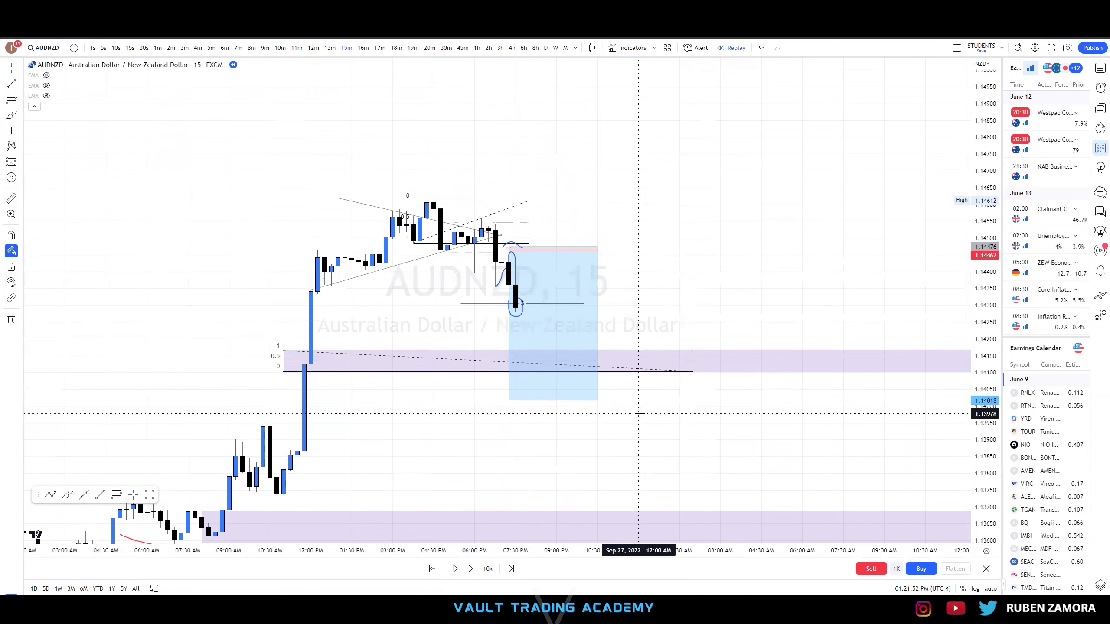
Move the short position to start at 7:45 PM with entry 1.14463, stop 1.14477 and target 1.14019
left_click_drag(681, 306, 692, 319)
left_click_drag(977, 458, 978, 431)
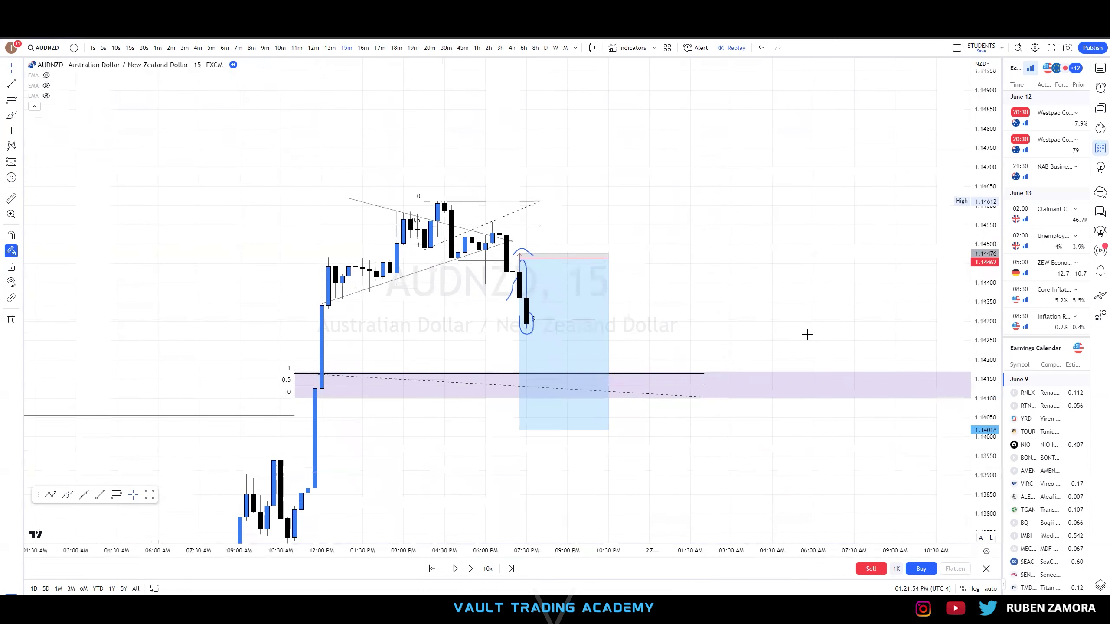
left_click_drag(754, 312, 837, 320)
scroll(563, 298, "up", 3)
left_click_drag(652, 266, 745, 299)
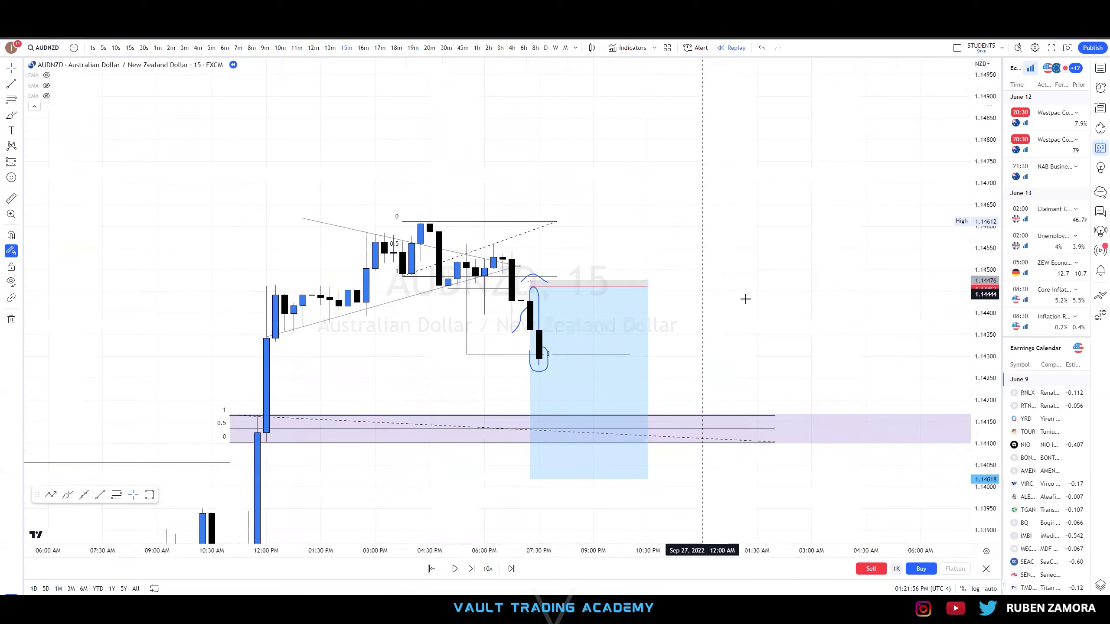
scroll(798, 382, "up", 3)
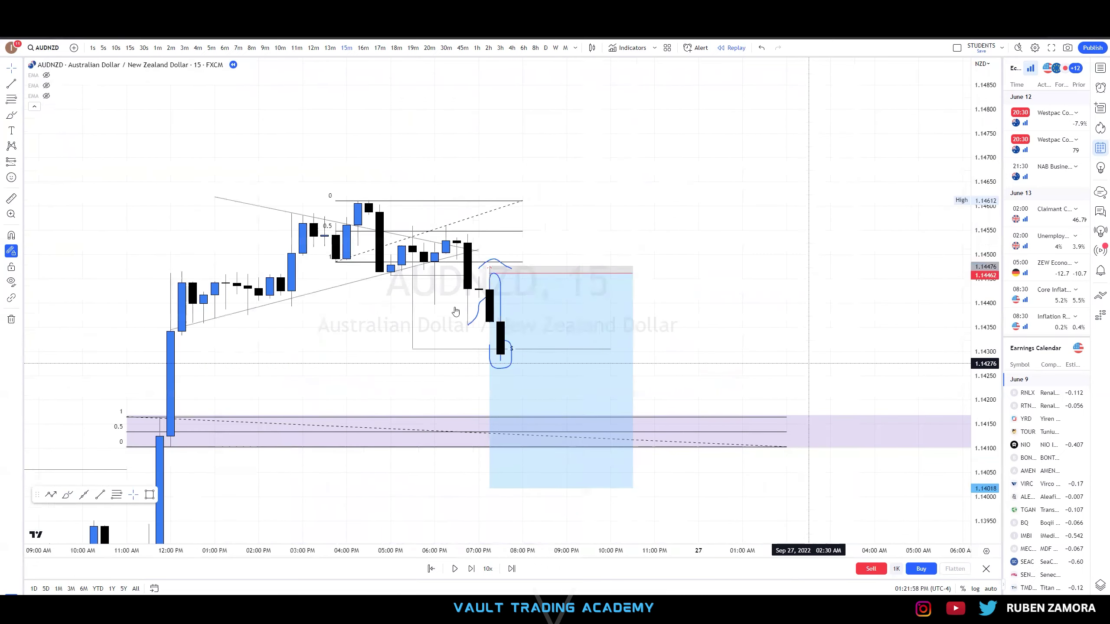
left_click(541, 343)
left_click_drag(533, 302, 560, 312)
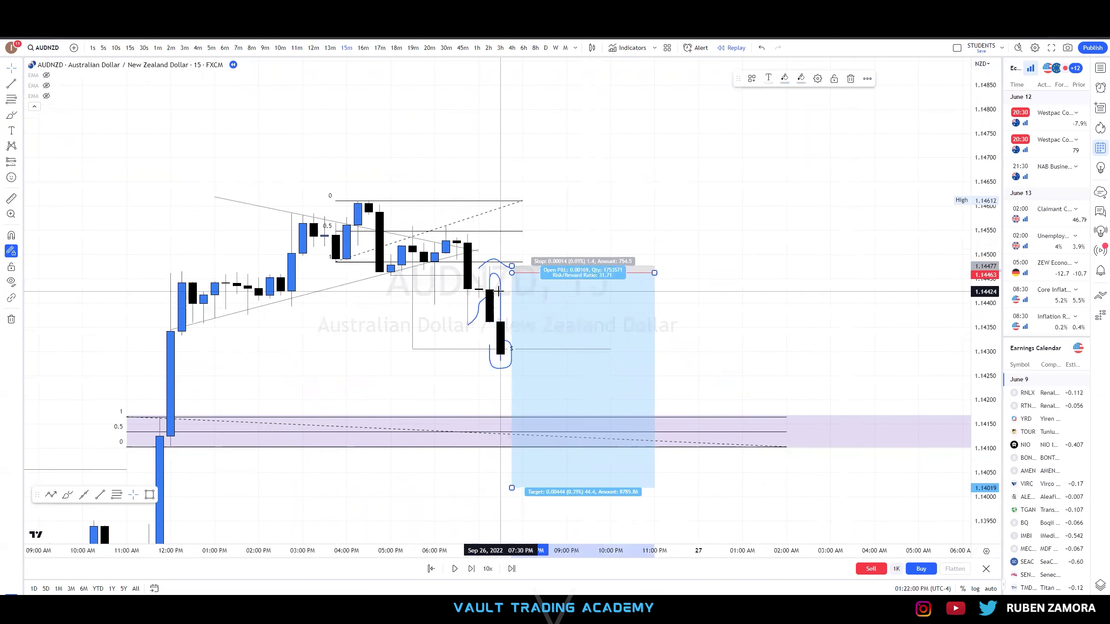
key("Delete")
key("Delete")
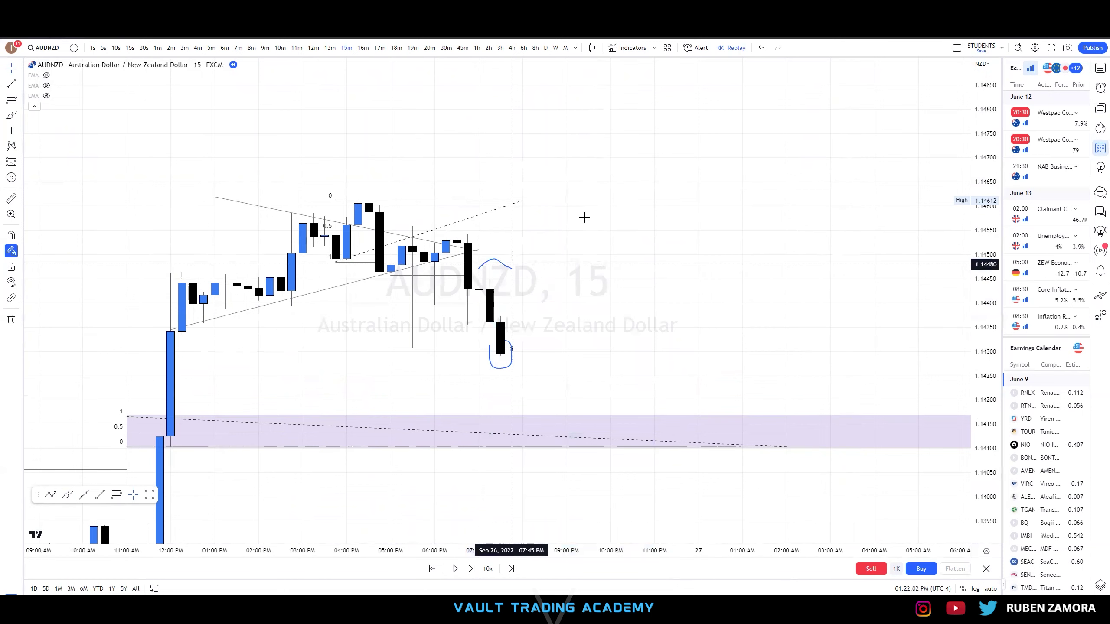
left_click(762, 49)
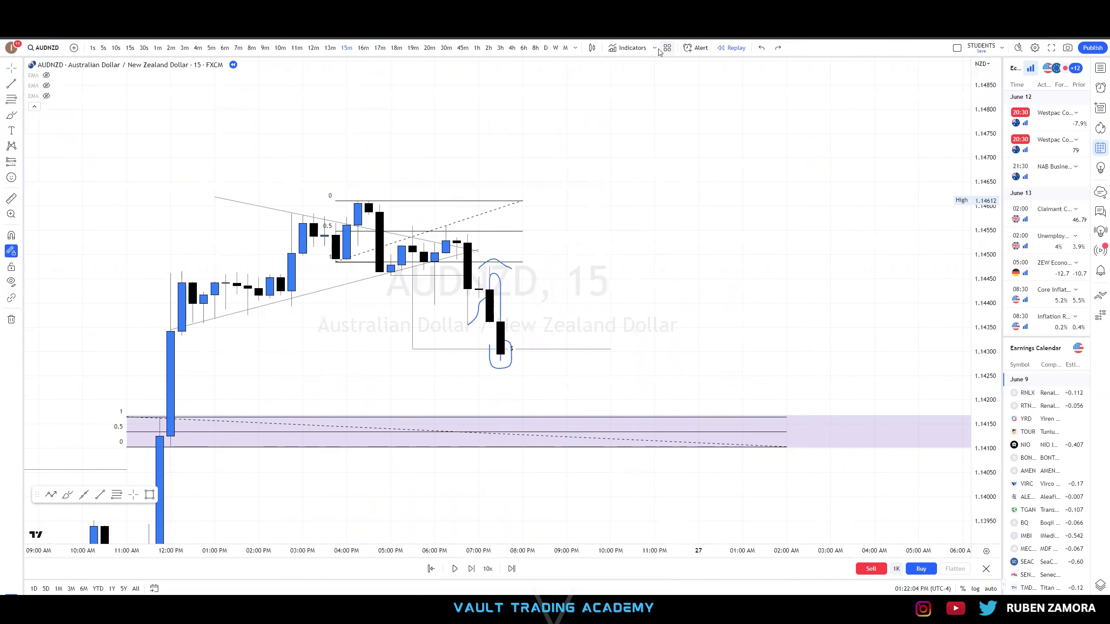
left_click(762, 49)
Delete the brushed pullback peak and move the short position back to 7:15 PM with entry 1.14468 and stop 1.14499
left_click_drag(565, 218, 658, 241)
left_click_drag(984, 399, 983, 269)
scroll(436, 248, "up", 3)
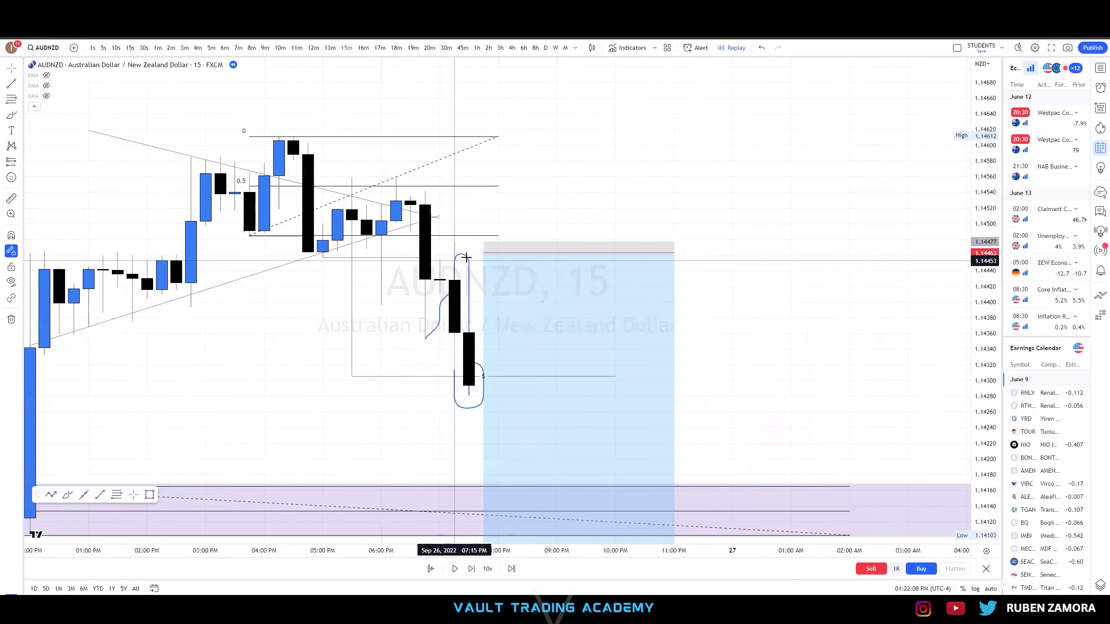
left_click(468, 262)
key("Delete")
left_click_drag(488, 260, 472, 260)
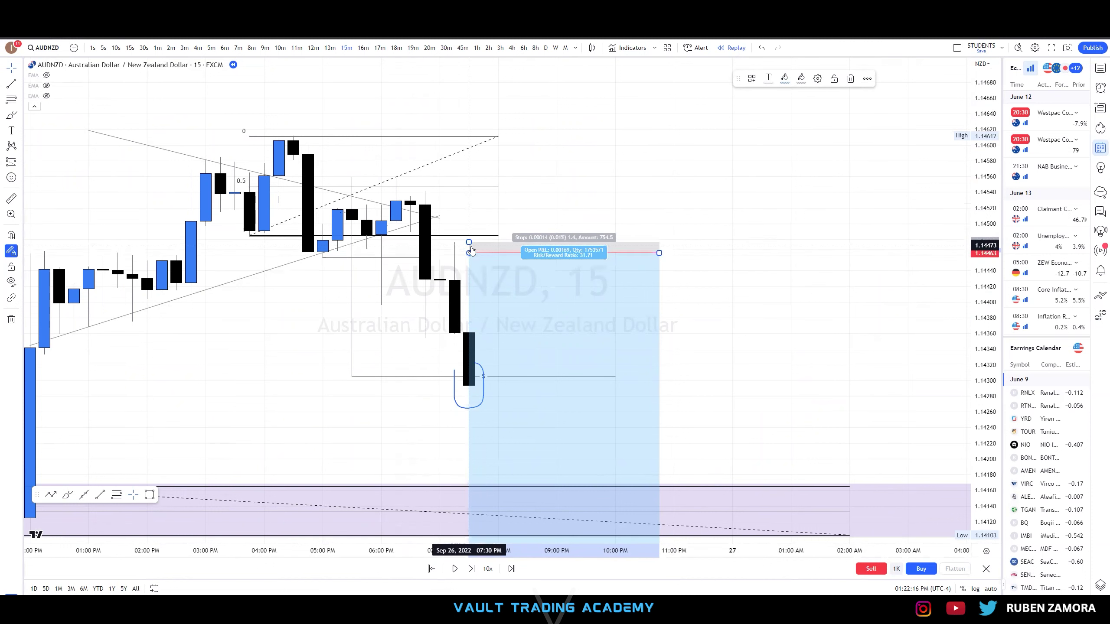
left_click_drag(475, 261, 481, 271)
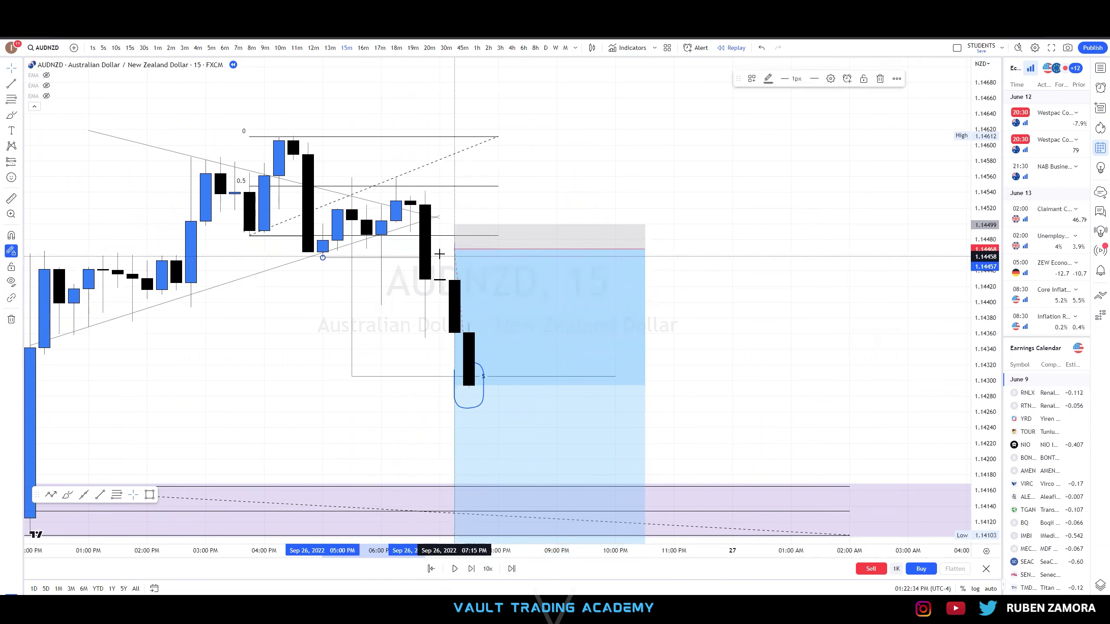
Delete the 3:45 PM Fibonacci retracement and the short 5:00 PM line, and shorten the short position to end at 8:15 PM
left_click(437, 241)
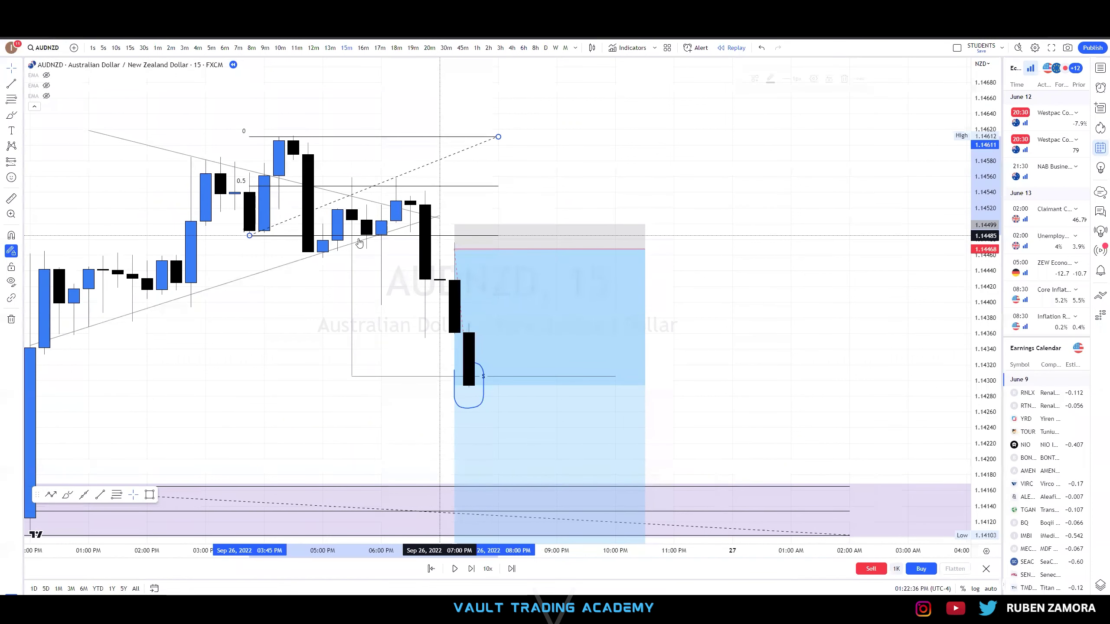
key("Delete")
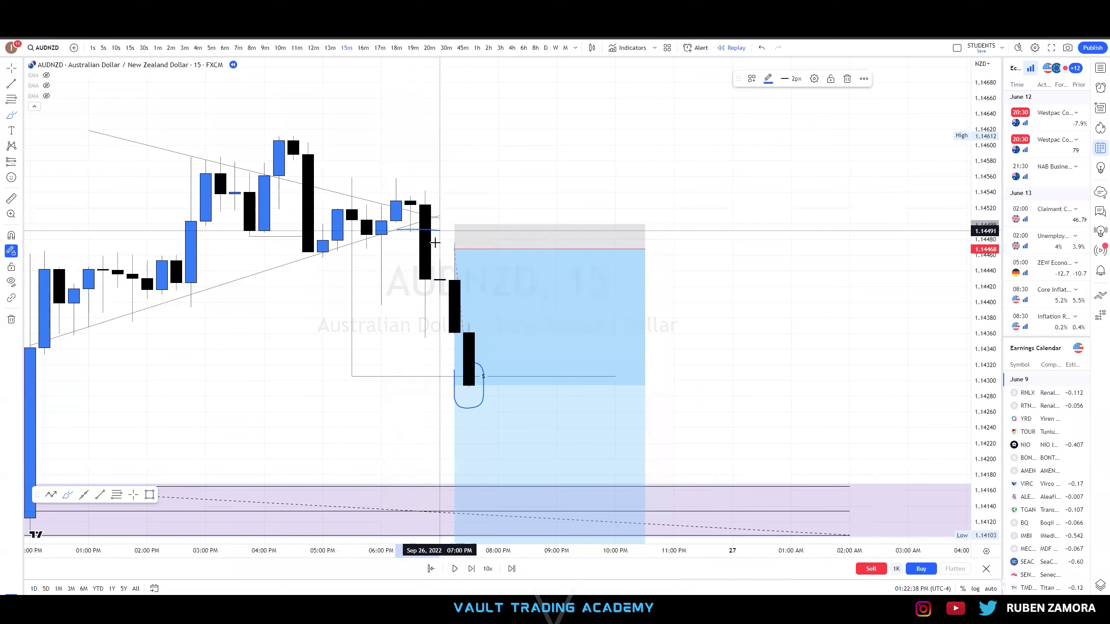
left_click(417, 240)
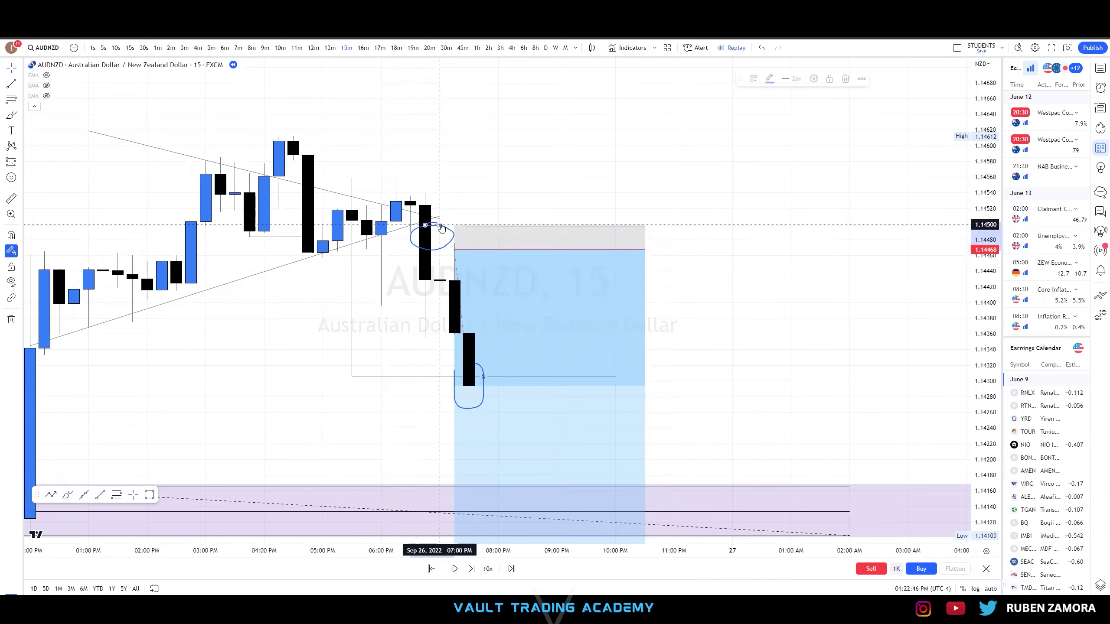
left_click(522, 308)
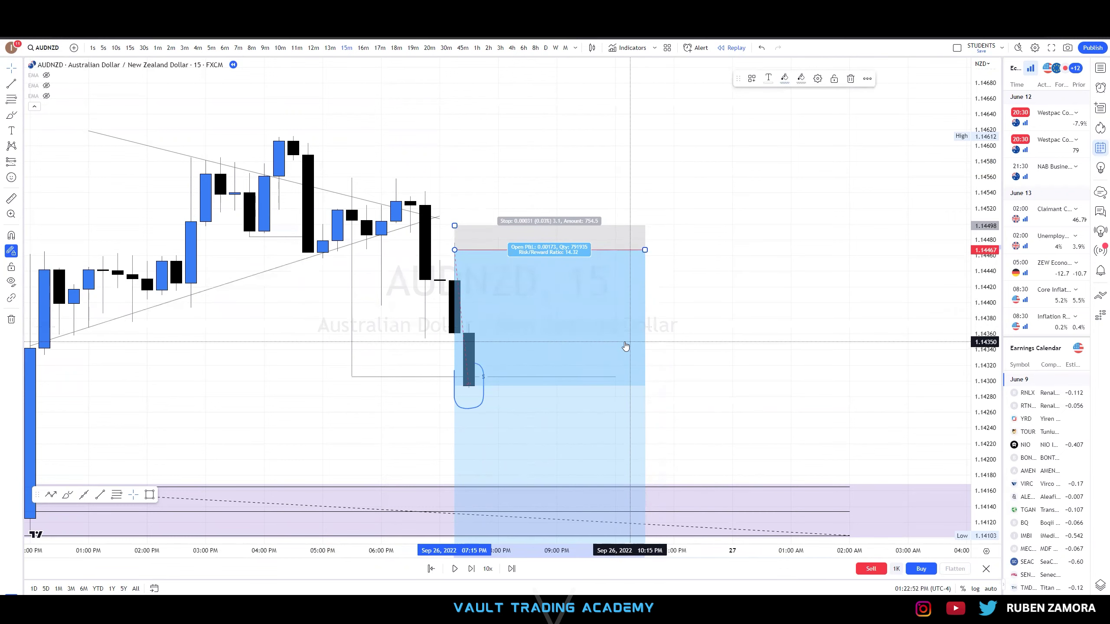
left_click_drag(645, 251, 514, 250)
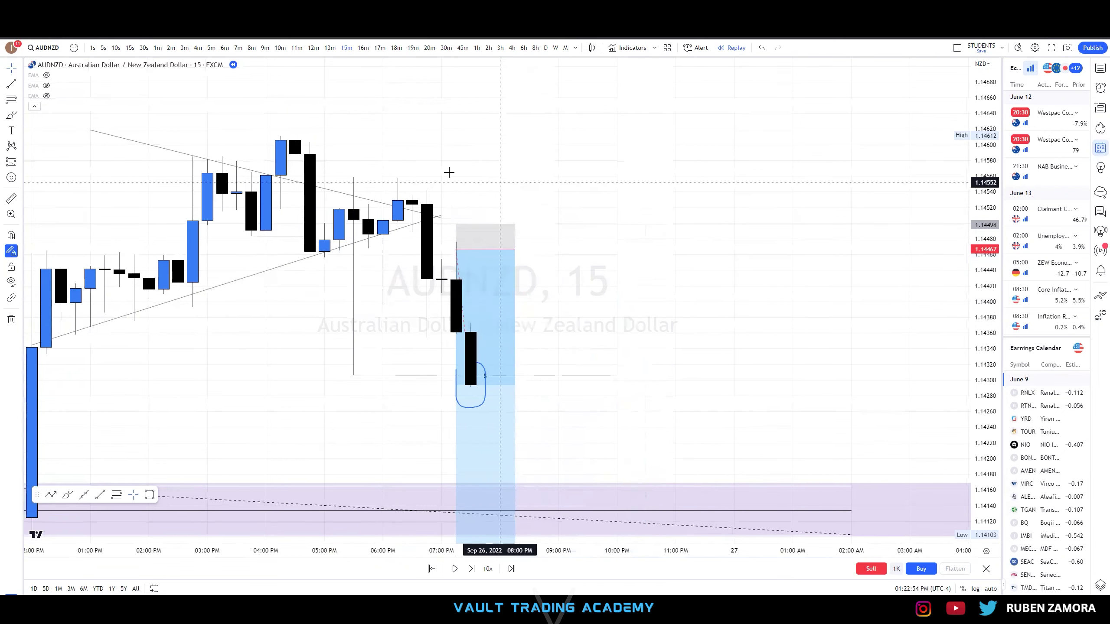
Draw a thin purple supply rectangle at about 1.1448 to 1.1449, from about 6:30 PM to midnight
left_click(18, 116)
left_click(49, 151)
left_click_drag(424, 244, 733, 234)
mouse_move(419, 232)
left_mouse_down()
mouse_move(400, 241)
mouse_move(389, 230)
mouse_move(402, 231)
left_mouse_up()
left_click(437, 262)
left_click(562, 297)
left_click(399, 233)
left_click(439, 255)
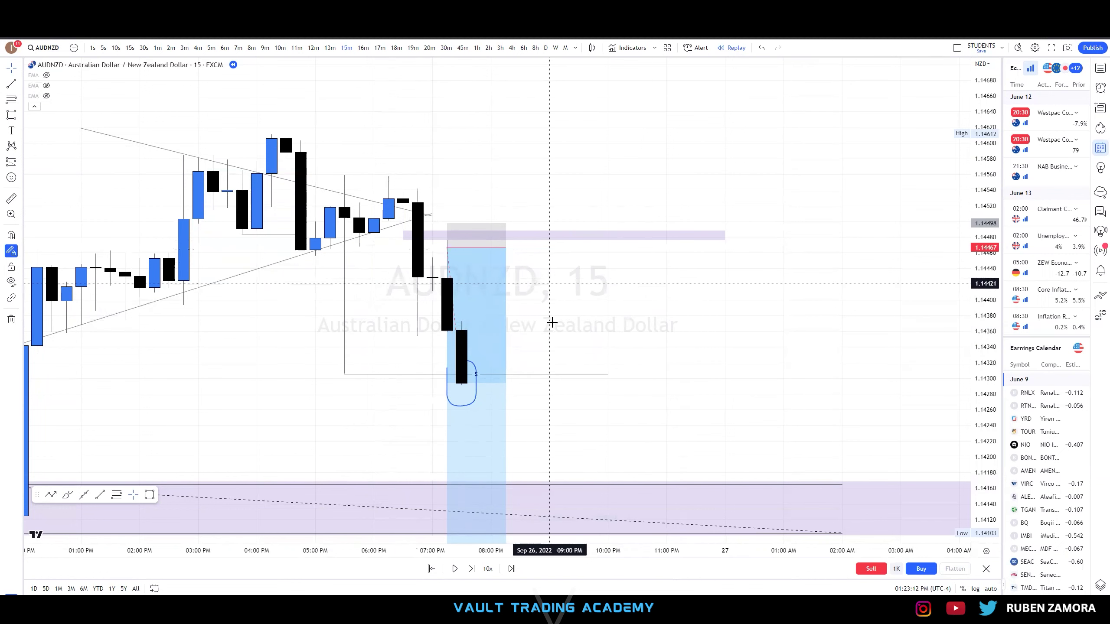
Place a second short position at 9:00 PM on the thin supply zone with entry 1.14476, stop 1.14557 and target 1.14110
left_click(15, 161)
left_click(53, 176)
left_click(541, 244)
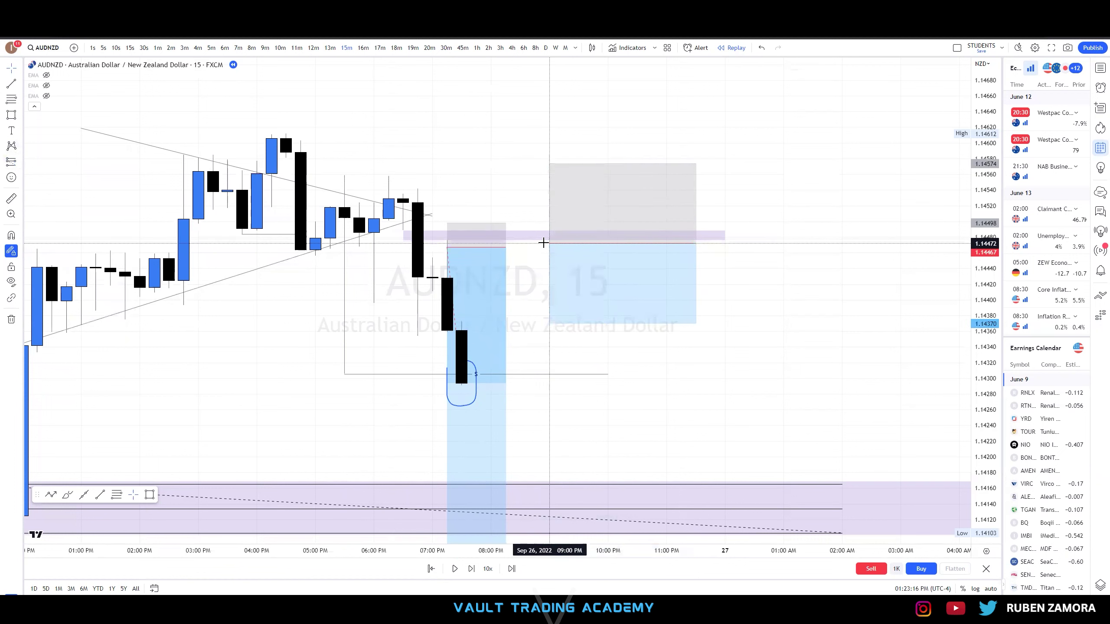
left_click_drag(549, 163, 551, 194)
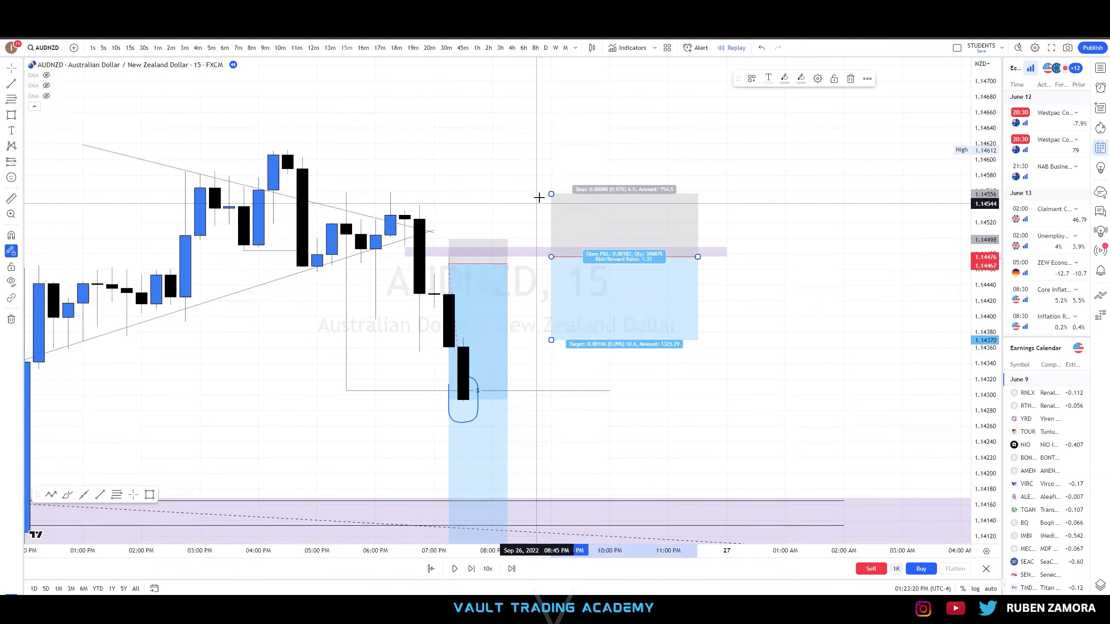
left_click_drag(549, 340, 558, 541)
left_click(318, 448)
Examine both short positions and the circled 7:30 PM candle against the demand zones below
scroll(956, 347, "down", 7)
left_click_drag(991, 341, 957, 482)
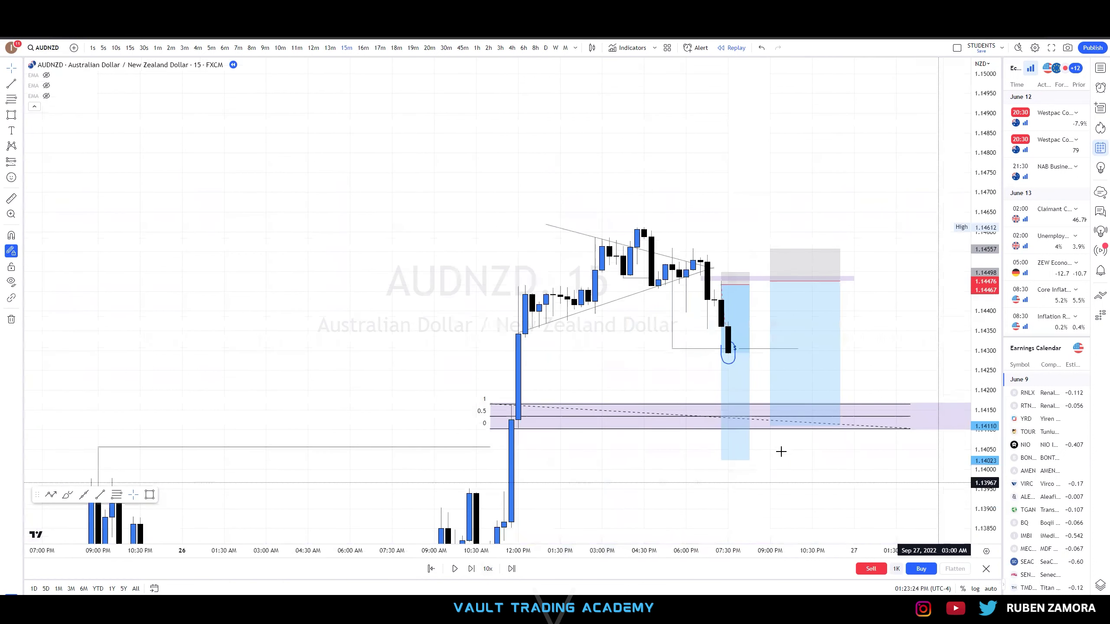
left_click_drag(746, 477, 718, 431)
left_click_drag(592, 383, 525, 264)
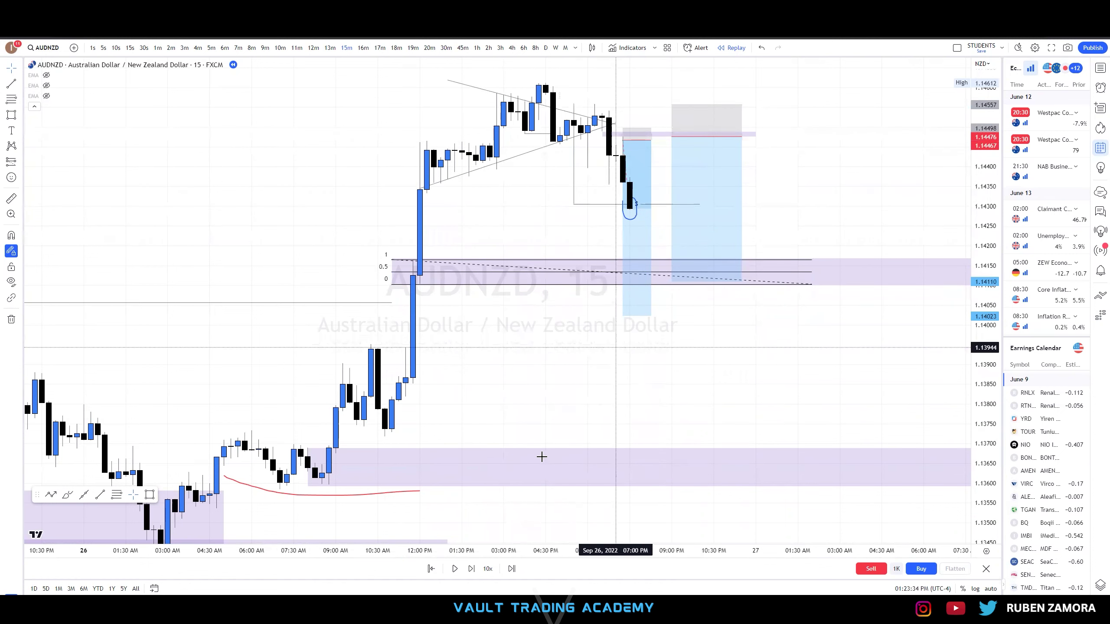
left_click_drag(984, 417, 984, 447)
left_click_drag(800, 399, 801, 413)
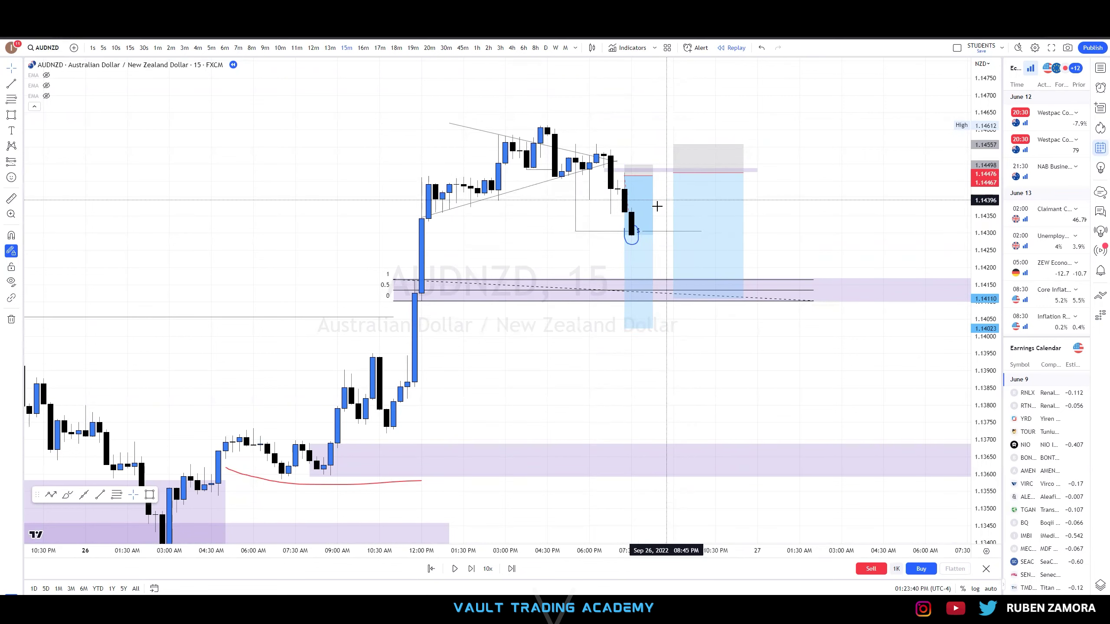
left_click(632, 235)
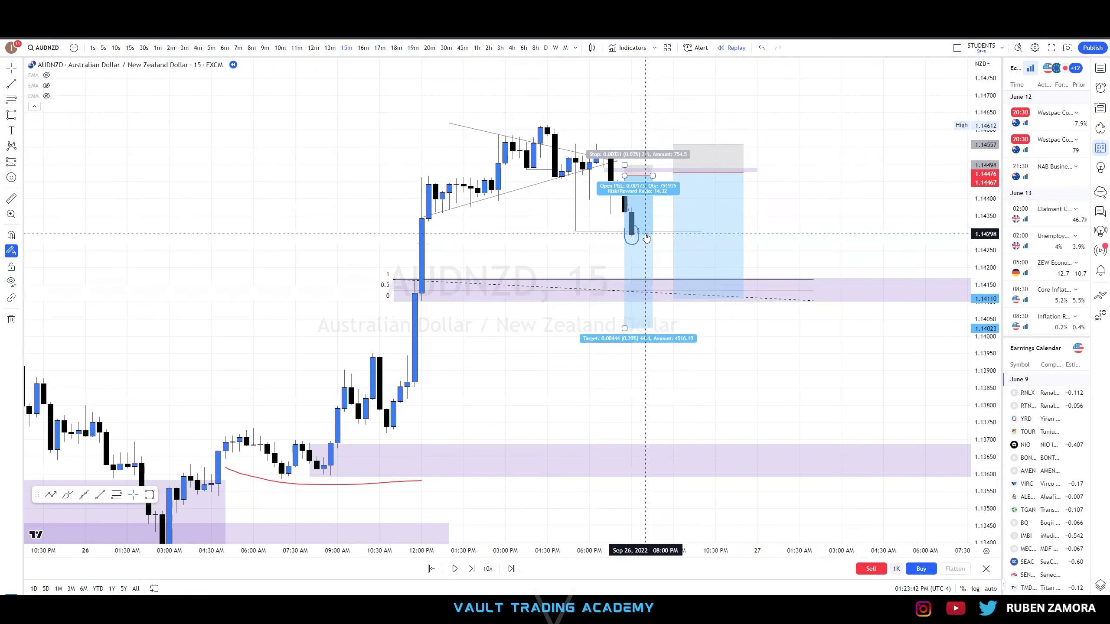
left_click(601, 293)
left_click(652, 392)
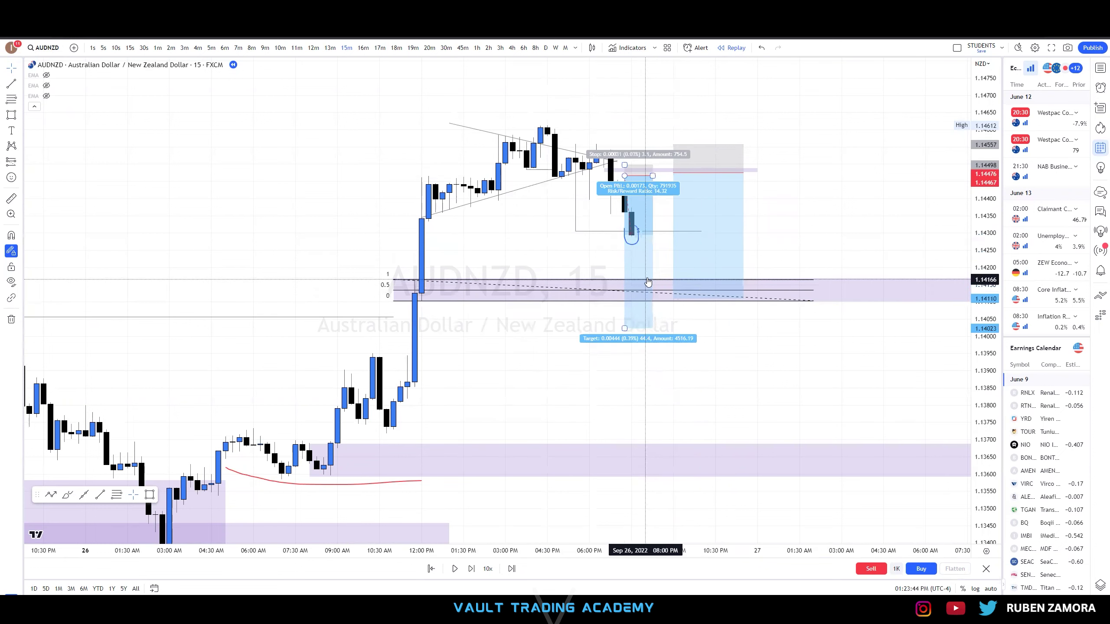
Place a long position at about 7:45 PM in the upper demand zone with entry 1.14126, stop 1.13869 and target 1.14383
left_click(20, 164)
left_click(57, 177)
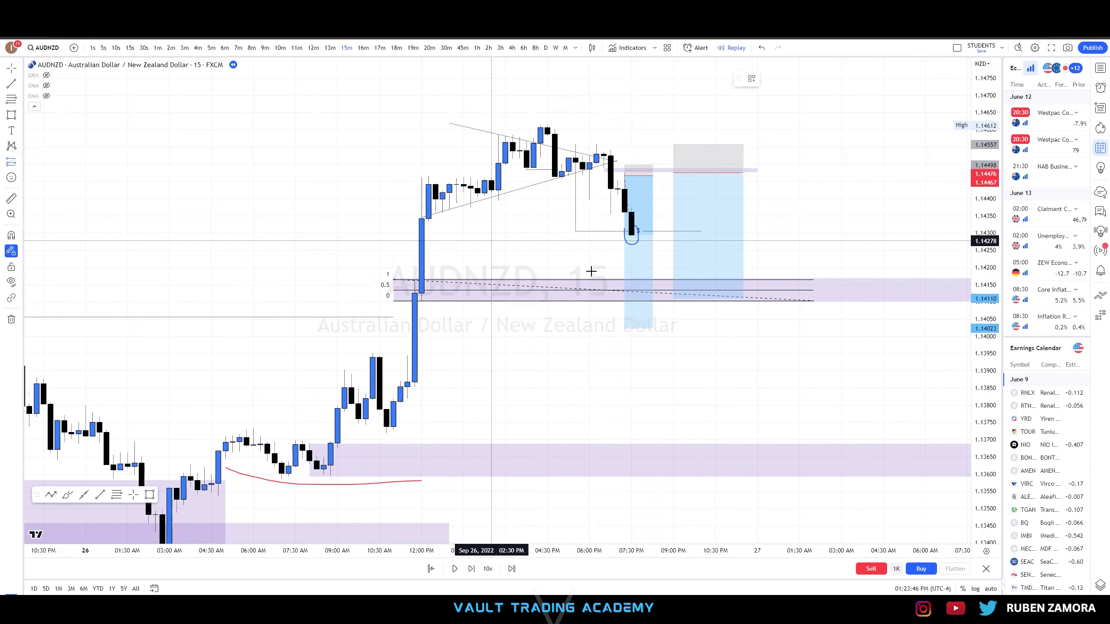
left_click(639, 293)
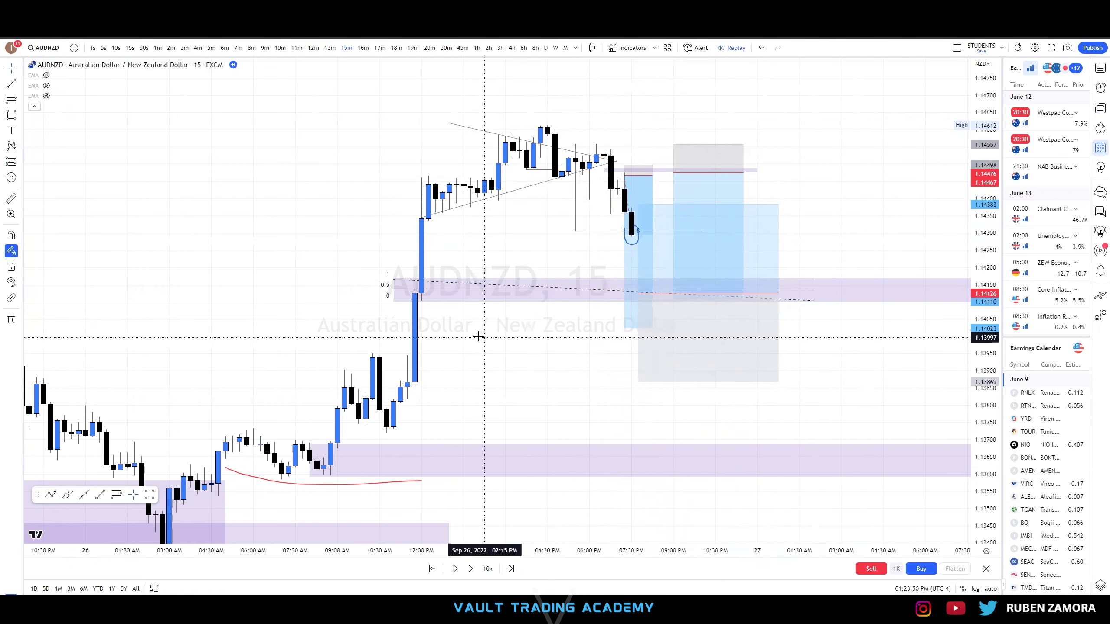
Advance the bar replay by three 15-minute candles to 8:15 PM
left_click_drag(466, 322, 496, 518)
left_click(472, 570)
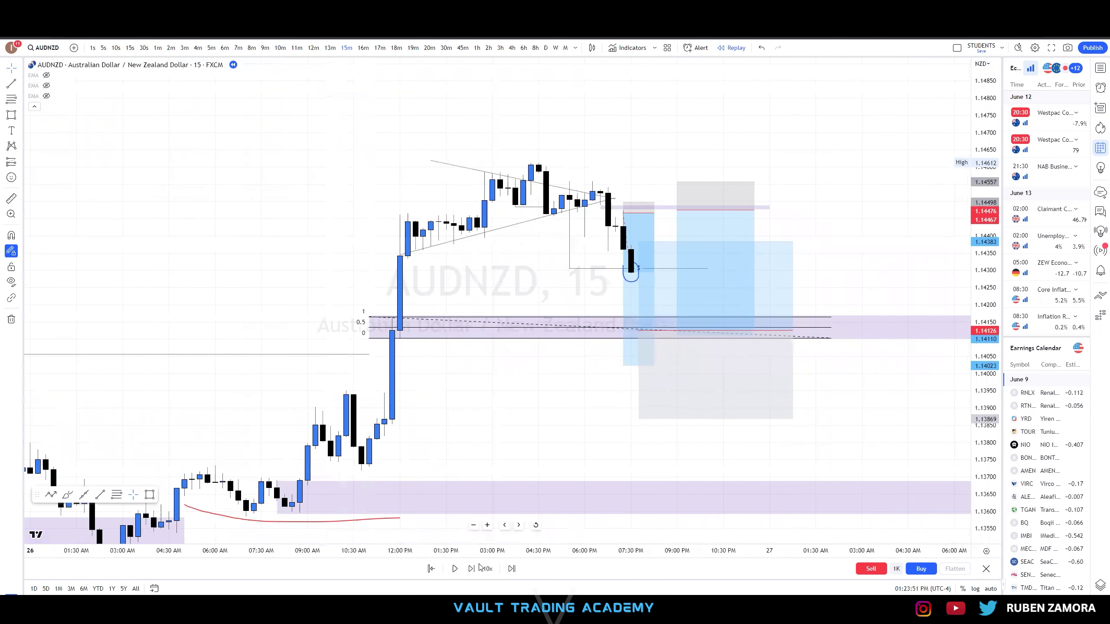
left_click(474, 570)
left_click(473, 570)
left_click(473, 570)
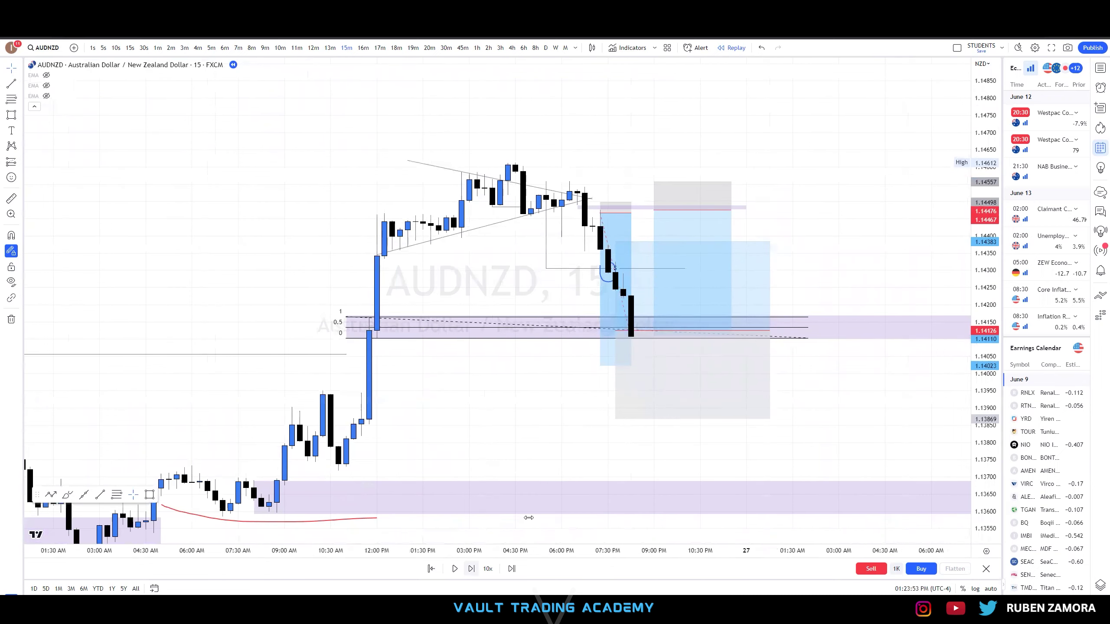
Extend the thin supply rectangle's end to about 5:15 AM on September 27
scroll(599, 420, "up", 3)
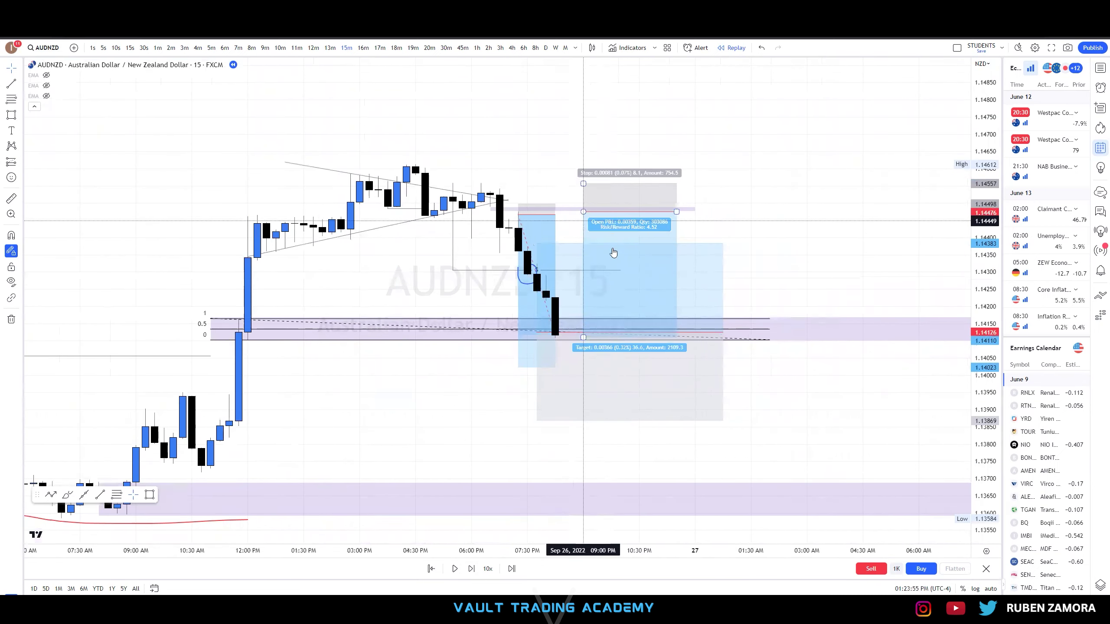
left_click(579, 309)
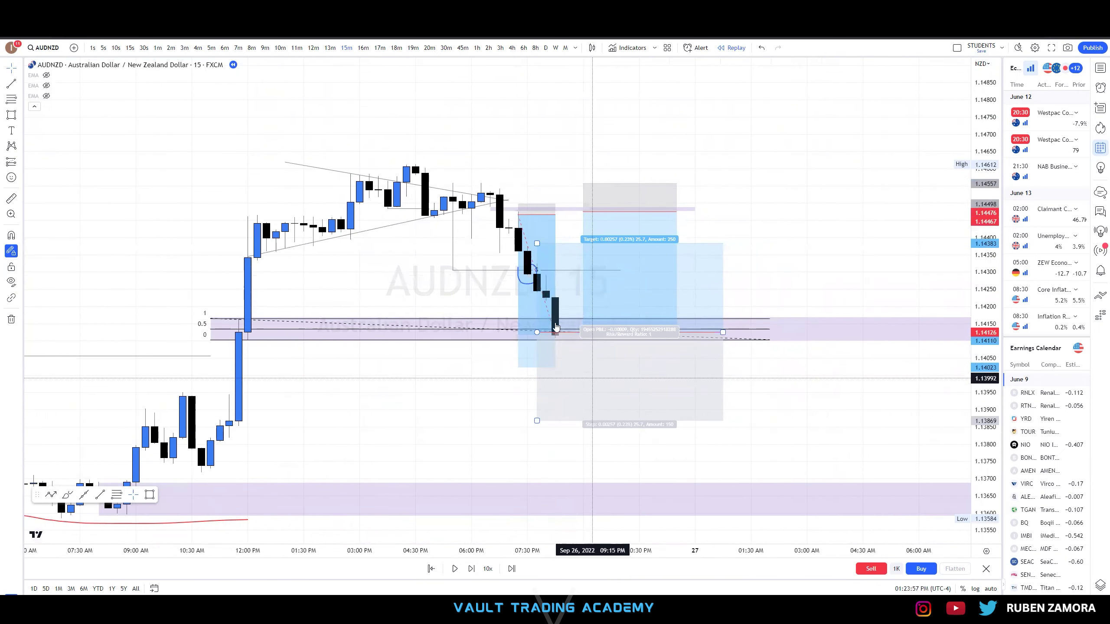
left_click(551, 211)
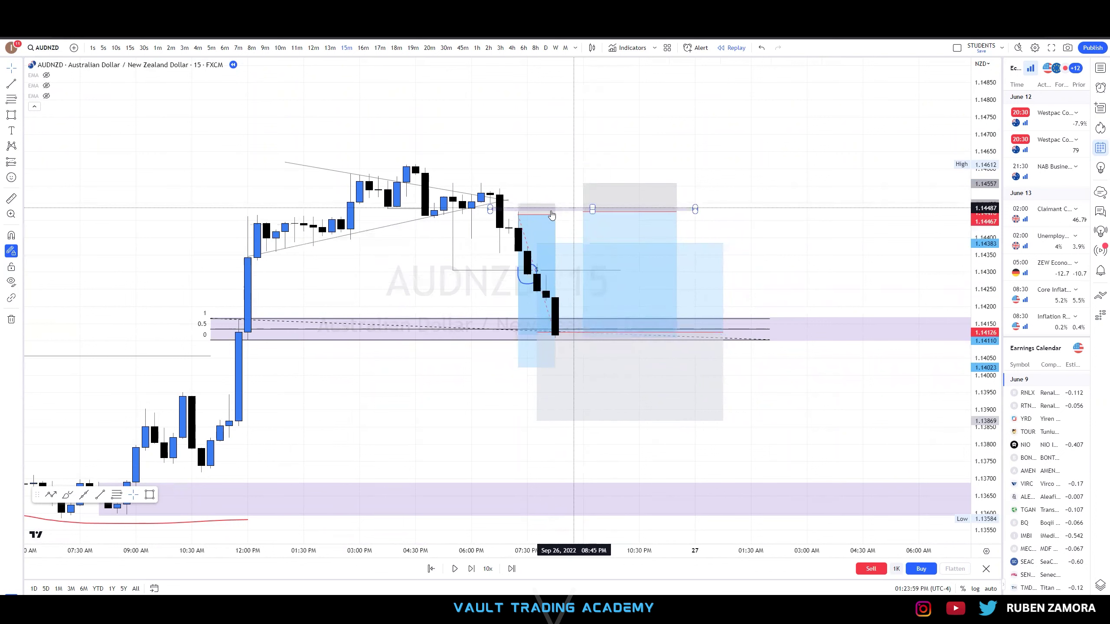
left_click(588, 217)
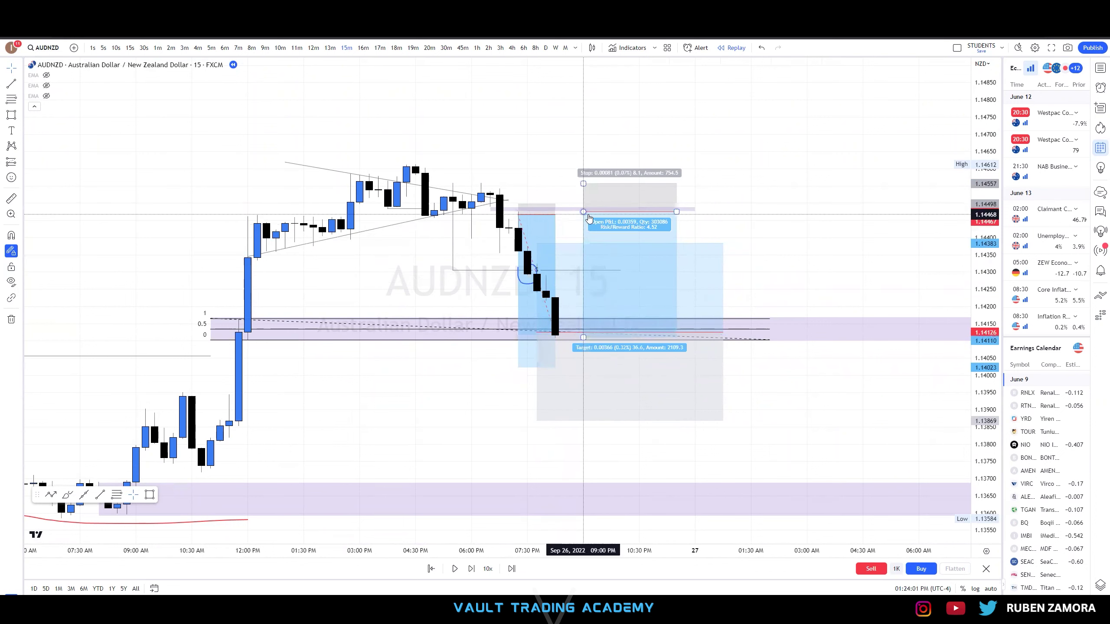
left_click_drag(586, 213, 889, 208)
left_click(600, 218)
left_click_drag(802, 200, 810, 199)
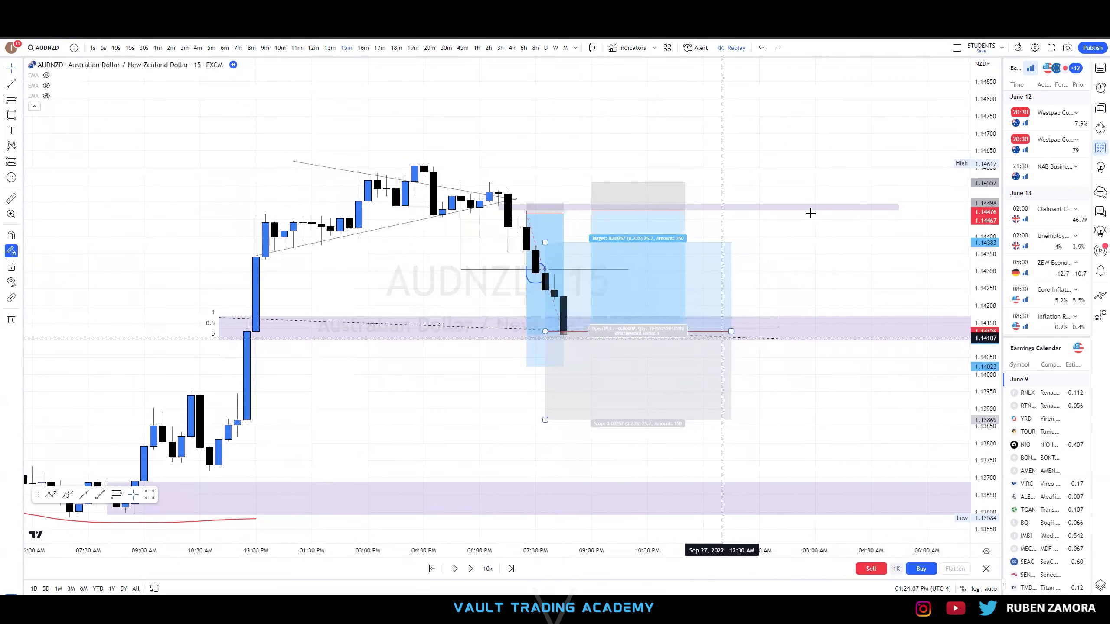
left_click(684, 298)
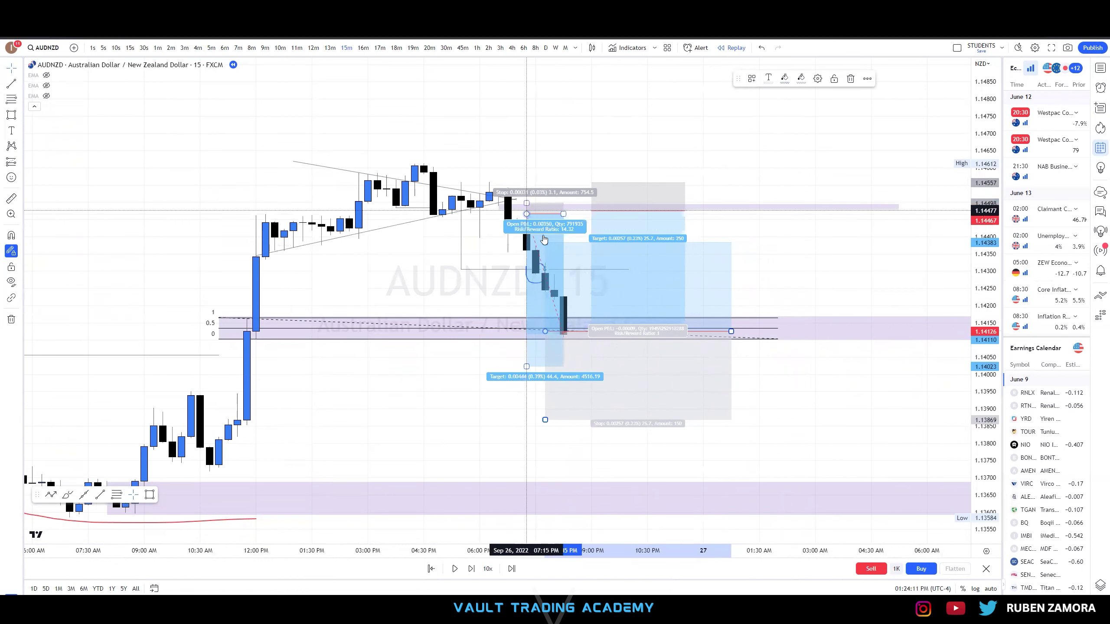
left_click(564, 329)
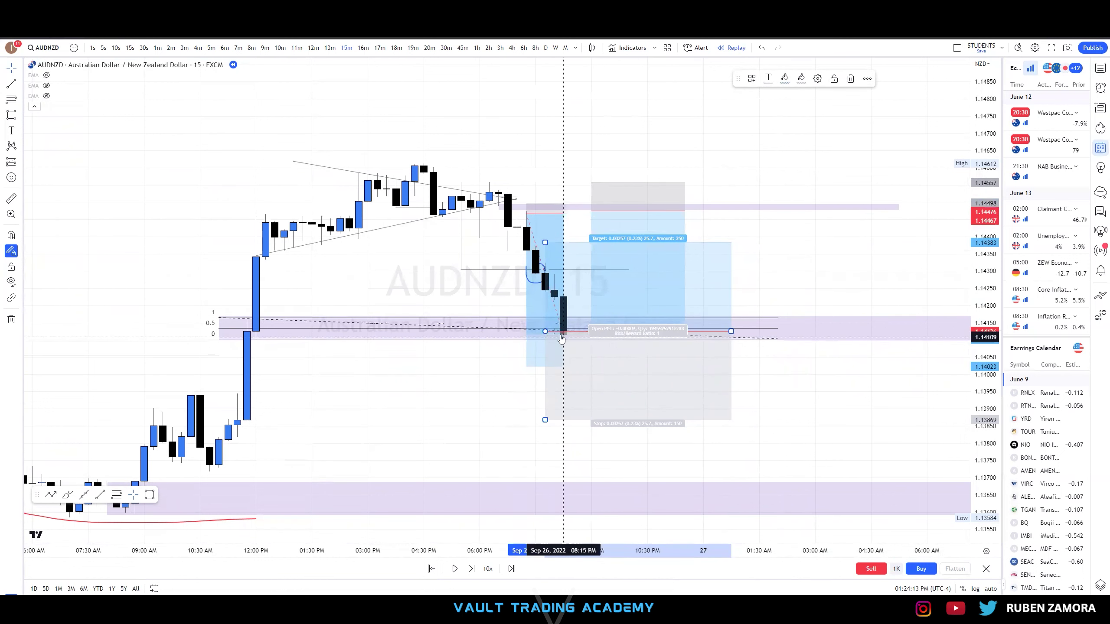
Lower the target of the short position starting at 7:15 PM to 1.13959, below the upper demand zone
left_click(534, 354)
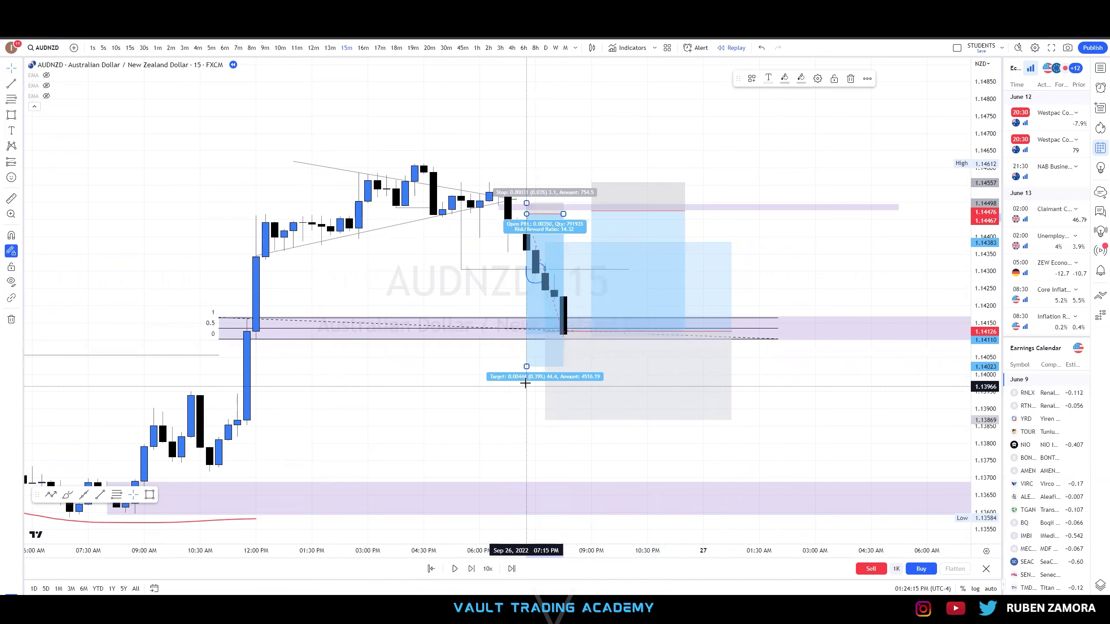
left_click_drag(526, 366, 526, 341)
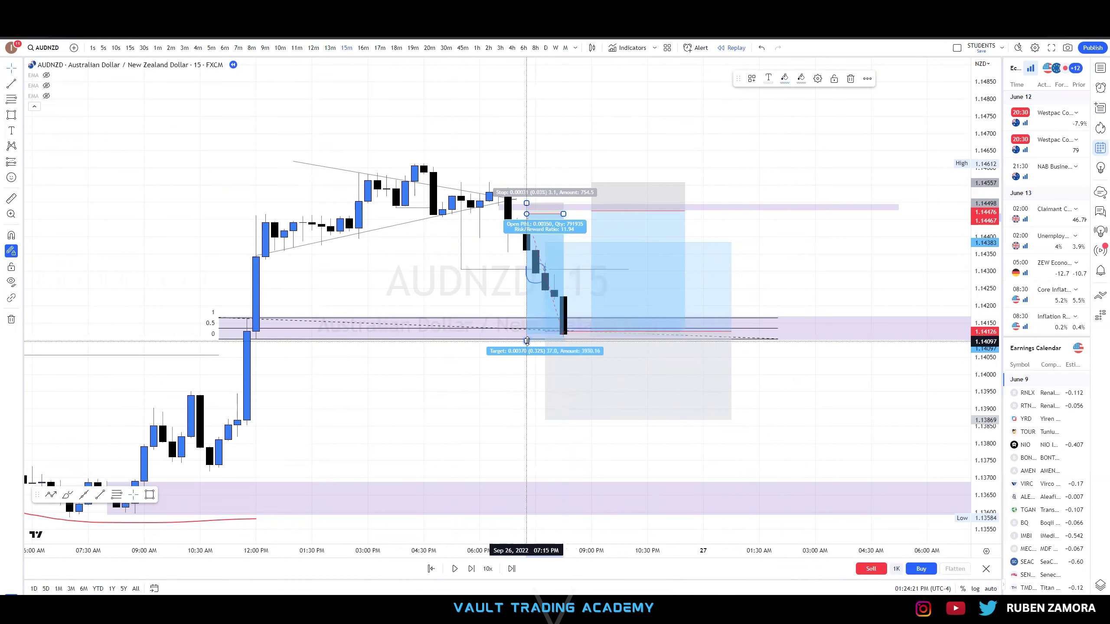
left_click_drag(538, 387, 538, 389)
left_click(468, 374)
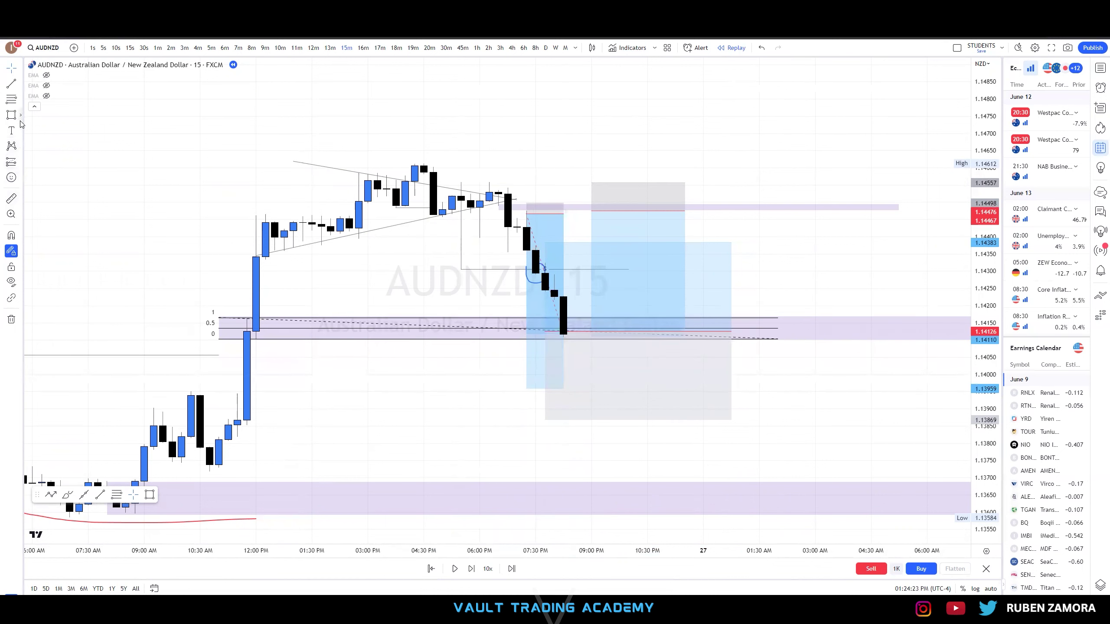
Brush a short mark above the 8:15 PM candle and advance the bar replay by three 15-minute candles to 9:00 PM
left_click(34, 121)
left_click_drag(554, 294, 573, 294)
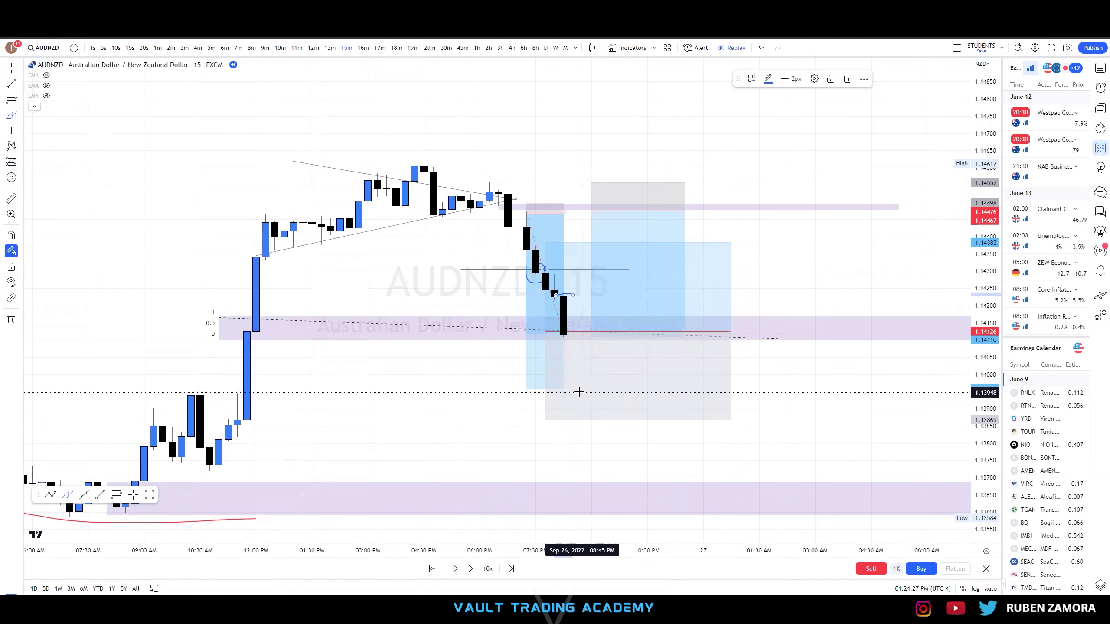
left_click(471, 569)
left_click(472, 569)
left_click(472, 569)
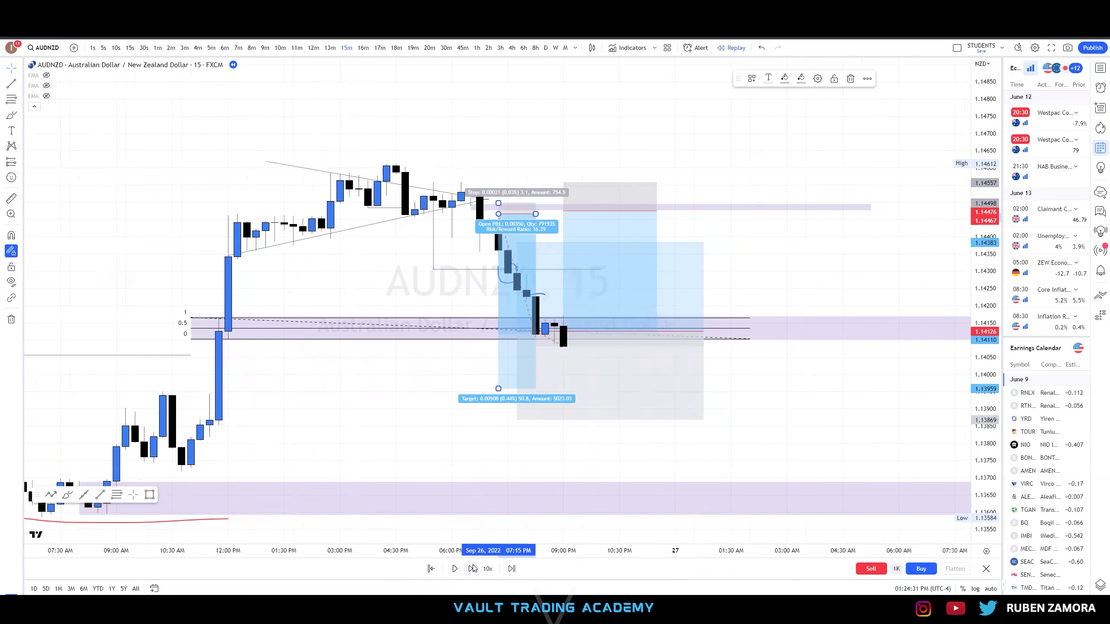
Remove the long position that starts at 7:45 PM
left_click_drag(397, 405, 409, 408)
left_click(646, 419)
type("\\")
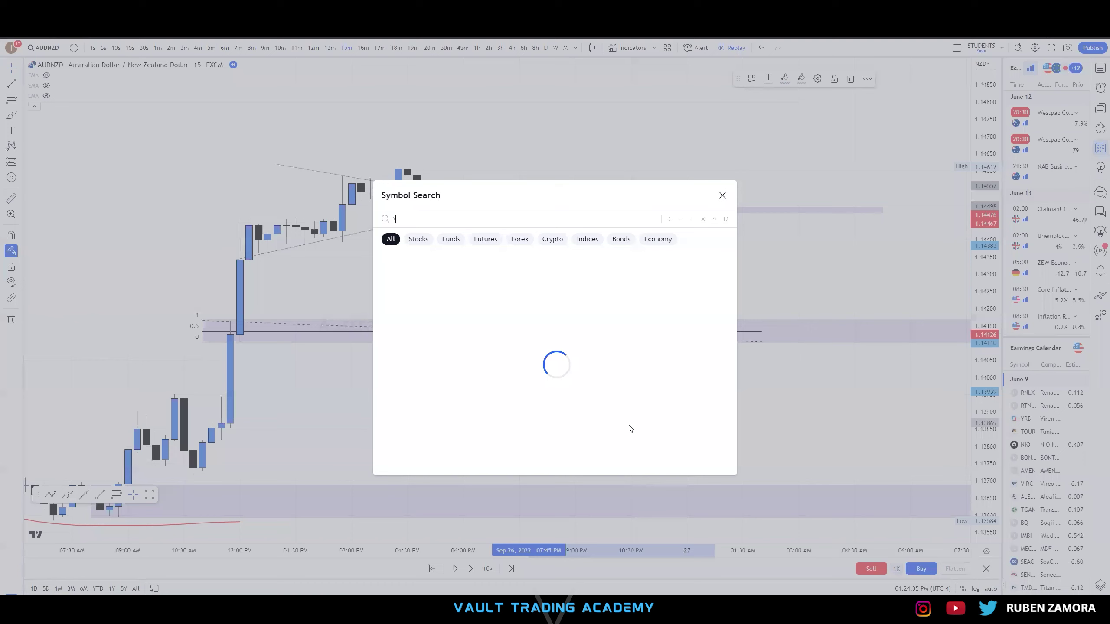
left_click(723, 196)
Place a new long position in the upper demand zone with entry 1.14138, starting at 8:45 PM
scroll(608, 340, "up", 1)
mouse_move(630, 291)
left_mouse_down()
mouse_move(681, 293)
mouse_move(609, 289)
left_mouse_up()
left_click_drag(983, 422, 957, 377)
left_click_drag(671, 446, 721, 448)
scroll(721, 449, "up", 2)
left_click(20, 163)
left_click(61, 158)
left_click(531, 350)
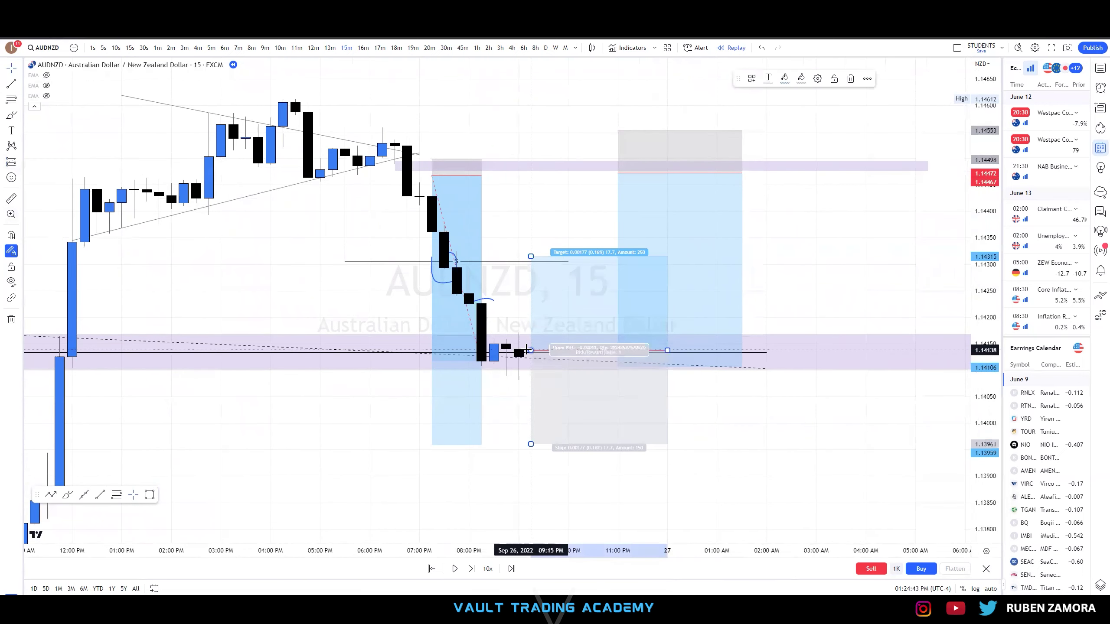
left_click_drag(517, 342, 515, 339)
left_click_drag(528, 347, 501, 348)
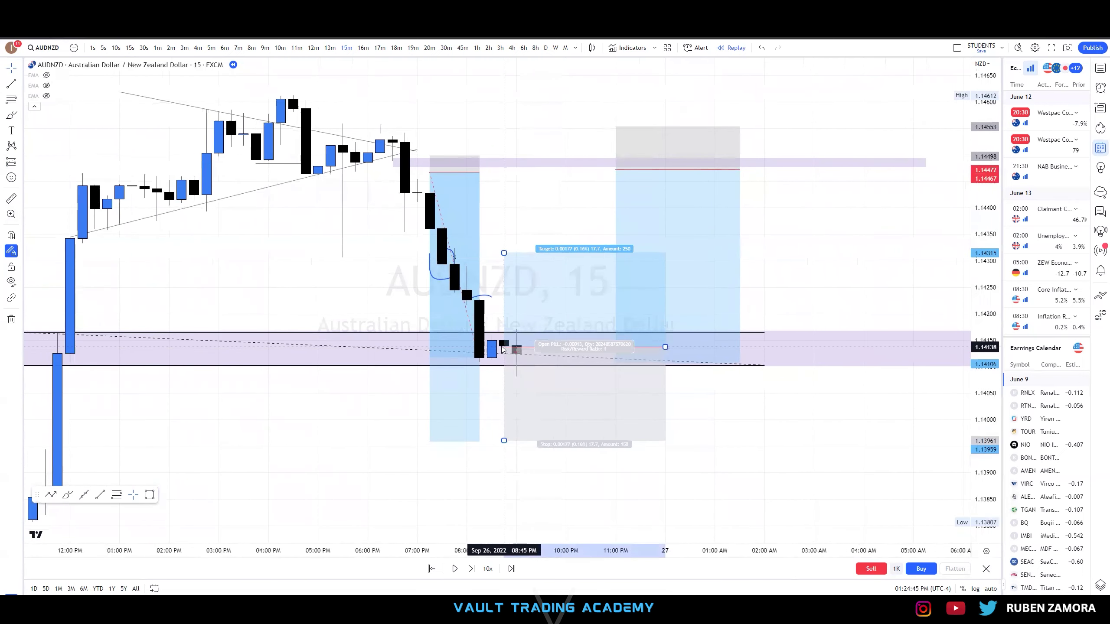
Set the new long position's stop to 1.14083 and target to 1.14487, and shorten its end to about 10:15 PM
left_click_drag(506, 424, 513, 370)
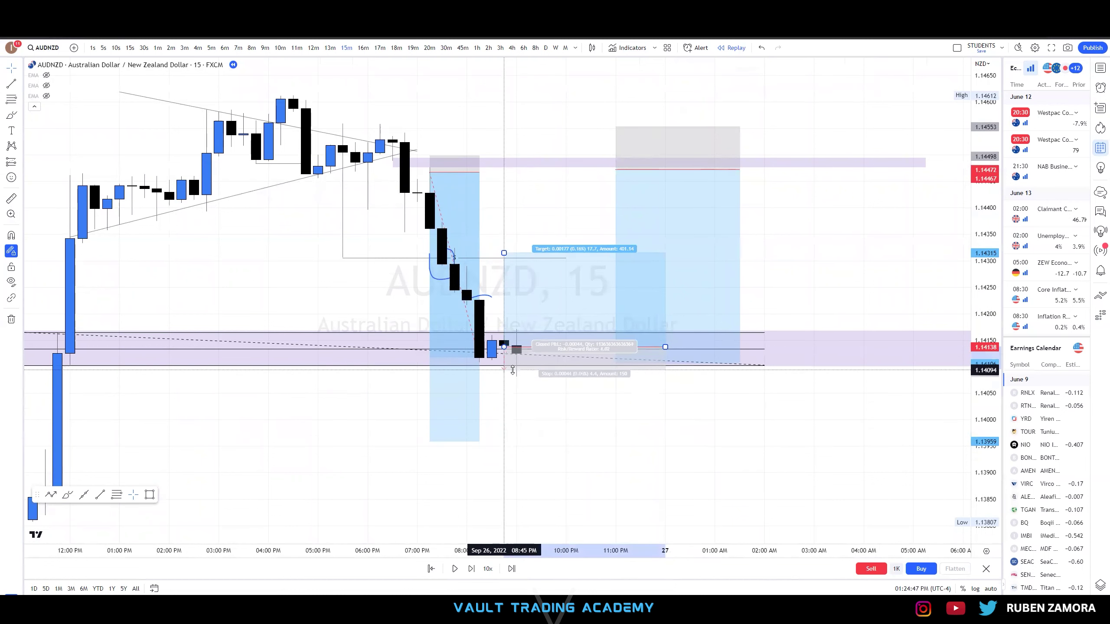
left_click_drag(504, 252, 504, 162)
left_click_drag(665, 347, 578, 343)
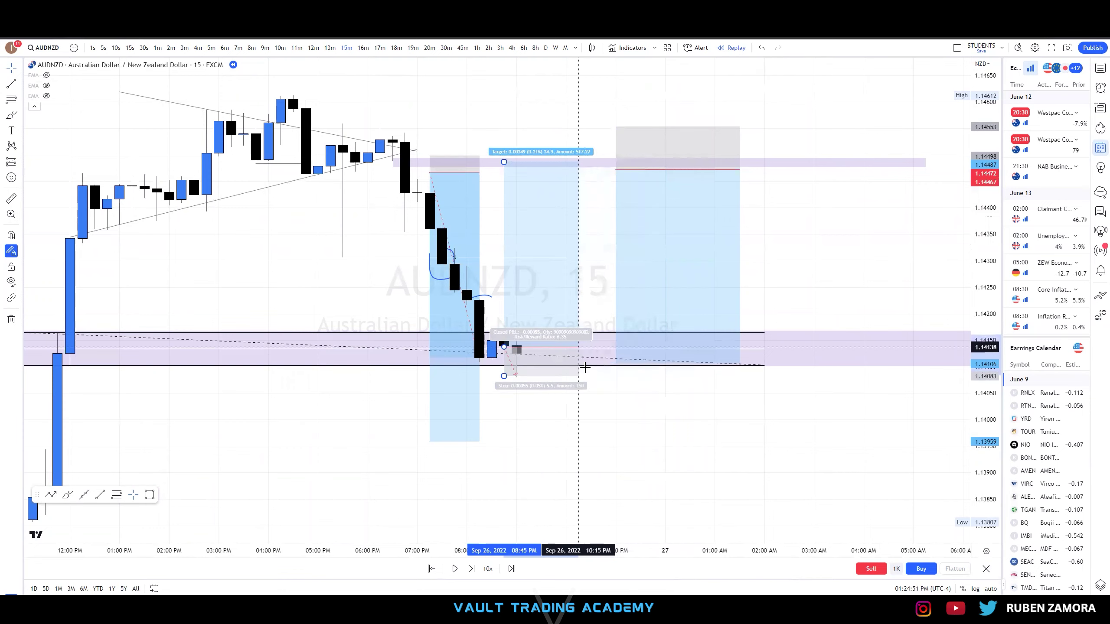
left_click_drag(604, 459, 636, 461)
left_click_drag(619, 421, 642, 422)
left_click(574, 371)
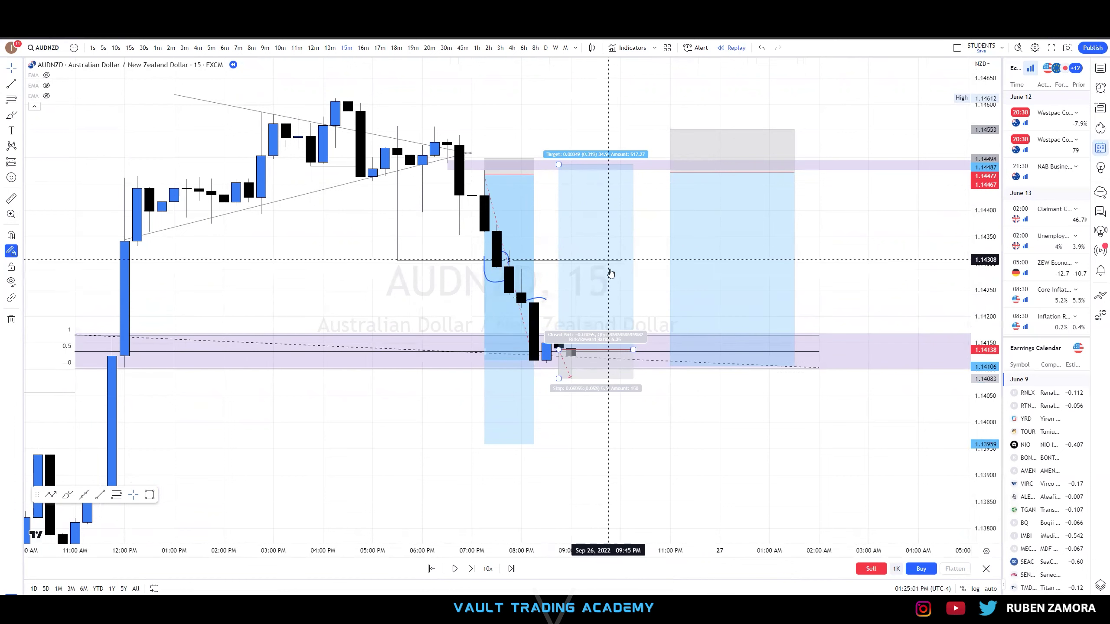
Advance the bar replay by one 15-minute candle to 9:15 PM
left_click(510, 249)
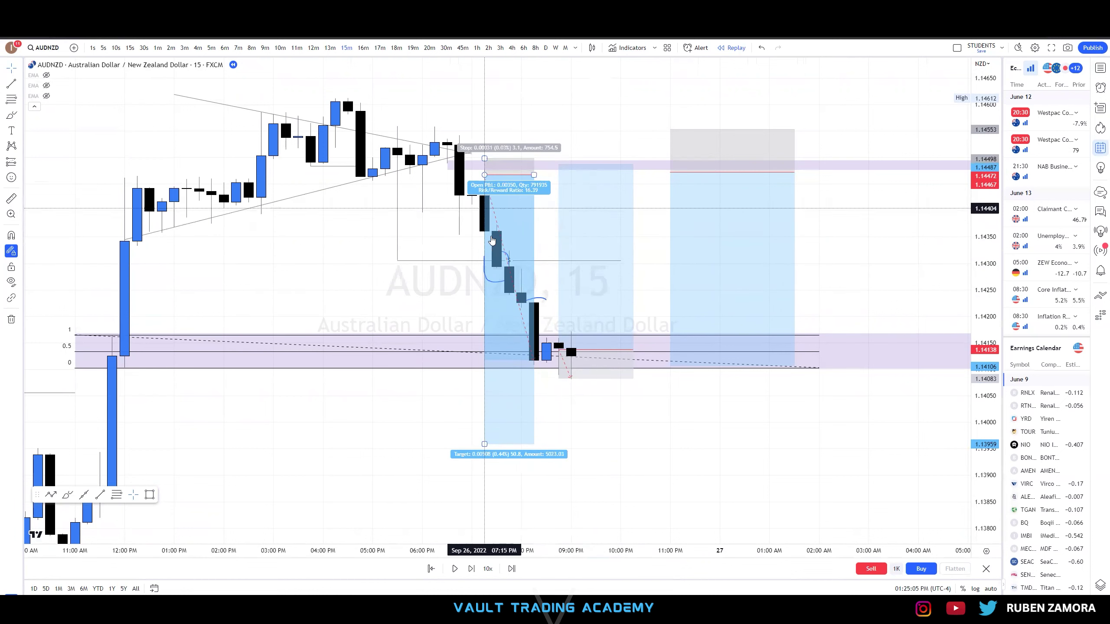
left_click(662, 513)
left_click_drag(617, 501, 609, 499)
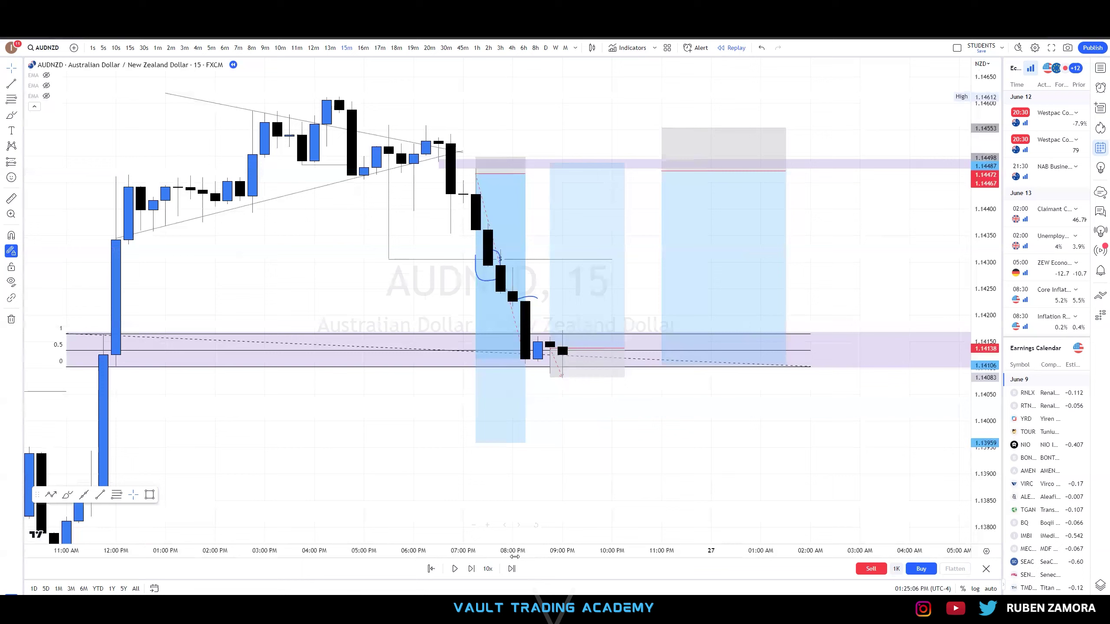
left_click(473, 568)
key("shift+Right")
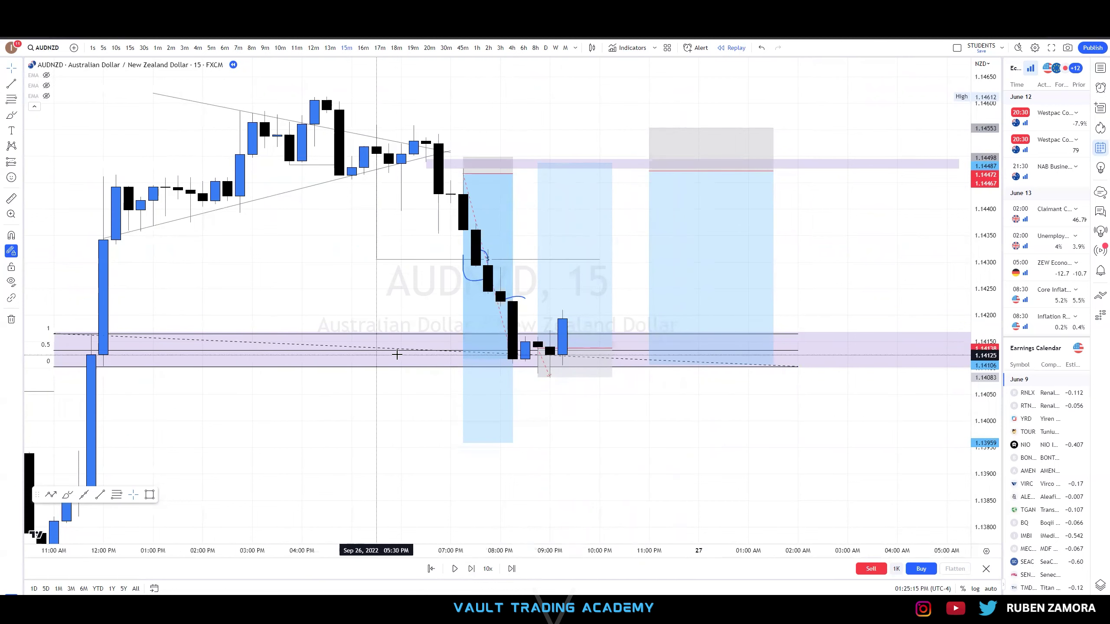
Raise the long position's stop to breakeven at 1.14136 and advance the bar replay one candle to 9:30 PM
left_click(55, 334)
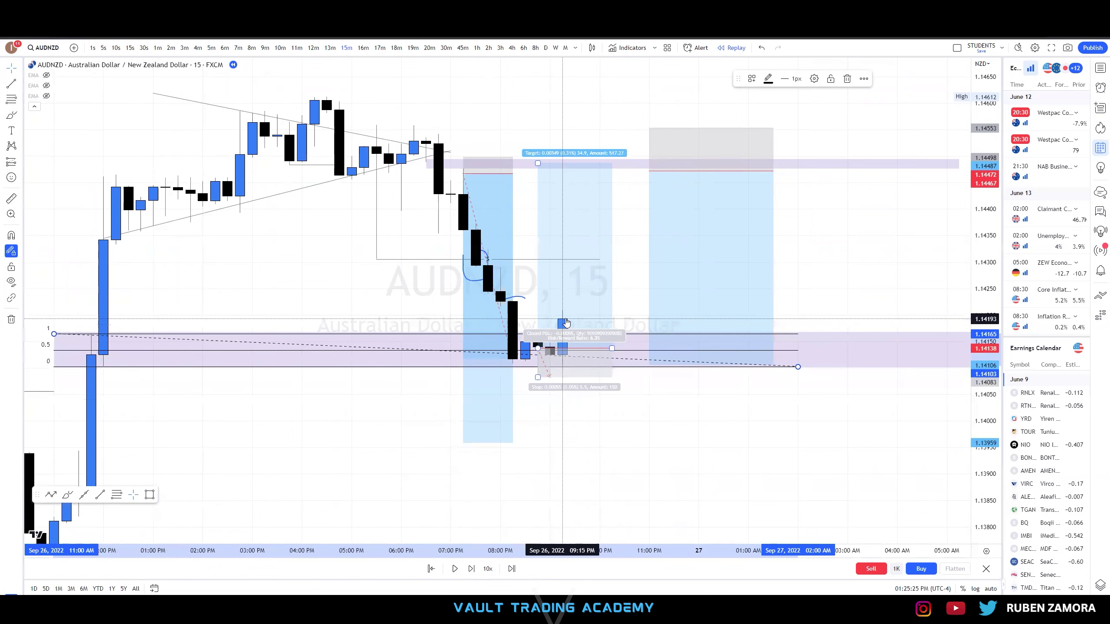
mouse_move(538, 376)
left_mouse_down()
mouse_move(566, 365)
mouse_move(574, 292)
left_mouse_up()
left_click(624, 415)
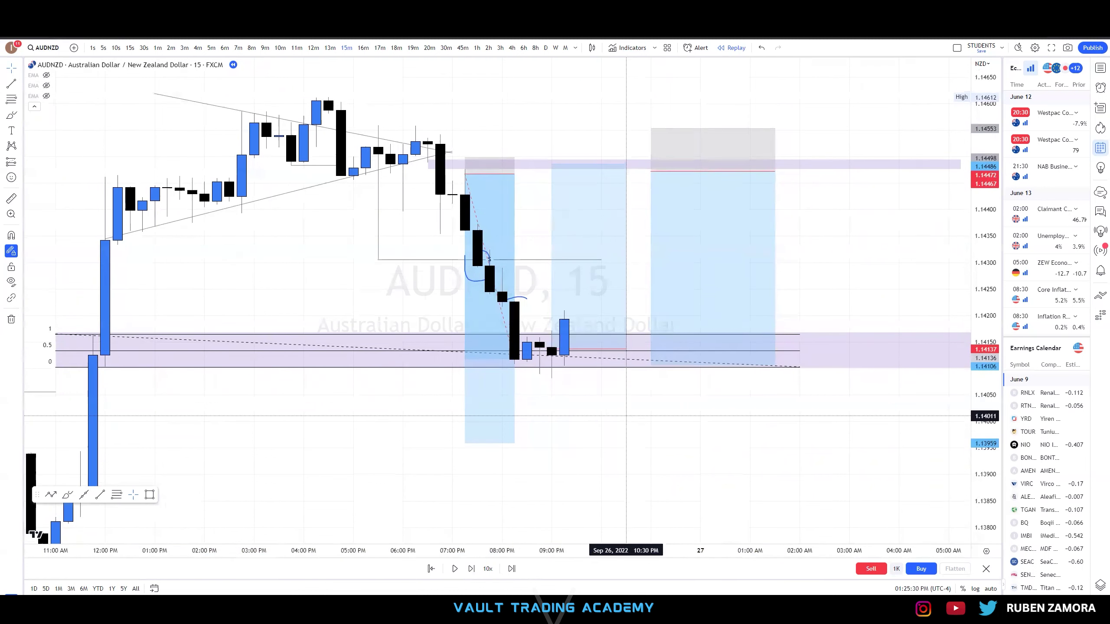
left_click(471, 569)
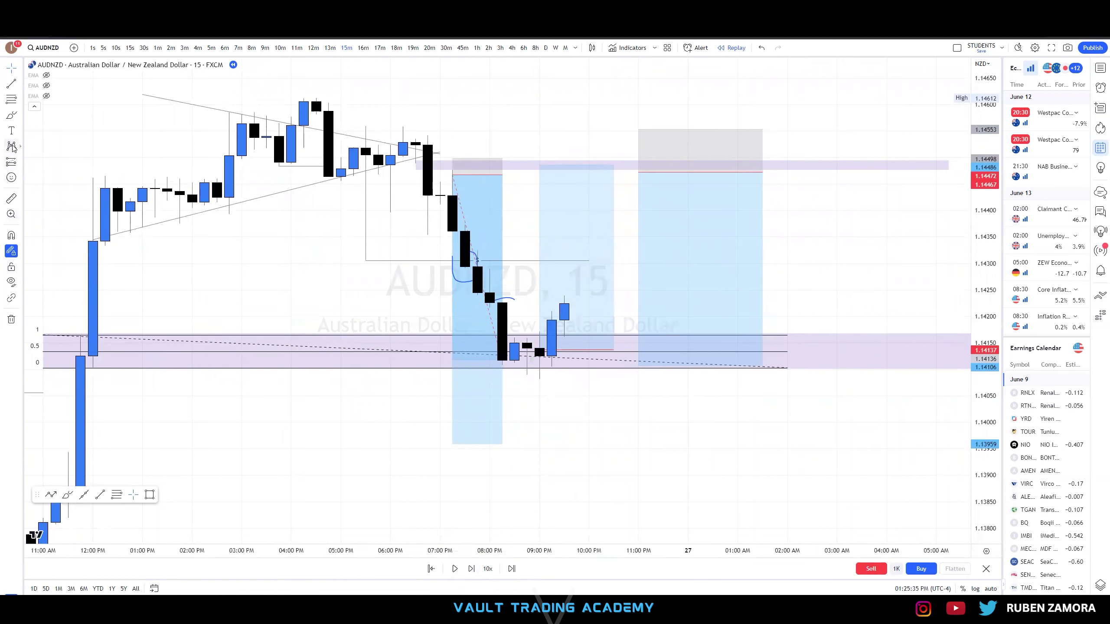
Brush a zigzag path up from the 9:15 PM candle, a horizontal line at about 1.14288, and a circle around the 7:15–7:30 PM candles
left_click(11, 114)
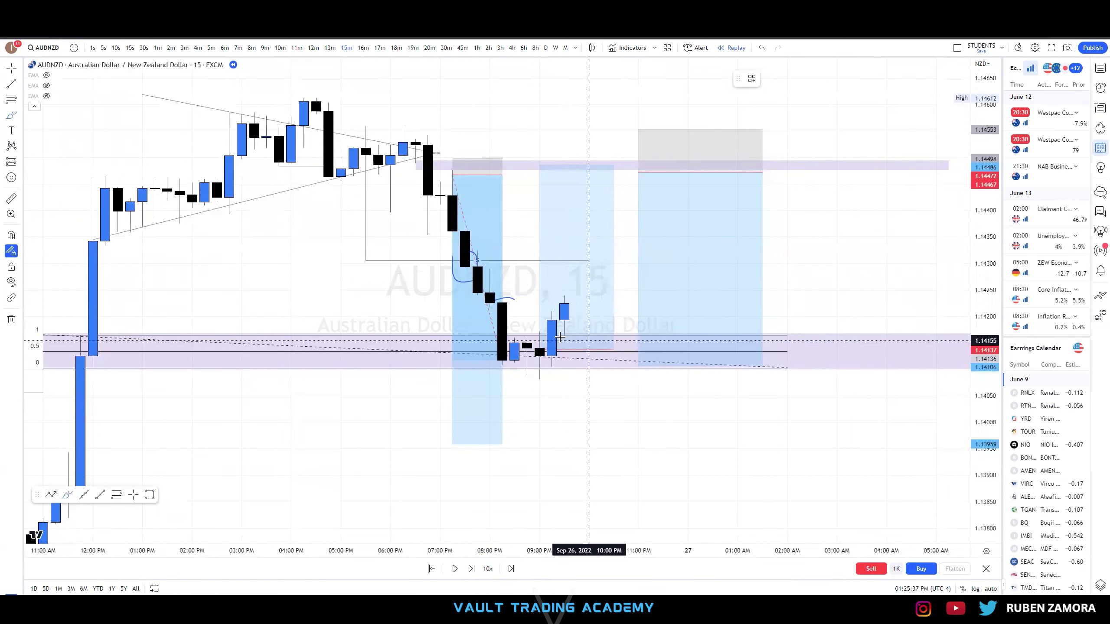
left_click_drag(550, 342, 589, 272)
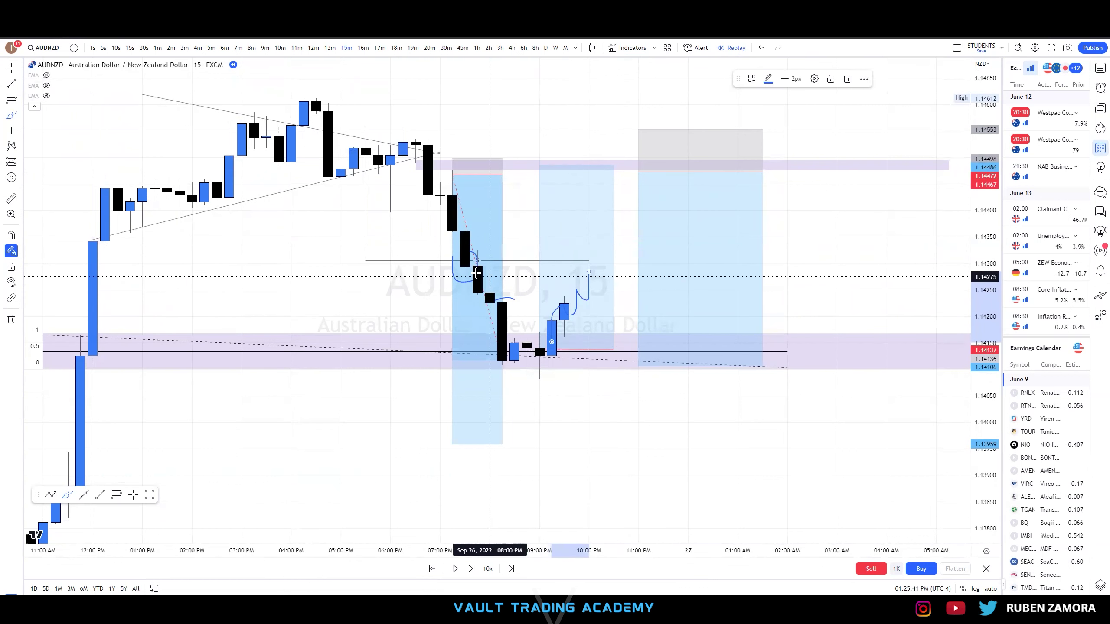
left_click_drag(490, 269, 637, 270)
mouse_move(441, 215)
left_mouse_down()
mouse_move(488, 221)
mouse_move(461, 209)
left_mouse_up()
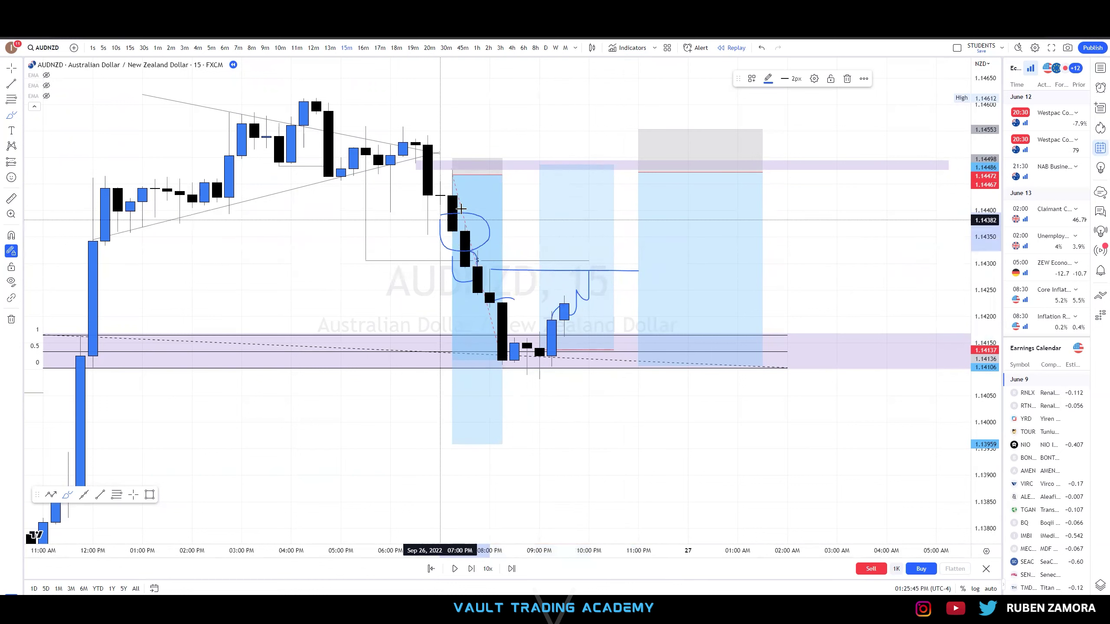
Circle the long position's target at the thin supply zone with the brush and delete that circle
left_click_drag(575, 153, 605, 150)
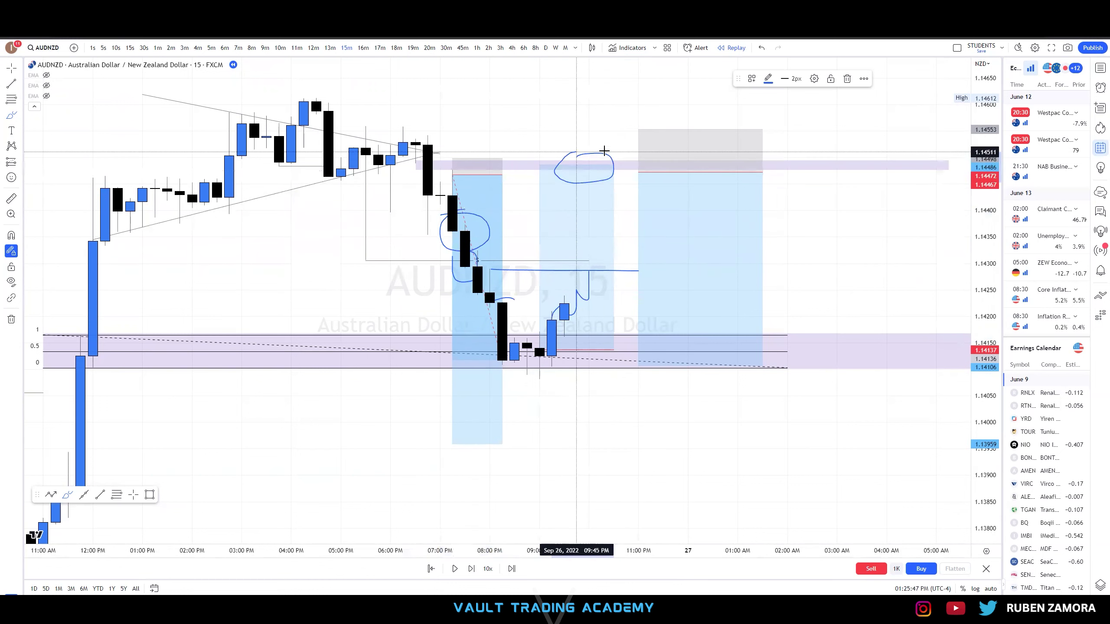
left_click(614, 182)
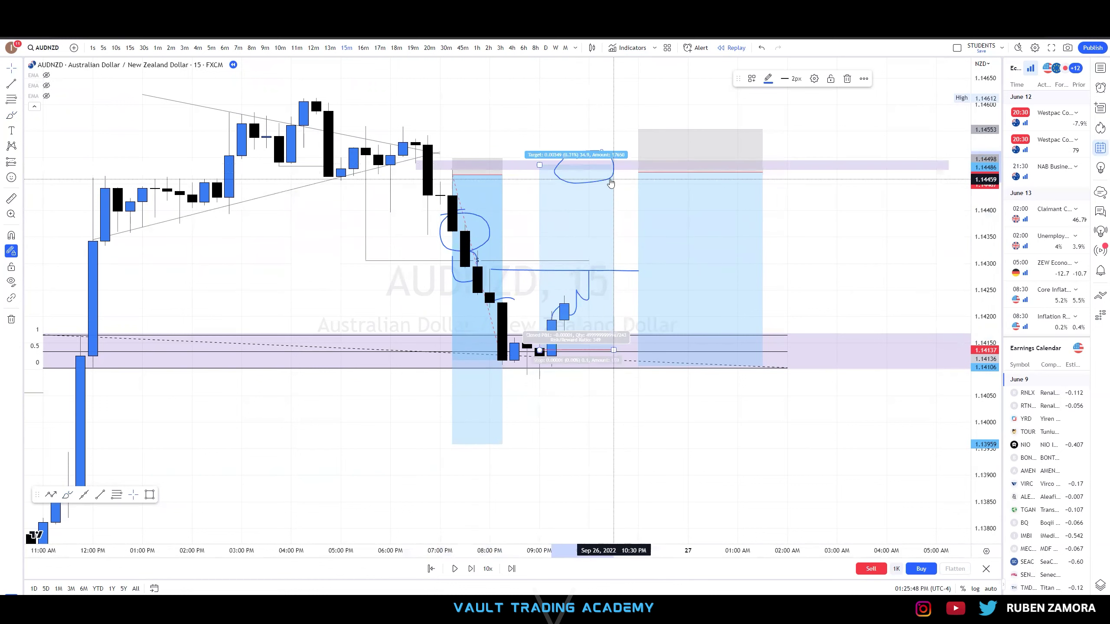
left_click(598, 154)
key("Delete")
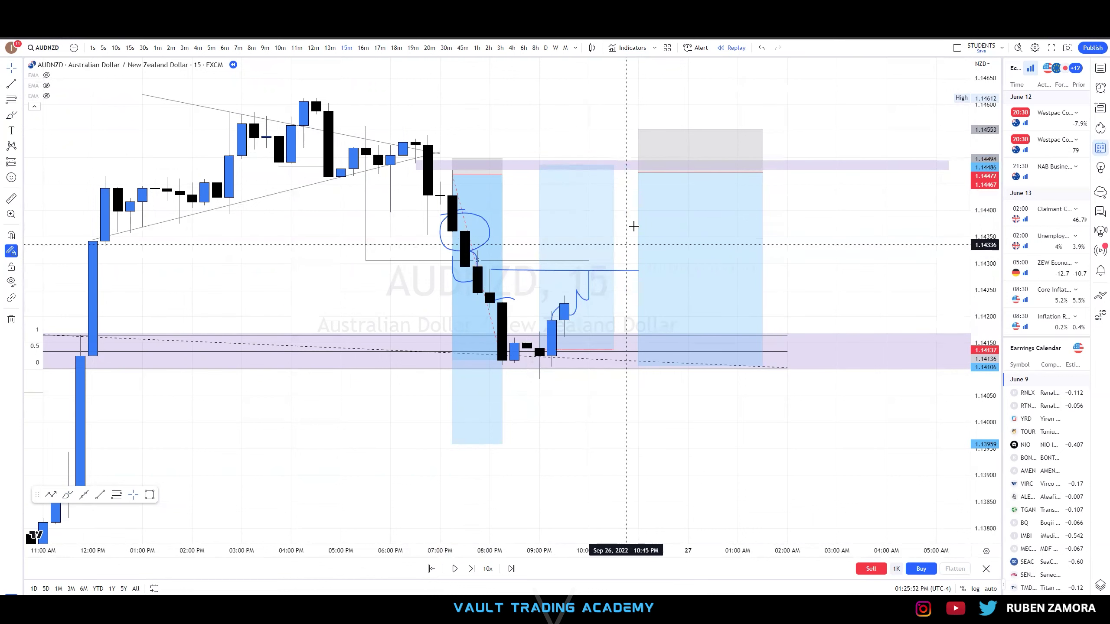
Check the wider short position's entry against the thin supply rectangle and advance the bar replay one candle to 9:45 PM
left_click(639, 172)
left_click(637, 176)
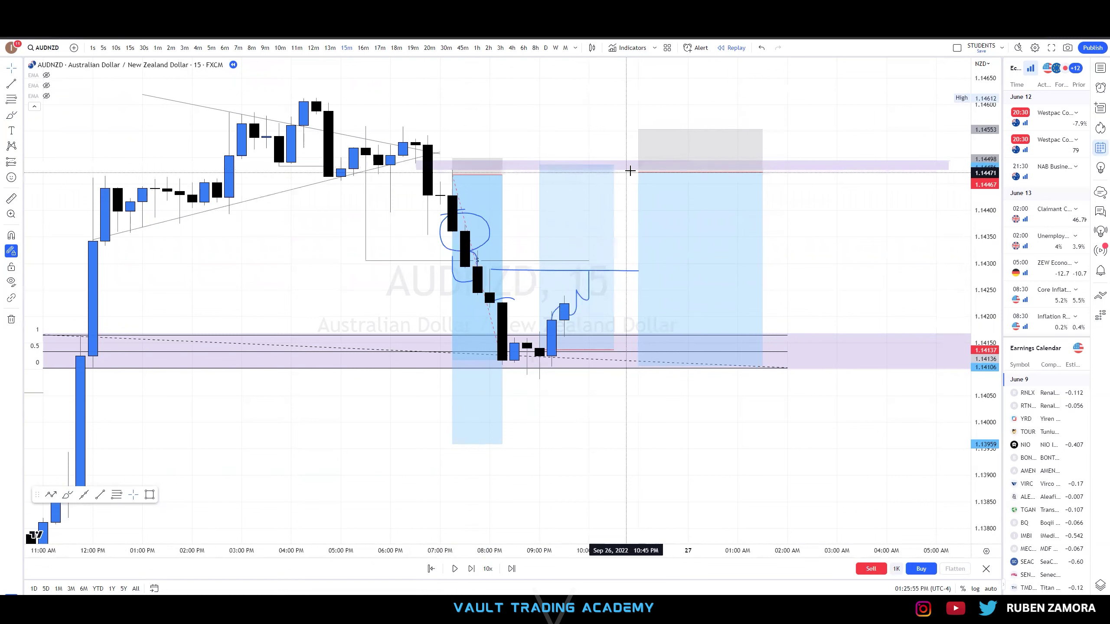
left_click(638, 173)
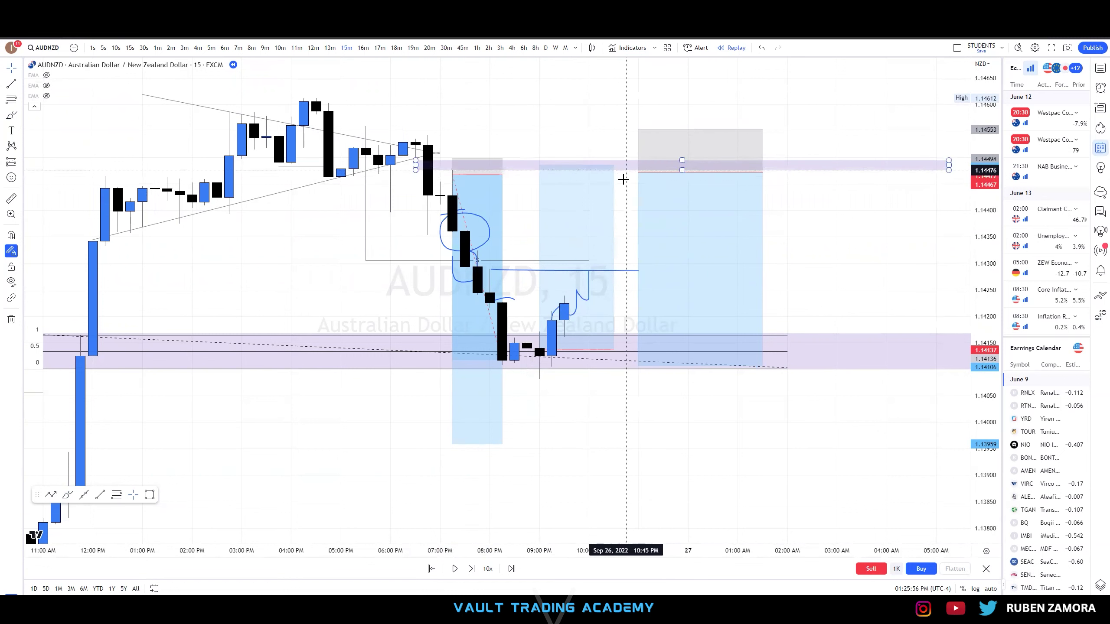
left_click(650, 162)
scroll(750, 504, "down", 5)
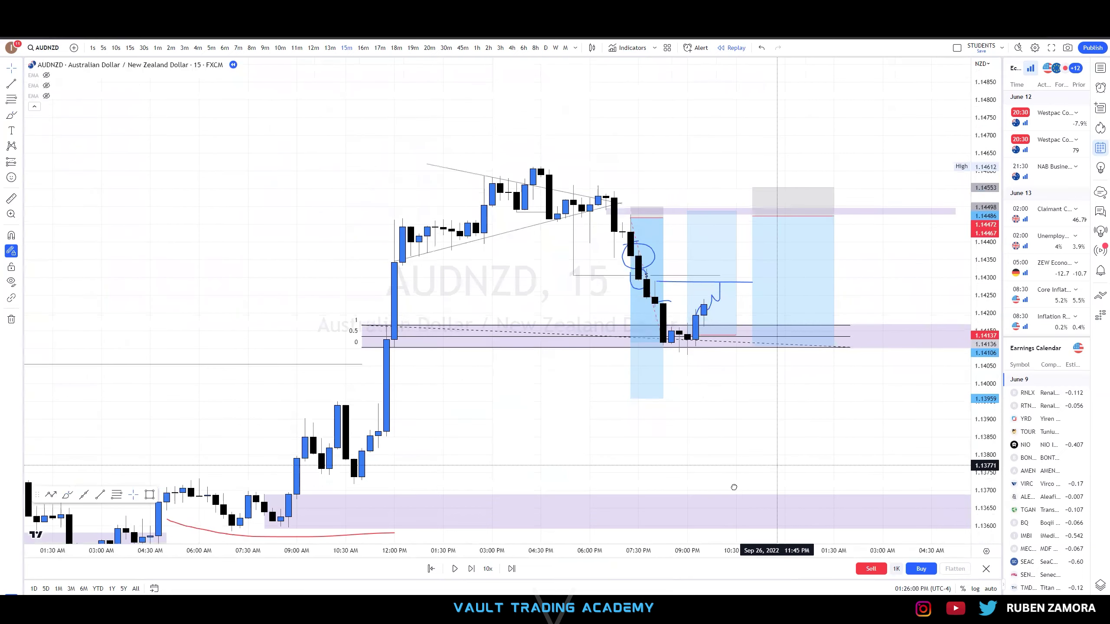
left_click_drag(759, 469, 703, 497)
left_click(472, 568)
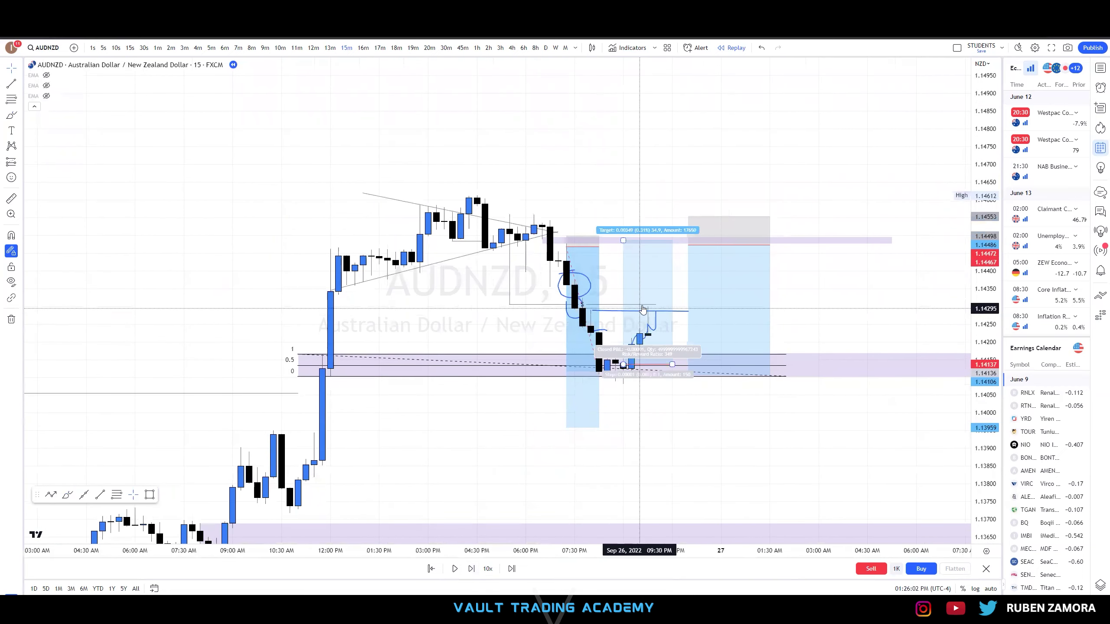
left_click(660, 352)
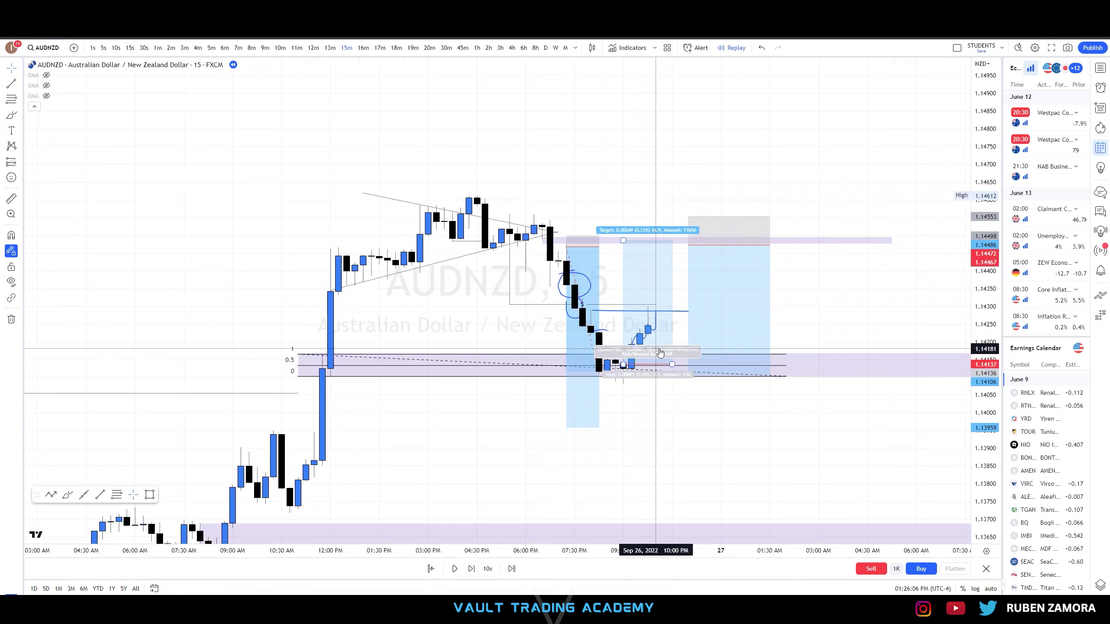
left_click(673, 392)
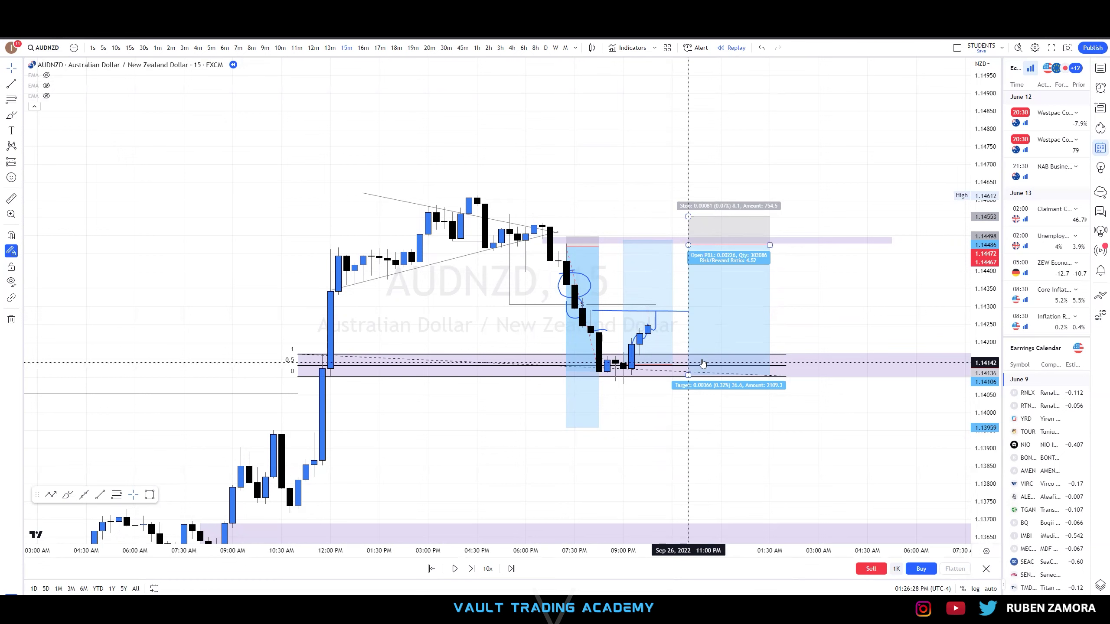
Examine the wider 15-minute structure, comparing the long and short positions with the supply zone and the demand zones below
left_click_drag(687, 470, 697, 471)
scroll(765, 470, "down", 2)
left_click_drag(765, 471, 776, 419)
left_click_drag(984, 409, 985, 455)
scroll(867, 394, "down", 2)
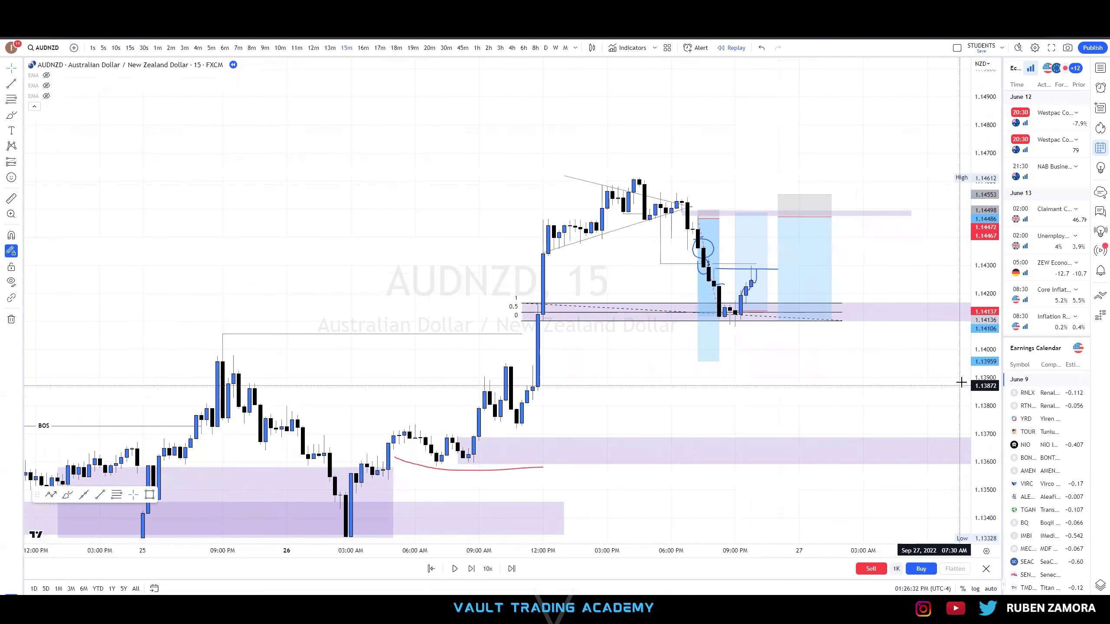
left_click_drag(984, 385, 984, 431)
left_click_drag(923, 425, 910, 422)
scroll(893, 464, "down", 3)
left_click_drag(889, 490, 847, 443)
scroll(888, 458, "down", 4)
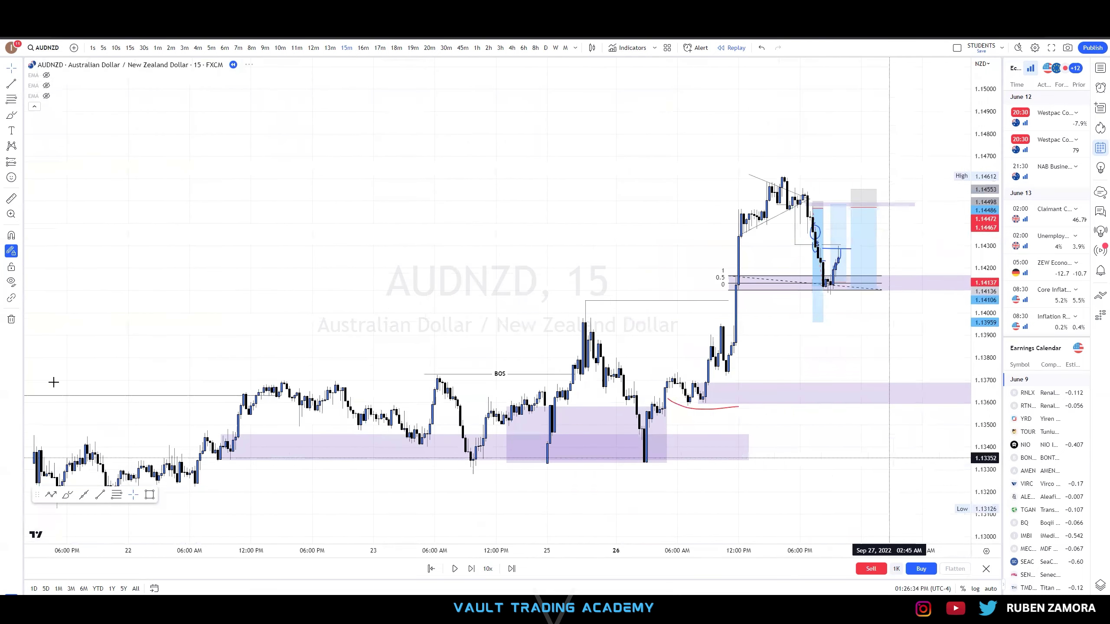
left_click_drag(789, 334, 792, 354)
scroll(965, 421, "up", 5)
left_click_drag(985, 421, 984, 314)
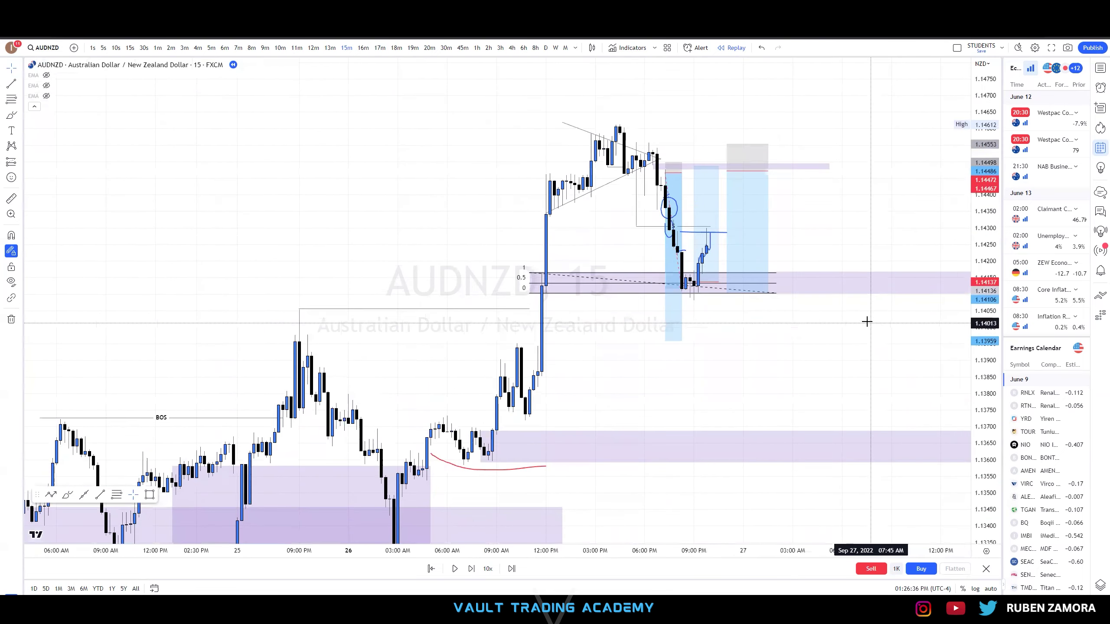
scroll(870, 402, "up", 2)
left_click_drag(681, 244, 702, 298)
left_click_drag(813, 267, 870, 266)
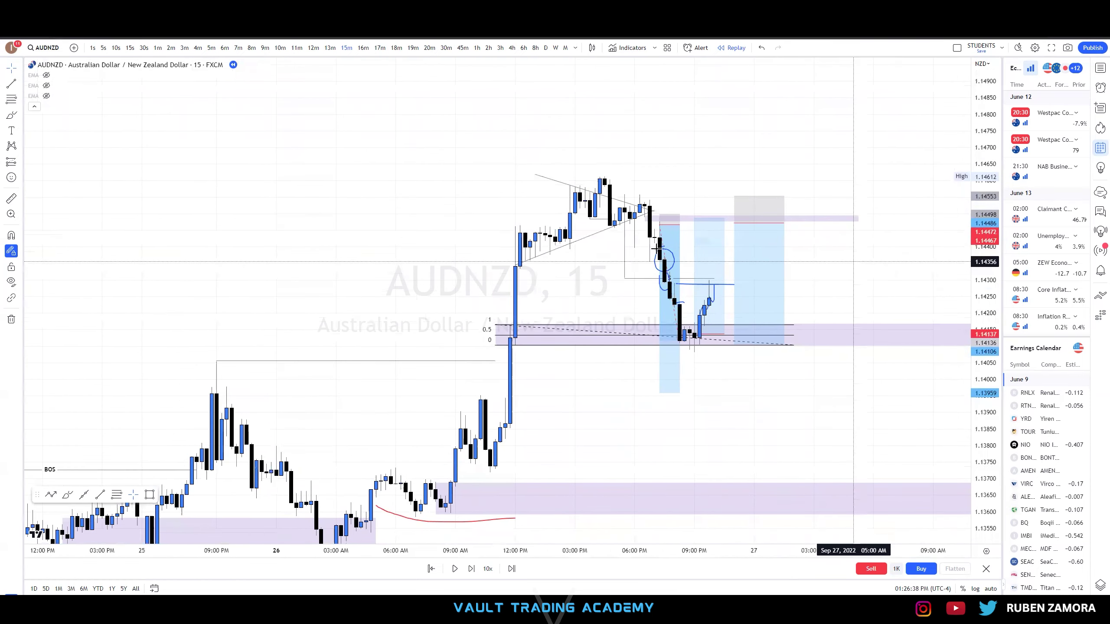
scroll(692, 262, "up", 3)
left_click_drag(692, 262, 647, 272)
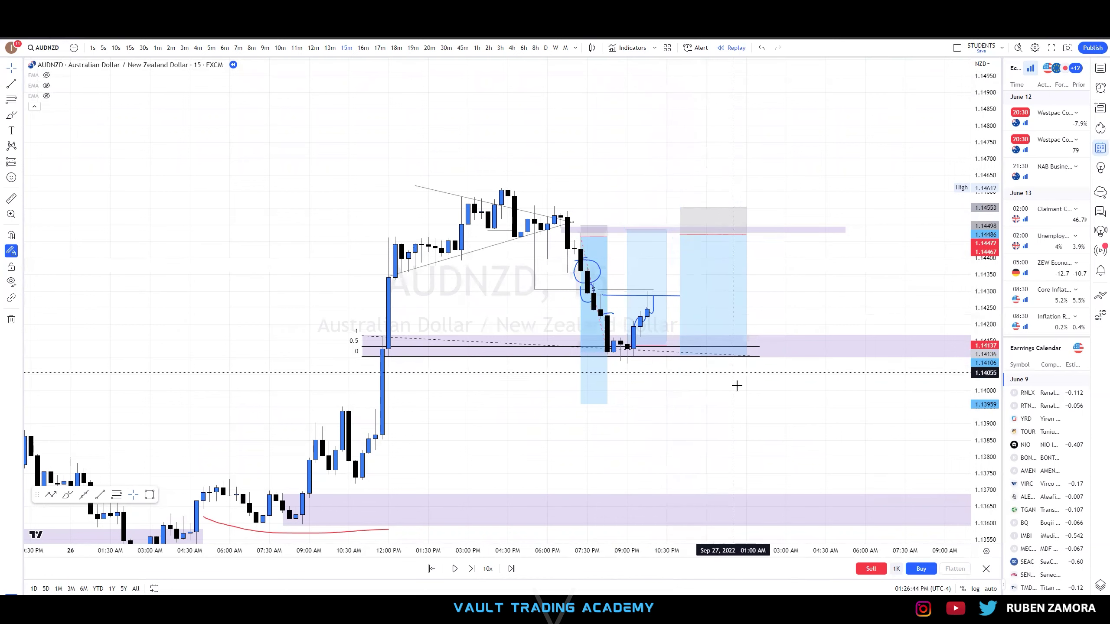
left_click_drag(688, 432, 743, 421)
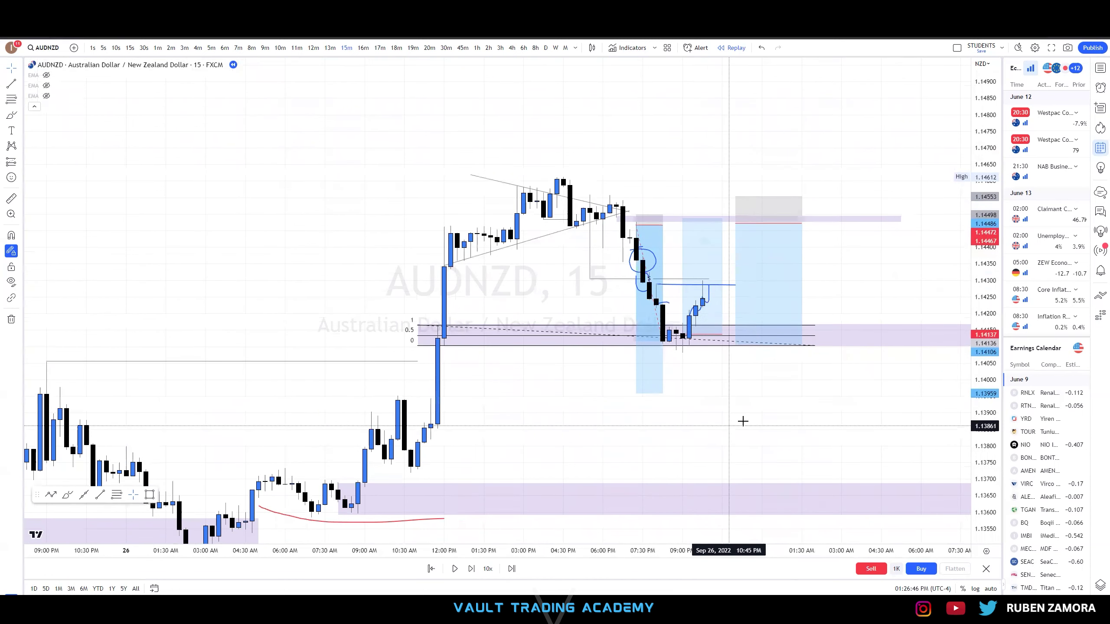
Brush a rising zigzag with two horizontal lines and circles in the empty chart area above the candles and delete that sketch
scroll(729, 426, "up", 1)
left_click(12, 117)
mouse_move(79, 240)
left_mouse_down()
mouse_move(178, 186)
mouse_move(261, 103)
mouse_move(317, 158)
mouse_move(349, 124)
mouse_move(344, 138)
left_mouse_up()
left_click_drag(211, 150, 377, 150)
left_click_drag(204, 163, 399, 156)
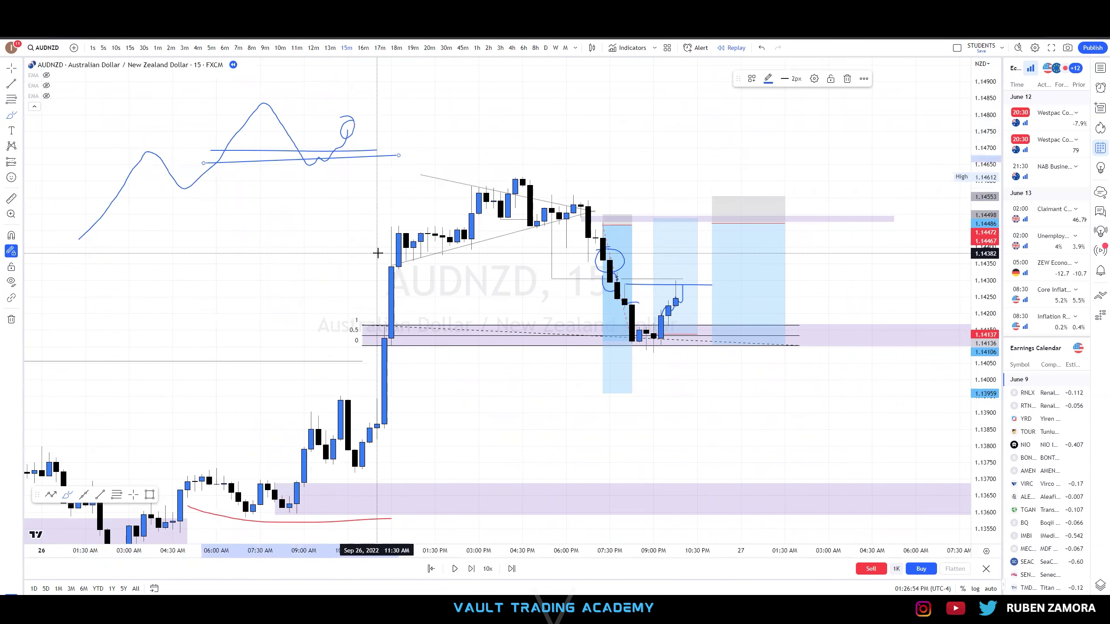
left_click_drag(228, 149, 232, 141)
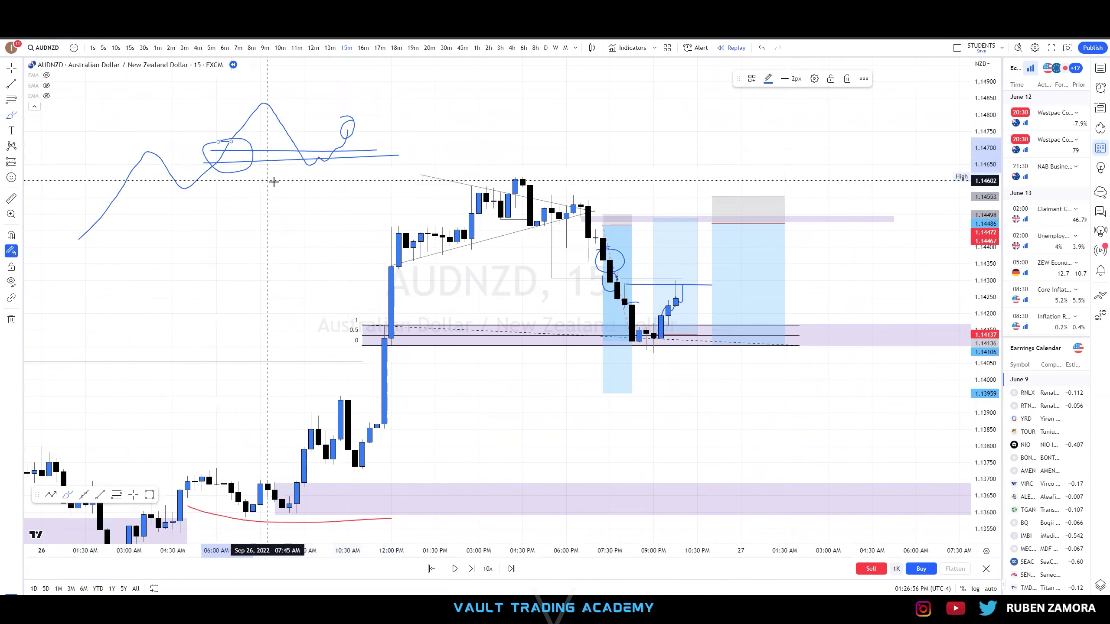
left_click_drag(409, 205, 124, 100)
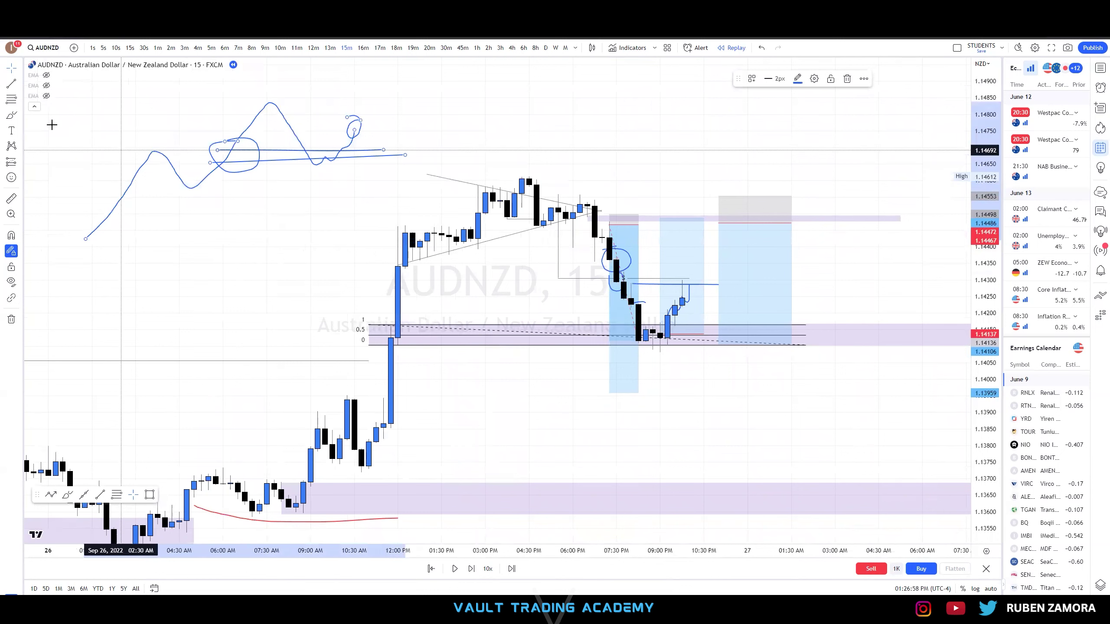
key("Delete")
Brush hand-drawn letters enclosed in a rounded box just below the demand zone, under the wider short position
mouse_move(727, 364)
left_mouse_down()
mouse_move(748, 363)
mouse_move(763, 402)
left_mouse_up()
mouse_move(769, 363)
left_mouse_down()
mouse_move(770, 396)
mouse_move(799, 399)
left_mouse_up()
left_click_drag(716, 377, 721, 362)
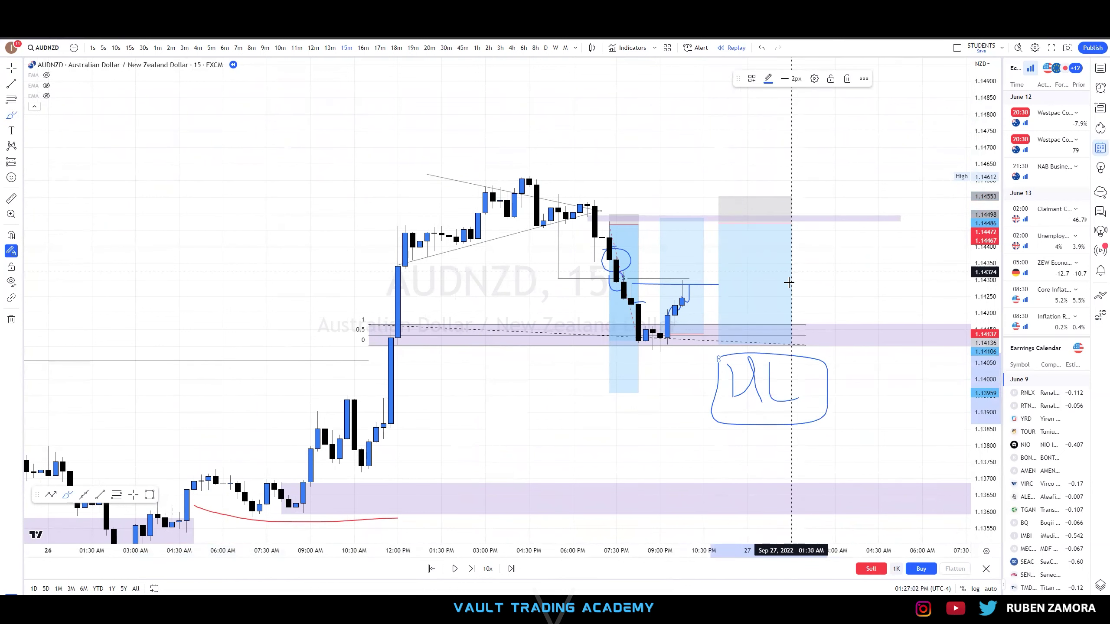
Brush a curve from the wider short position up to a circled hand-drawn label above supply, and undo all the new brush lettering
left_click_drag(793, 284, 872, 144)
left_click_drag(857, 107, 842, 153)
left_click_drag(851, 136, 893, 145)
mouse_move(895, 145)
left_mouse_down()
mouse_move(919, 137)
mouse_move(930, 155)
left_mouse_up()
mouse_move(852, 179)
left_mouse_down()
mouse_move(929, 166)
mouse_move(857, 176)
left_mouse_up()
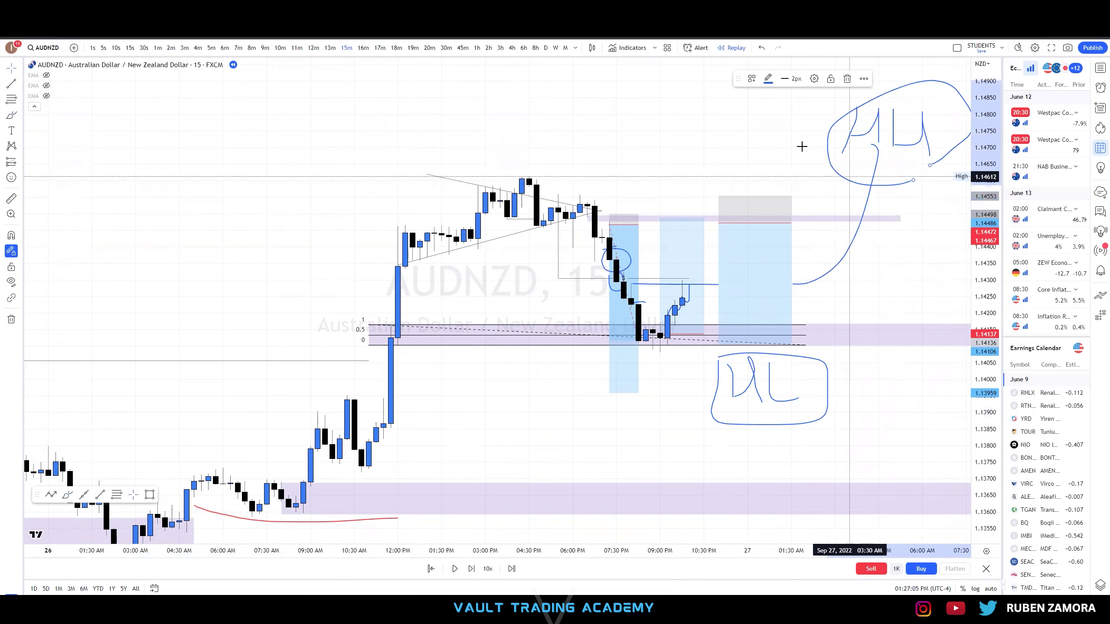
left_click(761, 49)
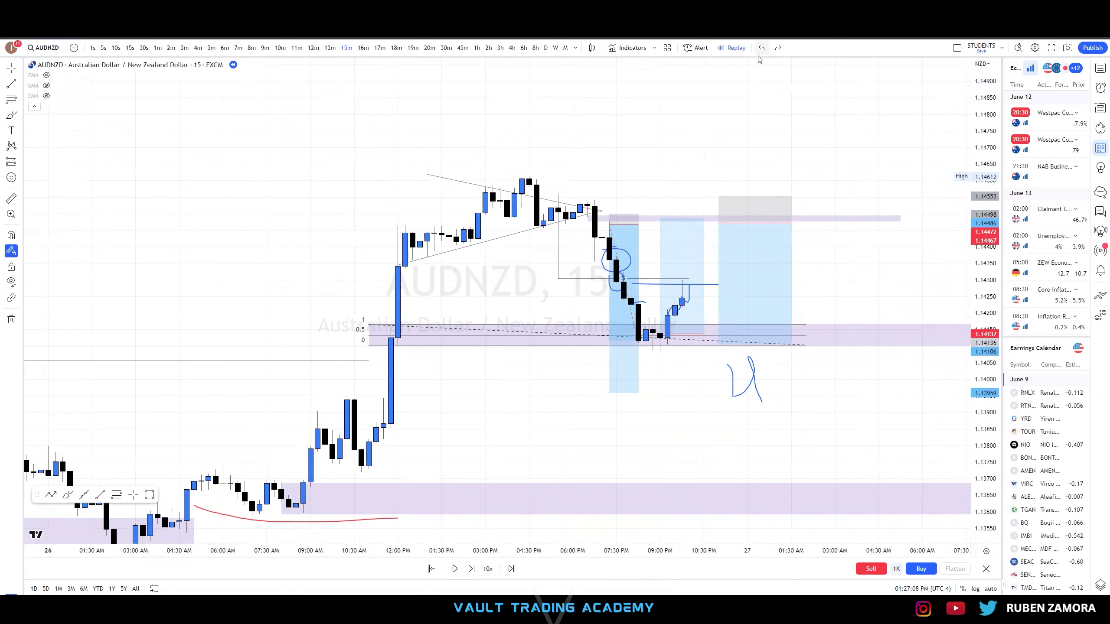
right_click(751, 154)
Advance the bar replay five 15-minute candles to 11:00 PM on September 26
left_click_drag(726, 137, 693, 144)
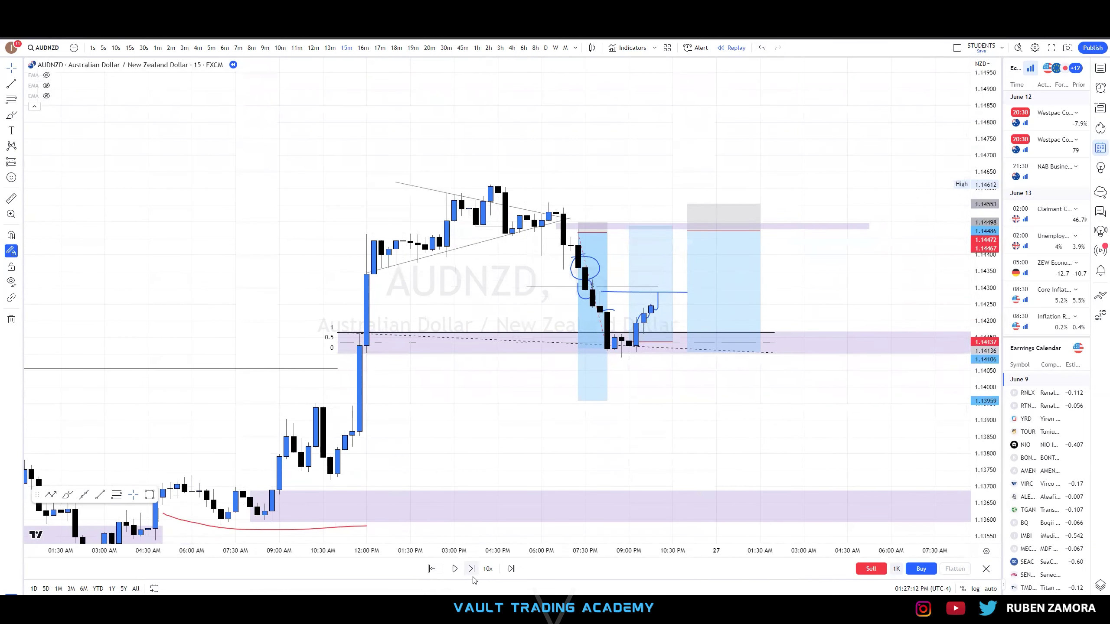
left_click(473, 577)
left_click(473, 577)
left_click(473, 576)
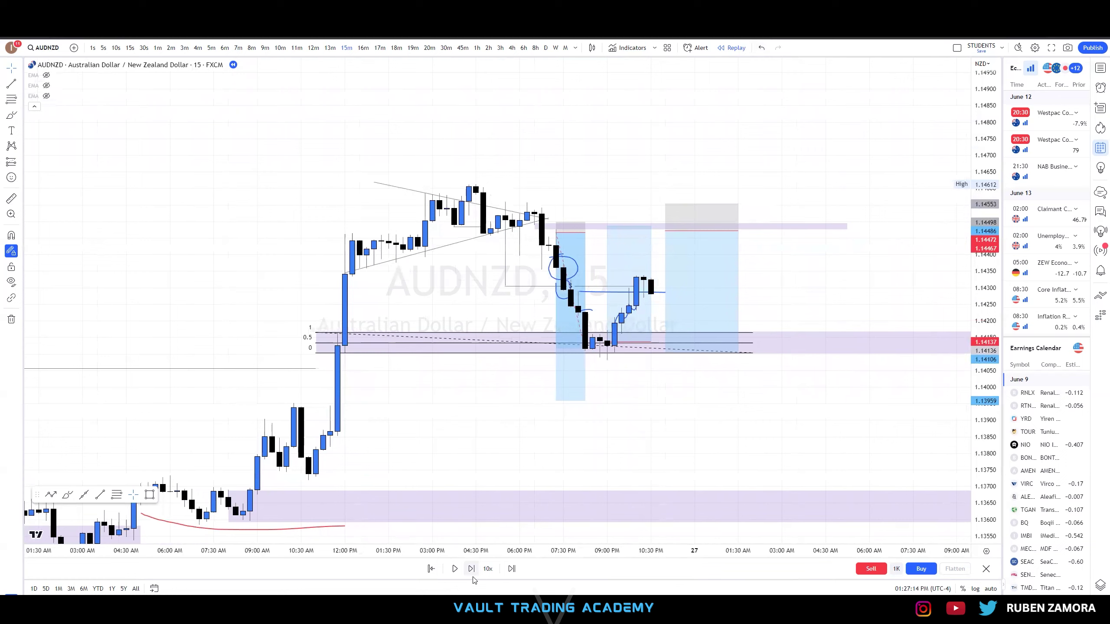
left_click(471, 570)
left_click(472, 569)
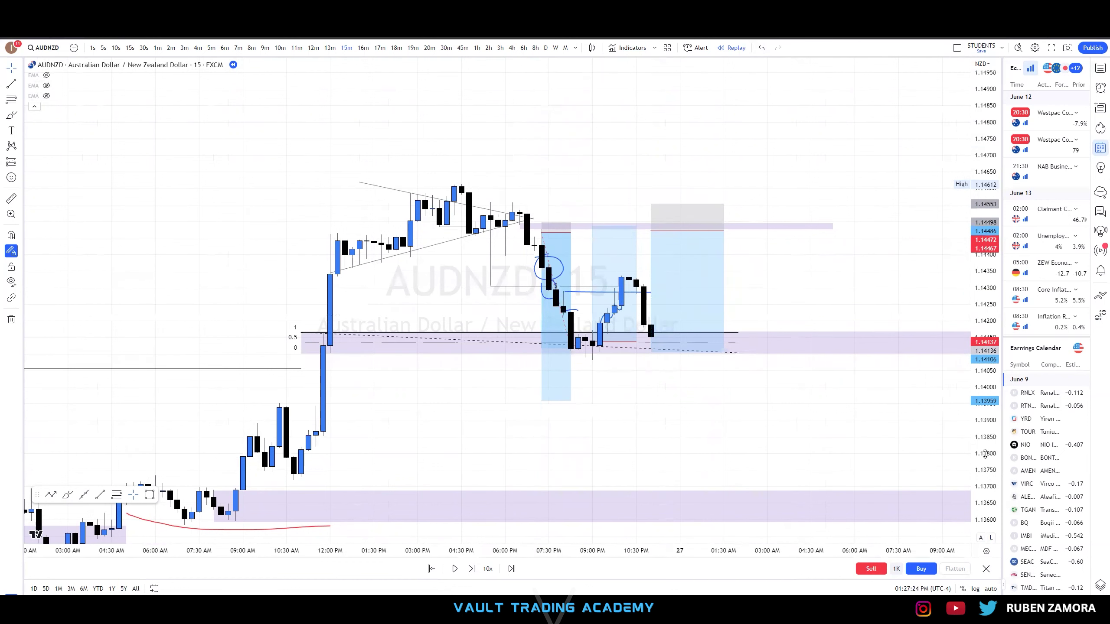
Compare the narrow and wider short positions' entries, stops and targets against the thin supply zone and the demand zone
scroll(667, 459, "up", 3)
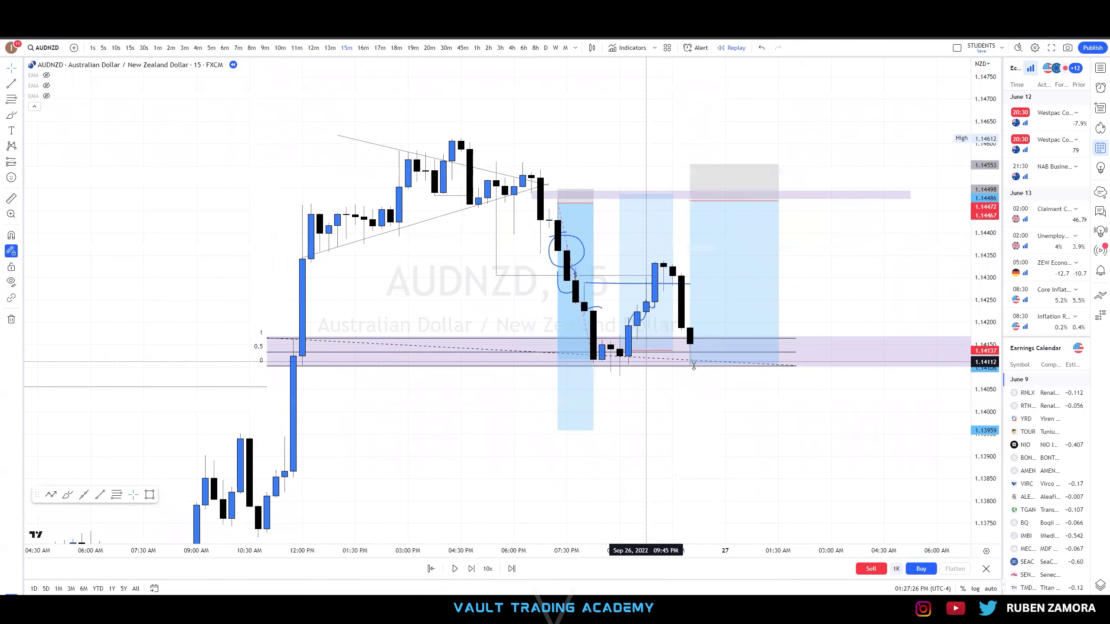
scroll(659, 350, "up", 1)
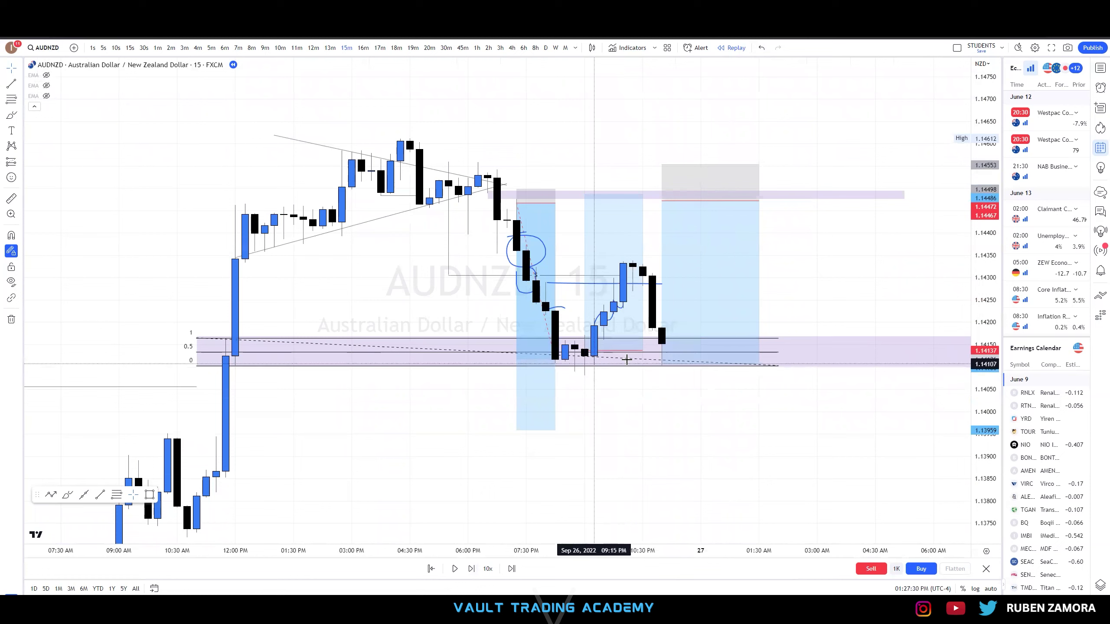
left_click(664, 361)
left_click(788, 196)
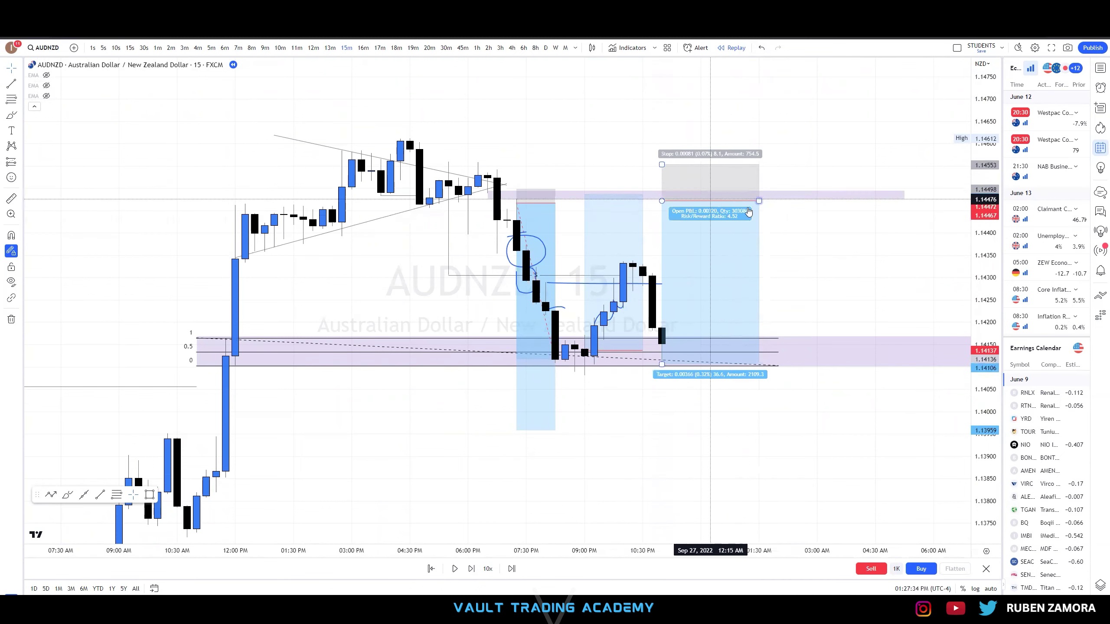
left_click(531, 245)
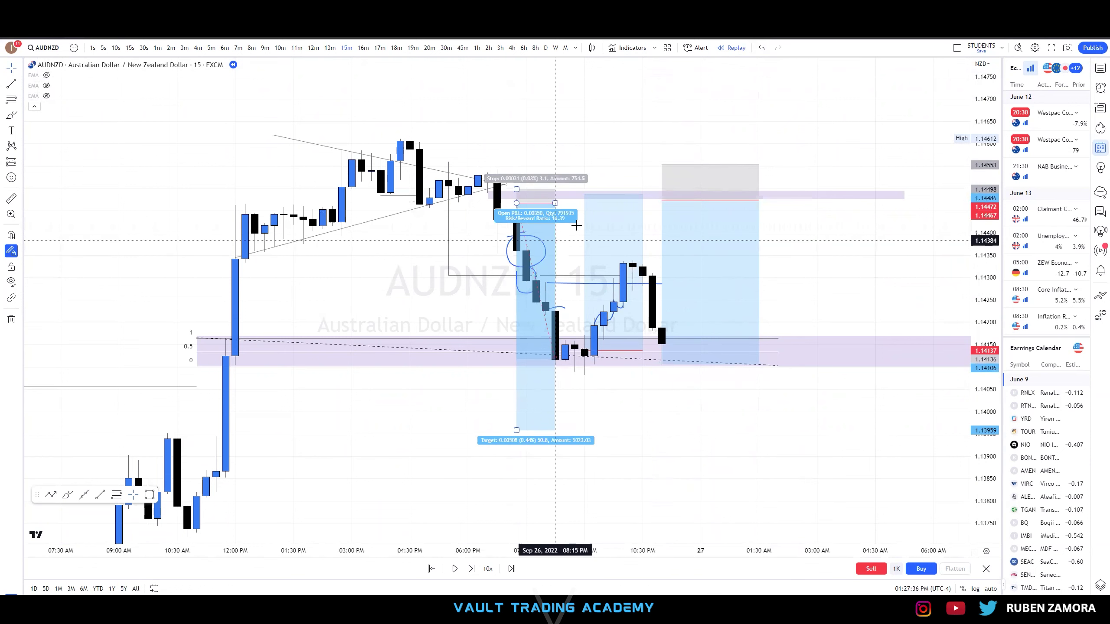
left_click(752, 209)
left_click(778, 223)
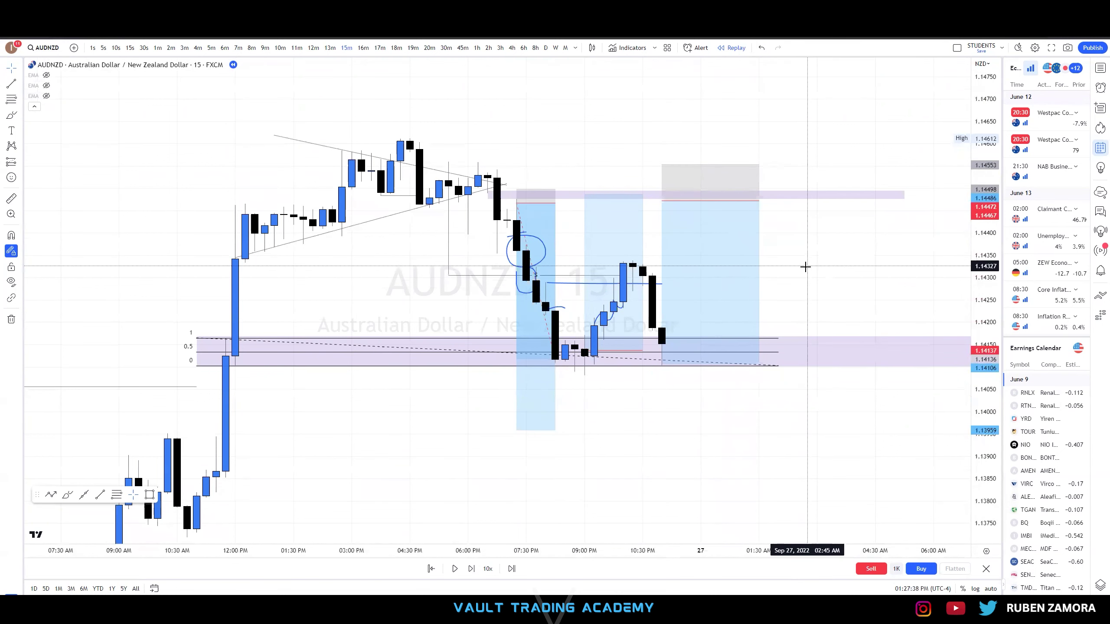
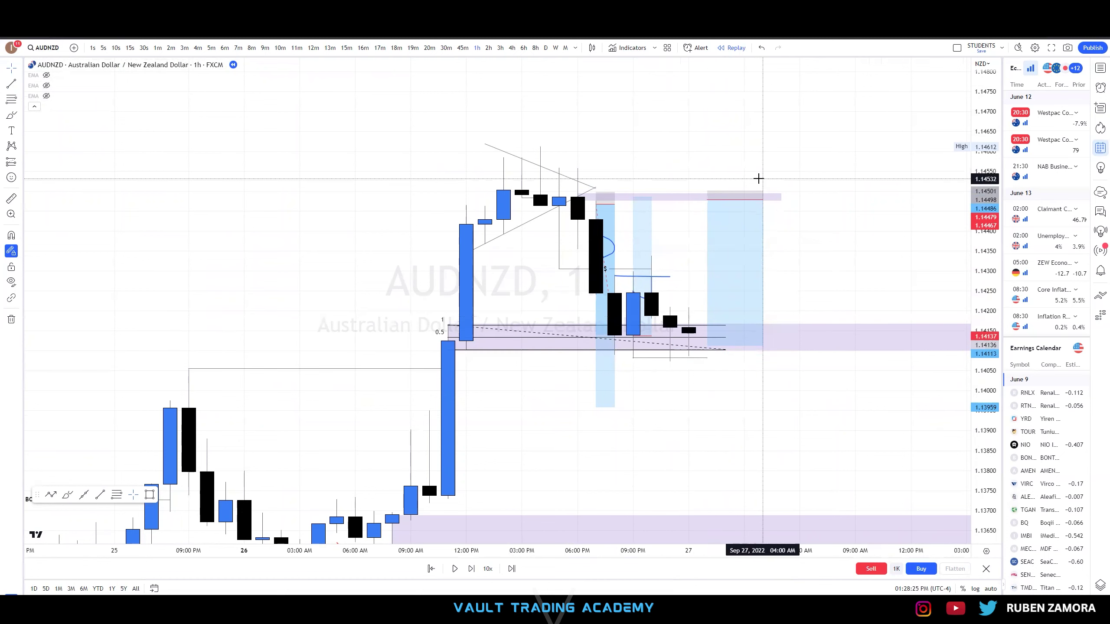
Examine the 1-hour candles in the demand zone and the short positions below the thin supply zone
left_click(726, 290)
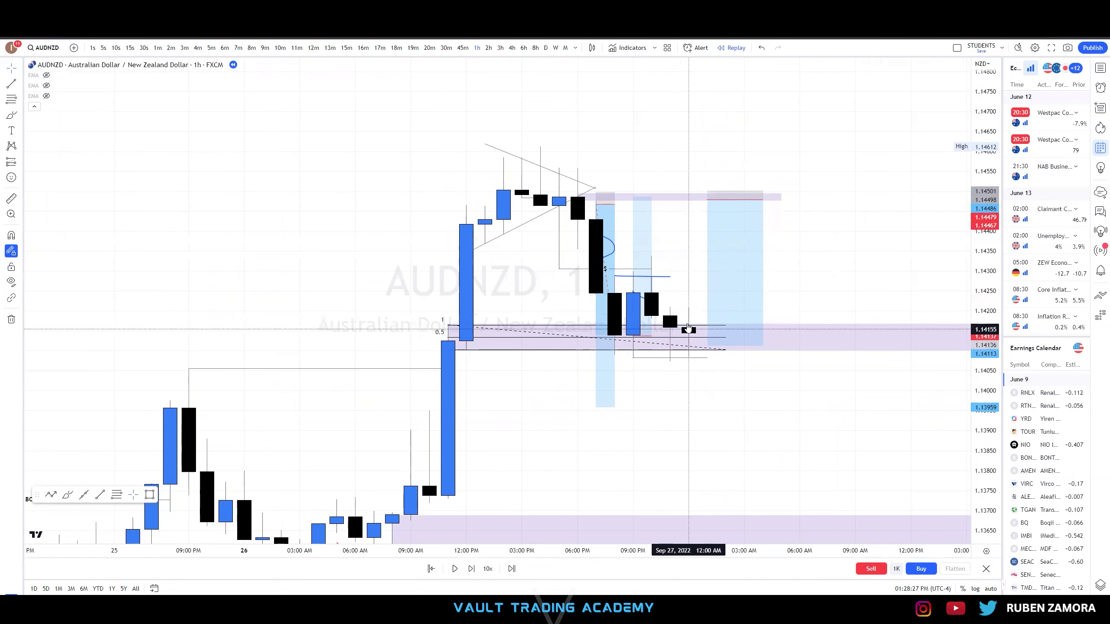
left_click(535, 151)
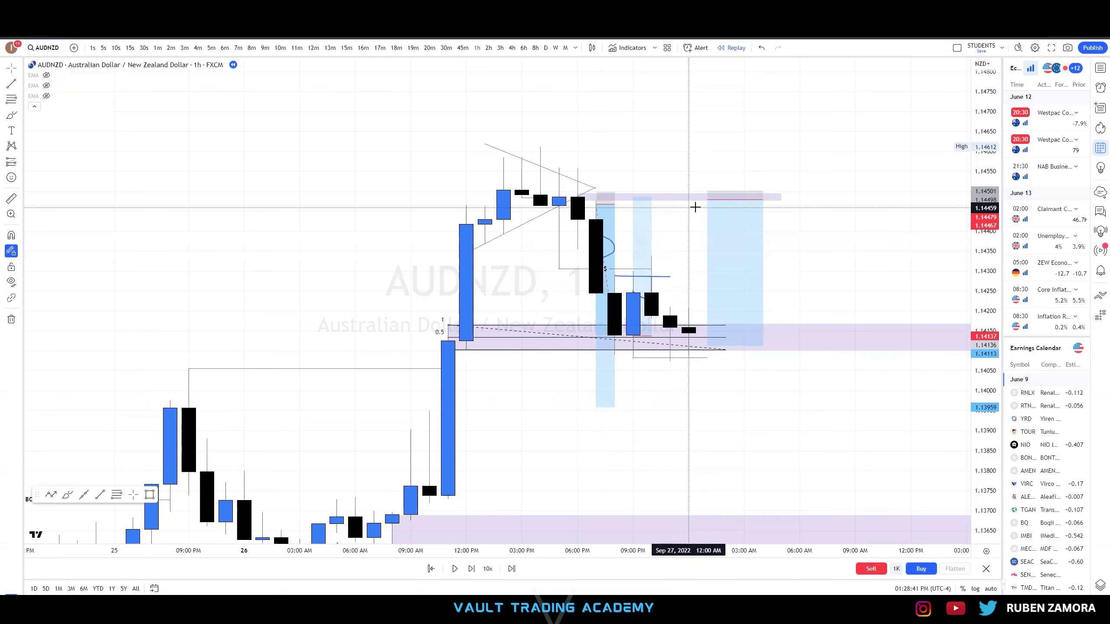
left_click_drag(985, 390, 985, 350)
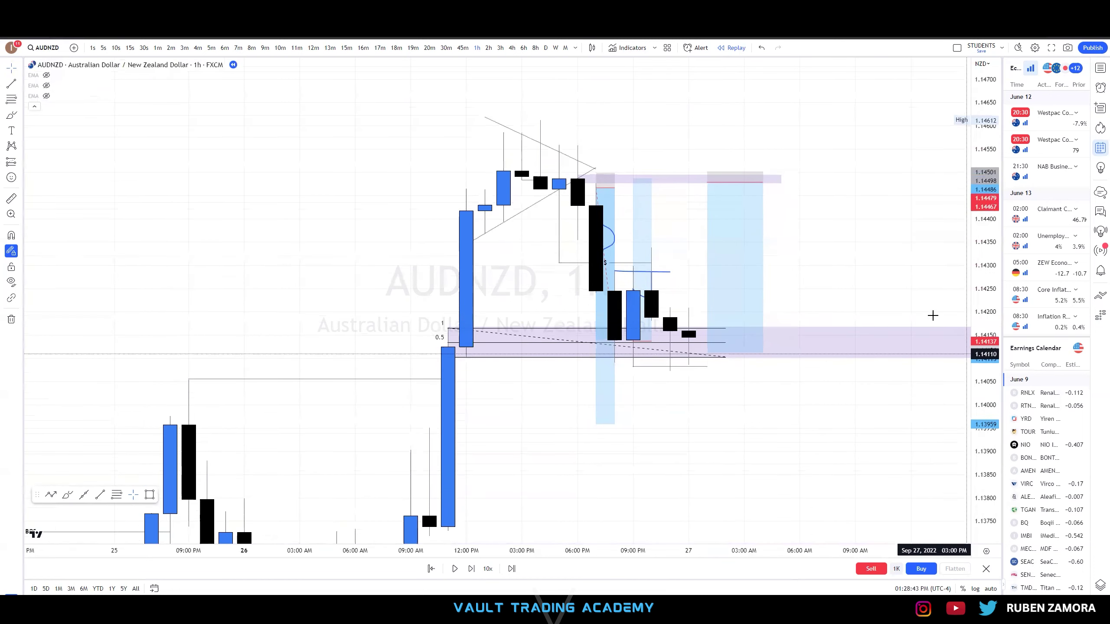
left_click_drag(947, 313, 952, 341)
left_click_drag(983, 378, 981, 326)
scroll(940, 323, "up", 2)
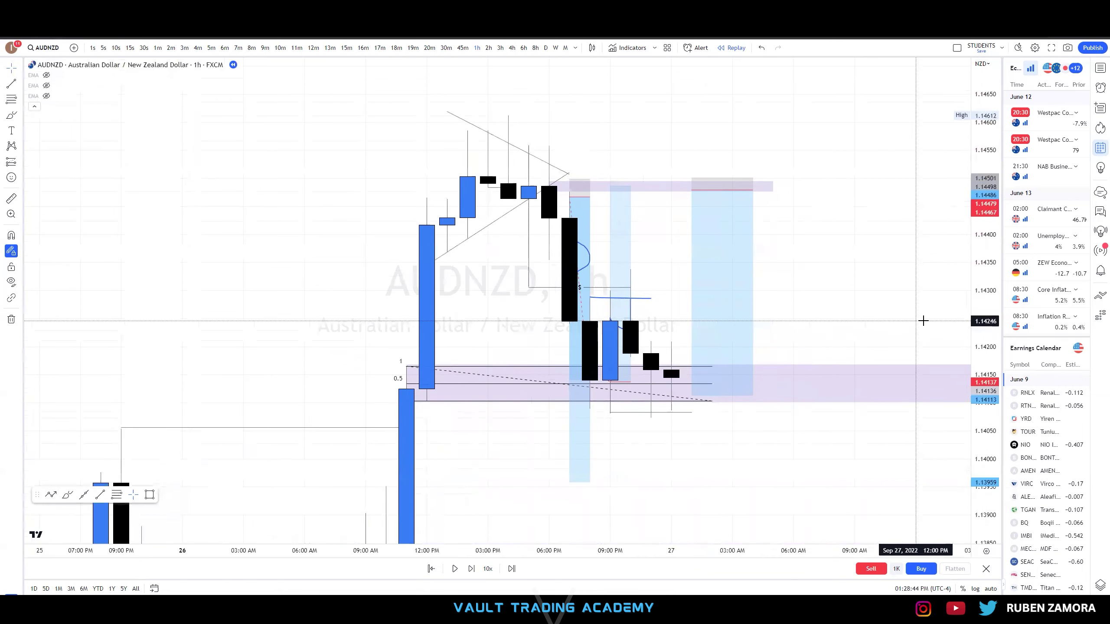
Switch the chart to the 15-minute timeframe and advance the bar replay six candles to 1:30 AM on September 27
left_click(347, 49)
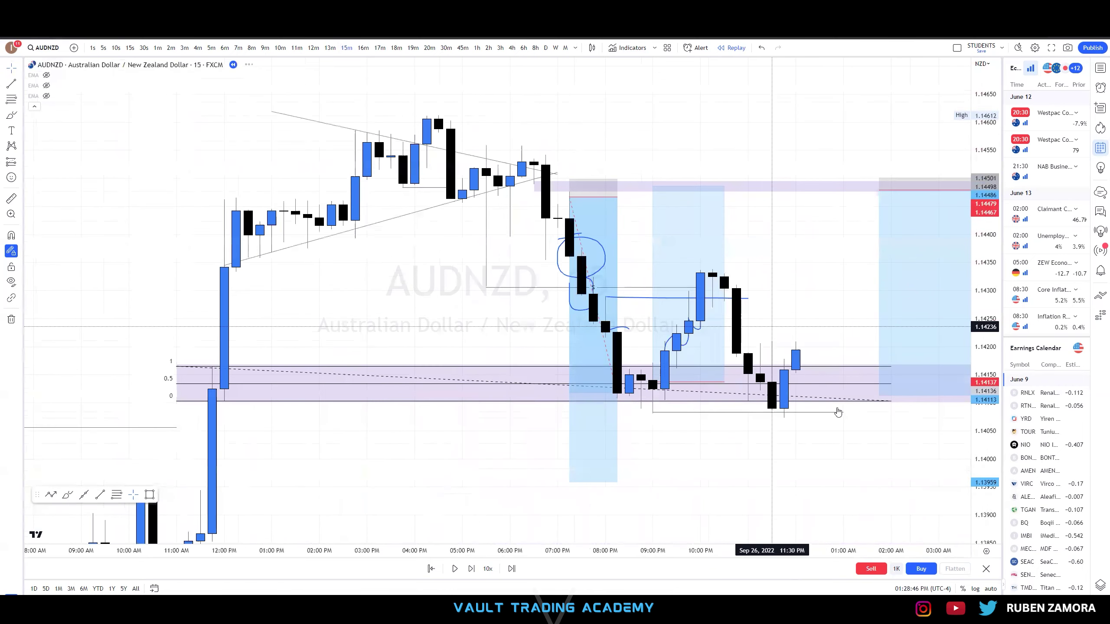
scroll(894, 508, "up", 1)
left_click_drag(894, 508, 751, 484)
left_click_drag(987, 447, 986, 489)
scroll(872, 457, "down", 1)
left_click_drag(660, 317, 595, 340)
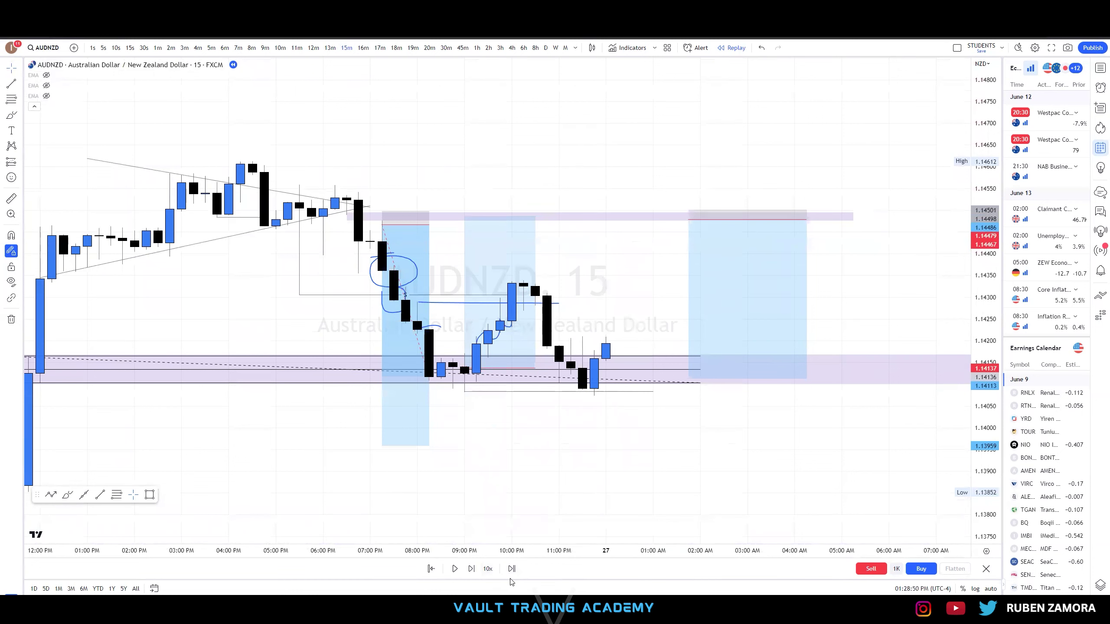
left_click(476, 569)
left_click(477, 569)
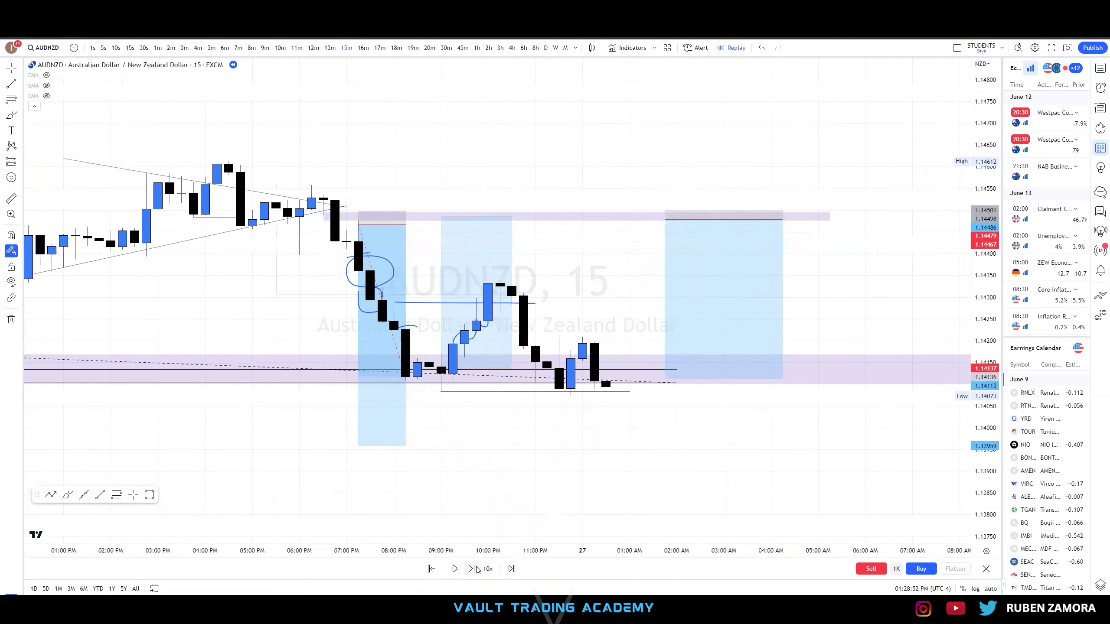
left_click(476, 570)
left_click(476, 569)
left_click(476, 569)
left_click(476, 569)
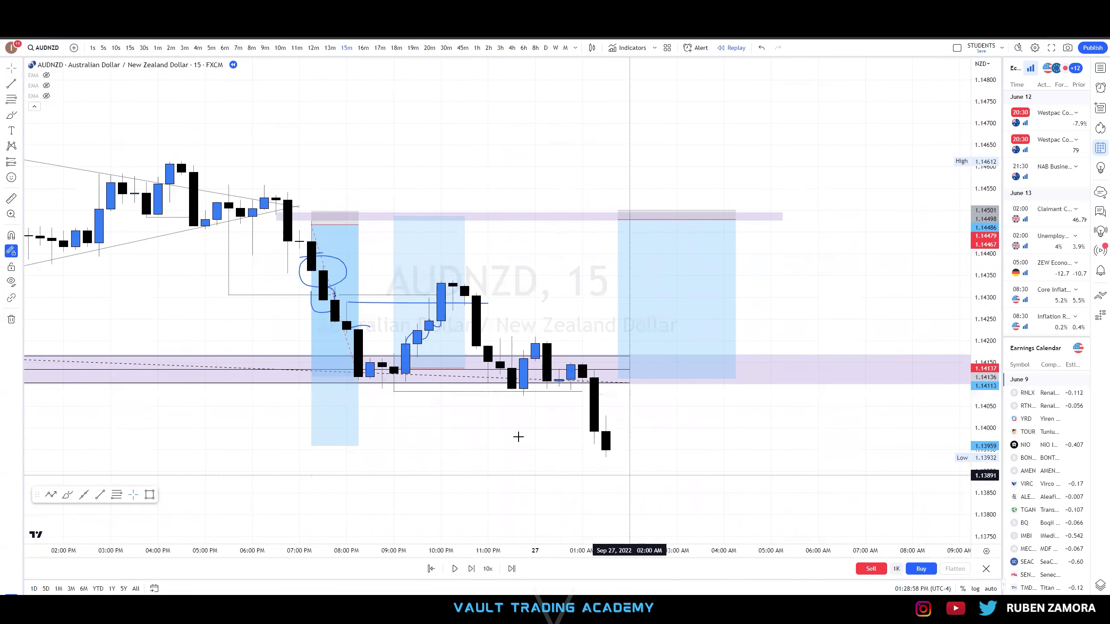
Raise the narrow short position's target to 1.14126 inside the demand zone and delete the long position
scroll(508, 414, "down", 3)
left_click(470, 430)
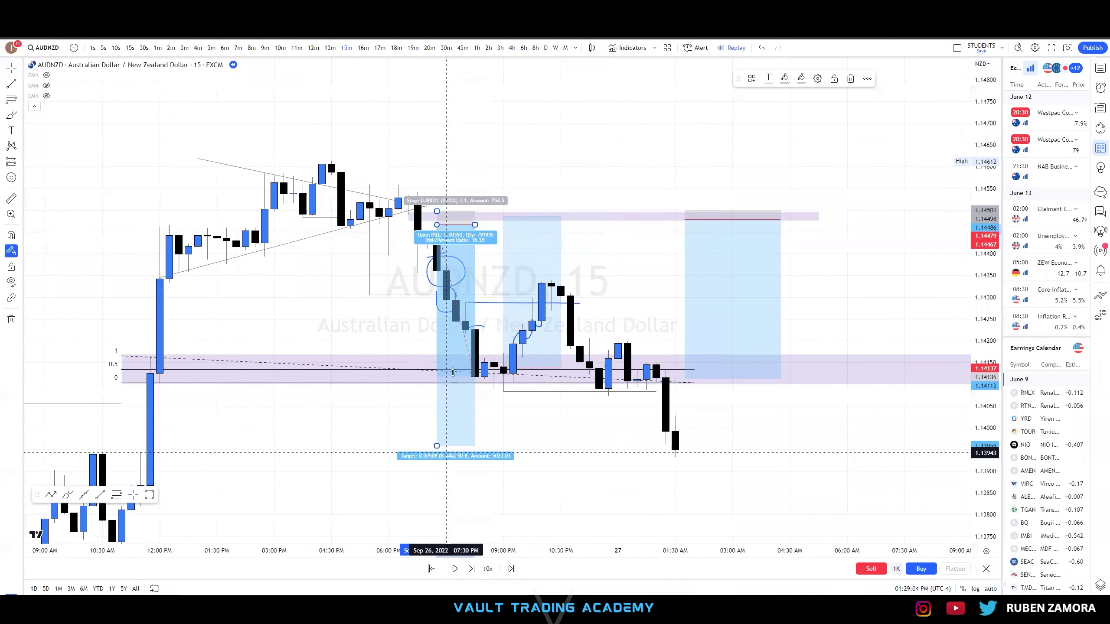
left_click_drag(452, 372, 453, 373)
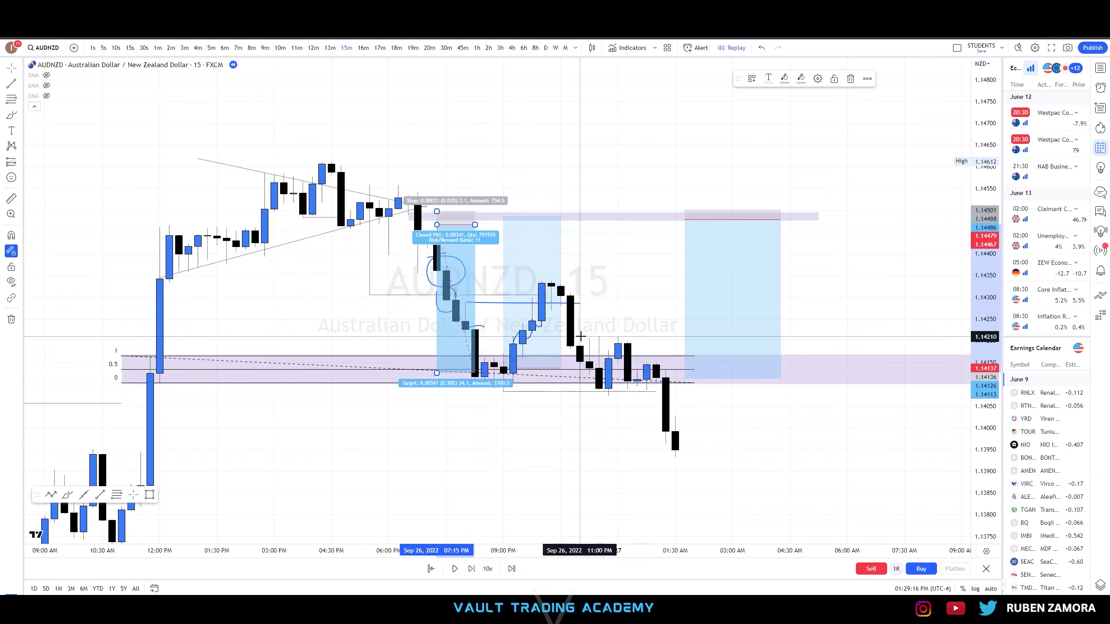
left_click(550, 316)
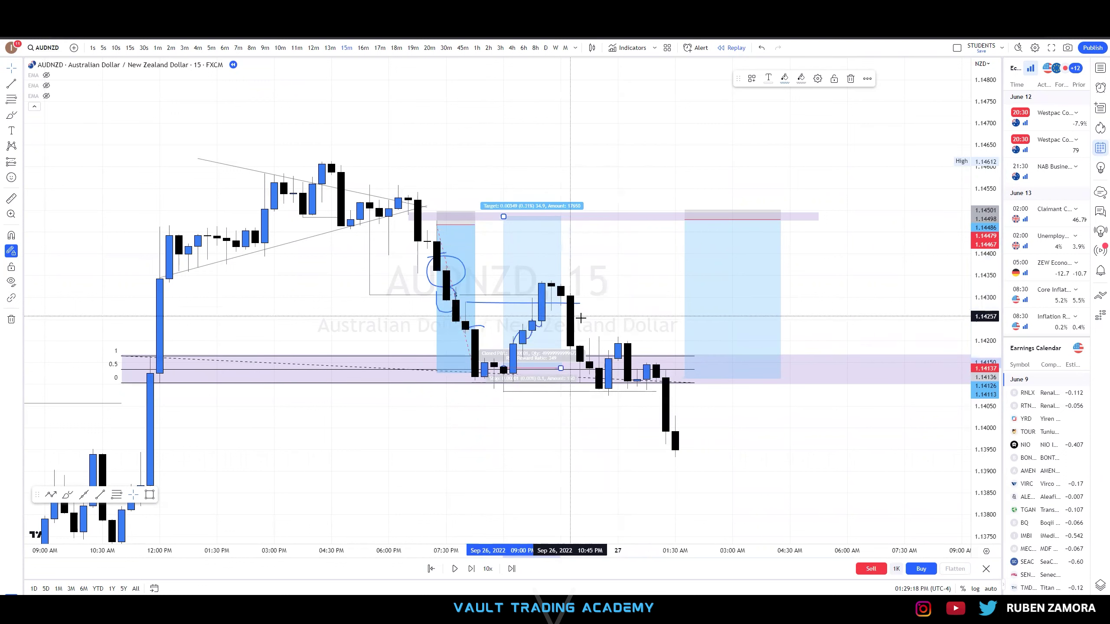
key("Delete")
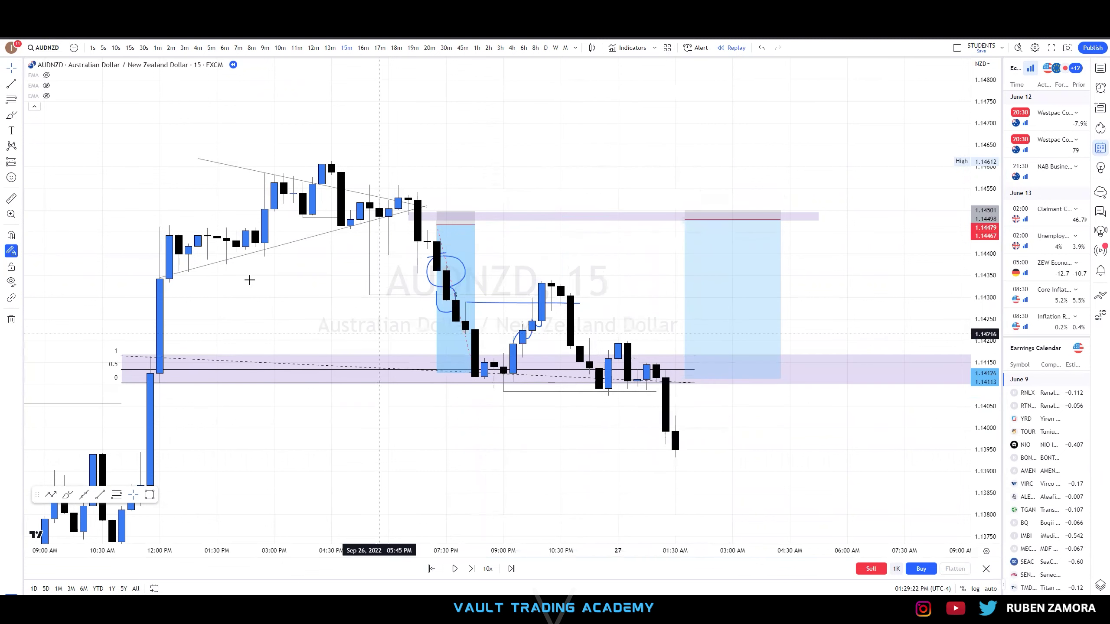
Draw a supply rectangle from the 10:15 PM candle to 5:30 AM, spanning 1.14268 to 1.14334
left_click(51, 151)
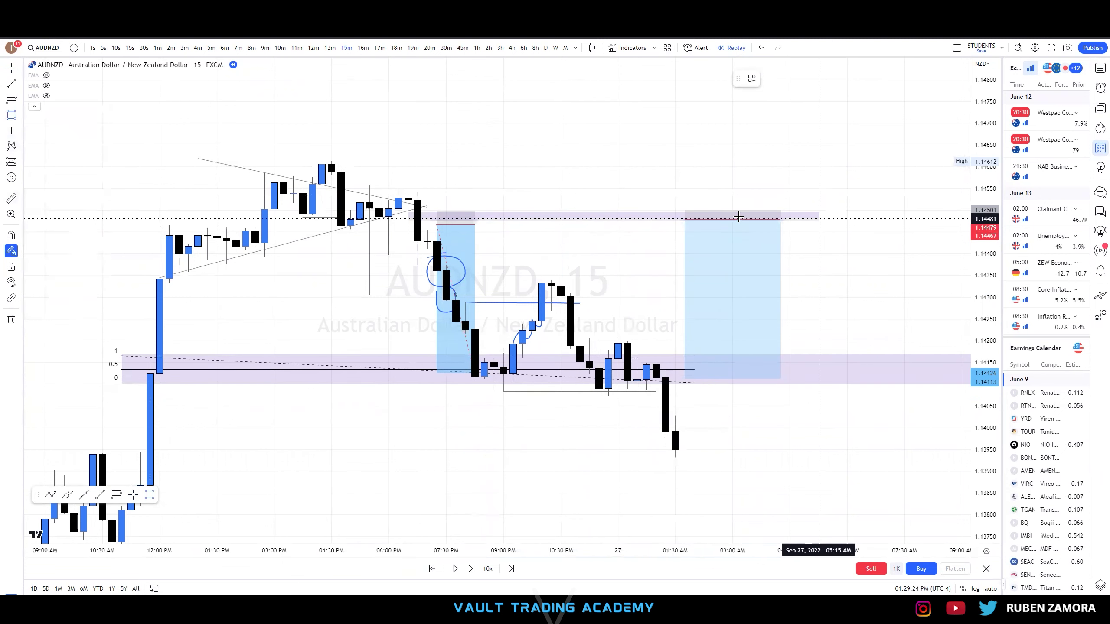
left_click(551, 308)
left_click(828, 278)
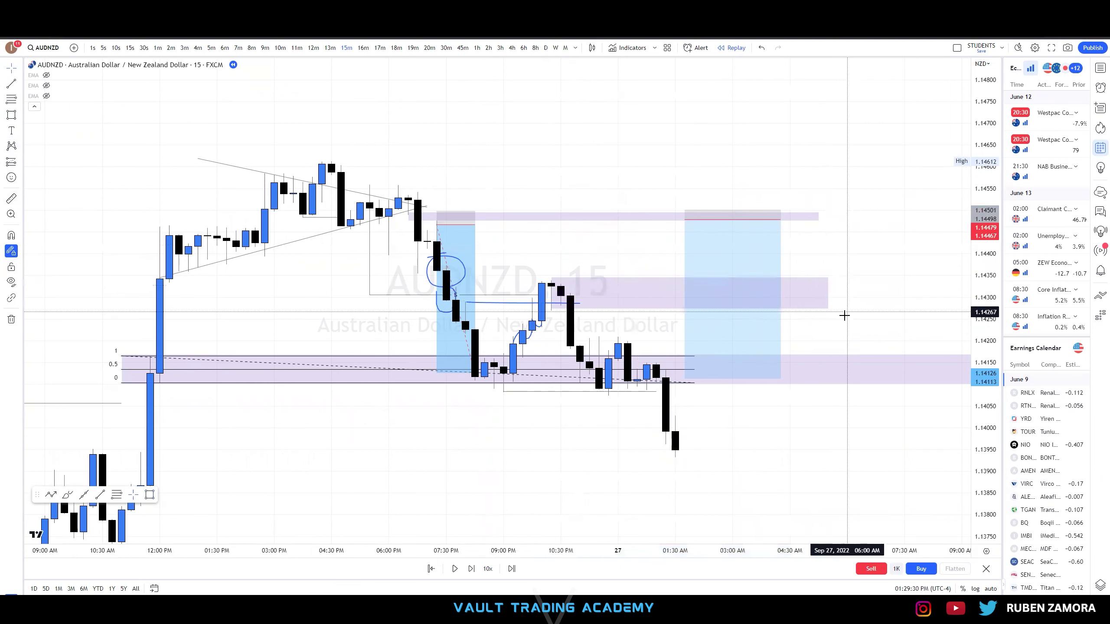
left_click(552, 309)
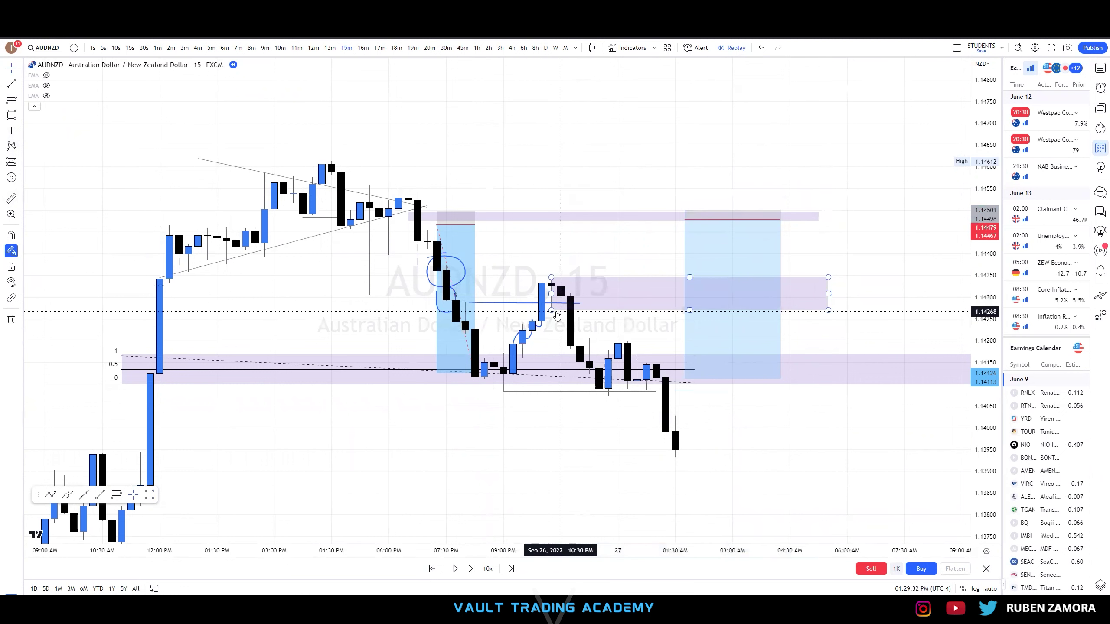
left_click_drag(550, 311, 550, 312)
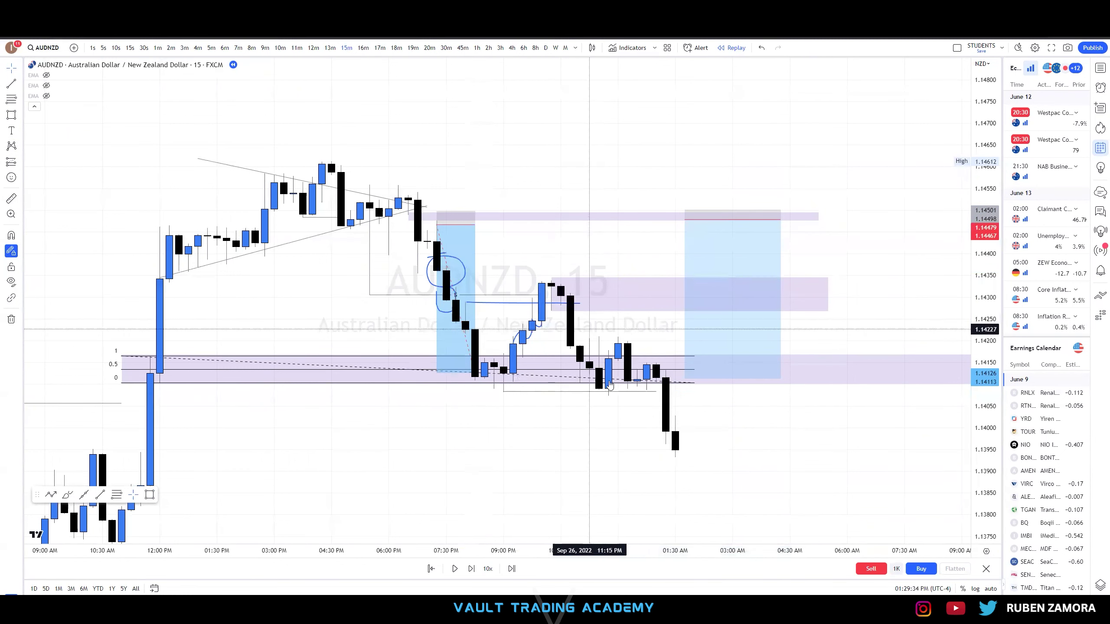
left_click_drag(581, 451, 581, 448)
left_click(550, 284)
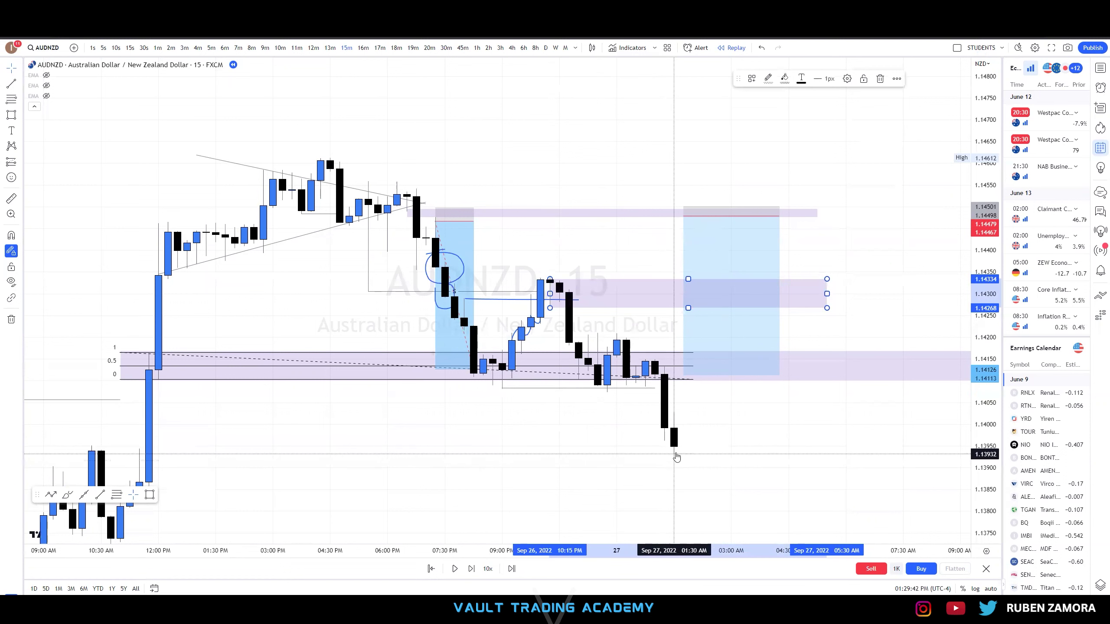
Extend the new supply rectangle back to the 10:00 PM candle and draw a Fib retracement across it from 1.14228 to about 1.14336
left_click_drag(550, 311, 541, 327)
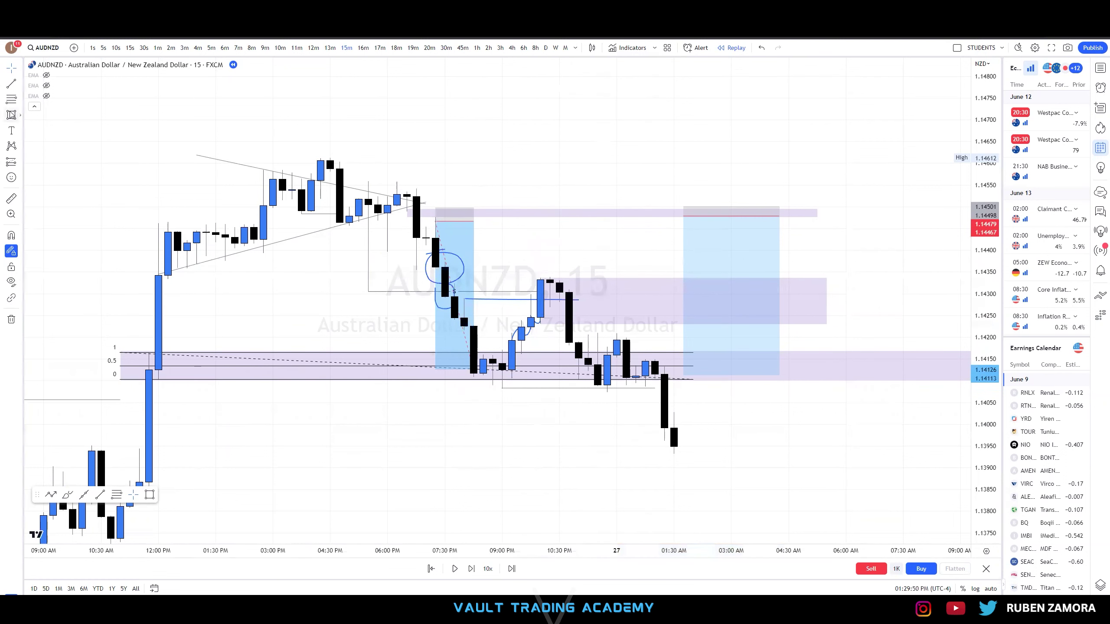
left_click(536, 324)
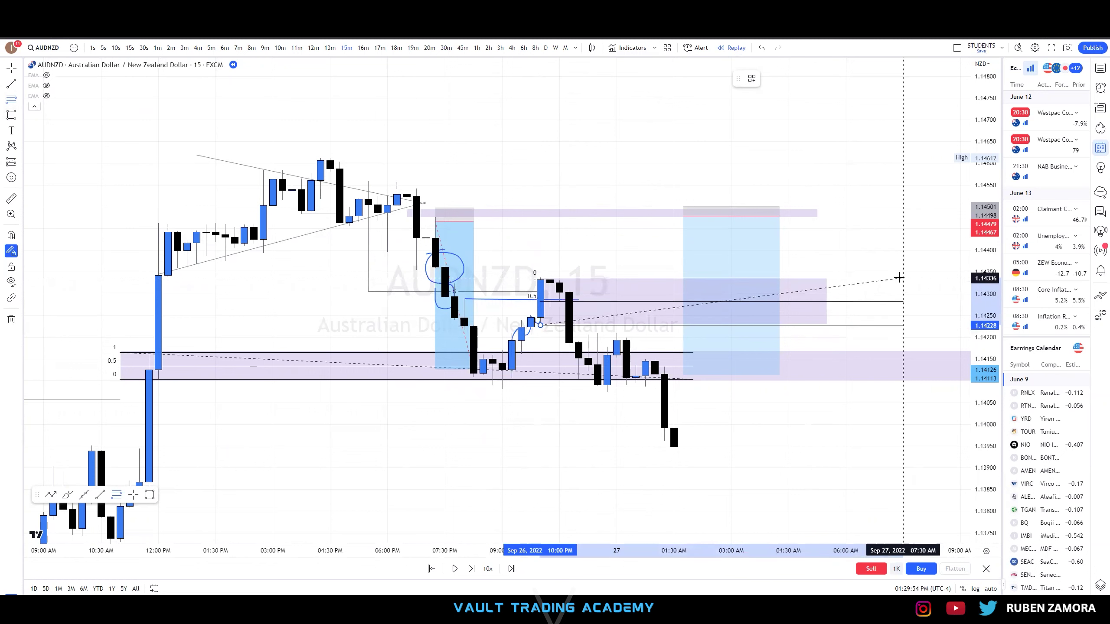
left_click(898, 276)
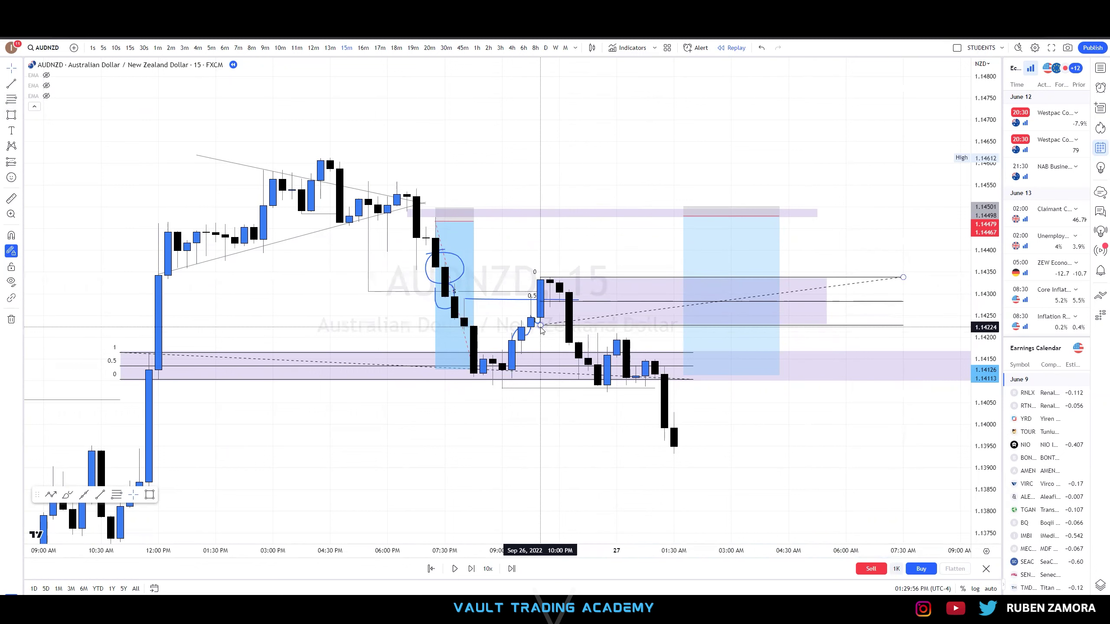
Move the wide short position aside and place a clone of it with its entry at 1.14283 and stop at 1.14346
left_click_drag(741, 292, 812, 240)
right_click(798, 285)
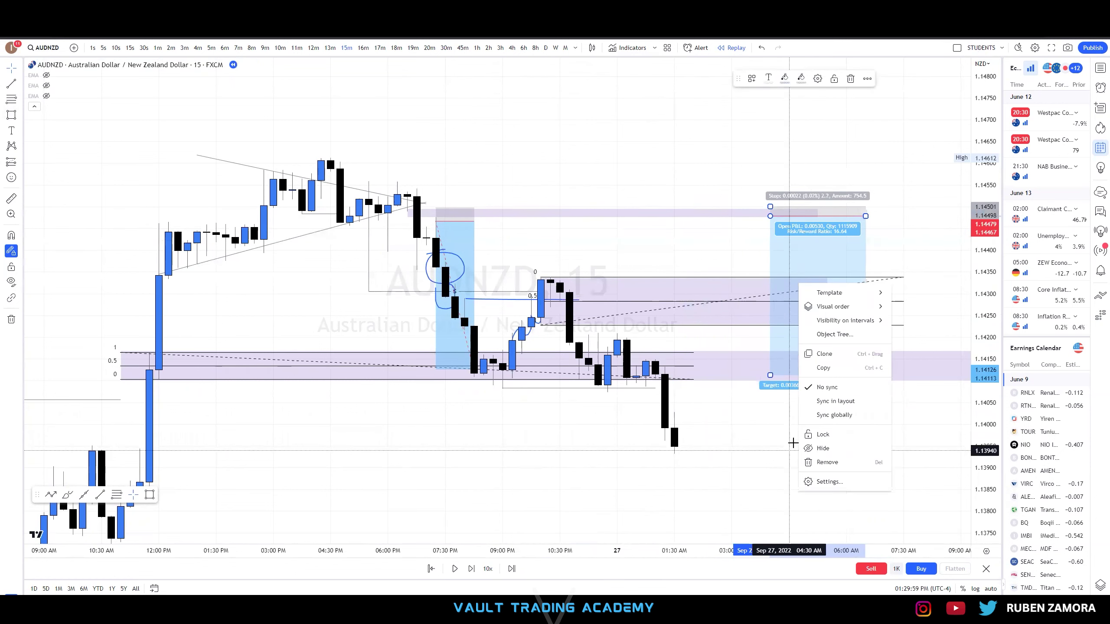
left_click(821, 355)
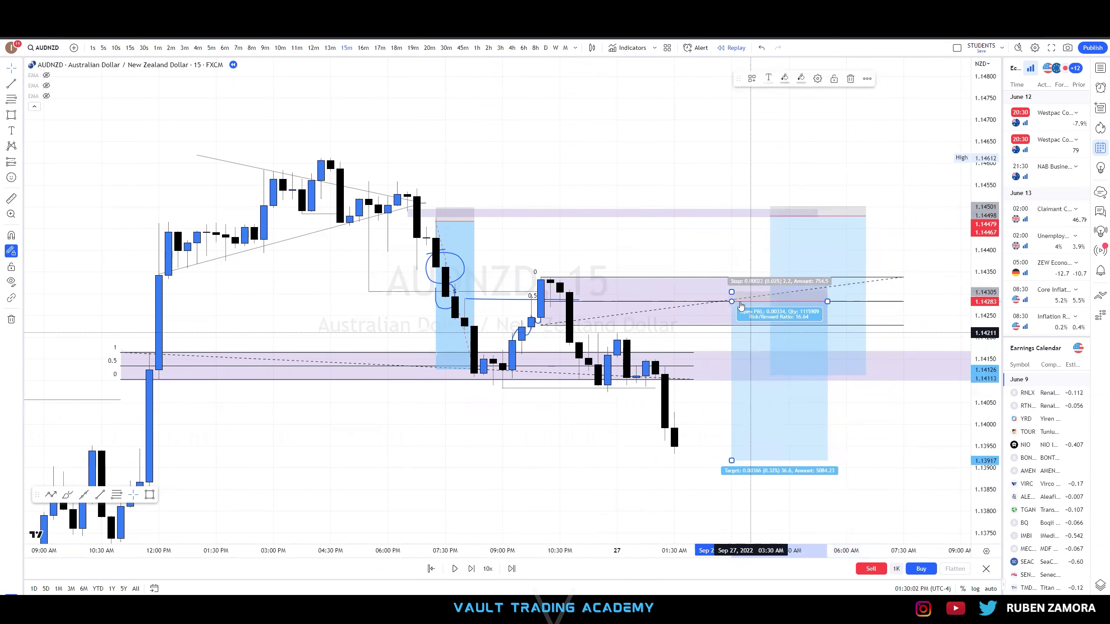
left_click(733, 290)
left_click_drag(731, 290, 742, 264)
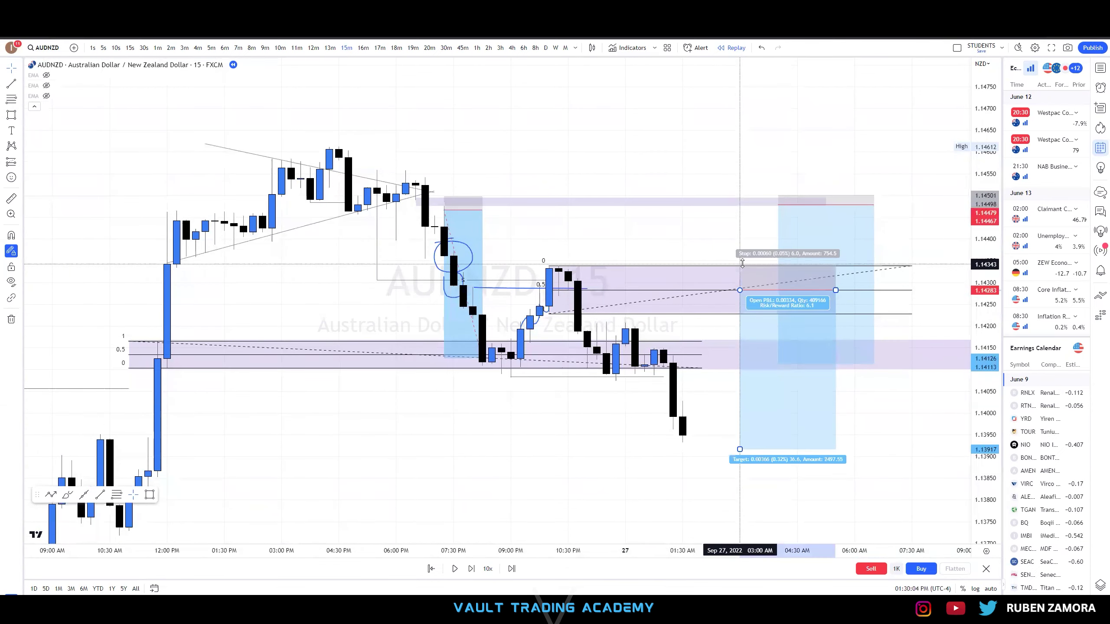
Adjust the starting corner of the lower demand rectangle to 8:00 AM at 1.13684 and delete the red curve beneath it
scroll(714, 426, "down", 4)
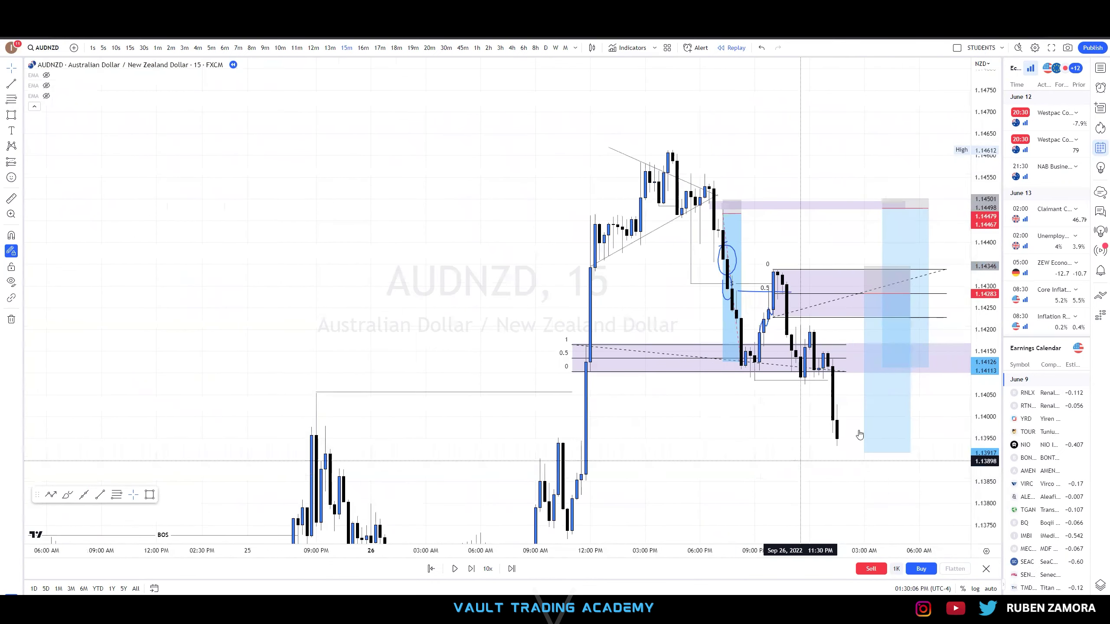
scroll(795, 430, "up", 1)
left_click_drag(796, 430, 730, 410)
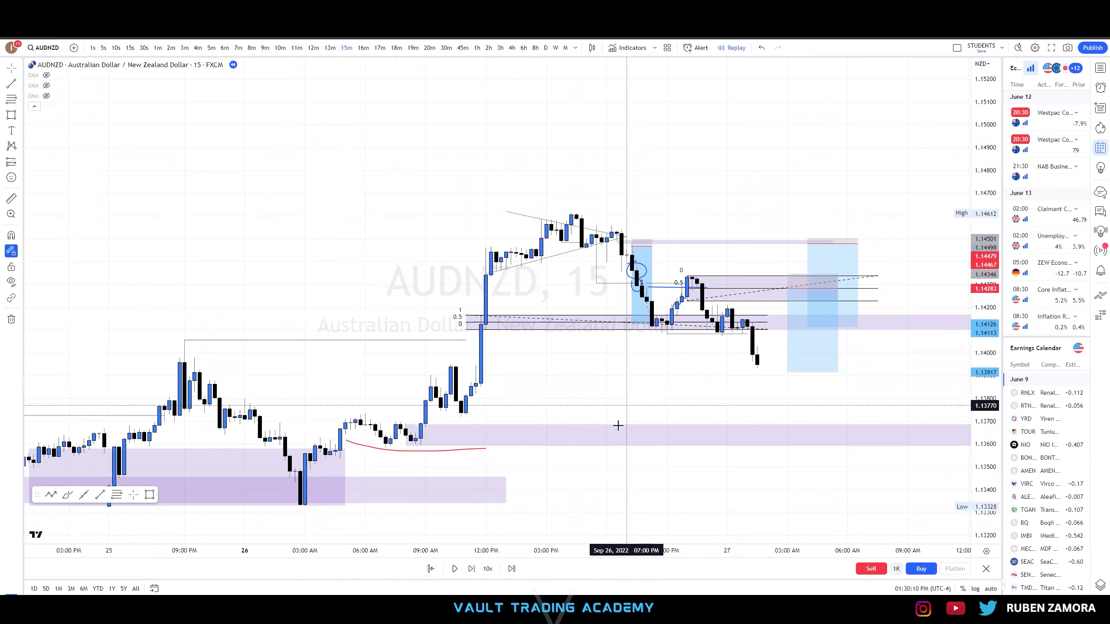
left_click(410, 431)
left_click_drag(409, 431, 407, 426)
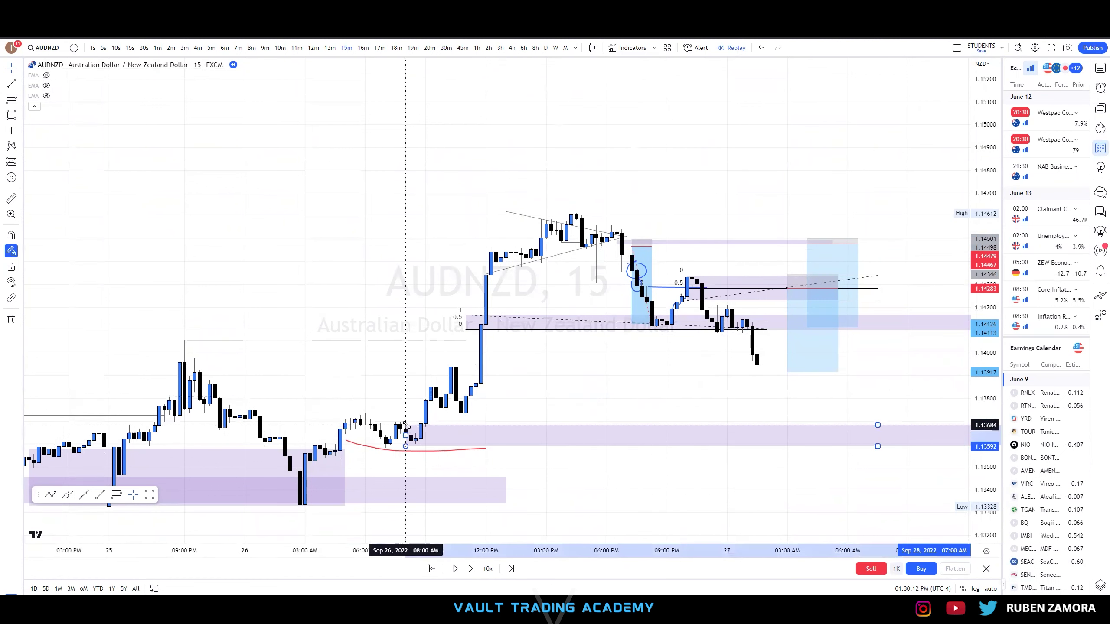
left_click(665, 489)
scroll(667, 490, "down", 4)
left_click_drag(766, 495, 665, 491)
left_click(499, 448)
key("Delete")
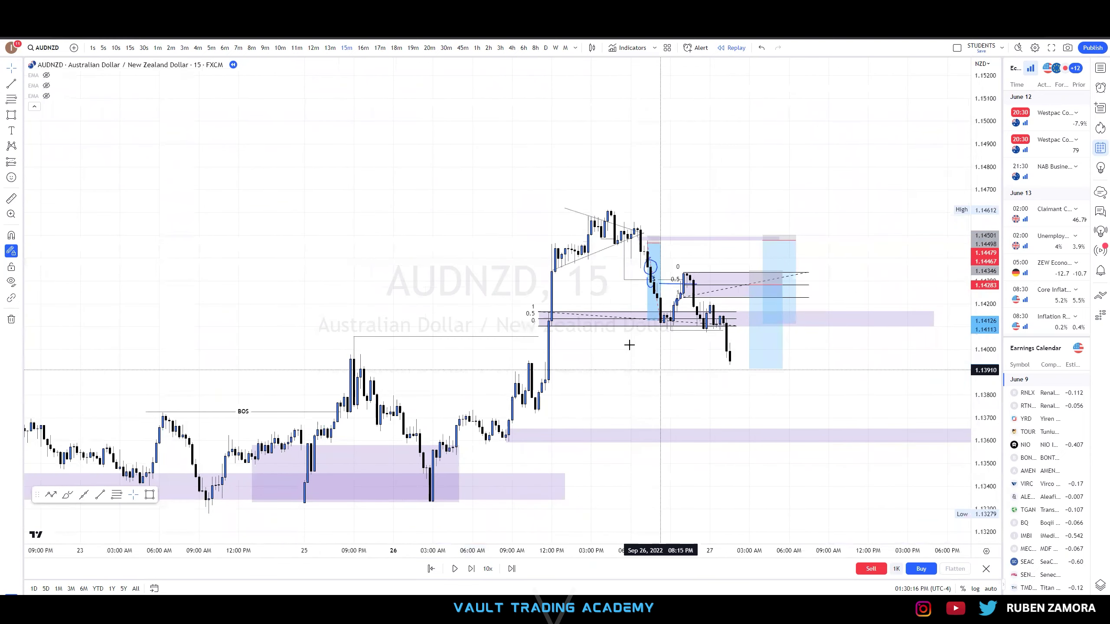
Draw two descending trend lines enclosing the decline, starting at 3:45 PM from 1.14674 and at 12:00 PM from 1.14355
left_click(12, 84)
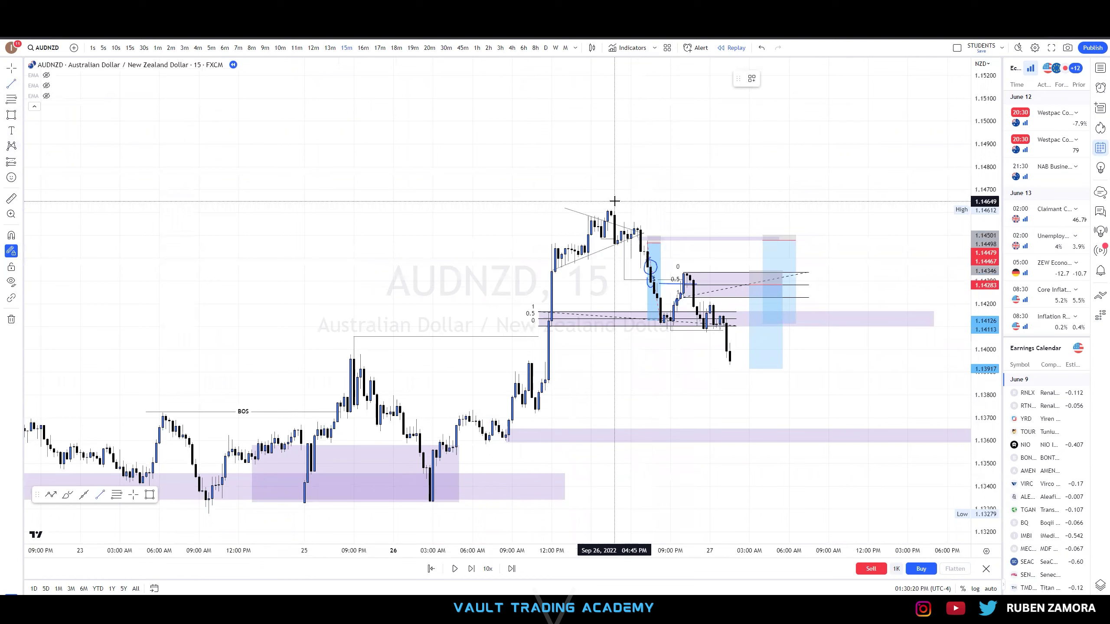
left_click(602, 195)
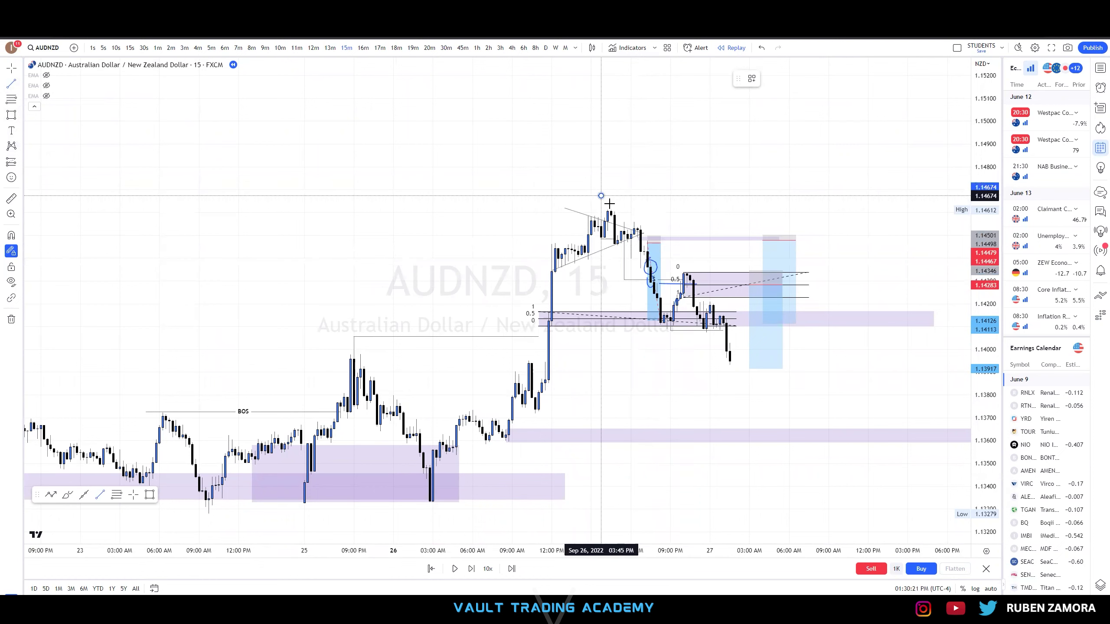
left_click(776, 356)
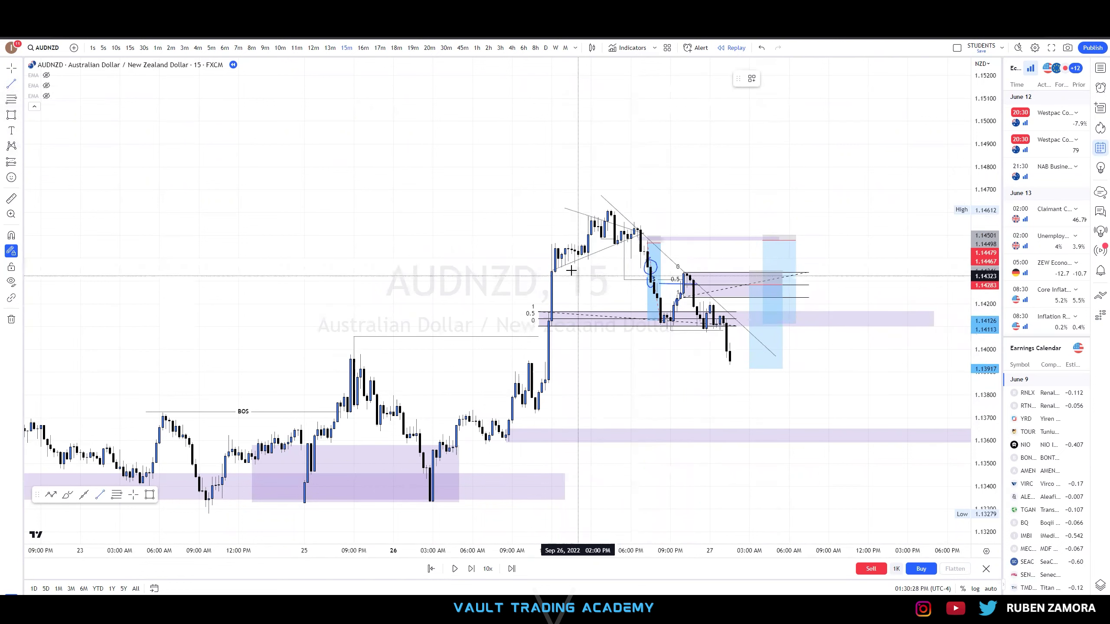
left_click(552, 268)
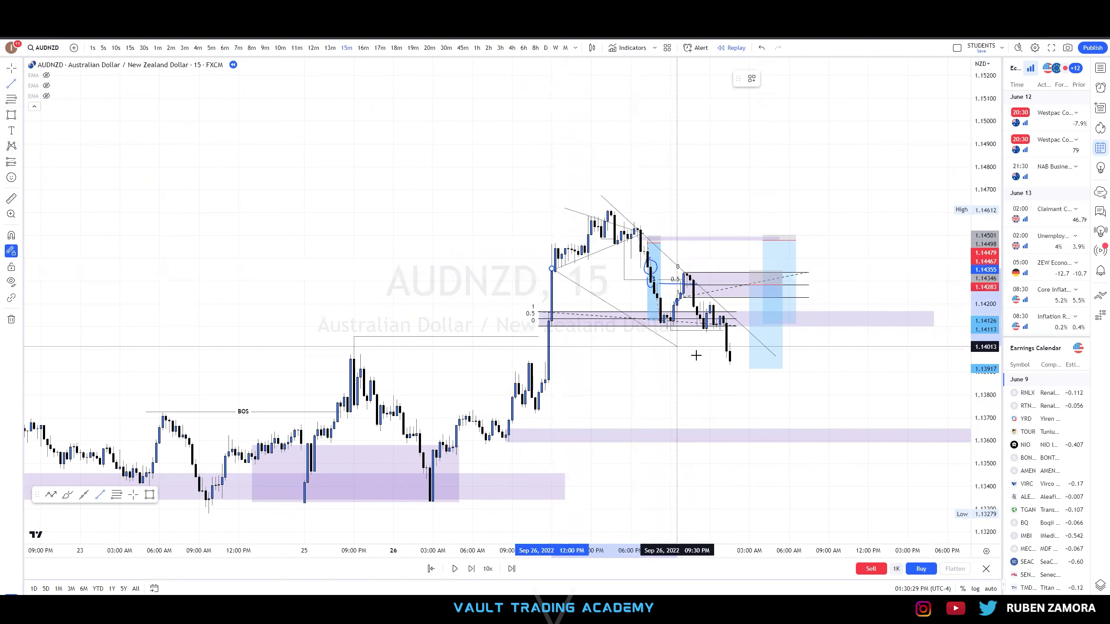
left_click(769, 386)
Brush a projected path rising into the new supply zone and dropping towards the lower demand zone, with the end circled
left_click(56, 116)
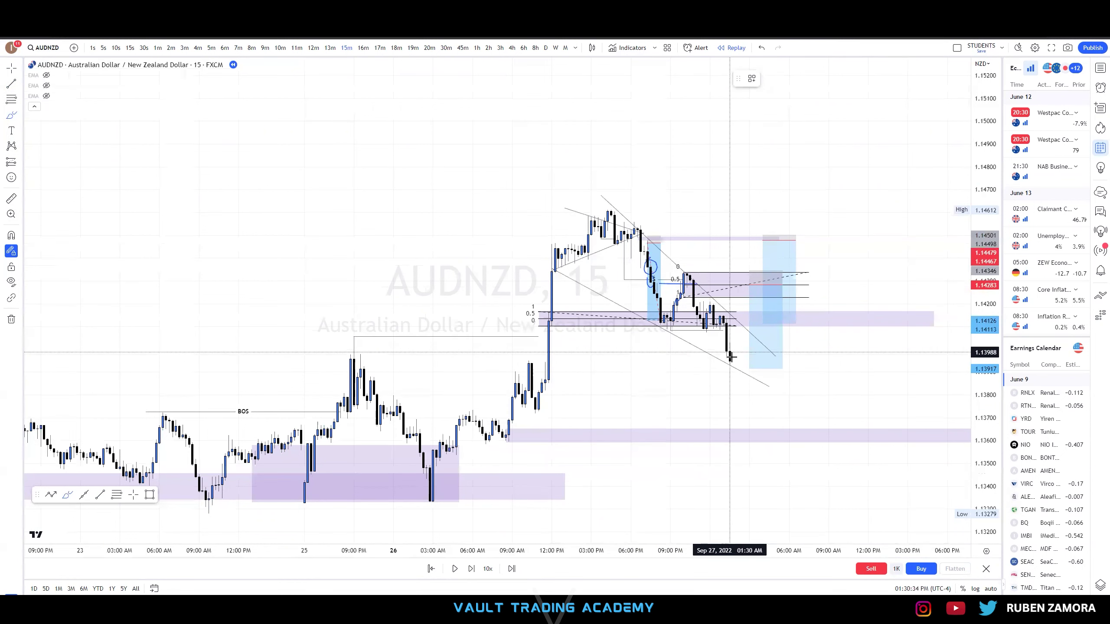
left_click_drag(758, 333, 781, 280)
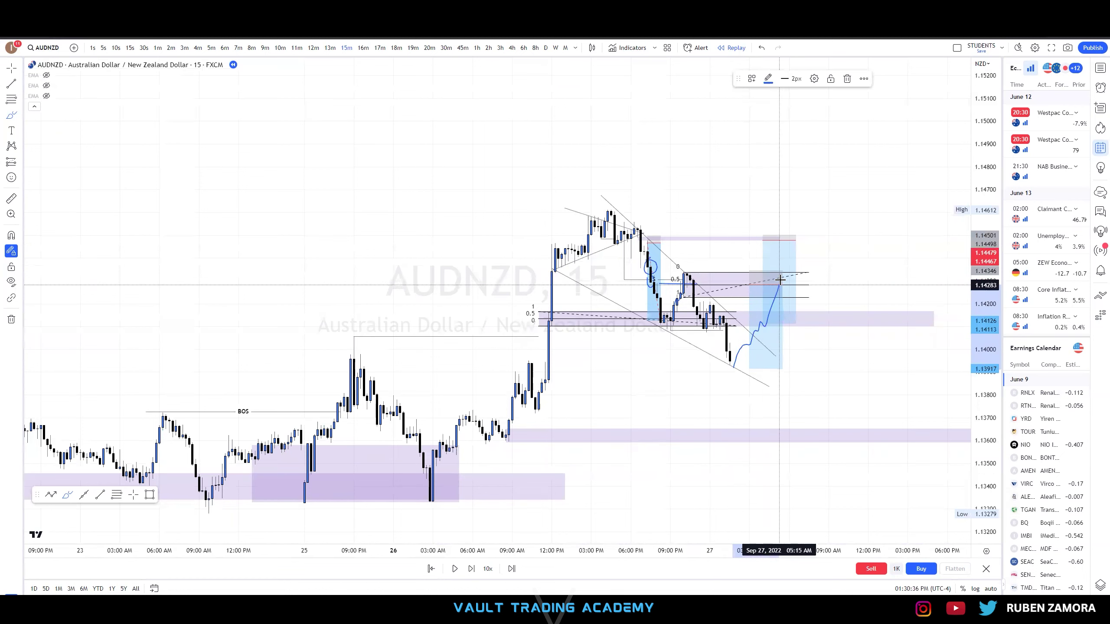
mouse_move(787, 281)
left_mouse_down()
mouse_move(809, 413)
mouse_move(809, 374)
left_mouse_up()
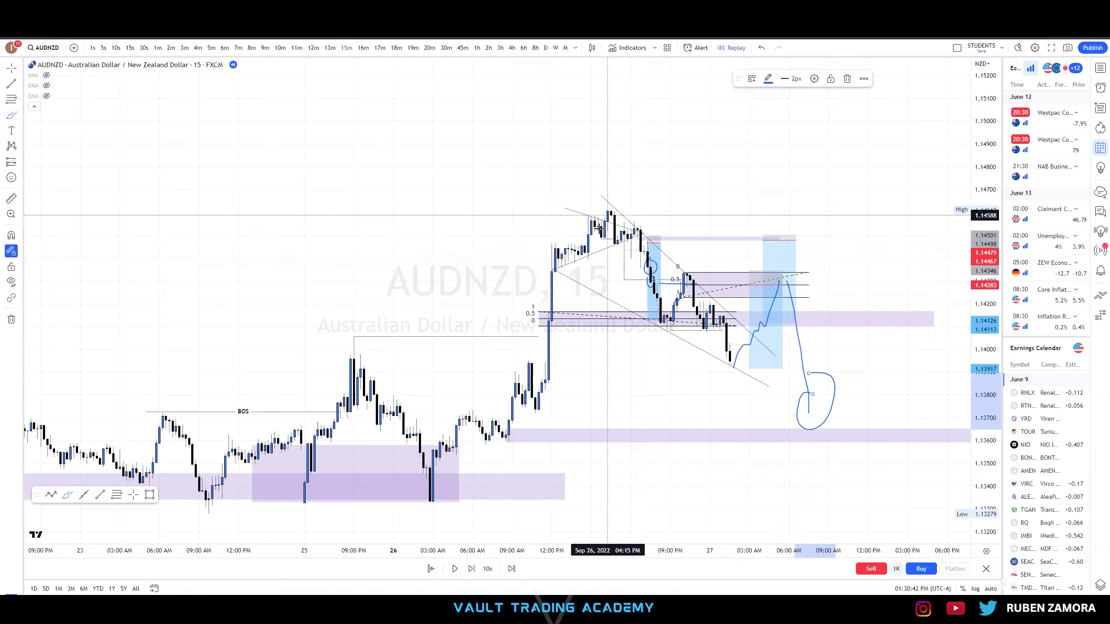
Delete both descending trend lines and the brush strokes of the projected price path
left_click(717, 357)
left_click(717, 358)
key("Delete")
left_click(743, 346)
key("Delete")
left_click(739, 333)
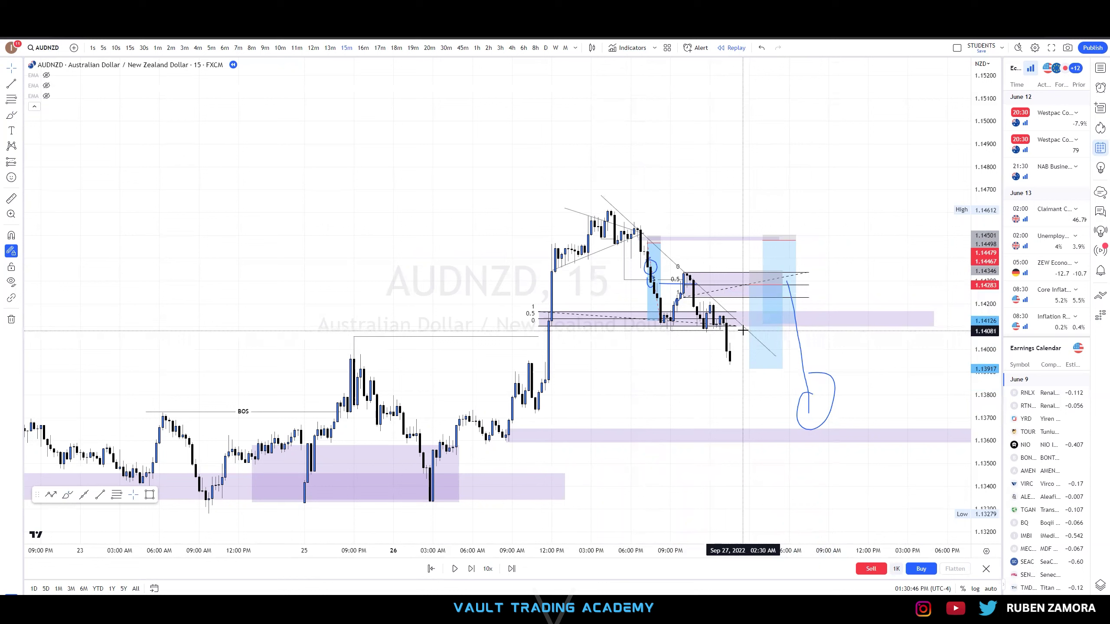
left_click_drag(746, 331, 714, 372)
key("Delete")
left_click(806, 376)
key("Delete")
key("Delete")
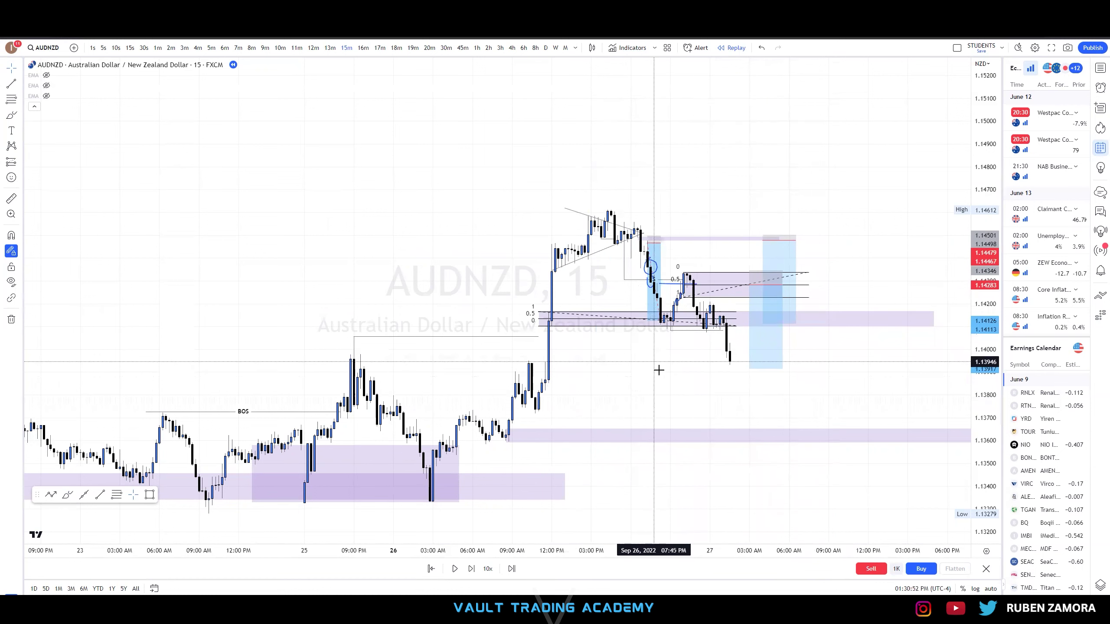
Advance the bar replay candle by candle to 5:00 AM on September 27
left_click_drag(676, 382, 735, 389)
scroll(735, 389, "up", 2)
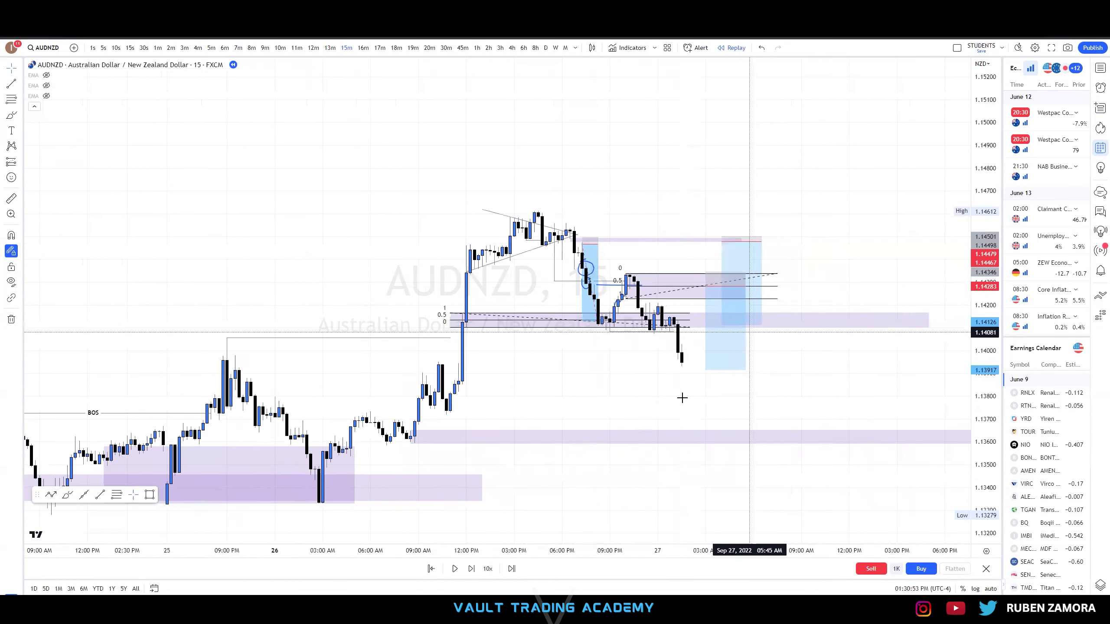
scroll(836, 422, "up", 3)
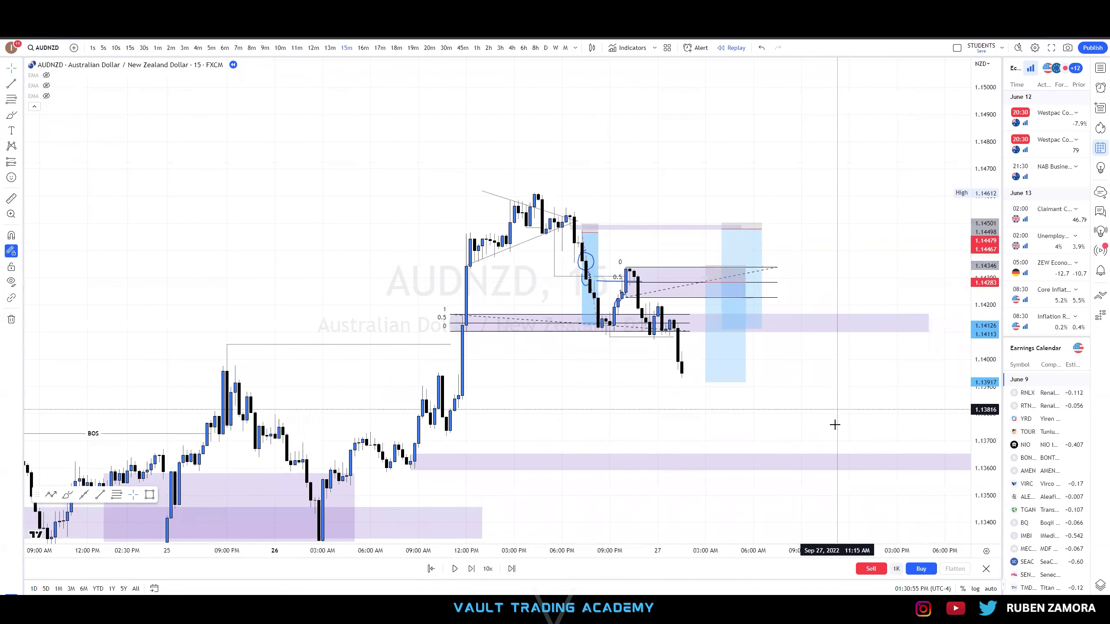
left_click(470, 569)
left_click(470, 569)
left_click(471, 568)
left_click(471, 568)
left_click(471, 569)
left_click(470, 569)
left_click(471, 569)
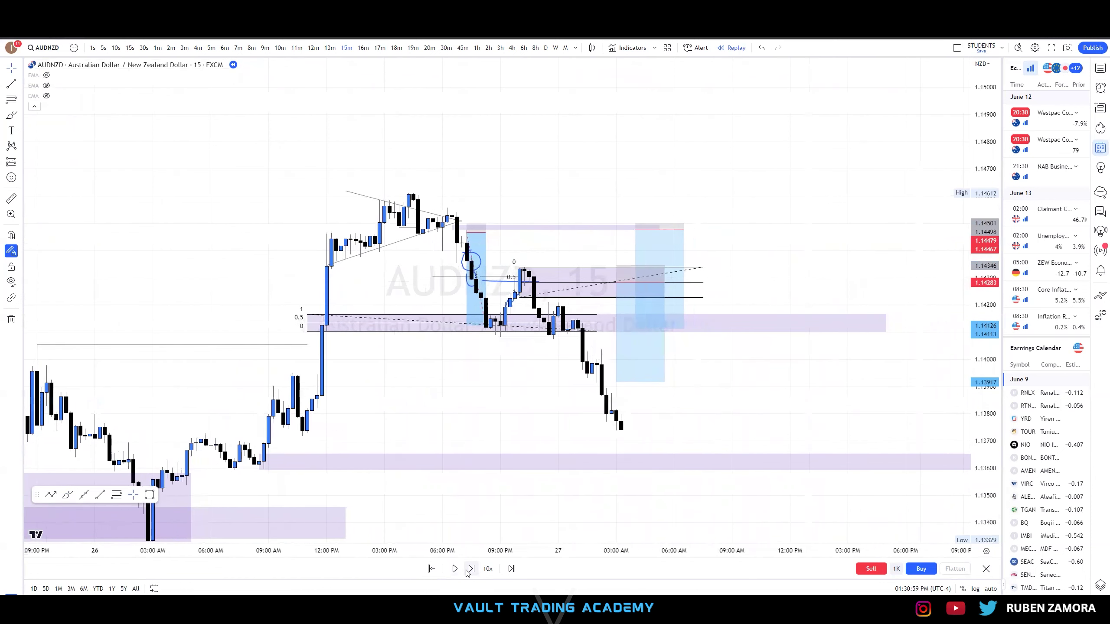
left_click(470, 569)
left_click(471, 569)
left_click(471, 568)
left_click(471, 568)
left_click(471, 568)
left_click(471, 569)
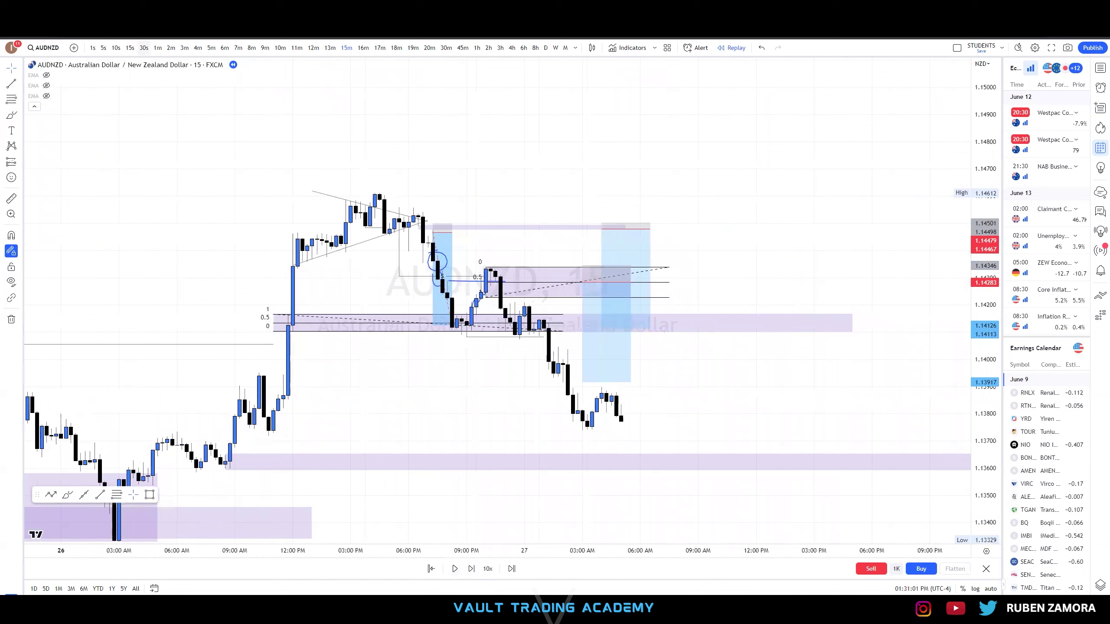
Draw a descending trend line along the lower highs from 1.14655 to 1.13791 and widen the cloned short position to 7:30 AM
left_click(12, 84)
left_click(385, 181)
left_click(655, 417)
key("Escape")
left_click_drag(773, 395, 774, 392)
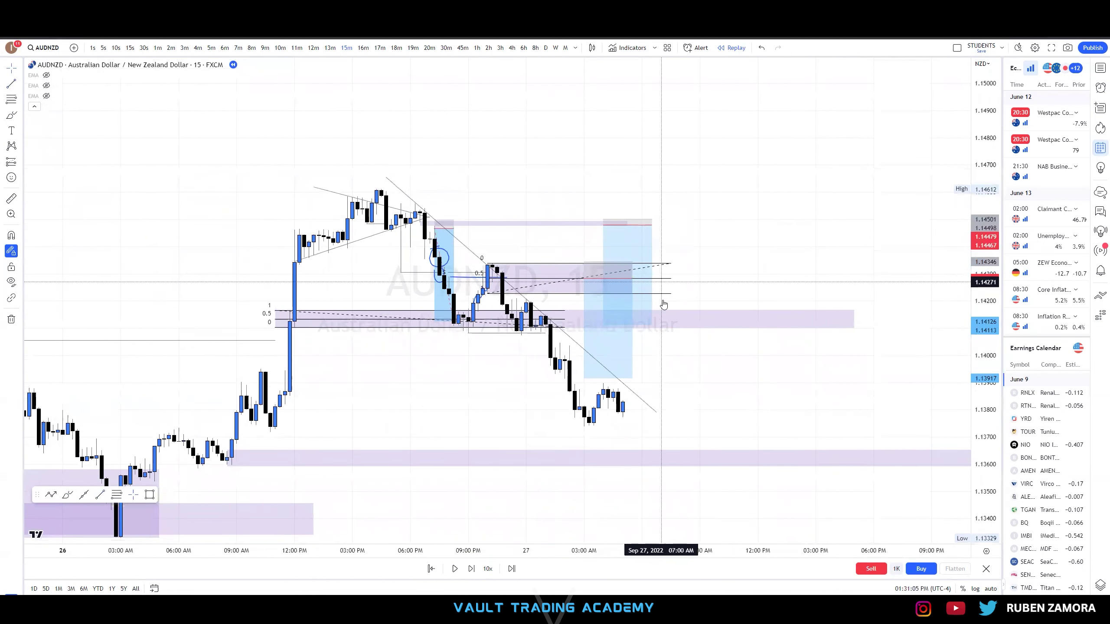
left_click_drag(633, 279, 665, 284)
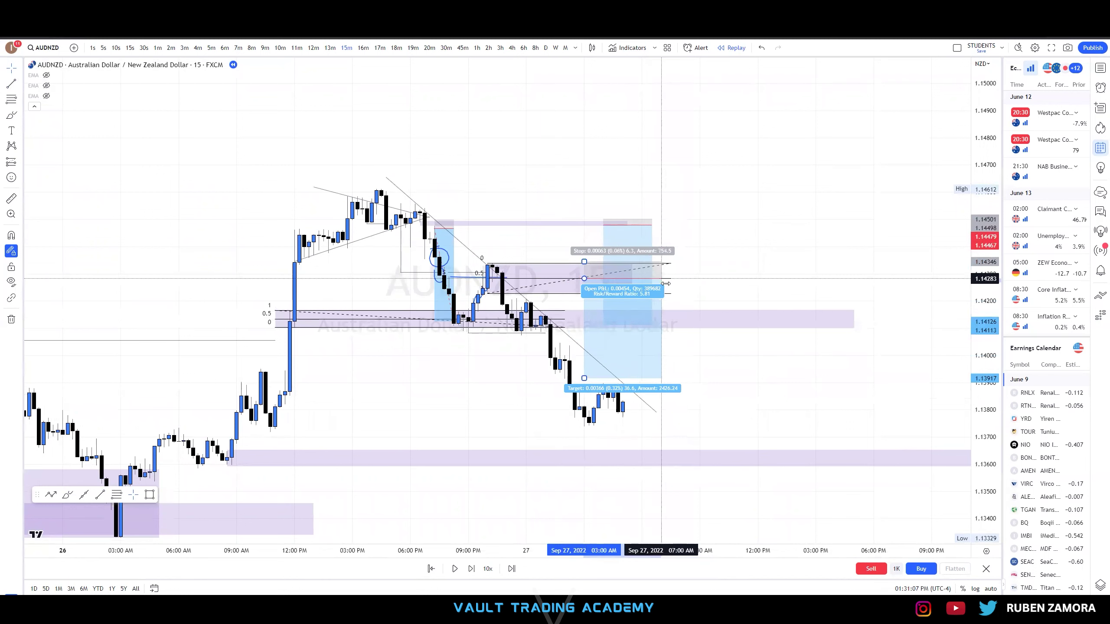
left_click(706, 298)
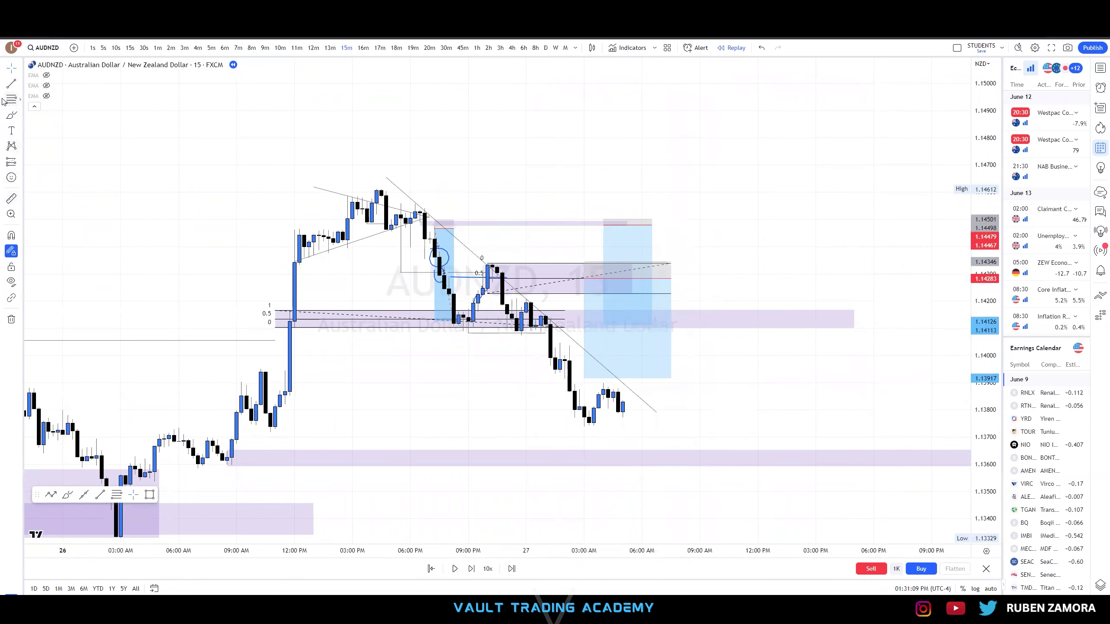
Draw a lower descending trend line beneath the lows, from 1.14404 at 11:30 AM to about 4:45 AM on September 27
left_click(285, 246)
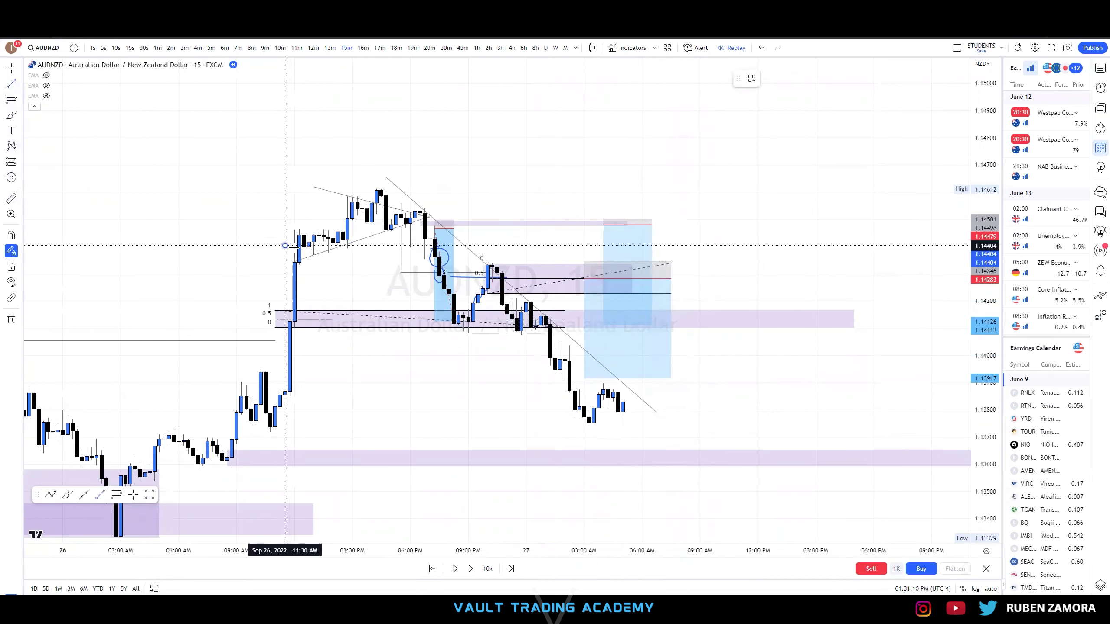
left_click(617, 446)
left_click(715, 394)
scroll(743, 389, "down", 3)
left_click_drag(980, 426, 979, 449)
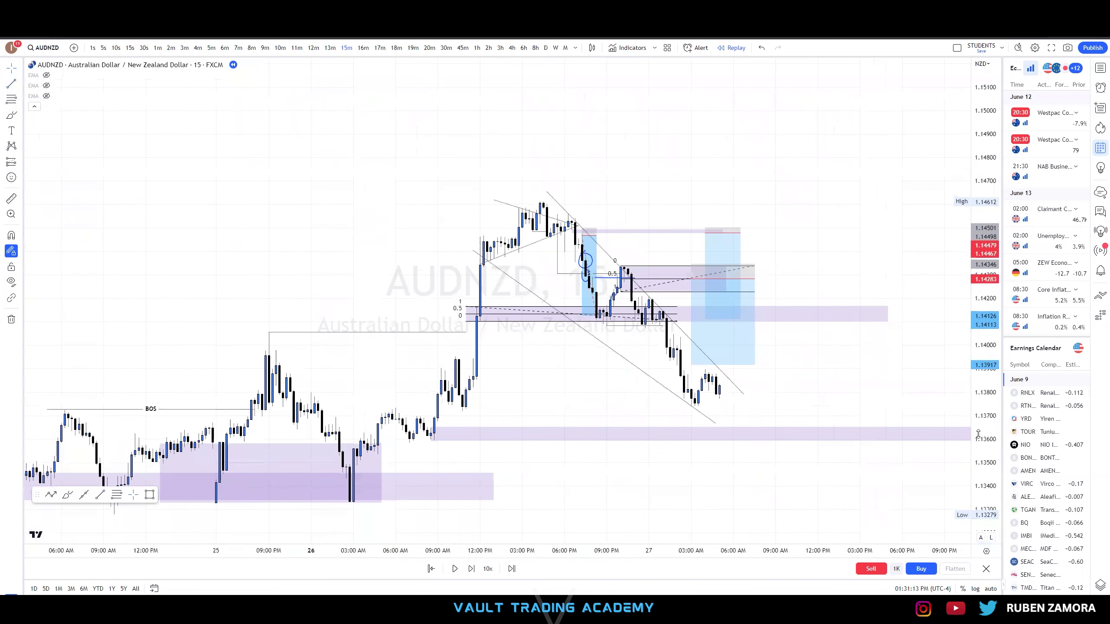
left_click(744, 387)
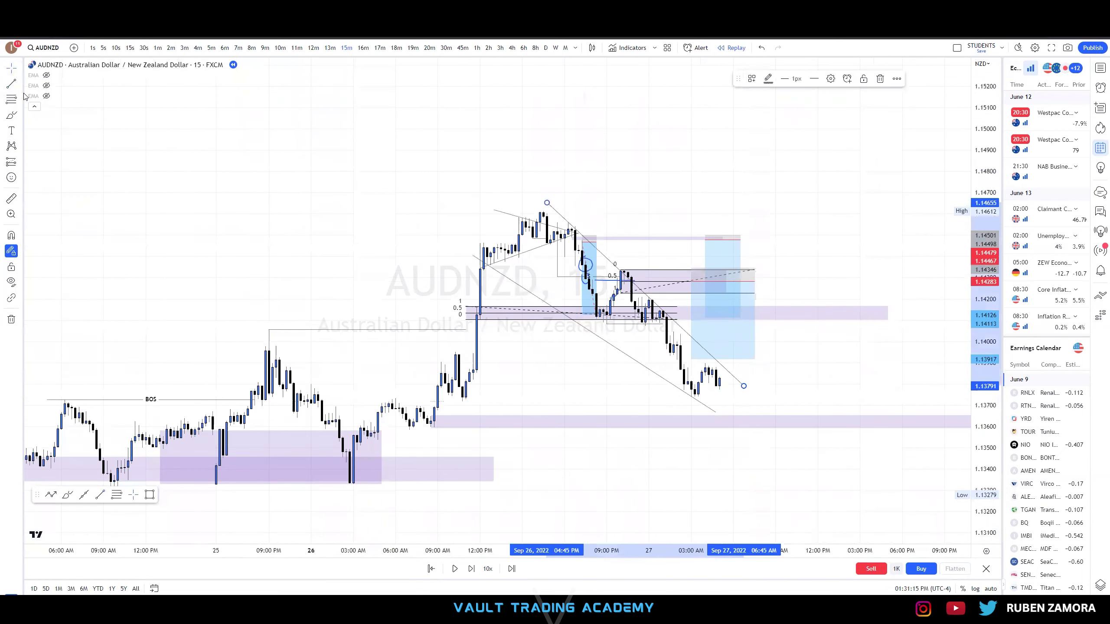
Brush circles around the successive lower highs along the upper descending trend line
left_click(20, 115)
mouse_move(565, 216)
left_mouse_down()
mouse_move(564, 237)
mouse_move(588, 244)
left_mouse_up()
left_click_drag(626, 280, 645, 312)
mouse_move(662, 327)
left_mouse_down()
mouse_move(725, 389)
mouse_move(712, 392)
left_mouse_up()
key("Escape")
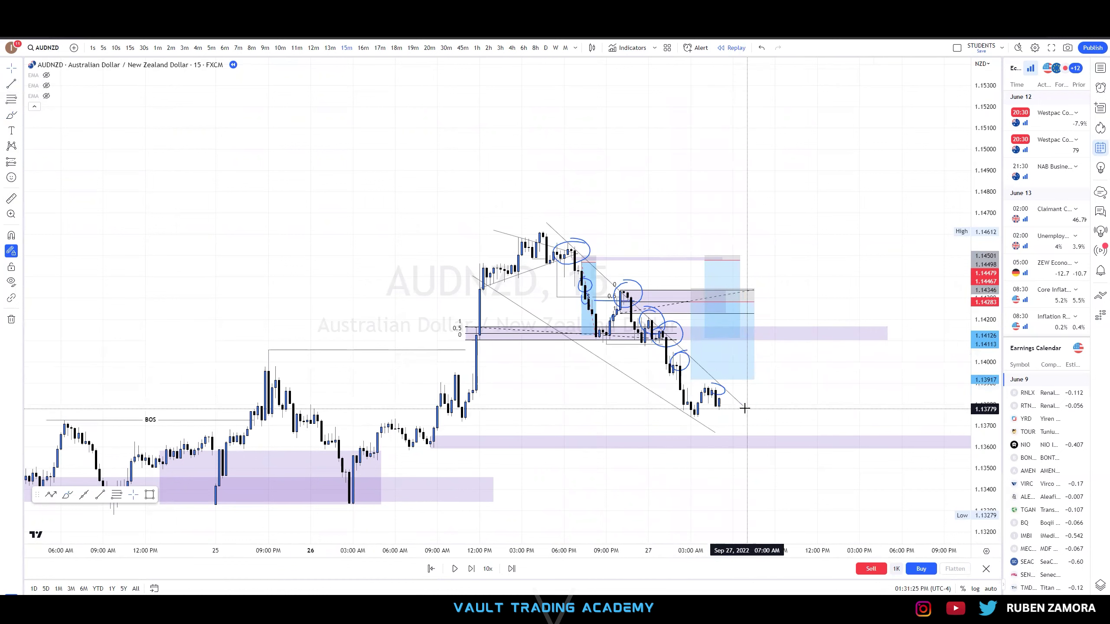
Raise the end of the upper trend line to about 1.1382 at 6:45 AM and fine-tune the end of the lower trend line
left_click(736, 407)
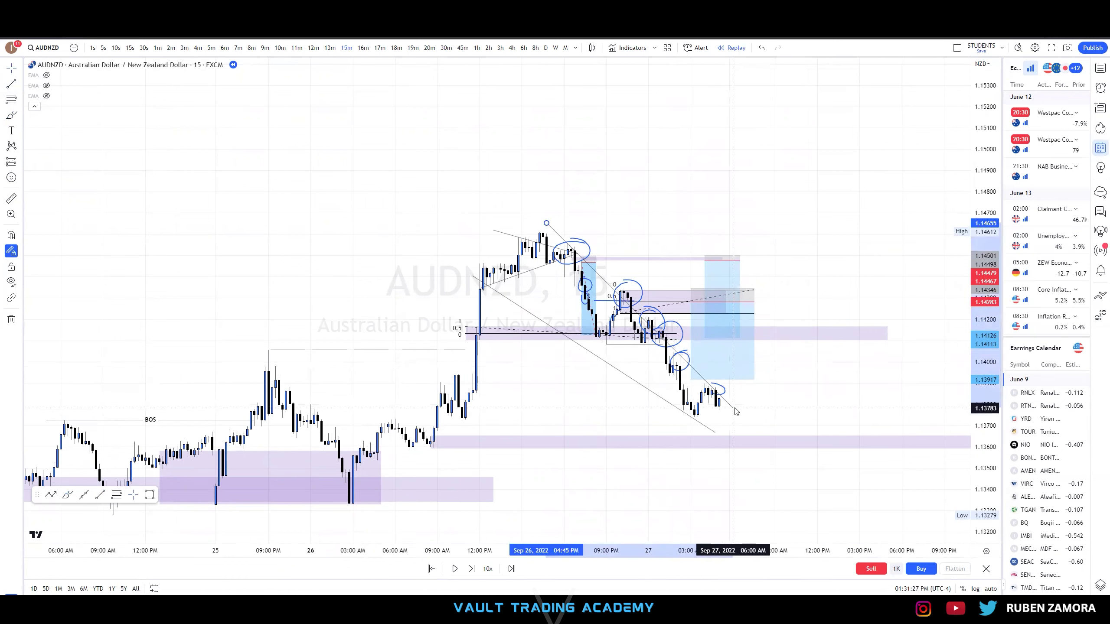
left_click_drag(736, 409, 752, 399)
left_click(788, 400)
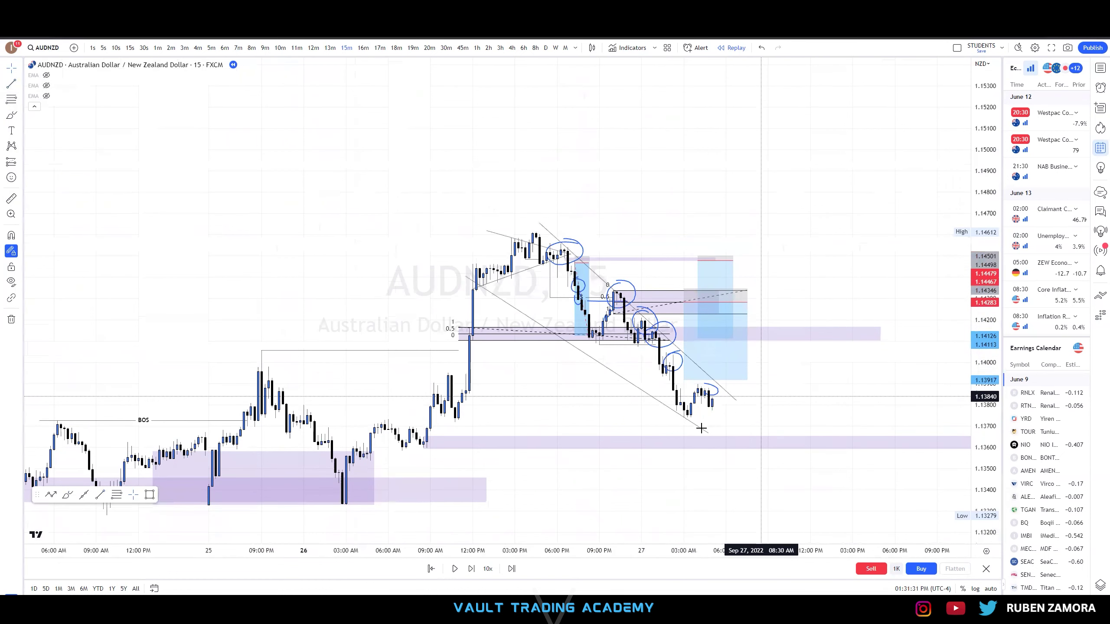
left_click_drag(700, 434, 696, 429)
left_click(724, 404)
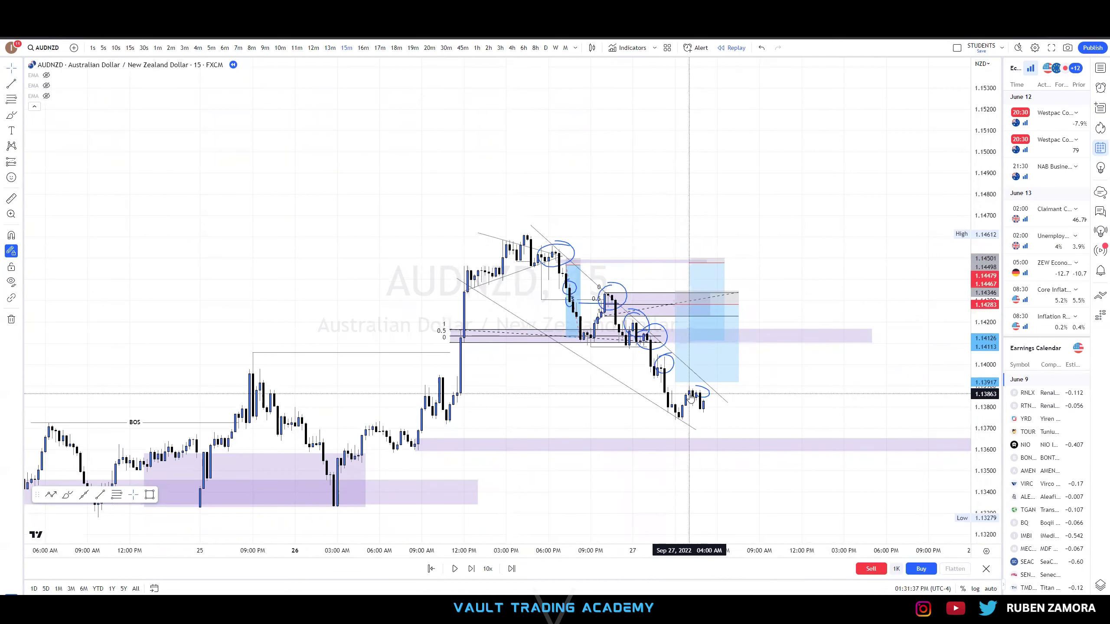
Select the brushed circle around the swing high at the new supply zone and bring up the brush and shape tools
left_click(618, 286)
left_click(20, 115)
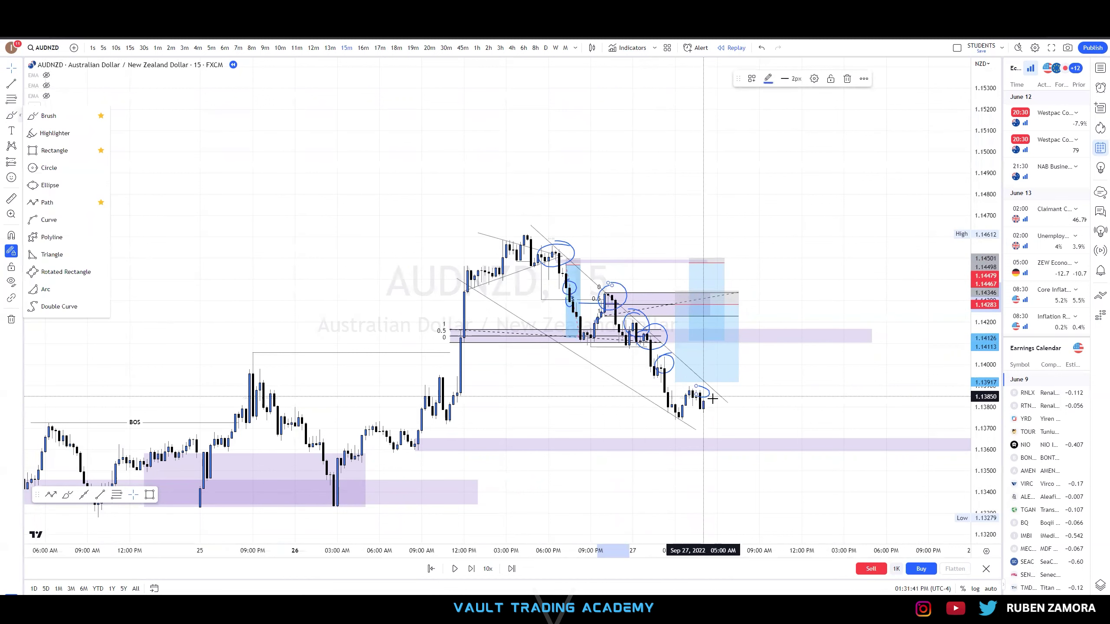
Use the Brush to sketch a bracket beside the short position, a tall open box beyond it, and two lines across the recent lows
left_click(48, 116)
left_click_drag(756, 299, 734, 381)
mouse_move(776, 291)
left_mouse_down()
mouse_move(842, 464)
mouse_move(767, 470)
mouse_move(776, 291)
left_mouse_up()
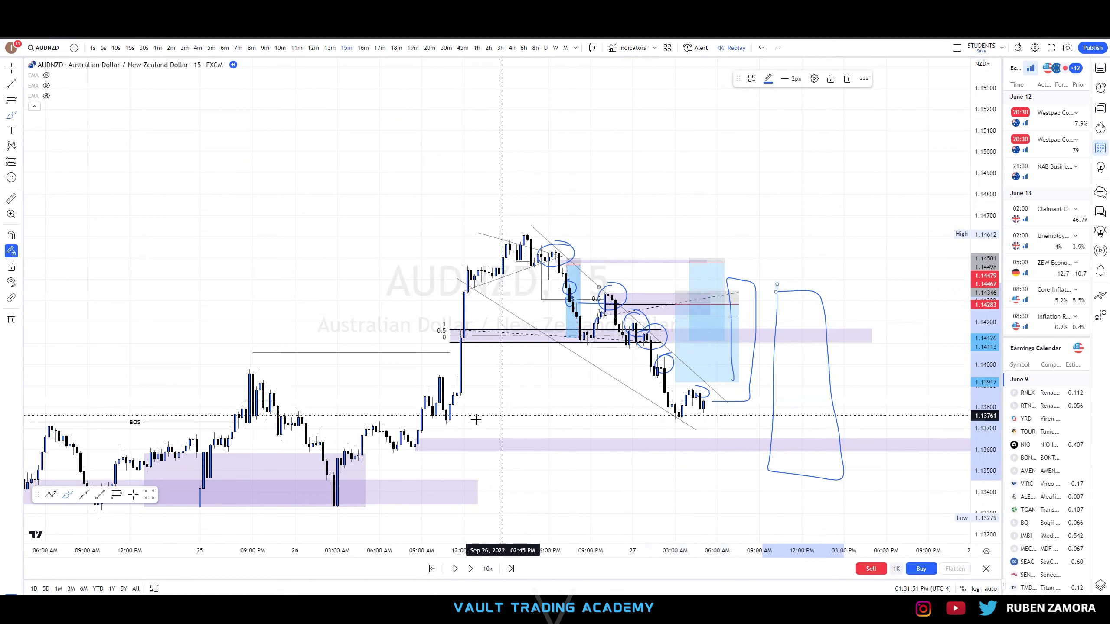
left_click_drag(440, 409, 759, 398)
left_click_drag(435, 424, 764, 420)
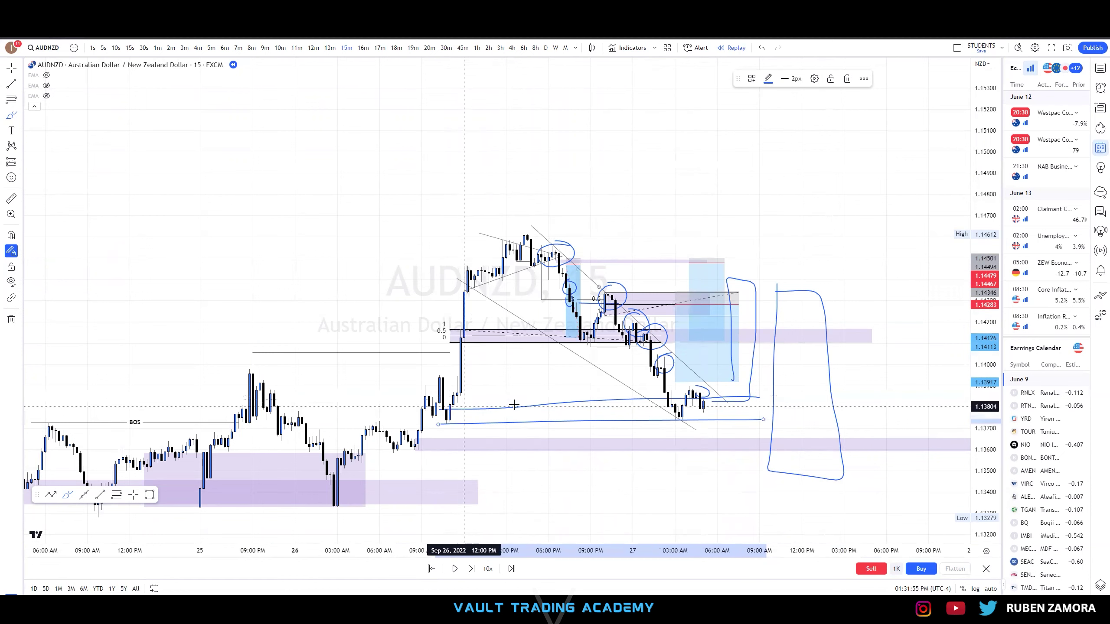
mouse_move(720, 401)
left_mouse_down()
mouse_move(746, 296)
mouse_move(774, 370)
mouse_move(795, 513)
left_mouse_up()
mouse_move(686, 376)
left_mouse_down()
mouse_move(788, 267)
mouse_move(843, 111)
left_mouse_up()
Undo the lines across the lows and remove the bracket and box sketches beside the short position
left_click(761, 48)
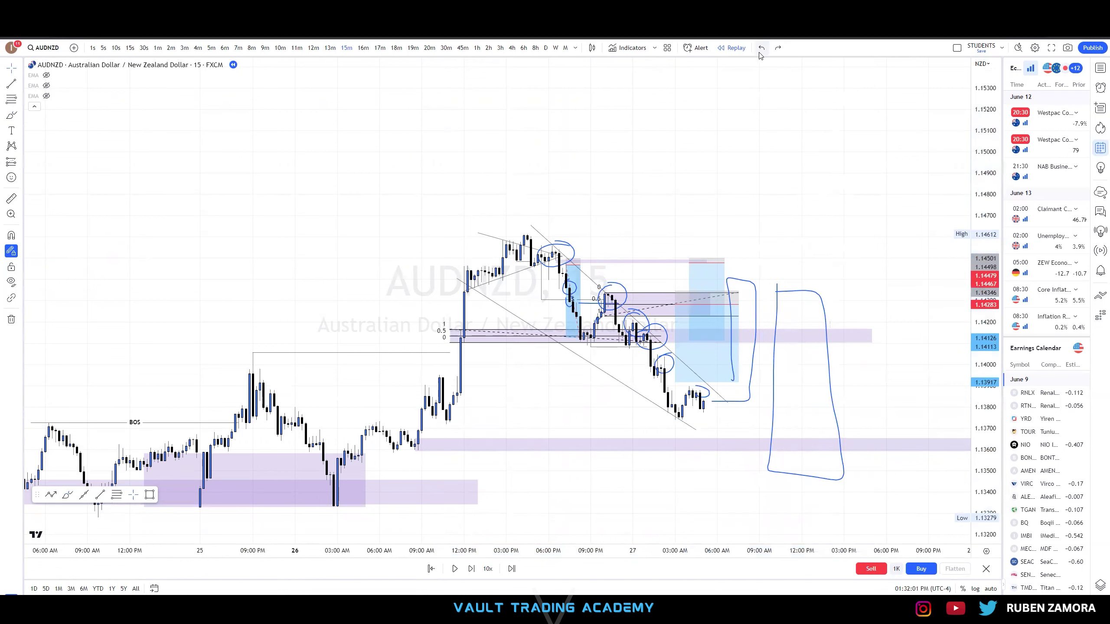
right_click(761, 307)
key("Escape")
double_click(755, 307)
key("Delete")
left_click(623, 275)
left_click_drag(589, 413, 579, 360)
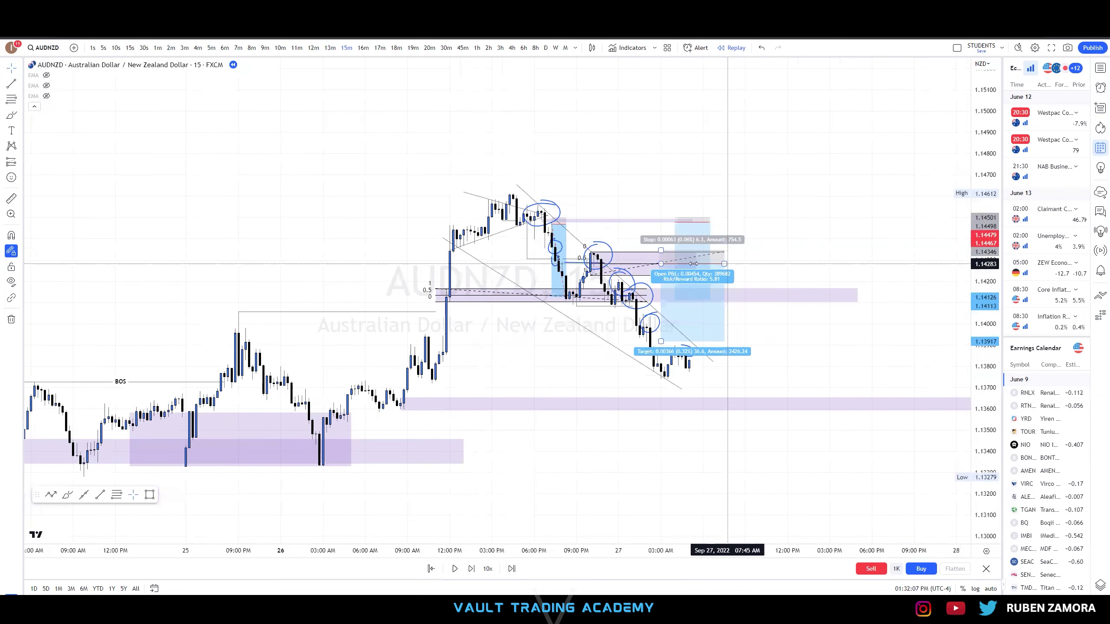
left_click(633, 268)
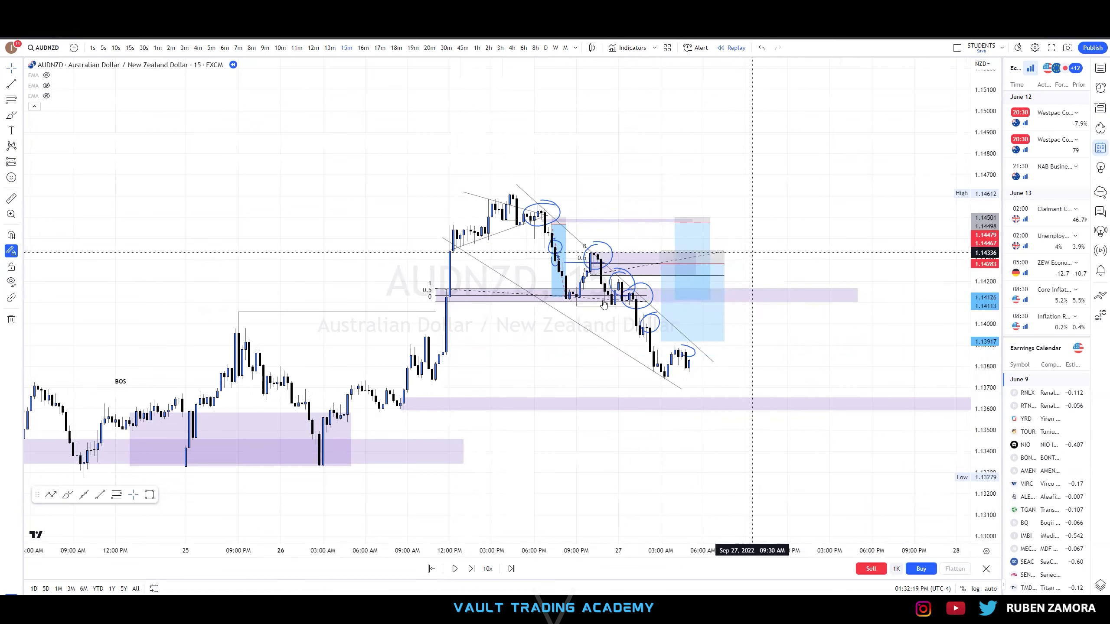
Brush a short near-horizontal stroke and a double-top pattern followed by a drop in the empty area beyond the current price
left_click_drag(874, 310, 914, 315)
mouse_move(743, 294)
left_mouse_down()
mouse_move(773, 265)
mouse_move(789, 295)
mouse_move(812, 281)
mouse_move(820, 315)
mouse_move(855, 304)
mouse_move(852, 326)
left_mouse_up()
left_click_drag(786, 296, 858, 292)
mouse_move(776, 258)
left_mouse_down()
mouse_move(865, 254)
mouse_move(870, 396)
left_mouse_up()
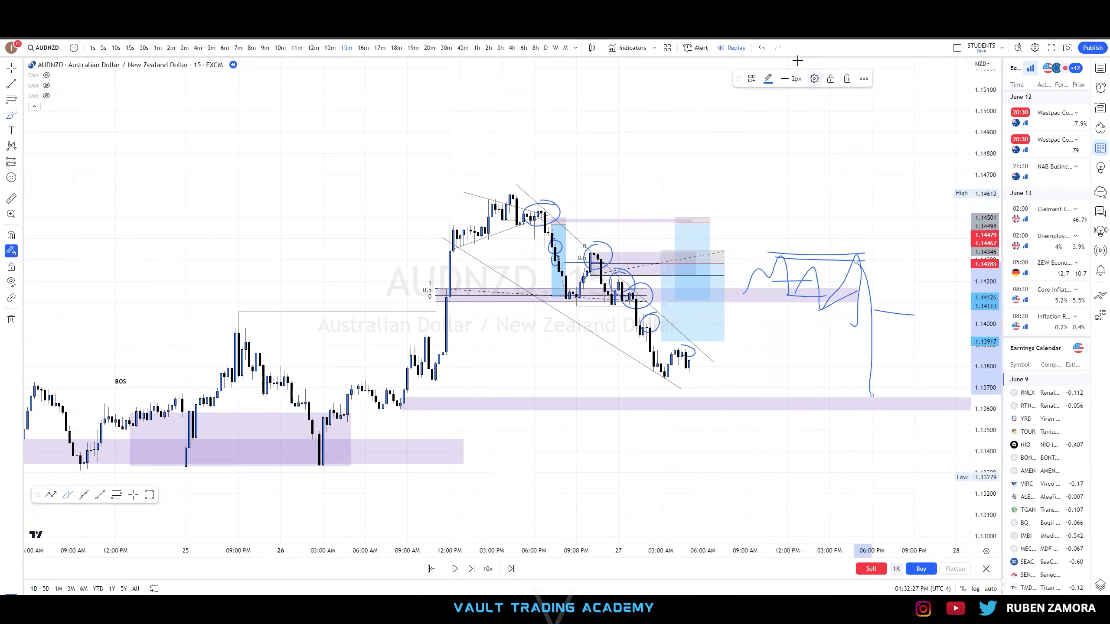
Undo the strokes of the double-top pattern, keeping only the short near-horizontal stroke
left_click(760, 52)
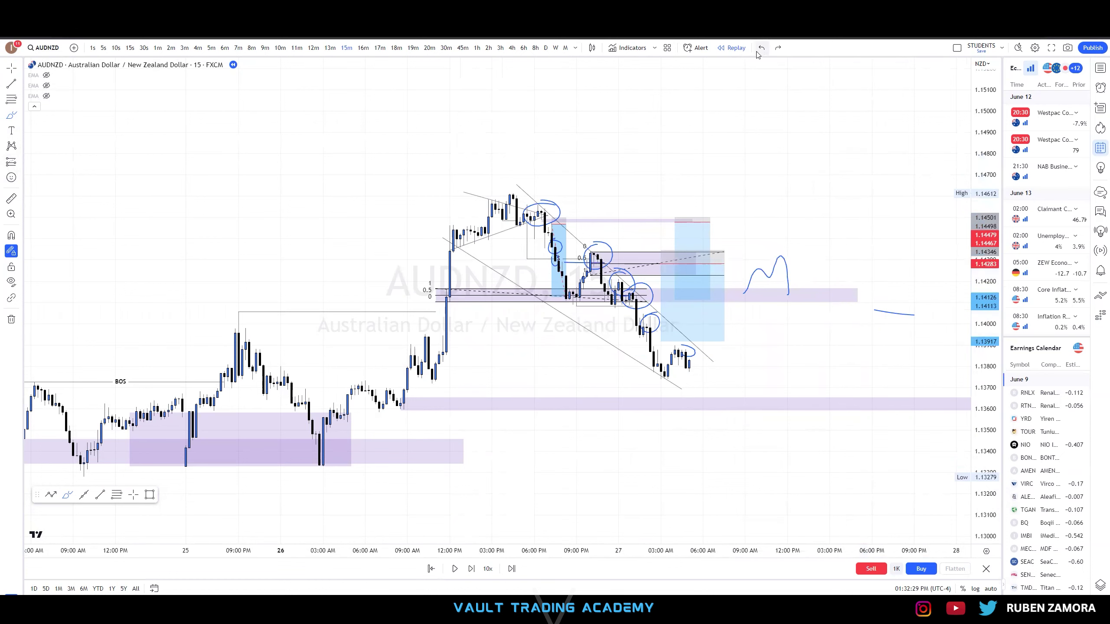
left_click(900, 315)
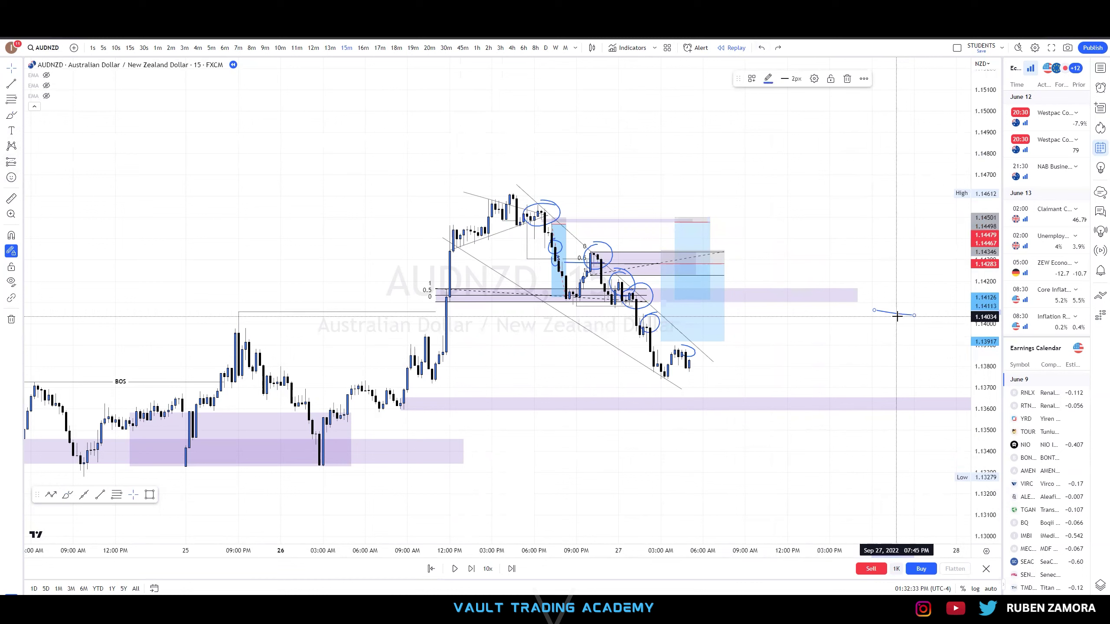
left_click(847, 434)
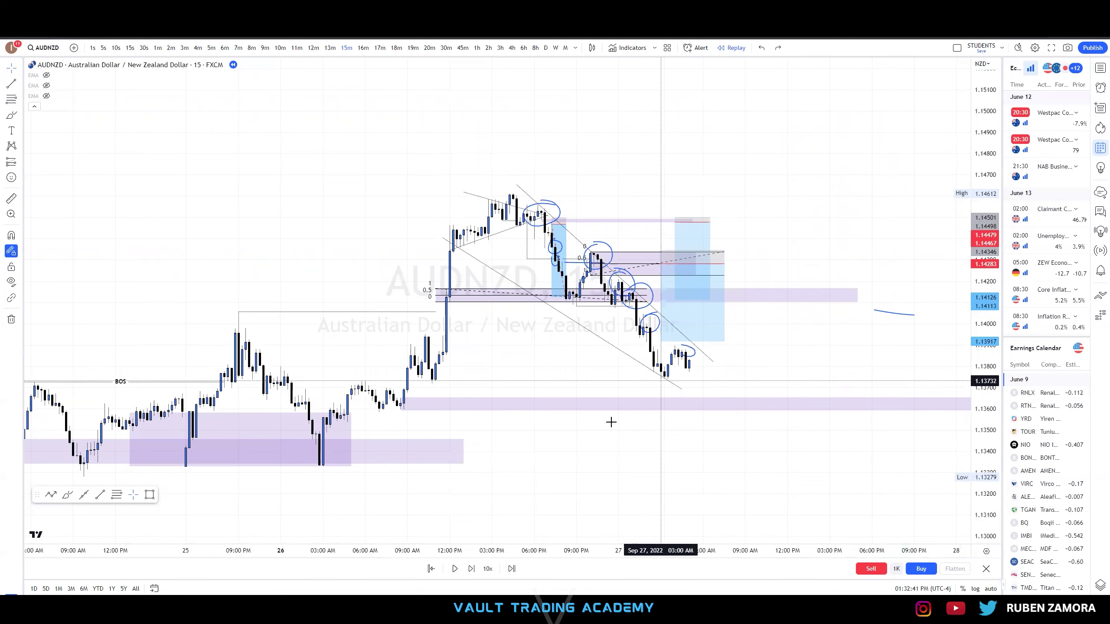
Advance the bar replay candle by candle to about 9:15 AM on Sep 27, 2022
left_click(471, 568)
left_click(471, 569)
left_click(471, 568)
left_click(471, 569)
left_click(470, 569)
left_click(471, 568)
left_click(471, 568)
left_click(471, 569)
left_click(471, 568)
left_click(471, 568)
left_click(471, 568)
left_click(470, 568)
left_click(471, 568)
left_click(471, 568)
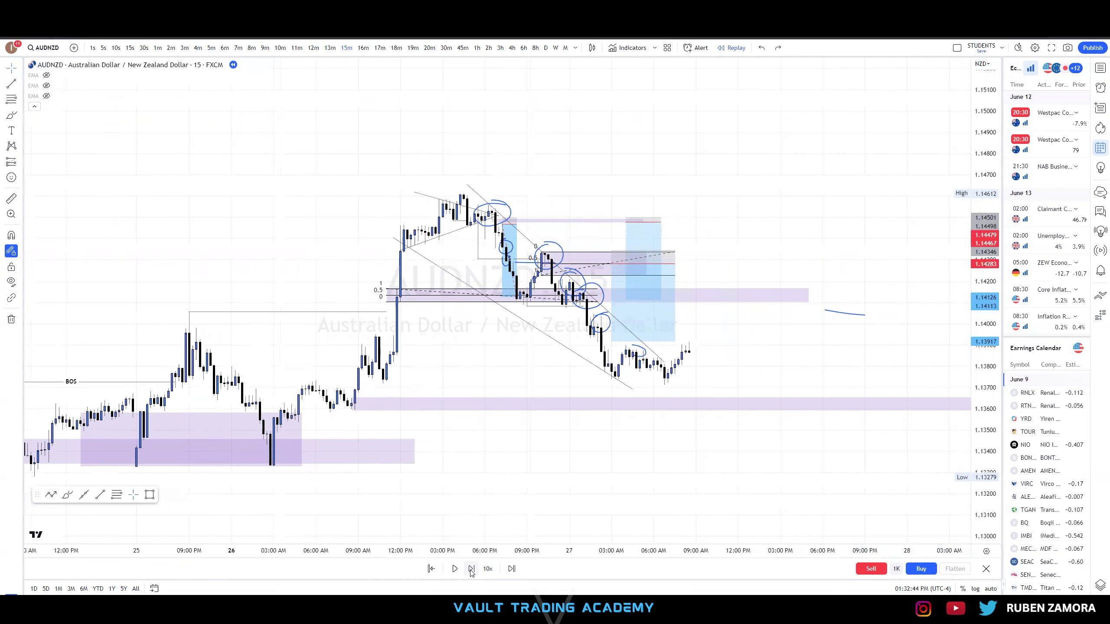
left_click(471, 568)
left_click(471, 569)
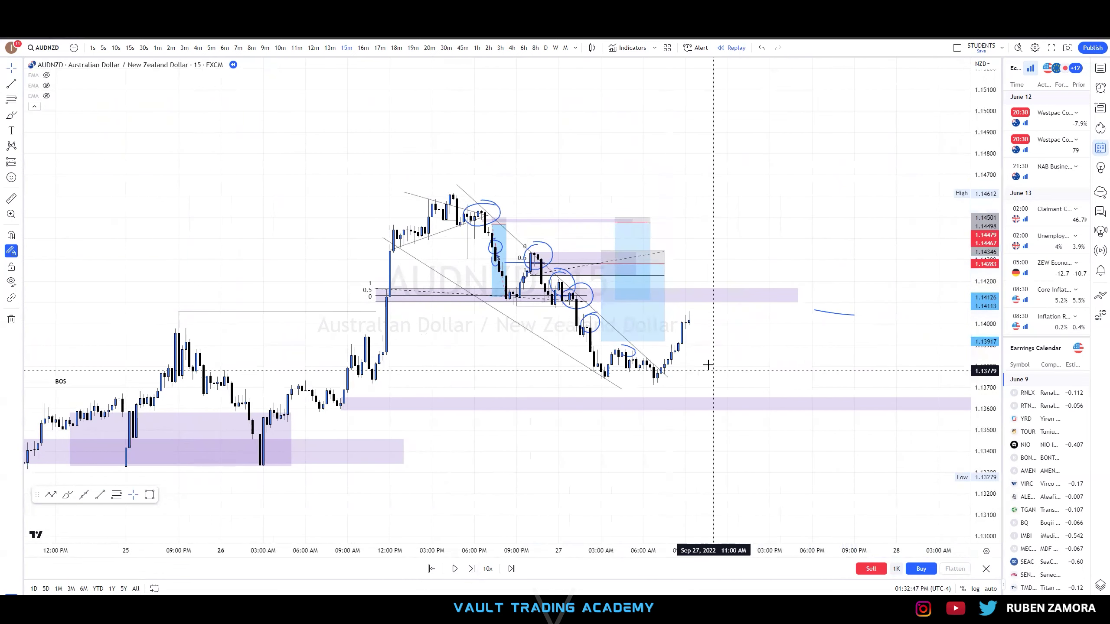
Extend the short position in time to about 1:45 PM on Sep 27 and lower its target to 1.13553
left_click(663, 265)
left_click_drag(664, 264, 752, 264)
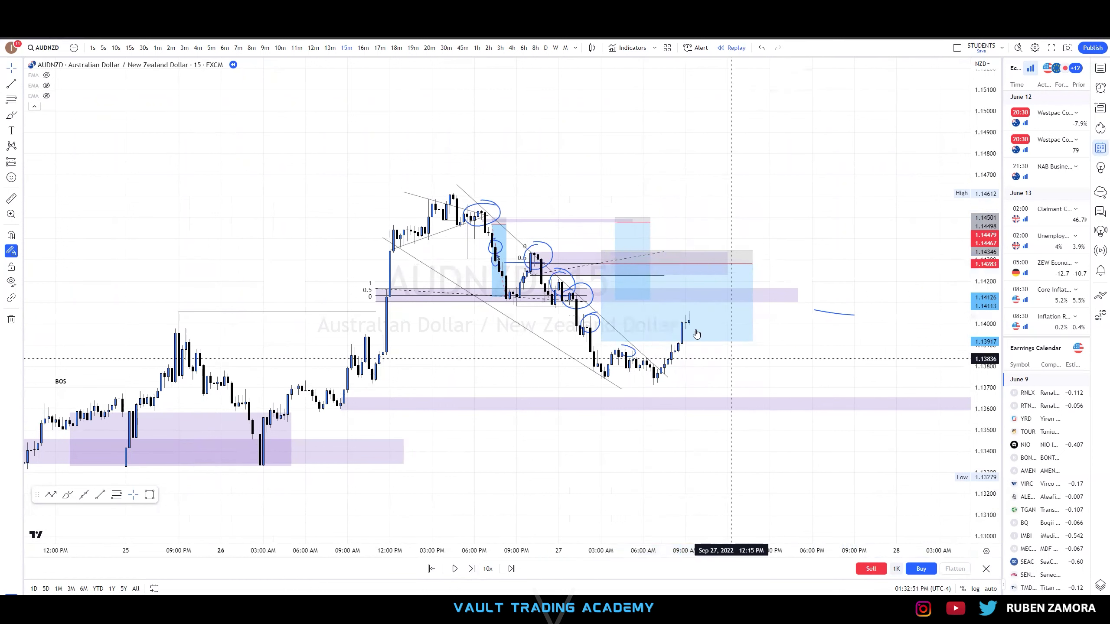
left_click_drag(601, 343, 601, 418)
Advance the replay to about 10:15 AM on Sep 27 and move the short position just past the latest candle
left_click(471, 571)
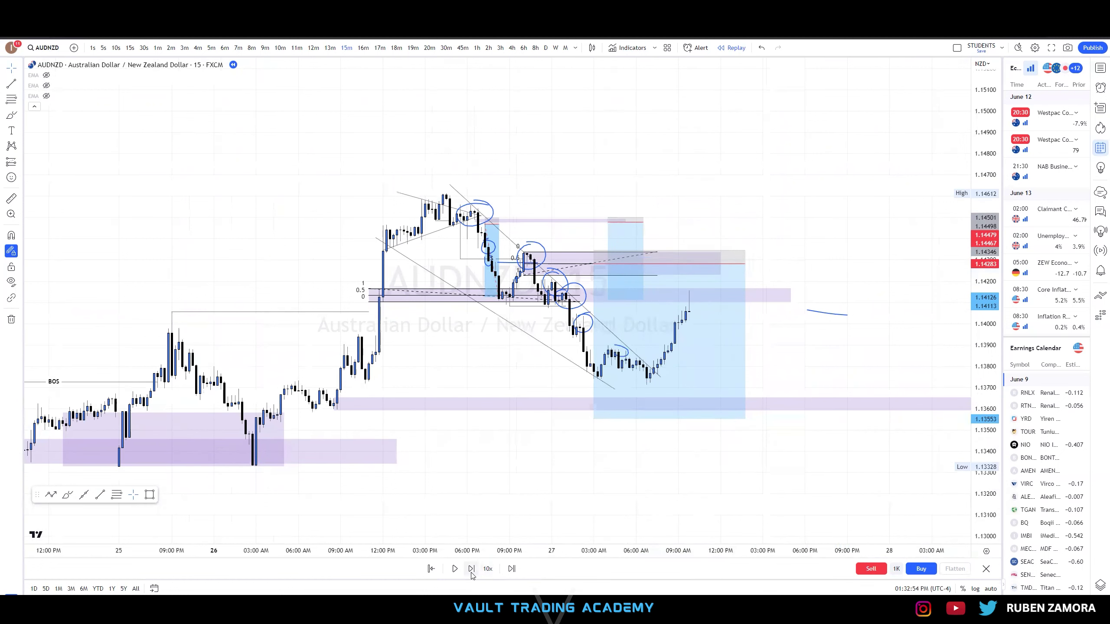
left_click(471, 571)
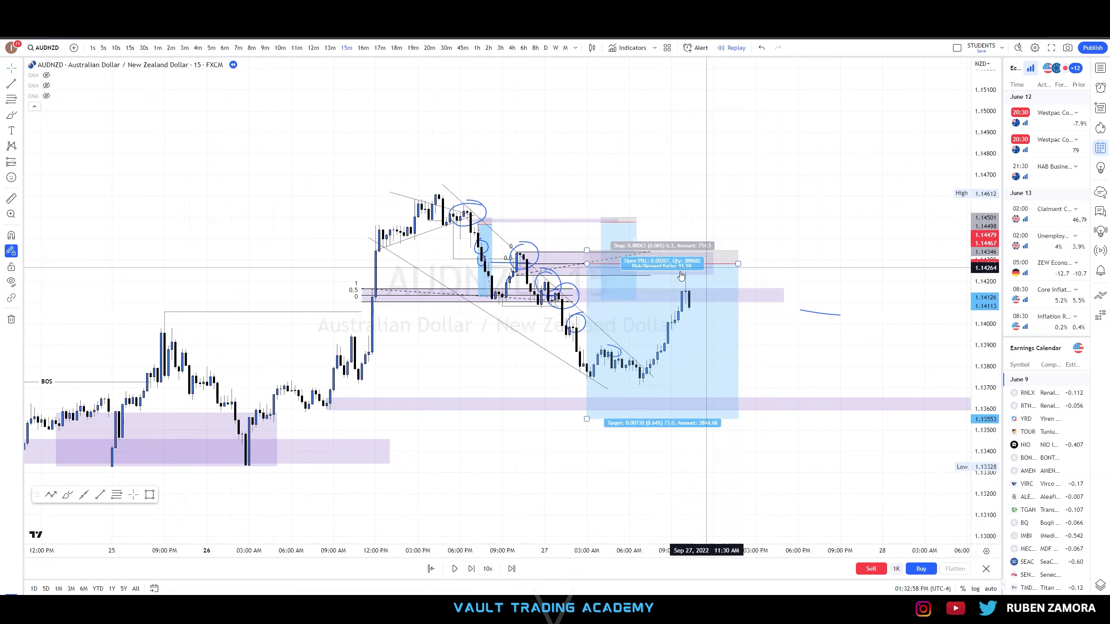
left_click_drag(719, 276, 835, 301)
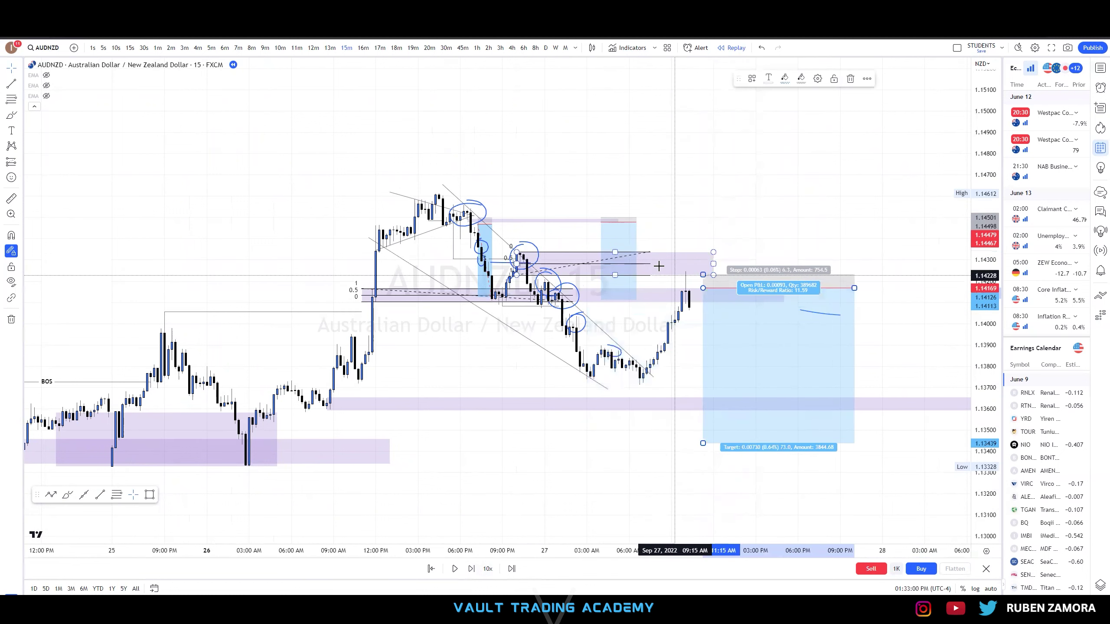
Extend the upper Fibonacci retracement's end point to about 5:00 PM on Sep 27
left_click(651, 279)
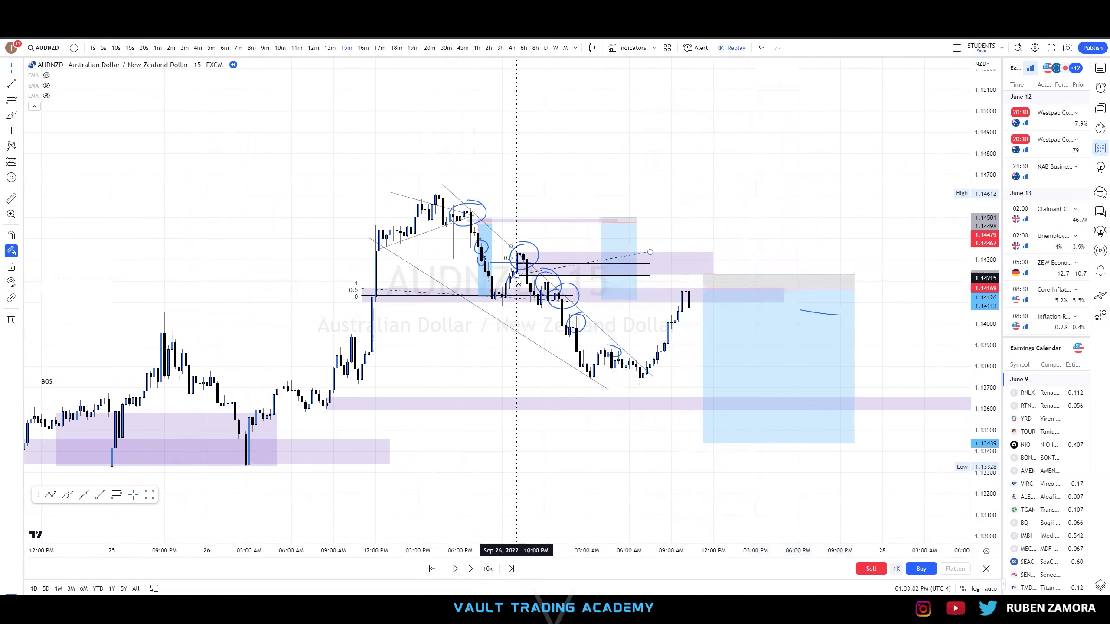
left_click(620, 256)
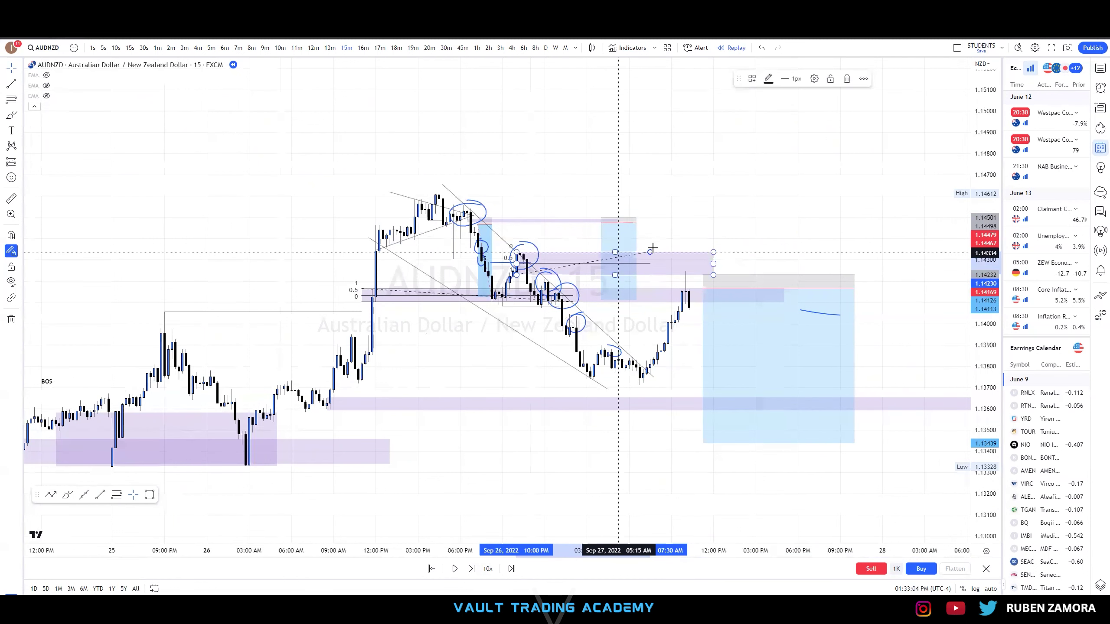
left_click(784, 252)
Move the short position up to the retracement zone, with entry at 1.14274, stop at 1.14337 and target at 1.13544
left_click(842, 310)
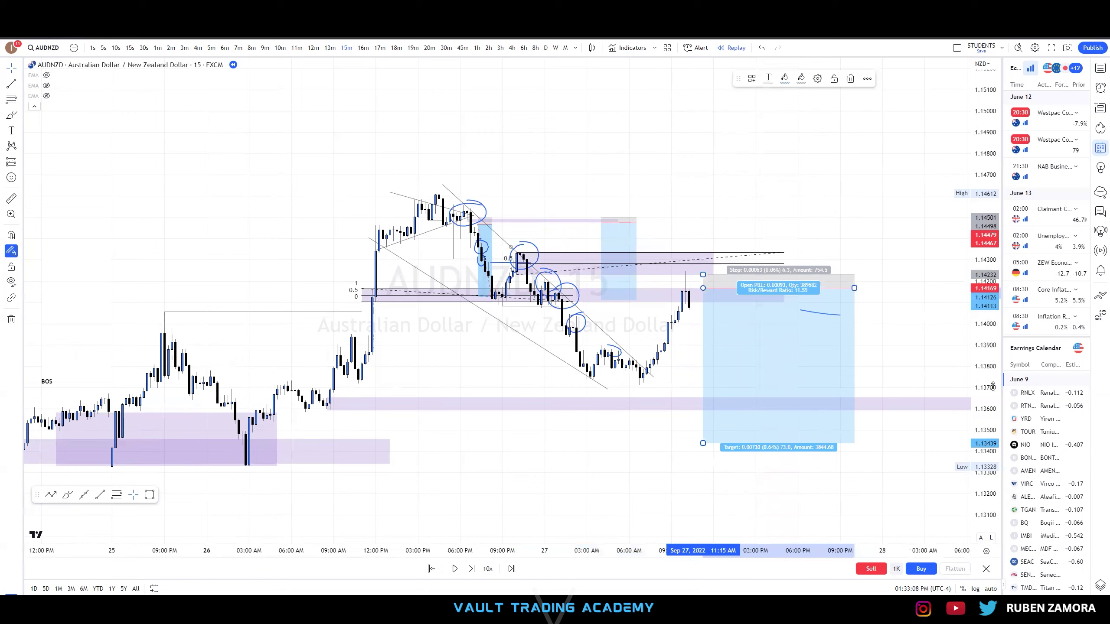
left_click_drag(986, 339, 985, 287)
left_click_drag(921, 334, 937, 322)
scroll(708, 322, "up", 2)
left_click_drag(708, 312, 696, 285)
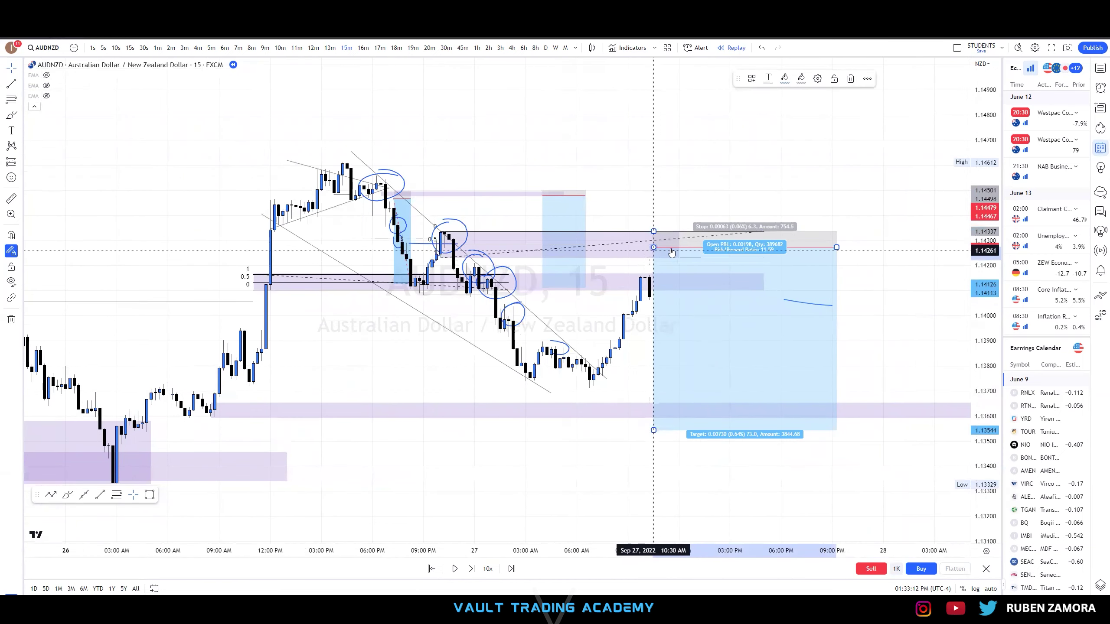
Brush a circle at the short entry, a projected drop, and an alternative rally to the highest supply zone followed by a drop
left_click(10, 117)
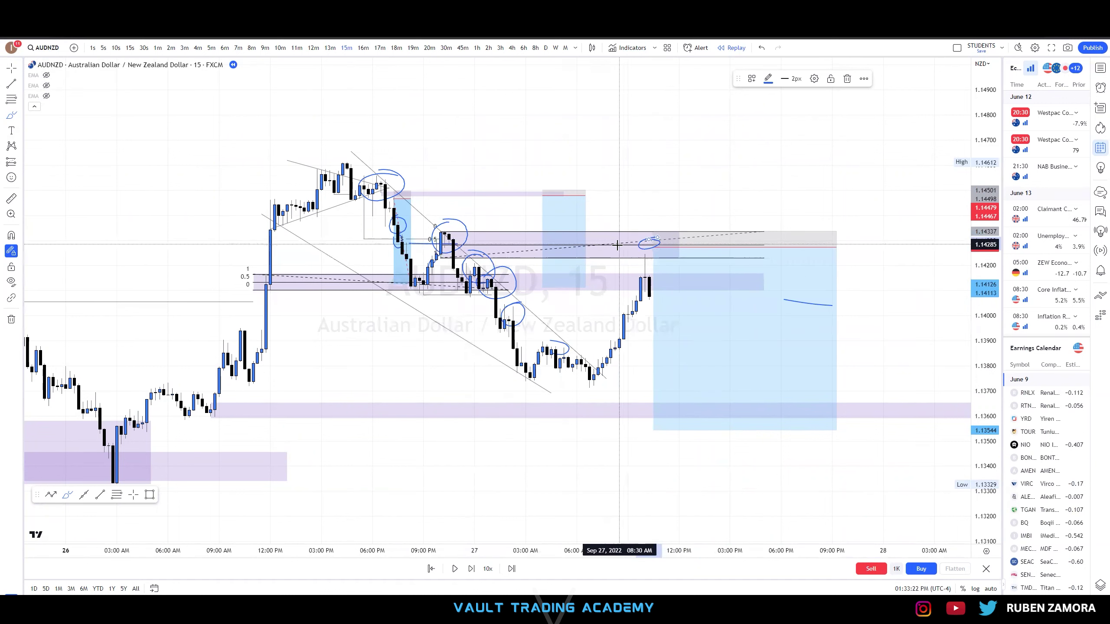
mouse_move(650, 245)
left_mouse_down()
mouse_move(714, 362)
mouse_move(738, 465)
left_mouse_up()
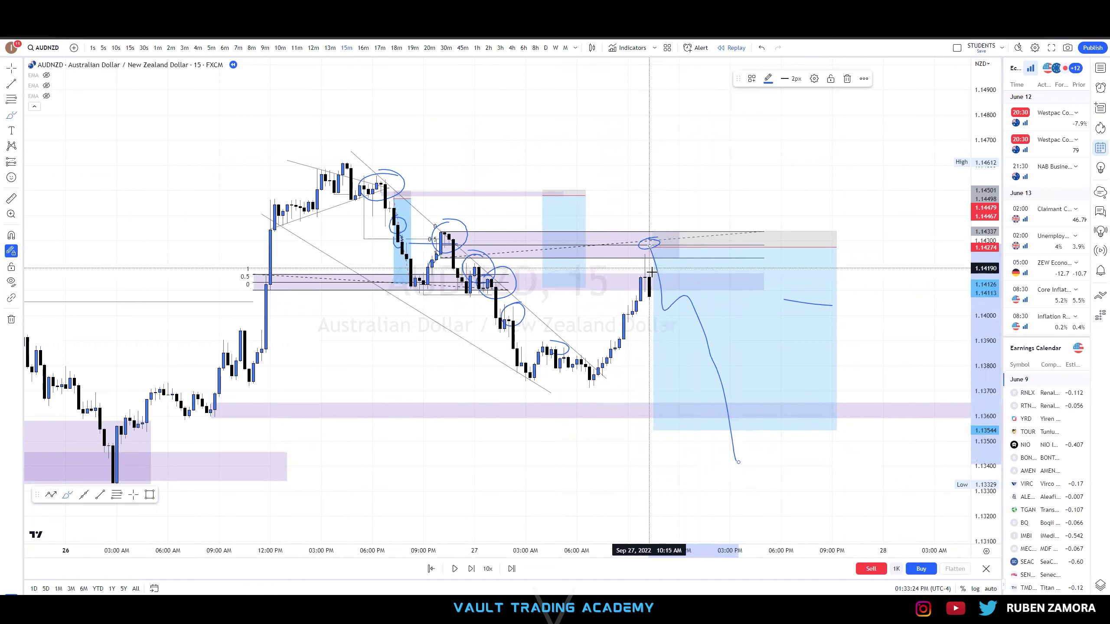
mouse_move(652, 246)
left_mouse_down()
mouse_move(706, 305)
mouse_move(741, 204)
mouse_move(708, 189)
left_mouse_up()
left_click_drag(556, 199, 819, 197)
left_click_drag(510, 193, 905, 191)
left_click_drag(753, 191, 811, 440)
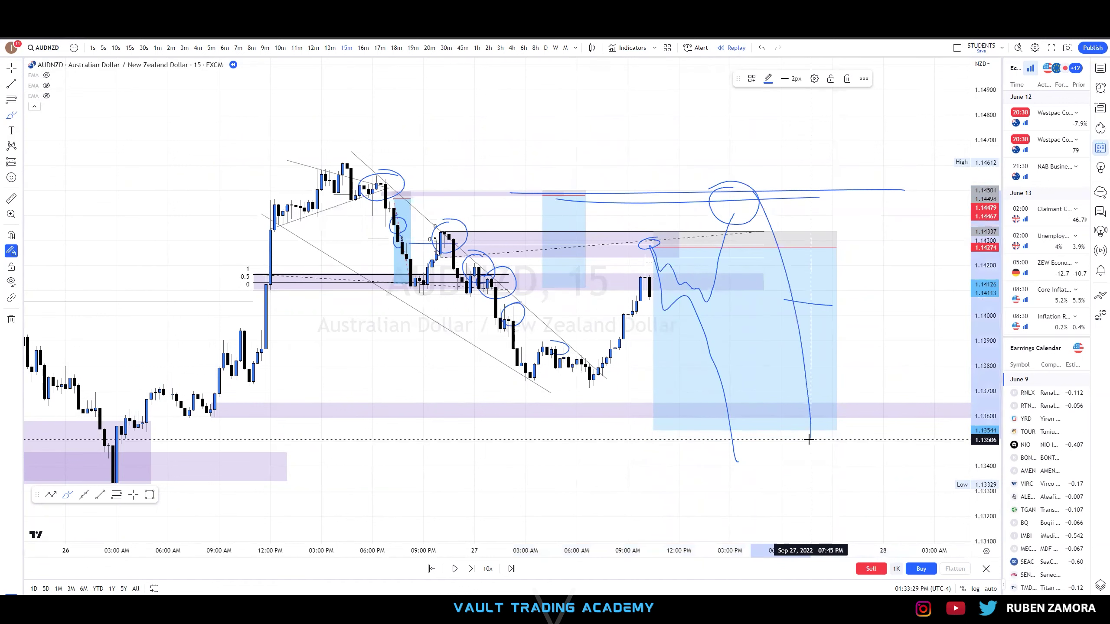
Undo the projected price paths and zone lines, and delete the circle at the short entry
left_click(771, 48)
left_click(770, 48)
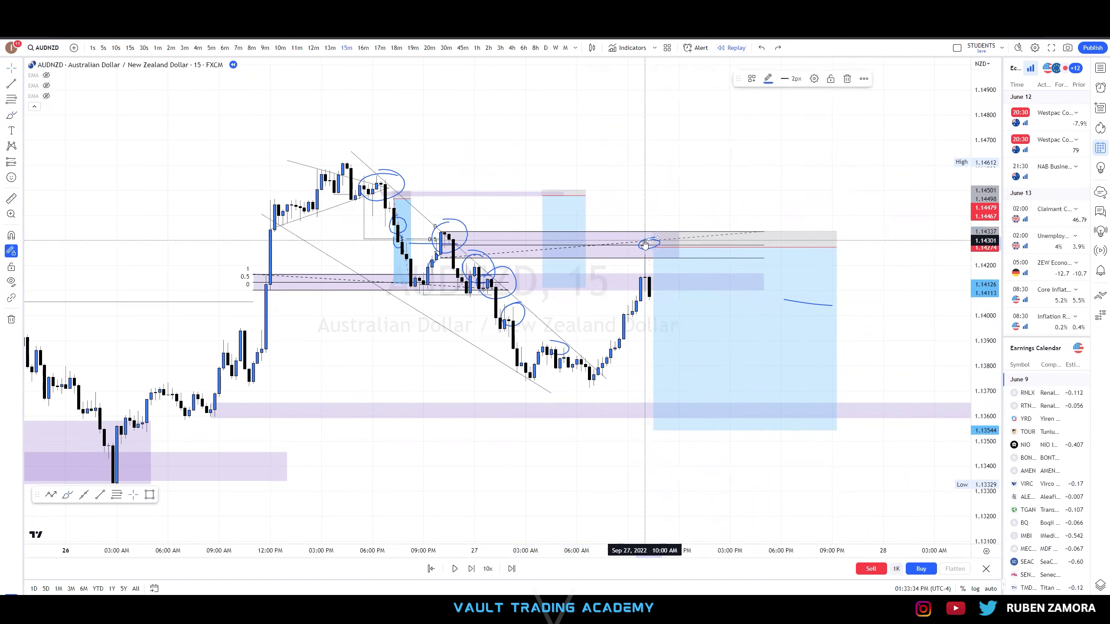
key("Delete")
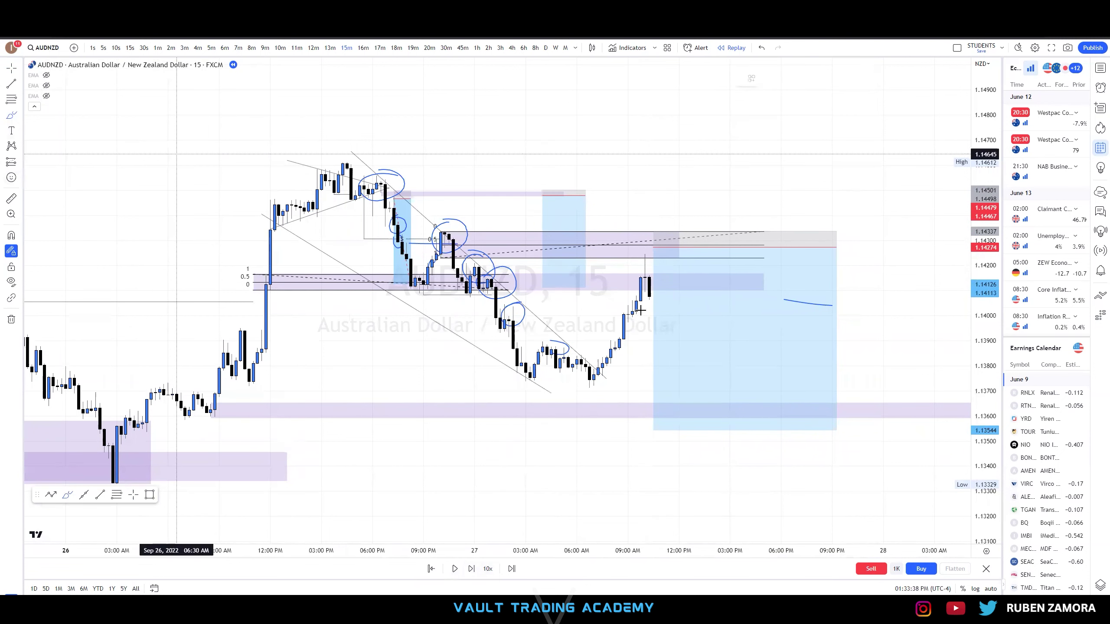
Brush a rise to the short entry, a break below the recent low, and a consolidation ending in a drop past the target
left_click_drag(628, 323, 670, 243)
left_click_drag(645, 303, 662, 299)
mouse_move(666, 249)
left_mouse_down()
mouse_move(679, 327)
mouse_move(713, 293)
left_mouse_up()
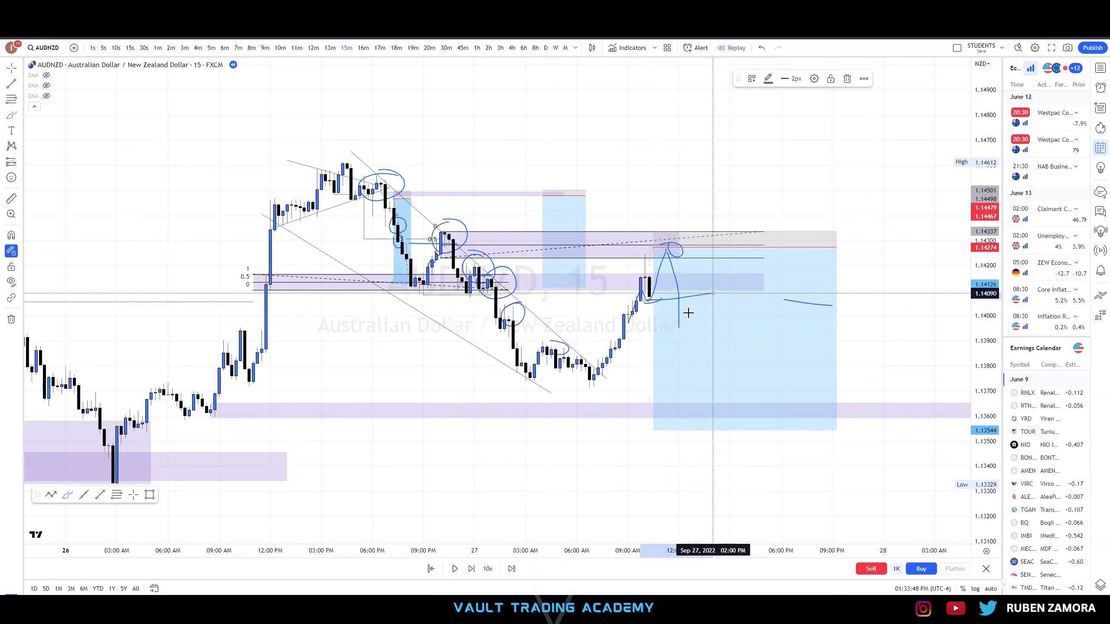
mouse_move(678, 326)
left_mouse_down()
mouse_move(741, 264)
mouse_move(753, 350)
mouse_move(785, 315)
left_mouse_up()
mouse_move(748, 349)
left_mouse_down()
mouse_move(773, 286)
mouse_move(786, 284)
mouse_move(777, 270)
left_mouse_up()
left_click_drag(774, 278, 806, 446)
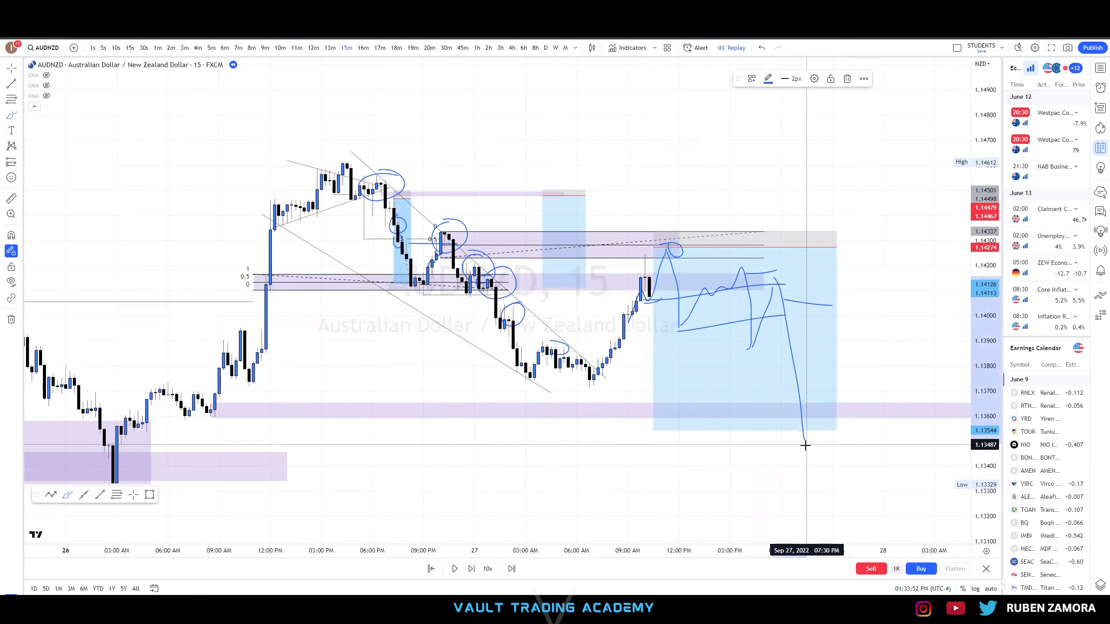
Undo the consolidation and drop sketch, and delete the restored circle at the short entry
left_click(764, 50)
left_click(764, 49)
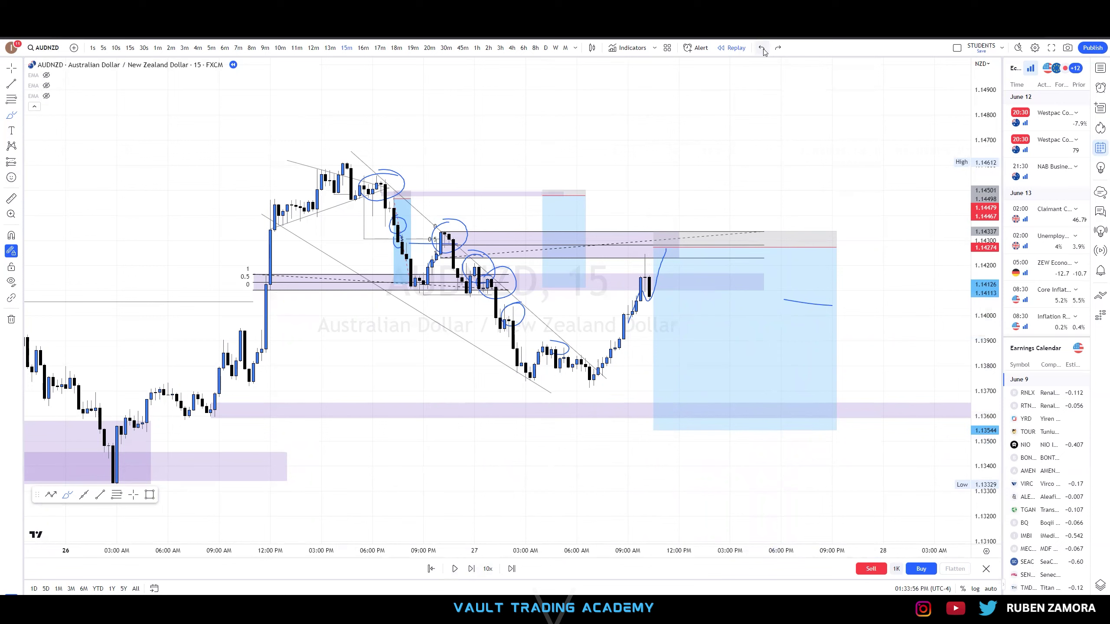
key("Escape")
left_click(641, 246)
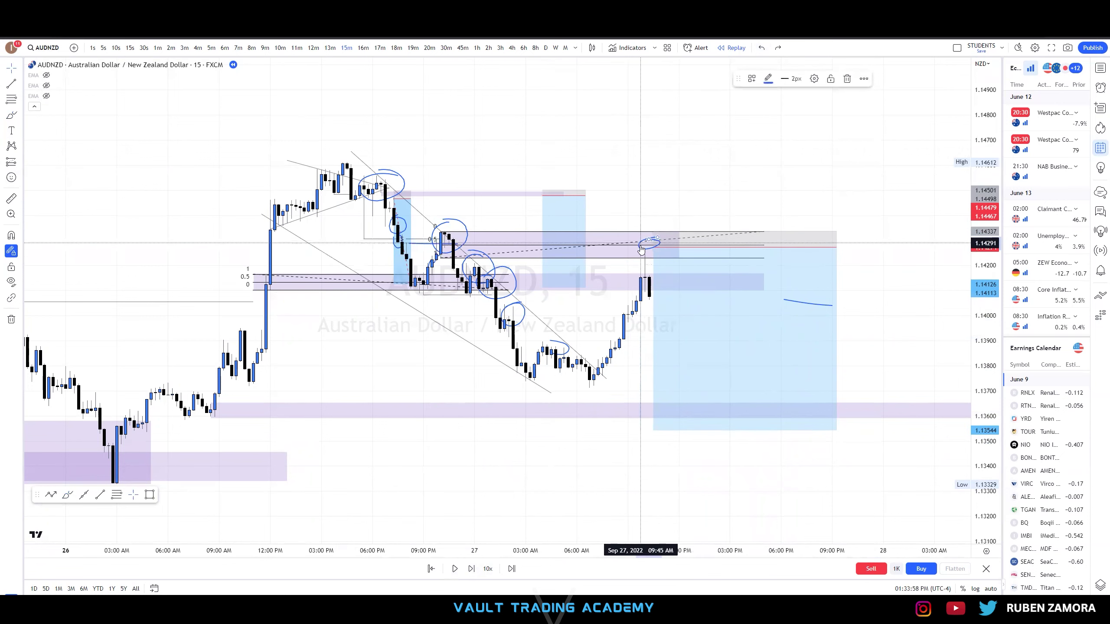
key("Delete")
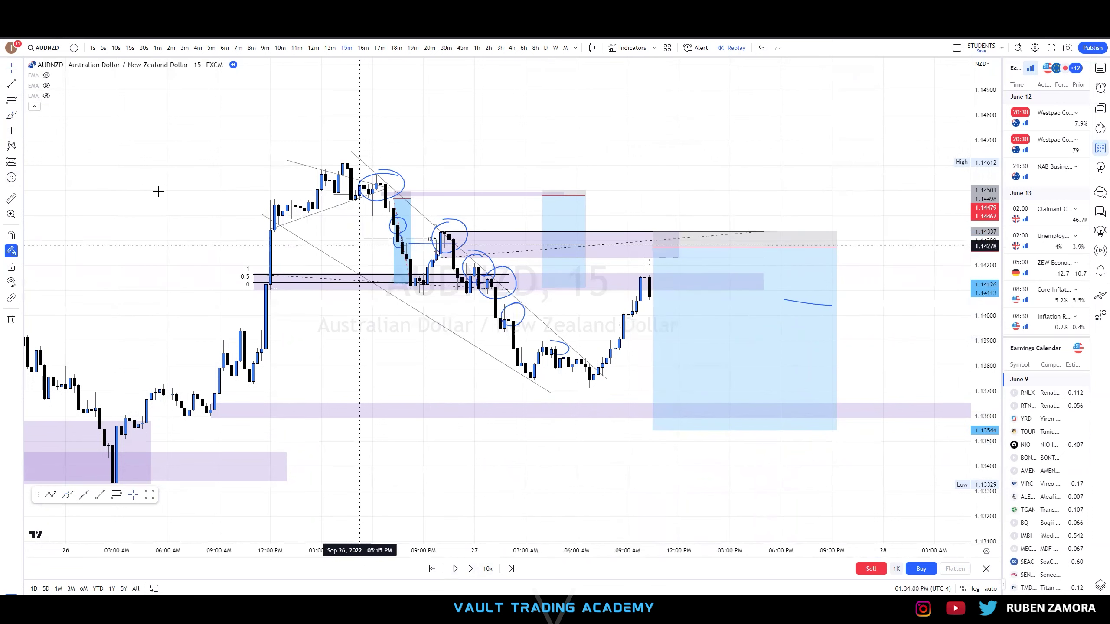
Brush short marks around the latest candles and a projected drop inside the short position
left_click(11, 114)
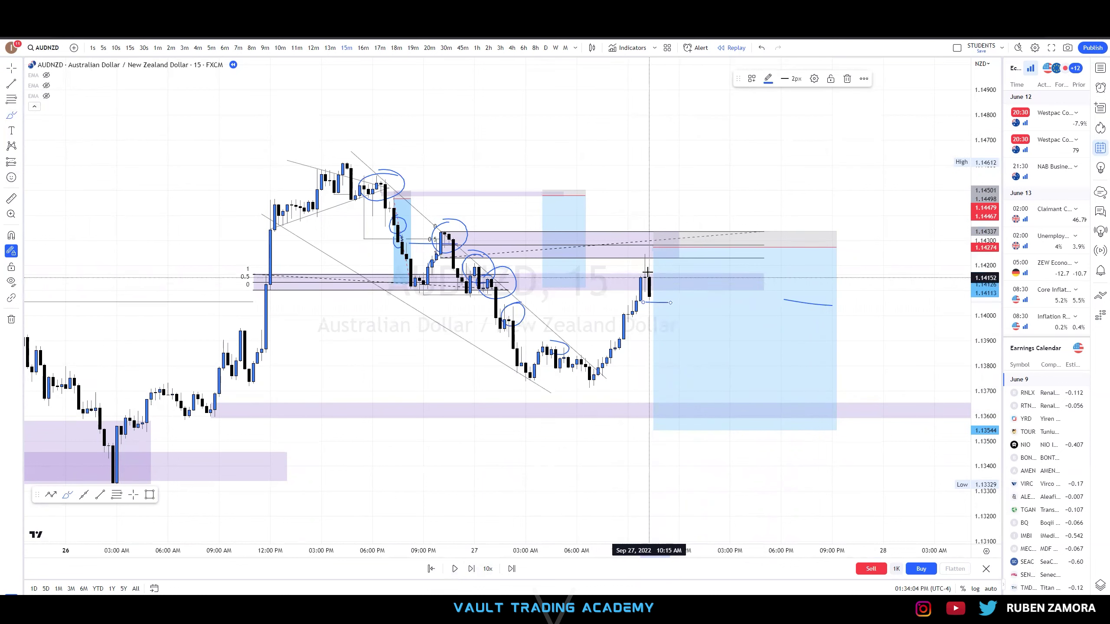
left_click_drag(637, 257, 653, 253)
mouse_move(661, 302)
left_mouse_down()
mouse_move(663, 318)
mouse_move(673, 292)
mouse_move(679, 339)
mouse_move(696, 320)
left_mouse_up()
left_click_drag(642, 288, 648, 288)
left_click_drag(657, 288, 679, 288)
left_click_drag(687, 288, 687, 363)
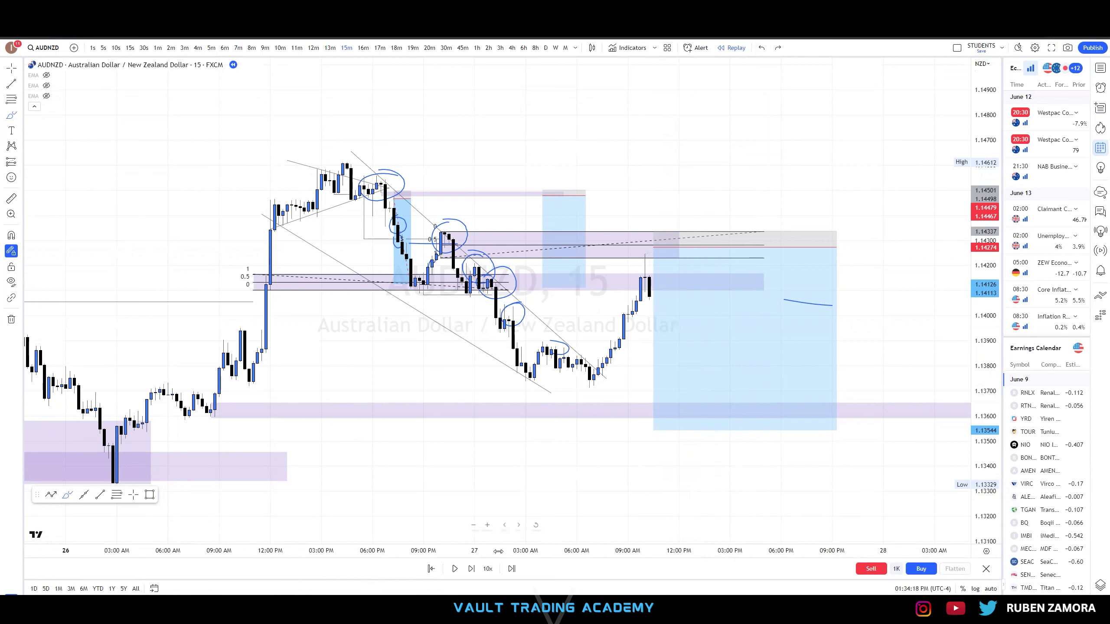
key("Escape")
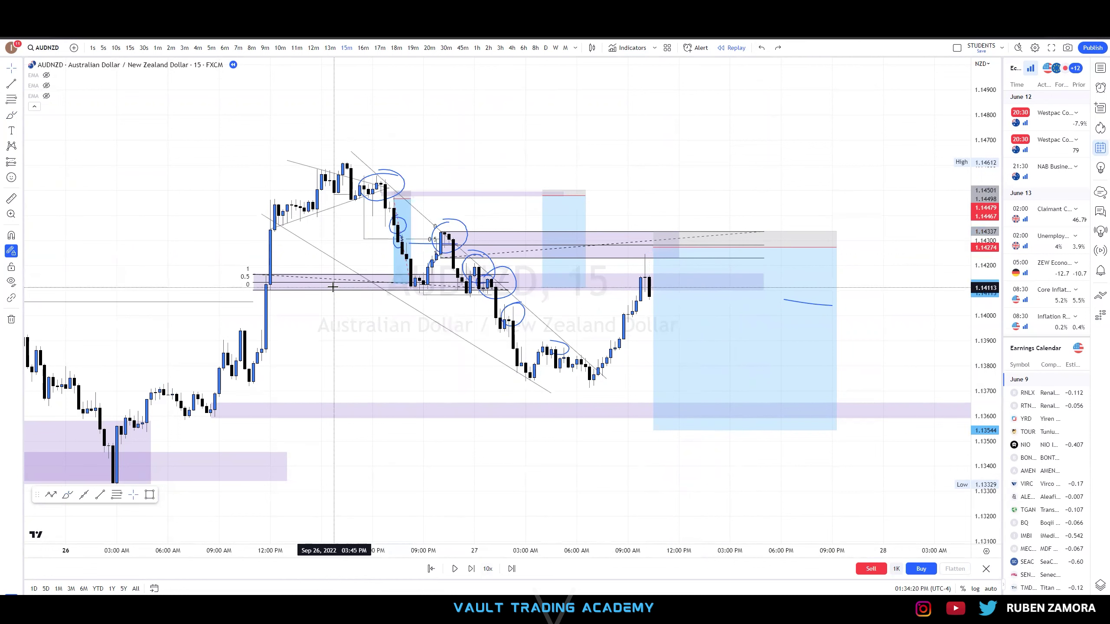
Delete the lower Fibonacci retracement and the purple zone it overlaps
left_click(329, 289)
key("Delete")
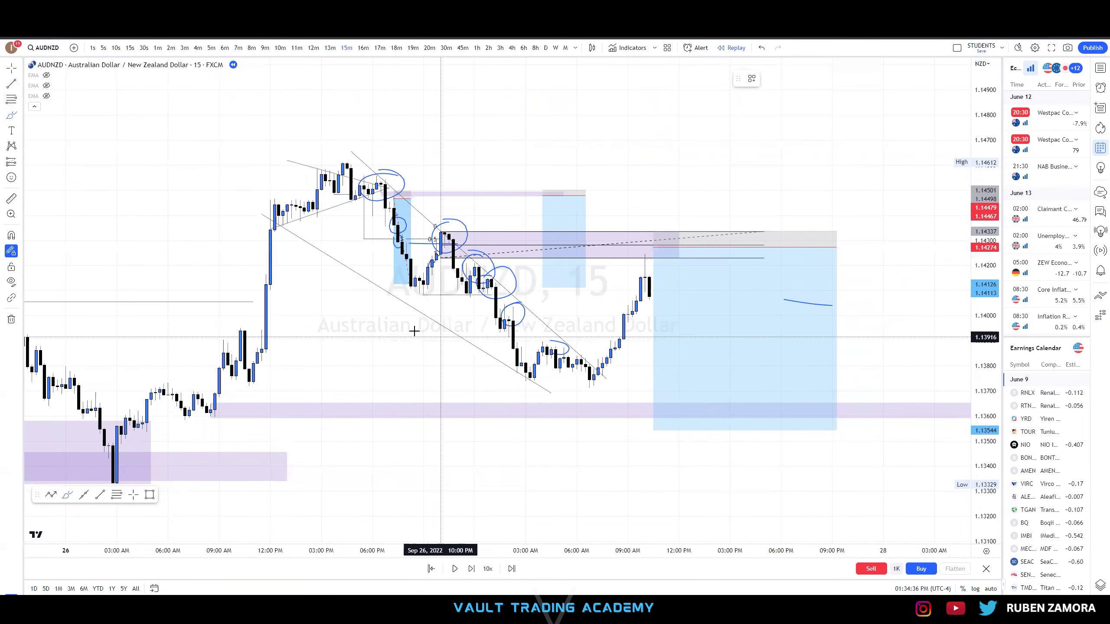
Underline the two main swing lows with the Brush and trace the swings through them, ending in a projected drop from the latest high
left_click_drag(410, 298, 447, 298)
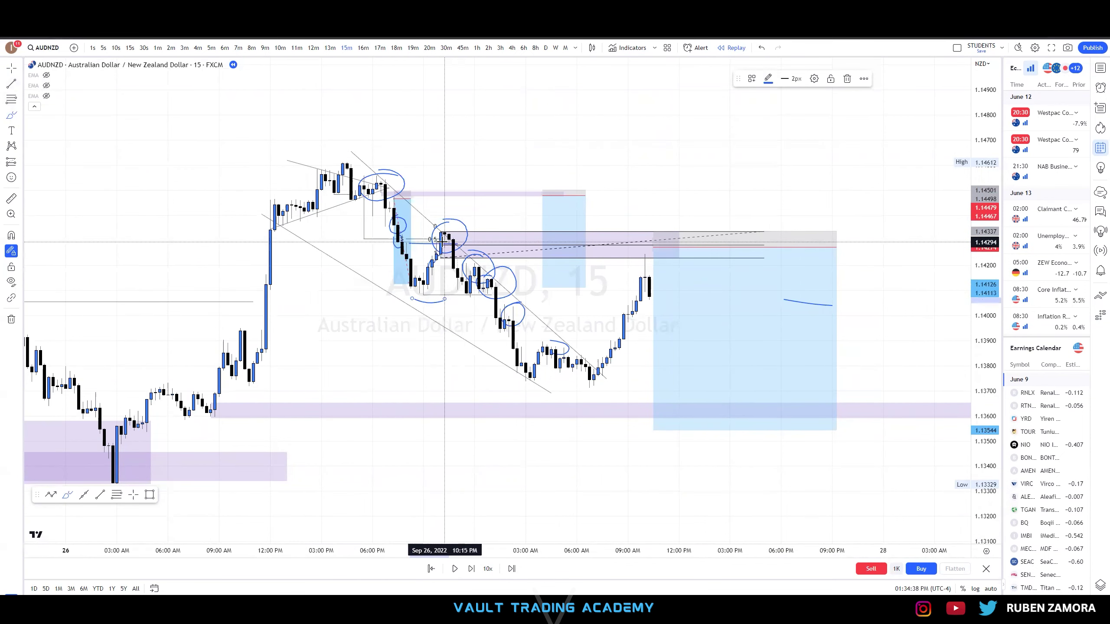
left_click_drag(505, 378, 554, 378)
mouse_move(418, 298)
left_mouse_down()
mouse_move(452, 247)
mouse_move(649, 249)
mouse_move(709, 403)
left_mouse_up()
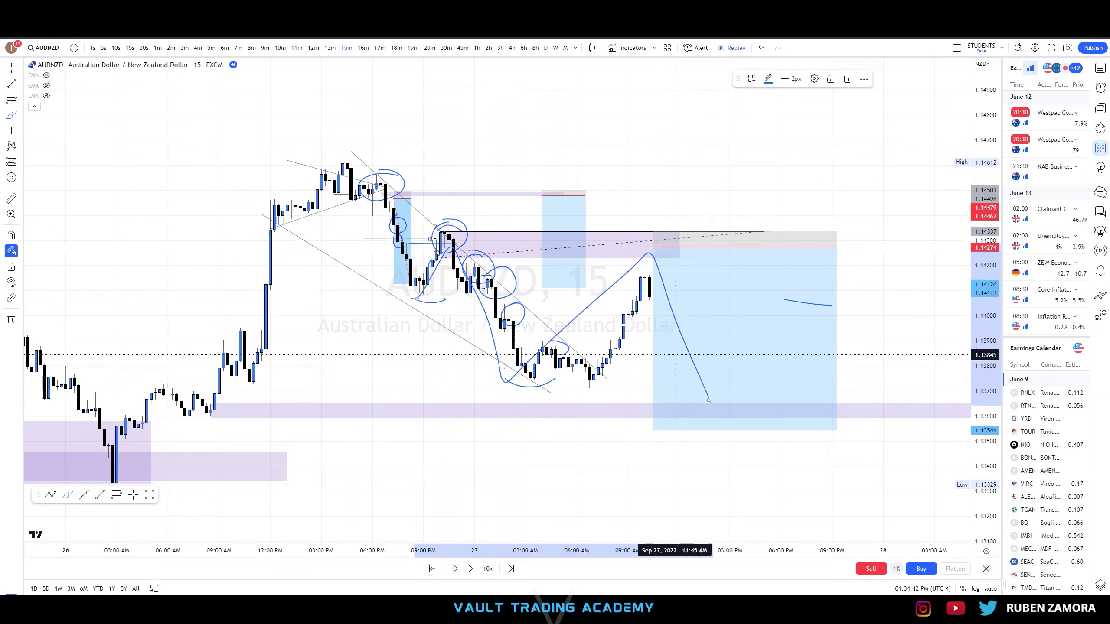
Delete the brushed swing trace with its projected drop and the circle around the swing high at the supply zone
key("Escape")
left_click(592, 302)
key("Delete")
left_click(464, 225)
key("Delete")
Advance the replay bar by bar until the candles reach the short entry inside the supply zone
left_click(473, 568)
left_click(472, 568)
left_click(473, 568)
left_click(472, 568)
left_click(473, 568)
left_click(472, 569)
left_click(472, 568)
left_click(472, 568)
left_click(473, 568)
left_click(472, 569)
left_click(472, 568)
left_click(473, 569)
left_click(472, 568)
left_click(472, 569)
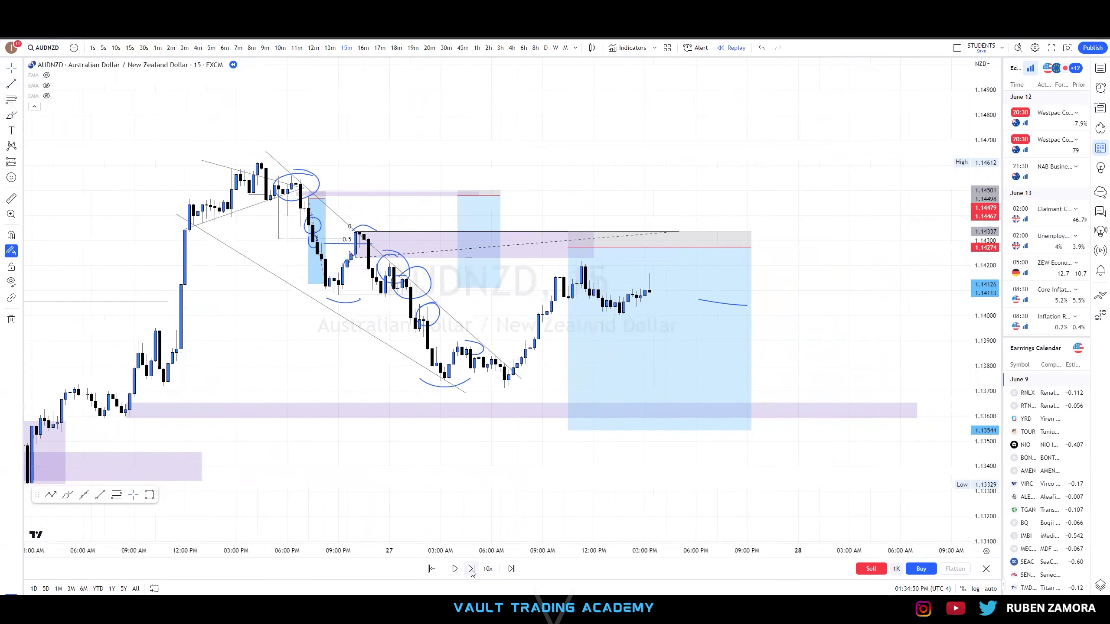
left_click(472, 568)
left_click(472, 569)
left_click(473, 568)
left_click(473, 569)
left_click(472, 569)
left_click(472, 568)
left_click(472, 569)
left_click(472, 569)
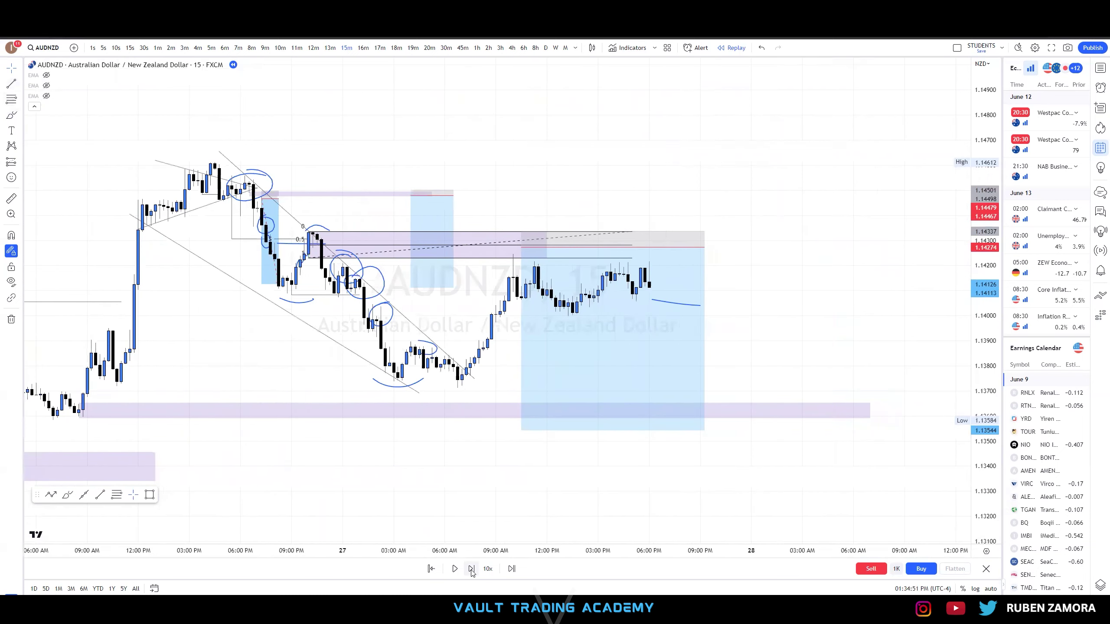
left_click(472, 569)
left_click(473, 568)
left_click(472, 569)
left_click(472, 569)
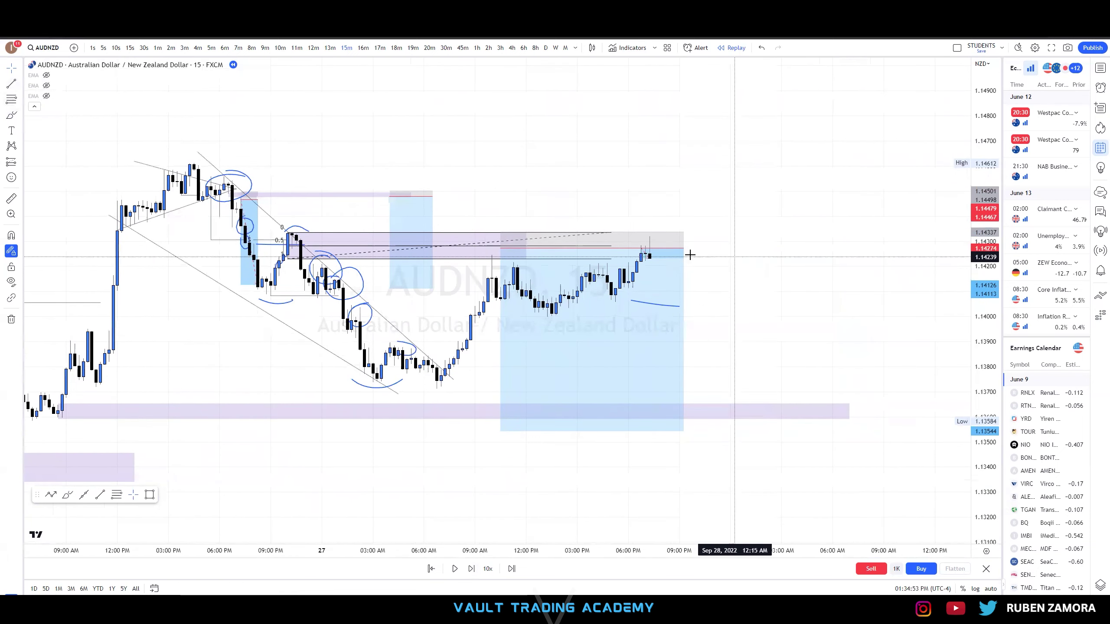
Extend the purple supply zone and its Fibonacci retracement past the latest candles, and move the short position forward in time to them
left_click(531, 251)
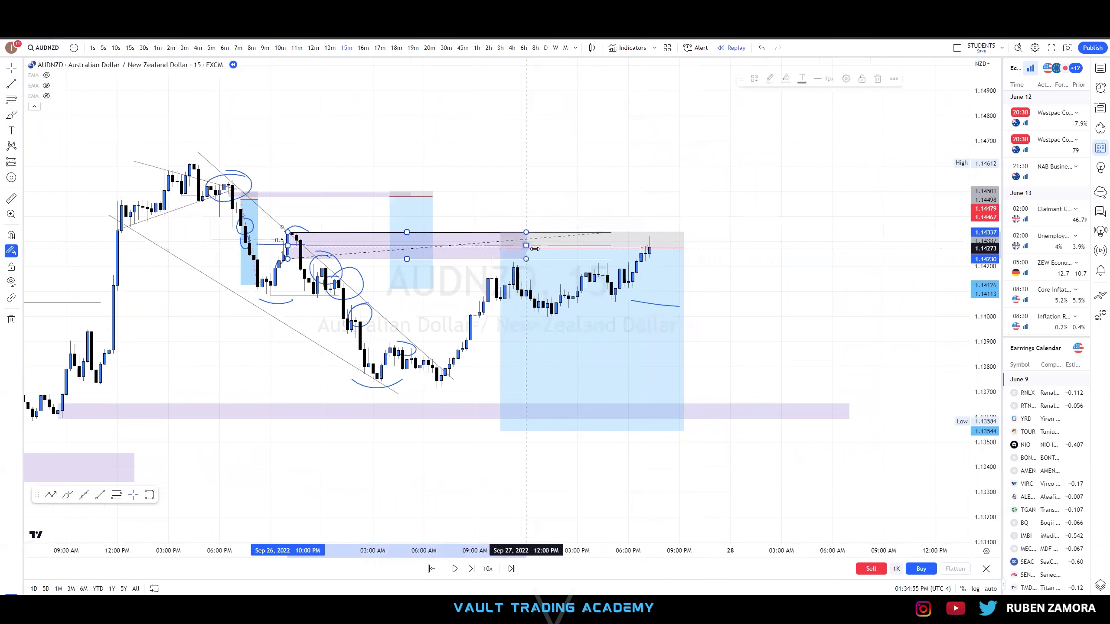
left_click_drag(648, 285, 763, 284)
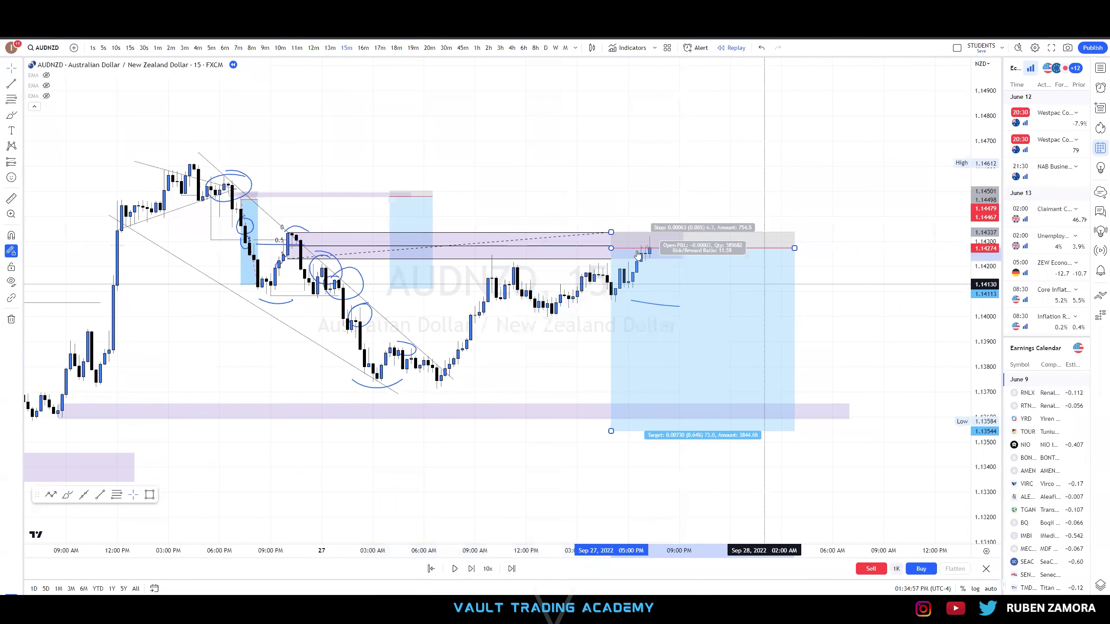
left_click_drag(610, 235, 759, 235)
left_click(829, 275)
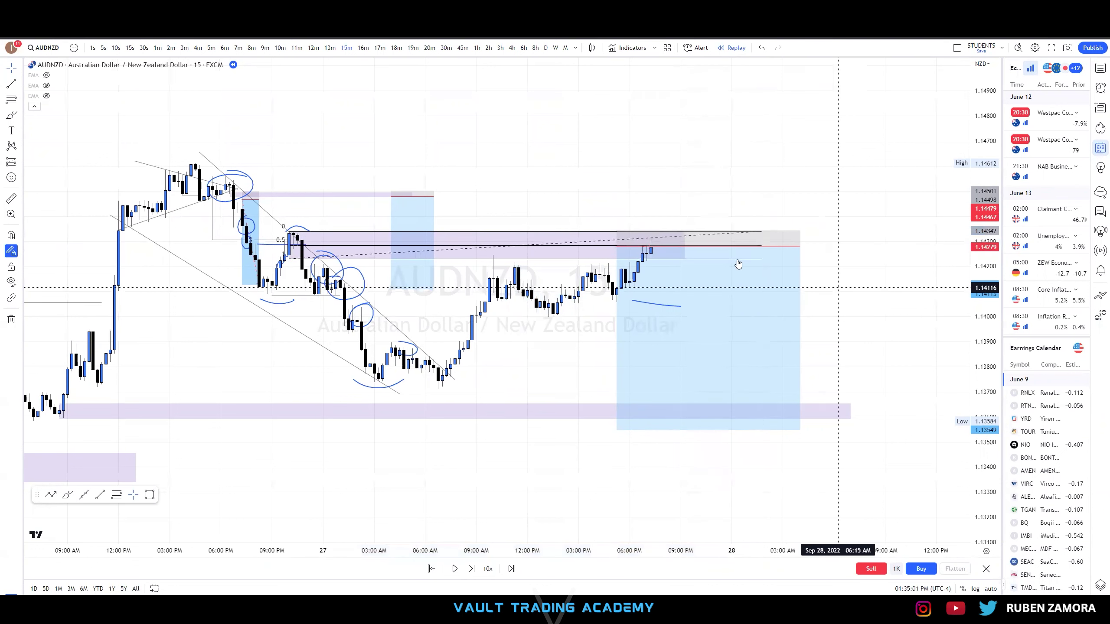
left_click(616, 232)
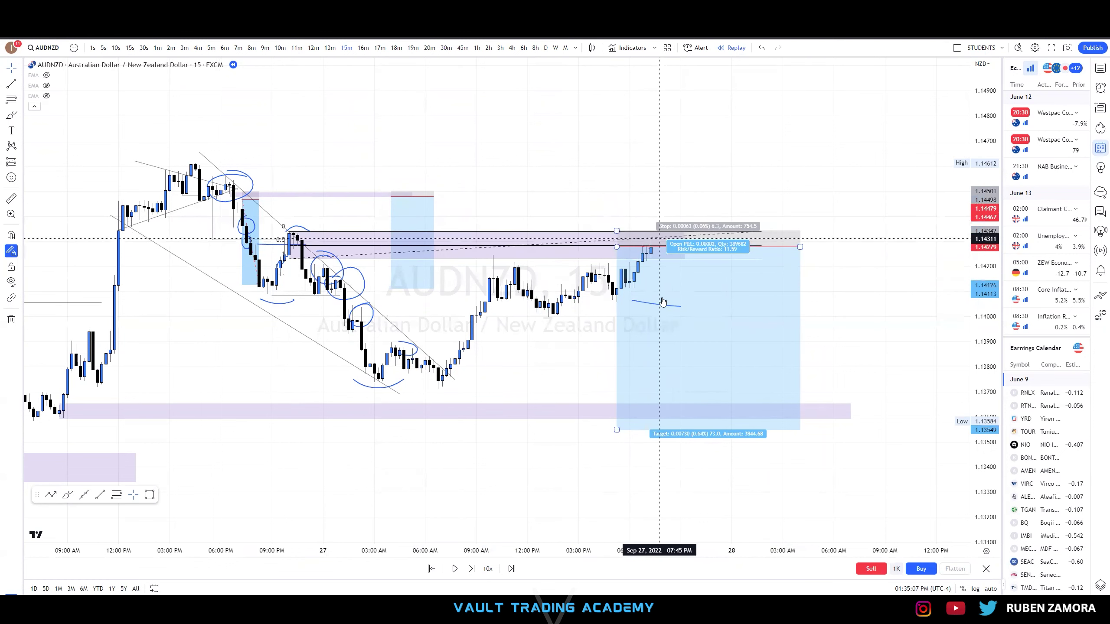
Brush short level lines beneath the latest candles and a boxed handwritten note below the recent lows
key("Escape")
mouse_move(639, 267)
left_mouse_down()
mouse_move(694, 267)
mouse_move(711, 282)
left_mouse_up()
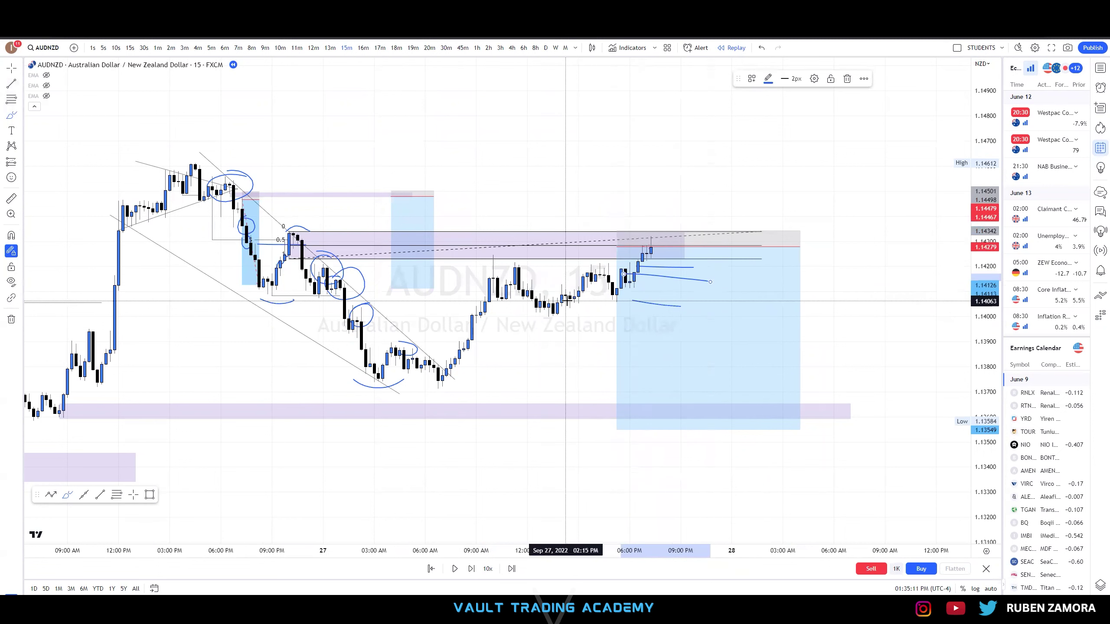
mouse_move(681, 300)
left_mouse_down()
mouse_move(571, 302)
mouse_move(587, 332)
mouse_move(617, 347)
mouse_move(561, 298)
left_mouse_up()
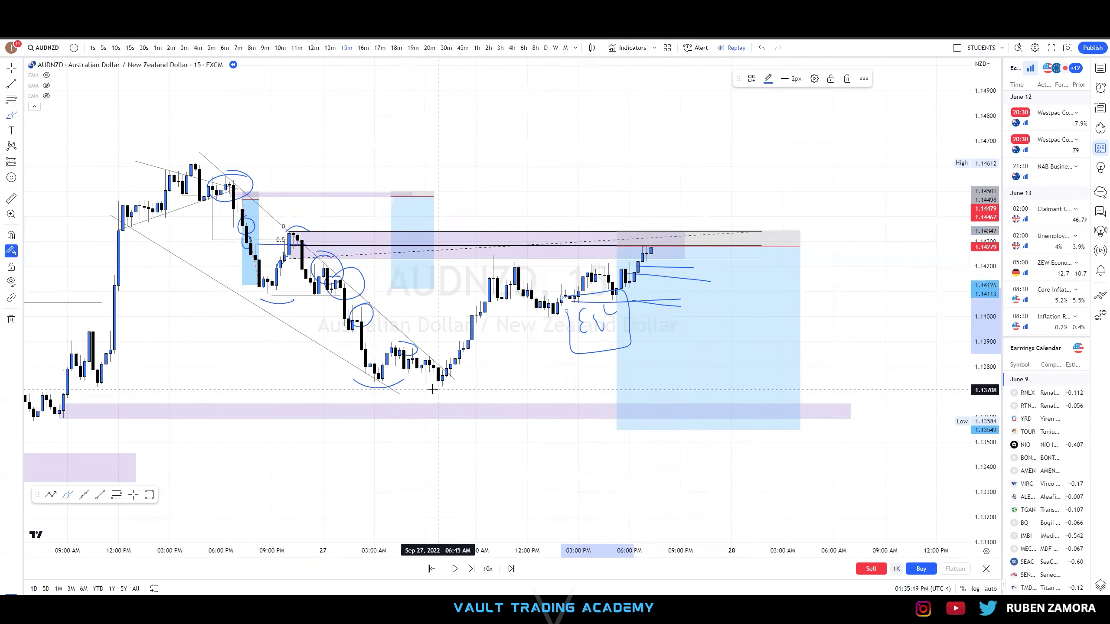
Brush a long line from the main swing low with a circled mark, and a projected spike and drop down to that line
left_click_drag(432, 388, 838, 368)
mouse_move(649, 376)
left_mouse_down()
mouse_move(621, 394)
mouse_move(667, 411)
left_mouse_up()
mouse_move(656, 256)
left_mouse_down()
mouse_move(662, 268)
mouse_move(670, 210)
mouse_move(689, 369)
left_mouse_up()
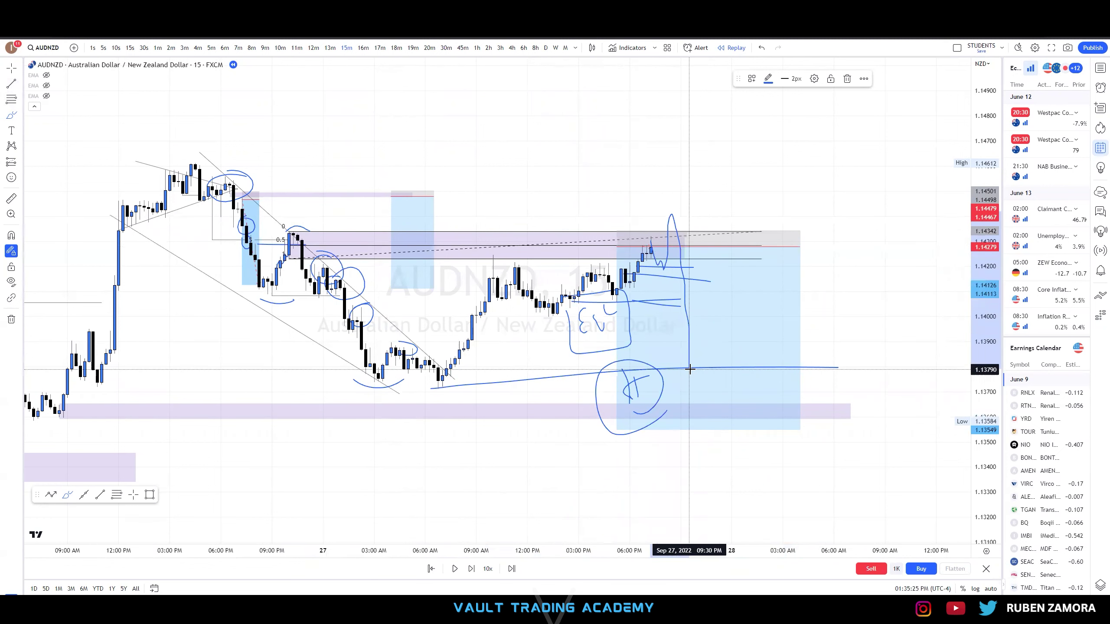
Circle the older short position at the upper supply zone, remove the circle, and delete that position
mouse_move(358, 186)
left_mouse_down()
mouse_move(452, 210)
mouse_move(413, 177)
left_mouse_up()
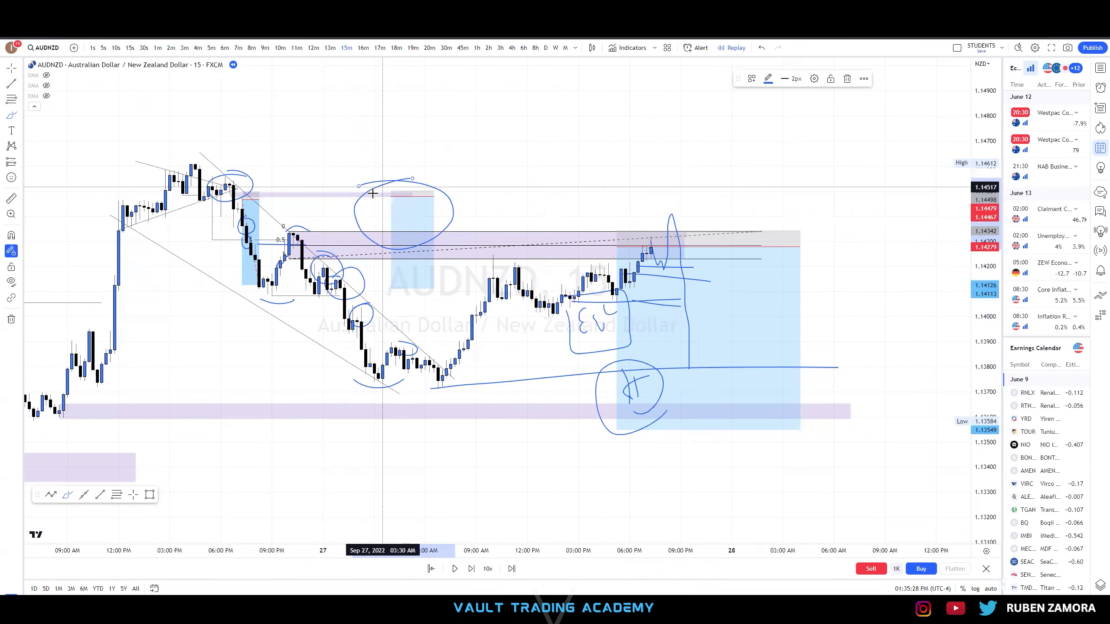
double_click(353, 210)
key("Escape")
key("Delete")
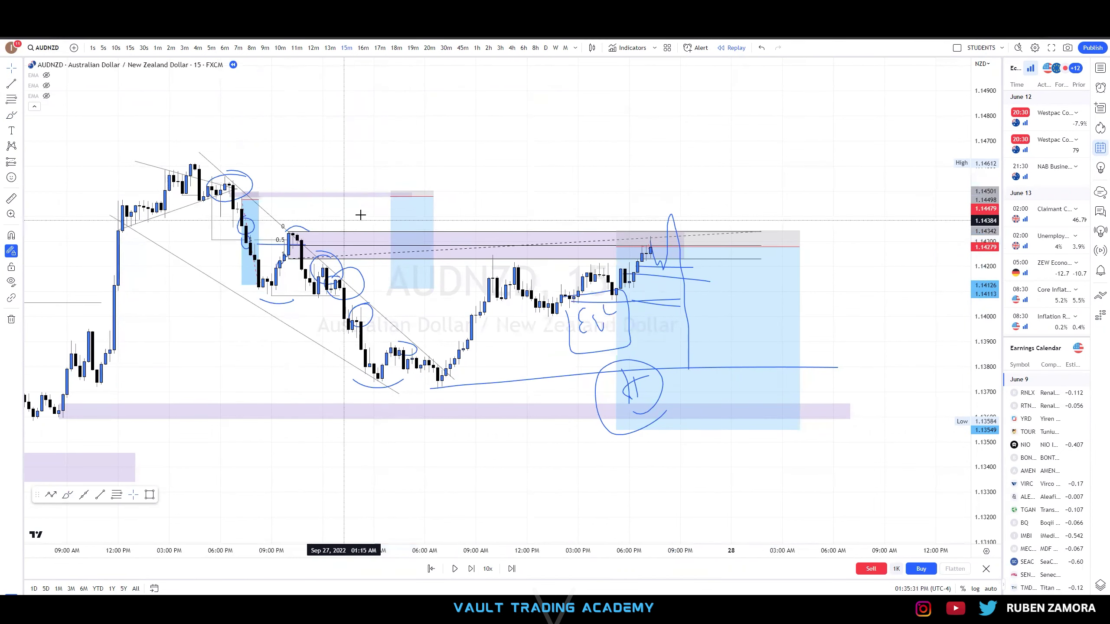
left_click(435, 197)
key("Delete")
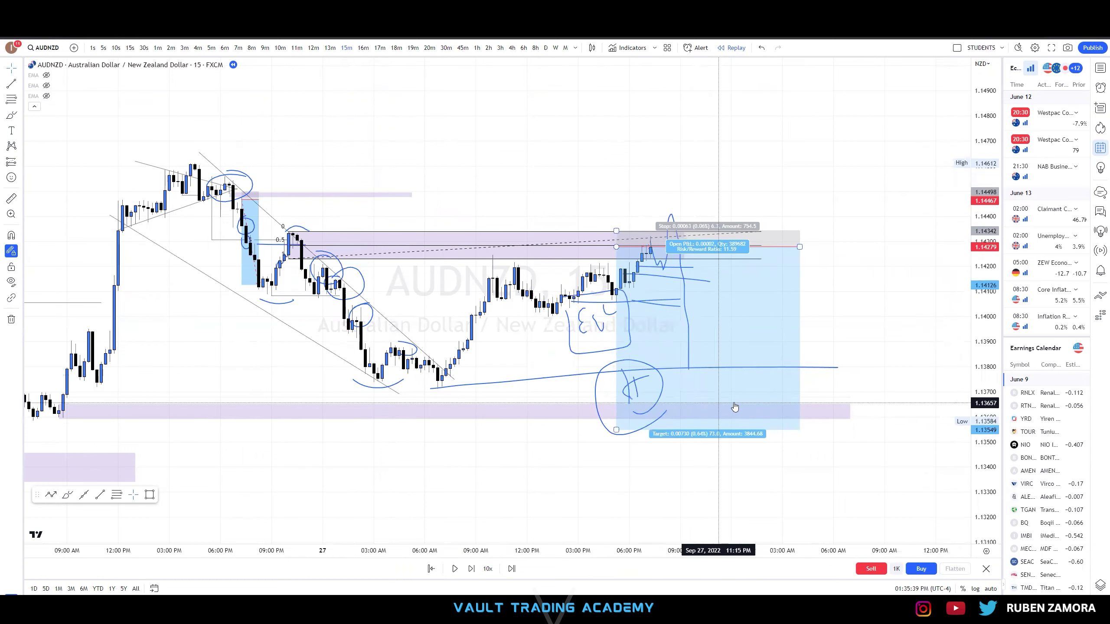
Brush arcs beneath the two main swing lows and over the swing high between them
scroll(731, 410, "down", 3)
left_click(11, 115)
left_click_drag(387, 296, 432, 294)
mouse_move(418, 229)
left_mouse_down()
mouse_move(424, 217)
mouse_move(446, 226)
left_mouse_up()
left_click_drag(475, 389, 543, 397)
Brush an example swing structure with break levels above the supply zone and a circle around the latest swings, and remove these sketches
mouse_move(572, 189)
left_mouse_down()
mouse_move(621, 181)
mouse_move(652, 144)
mouse_move(627, 191)
mouse_move(642, 216)
mouse_move(699, 166)
mouse_move(656, 159)
mouse_move(721, 169)
left_mouse_up()
mouse_move(645, 141)
left_mouse_down()
mouse_move(711, 153)
mouse_move(725, 124)
left_mouse_up()
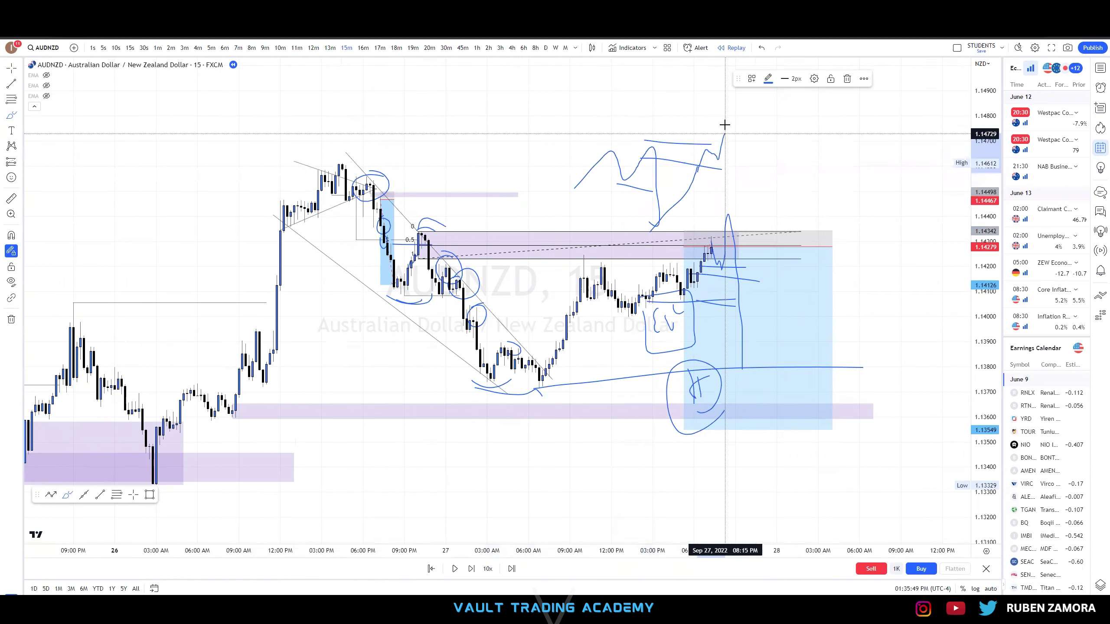
left_click_drag(725, 125, 723, 122)
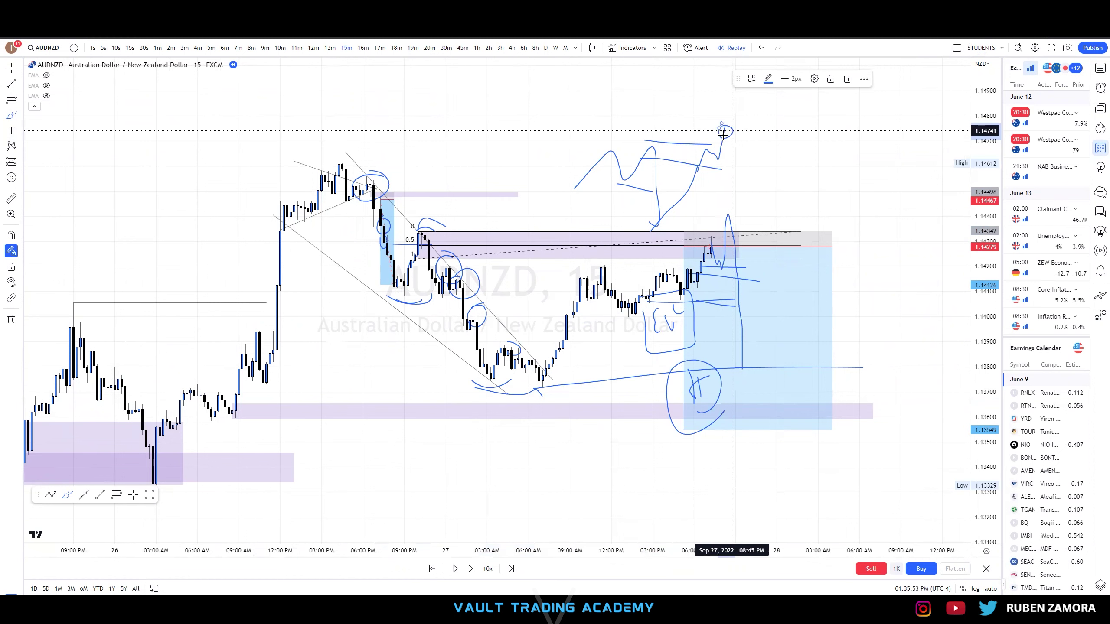
left_click_drag(647, 141, 736, 142)
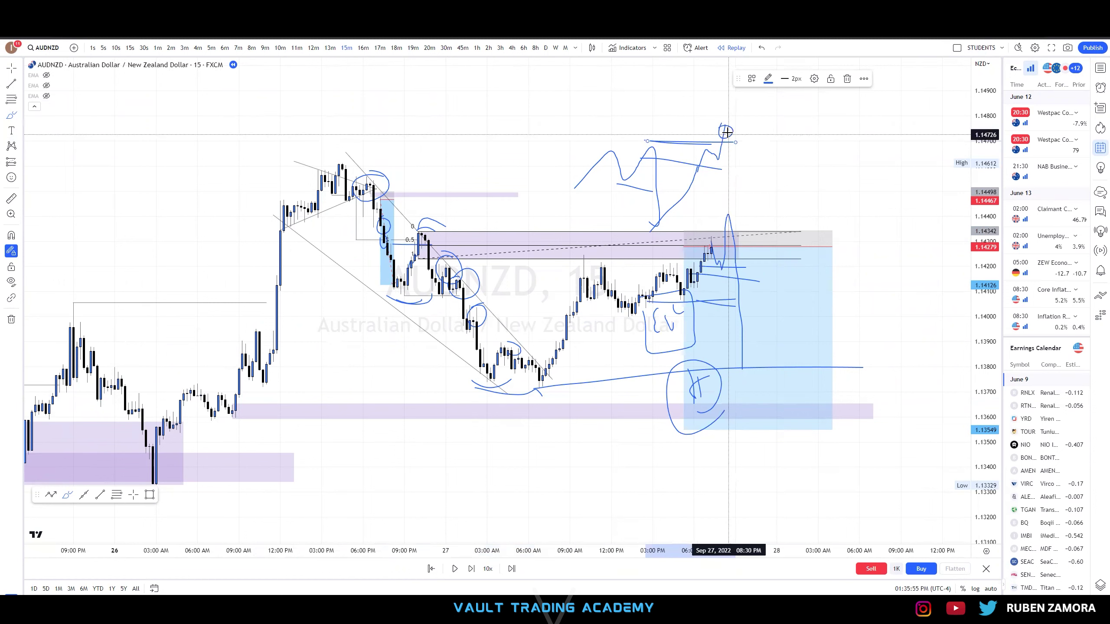
mouse_move(726, 127)
left_mouse_down()
mouse_move(742, 187)
mouse_move(783, 171)
mouse_move(808, 230)
left_mouse_up()
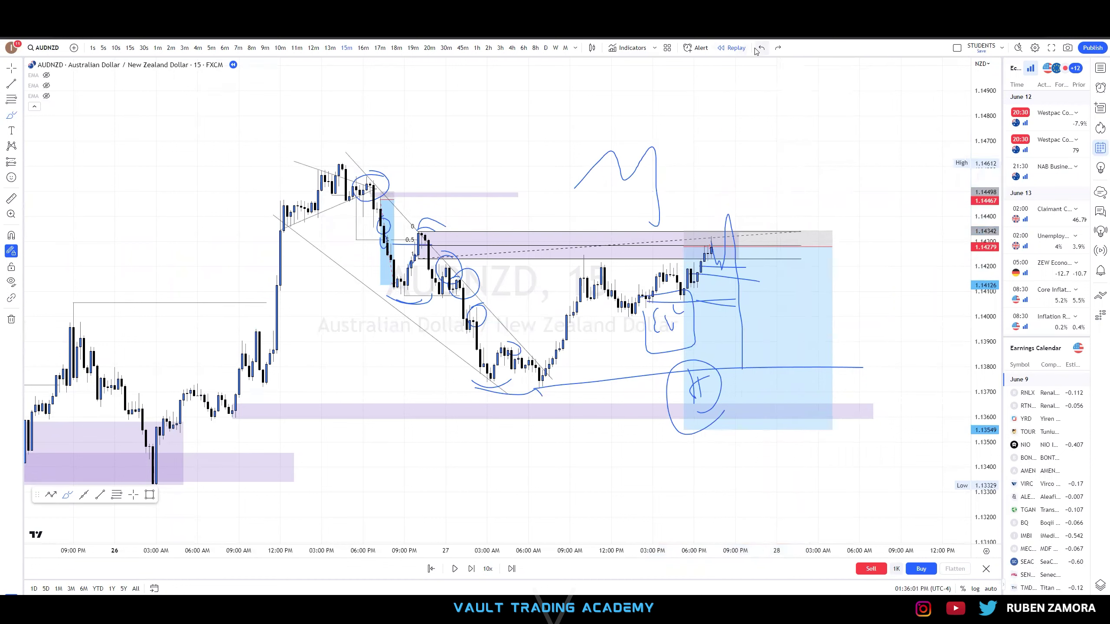
mouse_move(727, 229)
left_mouse_down()
mouse_move(748, 275)
mouse_move(674, 201)
left_mouse_up()
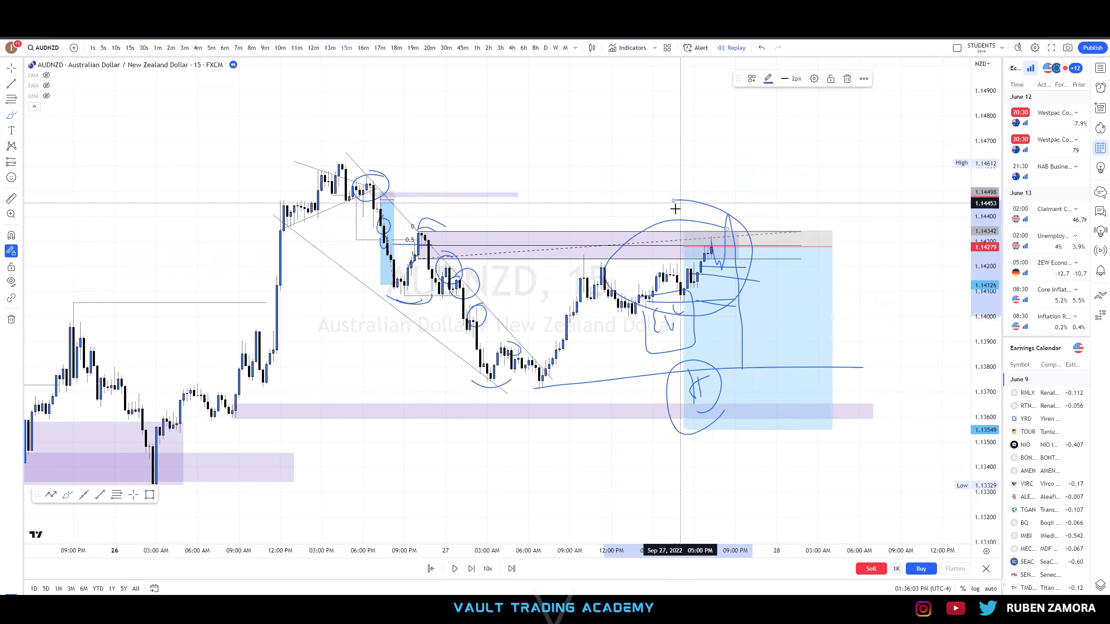
key("Delete")
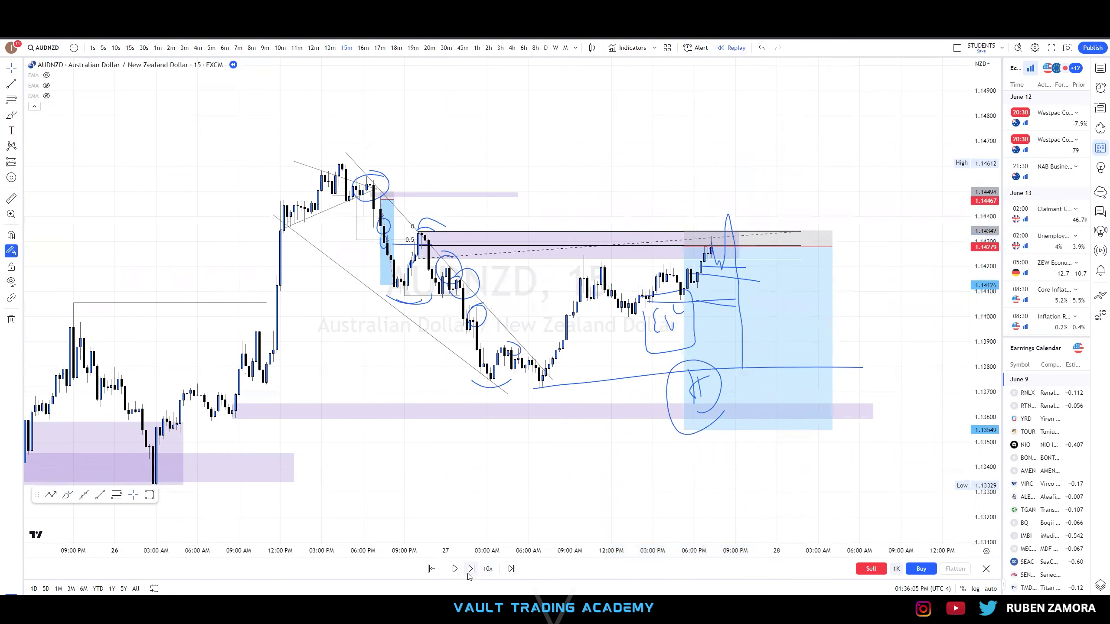
Advance the replay three bars and extend the thin upper supply zone past the latest spike
left_click(469, 573)
left_click(469, 573)
left_click(469, 572)
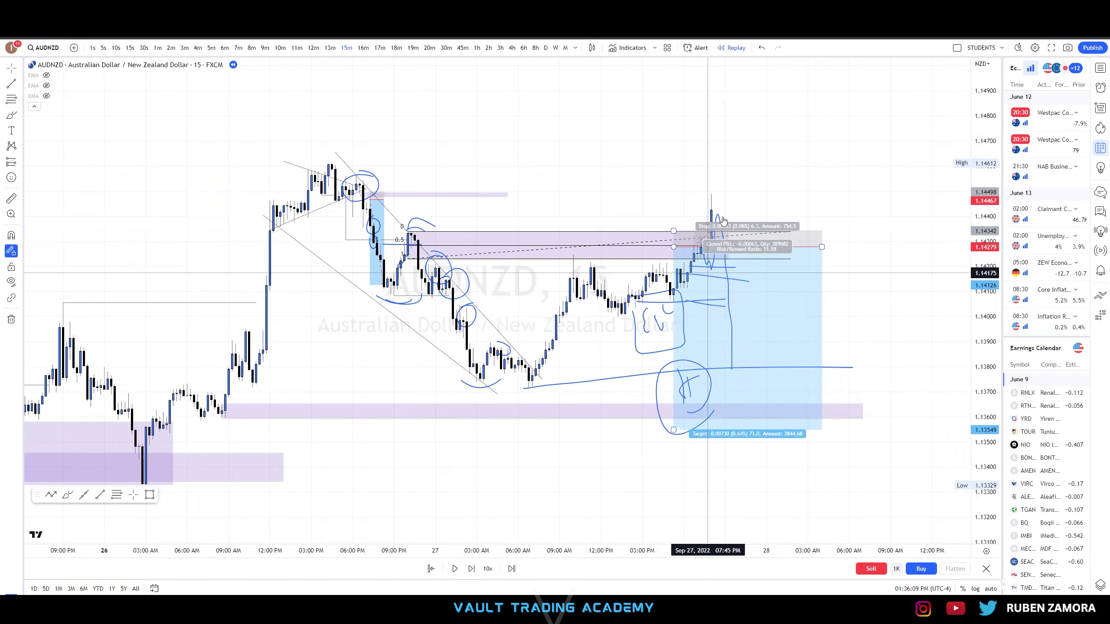
left_click(508, 194)
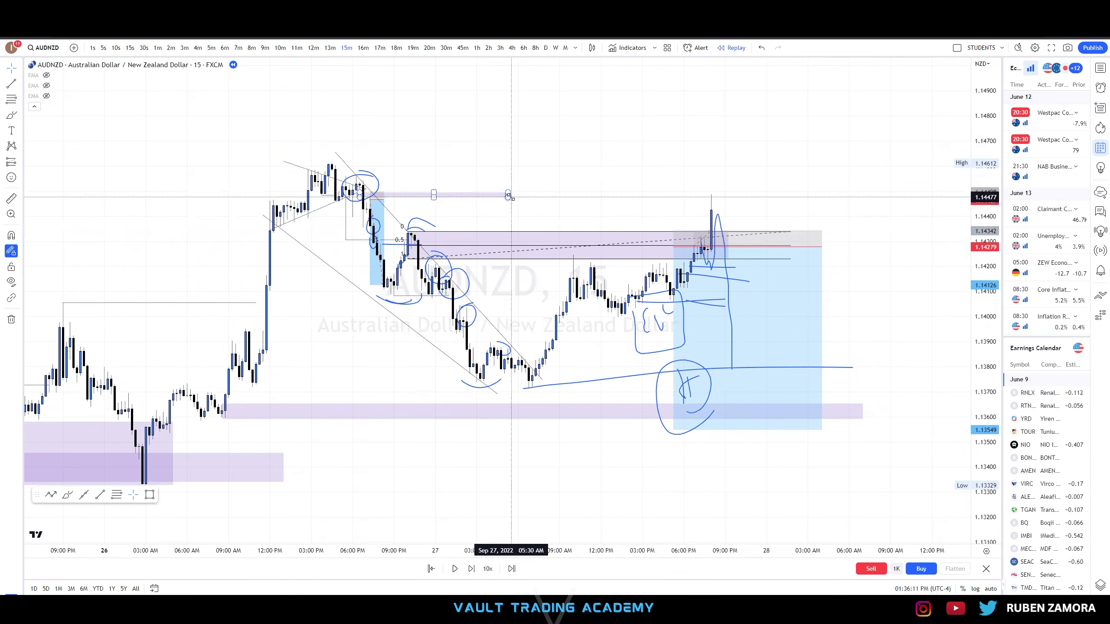
left_click_drag(587, 199, 729, 198)
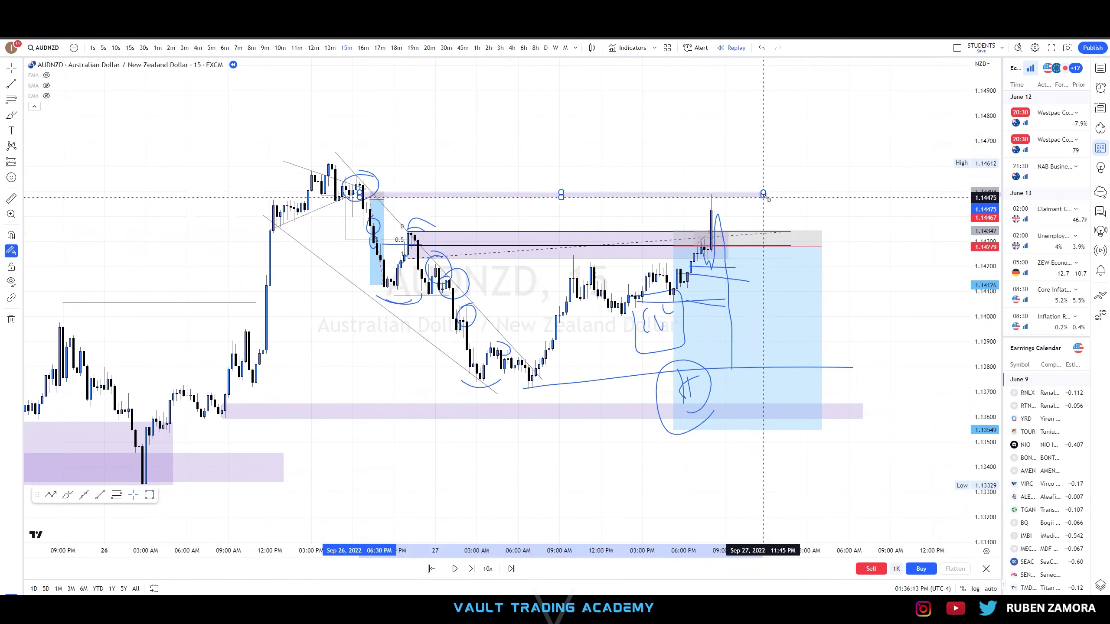
left_click(793, 214)
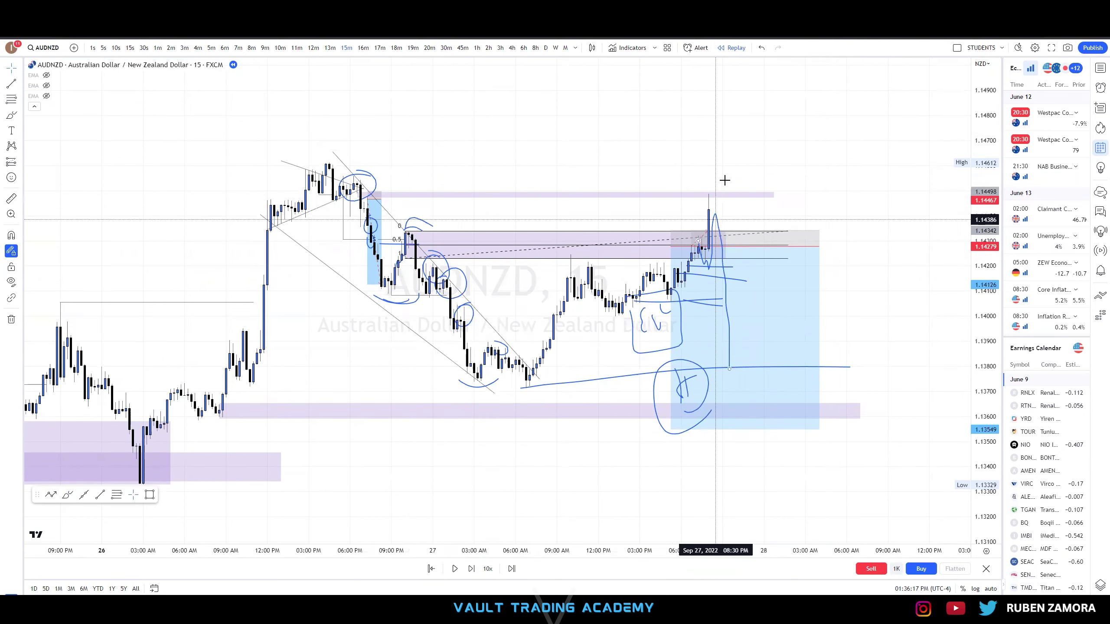
left_click(700, 256)
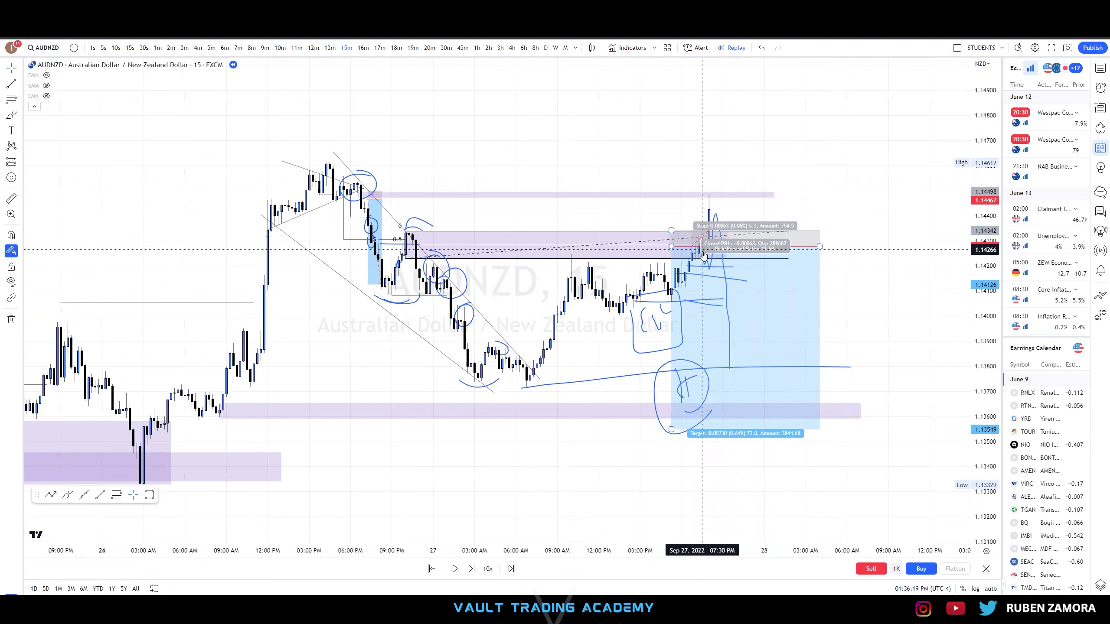
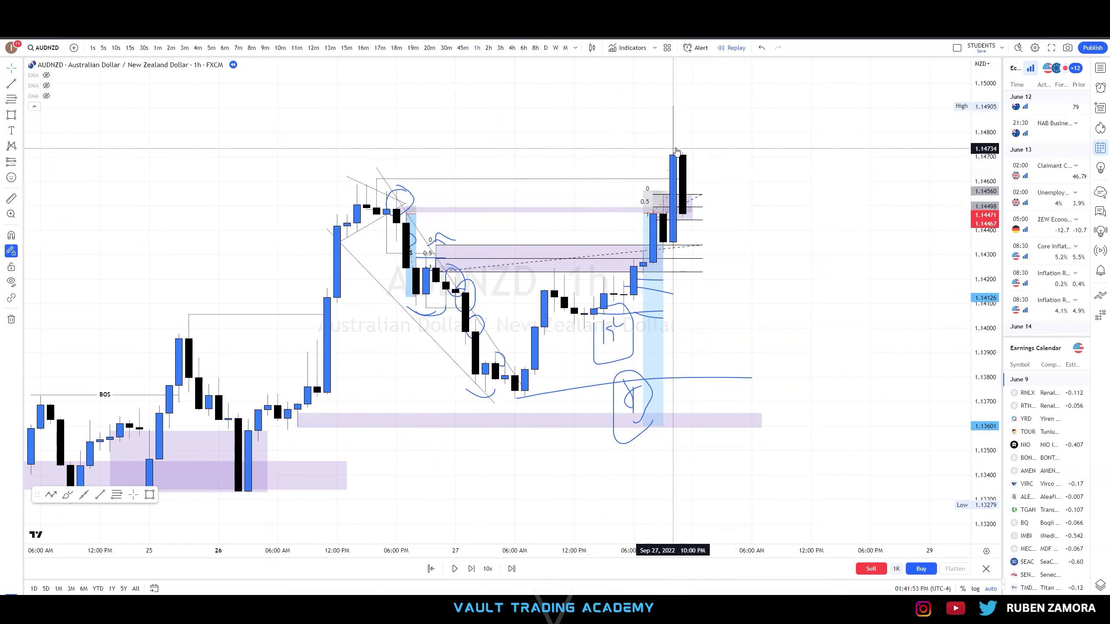
Advance the replay one hourly bar and delete the descending trendlines, short positions, lower supply zone and most of the brush marks
left_click_drag(813, 394, 327, 167)
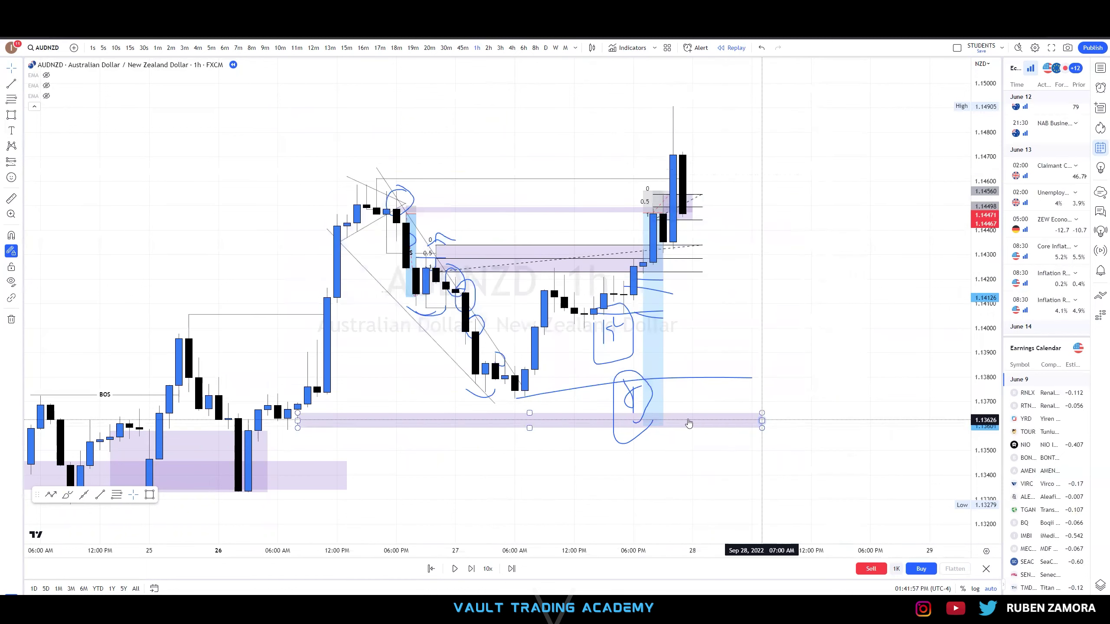
left_click(471, 569)
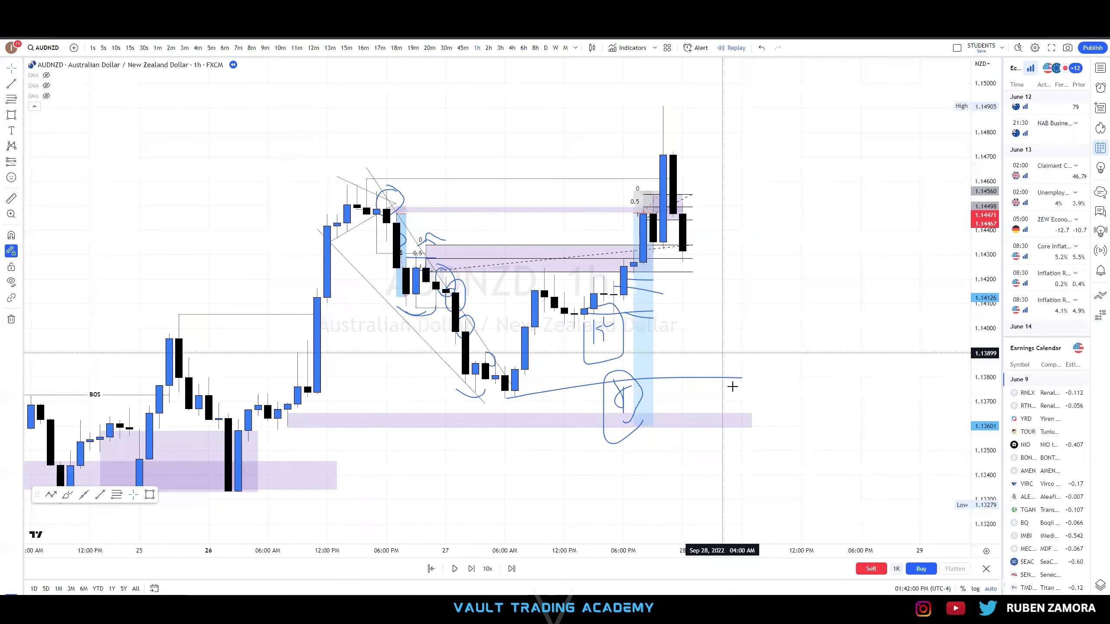
left_click_drag(762, 402, 381, 266)
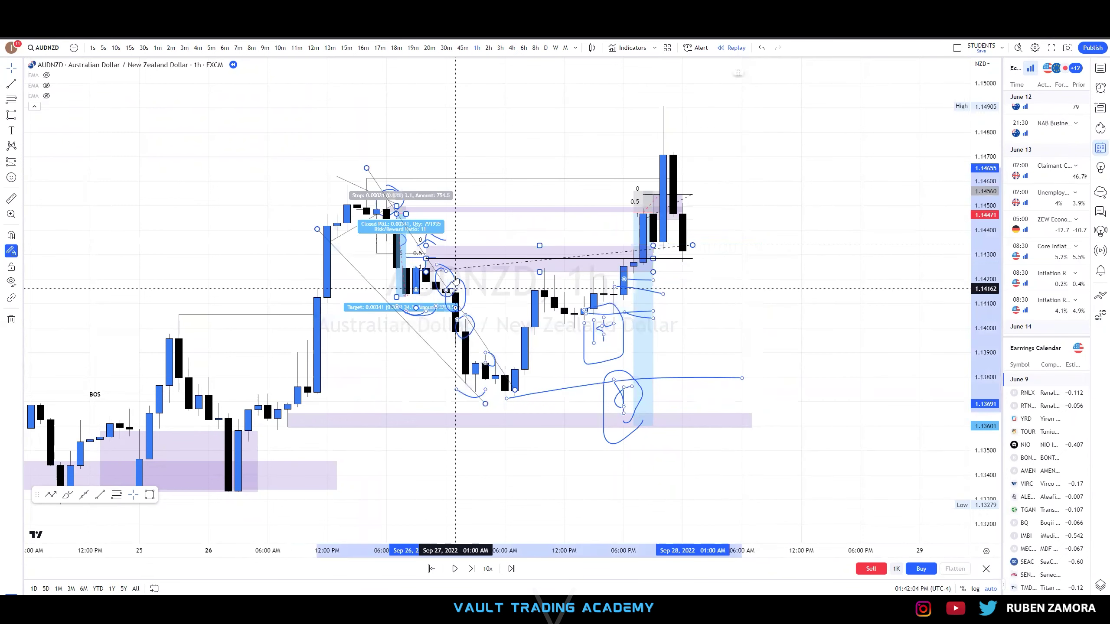
key("Delete")
left_click(632, 379)
key("Delete")
scroll(633, 378, "up", 2)
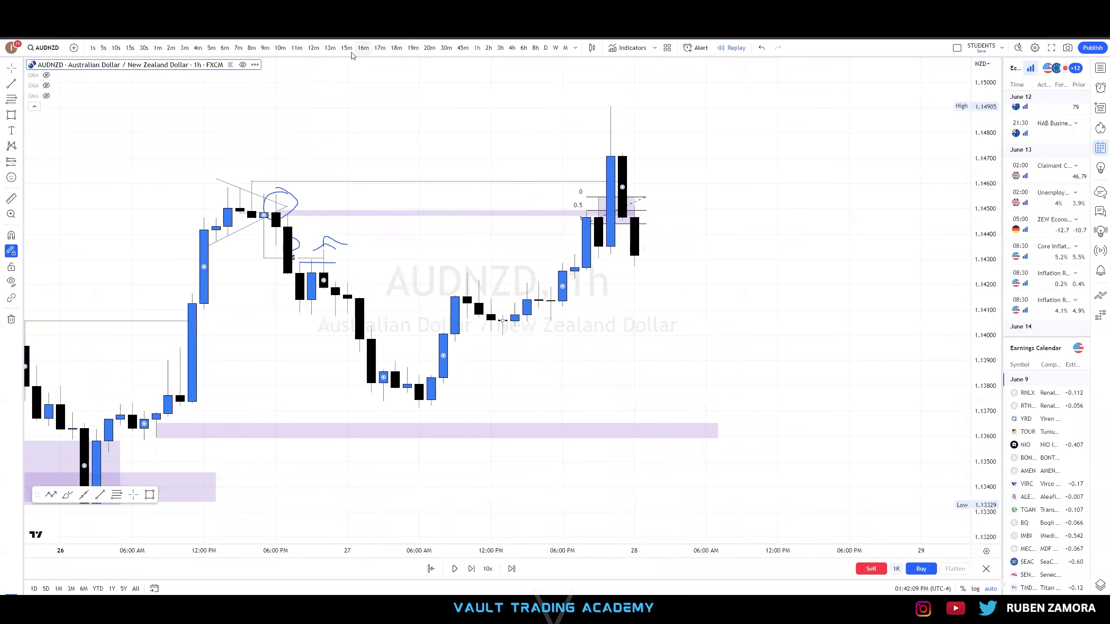
Switch the chart to 15 minutes and delete the thin upper zone, the Fibonacci retracement and the purple zone under it
scroll(766, 320, "down", 2)
left_click_drag(986, 338, 930, 250)
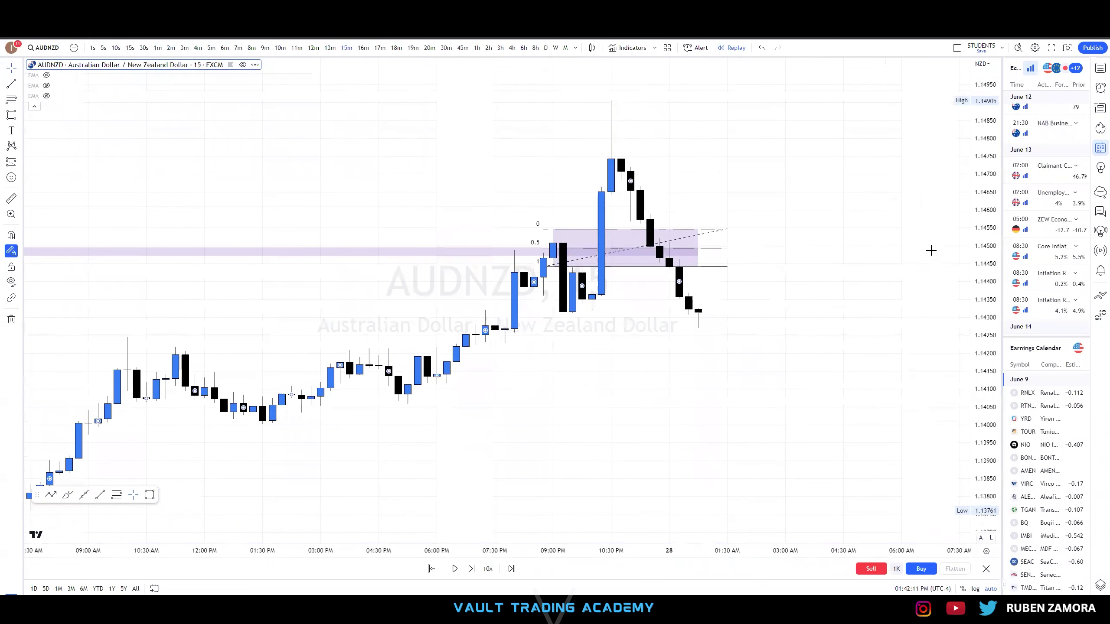
left_click_drag(854, 282, 861, 299)
scroll(648, 257, "up", 2)
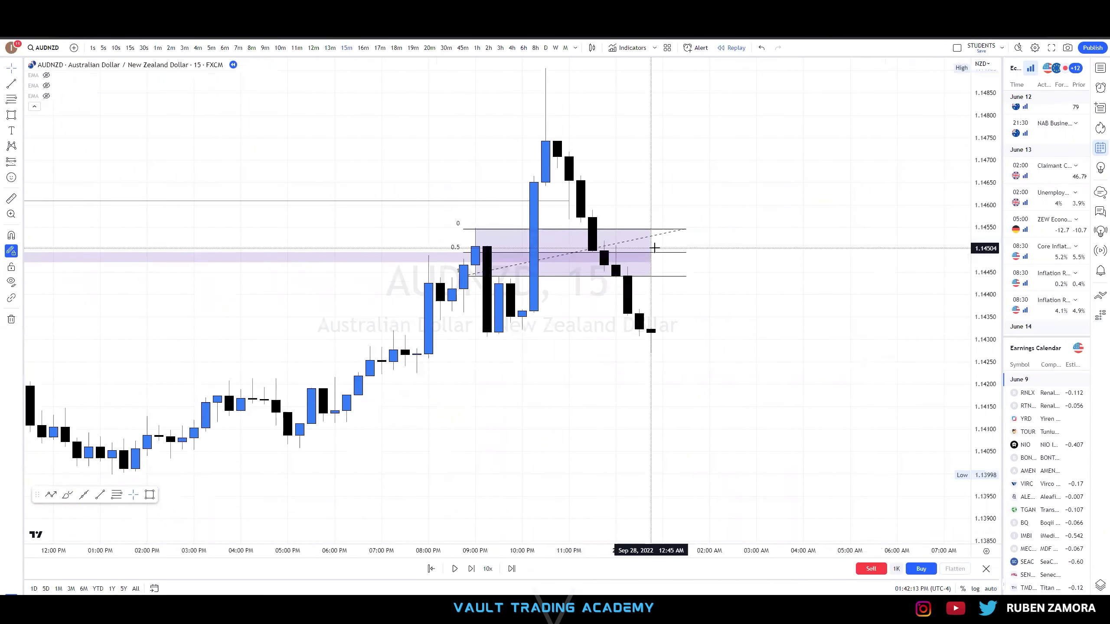
left_click(651, 249)
key("Delete")
left_click(657, 237)
key("Delete")
left_click(651, 241)
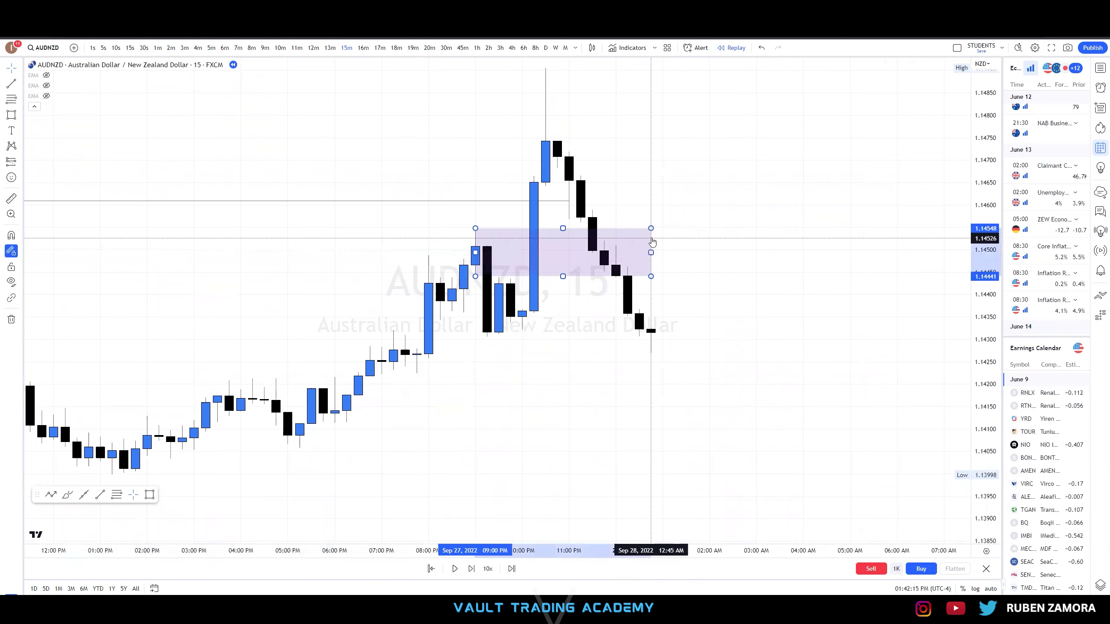
key("Delete")
Draw a horizontal trend line at about 1.14308 from the Sep 27, 9:15 PM low to just past the latest candle
scroll(681, 395, "up", 1)
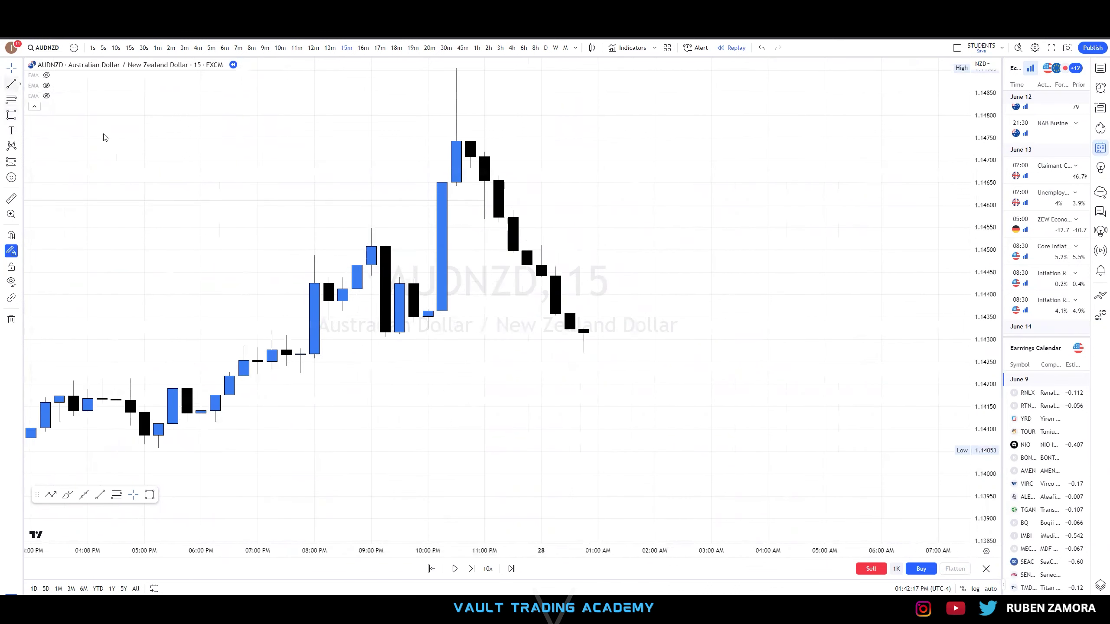
left_click(12, 84)
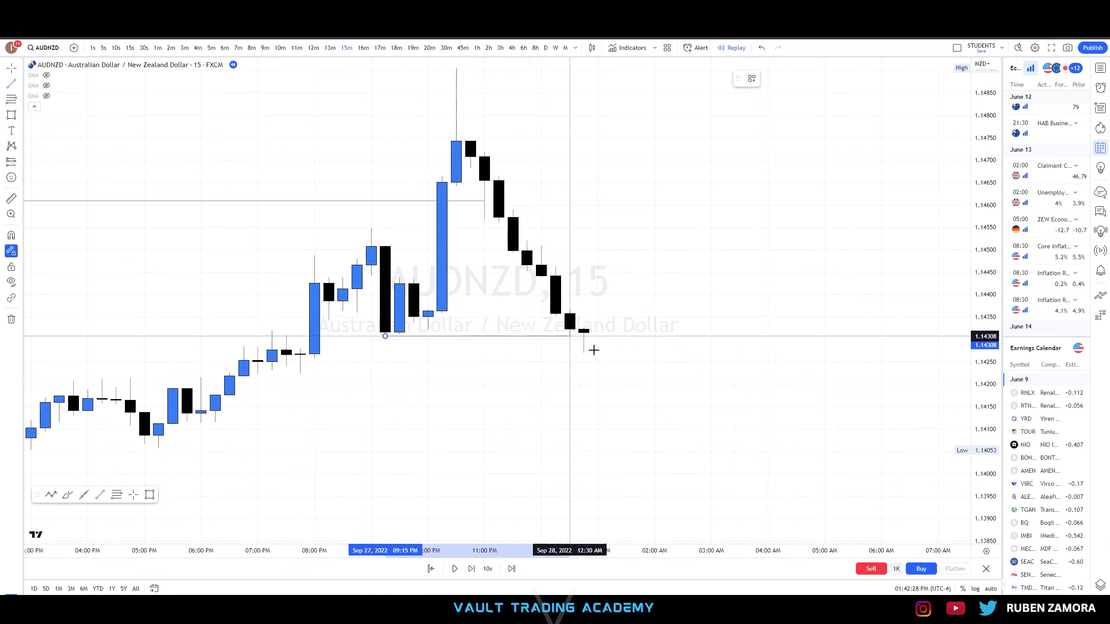
left_click(595, 349)
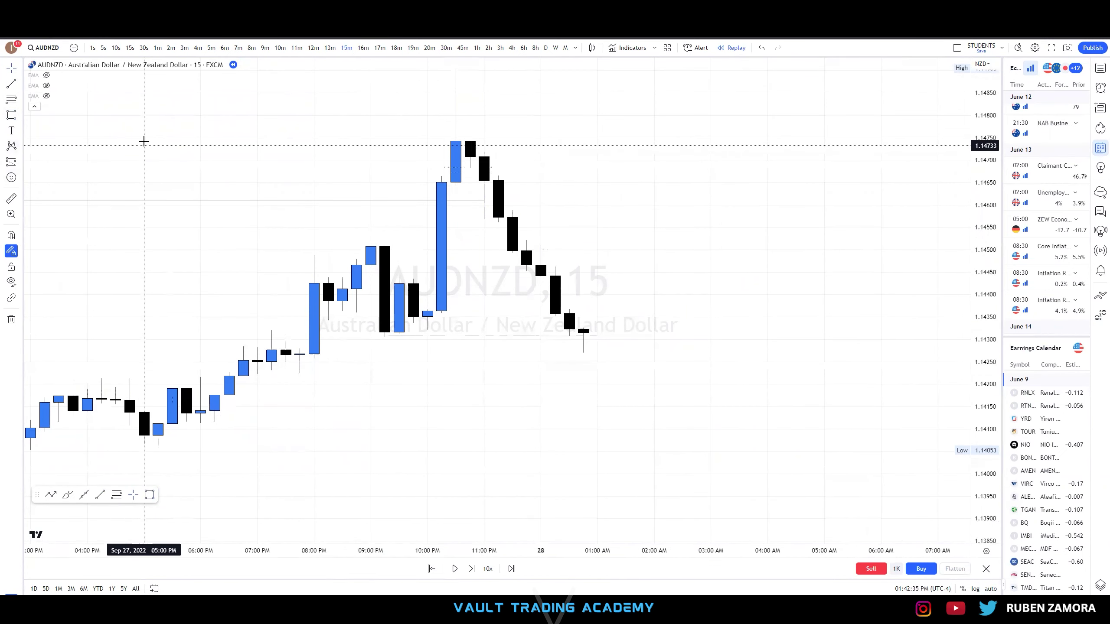
Draw a Fibonacci retracement from the Sep 27, 9:15 PM low at 1.14306 up to the 1.14905 high
left_click_drag(145, 149, 138, 162)
key("alt+h")
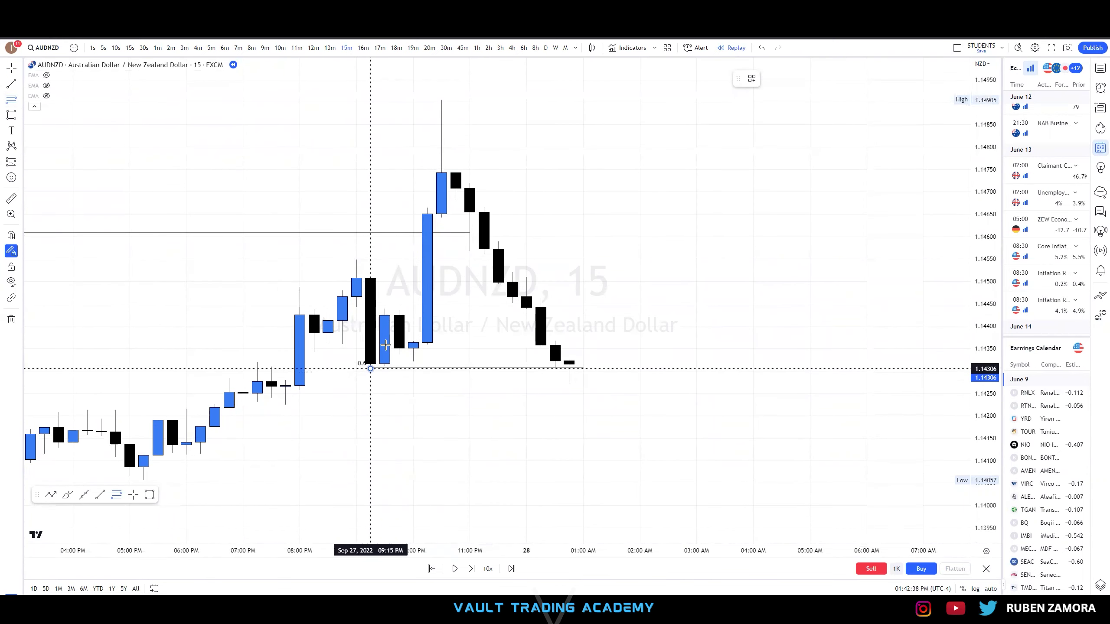
left_click(838, 100)
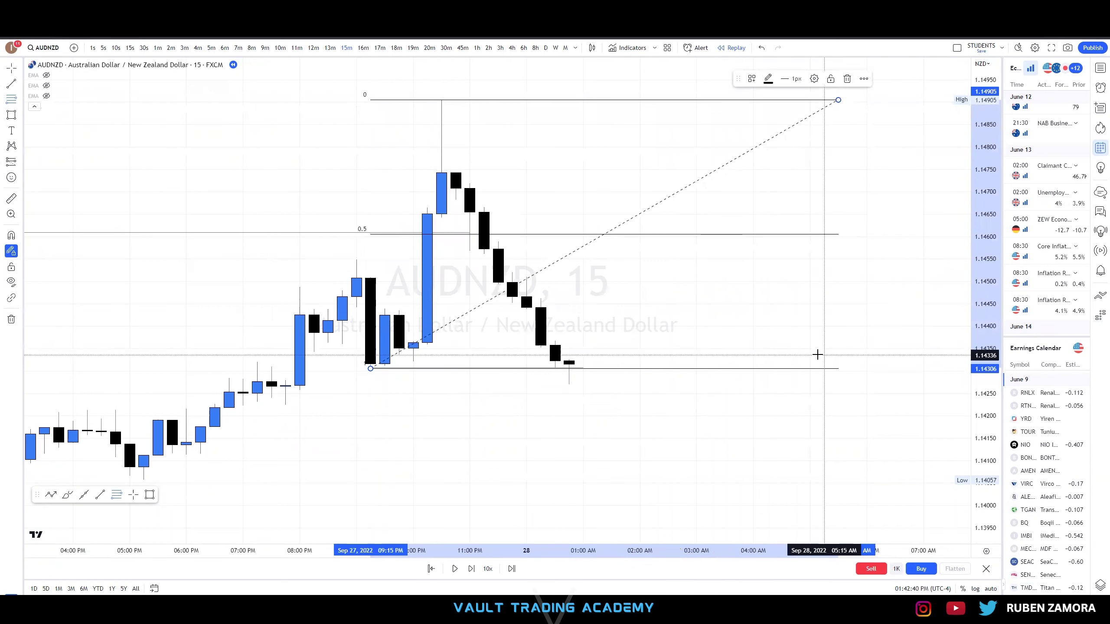
left_click(817, 355)
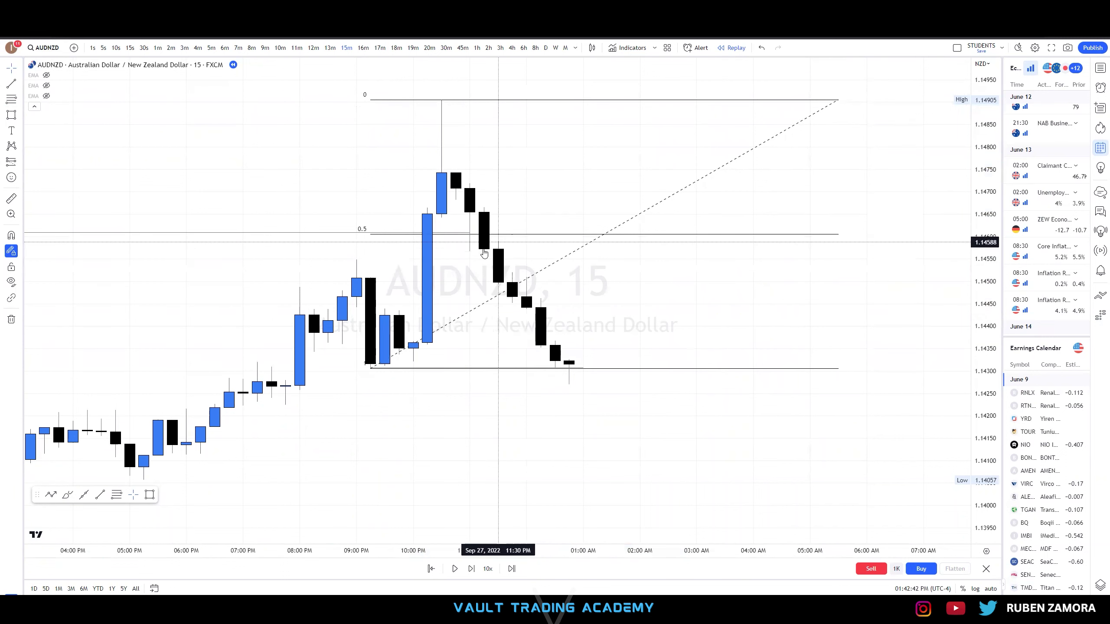
Draw a purple supply zone just below the 0.5 level from the Sep 27, 11:15 PM candle, and delete the Fibonacci retracement
left_click(11, 114)
left_click_drag(479, 255, 893, 241)
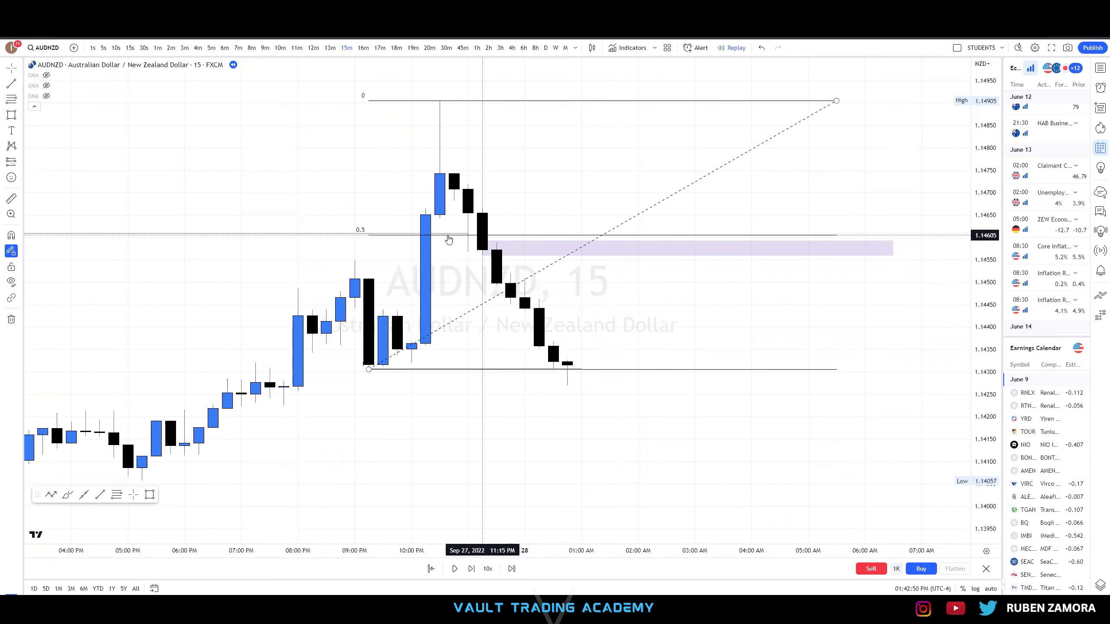
left_click(645, 102)
key("Delete")
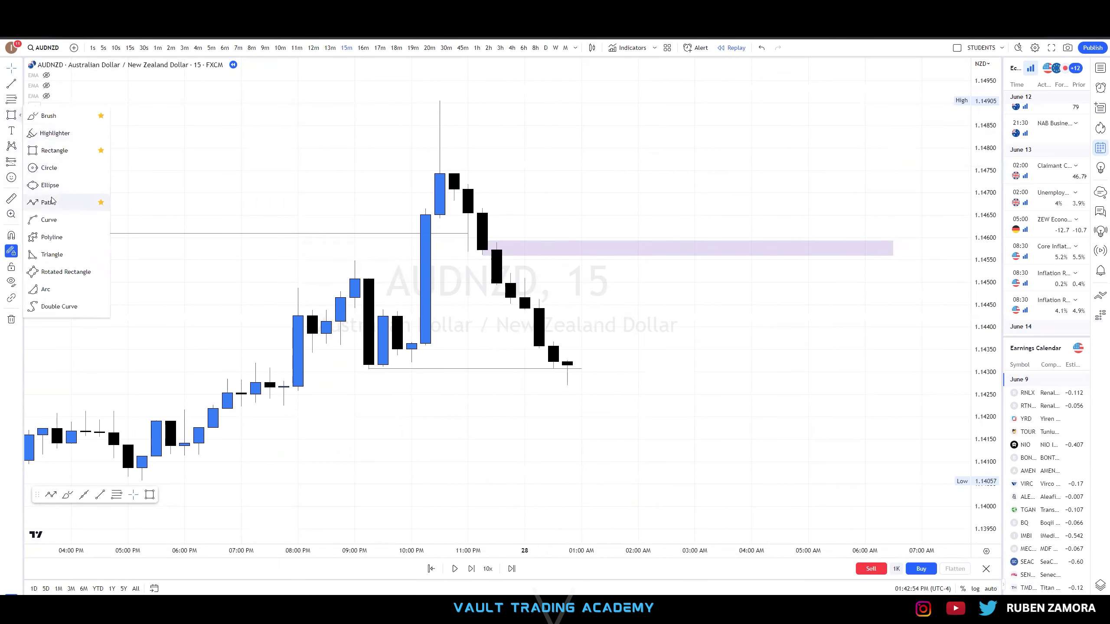
Draw a path from beside the latest candle up into the purple zone and down to about 1.14045 at Sep 28, 3:15 AM
left_click(52, 202)
left_click(624, 364)
left_click(652, 244)
double_click(709, 485)
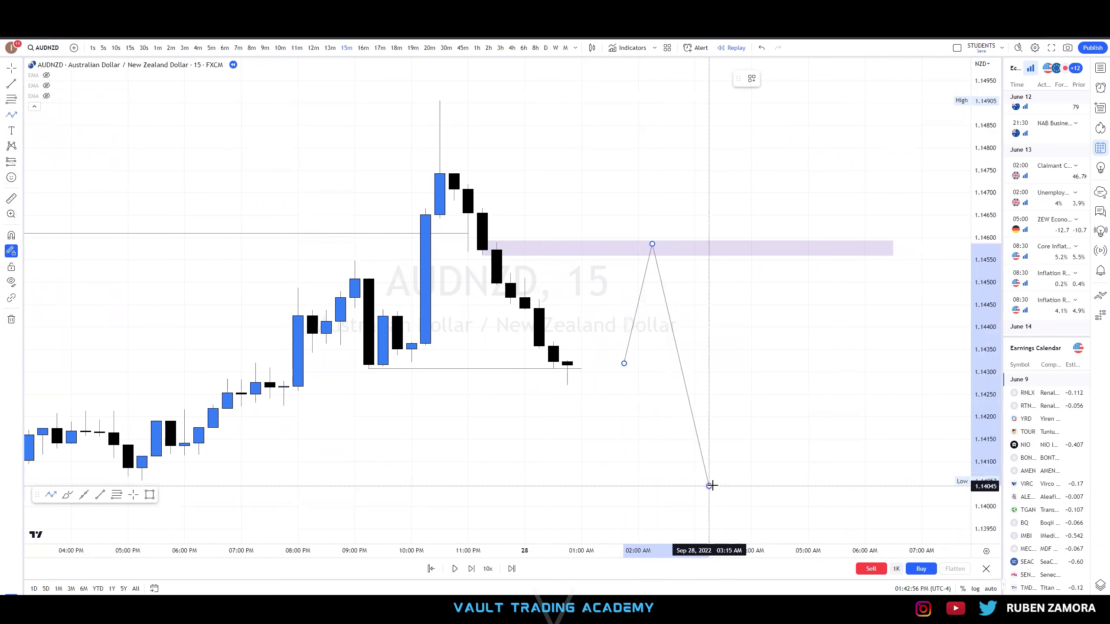
key("Escape")
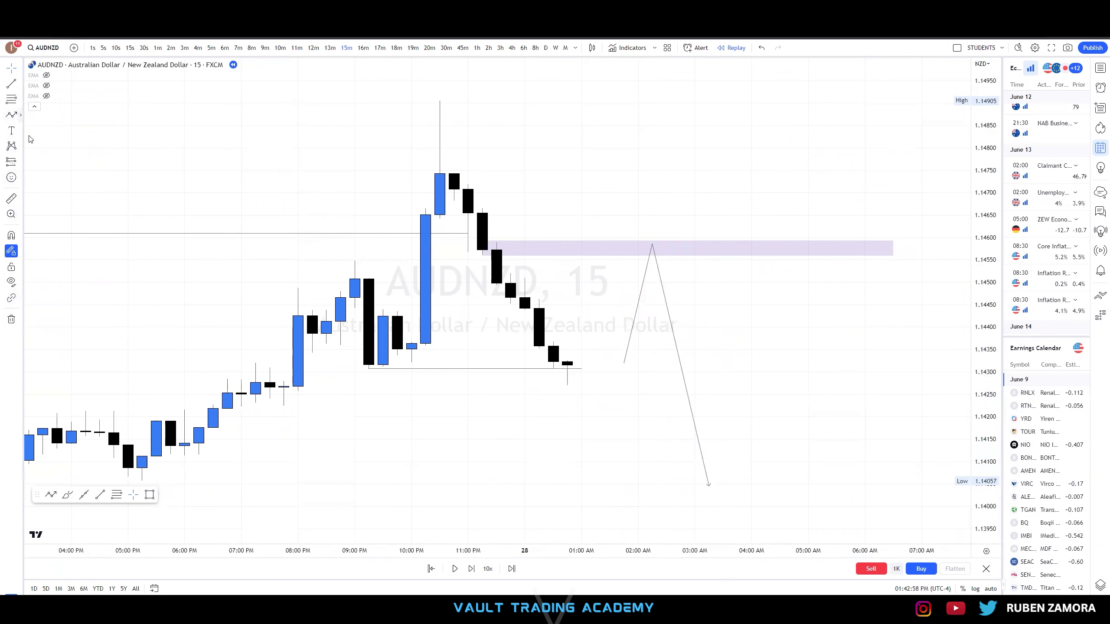
left_click(52, 151)
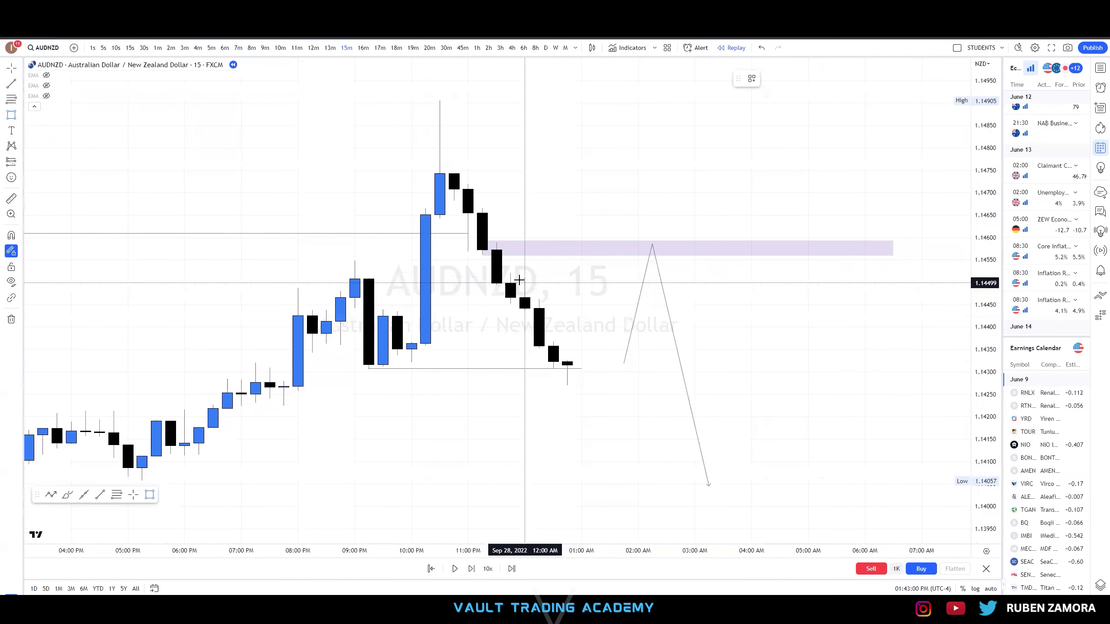
left_click(496, 273)
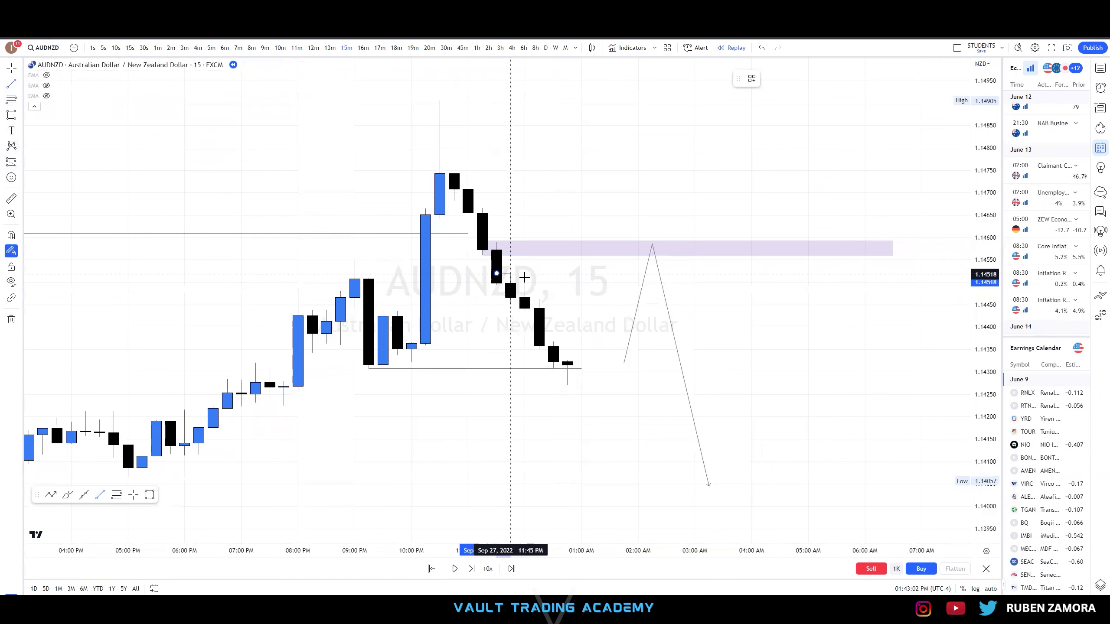
key("Escape")
left_click_drag(525, 277, 520, 277)
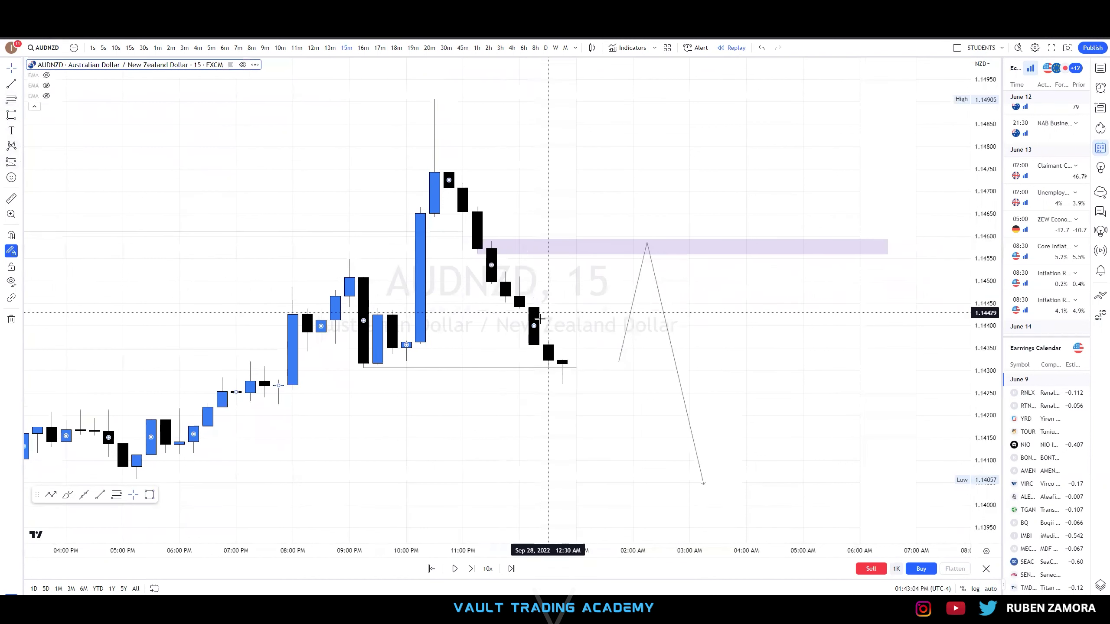
Sketch brush strokes down along the falling candles and up from the latest candle toward the purple zone
left_click(32, 117)
left_click_drag(576, 366, 619, 261)
mouse_move(477, 174)
left_mouse_down()
mouse_move(577, 306)
mouse_move(431, 226)
mouse_move(558, 396)
left_mouse_up()
left_click(571, 317)
type("d")
key("BackSpace")
left_click(723, 196)
key("BackSpace")
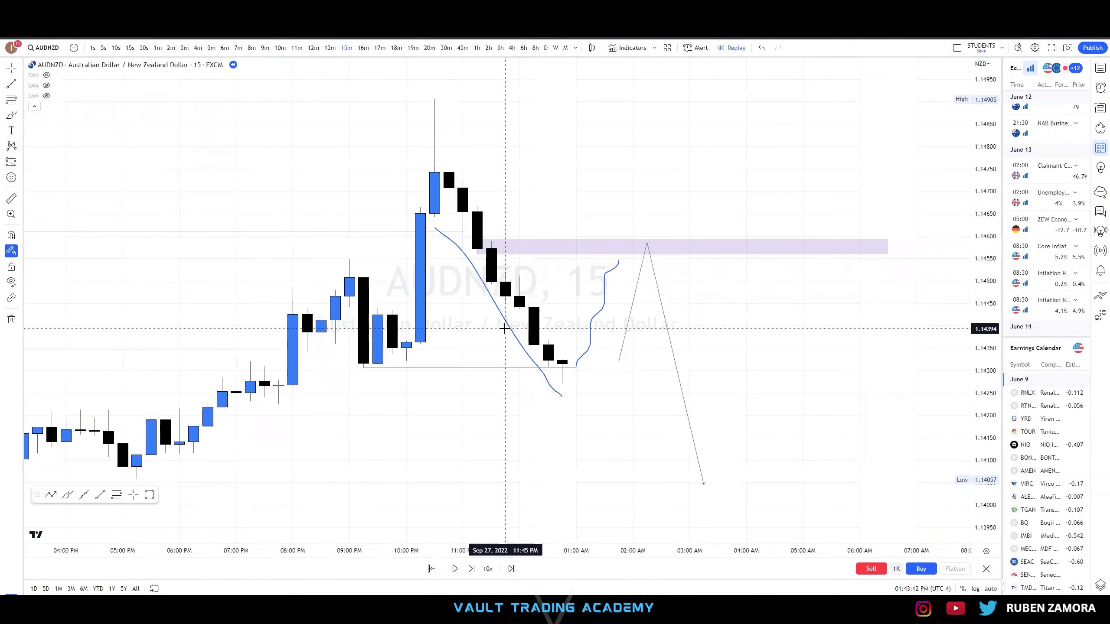
Delete the two brush strokes beside the falling candles and after the latest candle
left_click(510, 324)
key("Delete")
left_click(606, 306)
key("Delete")
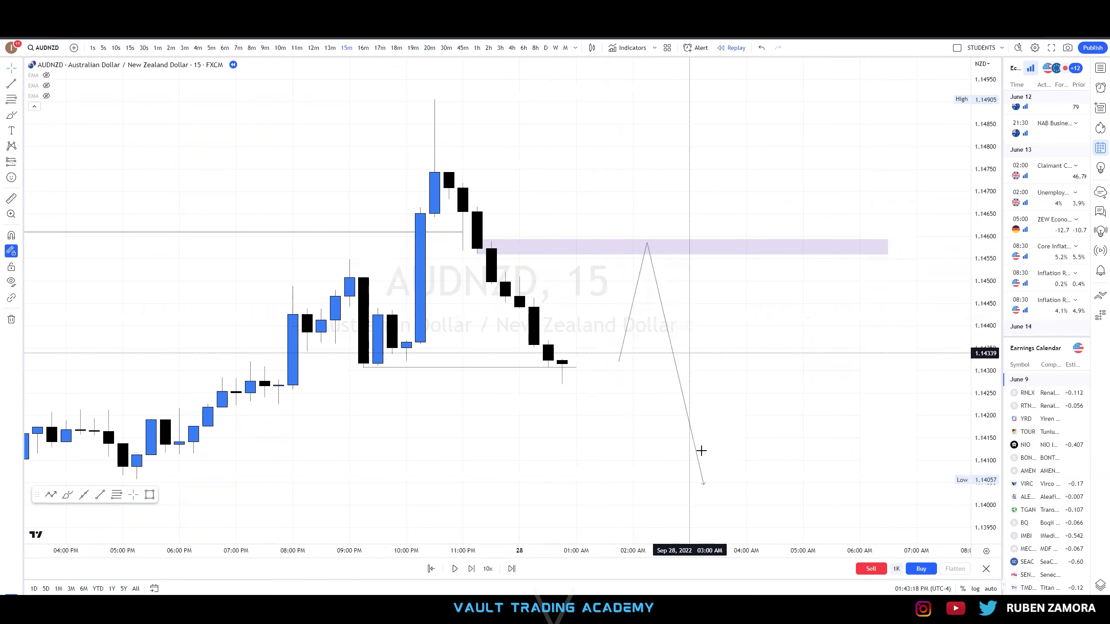
Advance the replay ten 15-minute bars to Sep 28, 3:15 AM
left_click(469, 569)
left_click(470, 569)
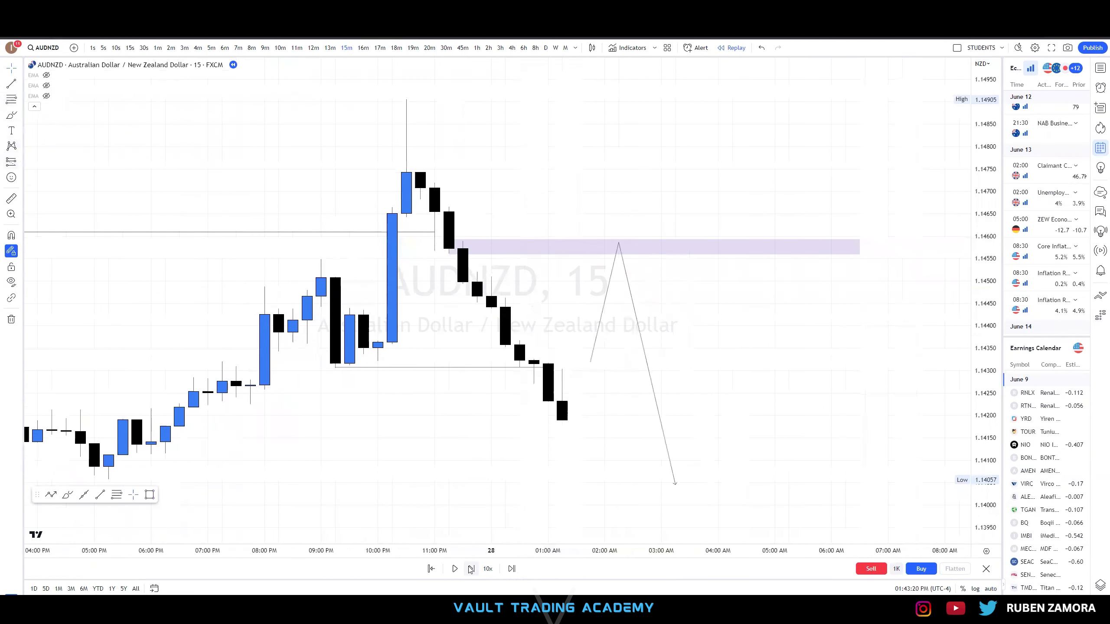
left_click(470, 569)
left_click(471, 569)
left_click(471, 569)
left_click(471, 569)
left_click(470, 569)
left_click(470, 569)
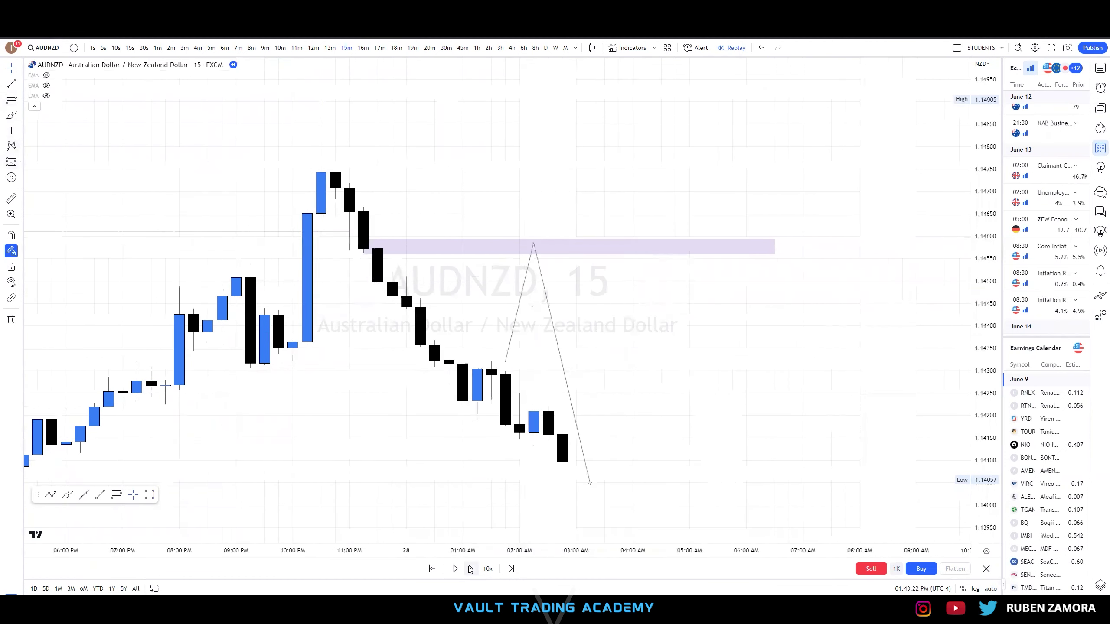
left_click(470, 569)
left_click(470, 569)
Compare the price structure on the 3-hour, 2-hour and 1-hour timeframes, and set the chart to 30 minutes
left_click_drag(621, 388, 637, 360)
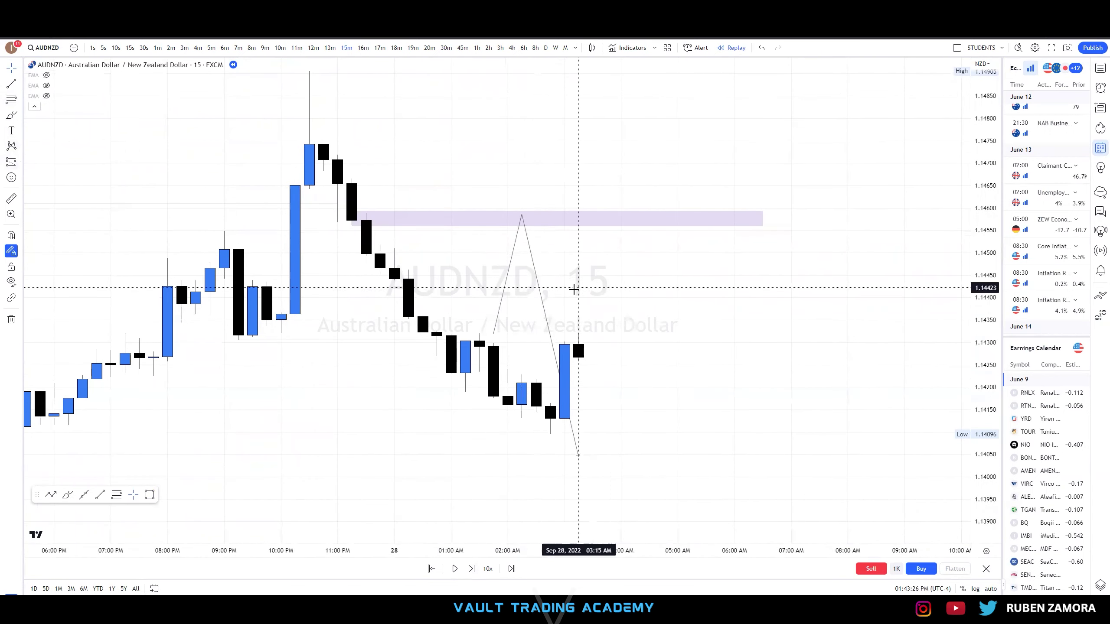
scroll(678, 369, "down", 3)
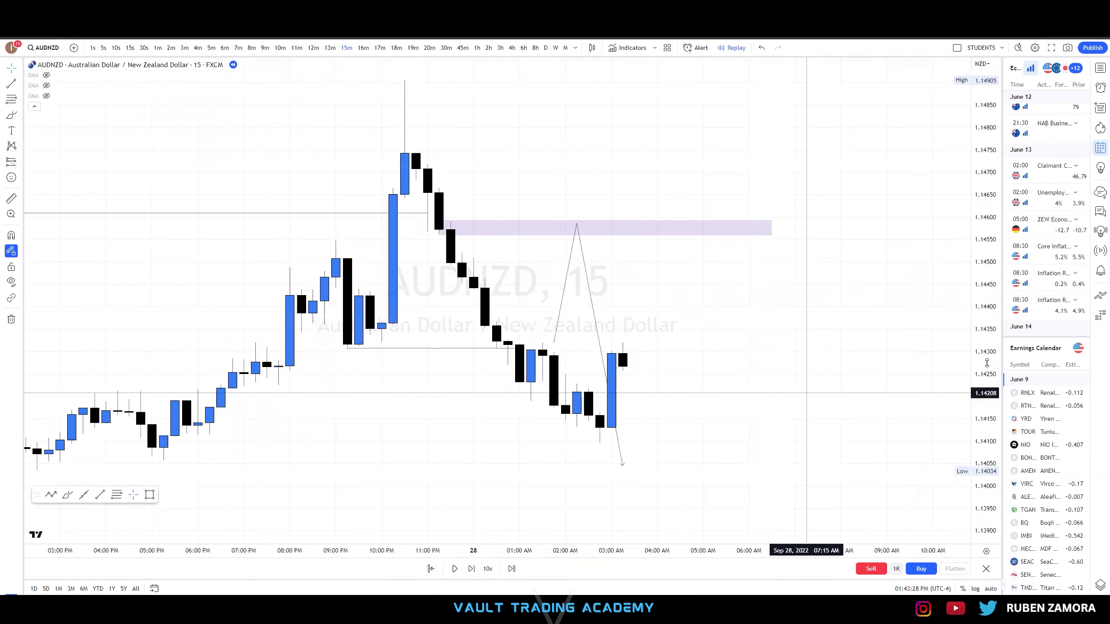
scroll(661, 451, "down", 2)
left_click_drag(625, 459, 576, 464)
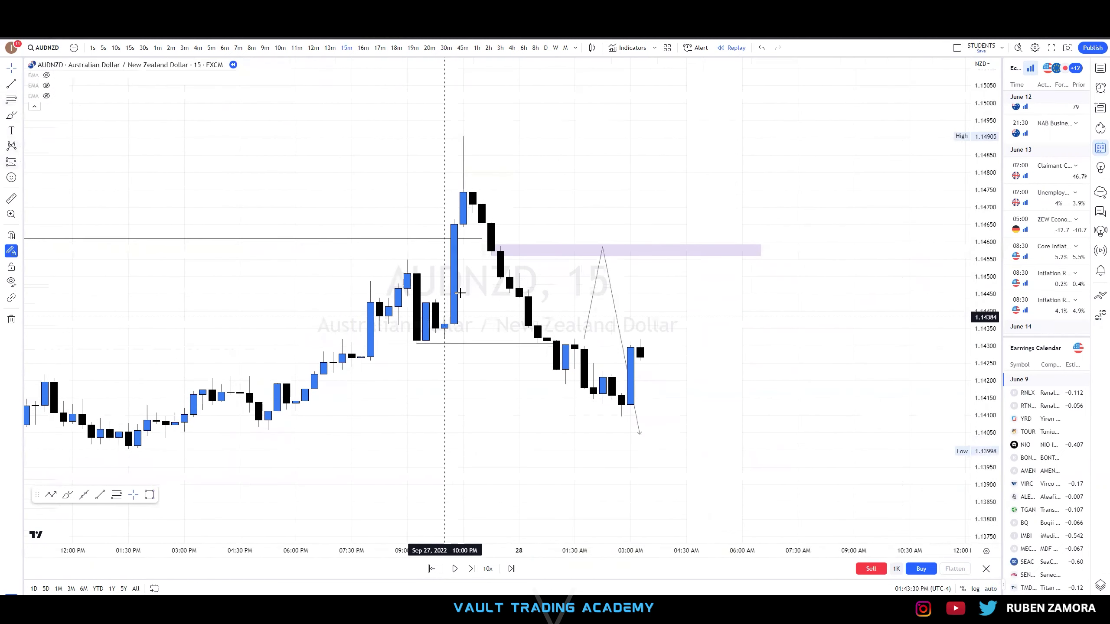
left_click(446, 48)
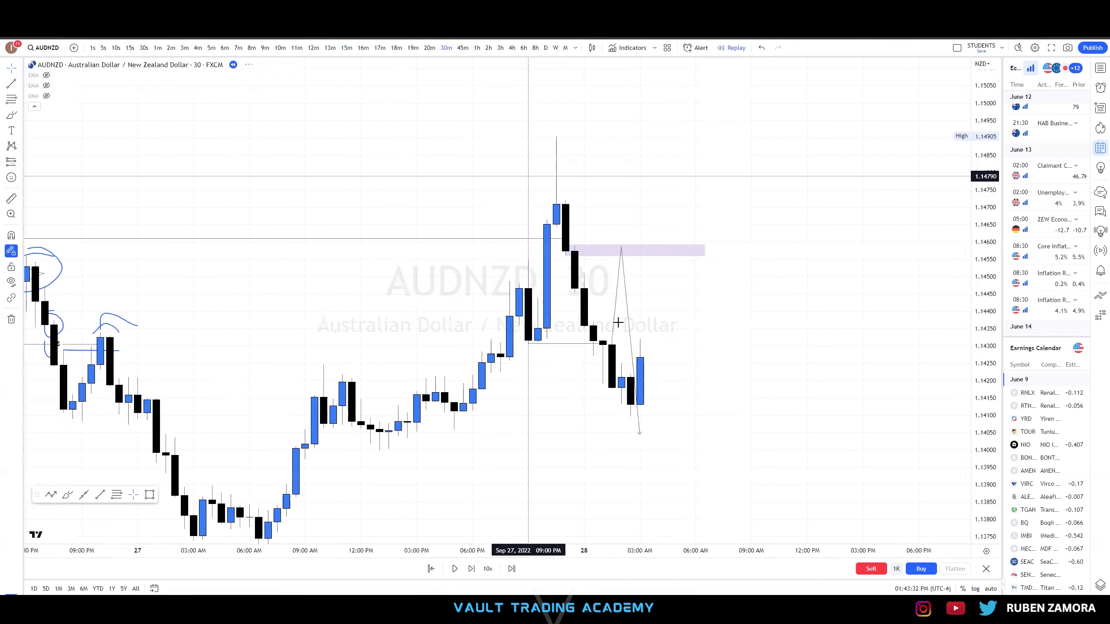
left_click(500, 48)
left_click(489, 48)
left_click(477, 49)
scroll(738, 318, "up", 3)
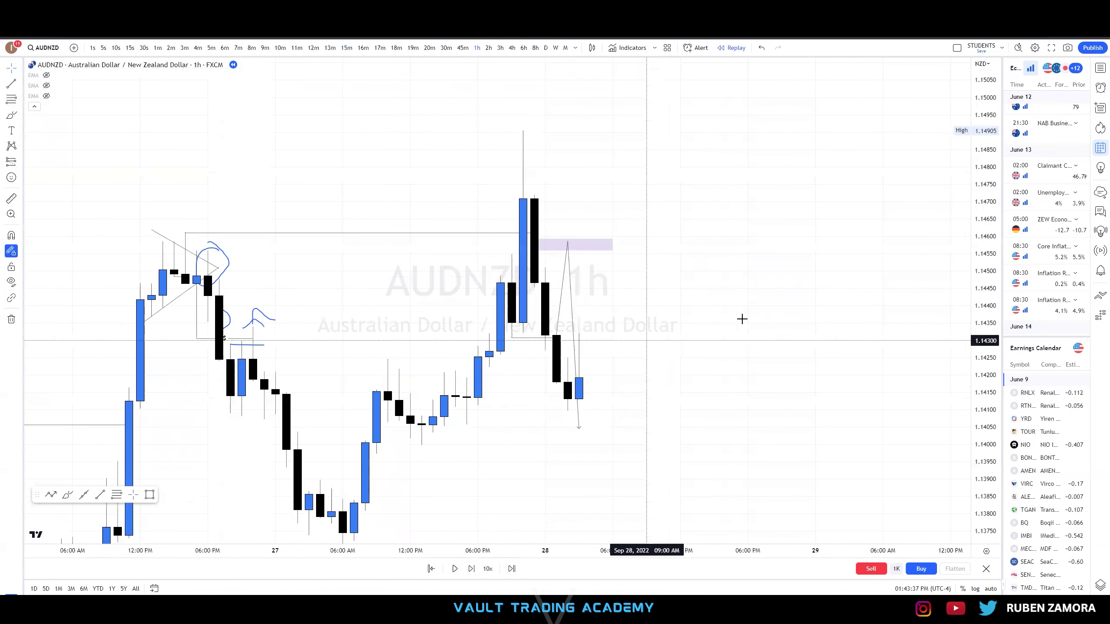
left_click(446, 48)
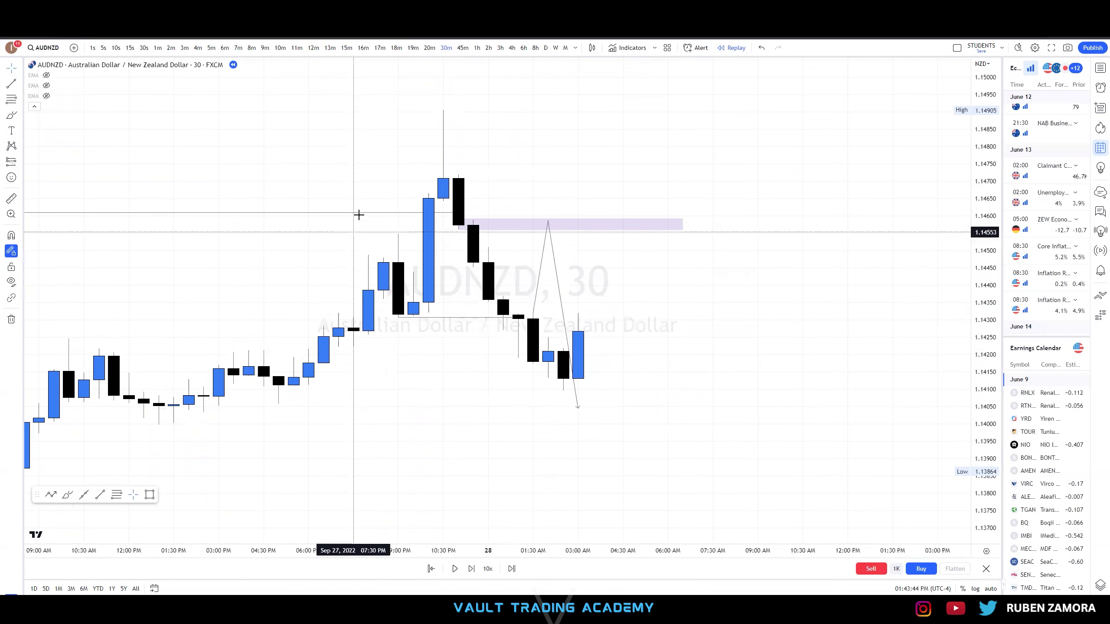
Draw a Fibonacci retracement on the 30-minute chart from the broken low at 1.14306 to the 1.14905 high
left_click(11, 99)
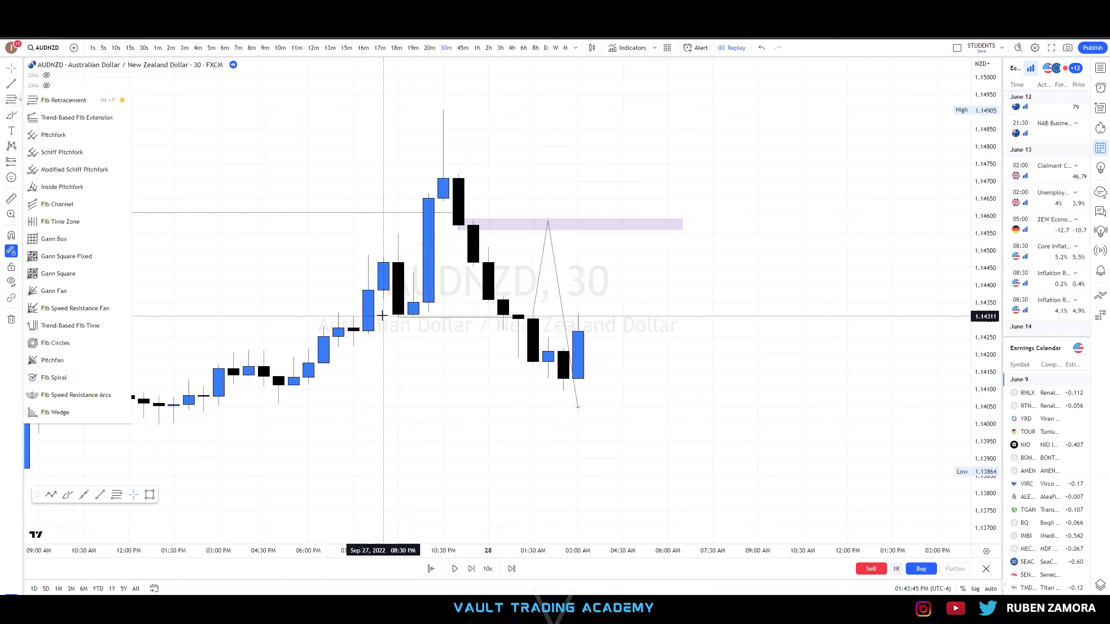
left_click(54, 105)
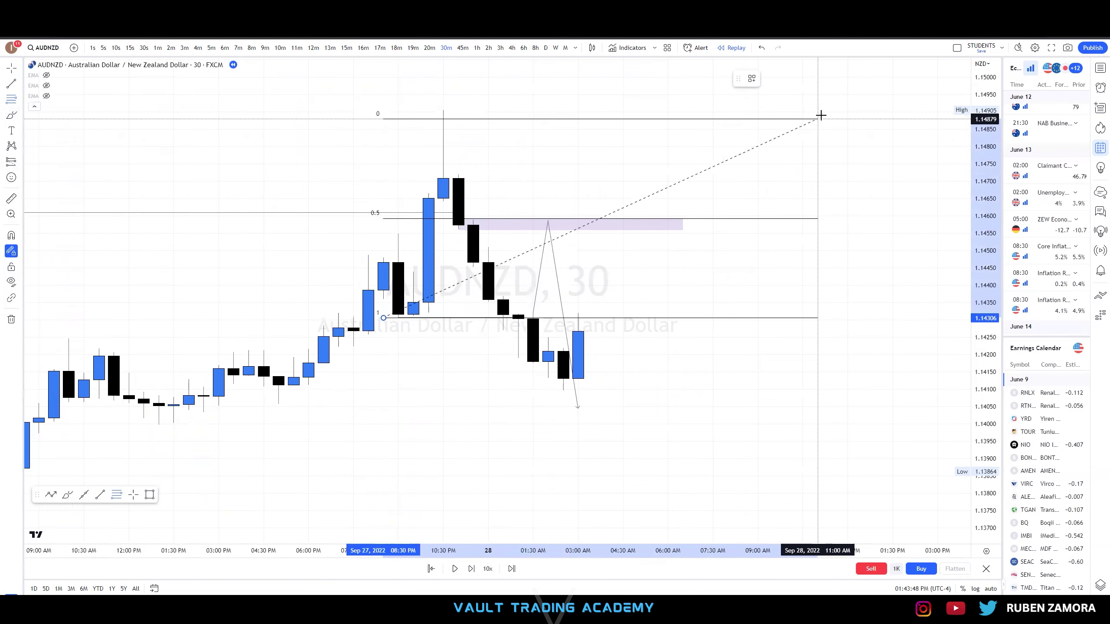
key("Escape")
left_click(682, 311)
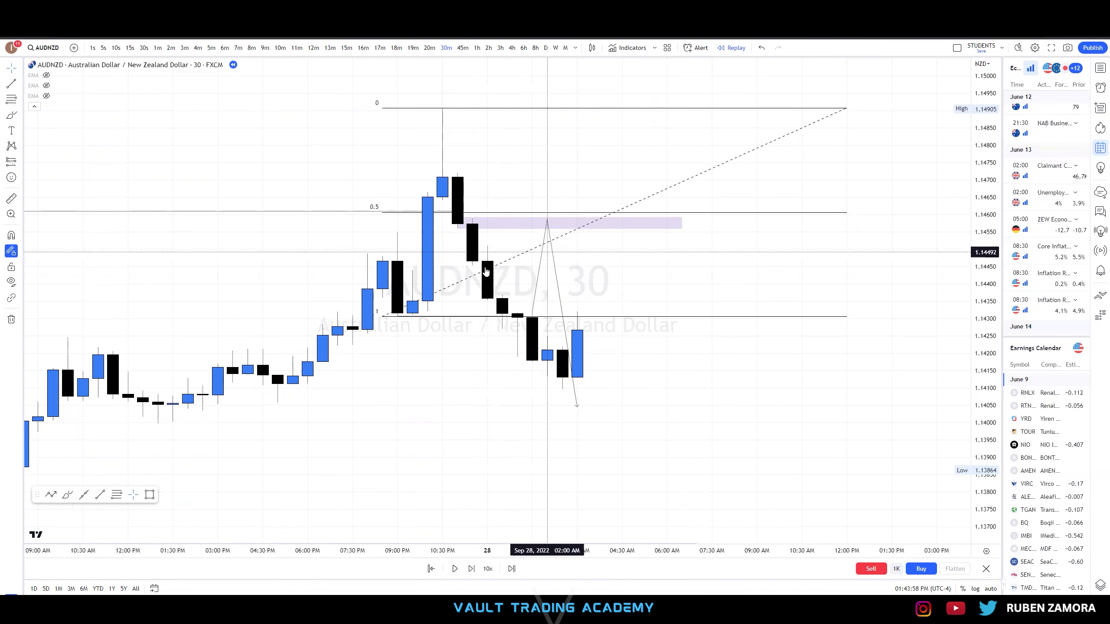
Draw a second purple supply zone from the Sep 28, 12:00 AM candle, and extend both zones to about 8:30 AM
left_click(48, 151)
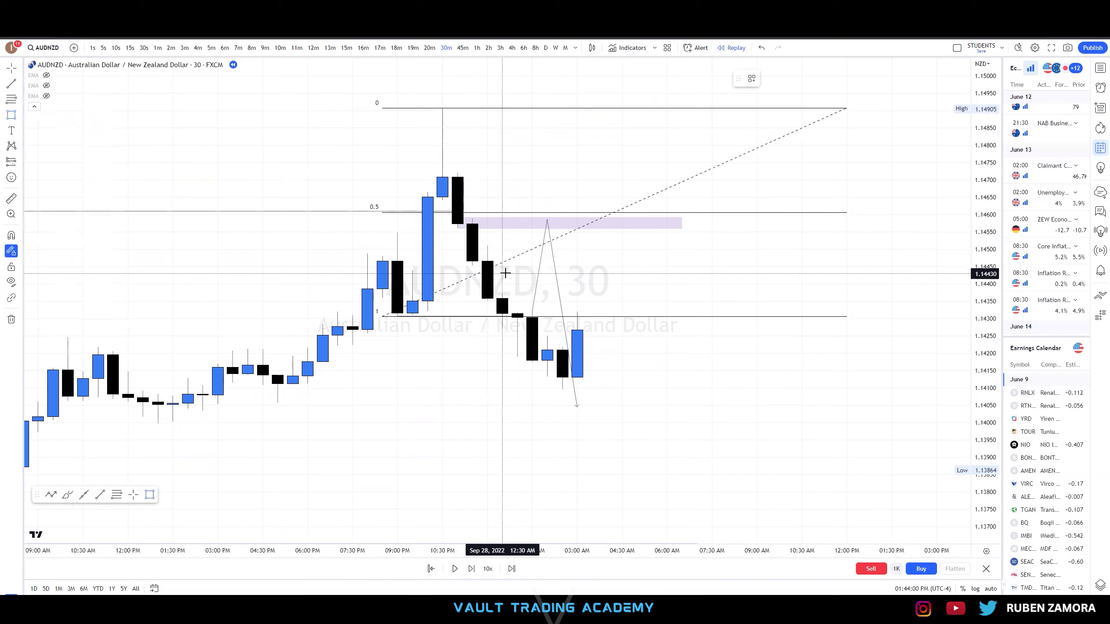
mouse_move(486, 263)
left_mouse_down()
mouse_move(683, 238)
mouse_move(713, 249)
left_mouse_up()
left_click(759, 250)
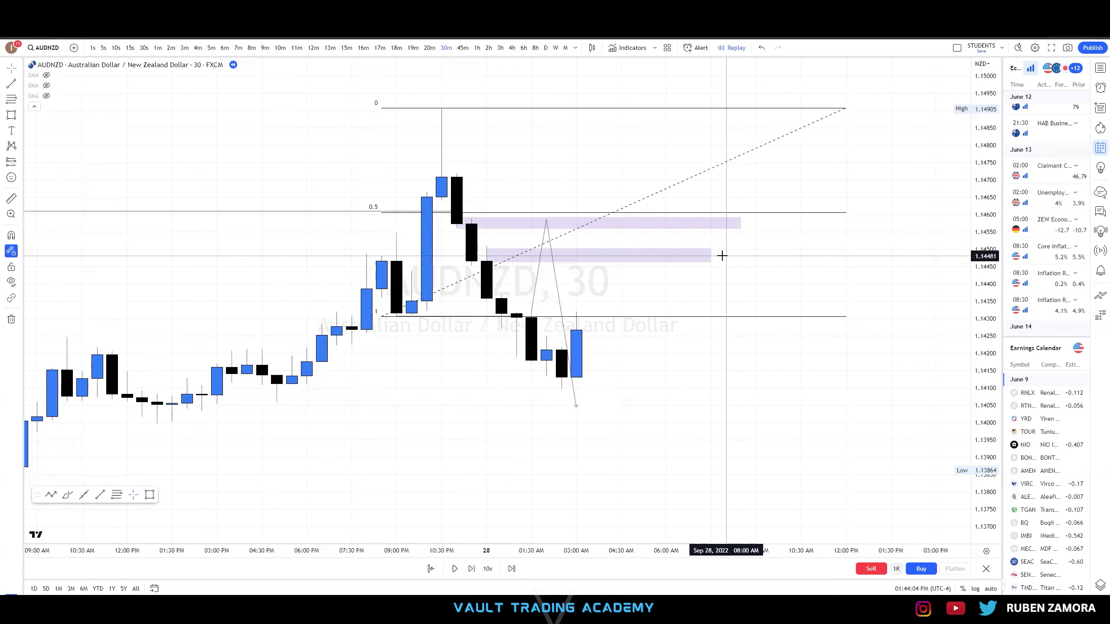
left_click_drag(738, 258, 740, 255)
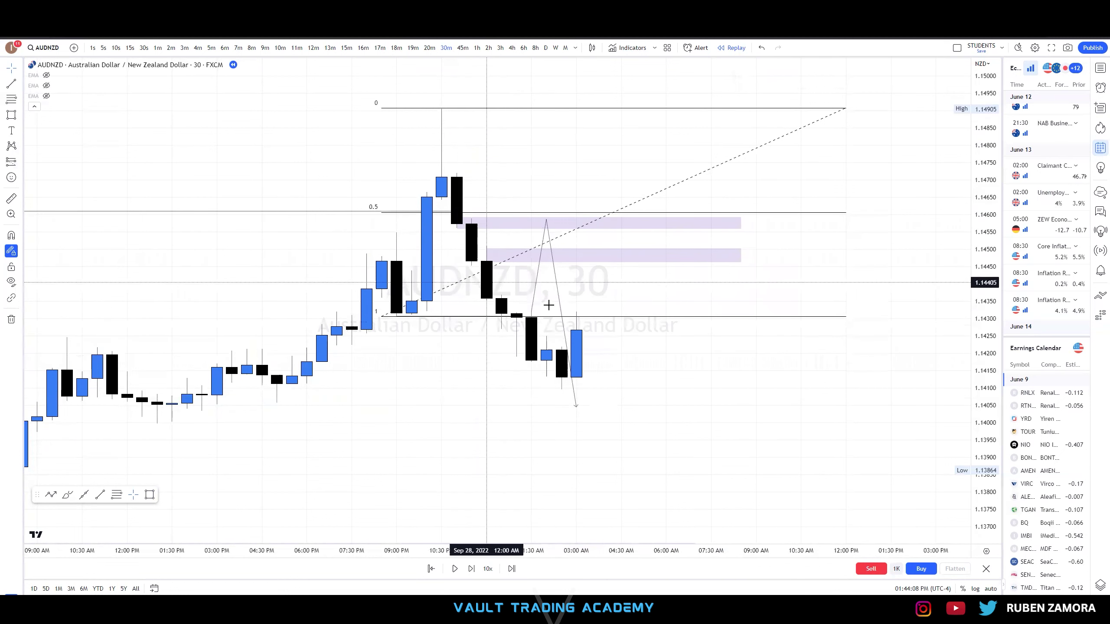
left_click(618, 253)
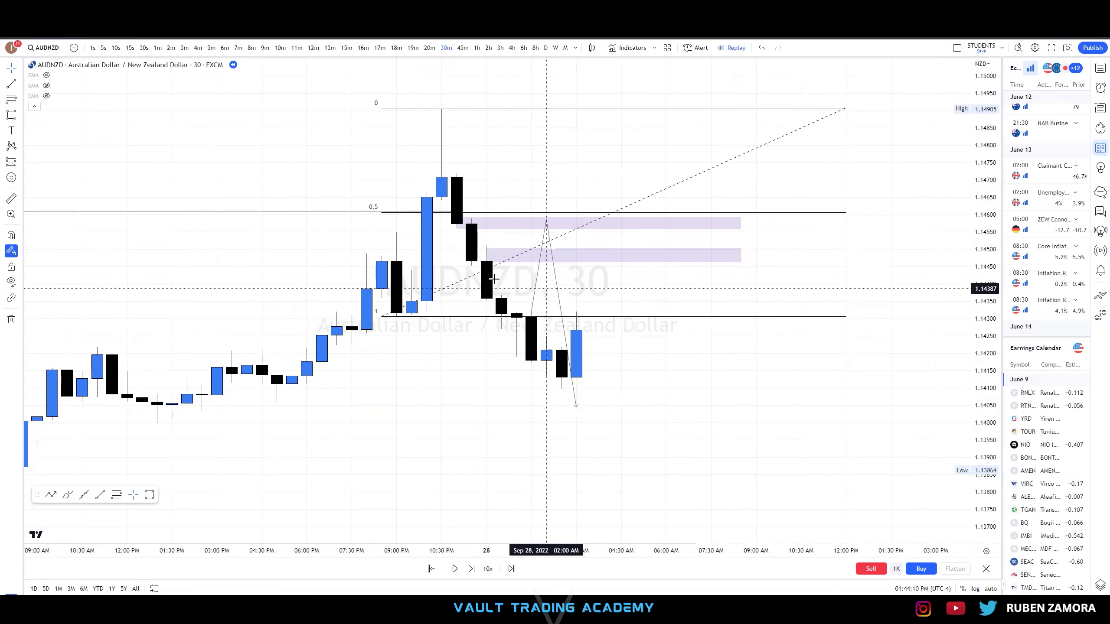
left_click(574, 420)
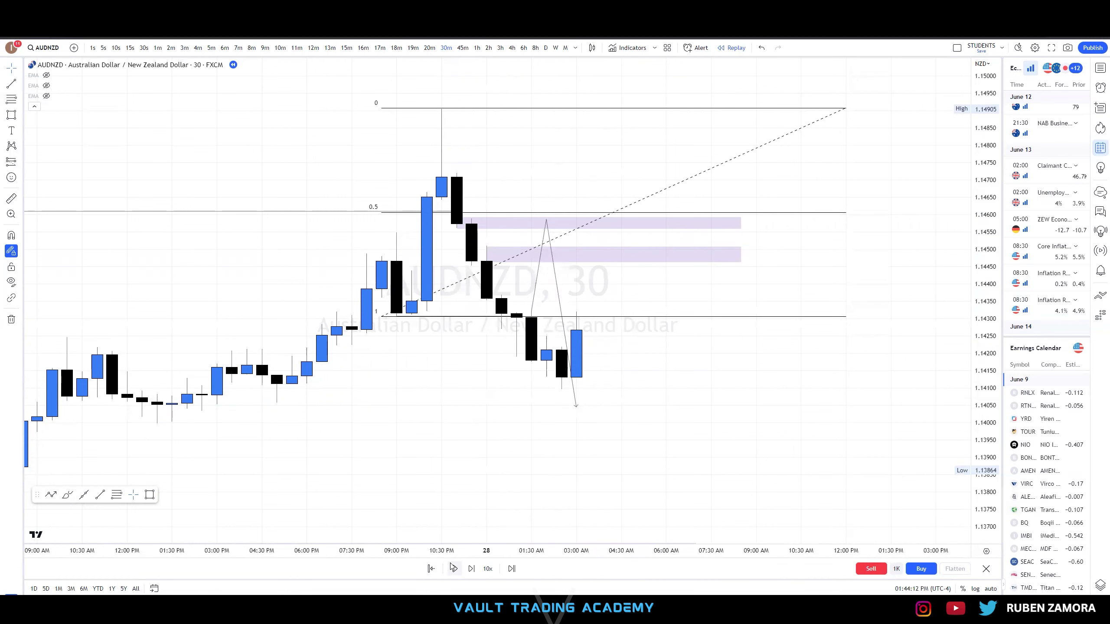
Advance the replay 23 bars on the 30-minute chart to Sep 28, 2:30 PM
left_click(470, 569)
left_click(470, 568)
left_click(471, 568)
left_click(471, 569)
double_click(470, 568)
triple_click(471, 568)
double_click(471, 568)
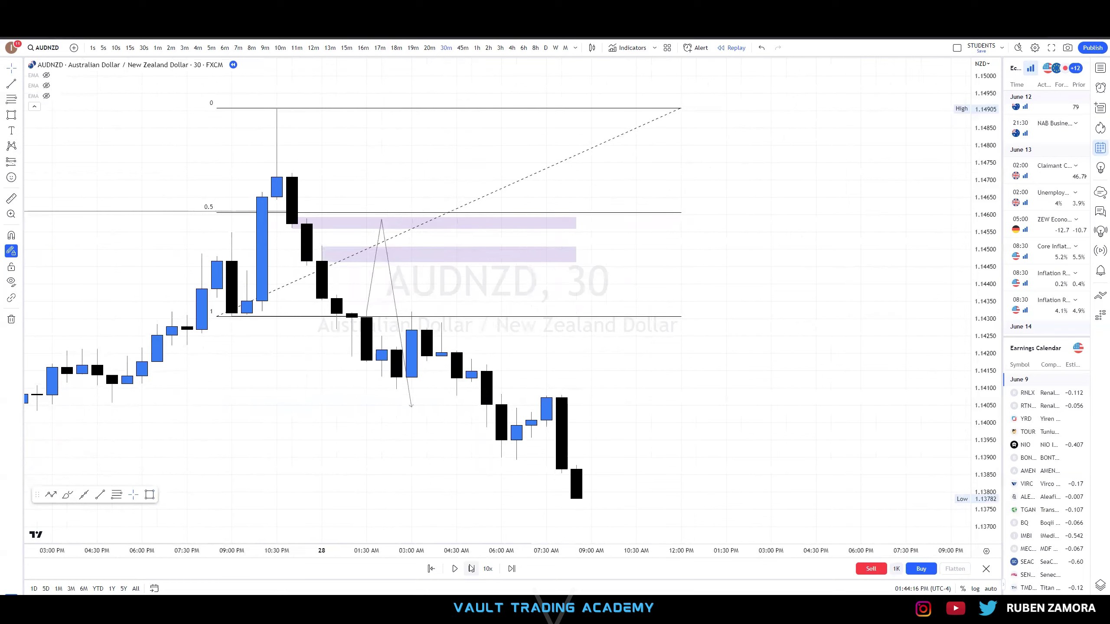
triple_click(470, 569)
double_click(471, 569)
left_click(471, 569)
left_click(471, 569)
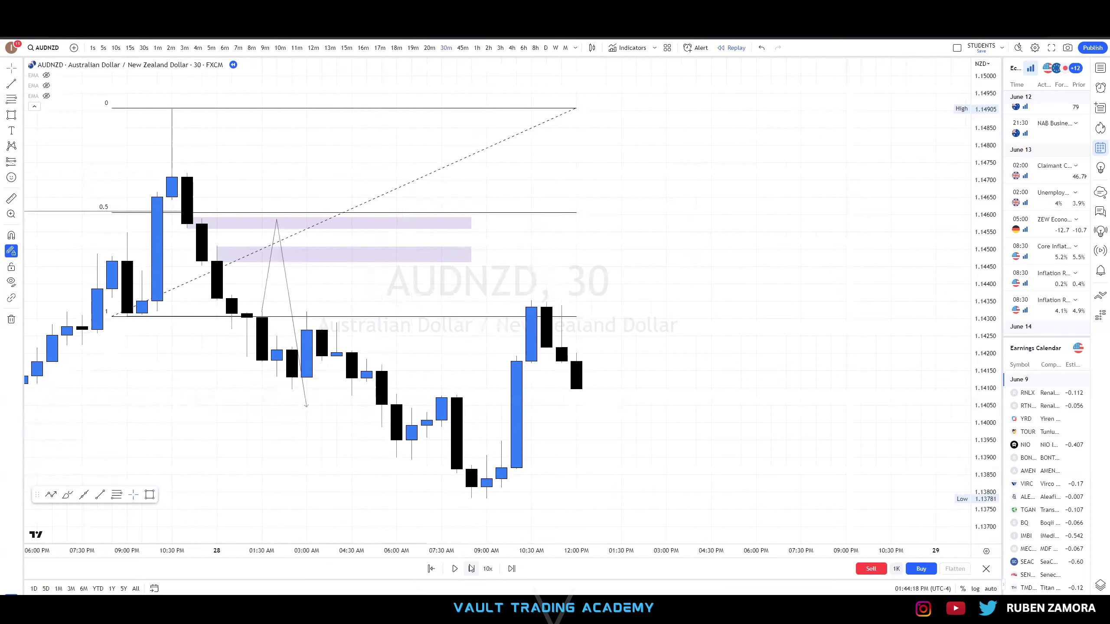
double_click(471, 568)
left_click(471, 569)
left_click(471, 568)
left_click(470, 569)
Extend the lower purple zone to about Sep 28, 3:30 PM and the upper one to about 4:00 PM
scroll(830, 371, "down", 3)
scroll(822, 371, "up", 1)
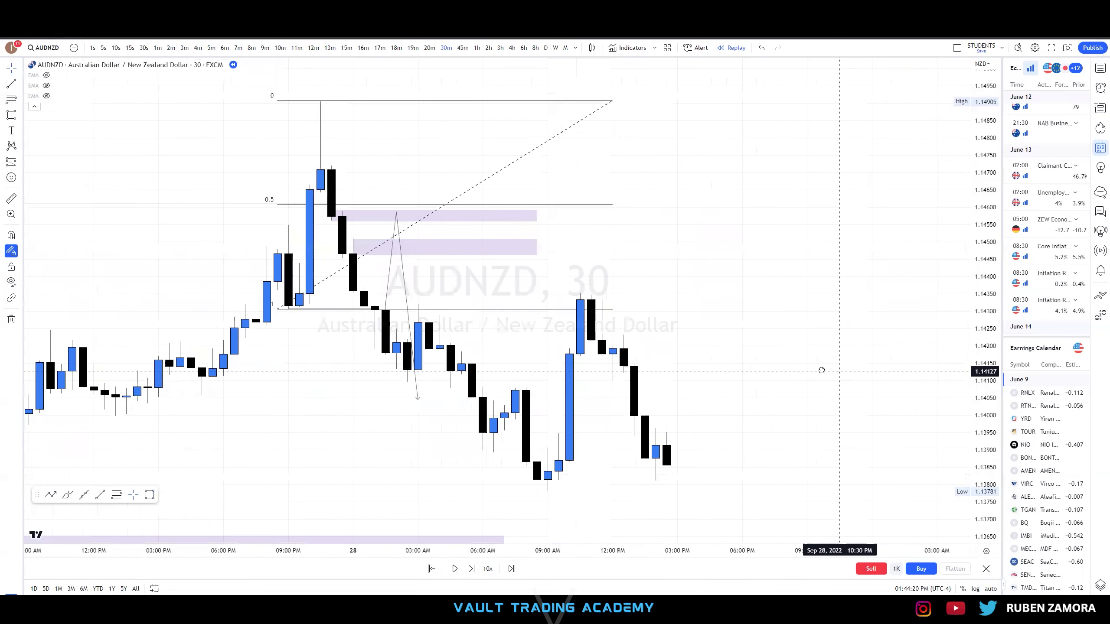
scroll(769, 346, "down", 2)
left_click(600, 226)
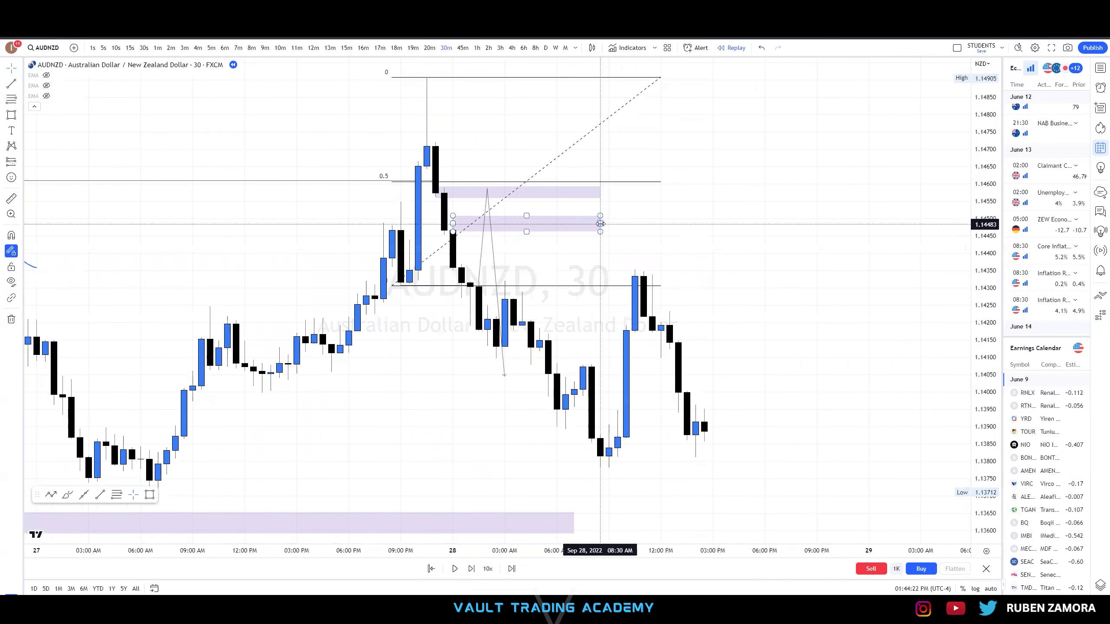
left_click_drag(599, 224, 721, 223)
left_click(591, 194)
left_click_drag(604, 193, 729, 192)
left_click(793, 377)
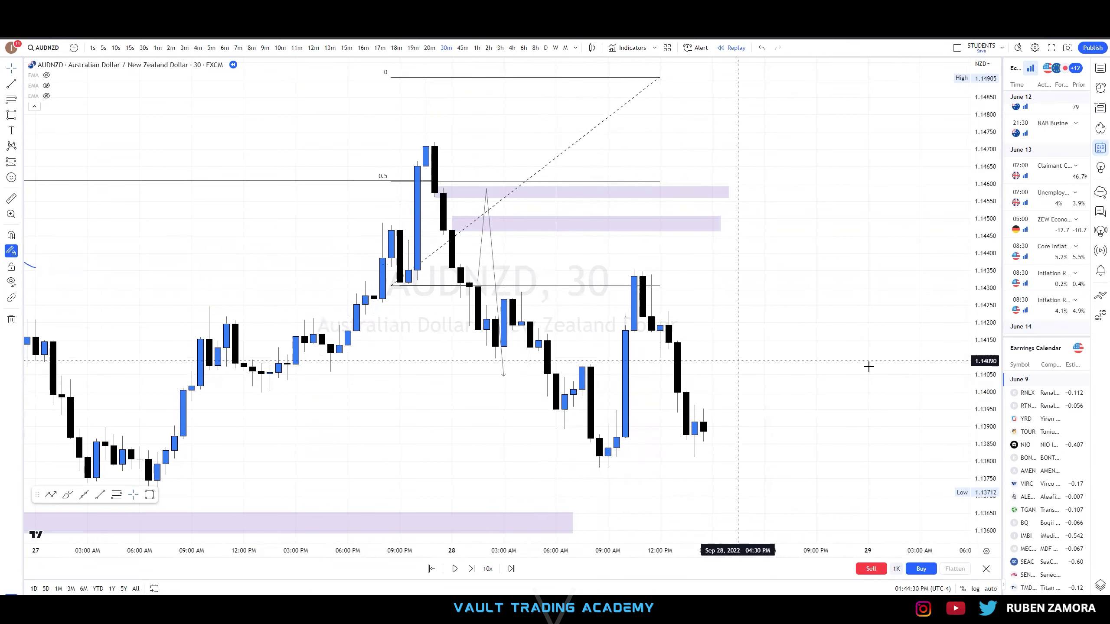
Brush an underline along the broken low near 1.1431, an arc beneath the Sep 28 morning low and an arc over the 1.14905 high
scroll(864, 394, "down", 2)
left_click_drag(860, 445, 785, 378)
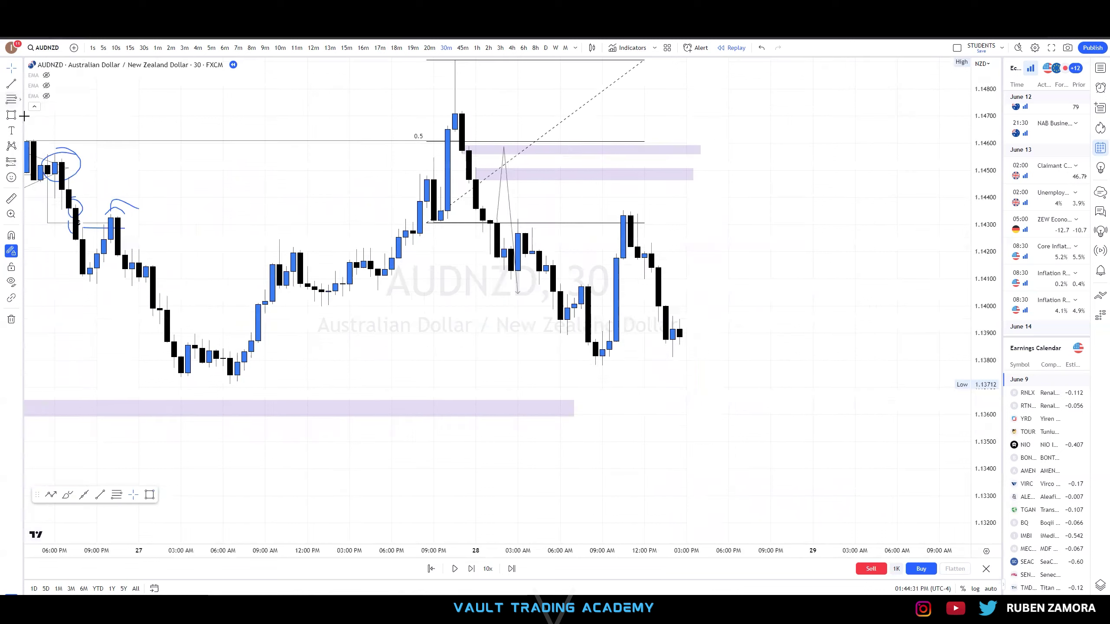
left_click(18, 117)
left_click(48, 148)
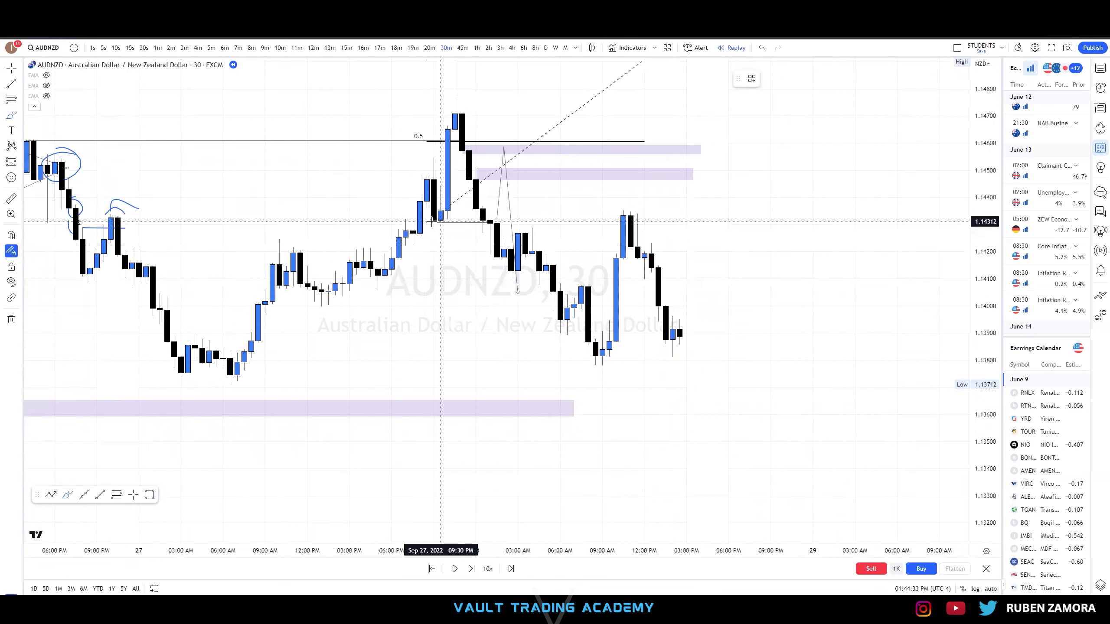
left_click_drag(426, 222, 505, 227)
left_click_drag(554, 341, 612, 345)
left_click_drag(442, 83, 483, 83)
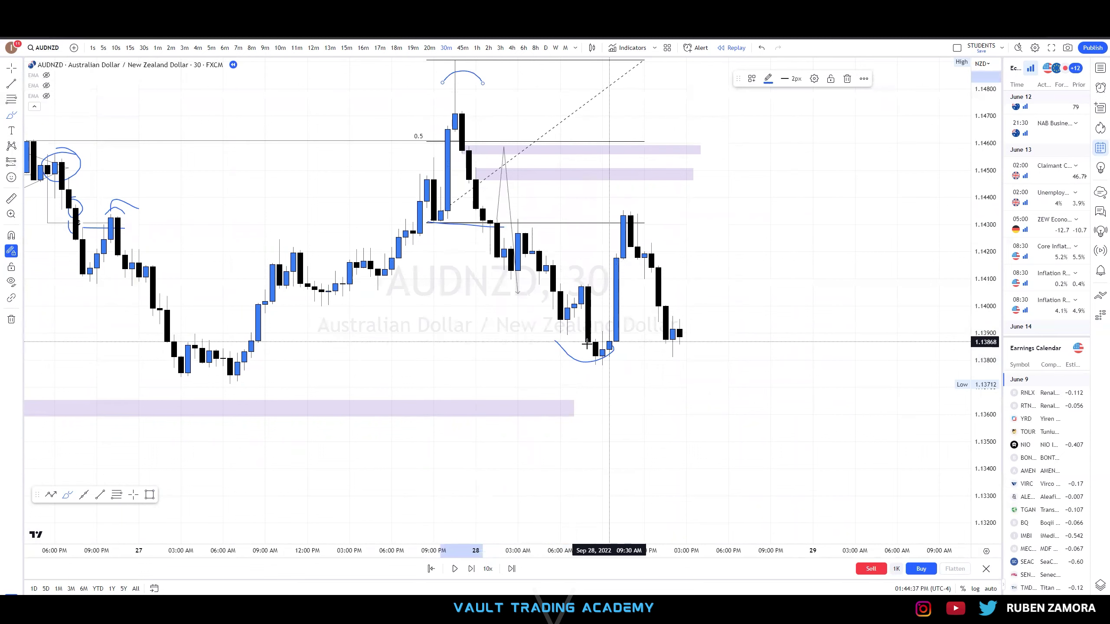
Mark the Sep 28 retracement high and the swing low with brush strokes, and sketch a projected drop below the low with a rebound to about 1.1408
mouse_move(498, 218)
left_mouse_down()
mouse_move(616, 221)
mouse_move(622, 209)
left_mouse_up()
left_click_drag(644, 256, 708, 377)
left_click_drag(590, 362, 750, 365)
left_click(701, 351)
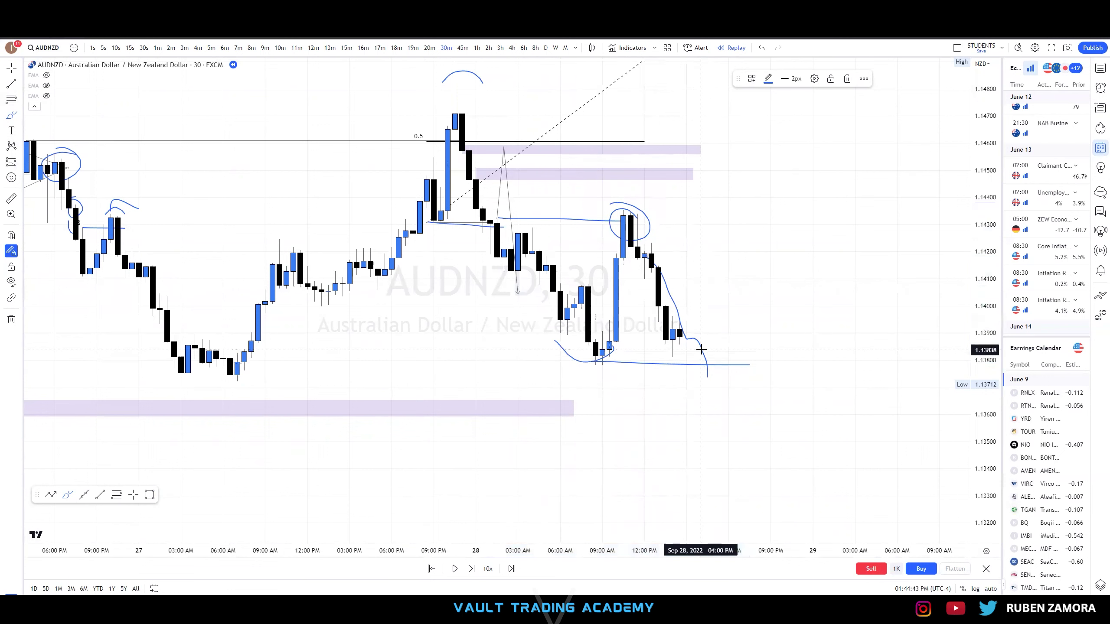
mouse_move(611, 364)
left_mouse_down()
mouse_move(721, 360)
mouse_move(720, 403)
mouse_move(769, 283)
left_mouse_up()
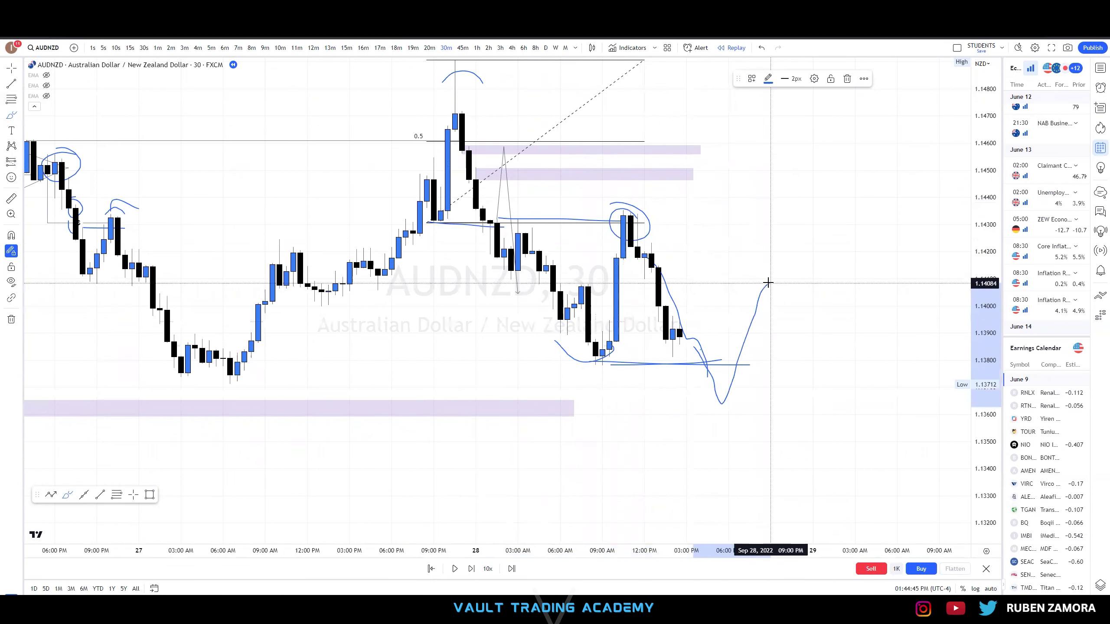
Undo the brushed drop path and draw a purple supply zone from Sep 28, 12:30 PM to about Sep 29, 10:00 AM between 1.14006 and 1.14146
mouse_move(651, 270)
left_mouse_down()
mouse_move(665, 312)
mouse_move(658, 271)
left_mouse_up()
key("Escape")
key("ctrl+z")
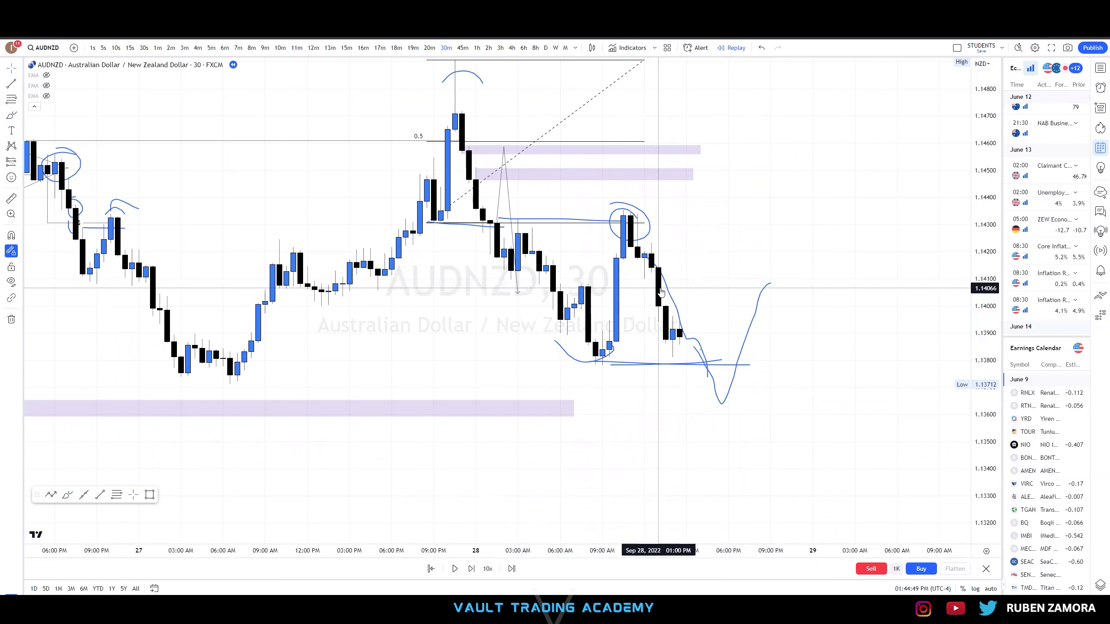
key("ctrl+z")
left_click(21, 110)
left_click(54, 151)
left_click_drag(652, 304, 666, 290)
left_click_drag(723, 260, 916, 266)
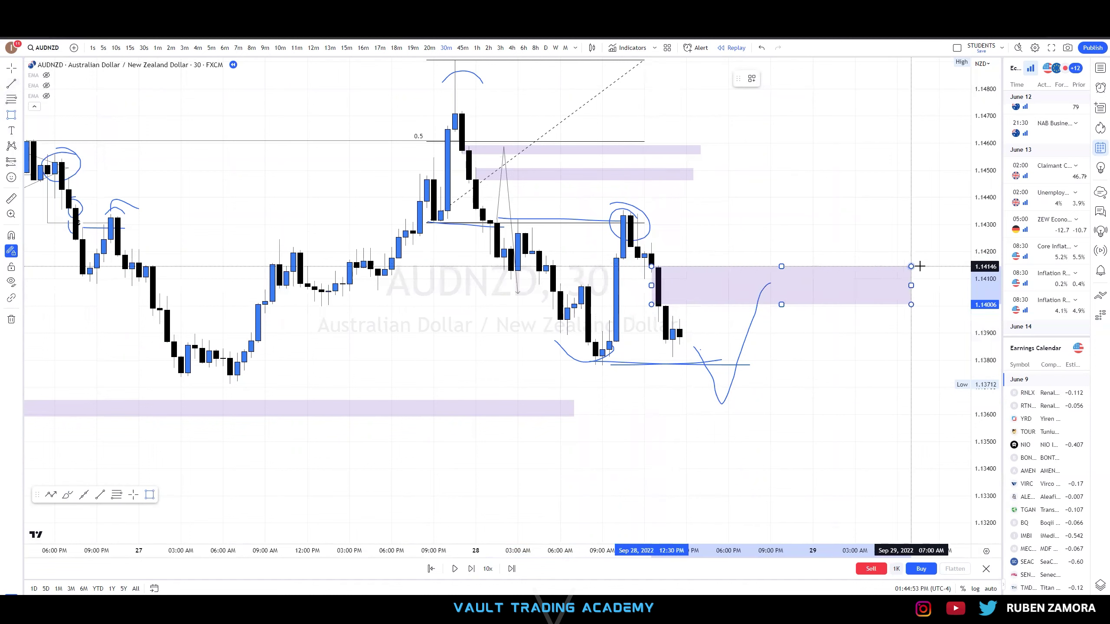
left_click(954, 268)
Brush a line down the Sep 28 bearish leg, add a mark beside it, and underline its successive broken lows
left_click_drag(835, 365, 794, 363)
scroll(672, 340, "down", 1)
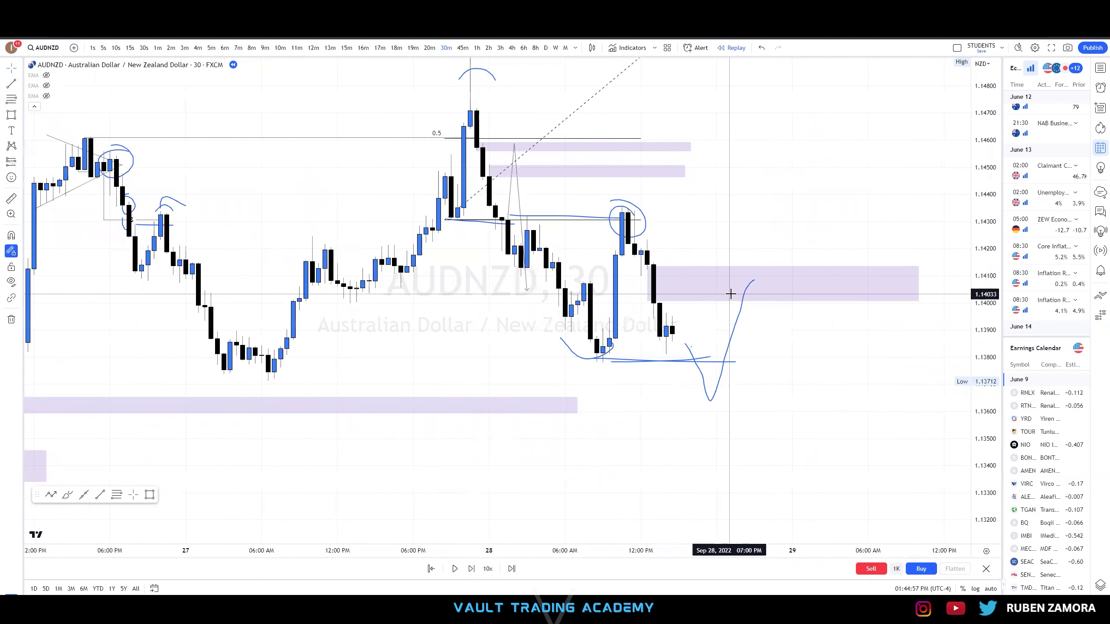
scroll(835, 520, "down", 5)
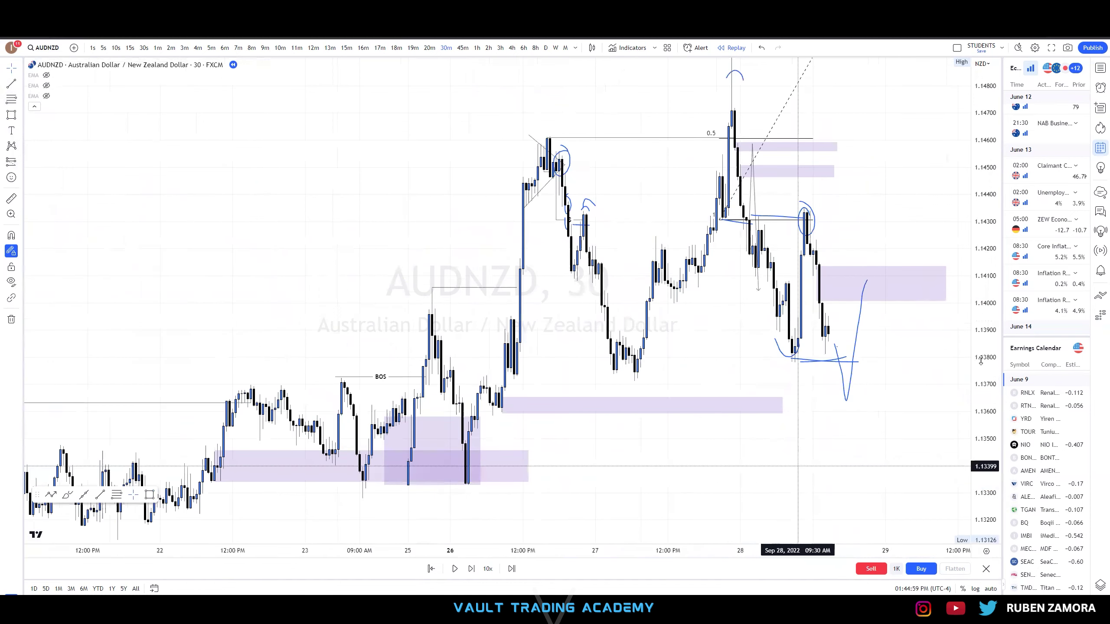
left_click_drag(913, 425, 893, 423)
left_click_drag(678, 291, 485, 279)
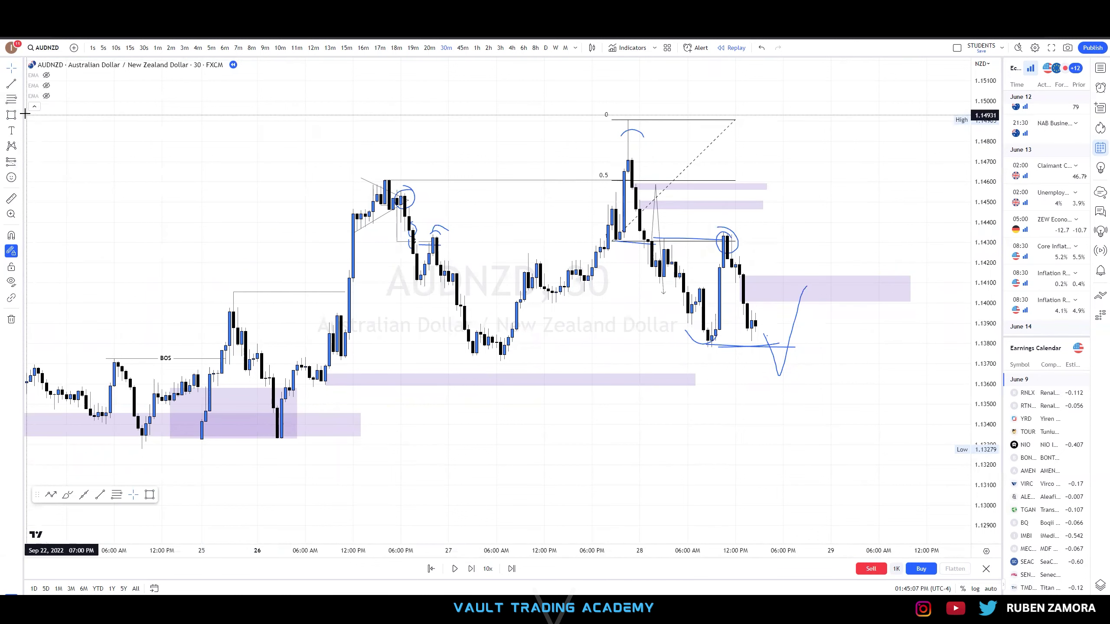
left_click(44, 116)
left_click_drag(661, 223, 702, 286)
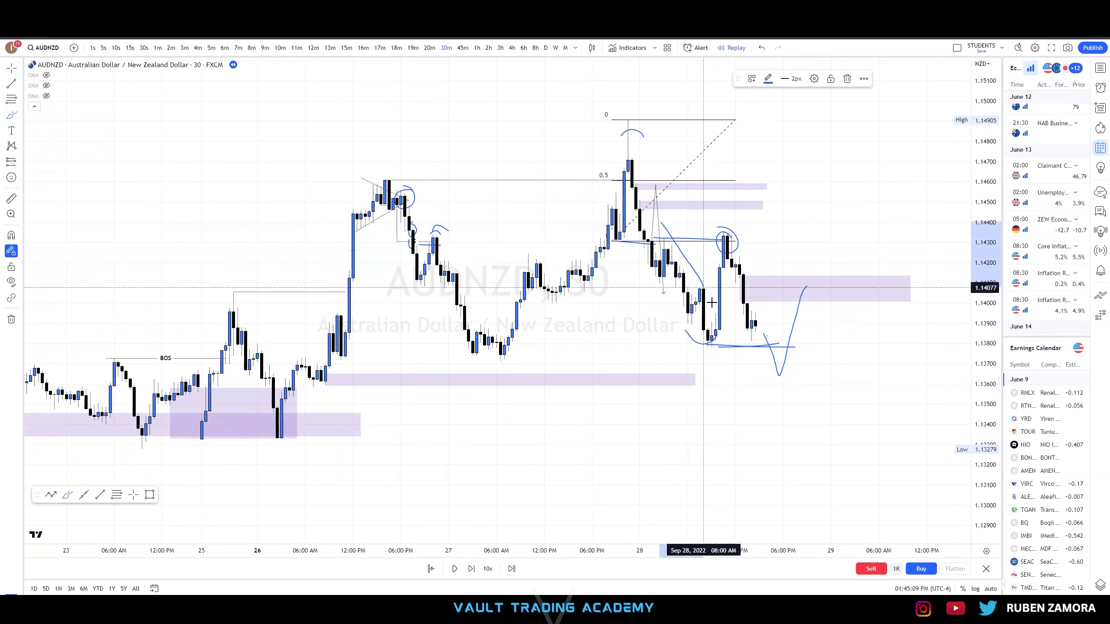
left_click_drag(689, 248, 688, 256)
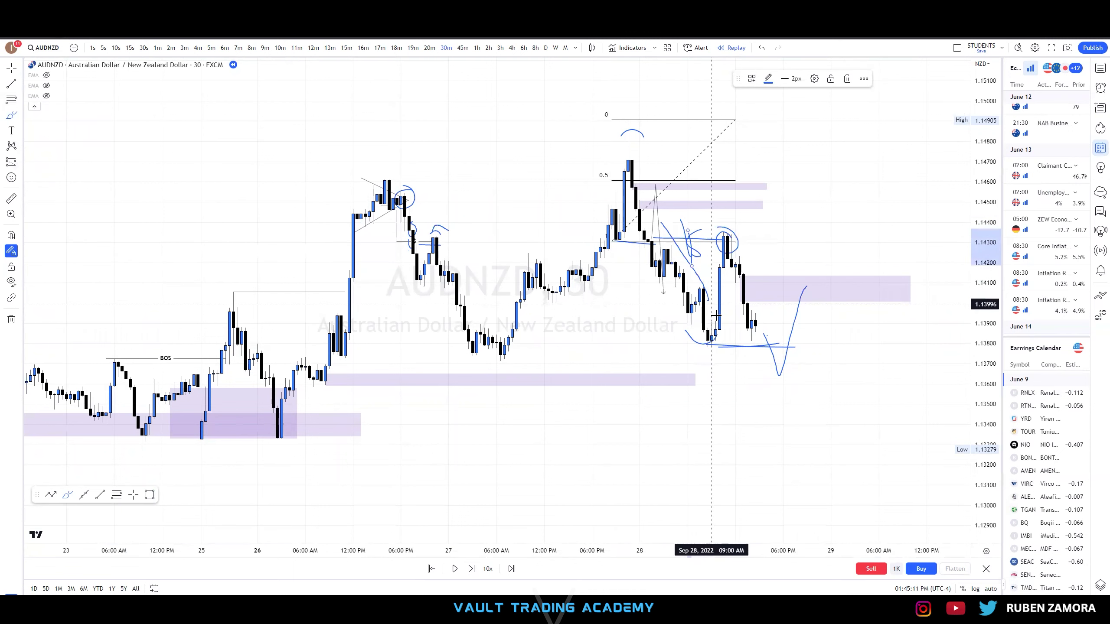
mouse_move(662, 281)
left_mouse_down()
mouse_move(691, 283)
mouse_move(692, 295)
left_mouse_up()
left_click_drag(673, 311, 692, 312)
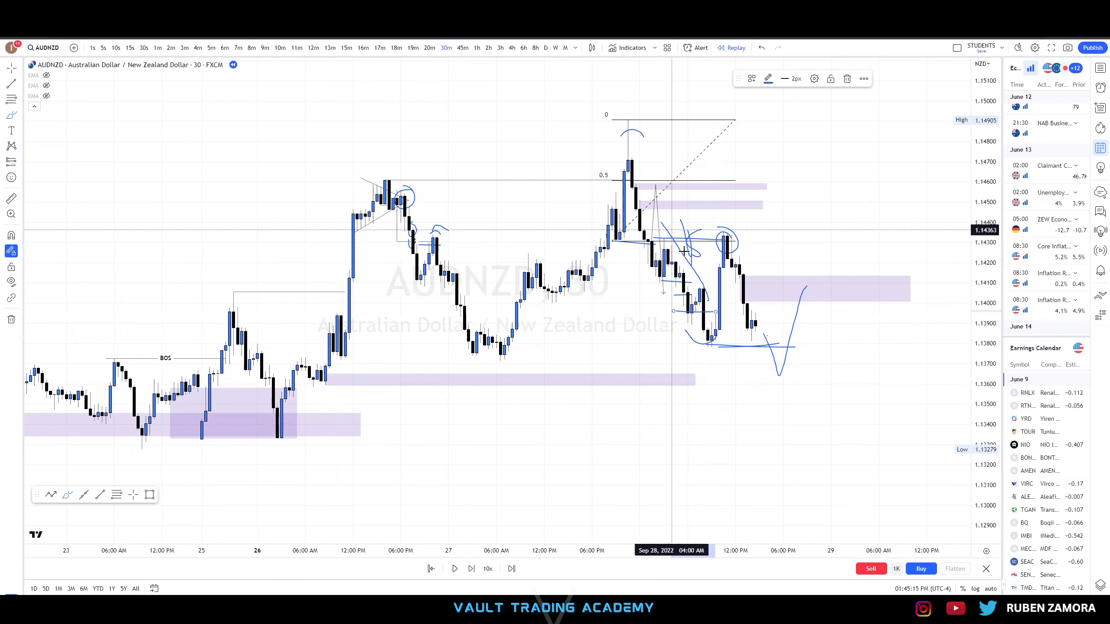
Circle the Sep 28 retracement high and sketch a zigzag price projection to about Sep 29, 10:30 AM, and undo these strokes
left_click_drag(715, 239, 722, 222)
mouse_move(756, 326)
left_mouse_down()
mouse_move(782, 337)
mouse_move(815, 206)
mouse_move(872, 332)
mouse_move(914, 300)
left_mouse_up()
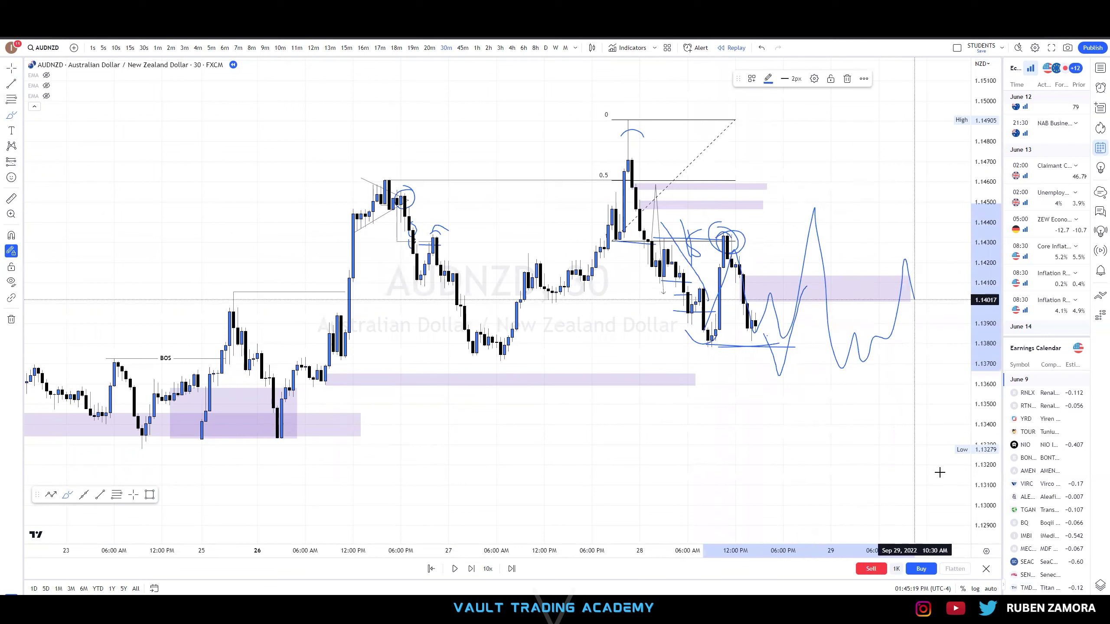
left_click_drag(938, 467, 942, 465)
key("ctrl+z")
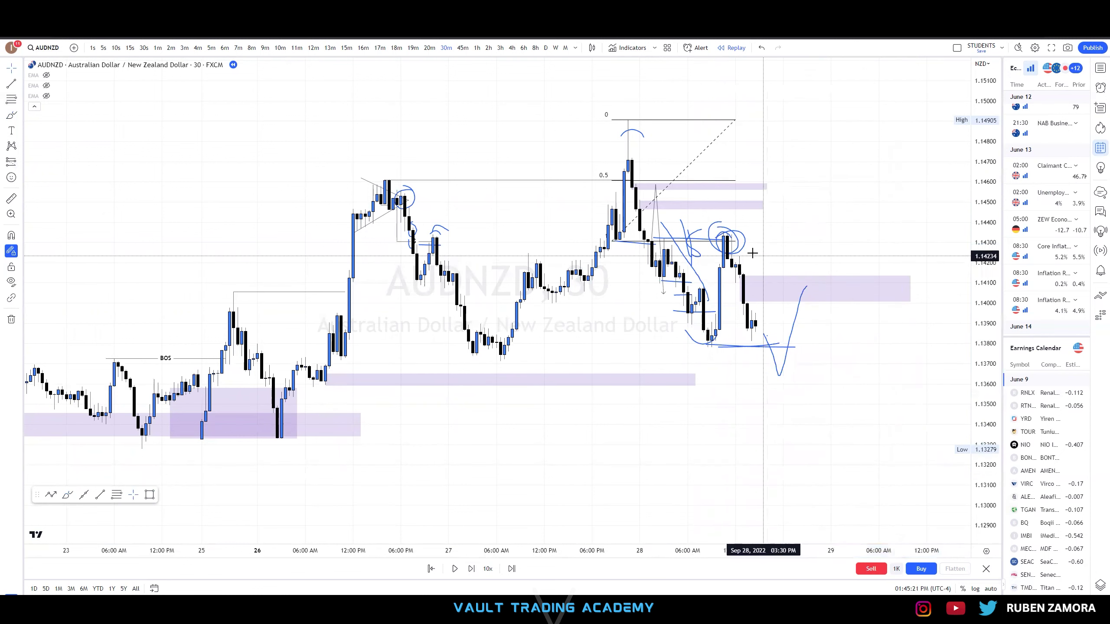
key("ctrl+z")
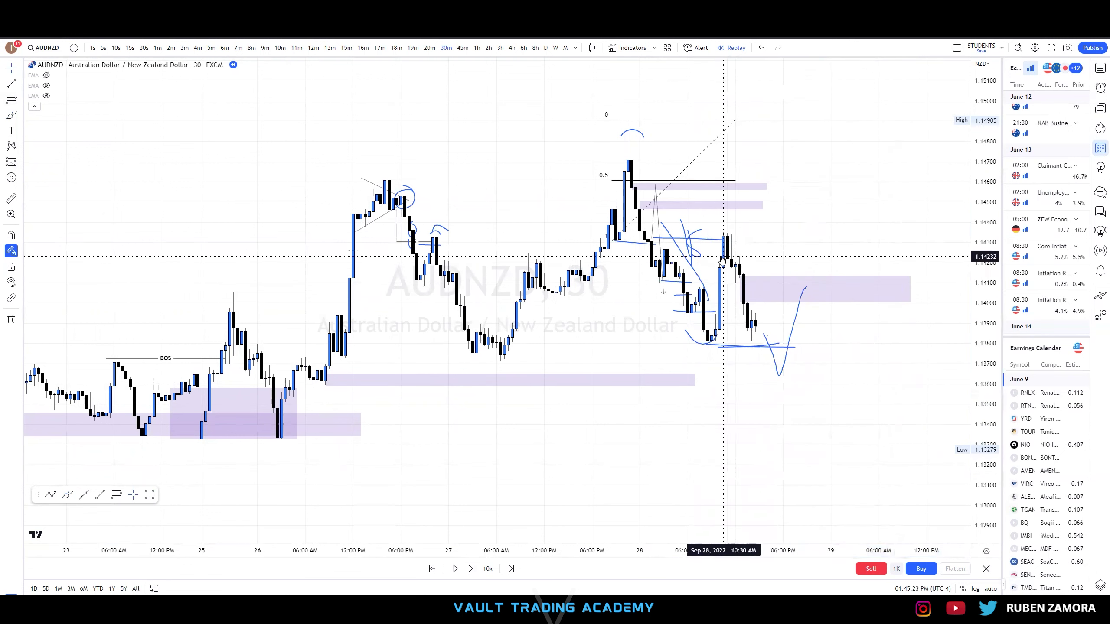
Delete the strokes along the bearish leg, the brushed line at its high, and the arc and duplicate line at the Sep 28 low
left_click(692, 256)
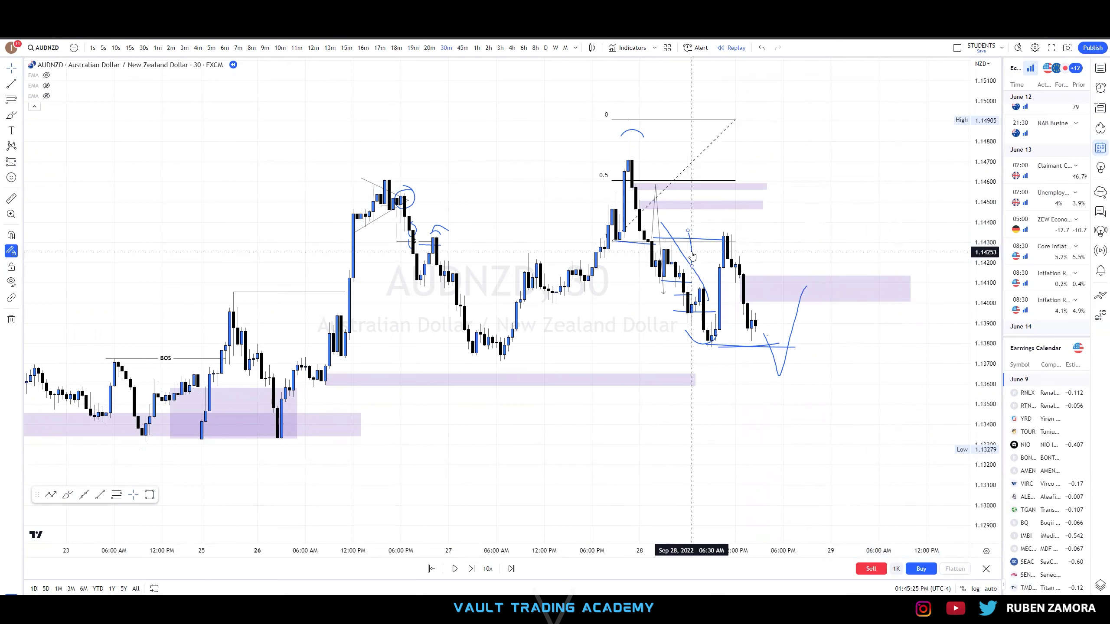
key("Delete")
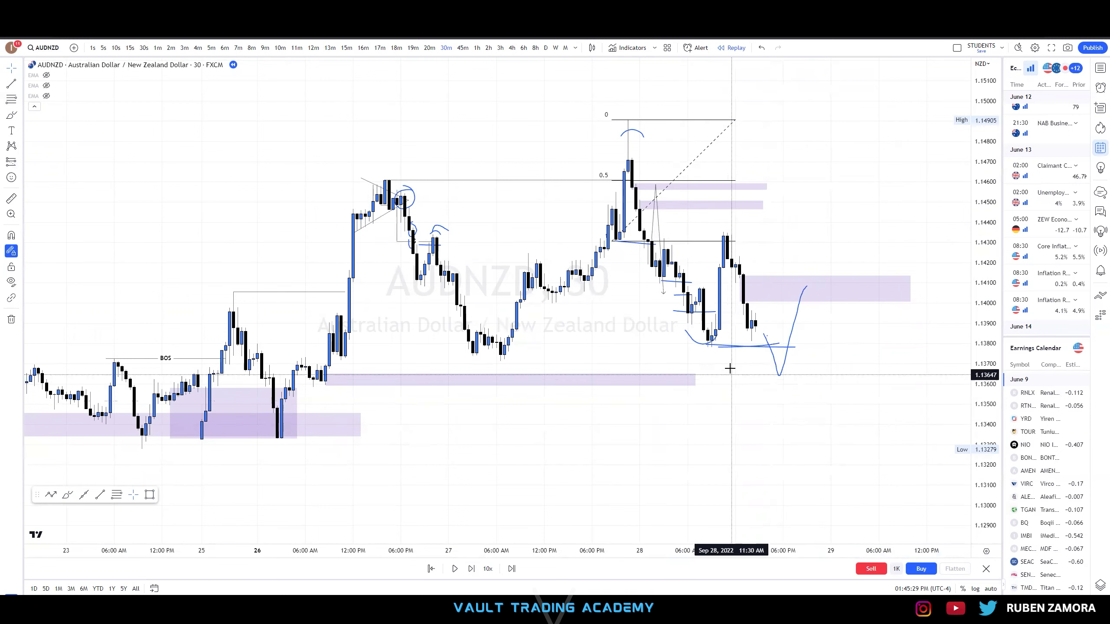
left_click(715, 340)
key("Delete")
left_click(737, 347)
key("Delete")
Advance the 30-minute replay bar by bar to about Sep 28, 11:30 PM
left_click(471, 568)
left_click(471, 569)
left_click(471, 569)
left_click(471, 569)
left_click(470, 568)
left_click(471, 569)
left_click(471, 569)
left_click(471, 569)
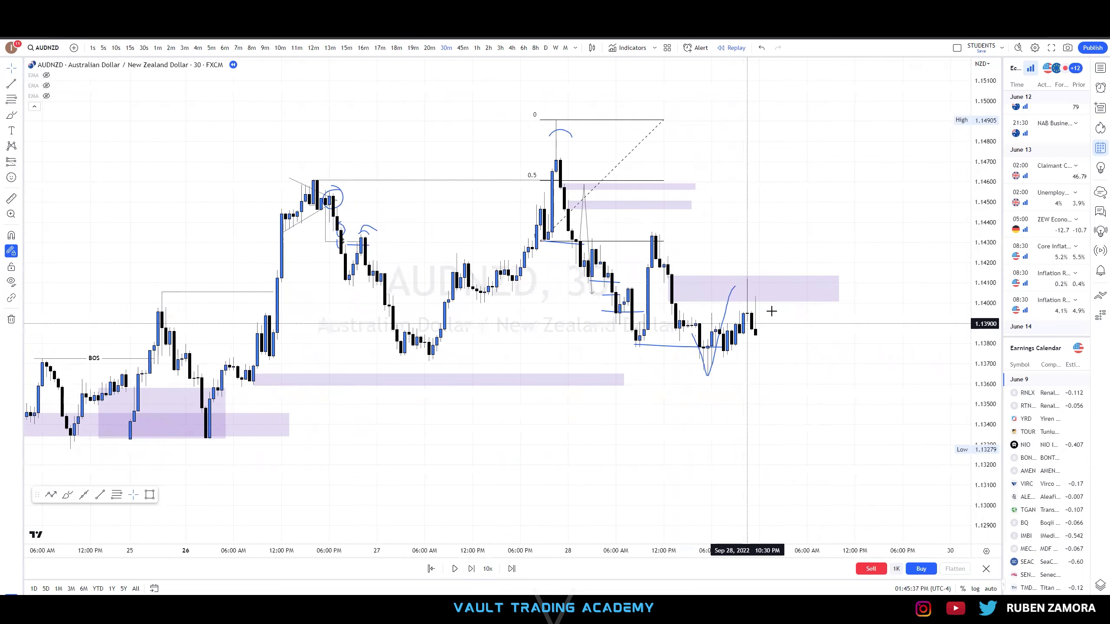
Brush an arc and a short mark over the high inside the newest supply zone, and underline the latest low near 1.1384
left_click_drag(761, 345, 768, 352)
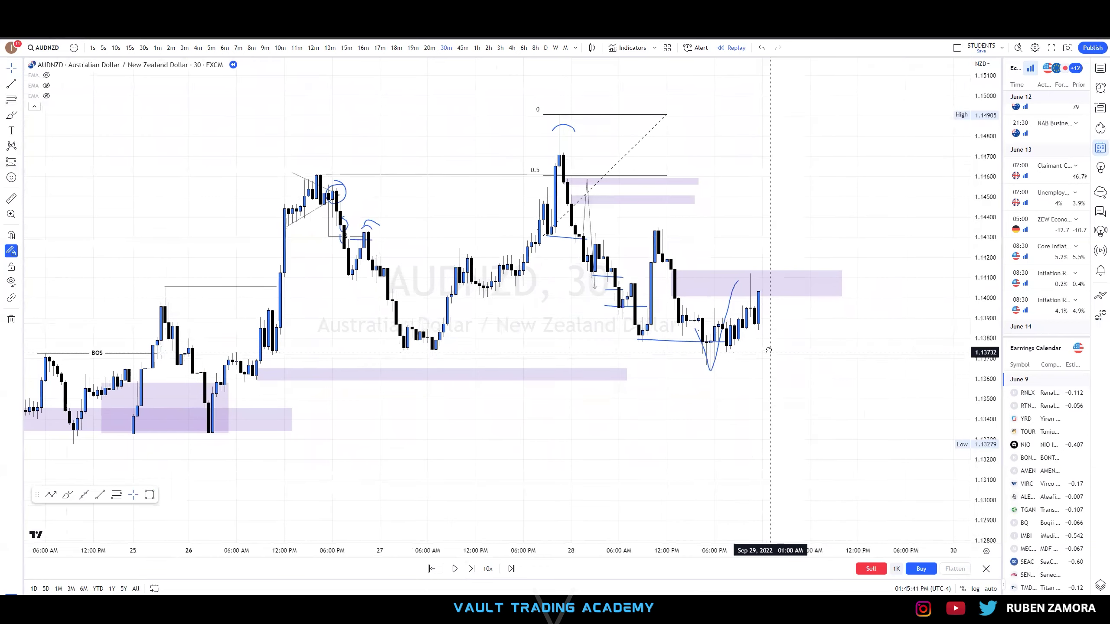
scroll(738, 361, "up", 2)
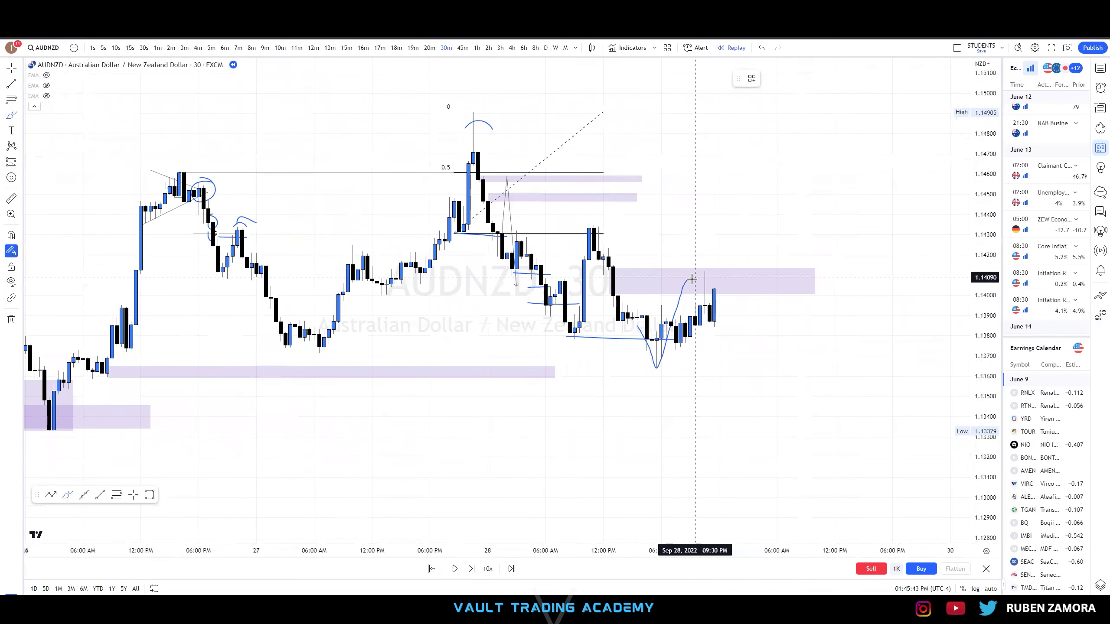
left_click(709, 328)
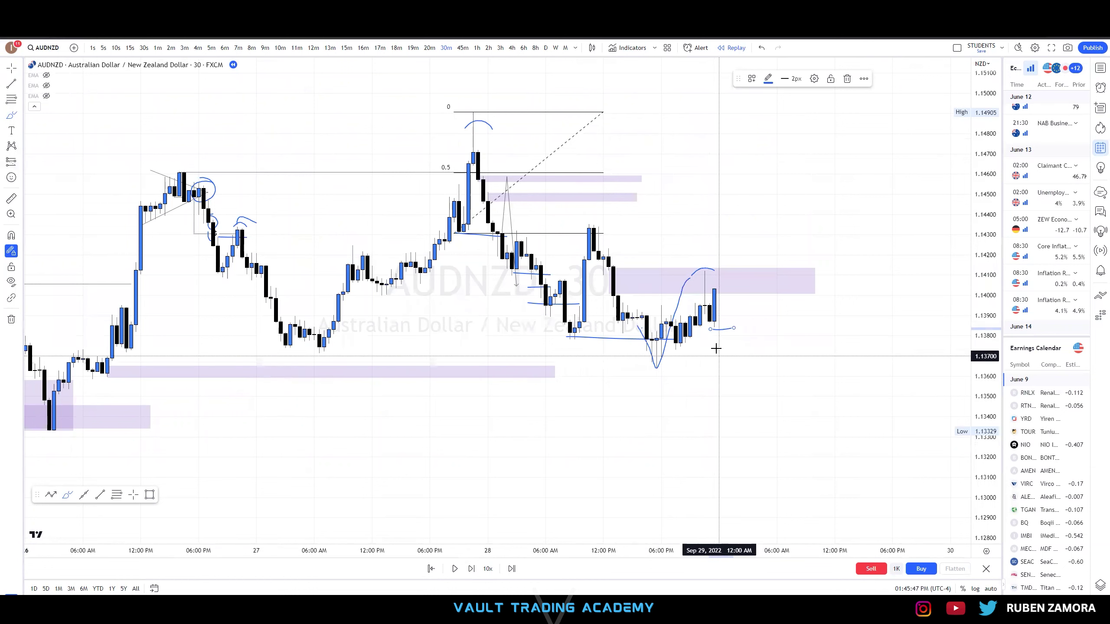
left_click_drag(701, 274, 710, 276)
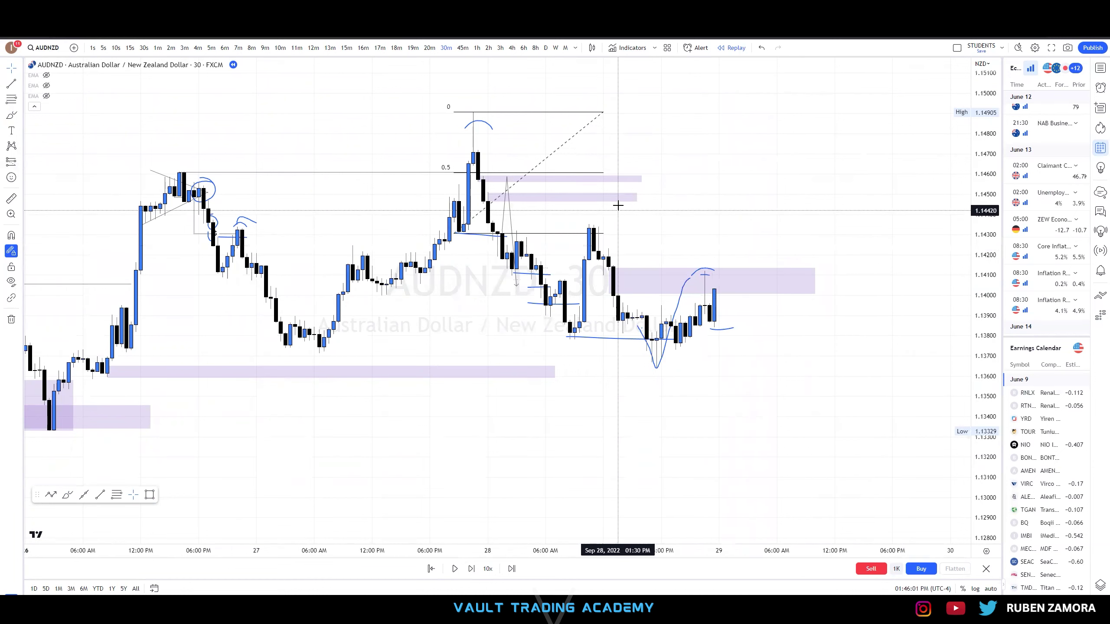
Extend the second-highest purple zone to about Sep 29, 1:30 PM and the highest one to Sep 29, 10:30 PM
left_click(641, 197)
left_click_drag(640, 197, 848, 198)
left_click(651, 177)
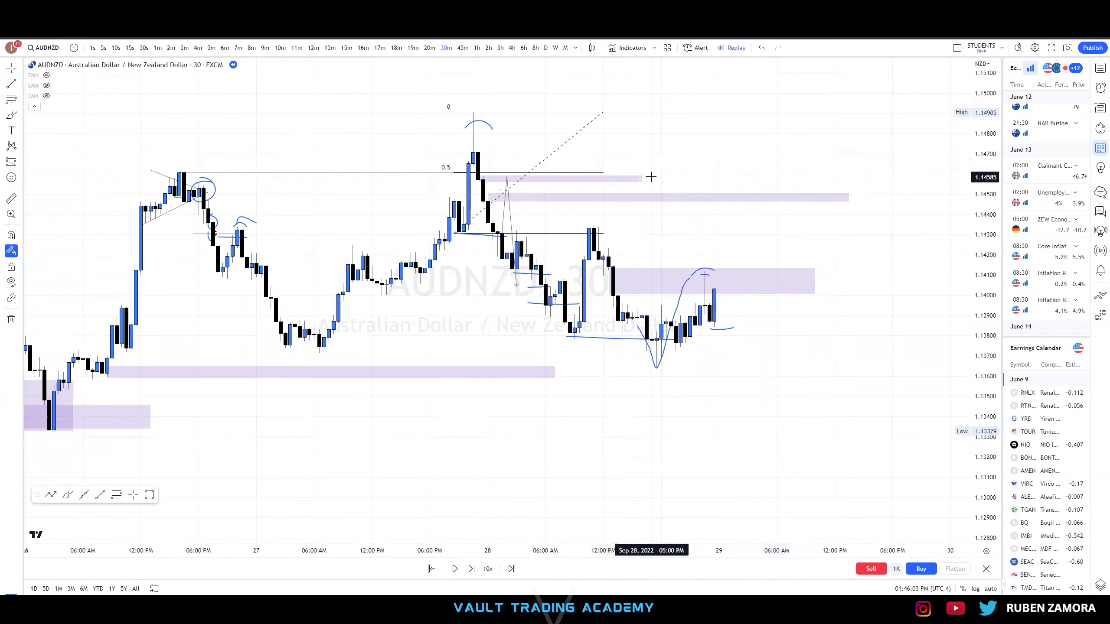
left_click(645, 177)
left_click_drag(654, 178, 935, 179)
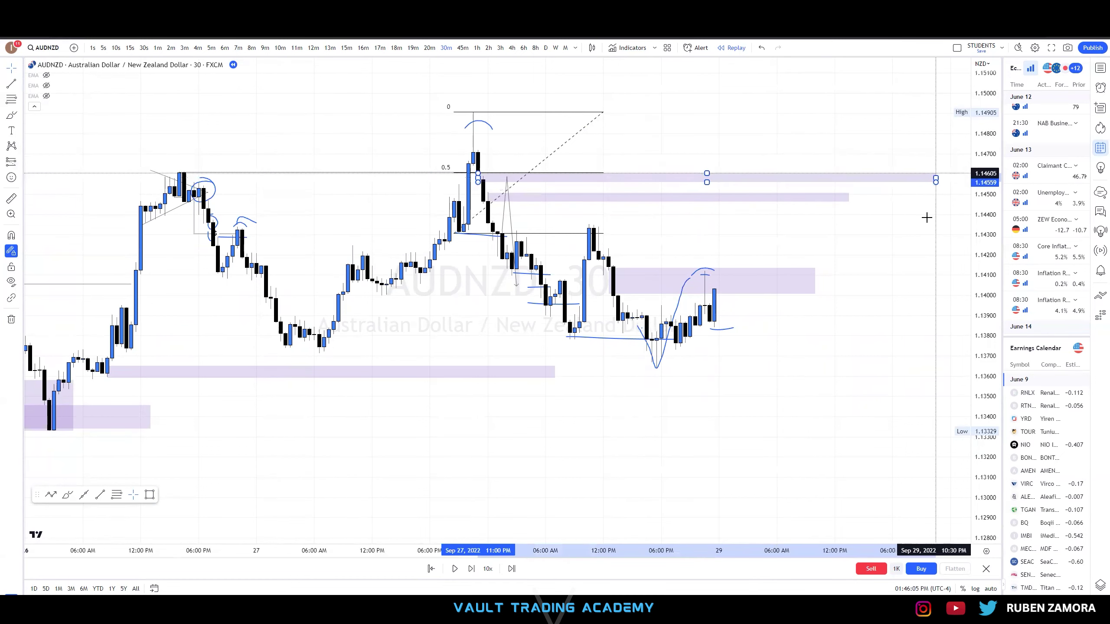
left_click(927, 216)
Advance the 30-minute replay bar by bar to about Sep 29, 9:00 AM
left_click(62, 196)
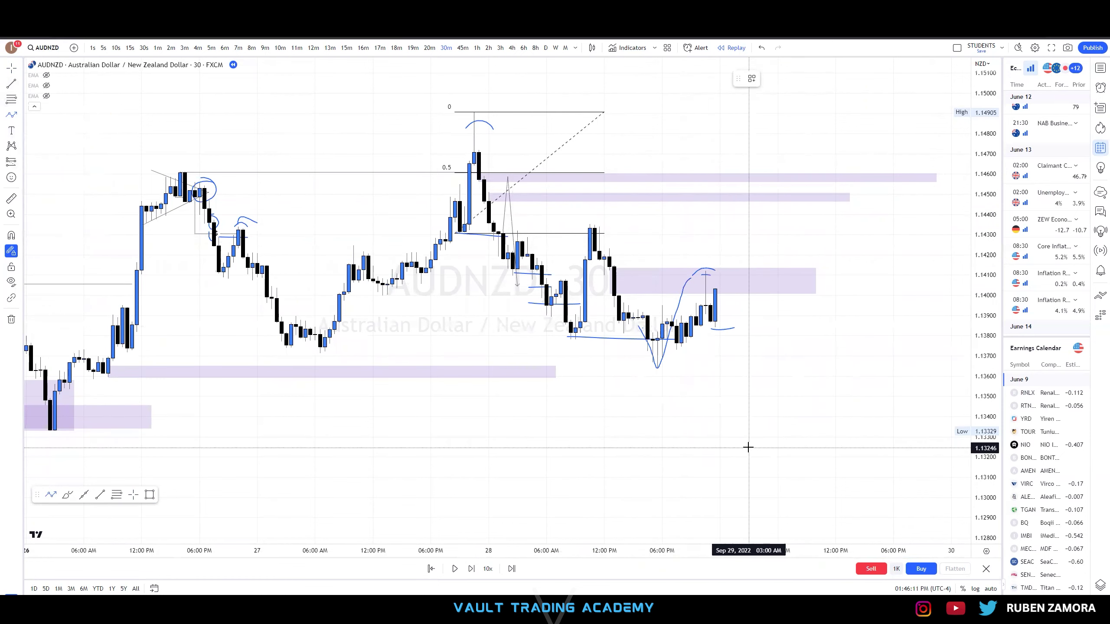
scroll(753, 421, "down", 3)
key("Escape")
left_click_drag(744, 411, 731, 414)
left_click_drag(990, 427, 768, 473)
scroll(870, 466, "down", 2)
left_click(472, 573)
left_click(472, 573)
left_click(472, 573)
left_click(470, 569)
left_click(471, 569)
left_click(471, 569)
left_click(471, 570)
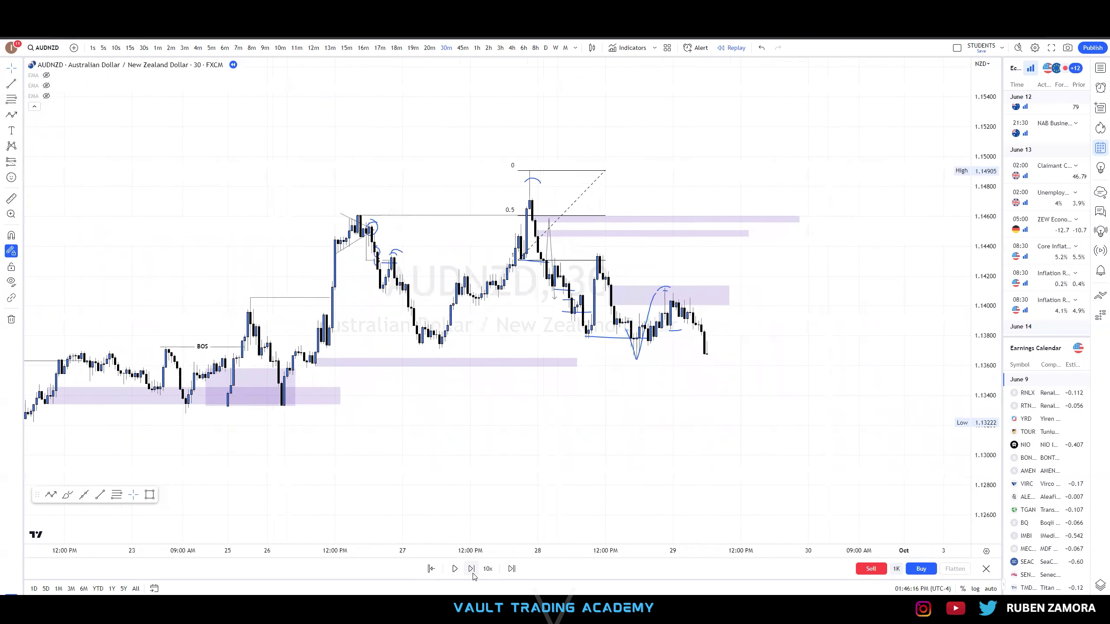
left_click(471, 569)
left_click(471, 569)
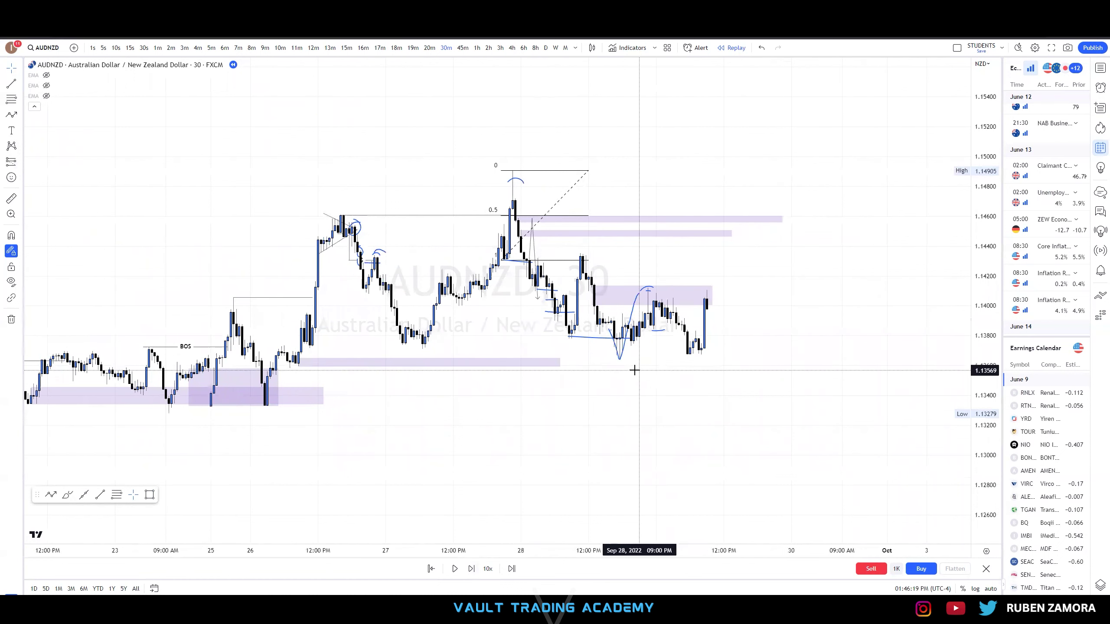
Delete the projected rebound path and the arc at the newest supply zone, and extend that zone to about Sep 29, 4:00 PM
left_click(631, 320)
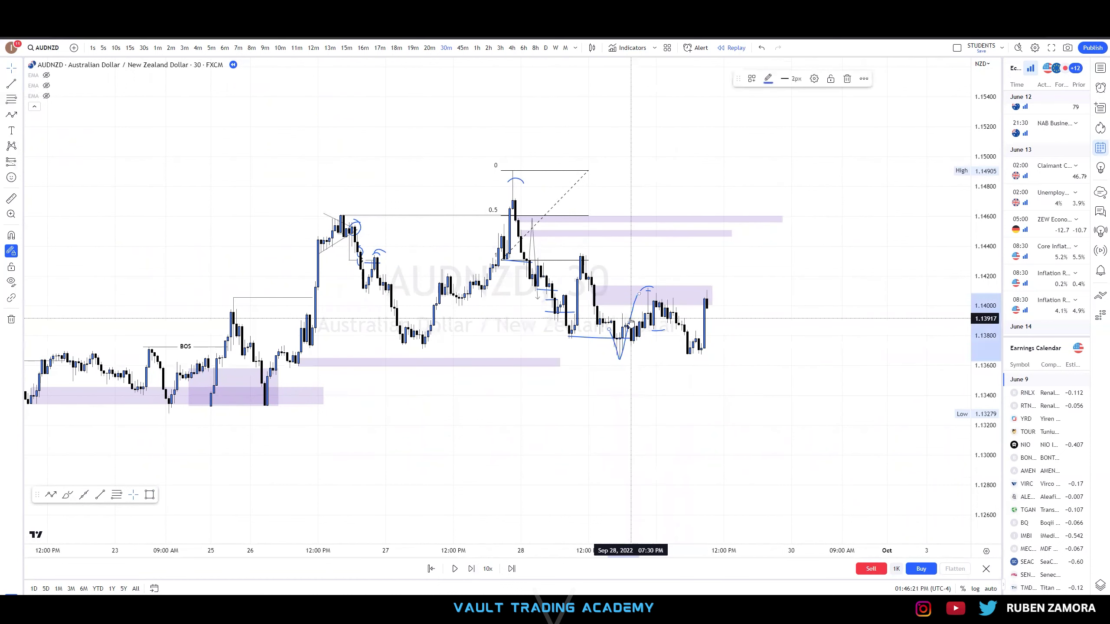
key("Delete")
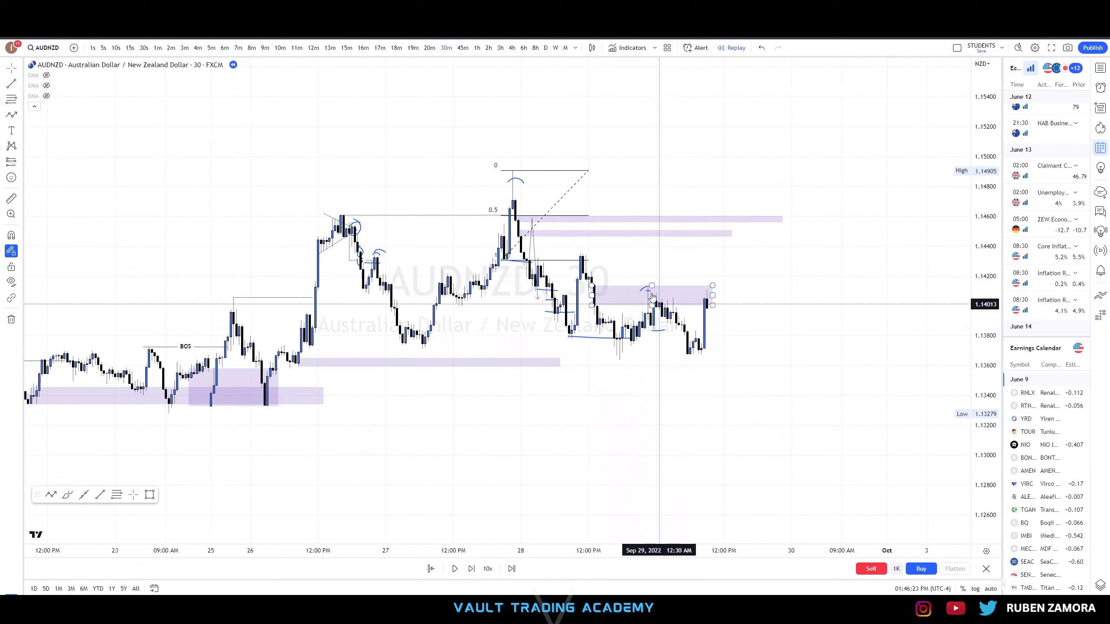
key("Delete")
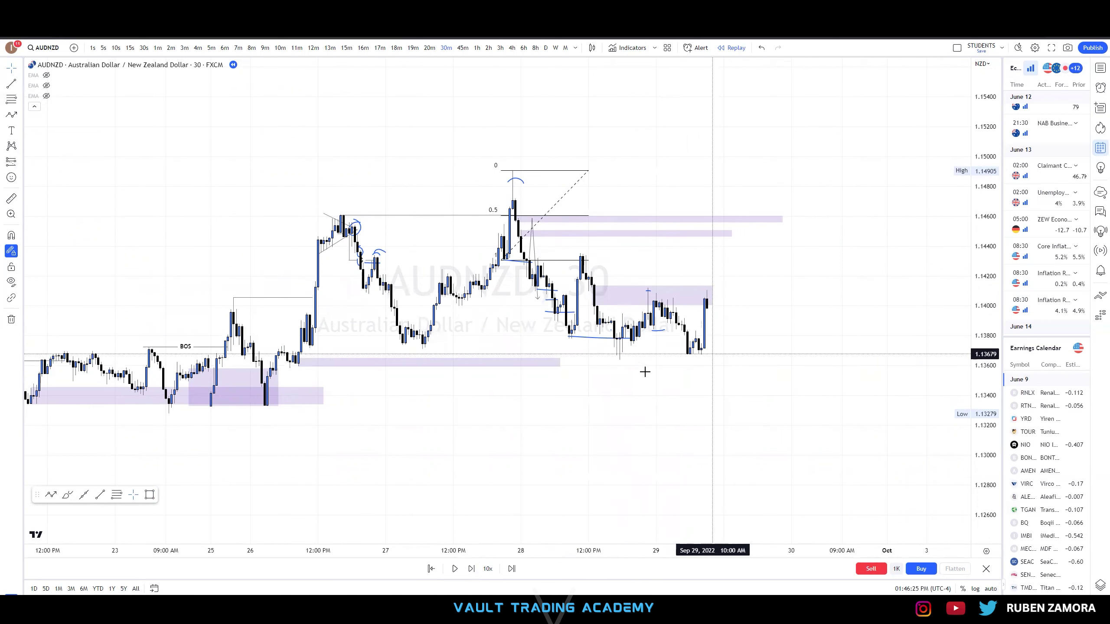
left_click_drag(713, 295, 746, 301)
left_click_drag(744, 302, 752, 300)
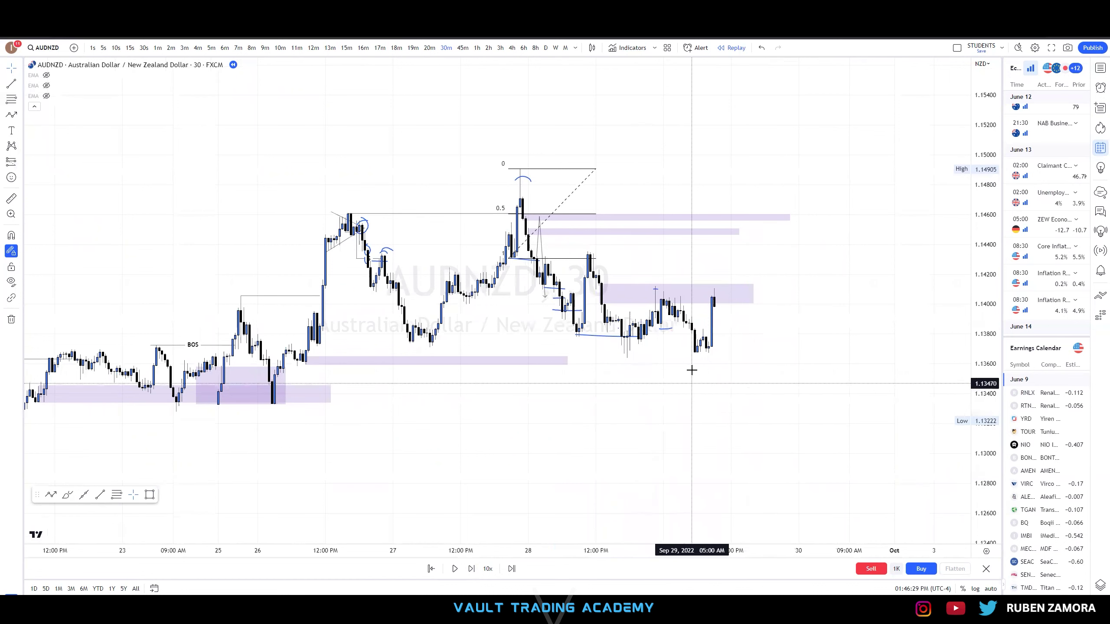
Advance the 30-minute replay to about Sep 29, 6:30 PM to follow the move away from the supply zone
left_click(472, 569)
left_click(472, 569)
left_click(472, 569)
left_click(472, 569)
left_click(472, 569)
left_click(472, 569)
left_click(473, 569)
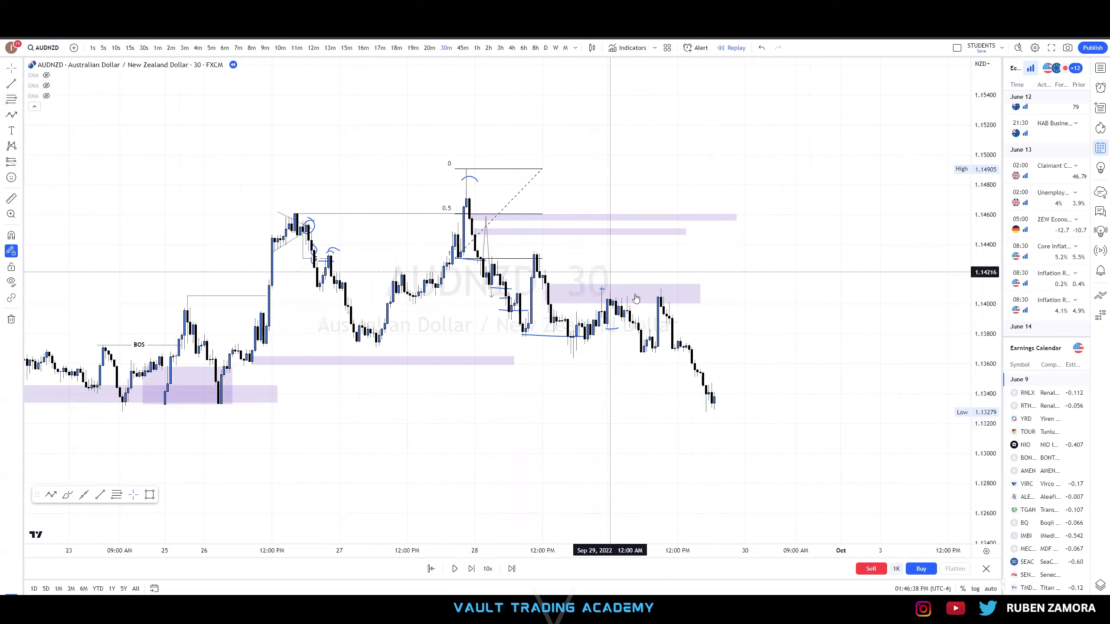
left_click_drag(612, 373, 624, 376)
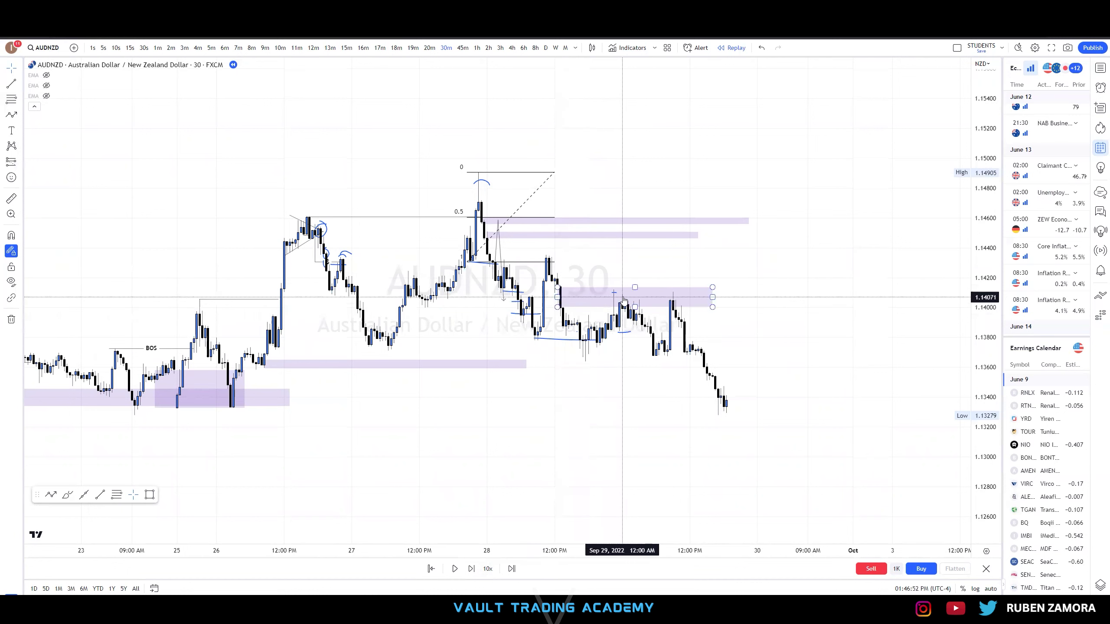
left_click_drag(627, 447, 624, 449)
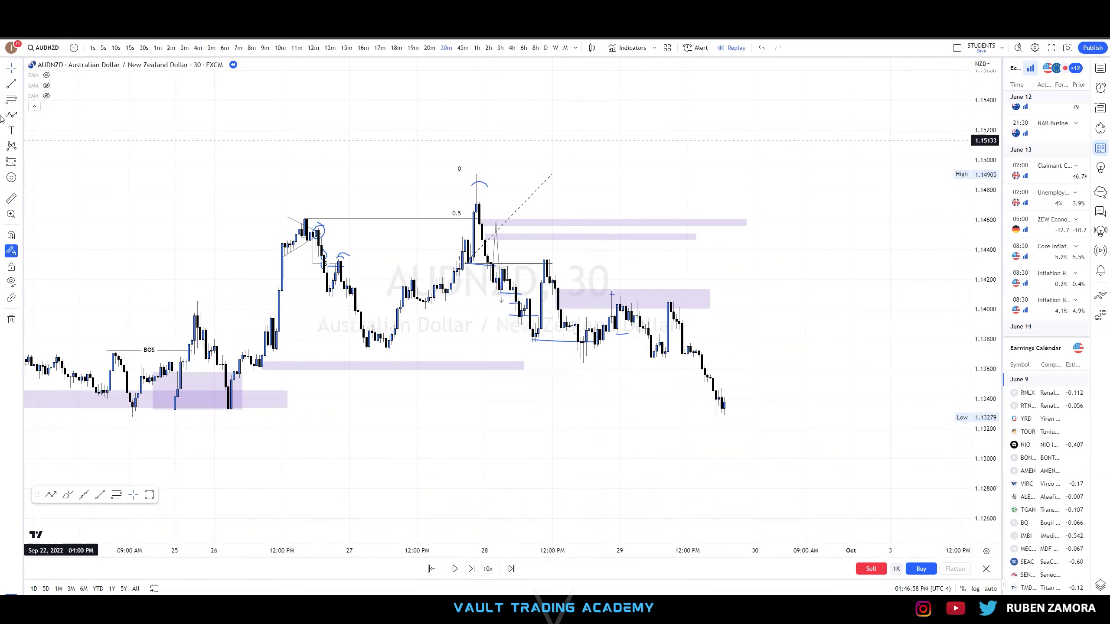
Draw a Fibonacci retracement from the Sep 28 low at 1.13784 up to the following swing high near 1.1436, extended to about Sep 30
left_click(17, 103)
left_click(66, 101)
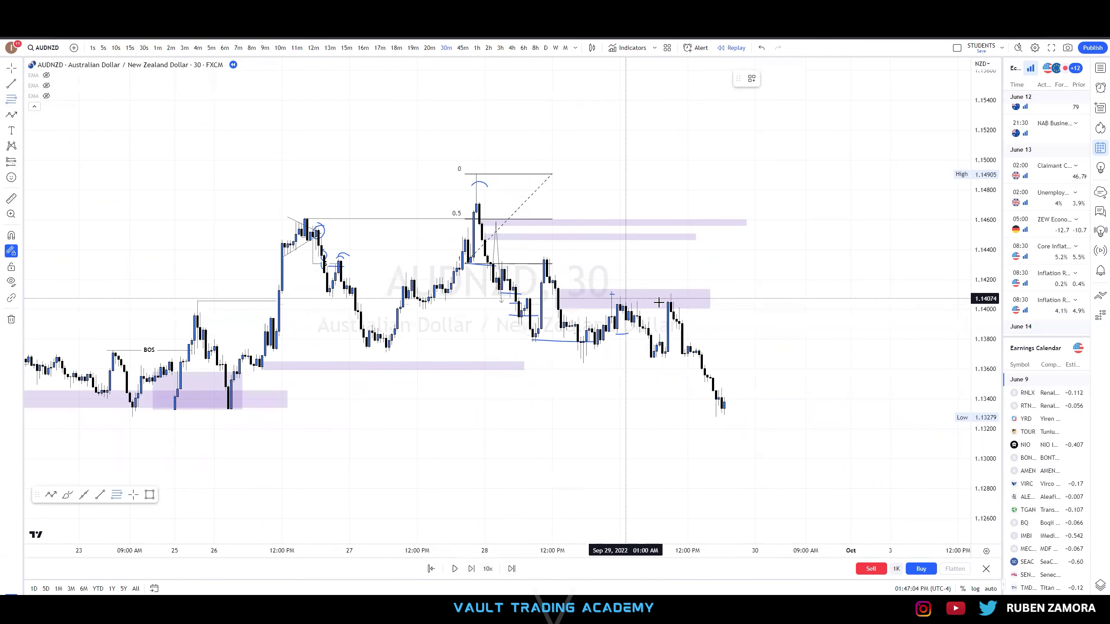
left_click(533, 342)
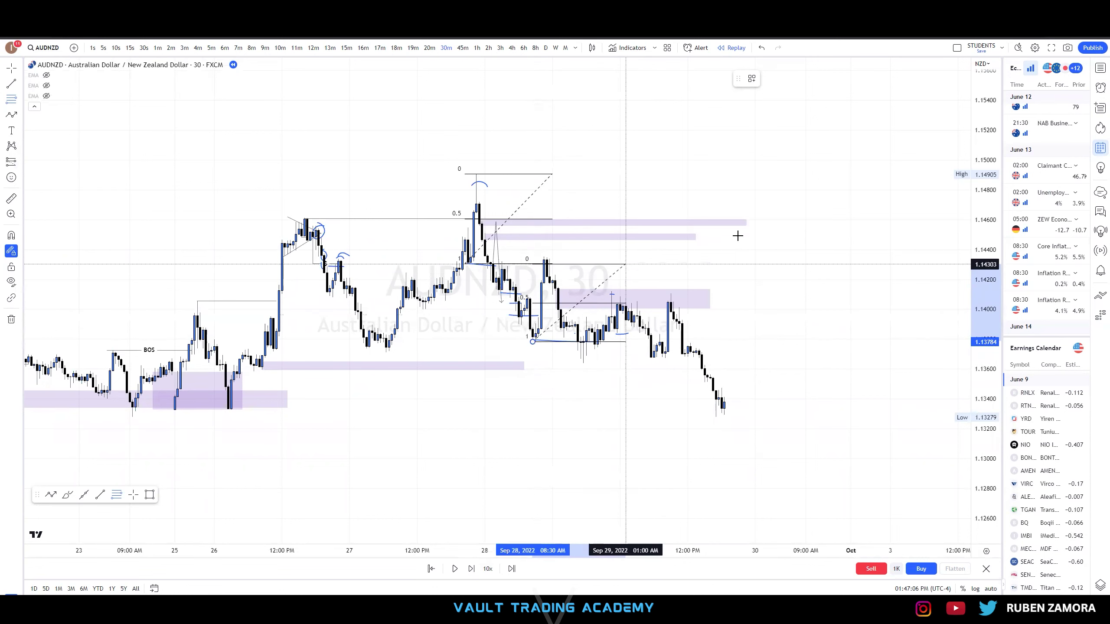
left_click(803, 256)
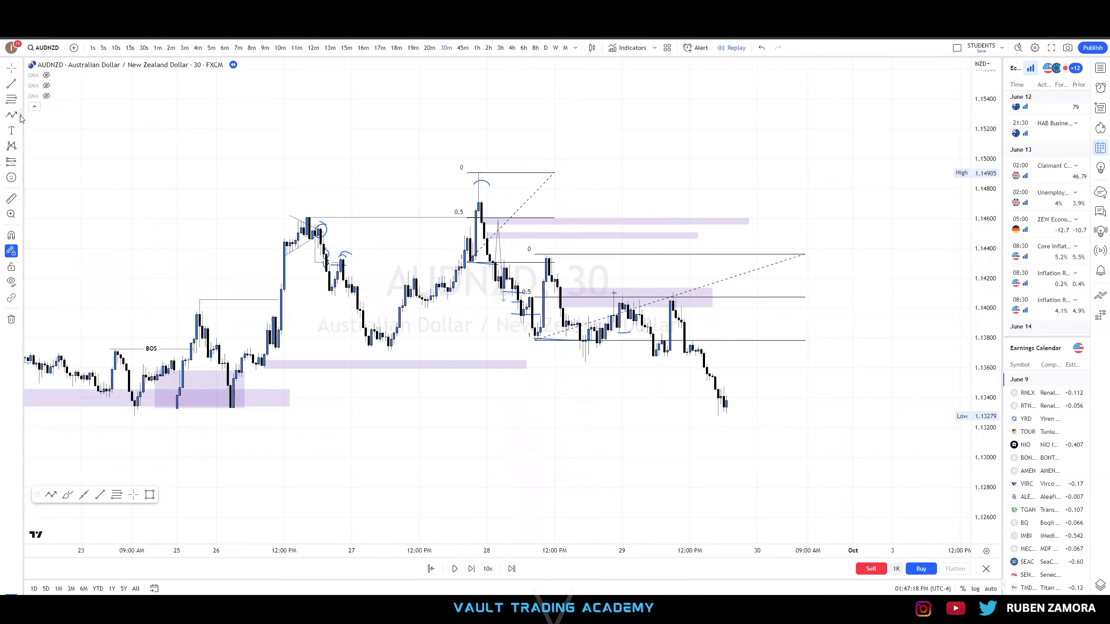
Brush two freehand lines along the upper and lower sides of the Sep 28 decline, moving the lower one slightly off the candles
left_click(48, 116)
left_click_drag(481, 192, 560, 339)
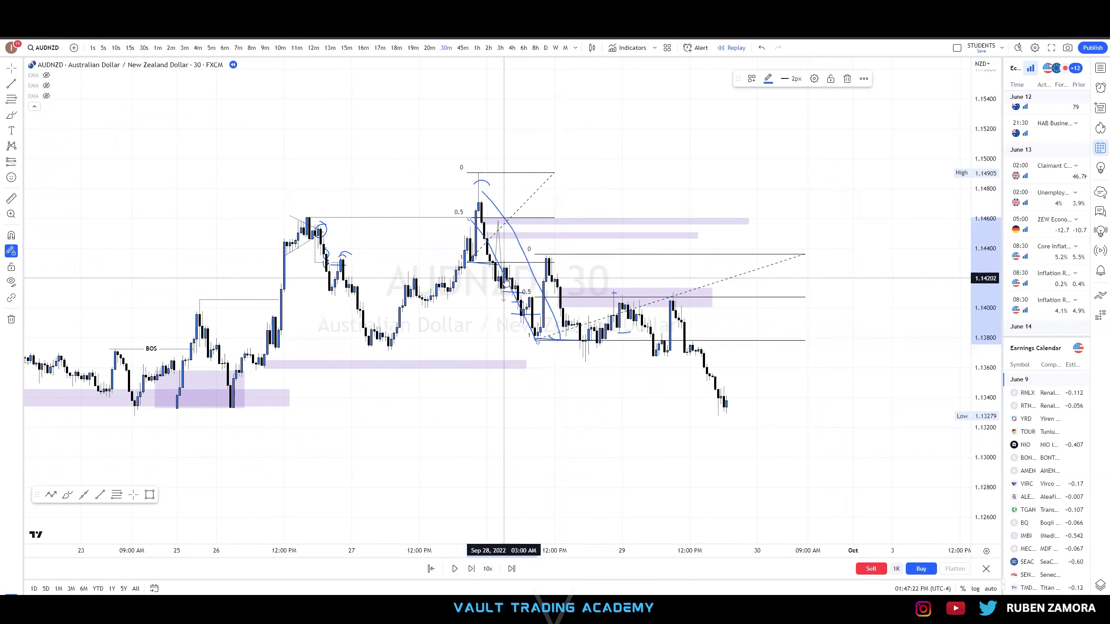
left_click_drag(505, 279, 495, 285)
left_click(496, 336)
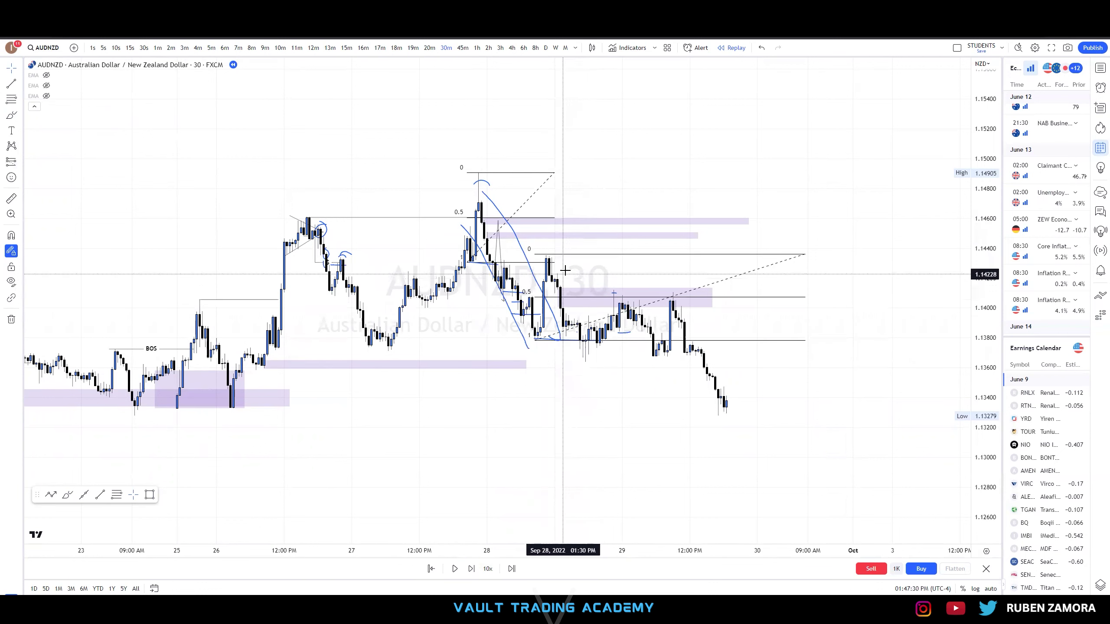
Circle the sell-off candles at the start of the newest supply zone, around Sep 28, 1:00 PM
left_click_drag(564, 271, 828, 267)
scroll(948, 357, "up", 3)
left_click_drag(983, 377, 948, 275)
left_click_drag(858, 426, 718, 415)
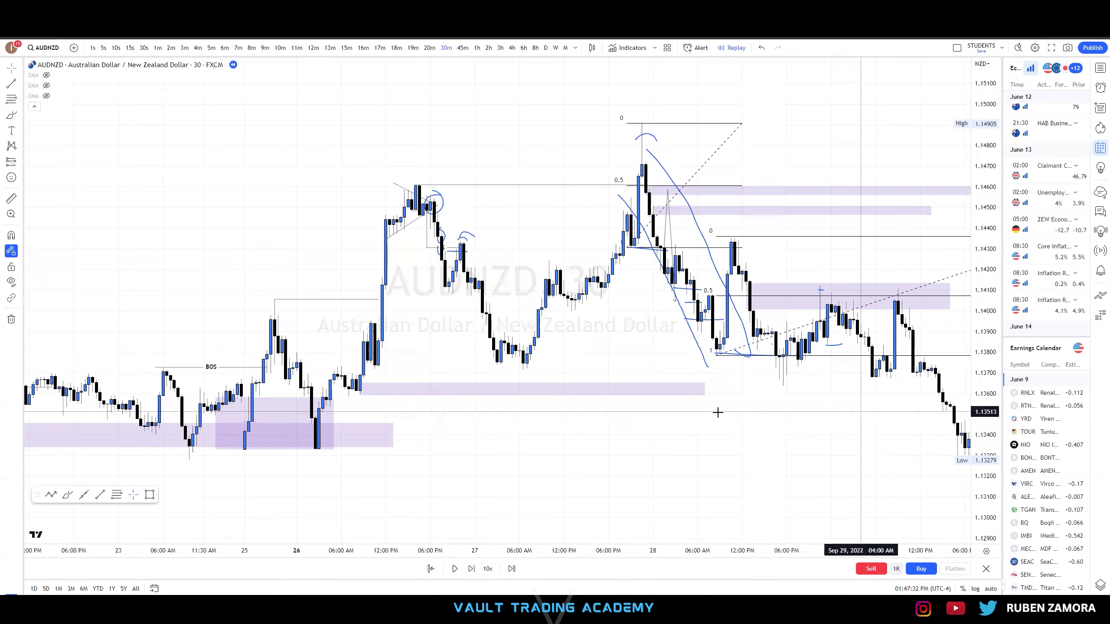
scroll(551, 325, "up", 2)
left_click_drag(584, 376, 563, 380)
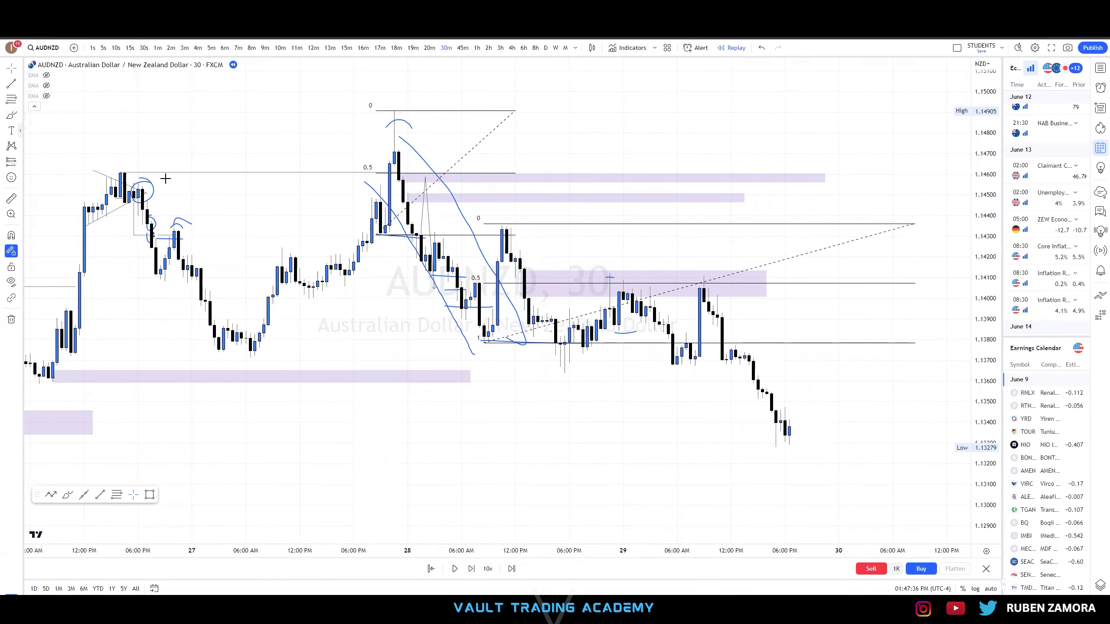
left_click_drag(496, 261, 497, 278)
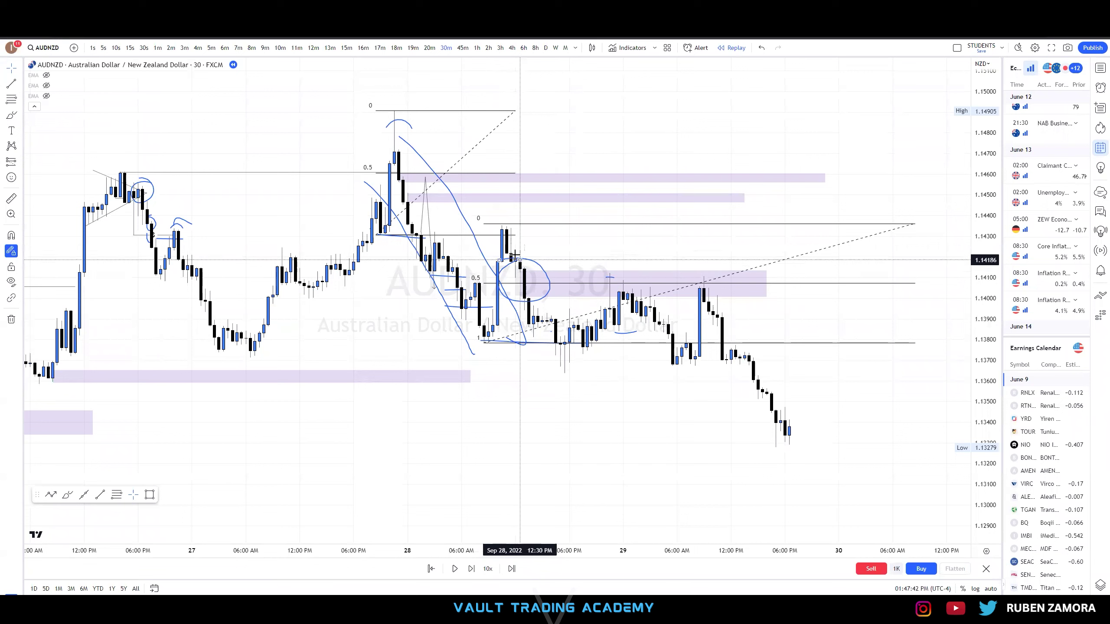
Delete the circle at the supply zone and the upper freehand line along the Sep 28 decline
key("Delete")
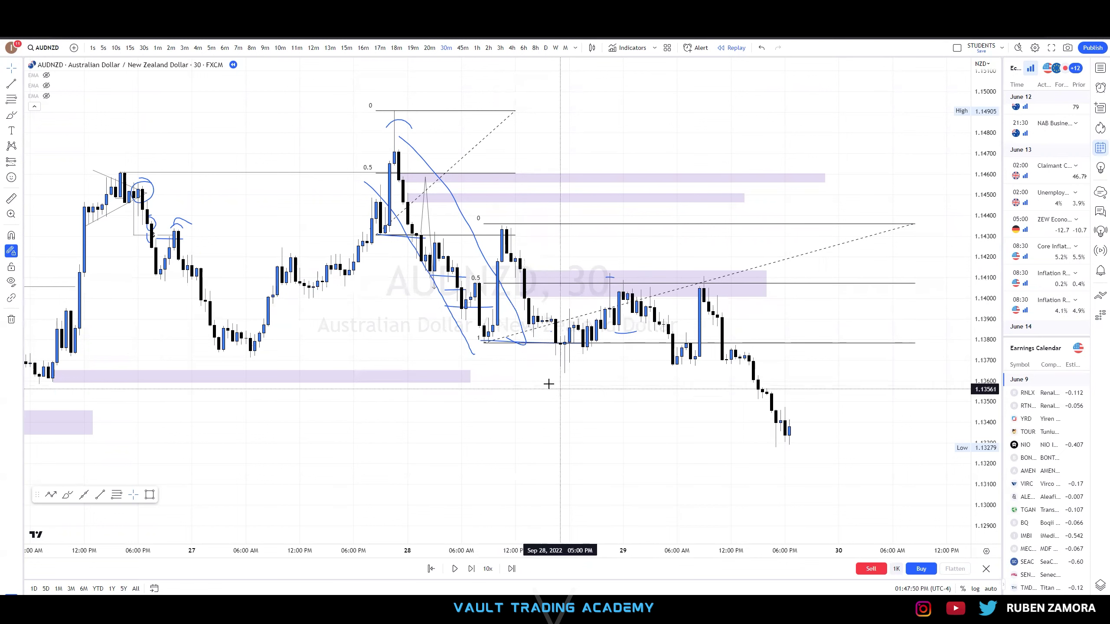
left_click(536, 284)
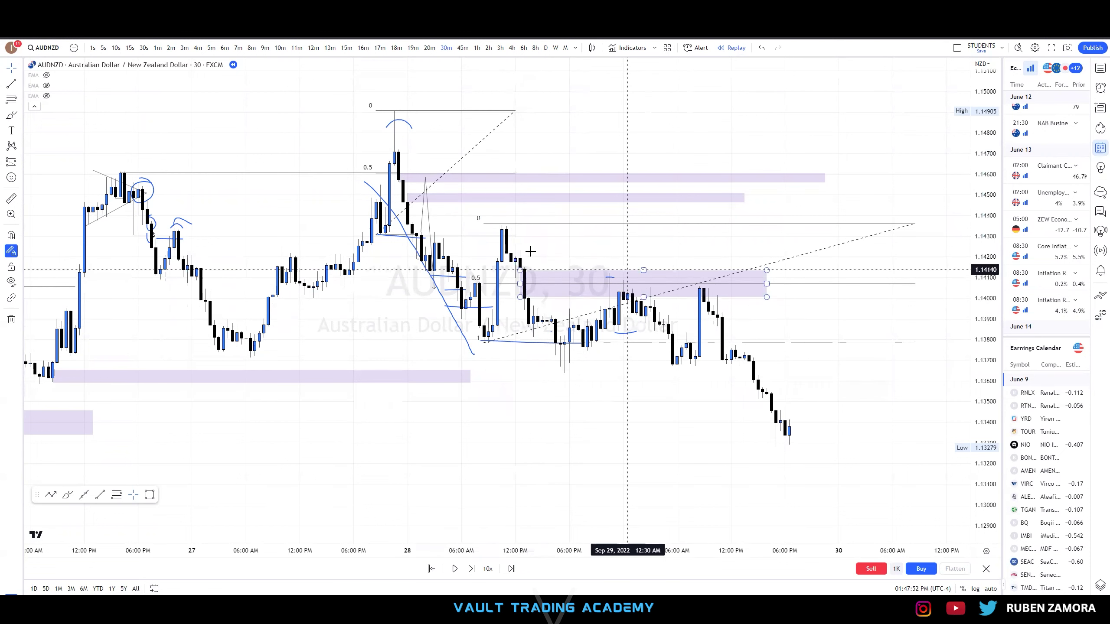
left_click(529, 384)
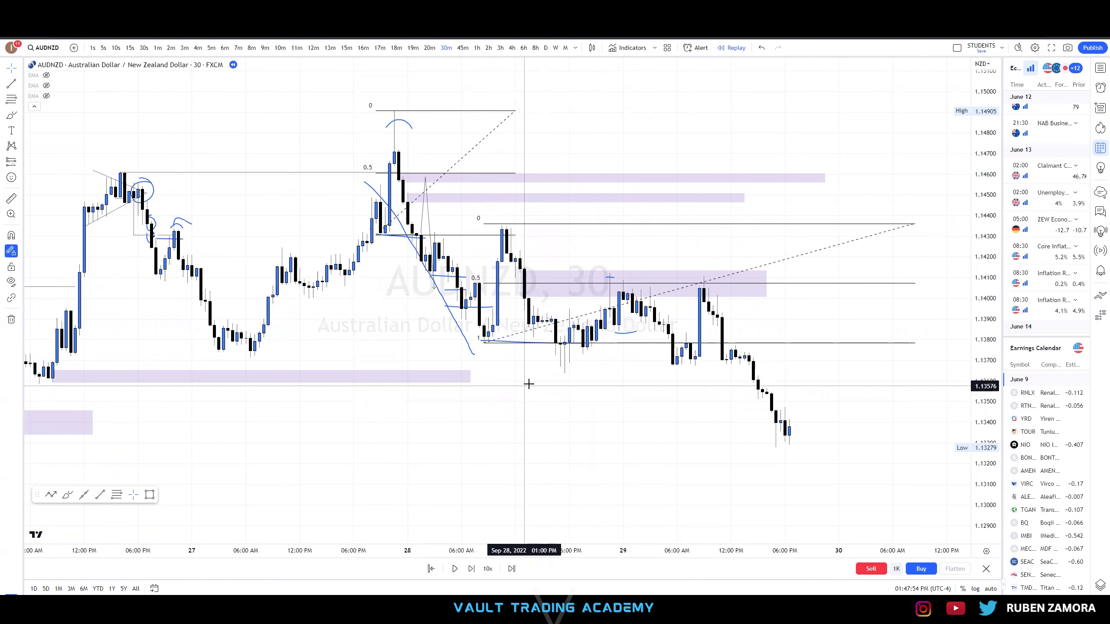
Place a short position at the newest supply zone with entry 1.14080, stop 1.14227 and target 1.12639
left_click_drag(979, 379, 977, 445)
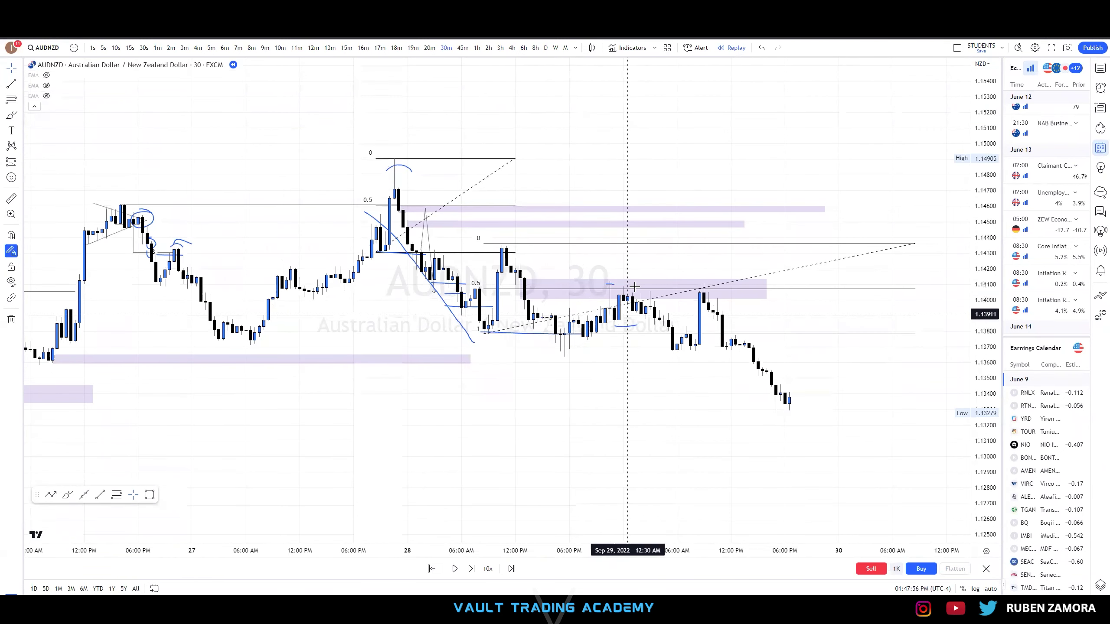
scroll(763, 457, "down", 4)
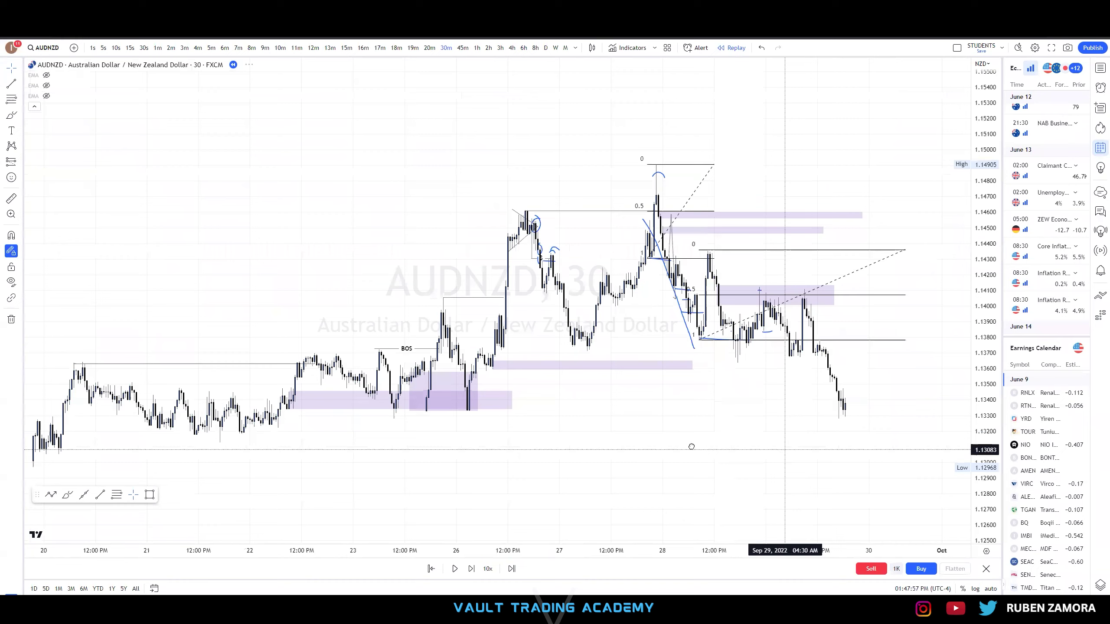
left_click_drag(692, 447, 605, 348)
left_click_drag(645, 446, 596, 431)
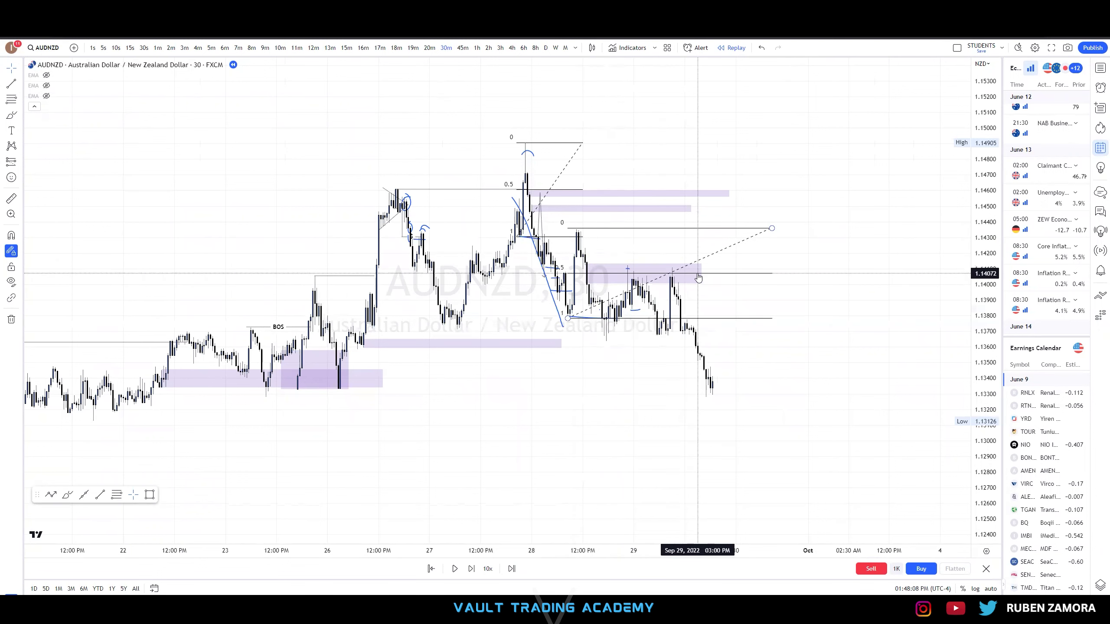
left_click(16, 162)
left_click(39, 178)
left_click(621, 276)
left_click_drag(622, 276, 629, 272)
left_click_drag(631, 223, 630, 251)
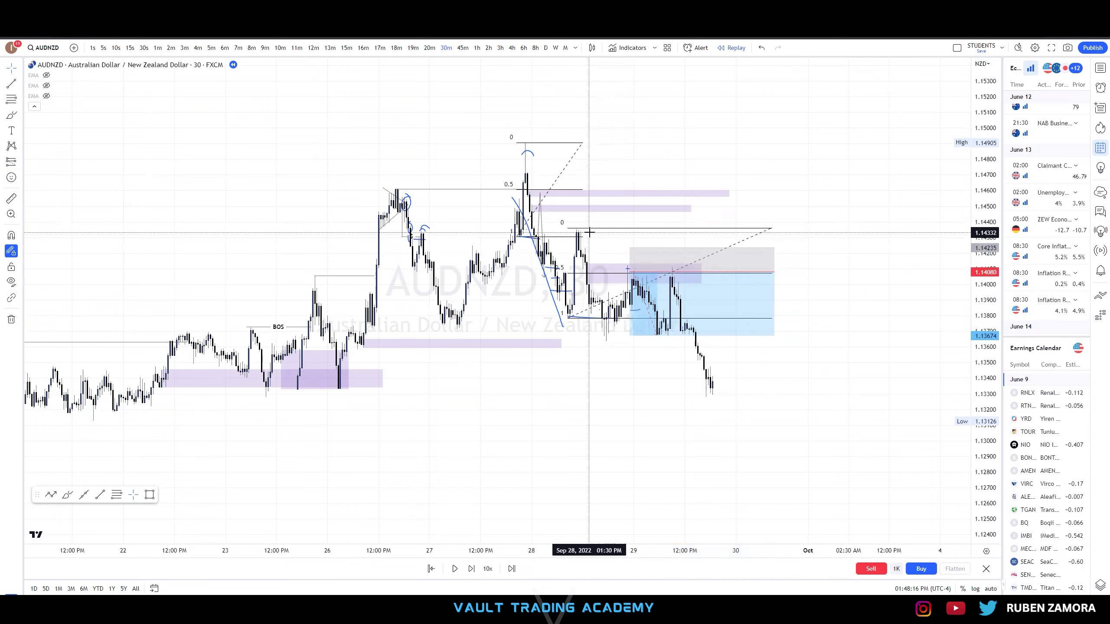
left_click(630, 248)
left_click_drag(629, 336, 631, 498)
Switch to the 4-hour chart and brush a horizontal support line at about 1.1333 from the purple demand zone's low to about Oct 4
scroll(617, 435, "down", 4)
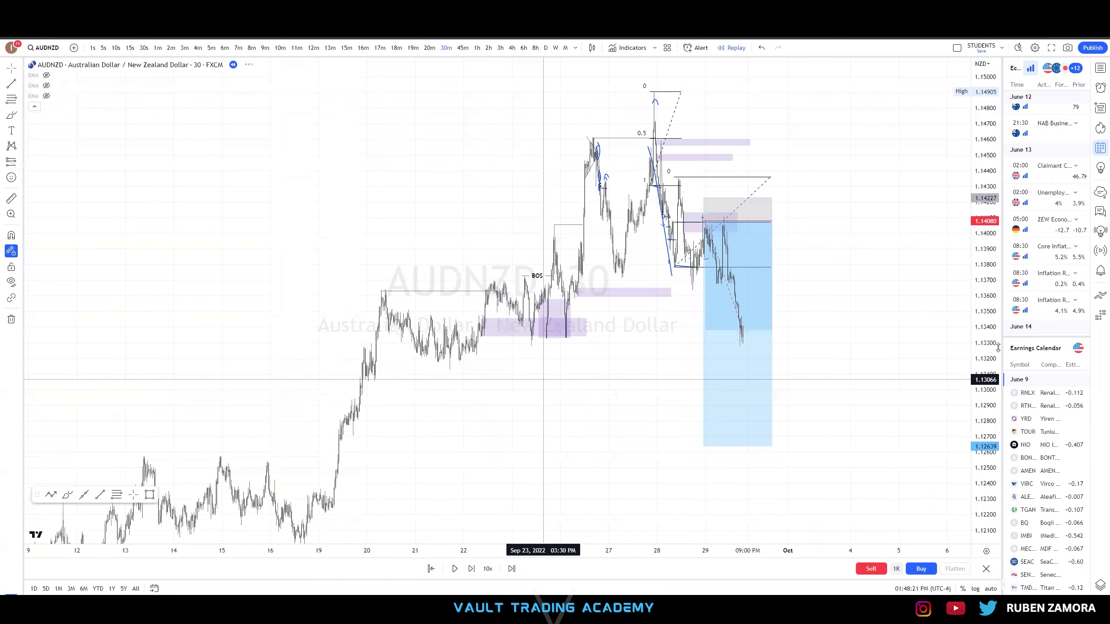
scroll(672, 370, "down", 2)
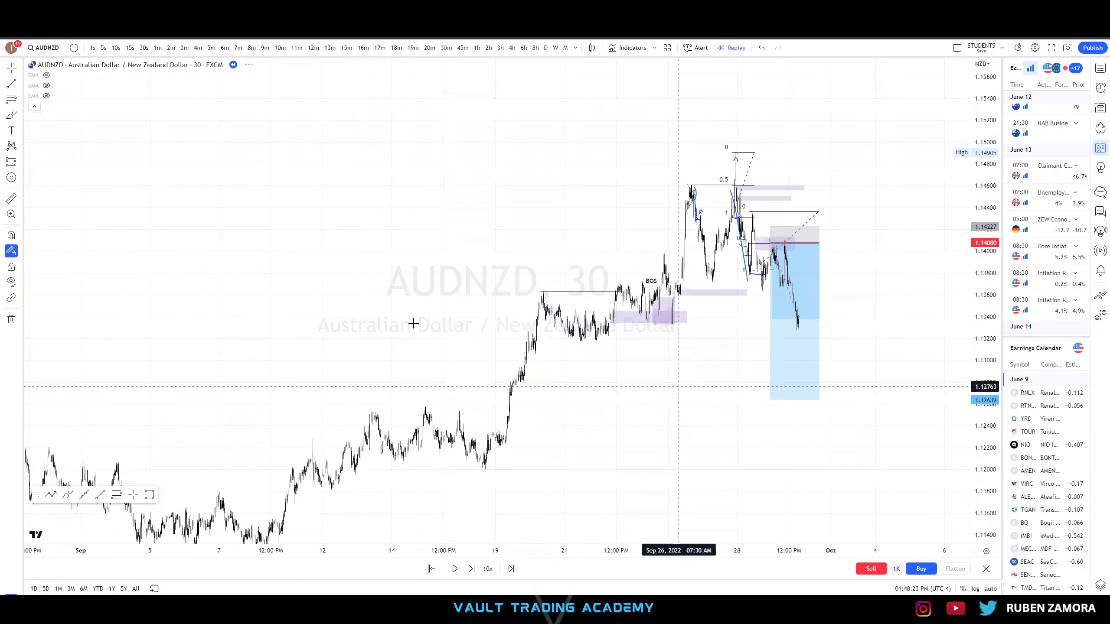
scroll(413, 323, "down", 3)
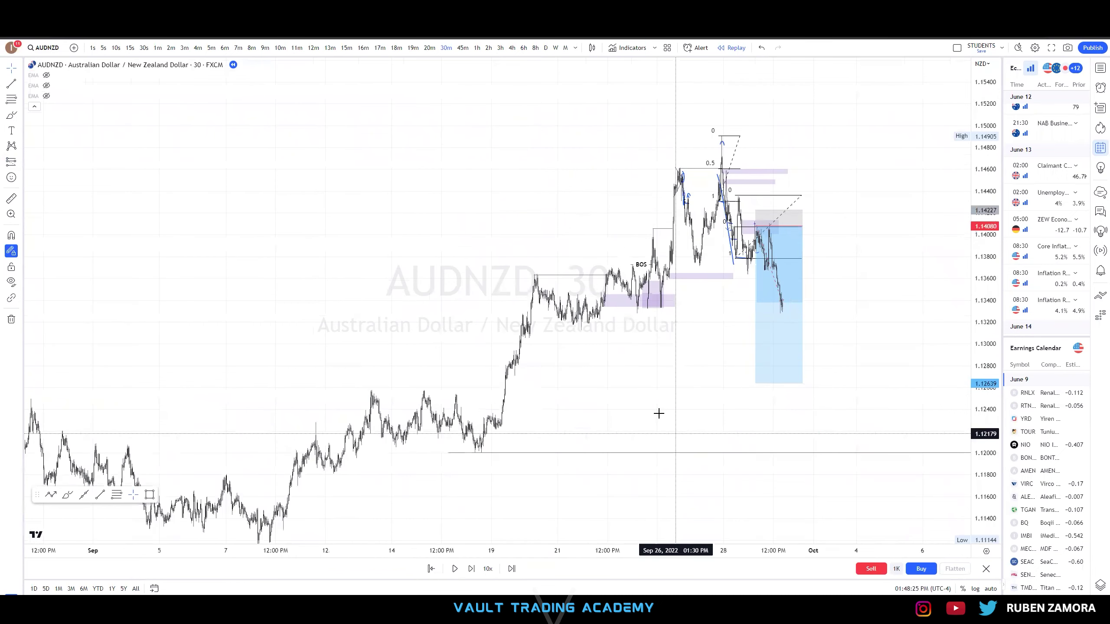
scroll(791, 413, "down", 3)
left_click_drag(984, 431, 984, 470)
left_click_drag(625, 293, 704, 345)
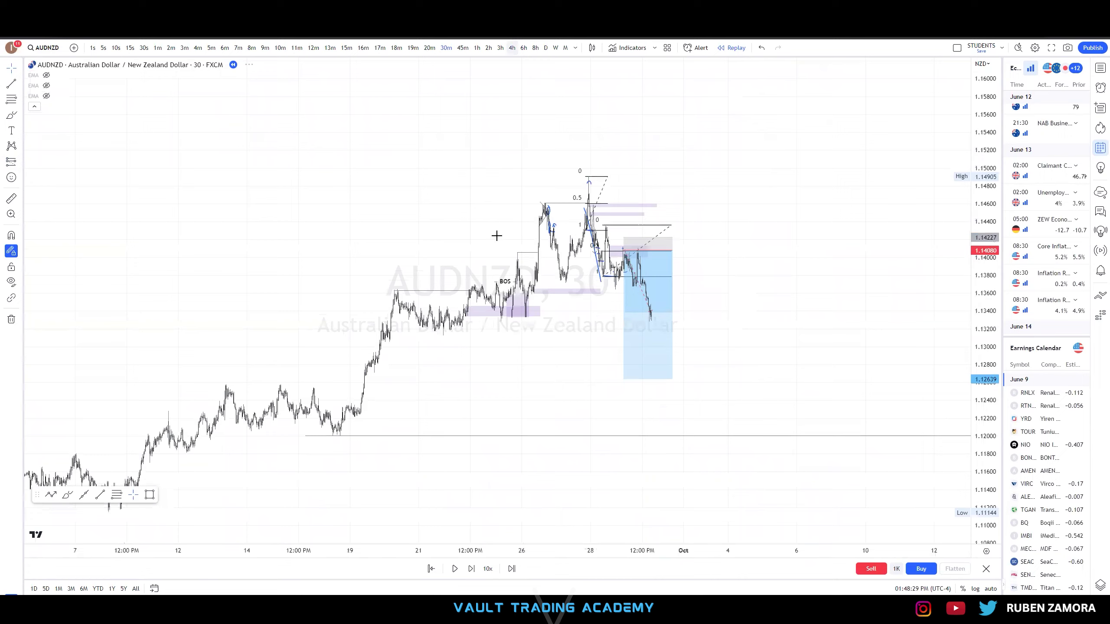
scroll(595, 186, "up", 5)
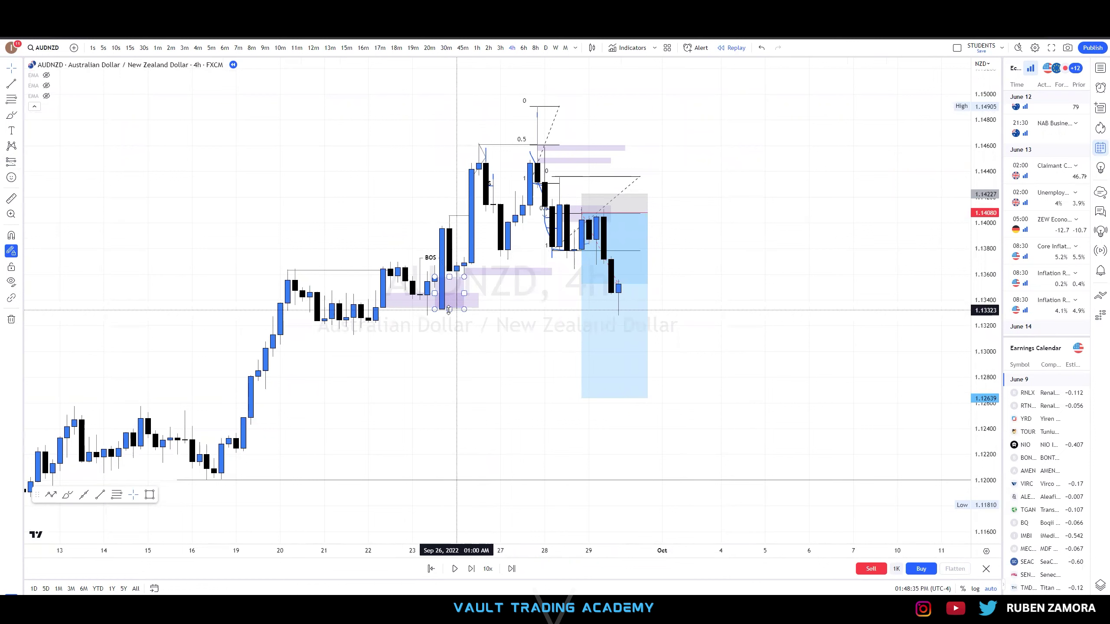
left_click_drag(440, 310, 743, 306)
mouse_move(618, 271)
left_mouse_down()
mouse_move(627, 302)
mouse_move(677, 330)
mouse_move(678, 298)
mouse_move(611, 281)
left_mouse_up()
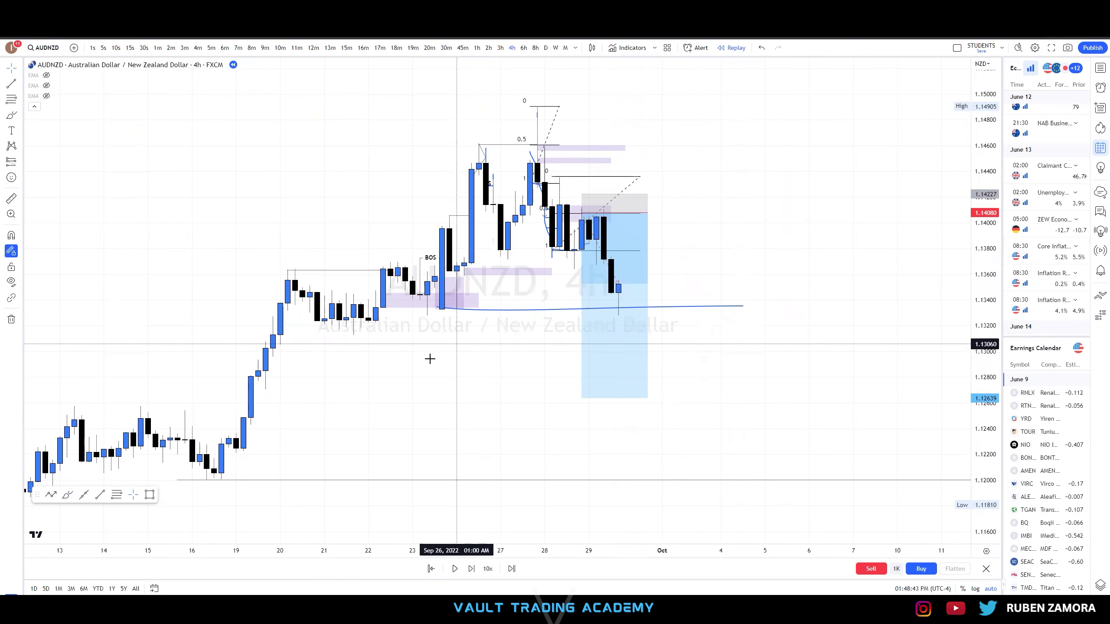
Move the short position's stop to about breakeven at 1.14081
left_click(606, 232)
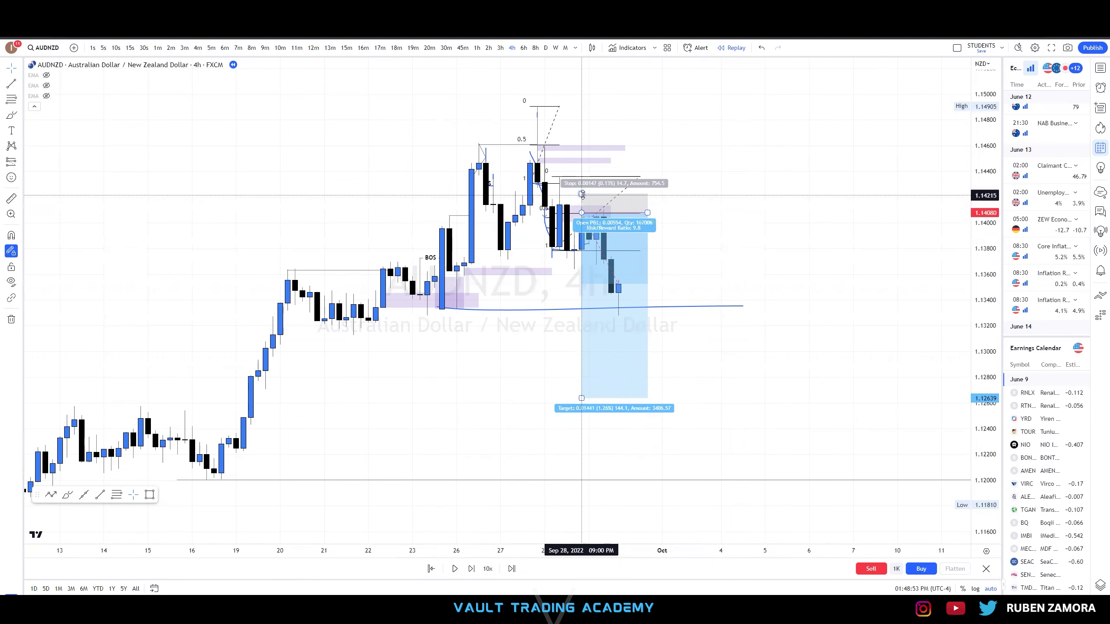
left_click(753, 474)
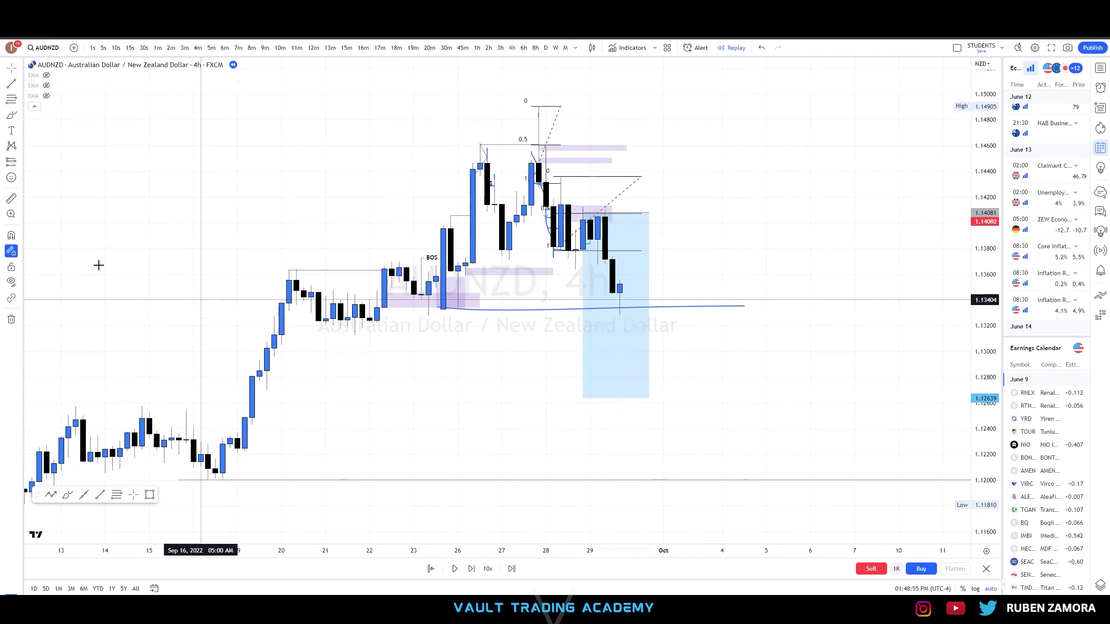
Brush two short horizontal lines at about 1.1374 and 1.1365 beside the latest 4-hour drop, and delete them again
left_click(11, 116)
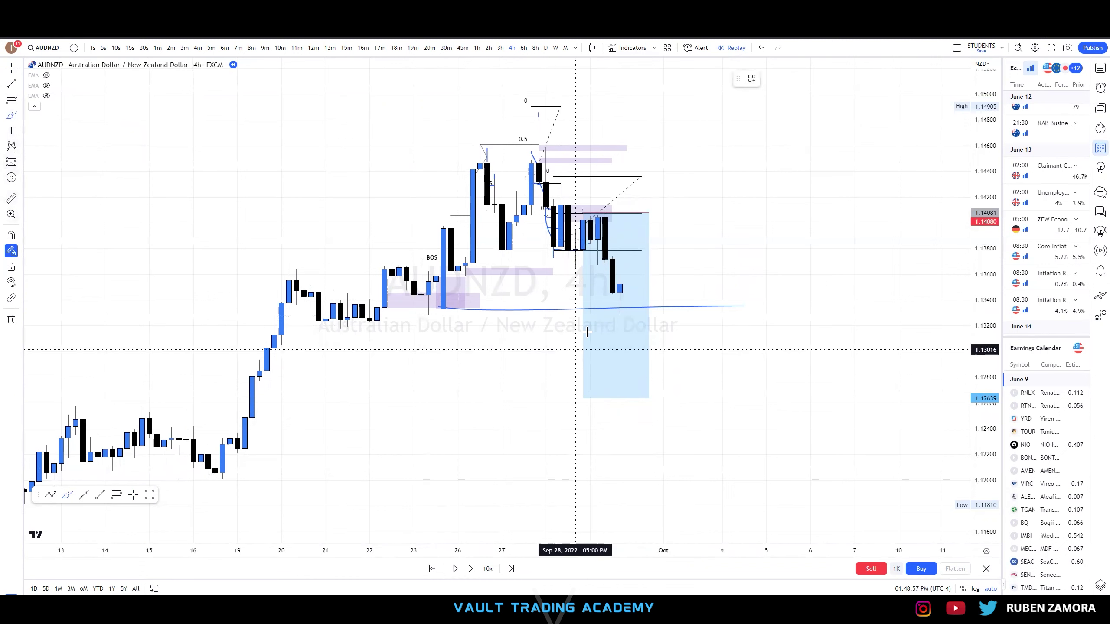
left_click_drag(599, 267, 715, 256)
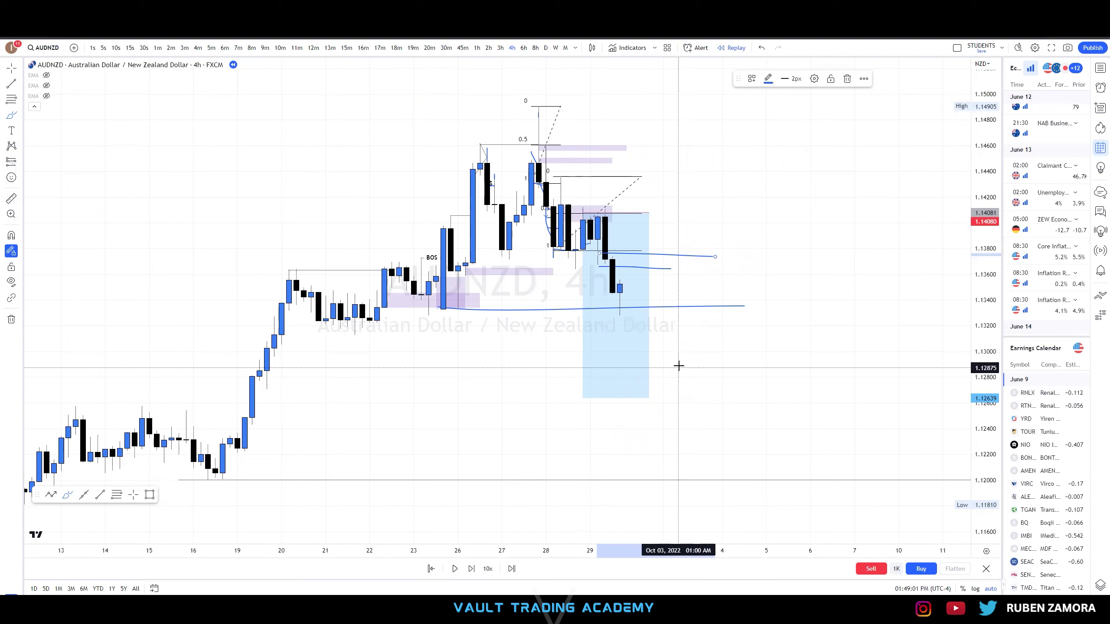
key("Delete")
left_click(612, 283)
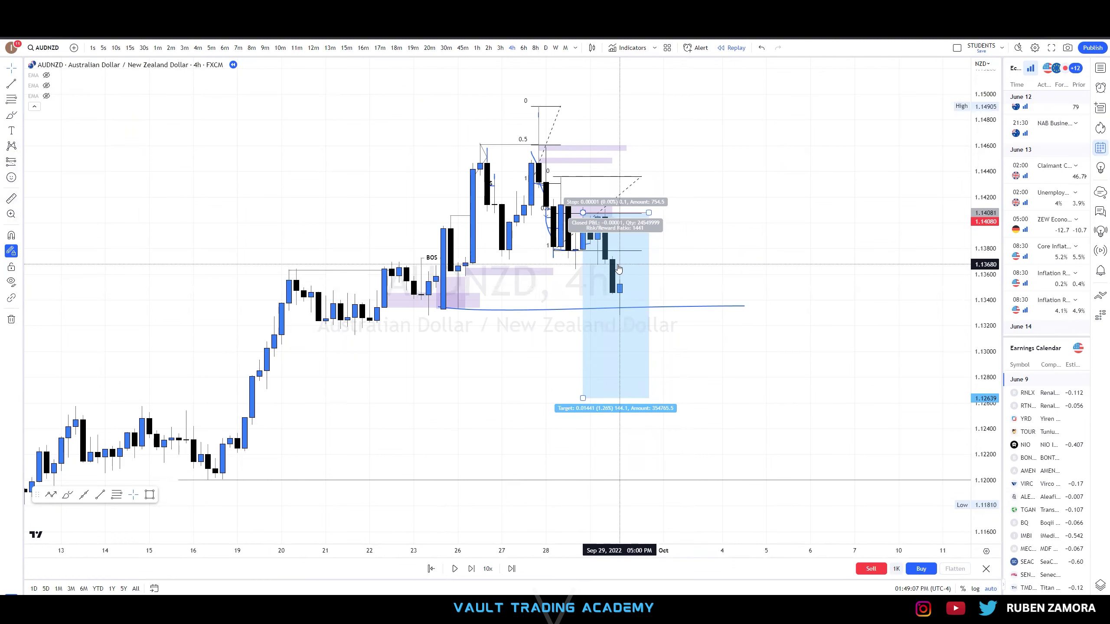
left_click(664, 303)
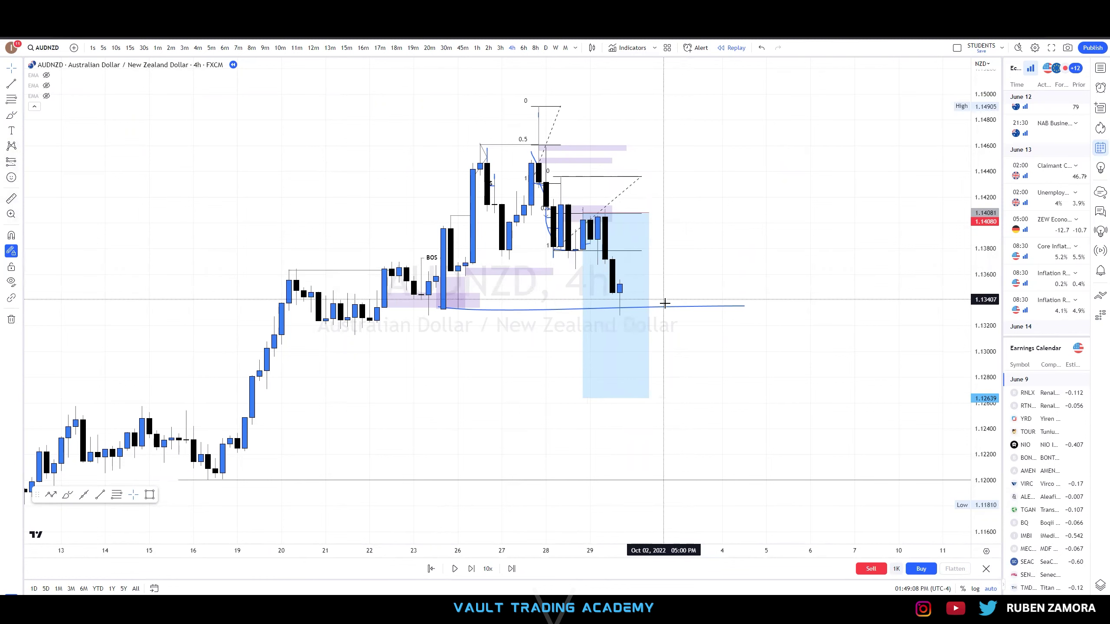
Advance the 4-hour replay four bars to about Sep 30, 9:00 AM and delete the short position
left_click(470, 568)
left_click(470, 569)
left_click(470, 569)
left_click(470, 568)
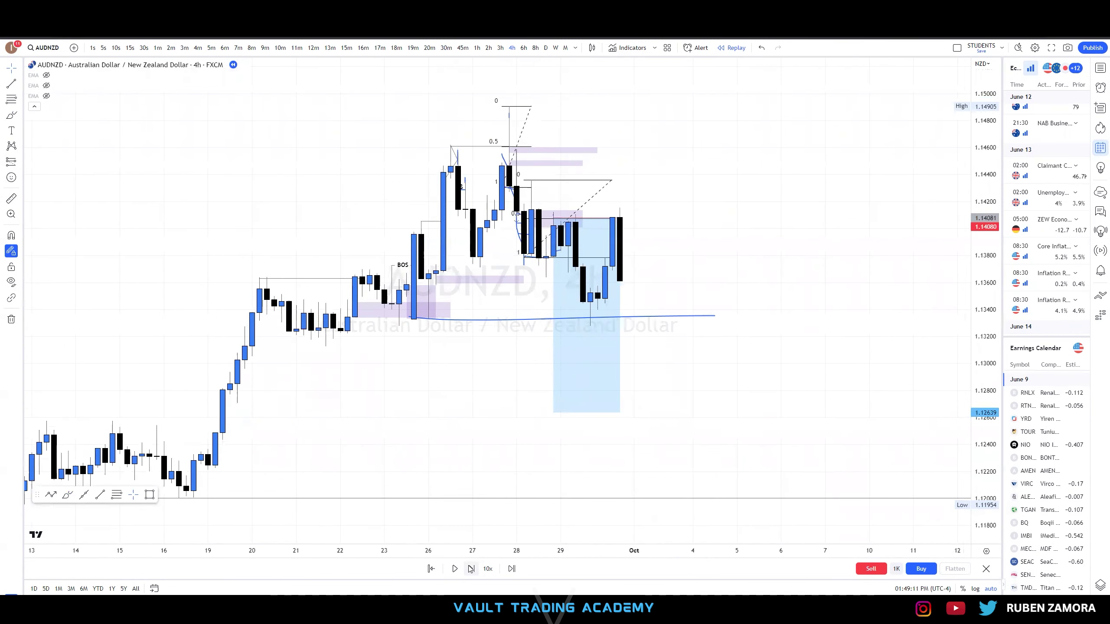
left_click(614, 227)
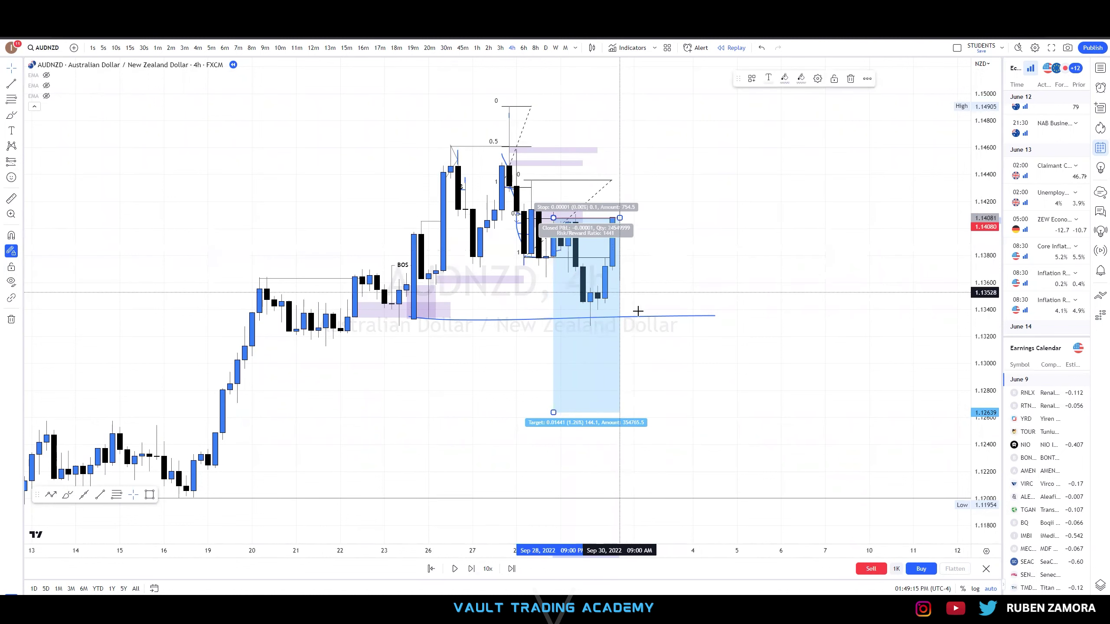
key("Delete")
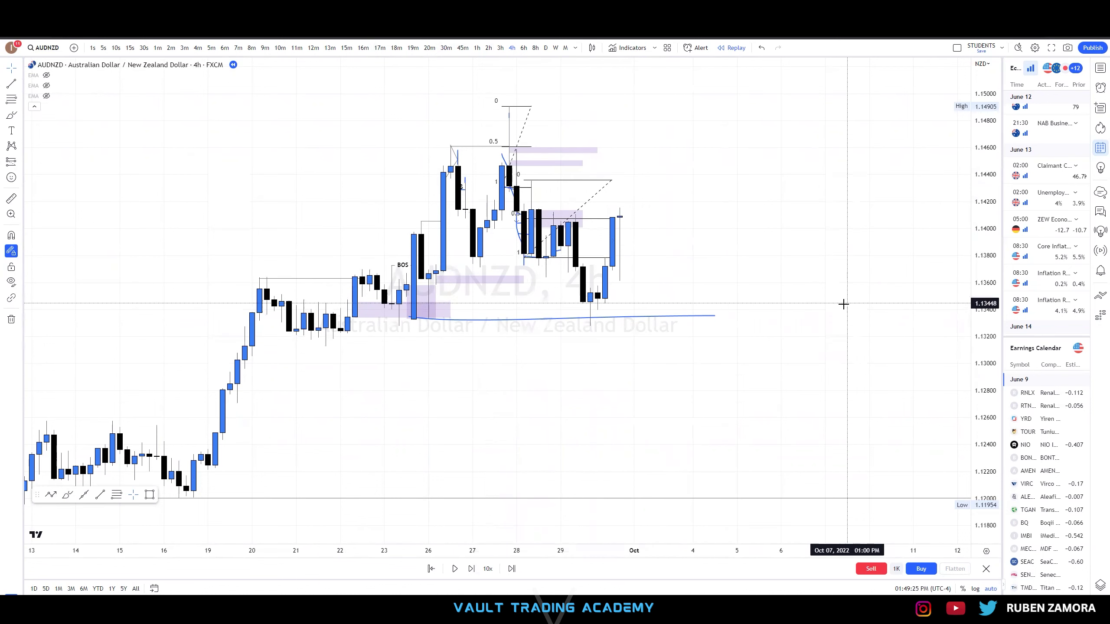
Switch to the 15-minute chart and extend the newest supply zone to about Sep 30, 12:45 PM
left_click(353, 49)
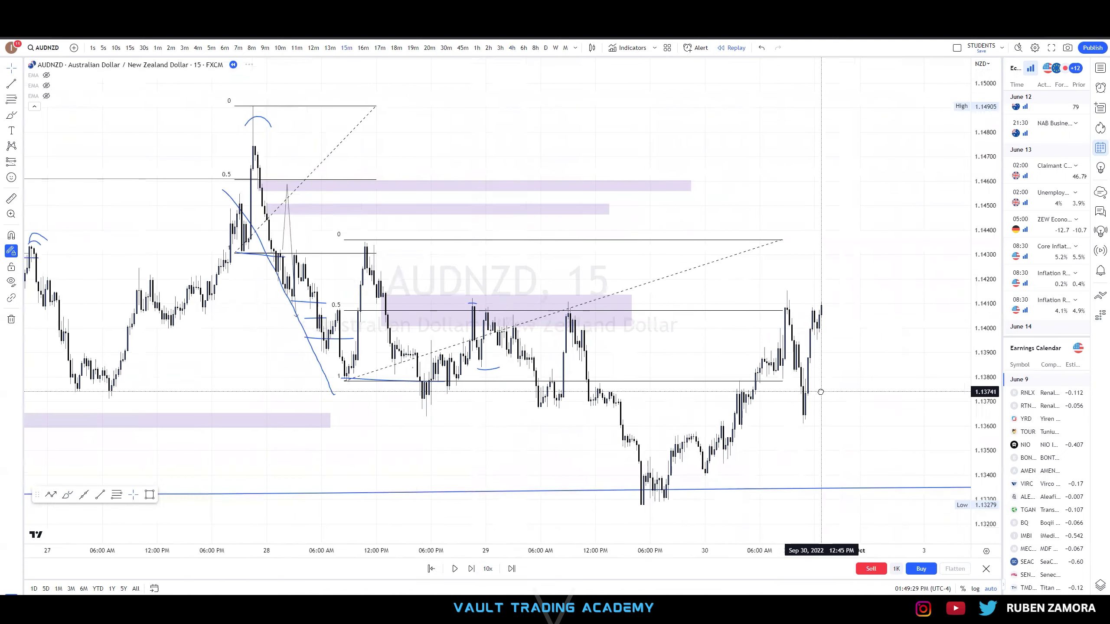
left_click_drag(631, 310, 821, 310)
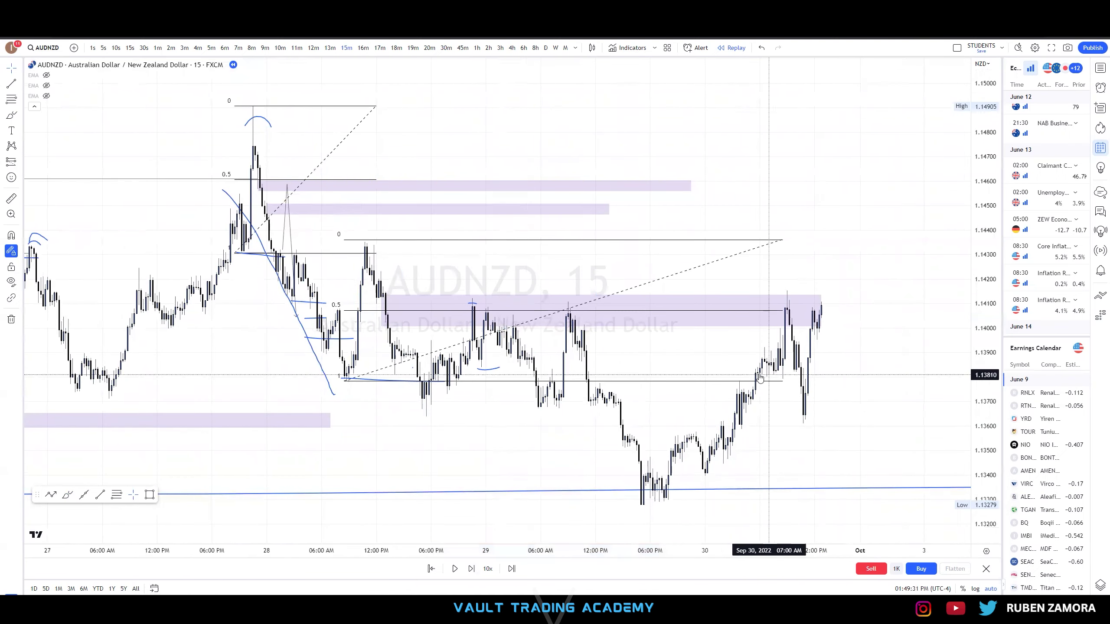
left_click_drag(575, 335, 709, 335)
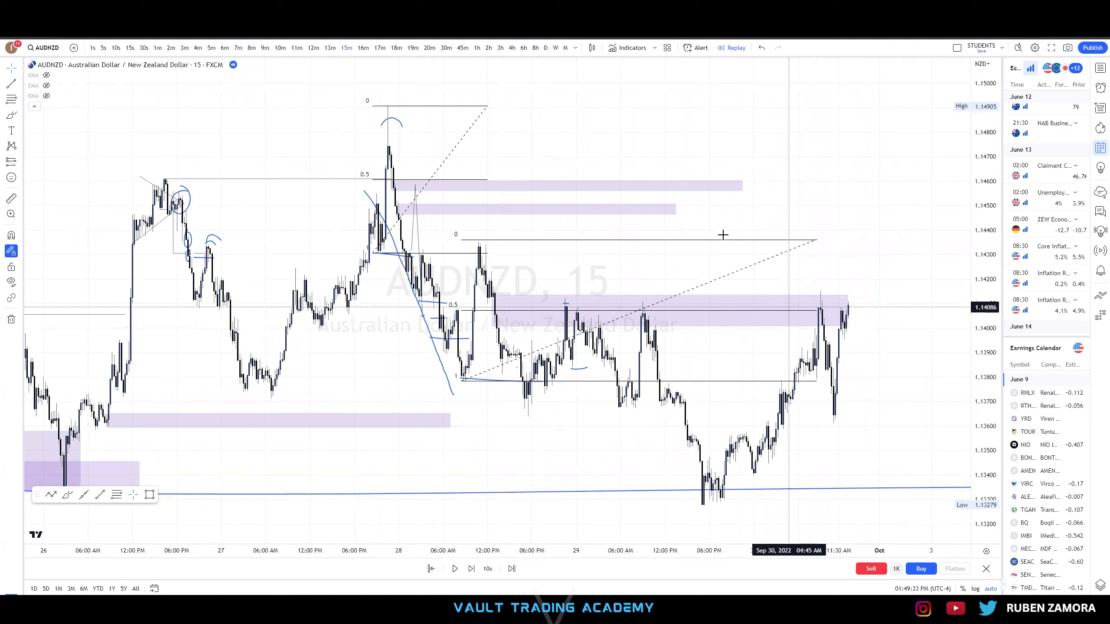
Delete the two Fibonacci retracements drawn over the Sep 27–28 price swings
left_click(693, 241)
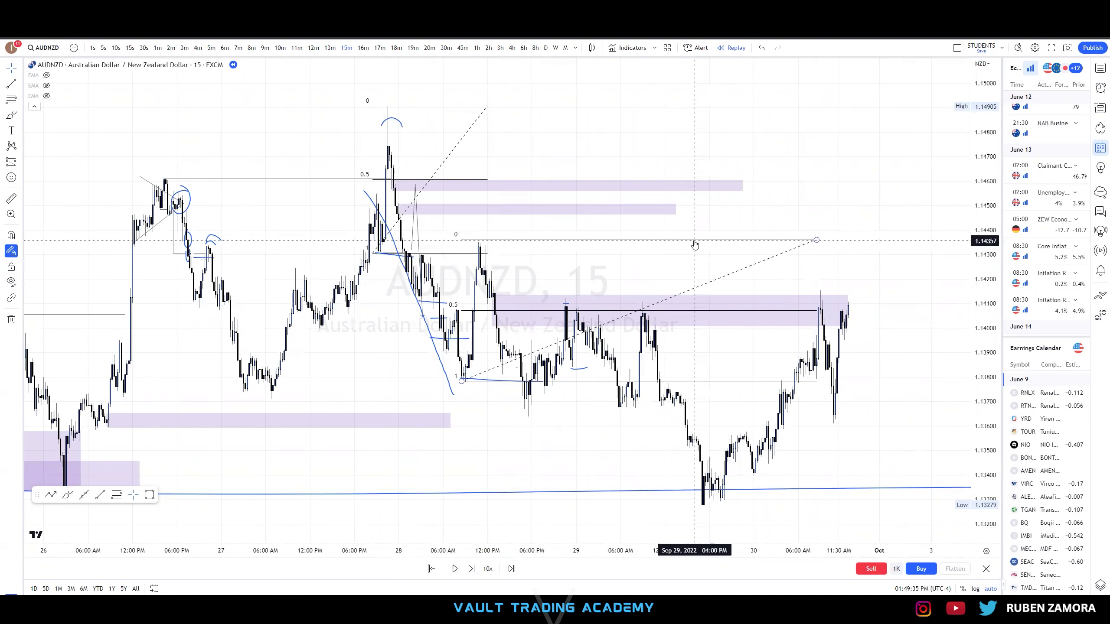
key("Delete")
left_click(464, 257)
key("Delete")
Delete the brushed trend curve and leftover structure strokes around the Sep 28 decline
left_click(429, 342)
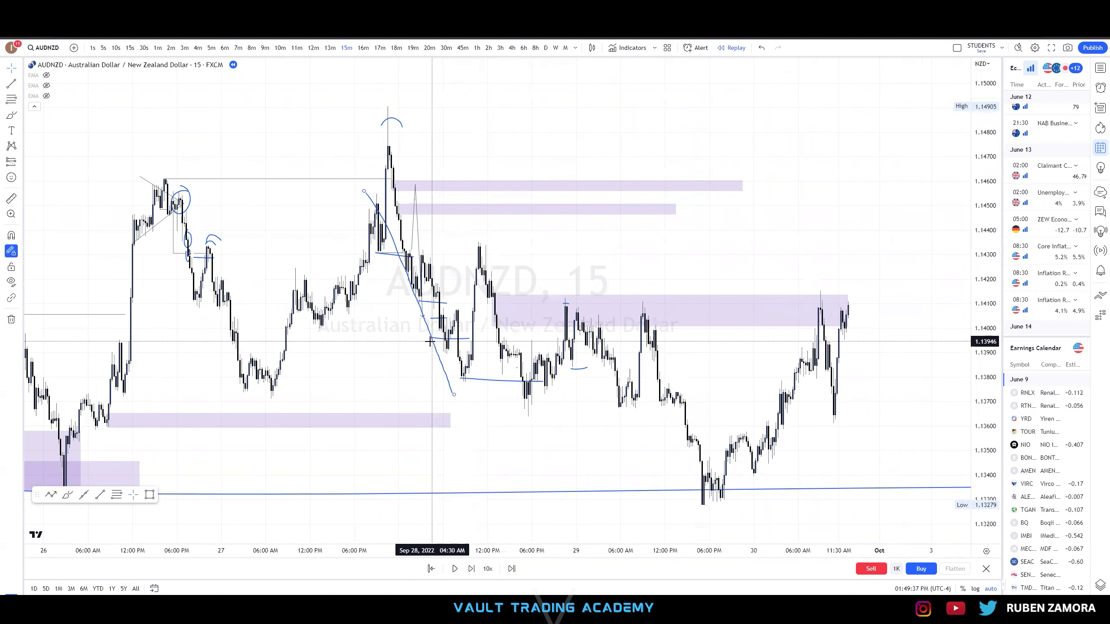
left_click_drag(681, 404, 445, 279)
key("Delete")
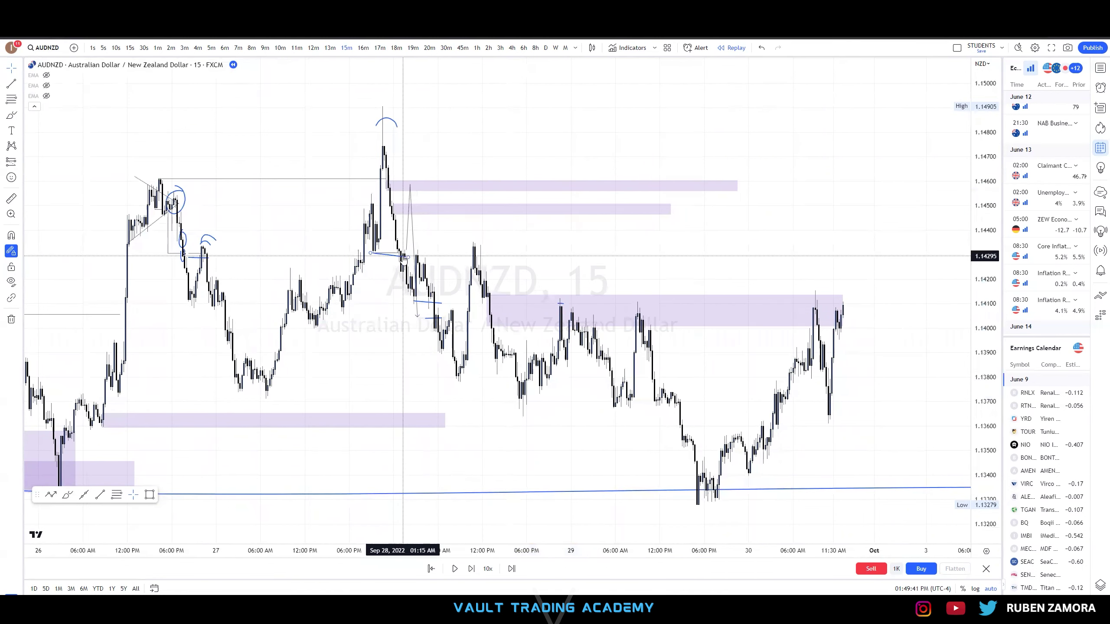
left_click(416, 254)
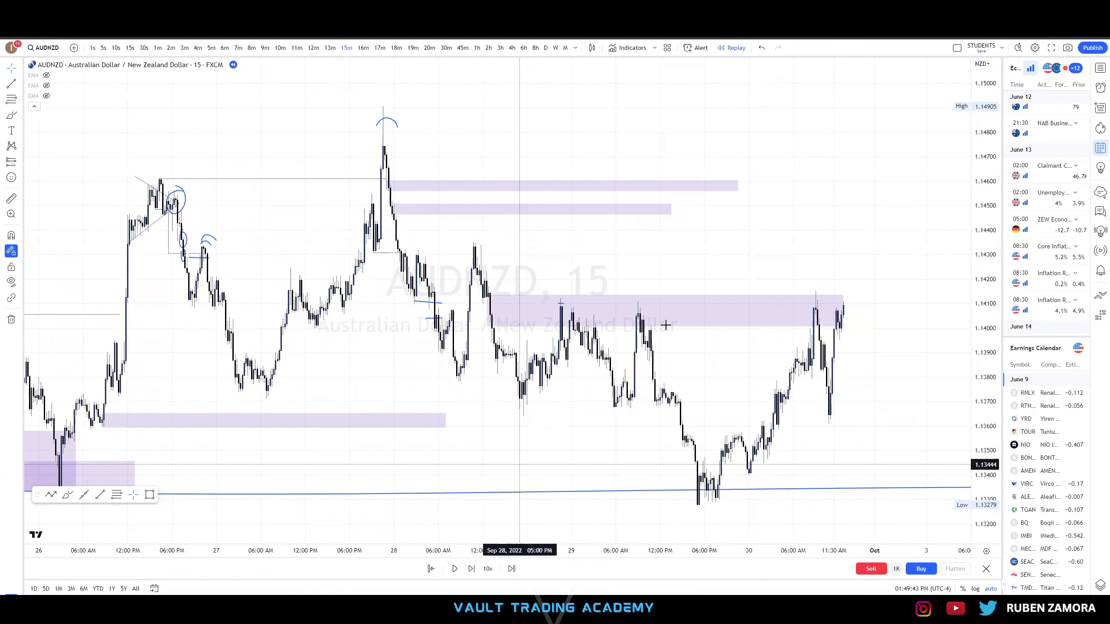
Draw a Fibonacci retracement from the Sep 28, 8:45 AM low at 1.13785 up to about 1.1436, extending beyond the latest bar
left_click_drag(991, 430, 991, 455)
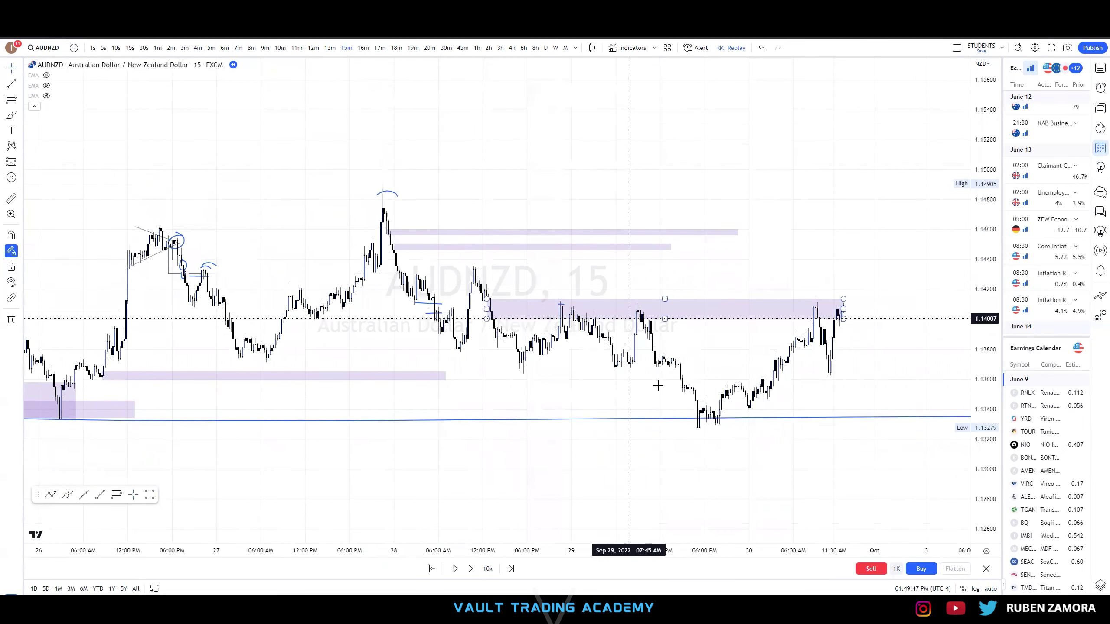
left_click(550, 301)
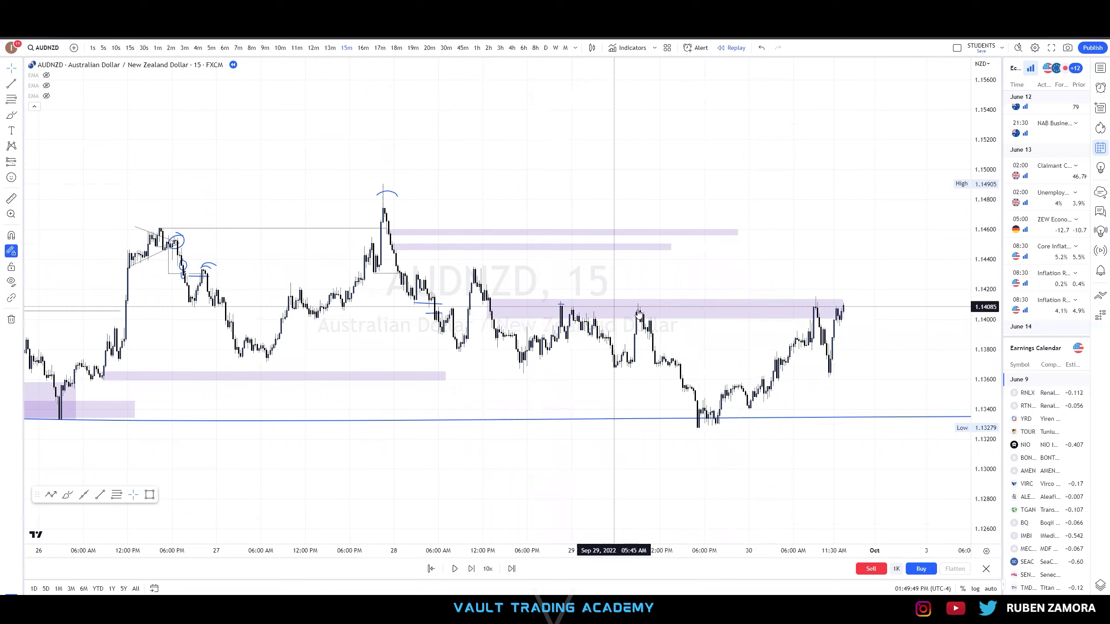
left_click(523, 280)
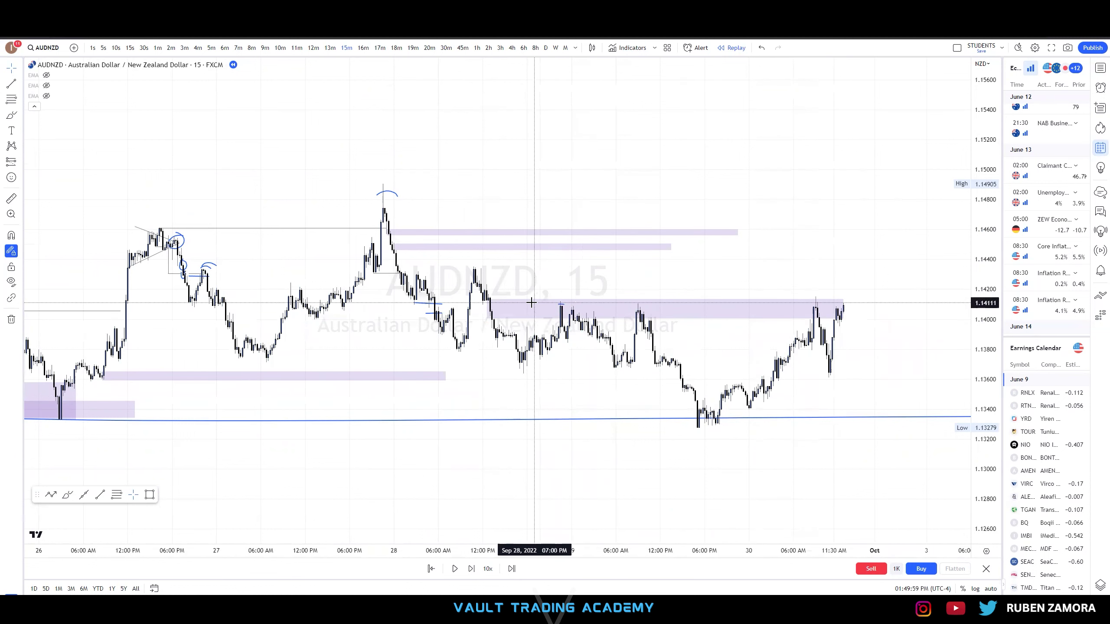
left_click_drag(986, 475, 957, 343)
scroll(605, 430, "up", 3)
left_click_drag(605, 429, 767, 427)
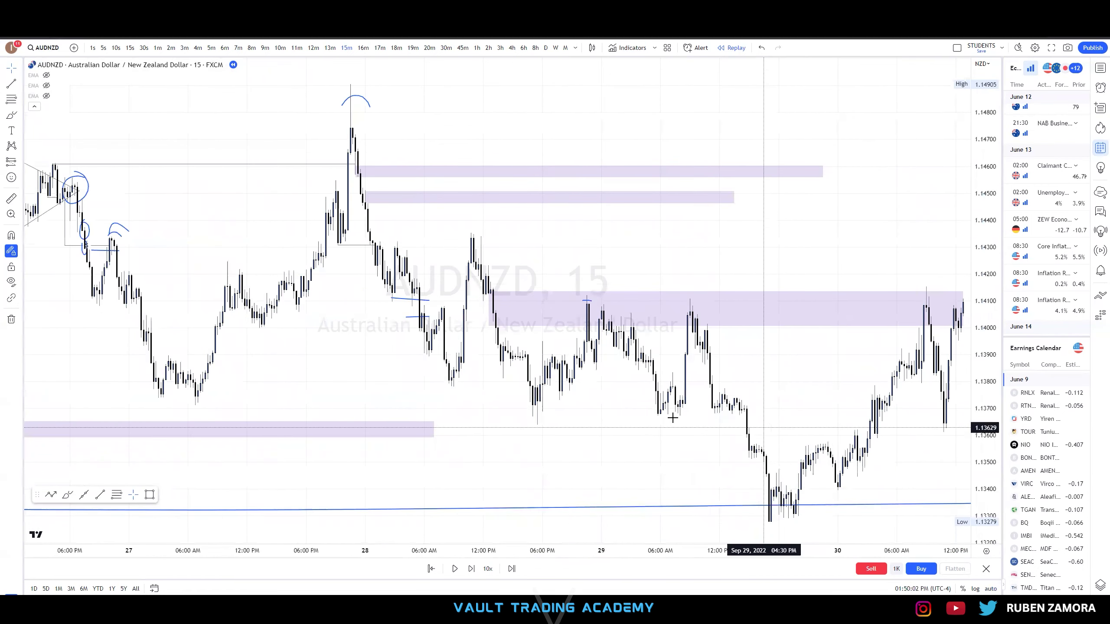
scroll(673, 418, "up", 2)
left_click_drag(672, 418, 507, 397)
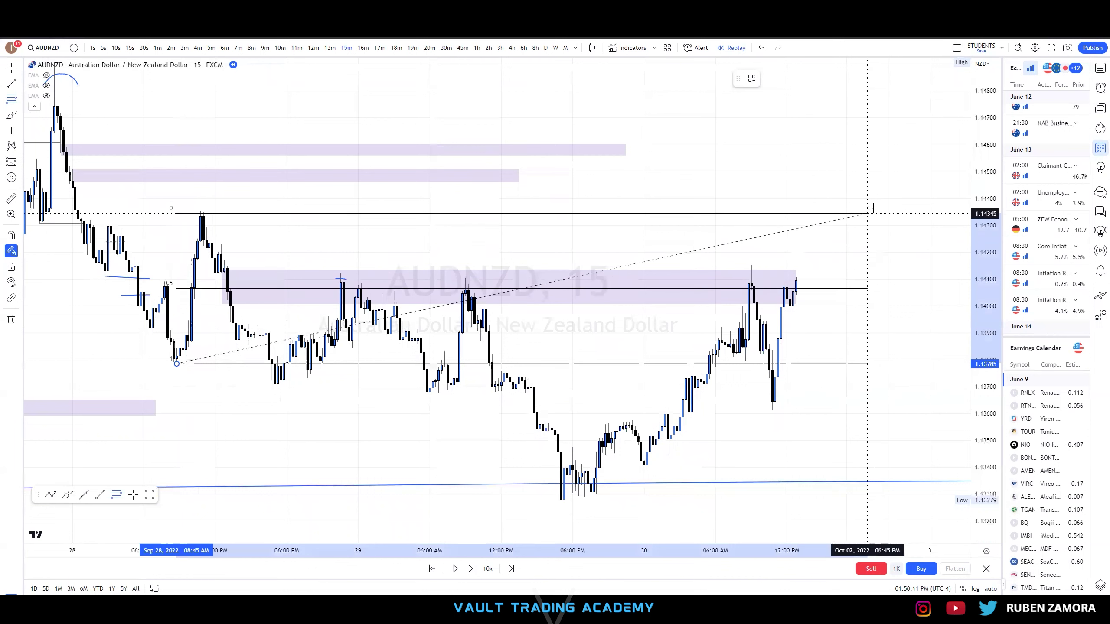
left_click(897, 210)
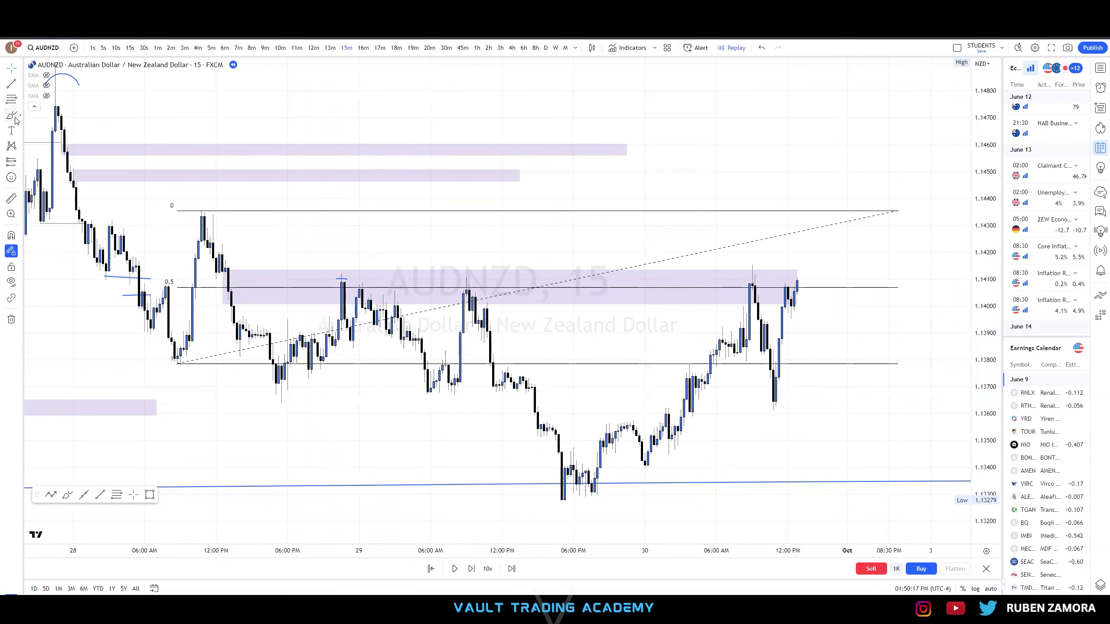
Brush structure lines around the Sep 29 highs and lows, circle the swing low, and trace the drop to the circled Sep 29 bottom
left_click_drag(350, 345, 418, 344)
mouse_move(424, 385)
left_mouse_down()
mouse_move(430, 409)
mouse_move(432, 392)
left_mouse_up()
mouse_move(391, 290)
left_mouse_down()
mouse_move(506, 291)
mouse_move(504, 309)
left_mouse_up()
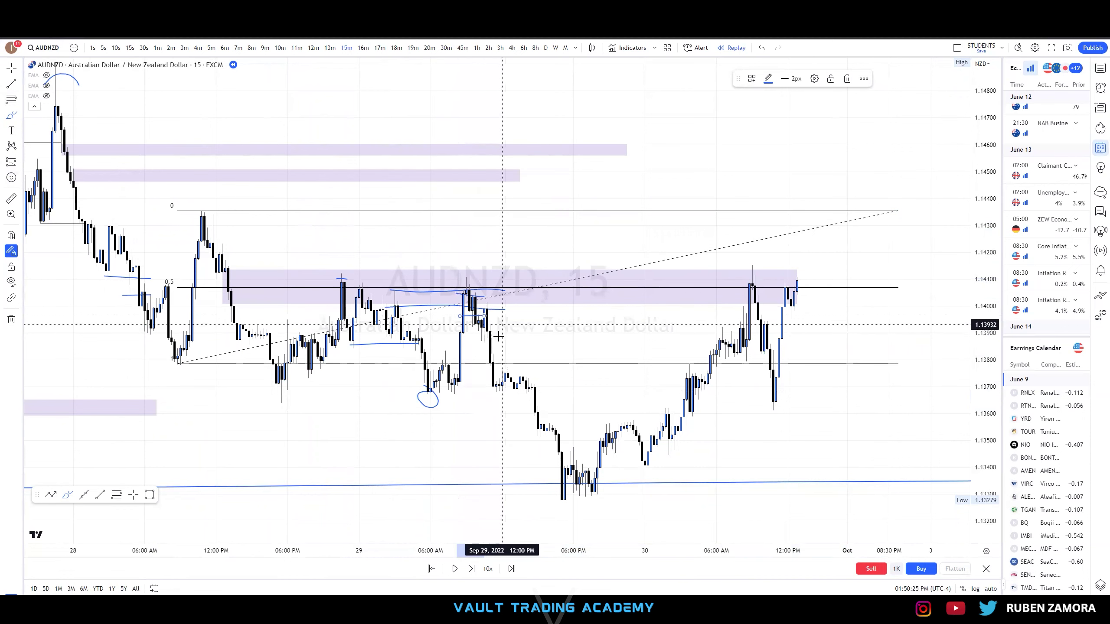
mouse_move(484, 302)
left_mouse_down()
mouse_move(582, 503)
mouse_move(561, 458)
left_mouse_up()
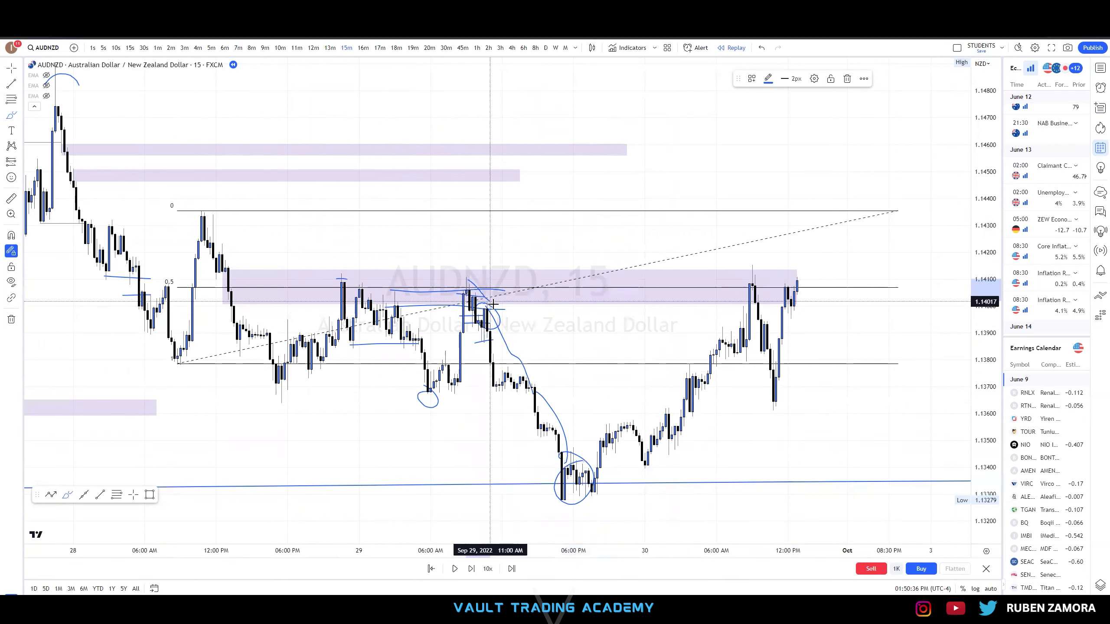
left_click_drag(352, 276, 496, 285)
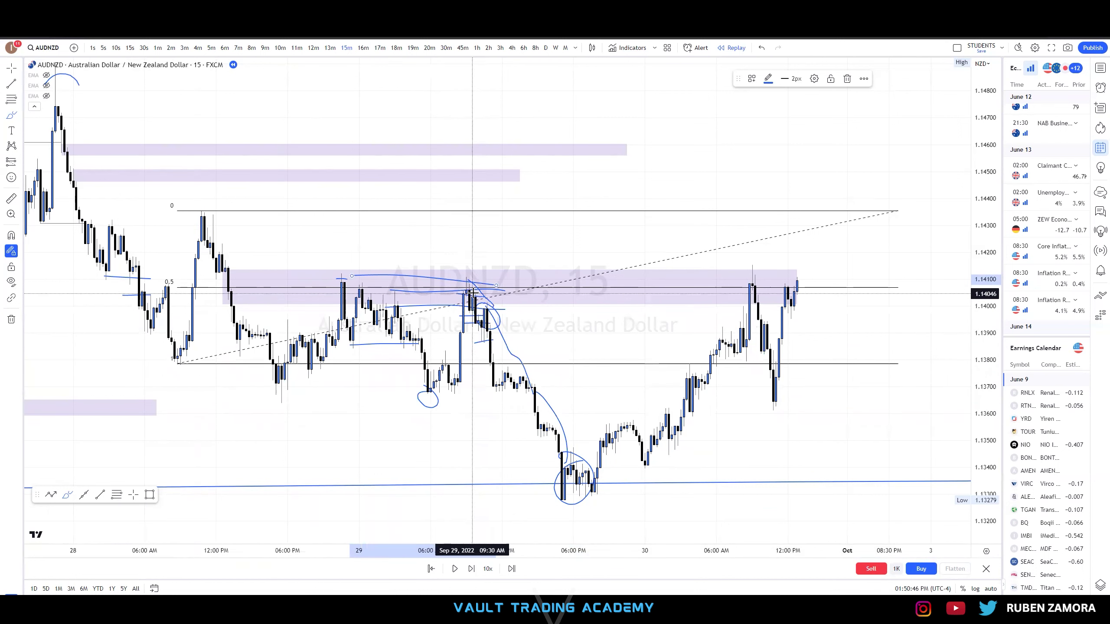
Brush arcs at the Sep 28 low, the Sep 28 high and the Sep 29 bottom, and encircle the Sep 29 range
left_click_drag(158, 369, 204, 376)
left_click_drag(207, 198, 236, 205)
mouse_move(537, 498)
left_mouse_down()
mouse_move(568, 503)
mouse_move(600, 490)
left_mouse_up()
mouse_move(443, 302)
left_mouse_down()
mouse_move(355, 404)
mouse_move(443, 302)
left_mouse_up()
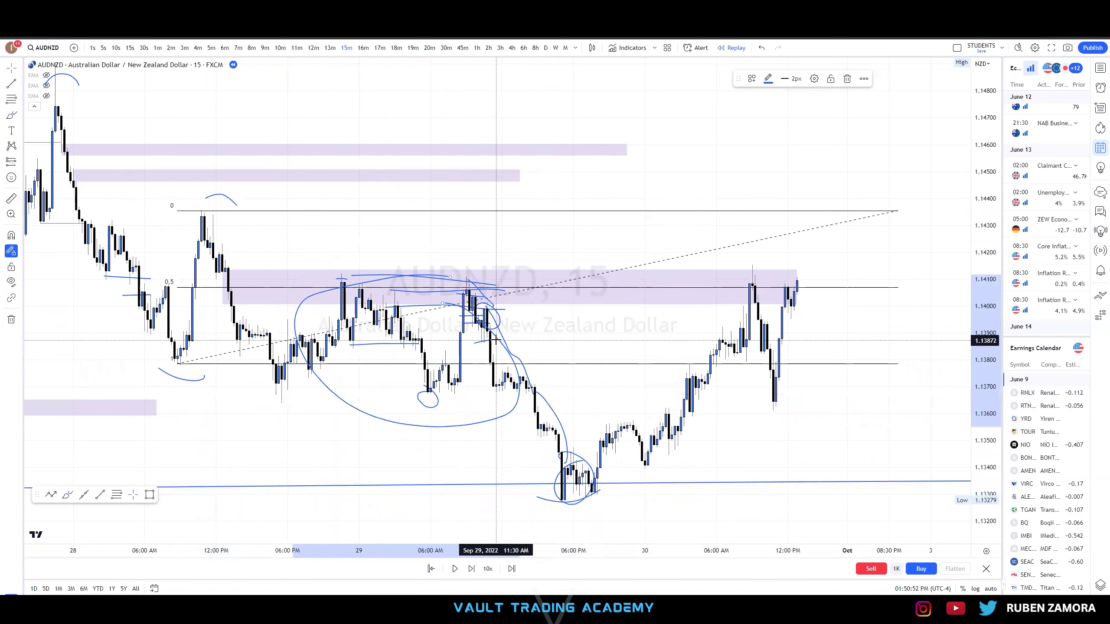
Delete the large ellipse, the traced drop curve and the brushed horizontal lines across the Sep 29 highs
key("Delete")
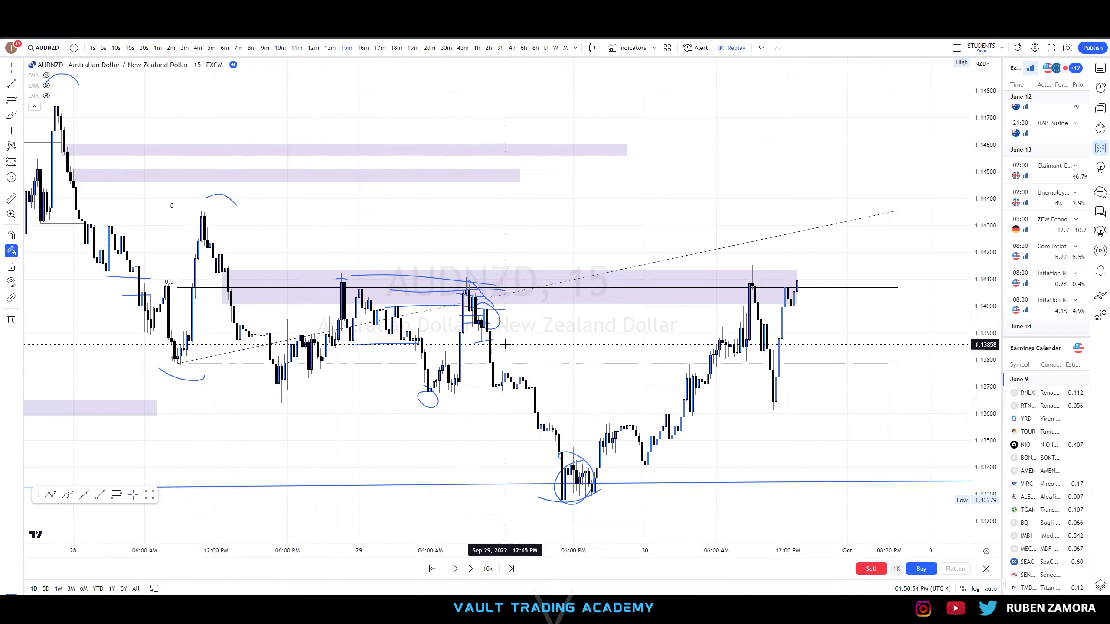
left_click_drag(501, 341, 481, 333)
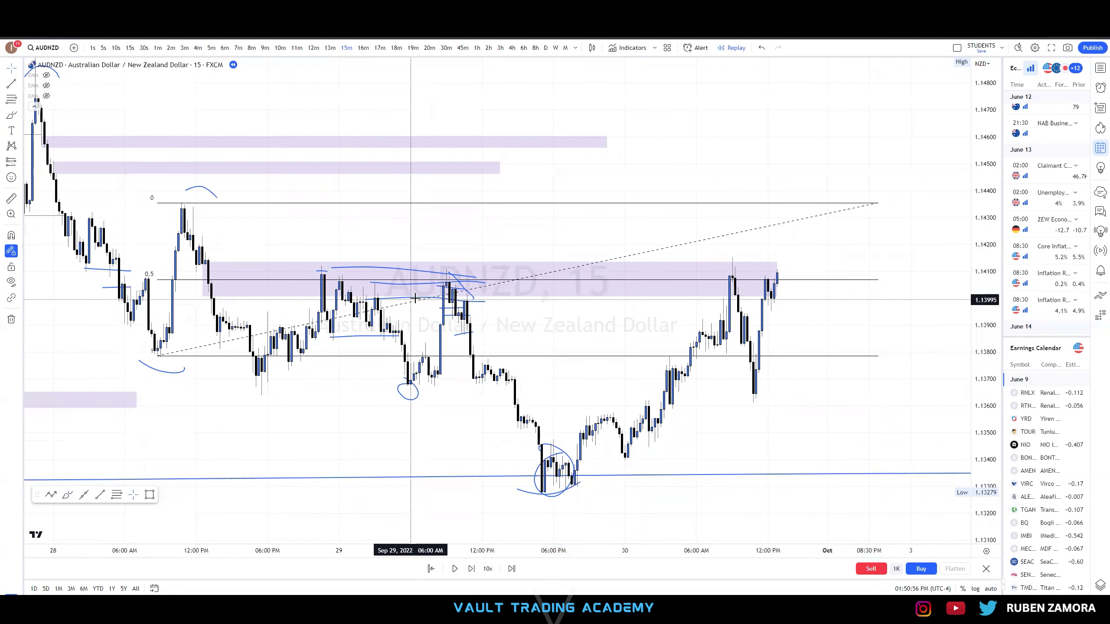
left_click(405, 285)
key("Delete")
left_click(346, 267)
key("Delete")
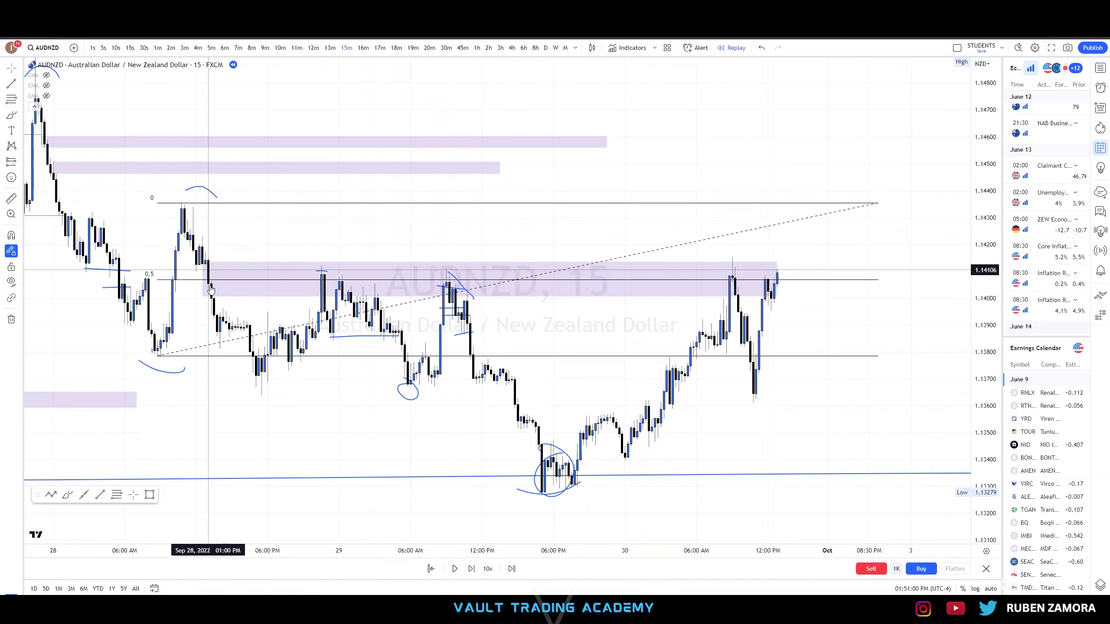
Set the newest supply zone to about 1.14124–1.14166 from Sep 28, 12:45 PM, and brush another circle around the Sep 29 bottom
left_click_drag(209, 296, 208, 253)
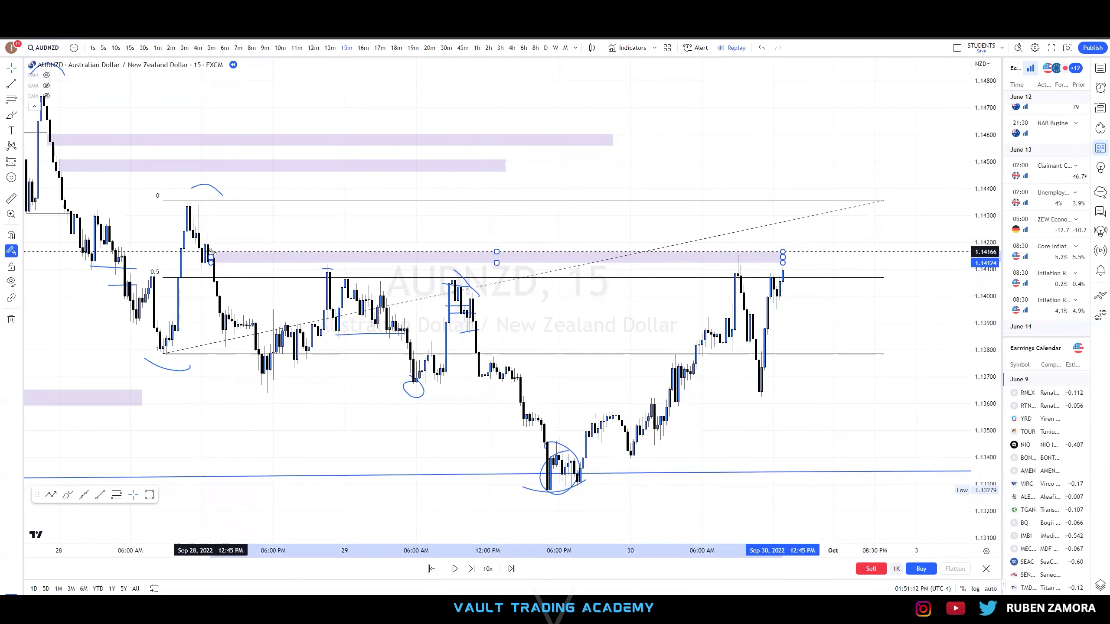
left_click(285, 266)
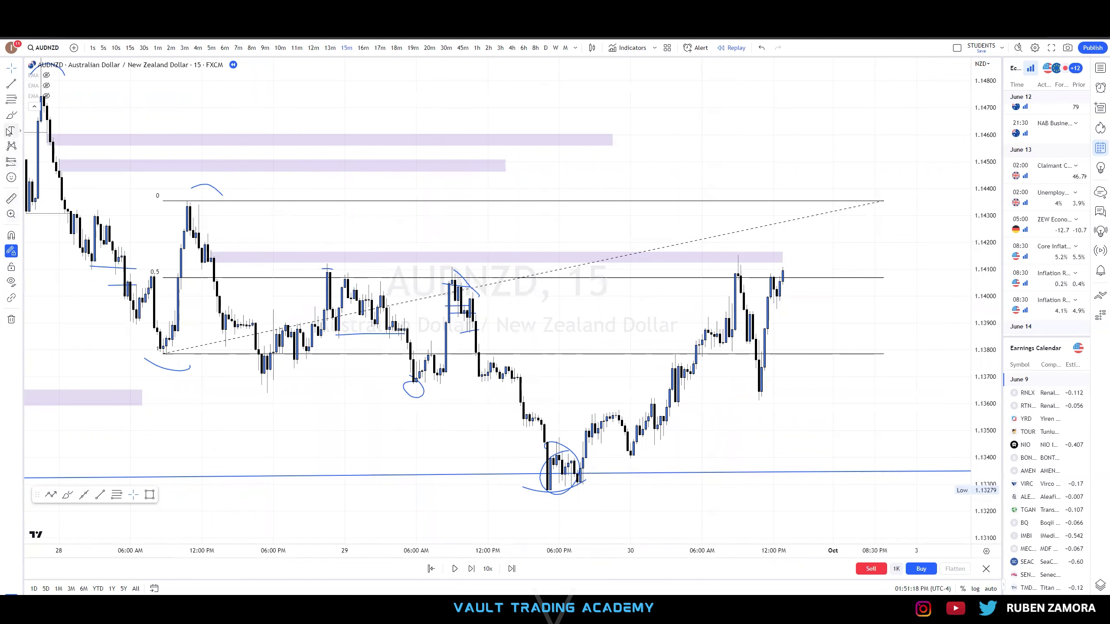
left_click(11, 115)
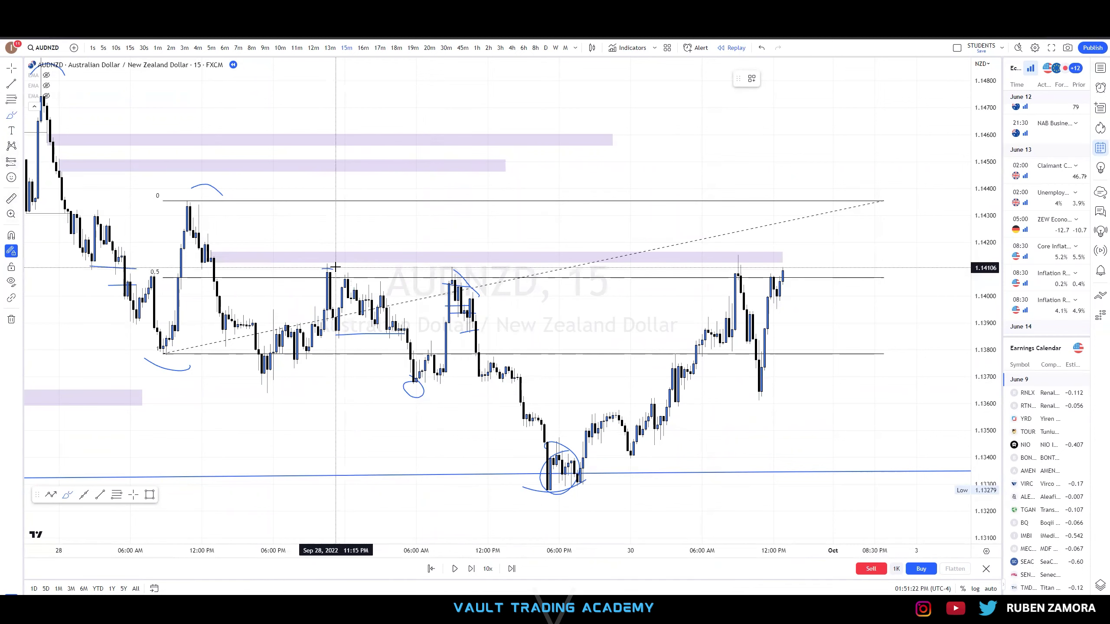
mouse_move(560, 467)
left_mouse_down()
mouse_move(523, 481)
mouse_move(593, 478)
left_mouse_up()
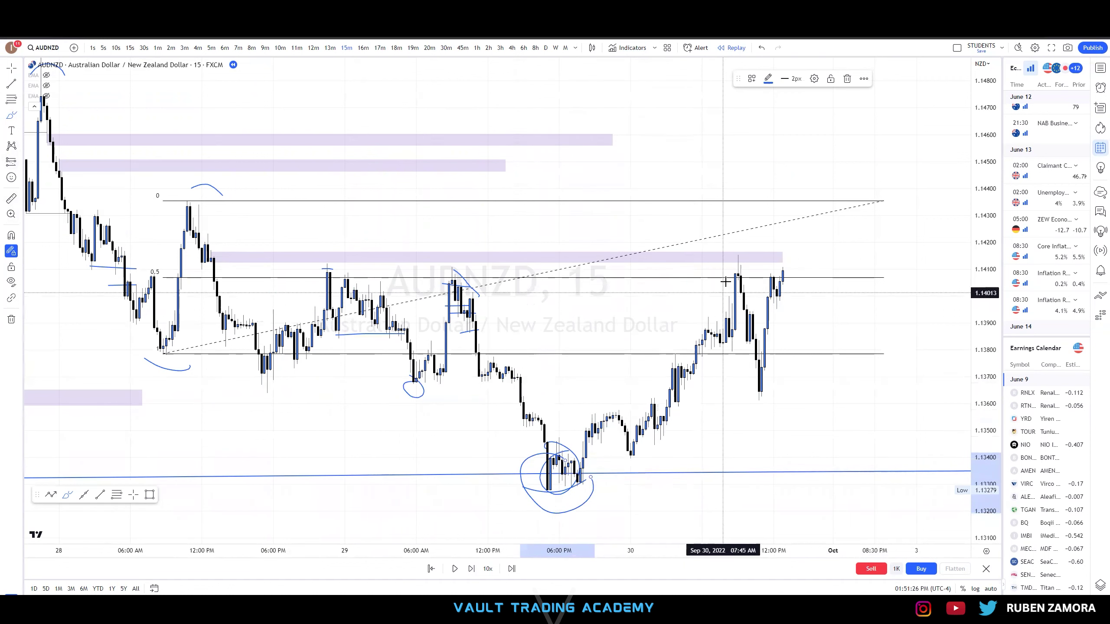
Place a short position at the supply zone on Sep 30 with entry 1.14121, stop 1.14169 and target 1.13796, narrowed to the drop
left_click(31, 174)
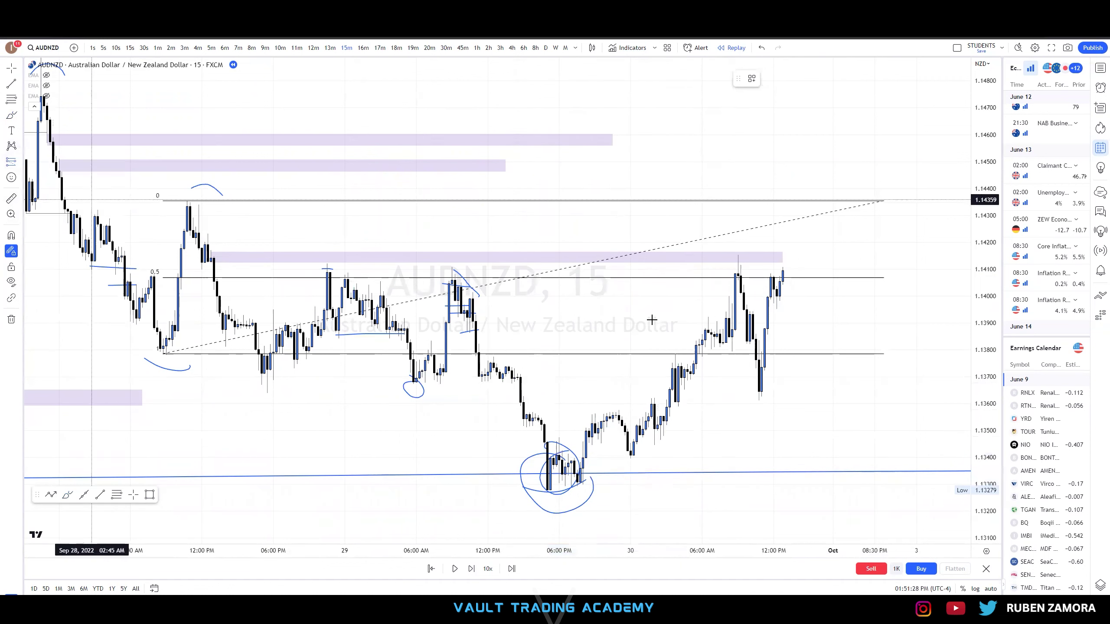
left_click(723, 264)
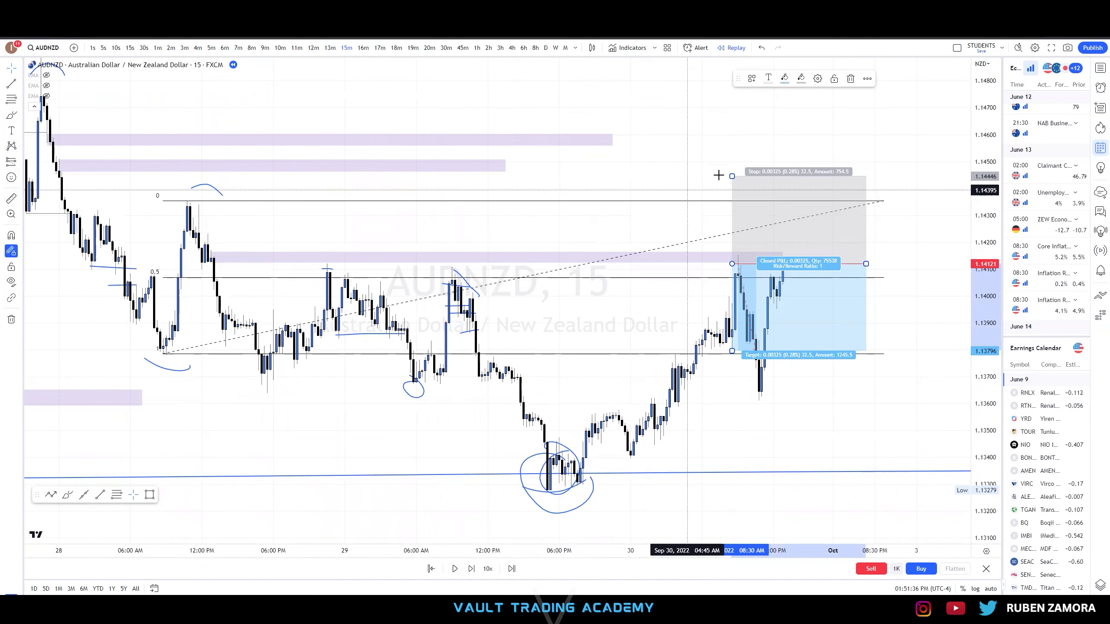
left_click_drag(732, 175, 732, 250)
left_click_drag(866, 263, 748, 275)
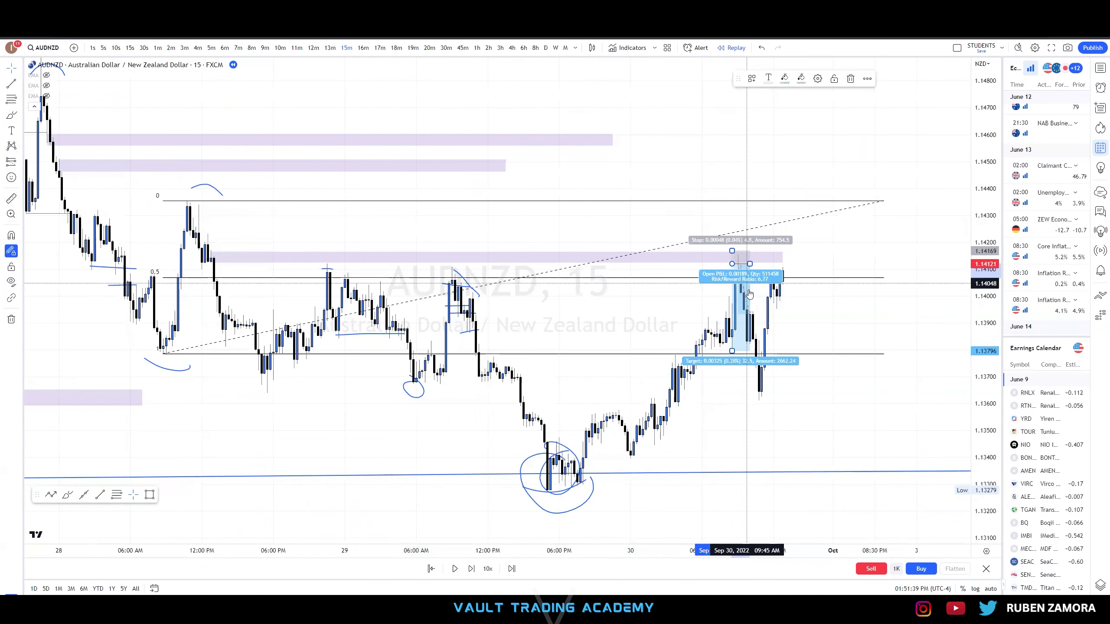
left_click(712, 429)
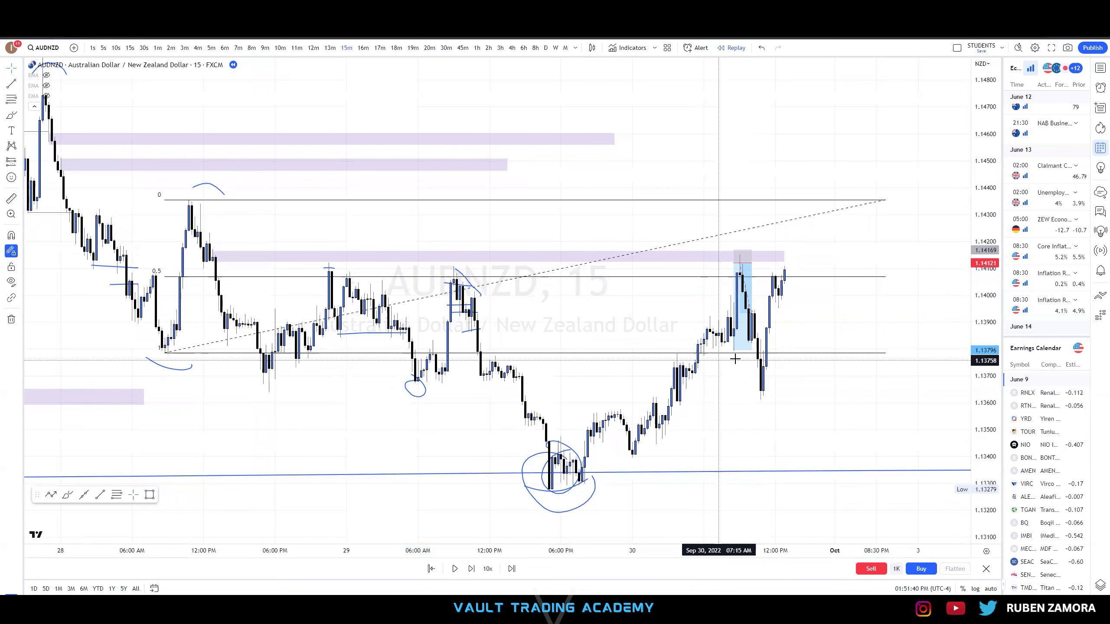
Brush support lines under the Sep 30 lows and a curve from the Sep 29 bottom, and handwrite a circled "ST" below
left_click(12, 115)
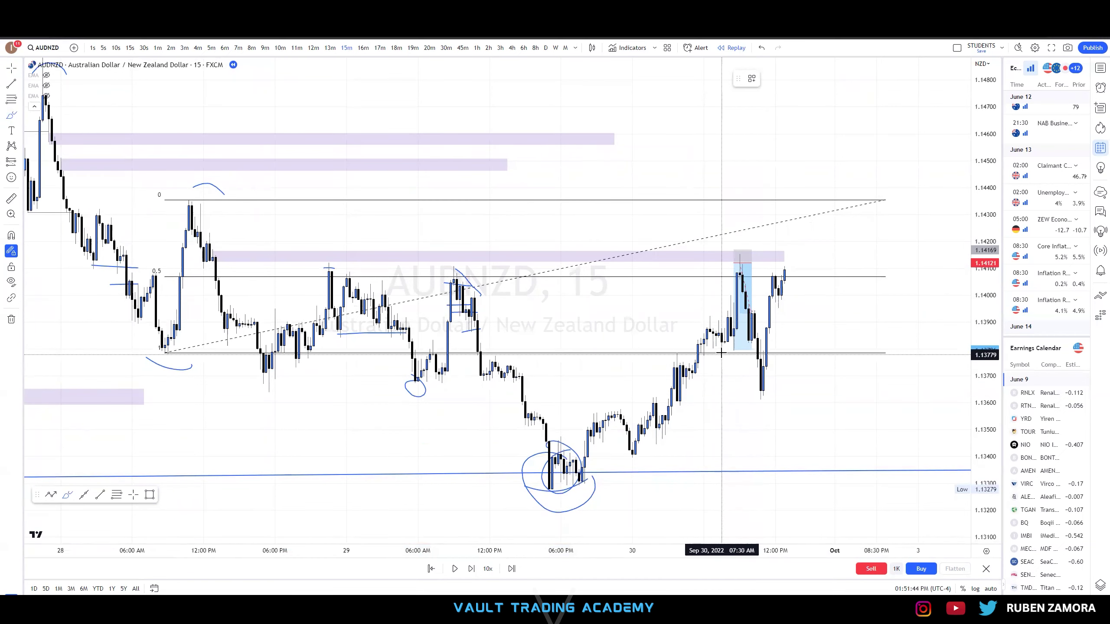
left_click_drag(686, 388, 778, 387)
left_click_drag(673, 407, 826, 399)
mouse_move(543, 495)
left_mouse_down()
mouse_move(704, 465)
mouse_move(869, 461)
left_mouse_up()
mouse_move(723, 487)
left_mouse_down()
mouse_move(680, 504)
mouse_move(711, 514)
left_mouse_up()
left_click_drag(699, 467, 690, 542)
Draw a horizontal line at about 1.1328 from the Sep 23 low to beyond the latest bar
scroll(843, 389, "down", 5)
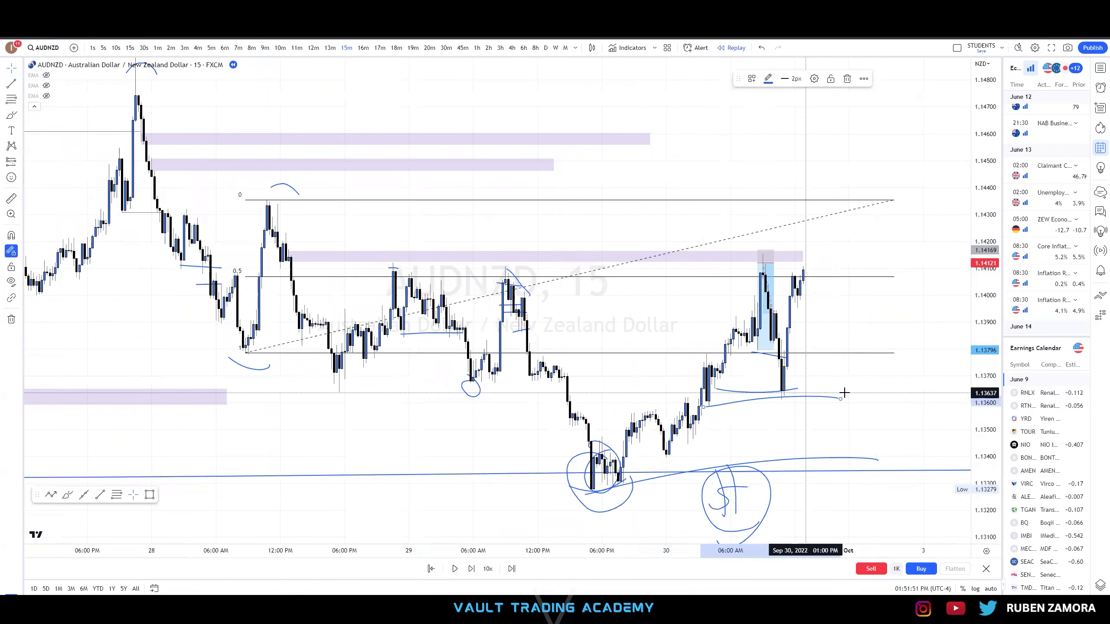
left_click_drag(982, 428, 982, 527)
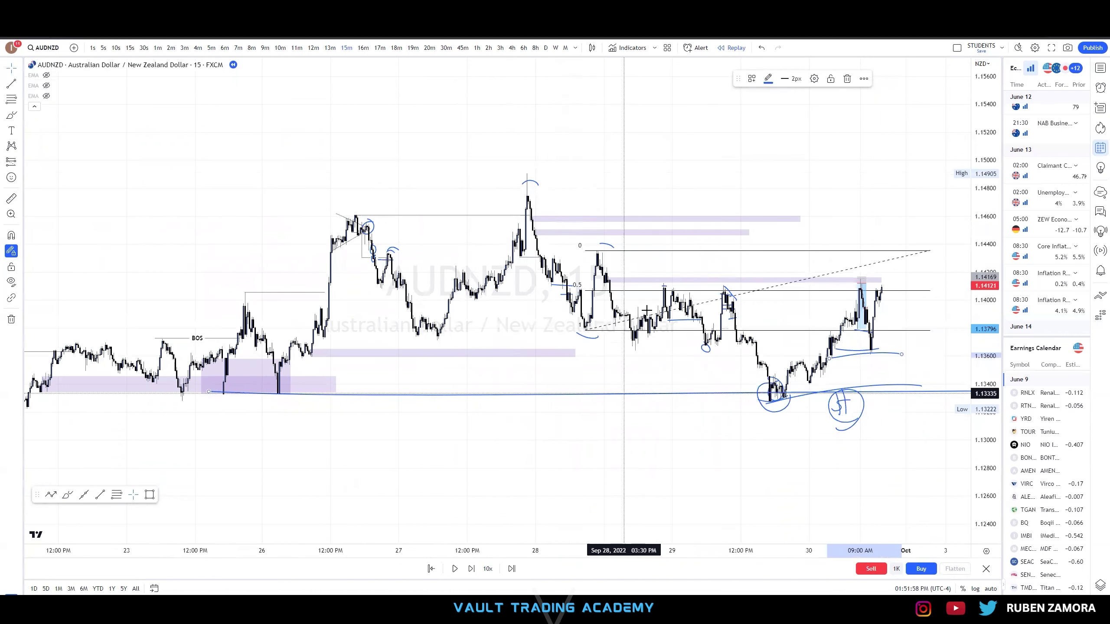
right_click(783, 457)
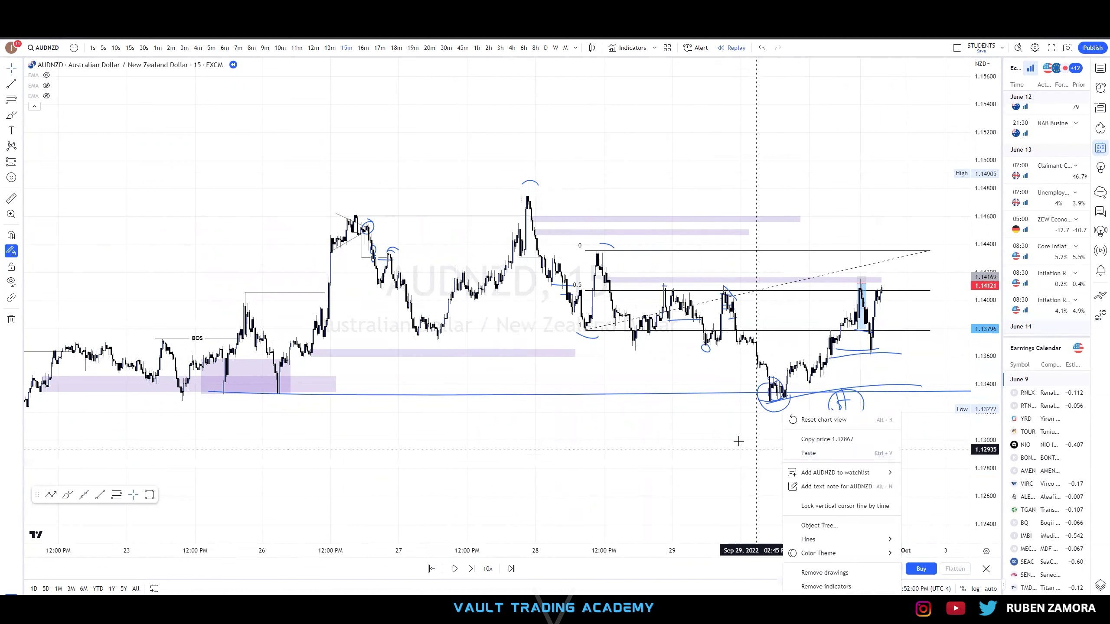
left_click_drag(745, 445, 695, 445)
scroll(791, 492, "down", 5)
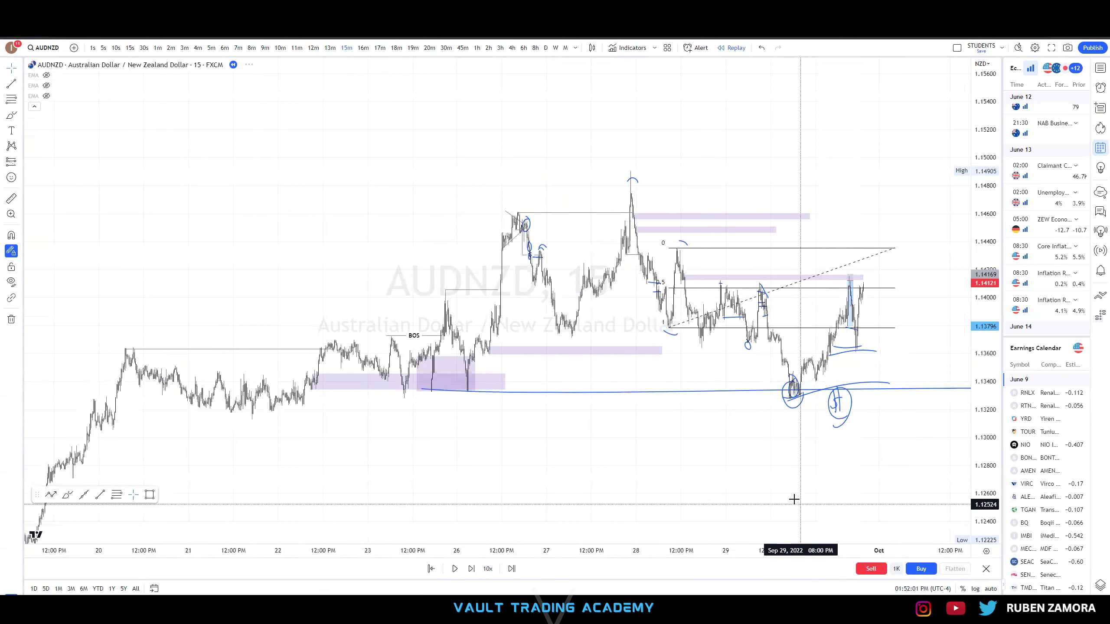
scroll(795, 500, "up", 4)
left_click(253, 395)
left_click(156, 399)
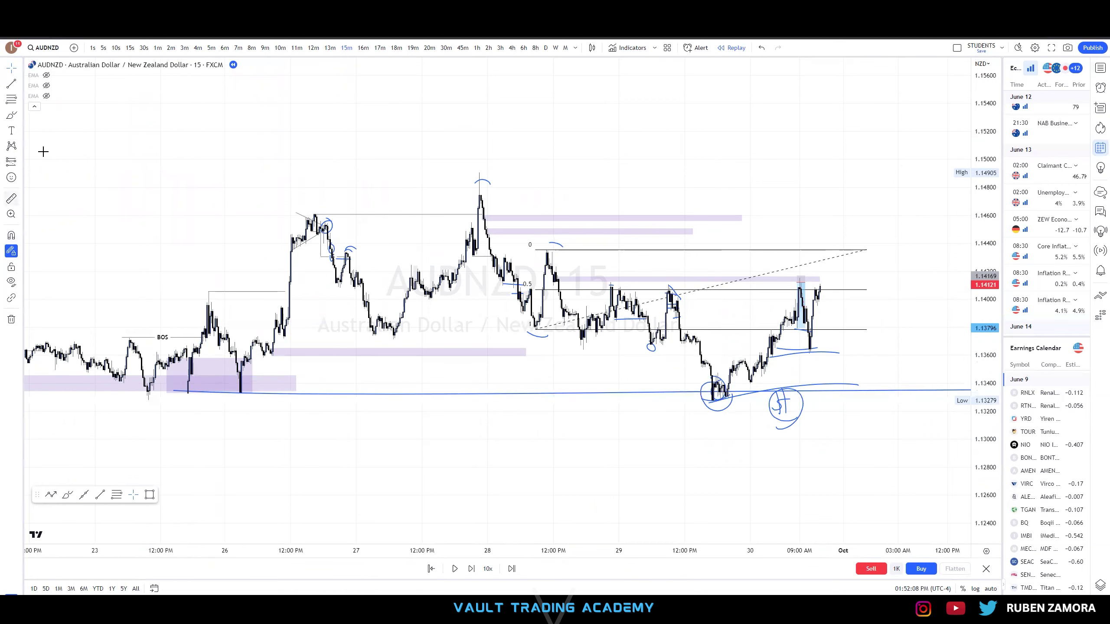
left_click(146, 400)
left_click(908, 427, "shift")
left_click_drag(756, 454, 750, 453)
scroll(752, 455, "down", 2)
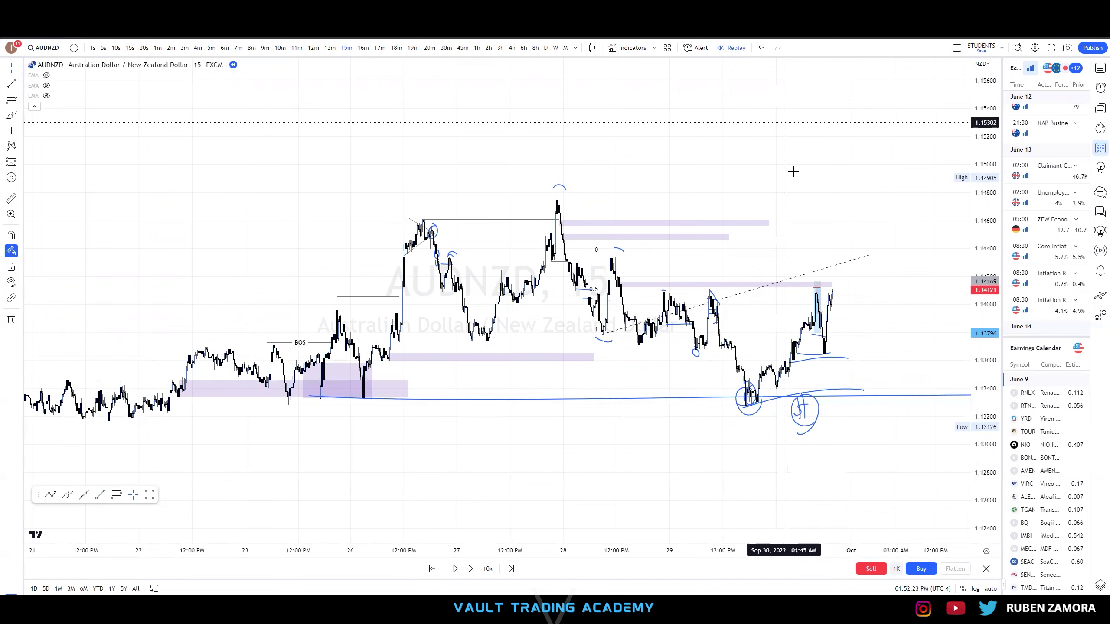
left_click_drag(885, 337, 957, 482)
left_click(897, 256)
key("Delete")
Play the 15-minute replay forward and pause it around the start of October
left_click(454, 568)
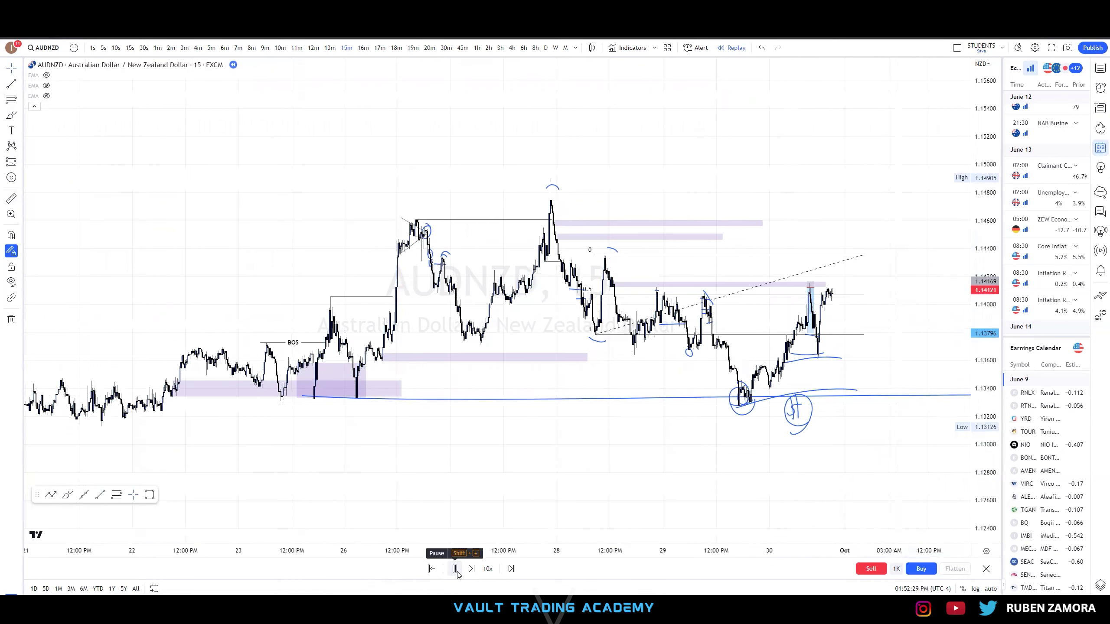
left_click(457, 573)
scroll(887, 280, "up", 3)
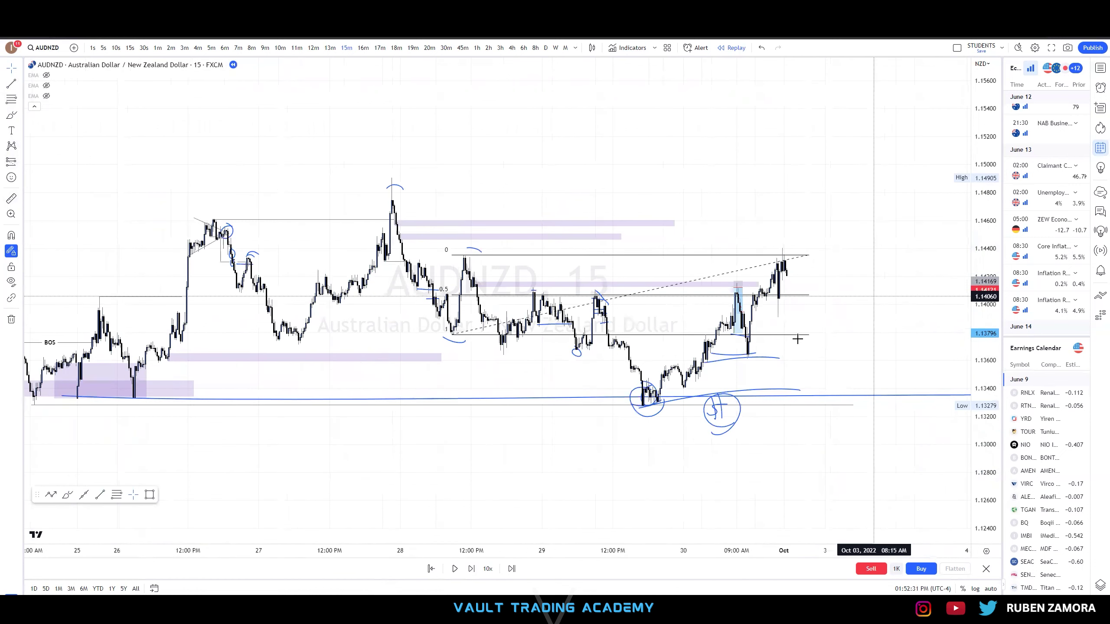
scroll(790, 334, "up", 2)
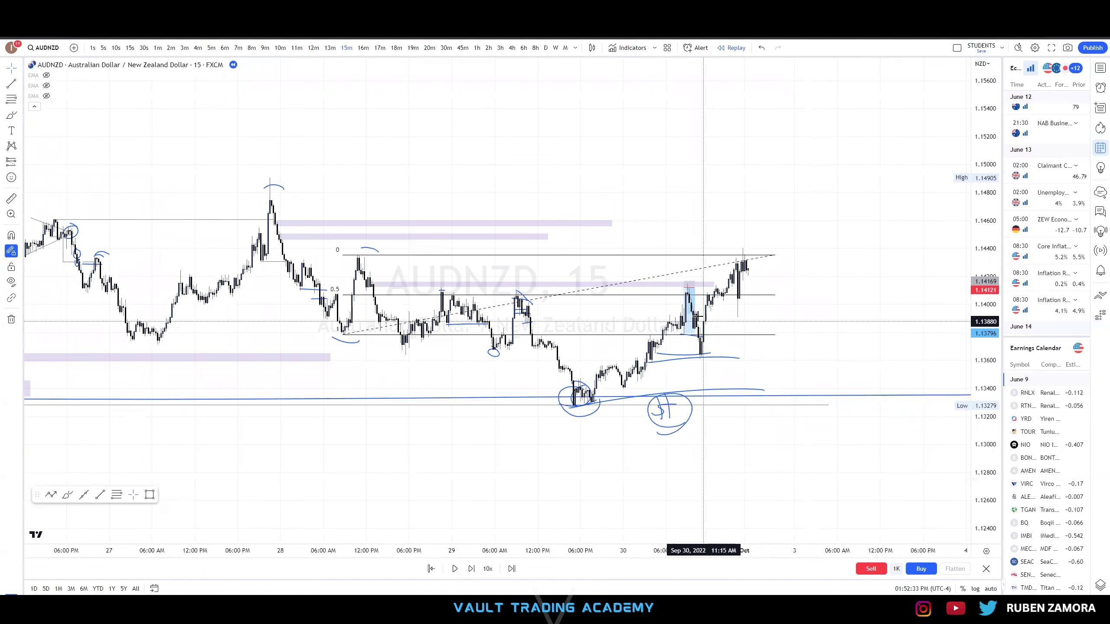
Delete the short position on the Sep 30 drop and the supply zone it was placed at
left_click(689, 313)
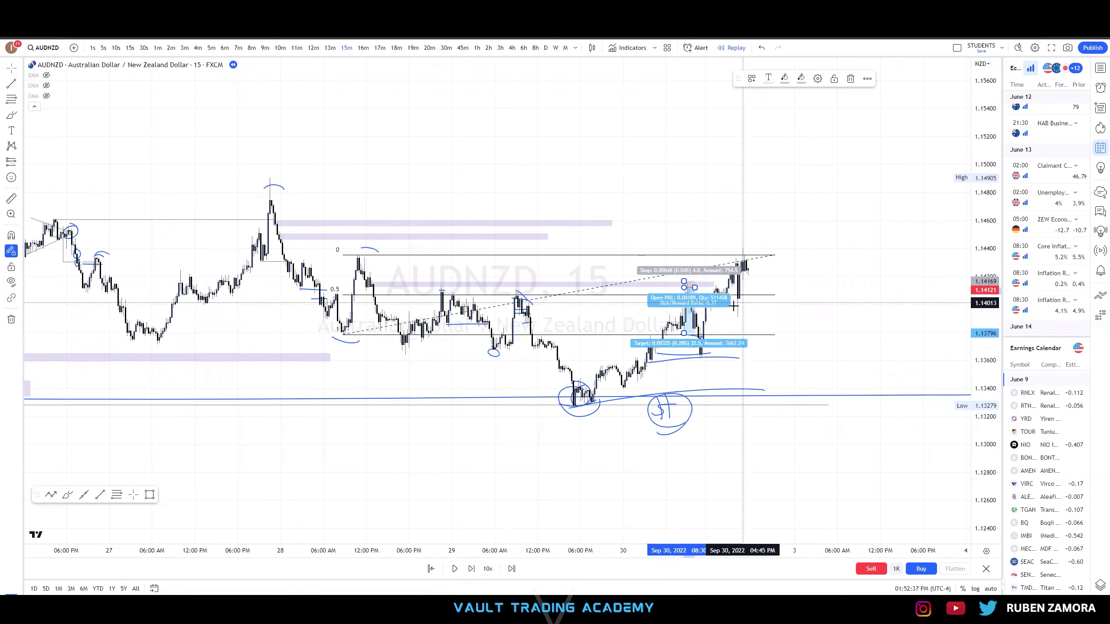
key("Delete")
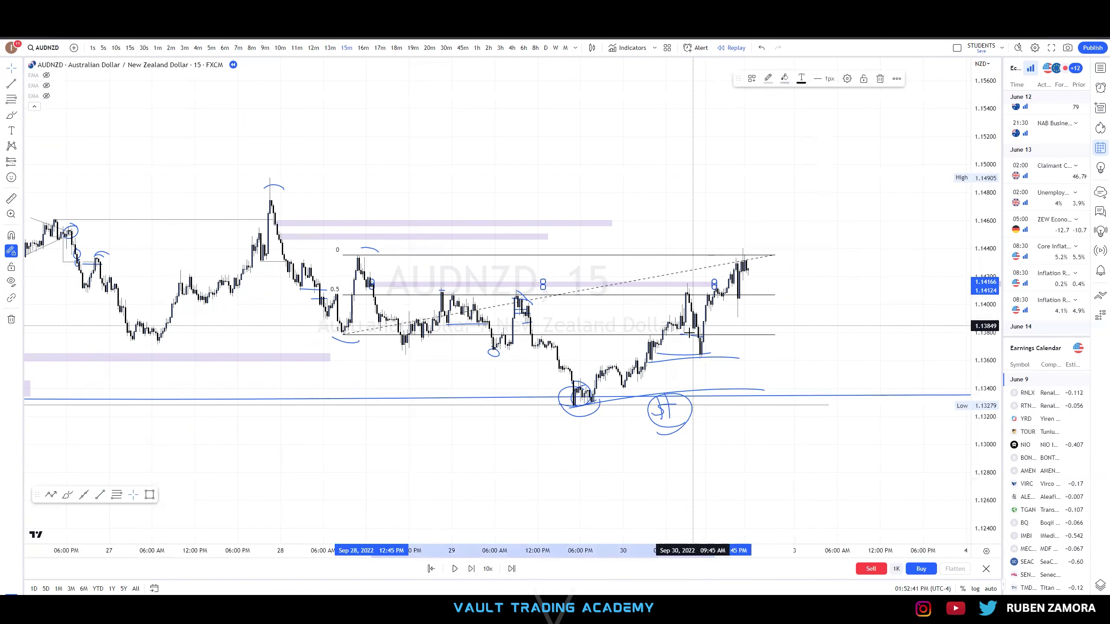
scroll(437, 371, "down", 2)
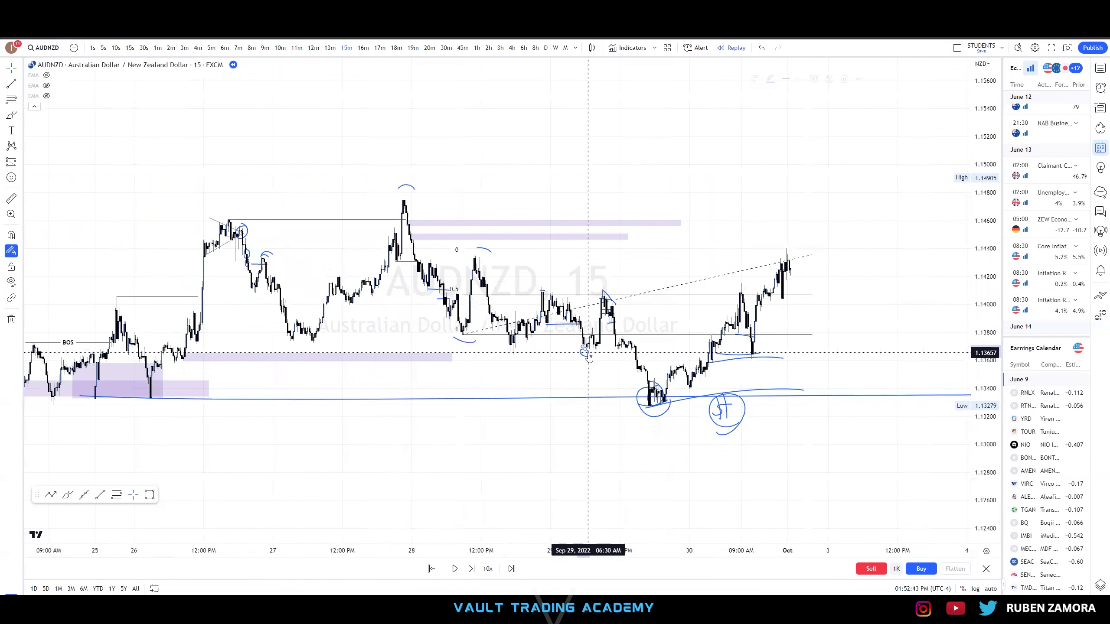
key("Delete")
scroll(753, 460, "down", 4)
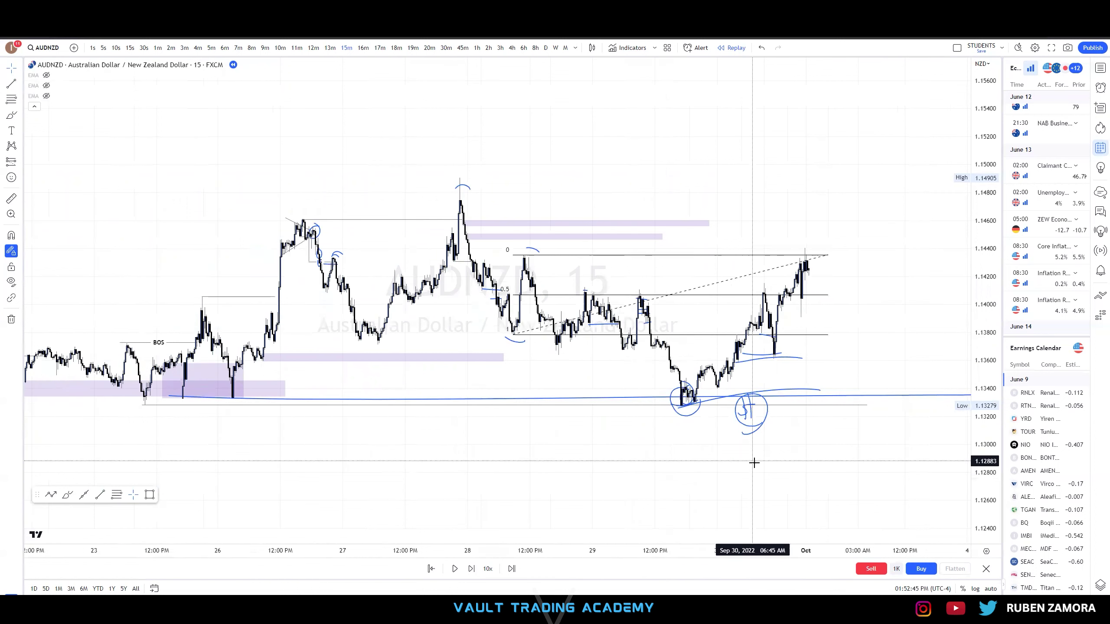
scroll(729, 469, "up", 4)
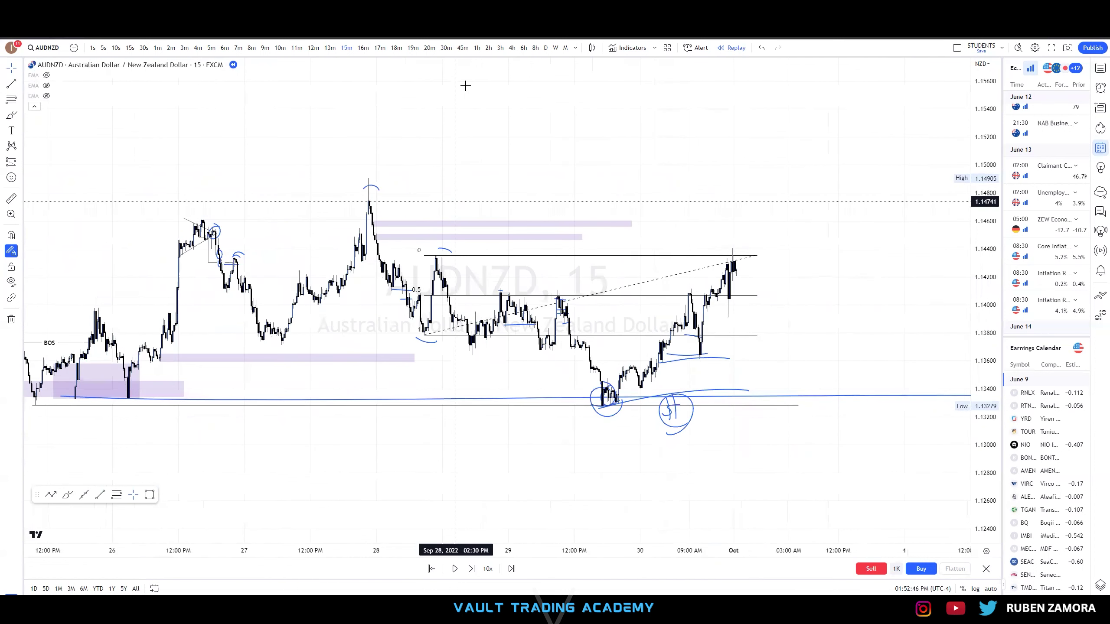
Switch to the 1-hour chart and extend the lower supply zone near 1.1450 well past the latest bar
left_click(477, 48)
scroll(887, 196, "down", 2)
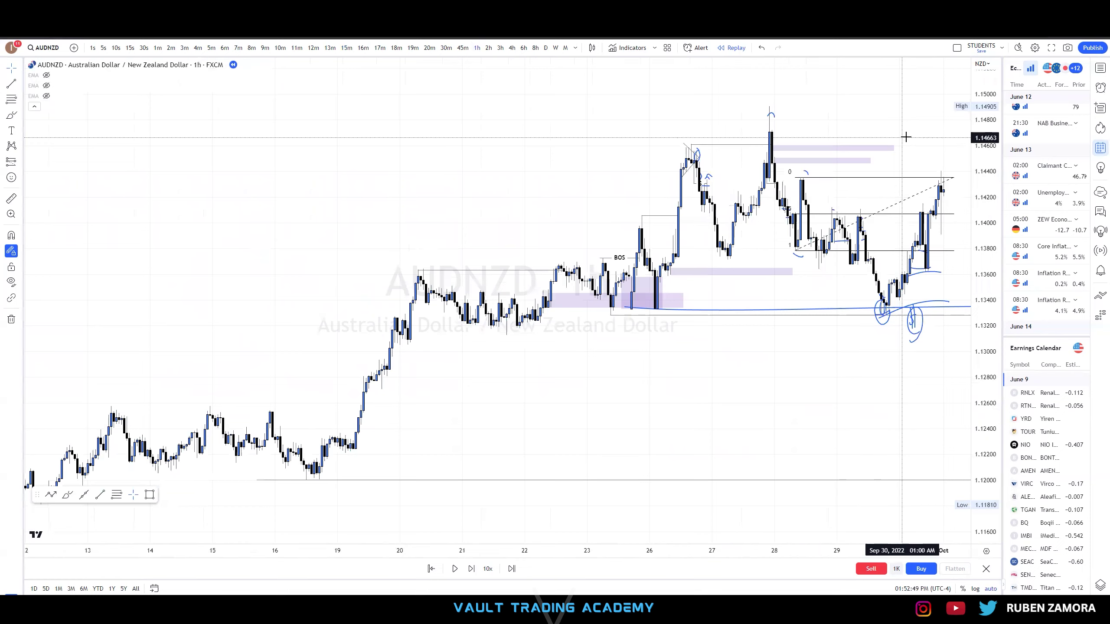
scroll(905, 137, "up", 4)
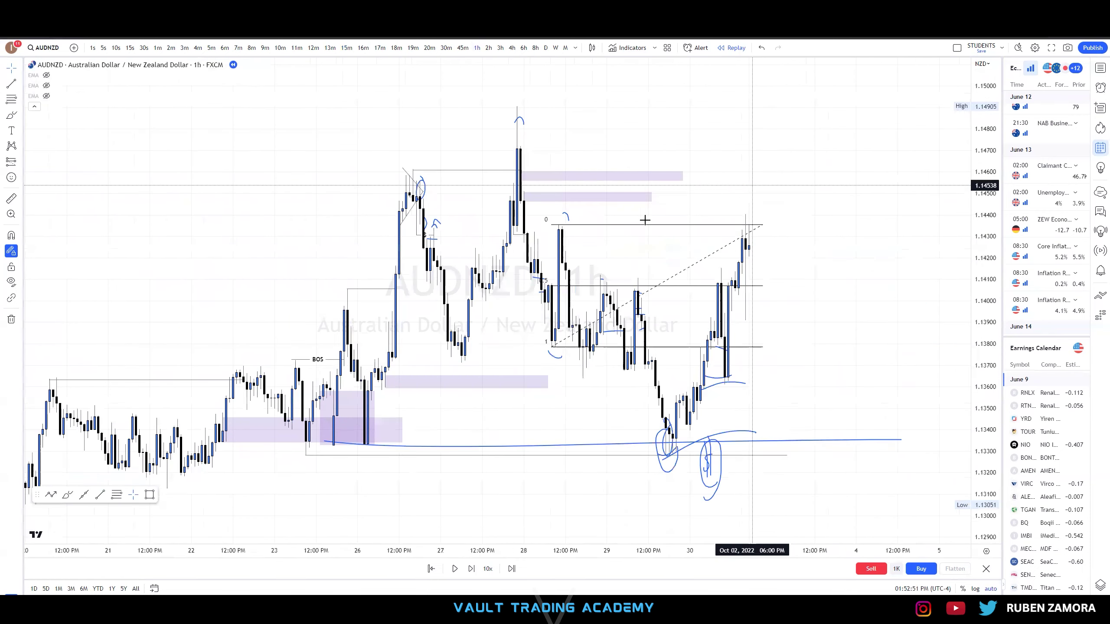
left_click(644, 199)
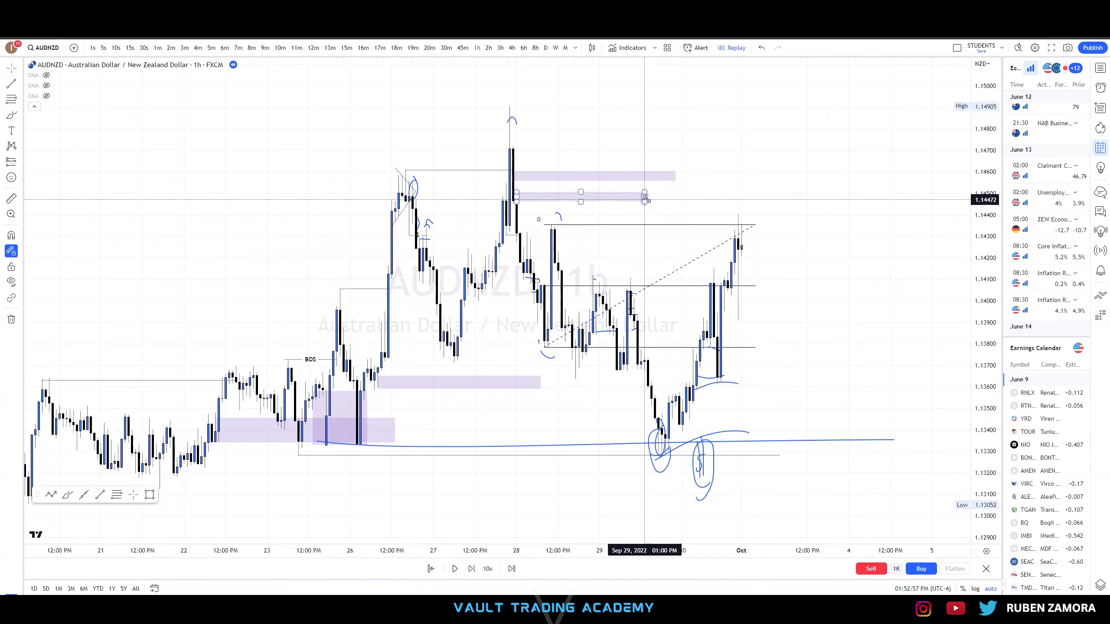
left_click_drag(645, 198, 924, 198)
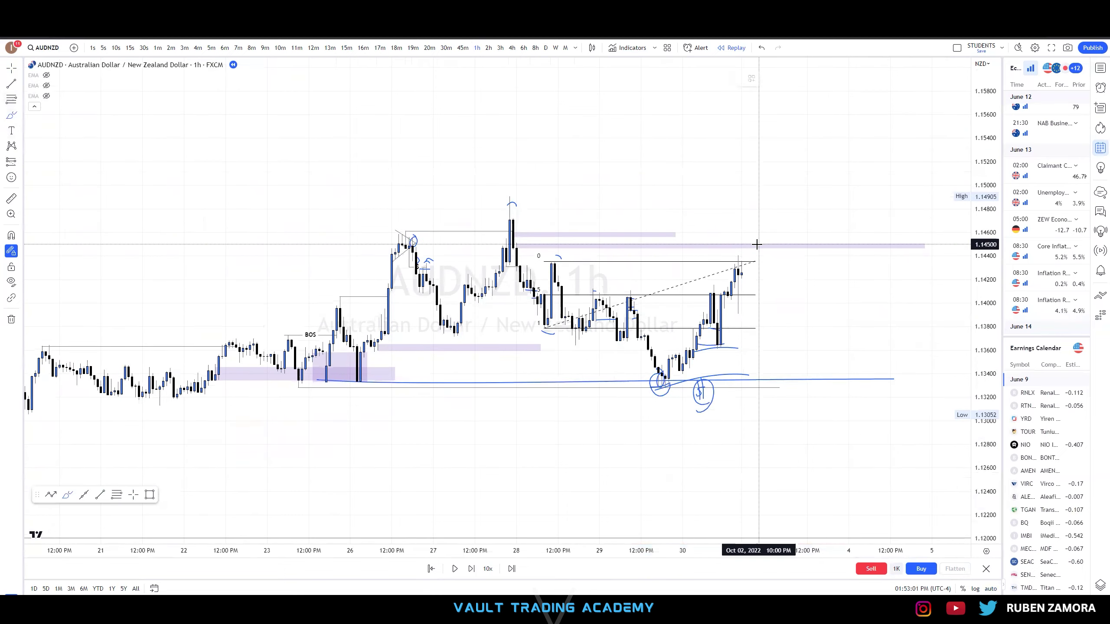
Brush a blue arc over the Sep 28 swing high at the Fibonacci 0 level
left_click_drag(548, 261, 568, 258)
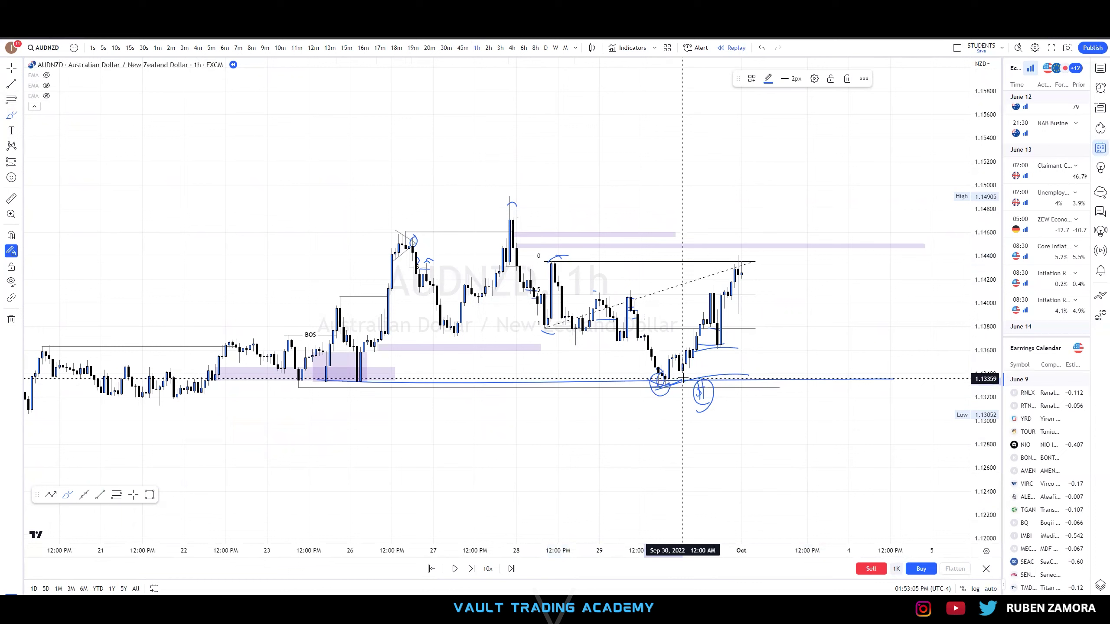
mouse_move(741, 251)
left_mouse_down()
mouse_move(737, 265)
mouse_move(753, 253)
left_mouse_up()
key("Delete")
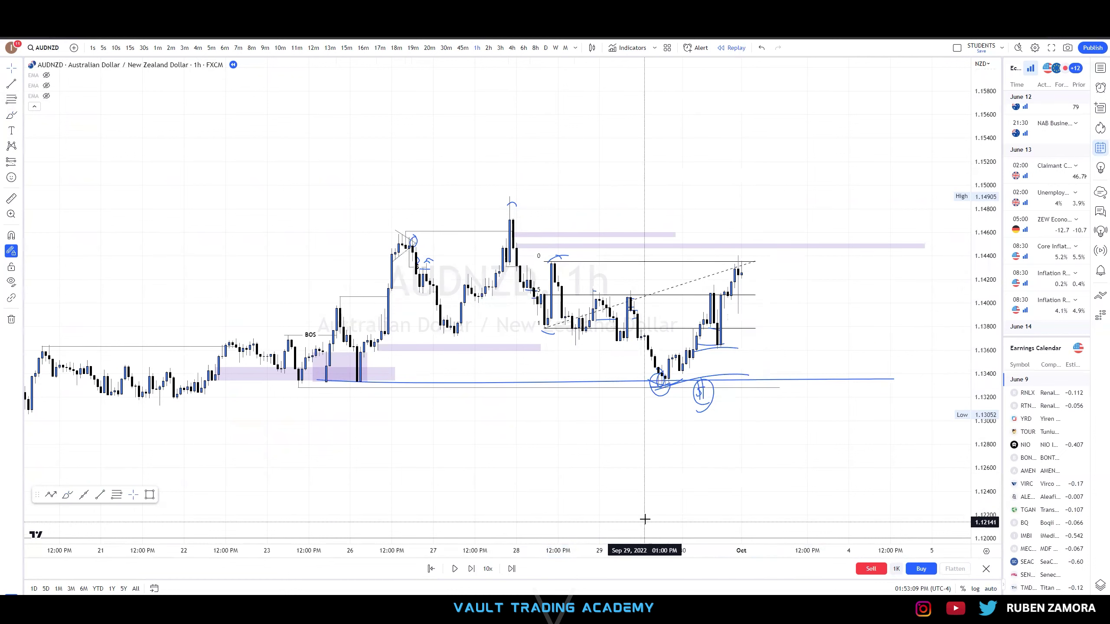
Advance the 1-hour replay bar by bar to Oct 4
left_click(475, 576)
left_click(475, 575)
left_click(475, 575)
left_click(475, 575)
left_click(476, 575)
left_click(476, 576)
left_click(476, 575)
left_click(476, 575)
left_click(476, 575)
left_click(476, 576)
left_click(477, 575)
left_click(476, 576)
left_click(471, 569)
left_click(471, 569)
left_click(471, 569)
left_click(471, 569)
left_click(471, 568)
left_click(471, 569)
left_click(470, 569)
left_click(471, 568)
left_click(471, 569)
left_click(471, 568)
left_click(471, 568)
left_click(471, 568)
left_click(471, 568)
left_click(471, 569)
left_click(471, 568)
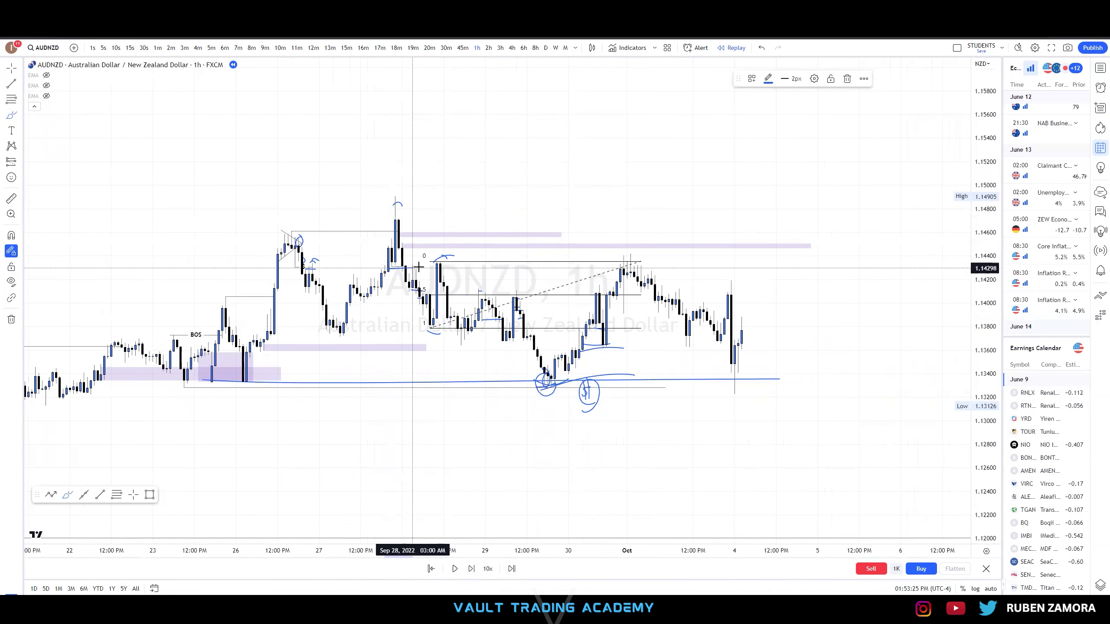
Brush marks on the Sep 28 and 29 structure lows, and sketch a blue peak-and-break swing pattern above the price
left_click(481, 326)
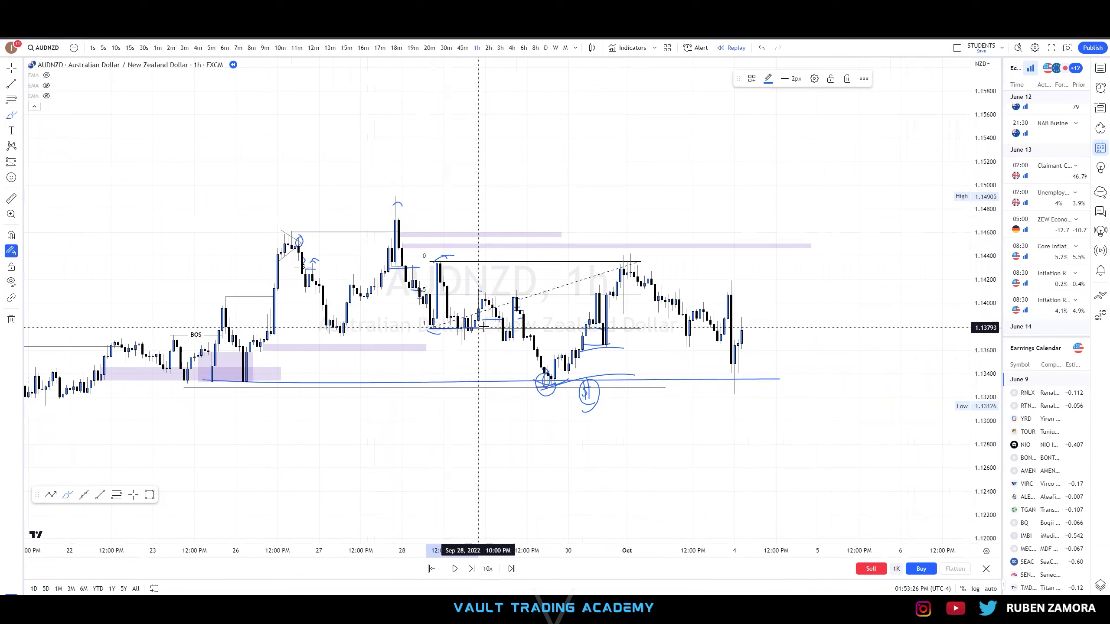
left_click(556, 394)
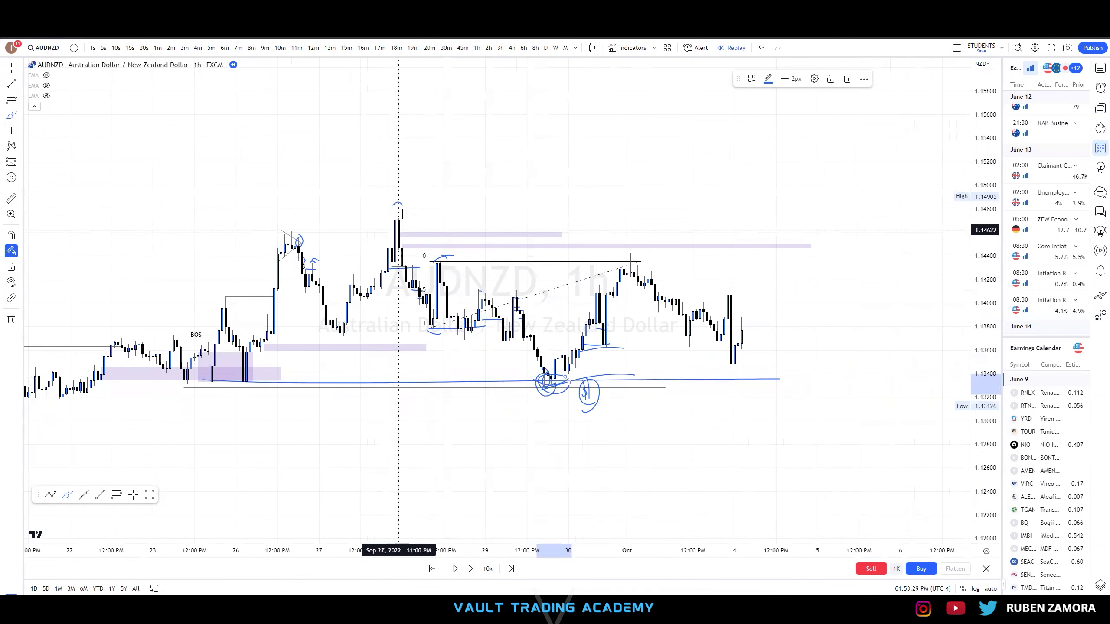
mouse_move(466, 177)
left_mouse_down()
mouse_move(506, 153)
mouse_move(523, 110)
mouse_move(538, 180)
mouse_move(572, 143)
left_mouse_up()
mouse_move(545, 181)
left_mouse_down()
mouse_move(568, 140)
mouse_move(584, 202)
mouse_move(607, 170)
mouse_move(601, 178)
left_mouse_up()
key("Escape")
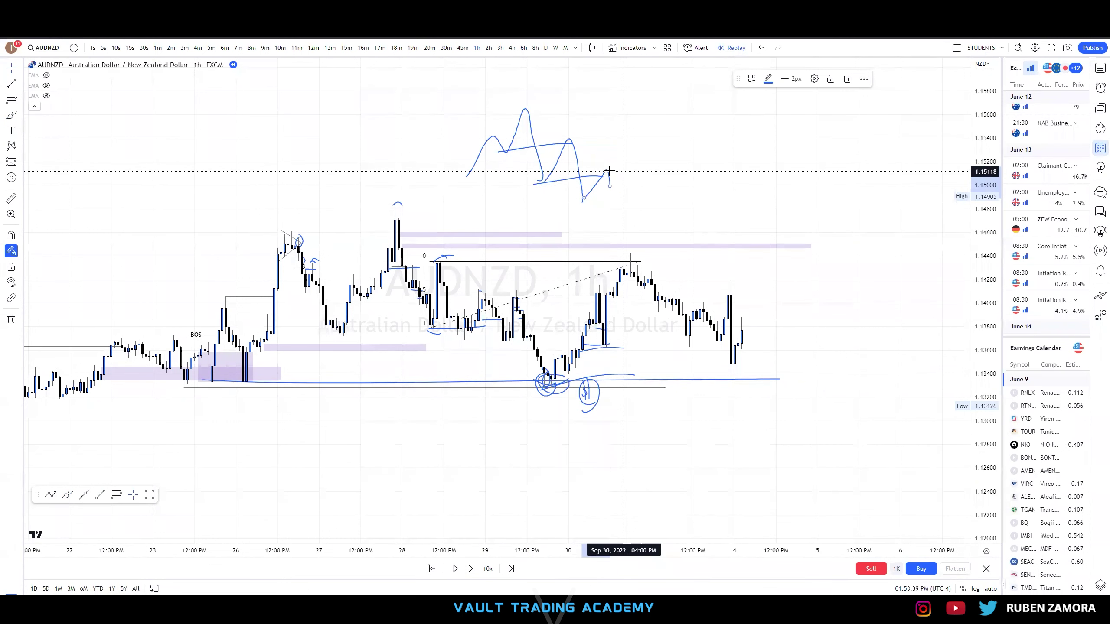
key("Delete")
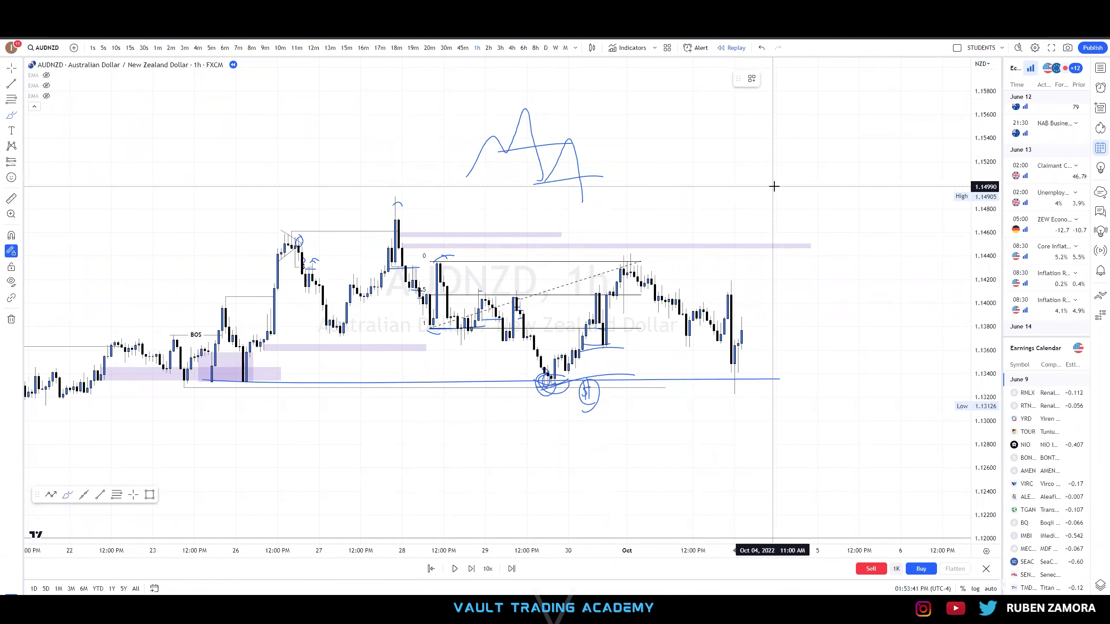
Sketch a red swing path continuing the blue pattern into a drop, and draw a horizontal line from its last peak at about 1.1540
left_click_drag(770, 198, 834, 170)
left_click(768, 79)
left_click(769, 107)
mouse_move(582, 202)
left_mouse_down()
mouse_move(593, 172)
mouse_move(637, 177)
mouse_move(688, 129)
mouse_move(691, 142)
mouse_move(706, 136)
mouse_move(738, 189)
mouse_move(769, 293)
left_mouse_up()
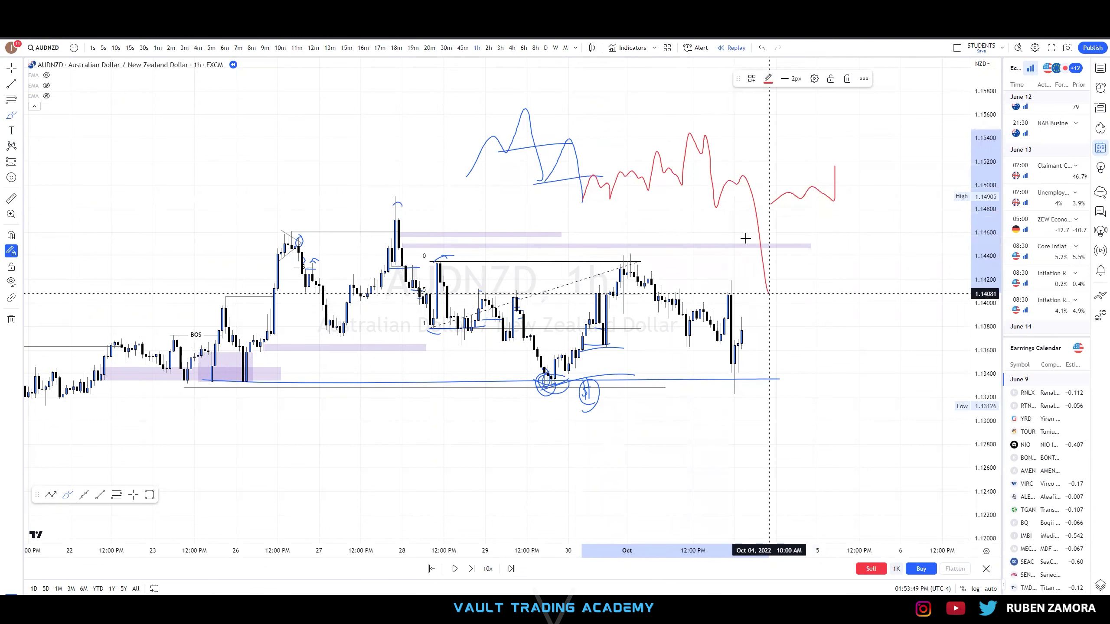
left_click(11, 82)
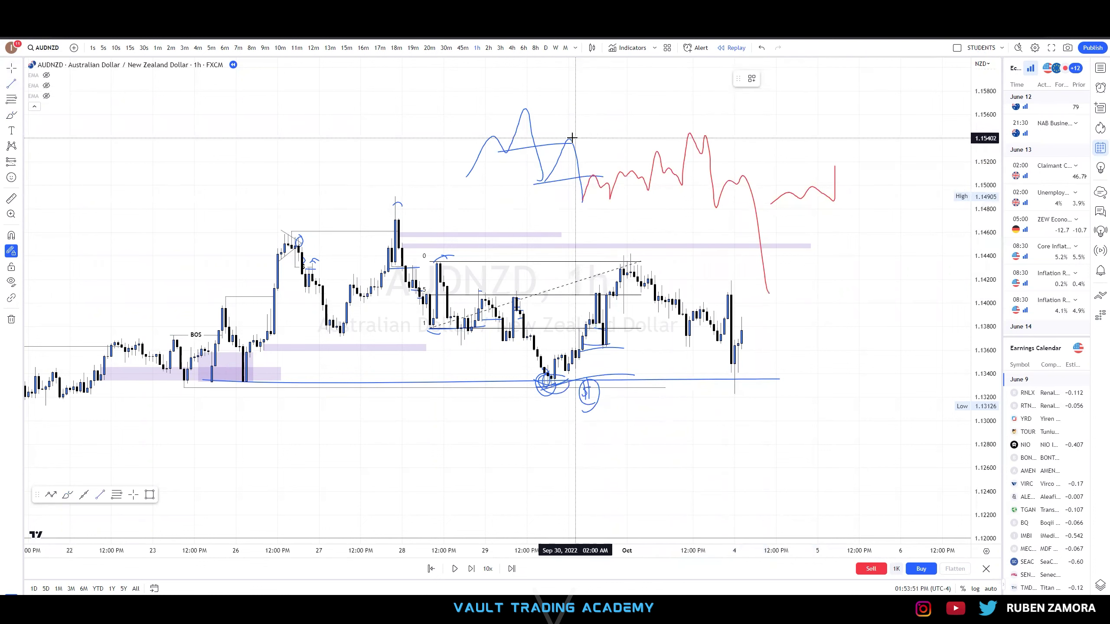
left_click_drag(569, 138, 745, 139)
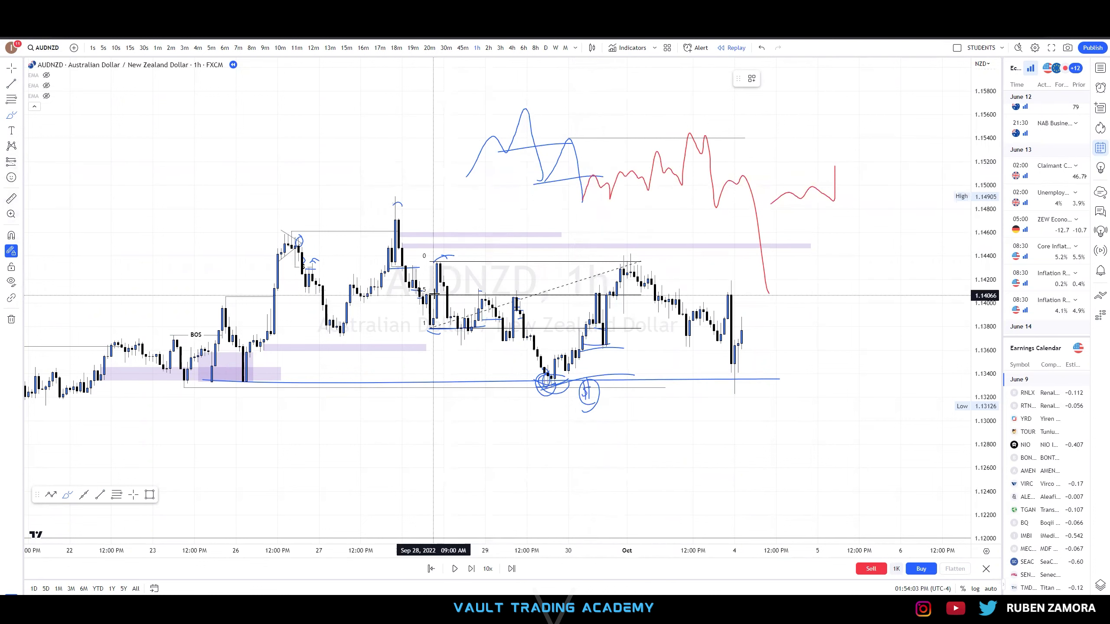
Brush two red lines across the Sep 28 drop and a red loop around the price move below them
mouse_move(439, 278)
left_mouse_down()
mouse_move(530, 281)
mouse_move(444, 289)
mouse_move(531, 289)
left_mouse_up()
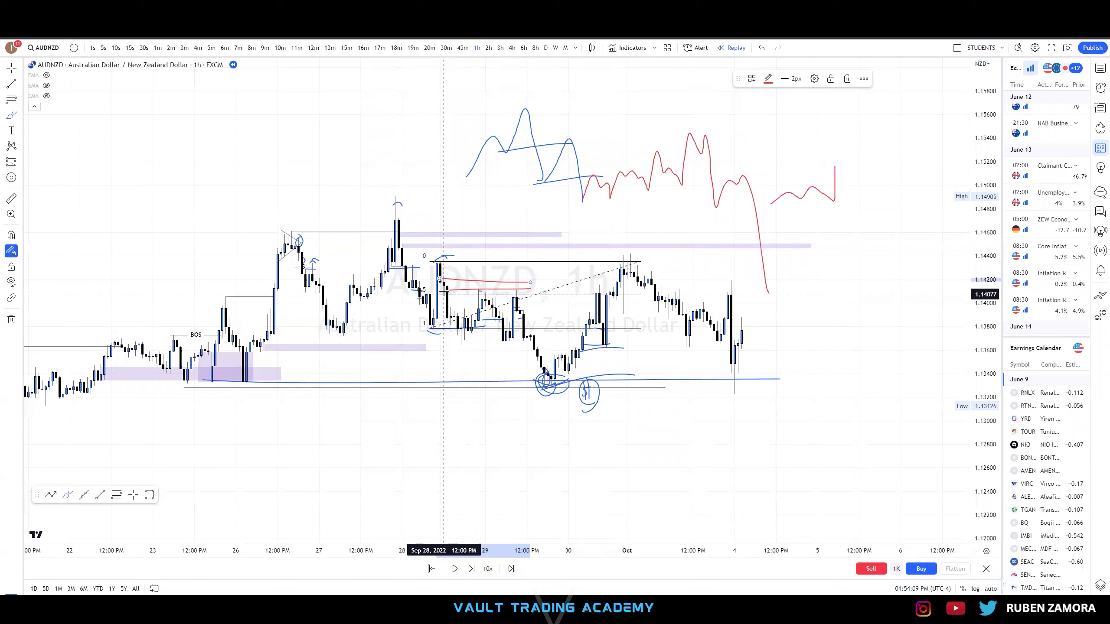
mouse_move(445, 324)
left_mouse_down()
mouse_move(467, 293)
mouse_move(444, 291)
left_mouse_up()
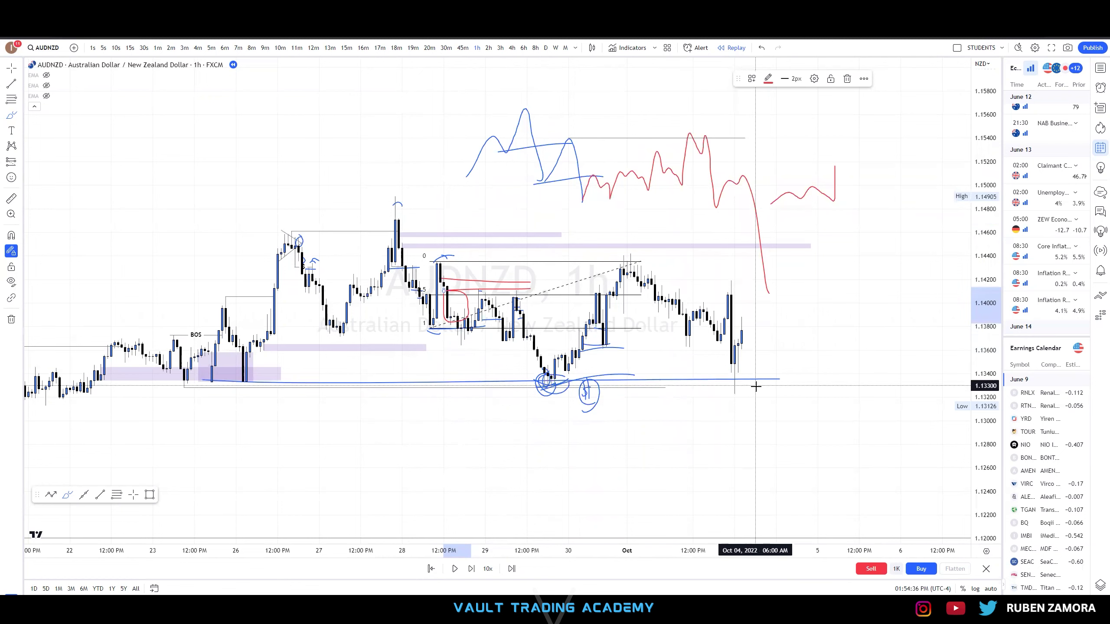
Brush a red line from the Sep 23 low to beyond the latest bar, and circle the Oct 4 low in red
scroll(790, 434, "down", 3)
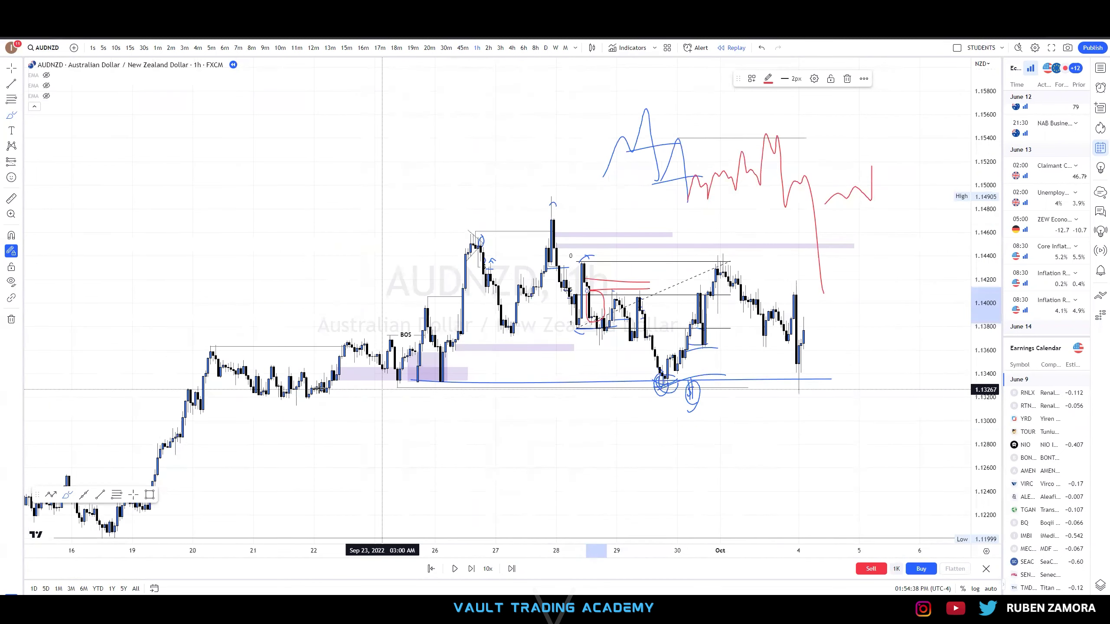
left_click_drag(399, 389, 956, 386)
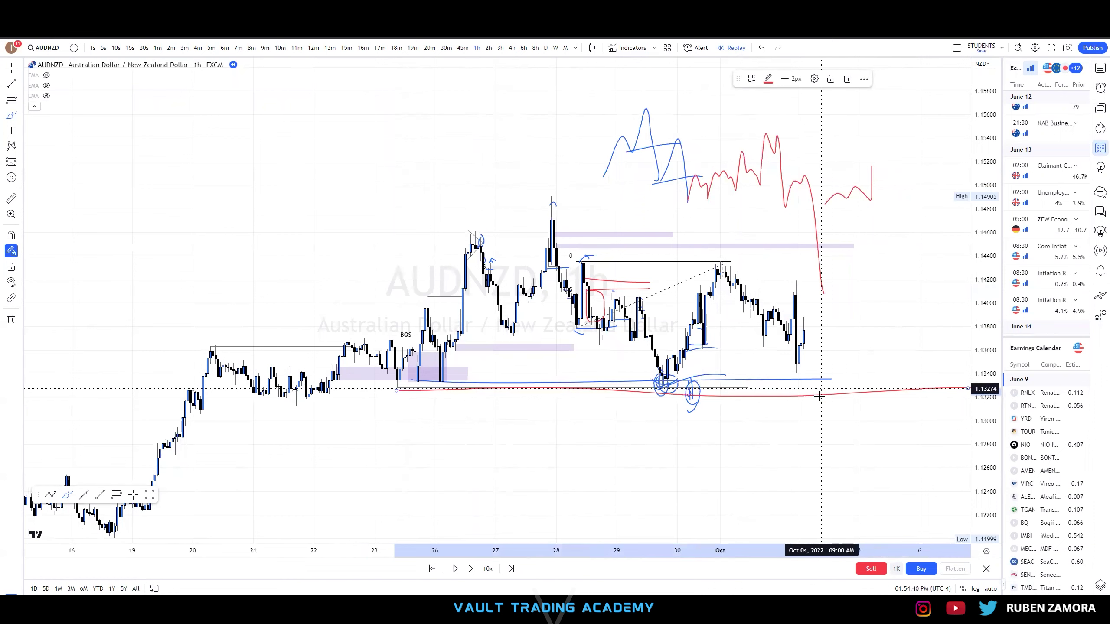
left_click_drag(821, 392, 812, 377)
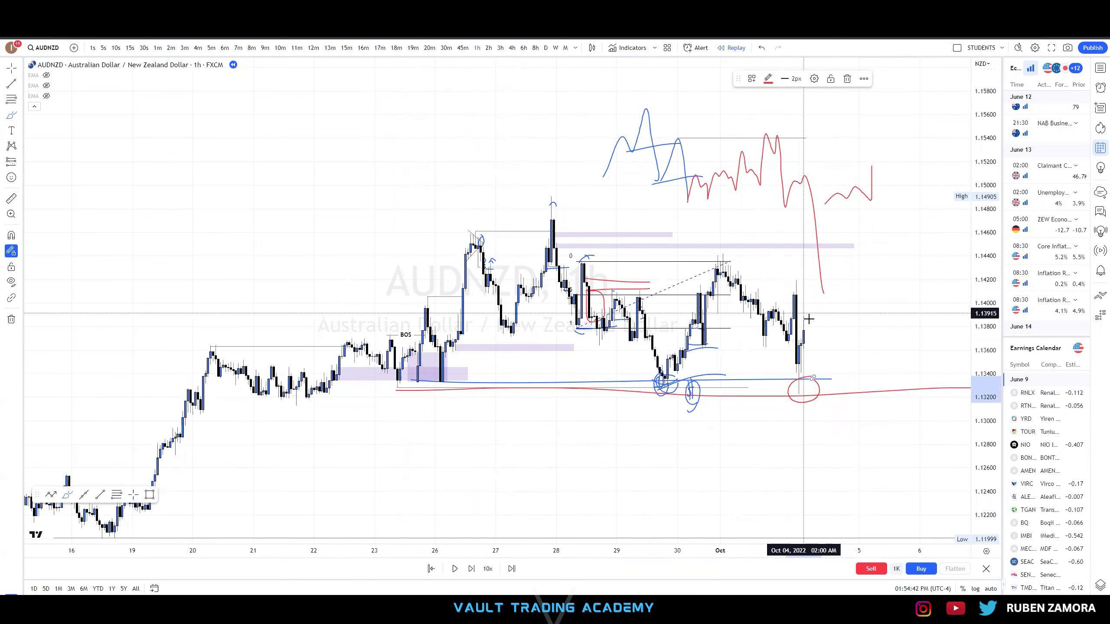
Brush two red horizontal lines marking the upper part of the latest drop, at about 1.1390 and 1.1407
left_click_drag(792, 317, 842, 318)
left_click_drag(785, 297, 846, 297)
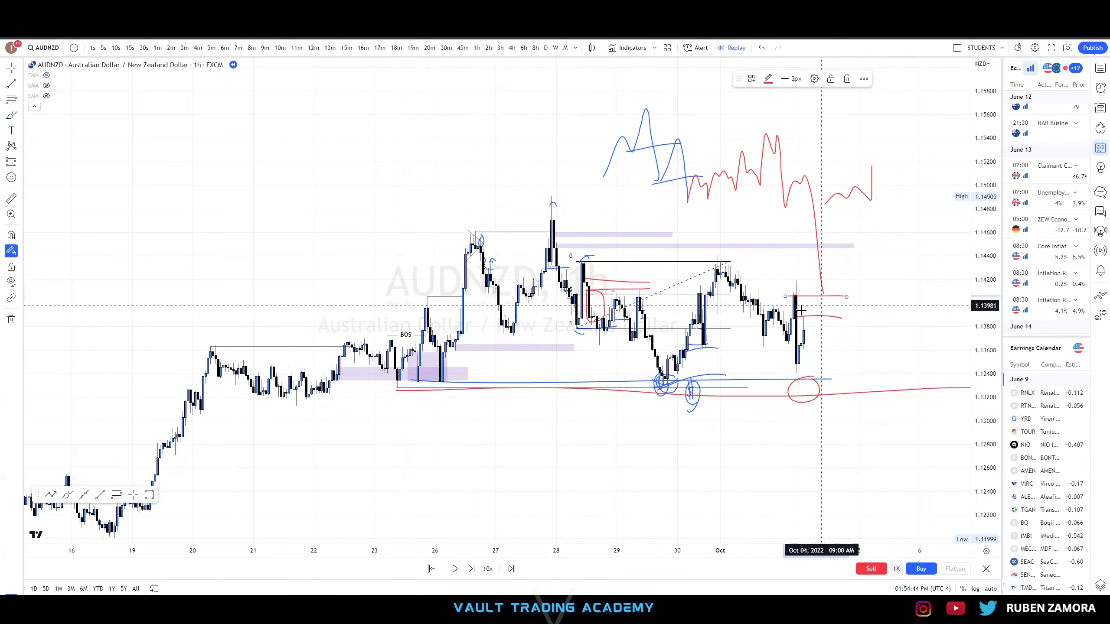
key("Escape")
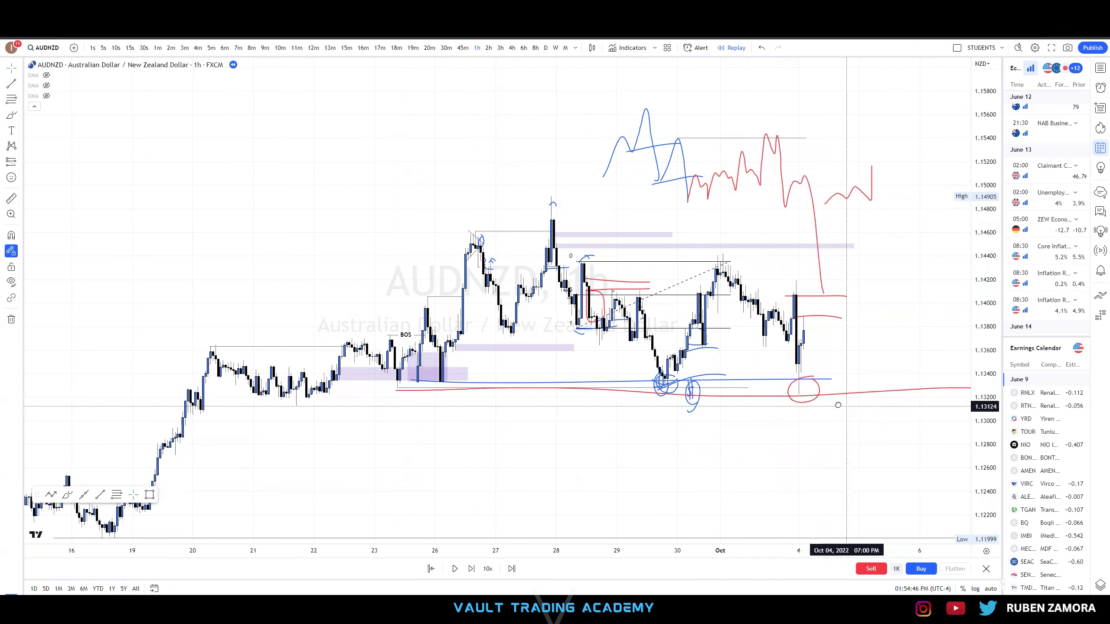
Delete the two red horizontal lines above the Oct 4 low
scroll(839, 398, "up", 3)
scroll(816, 342, "up", 2)
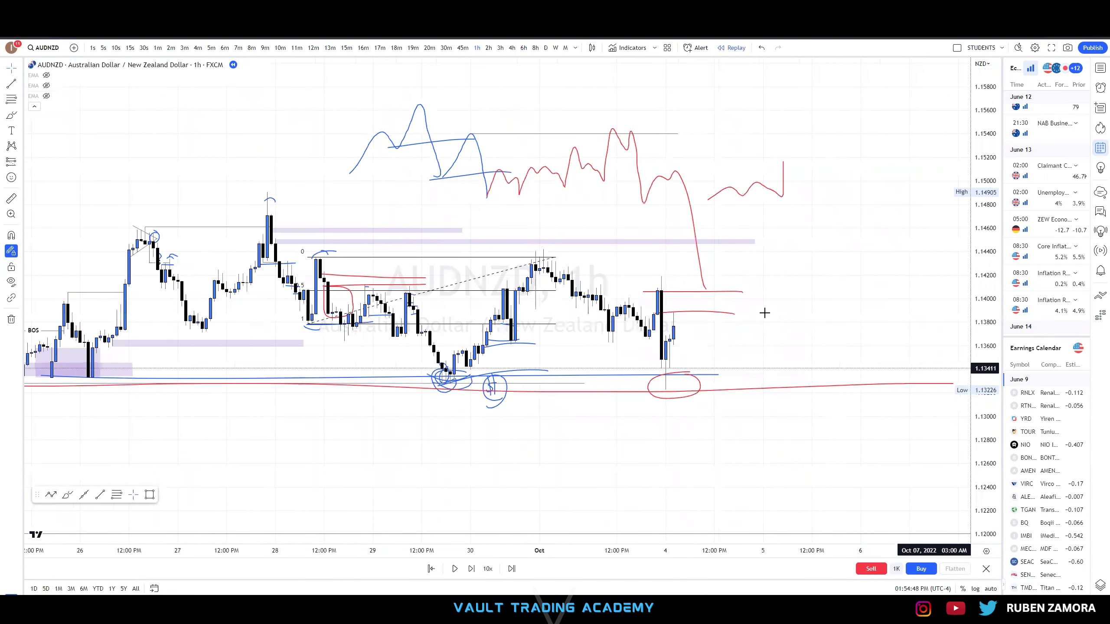
left_click_drag(984, 368, 984, 342)
left_click_drag(738, 313, 731, 304)
key("Delete")
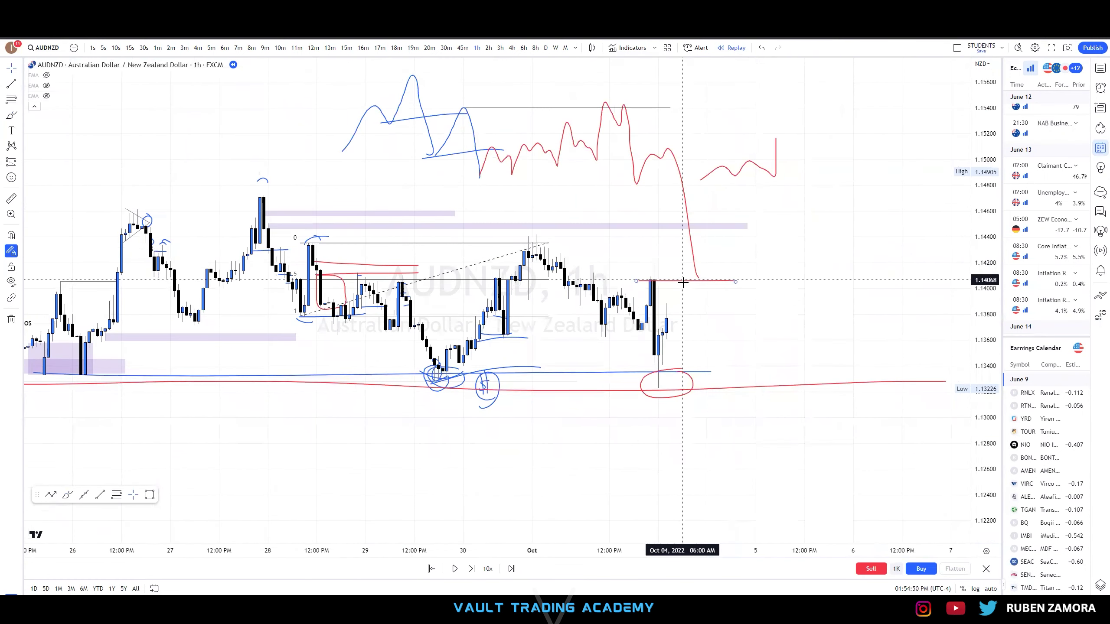
left_click(683, 280)
key("Delete")
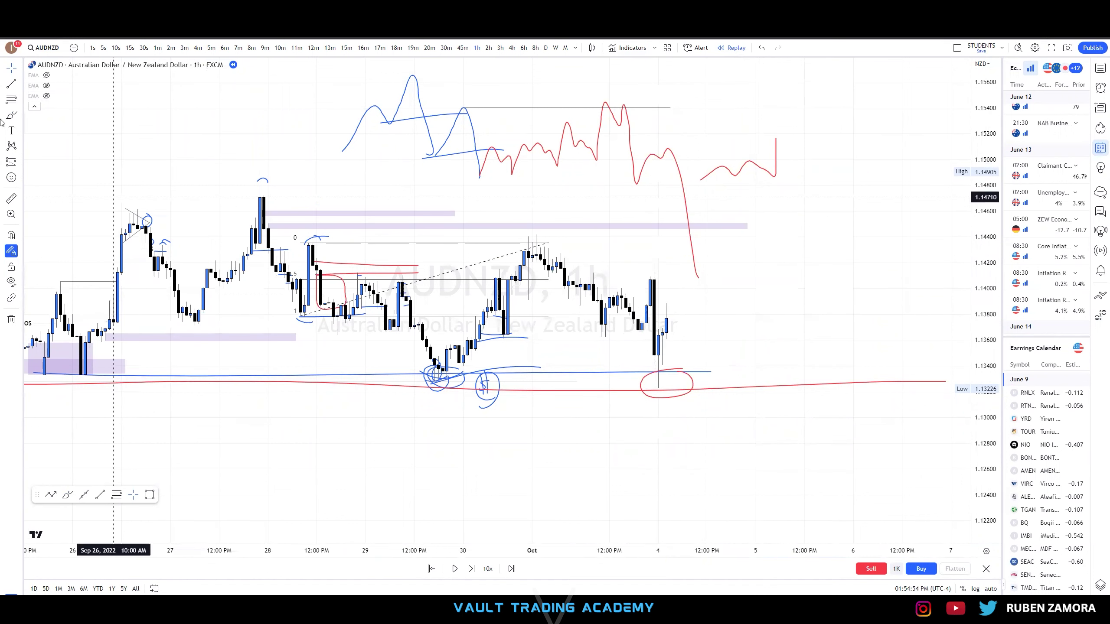
Draw a Fibonacci retracement from 1.13857 to the high before the latest drop, and brush red decline paths from its 1 and 0.5 levels
left_click(11, 100)
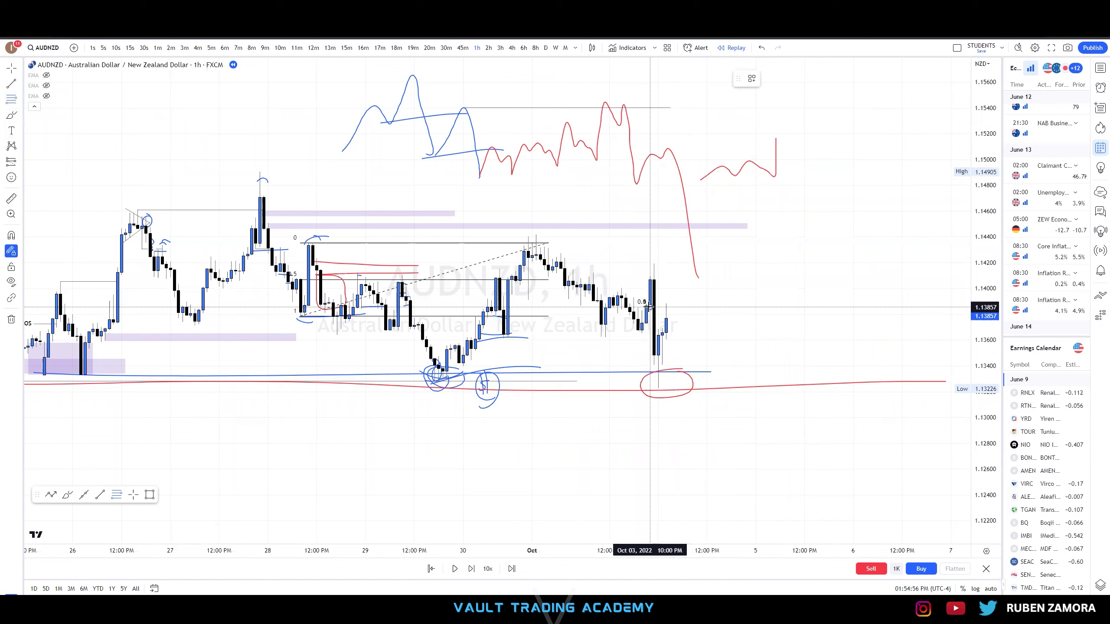
left_click(760, 263)
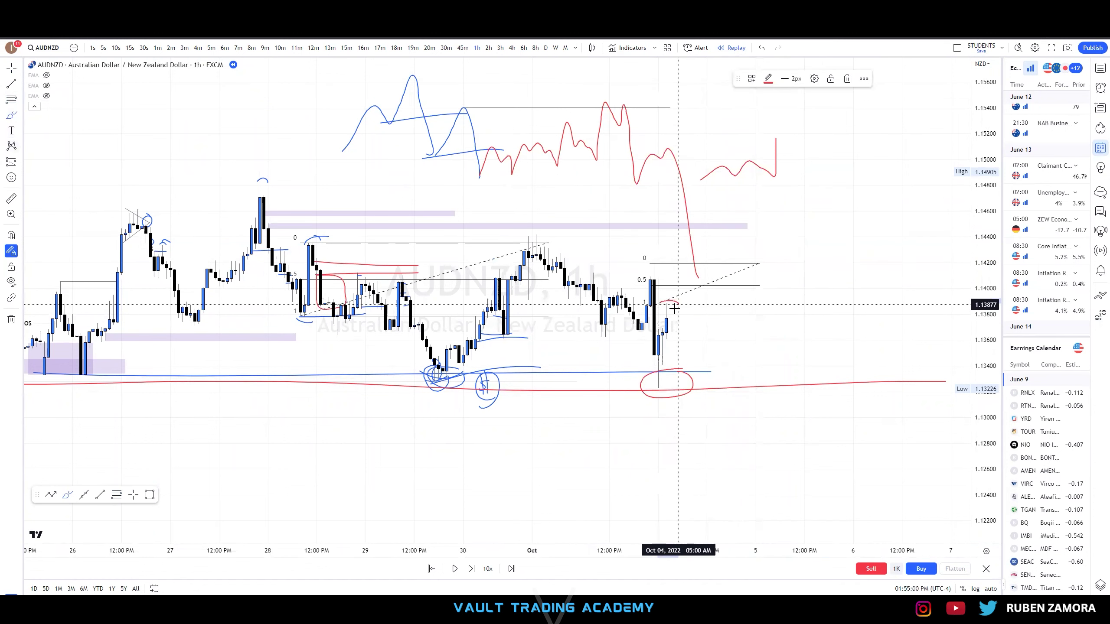
left_click_drag(668, 306, 719, 408)
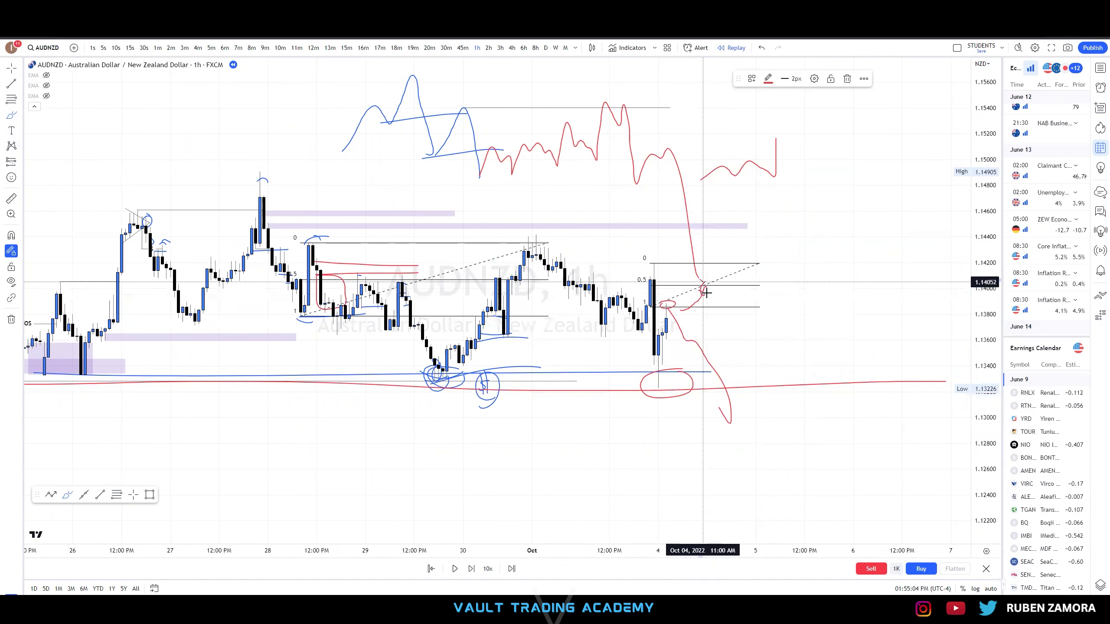
left_click_drag(707, 292, 756, 362)
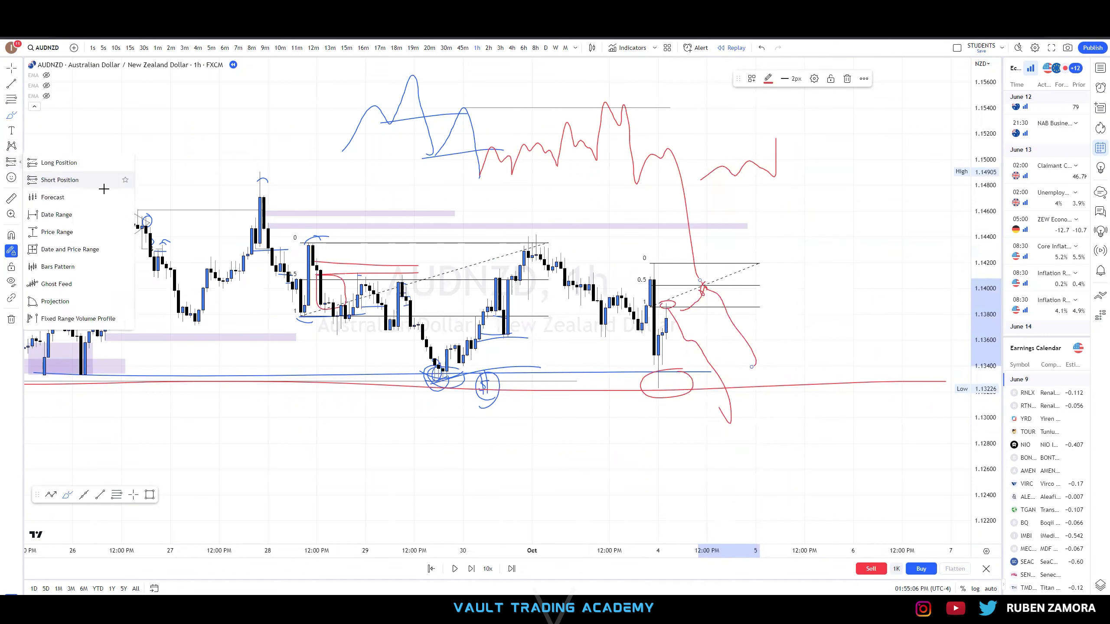
Place a short position at the Fibonacci 0.5 level with entry 1.14035, stop 1.14206 and target 1.12742
left_click(103, 185)
left_click(696, 287)
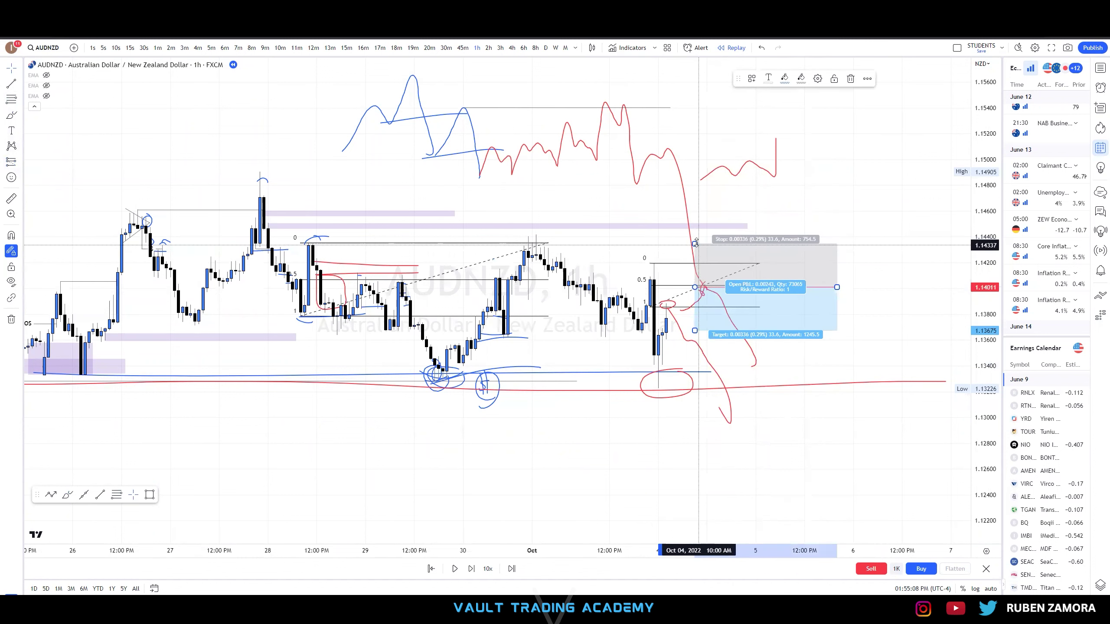
mouse_move(708, 256)
left_mouse_down()
mouse_move(720, 259)
mouse_move(699, 284)
left_mouse_up()
mouse_move(695, 330)
left_mouse_down()
mouse_move(695, 453)
mouse_move(606, 484)
left_mouse_up()
scroll(670, 463, "down", 2)
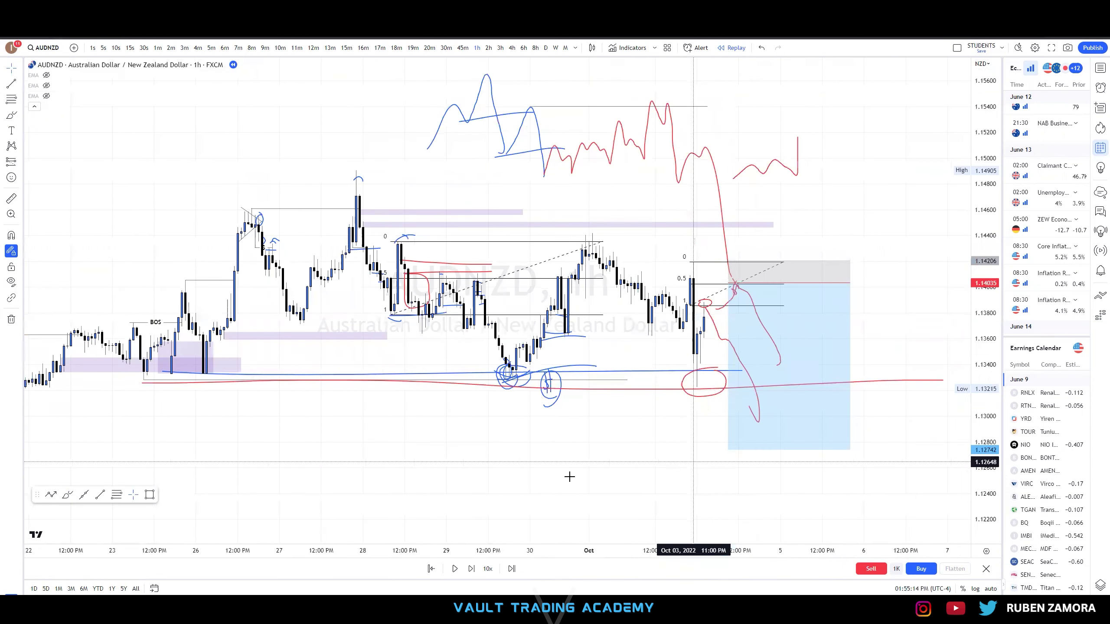
Advance the hourly replay bar by bar to the end of Oct 4 and inspect the short position
scroll(445, 518, "up", 1)
left_click(471, 569)
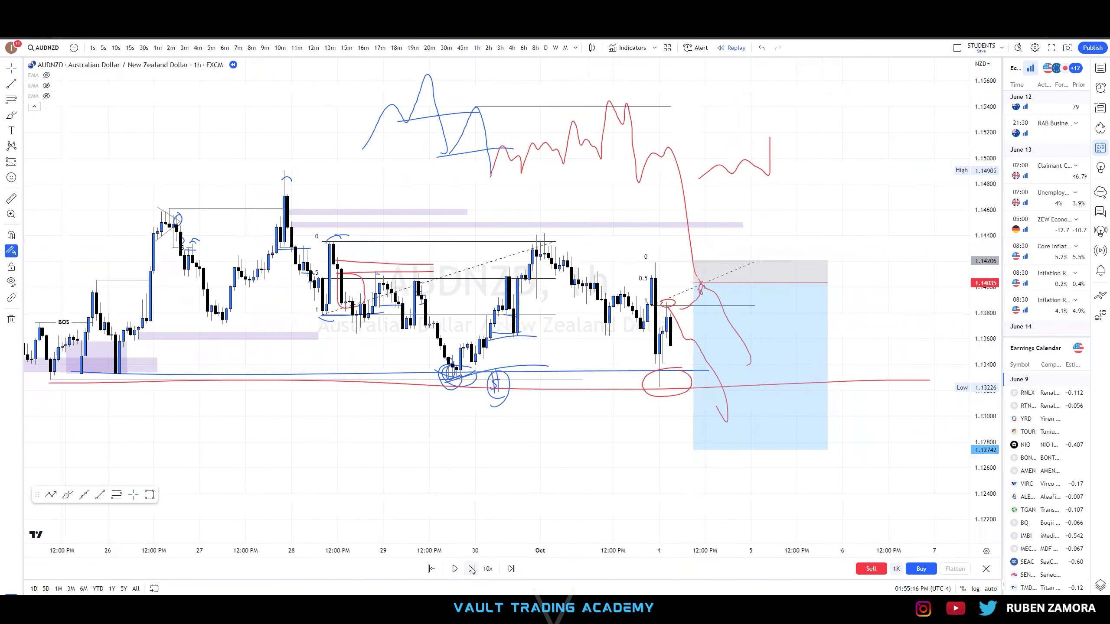
left_click(470, 569)
left_click(470, 570)
left_click(469, 570)
left_click(470, 568)
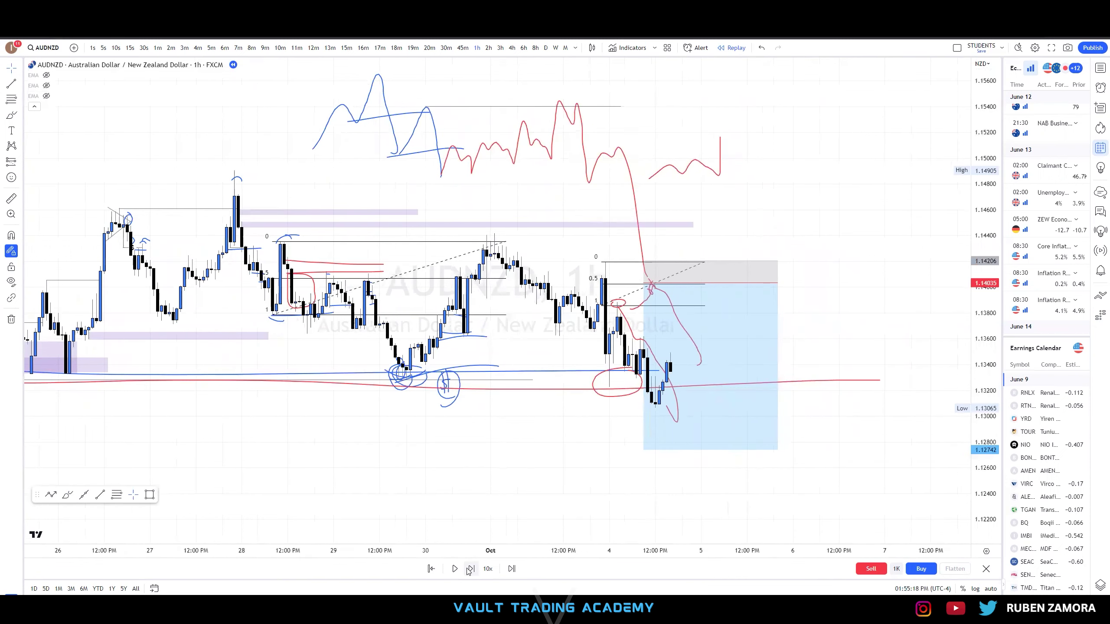
left_click(470, 569)
left_click(470, 569)
left_click(470, 569)
left_click(624, 288)
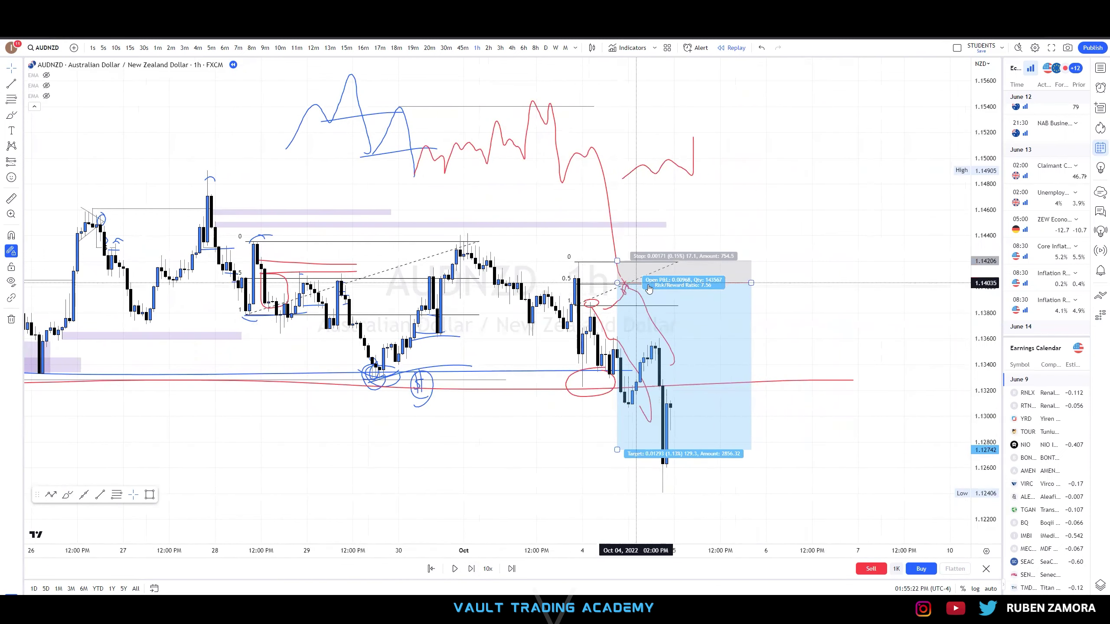
left_click(761, 355)
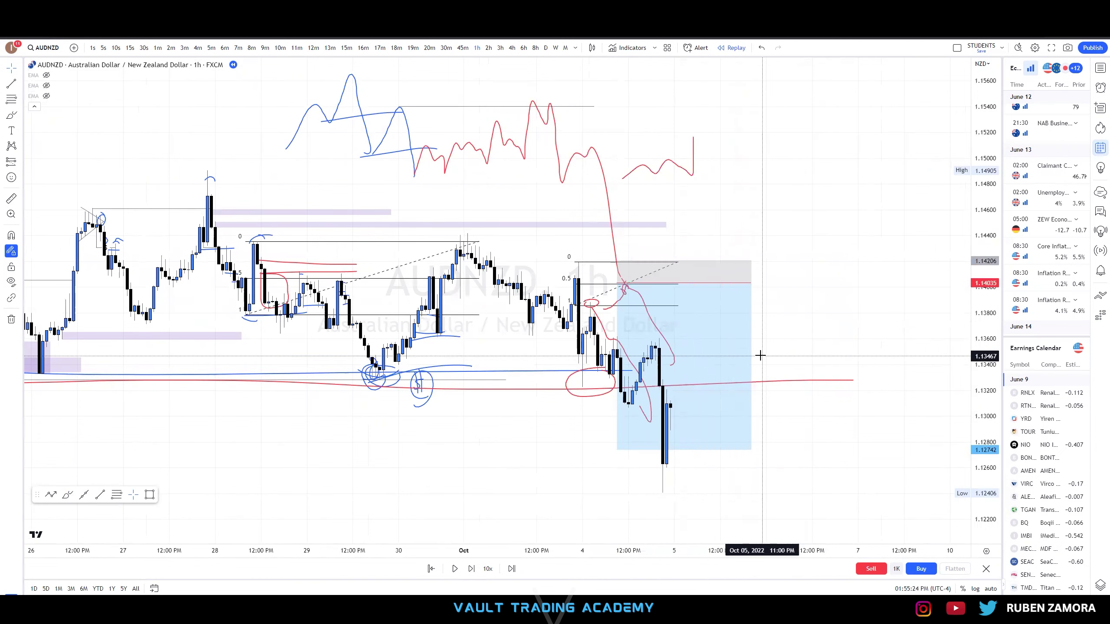
Brush two red diagonal lines along both sides of the Oct 3–4 decline to outline a descending channel
left_click_drag(591, 305, 686, 351)
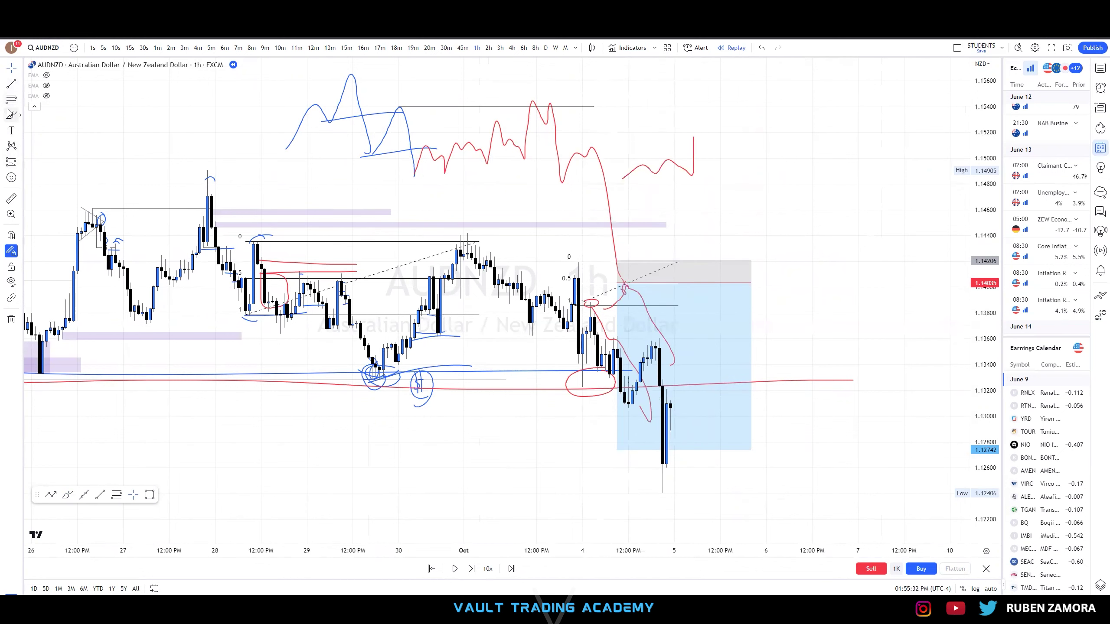
left_click_drag(577, 280, 705, 411)
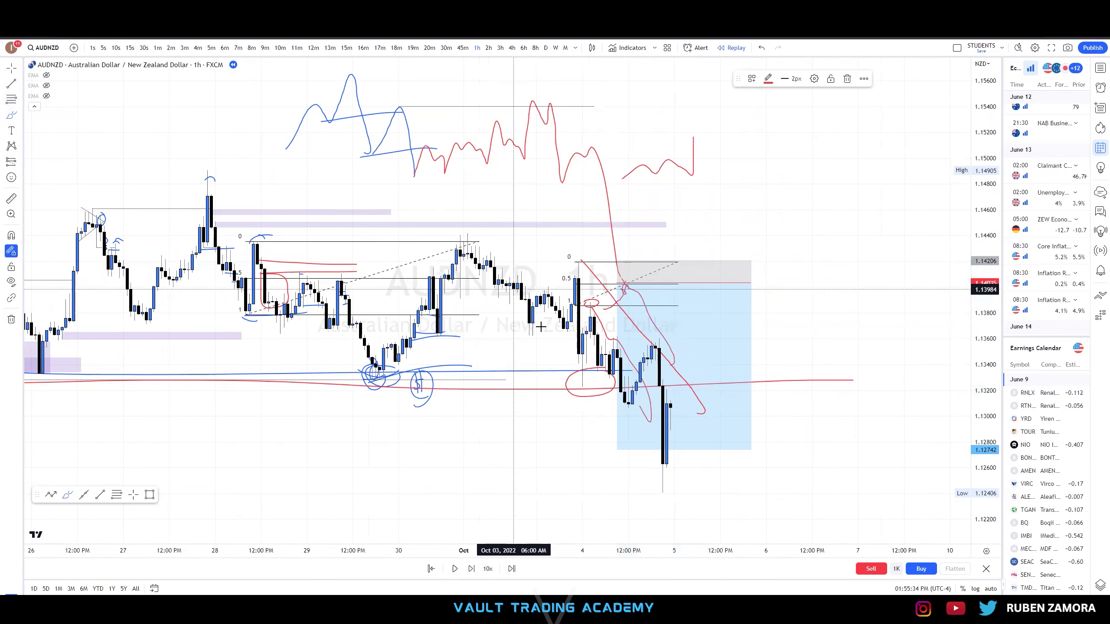
left_click_drag(516, 289, 654, 458)
mouse_move(680, 378)
left_mouse_down()
mouse_move(707, 293)
mouse_move(756, 332)
mouse_move(789, 303)
left_mouse_up()
left_click_drag(810, 400, 842, 533)
key("Delete")
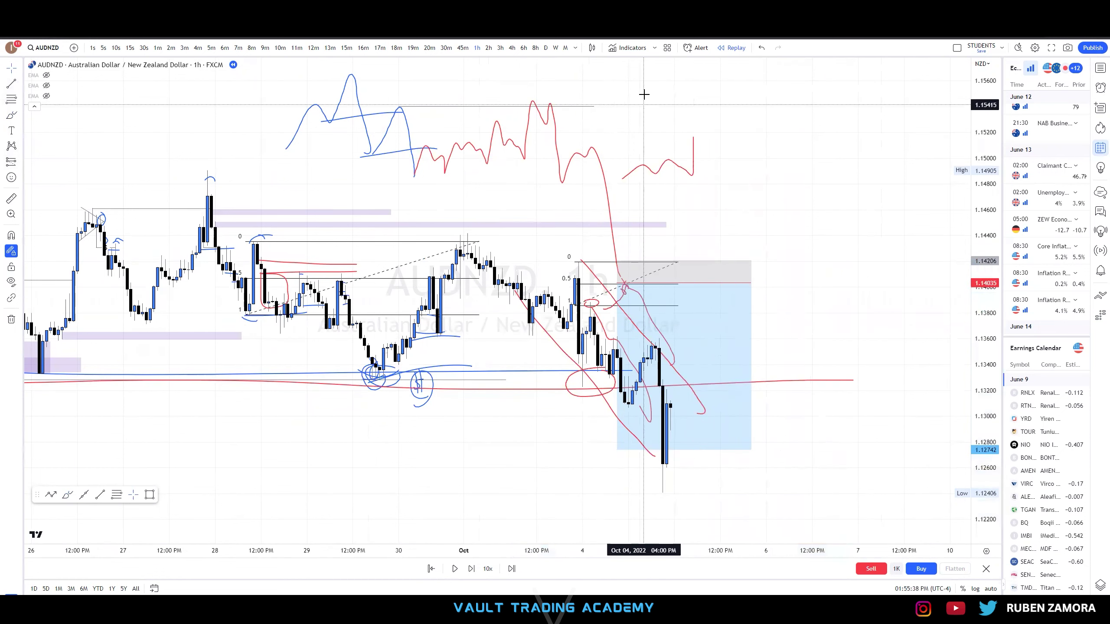
Undo the red channel lines and the short position, and delete the red decline path from the Fibonacci 0.5 level
left_click(769, 47)
left_click(770, 47)
left_click(772, 48)
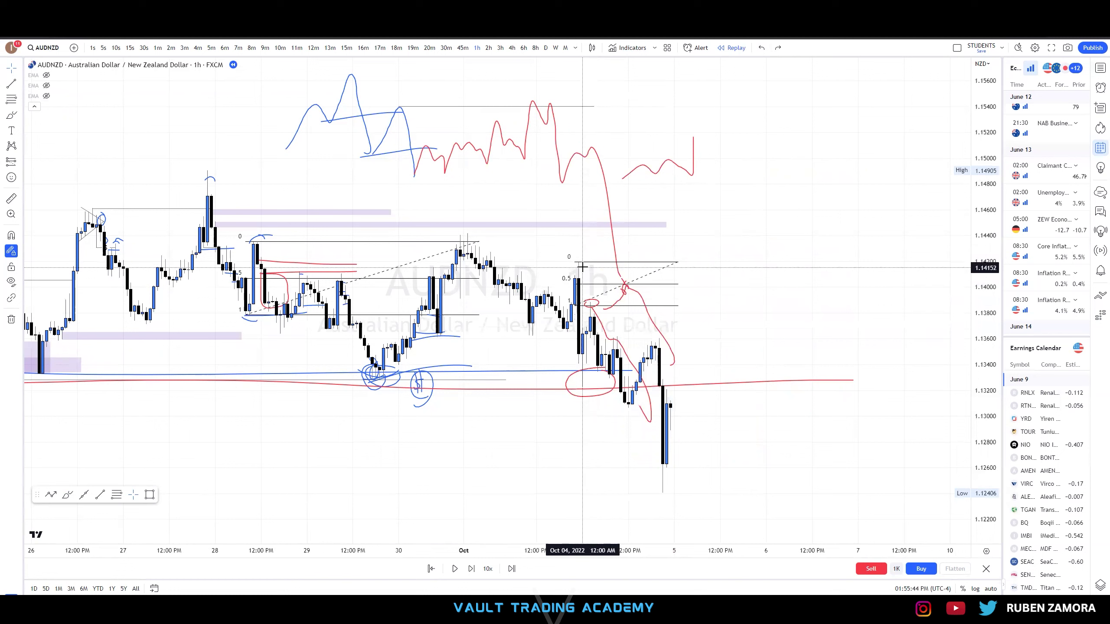
left_click(667, 346)
key("Delete")
left_click(612, 375)
key("Delete")
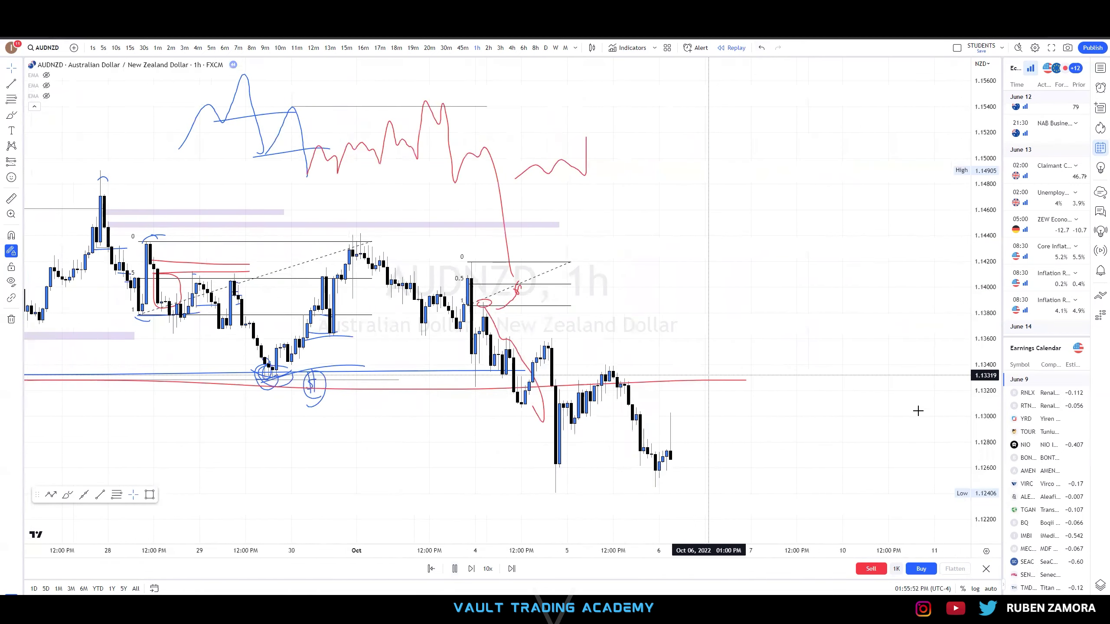
Let the hourly replay run on to about Oct 12 and pause it
scroll(980, 381, "down", 5)
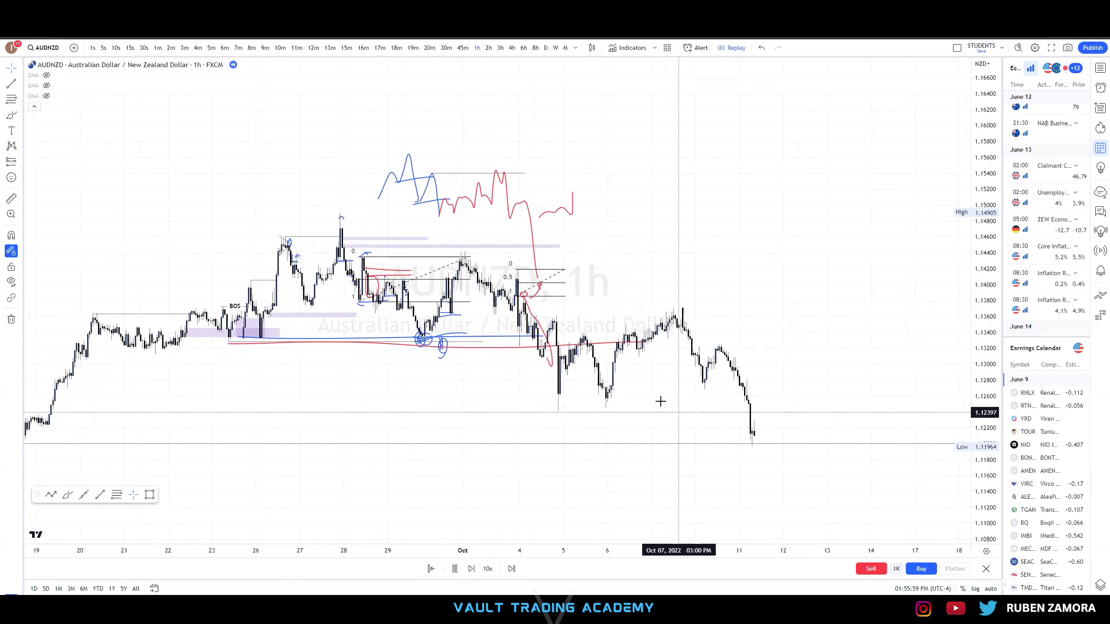
left_click(454, 568)
scroll(705, 395, "down", 3)
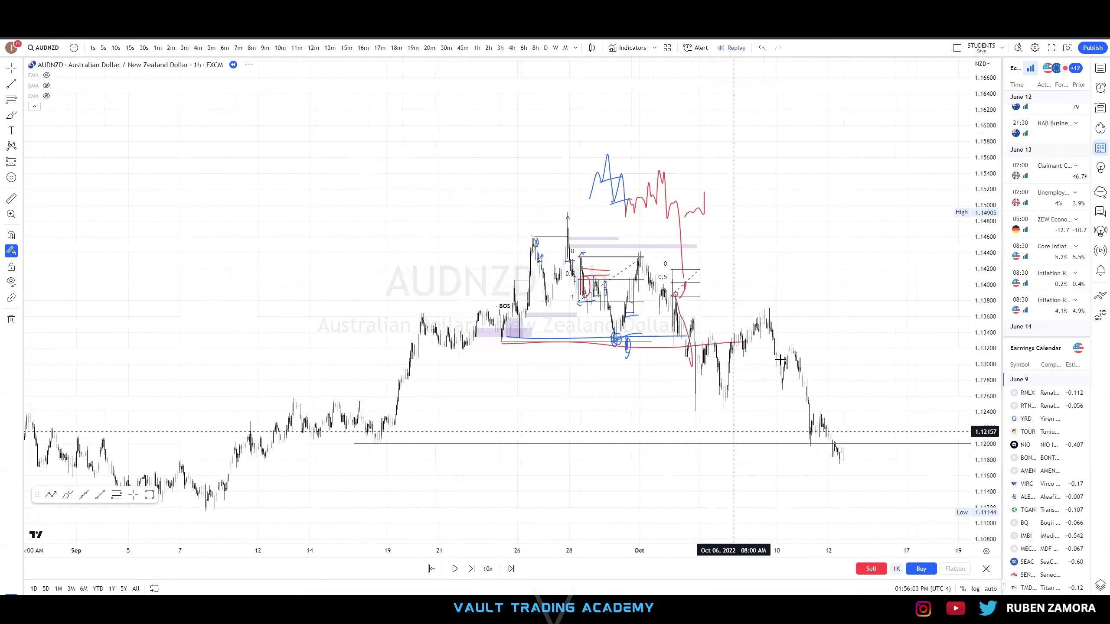
scroll(939, 411, "up", 3)
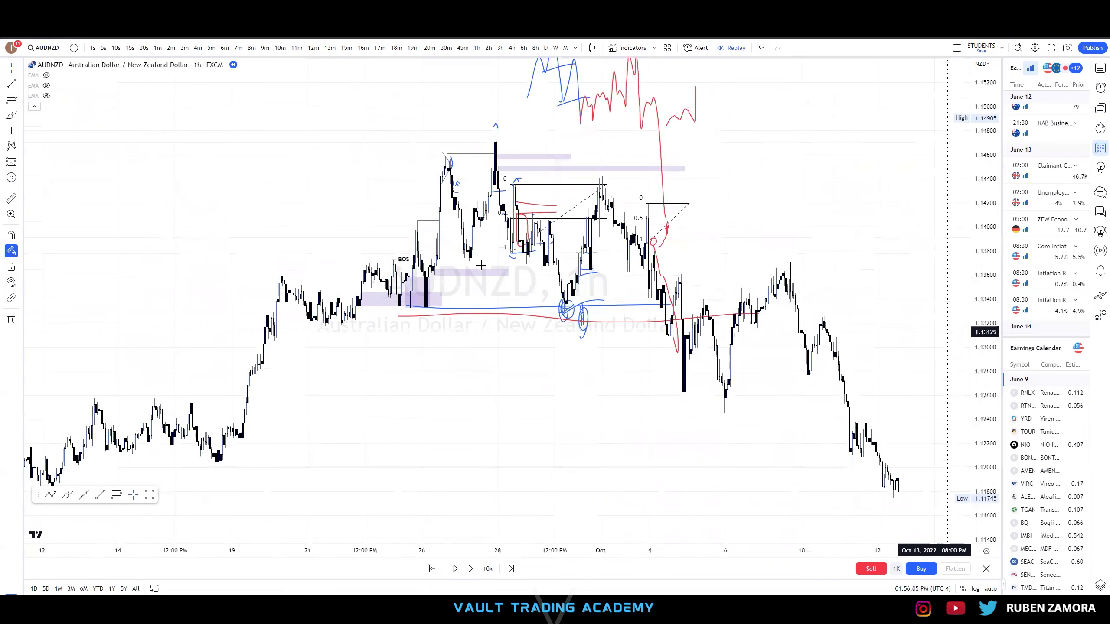
scroll(481, 266, "up", 2)
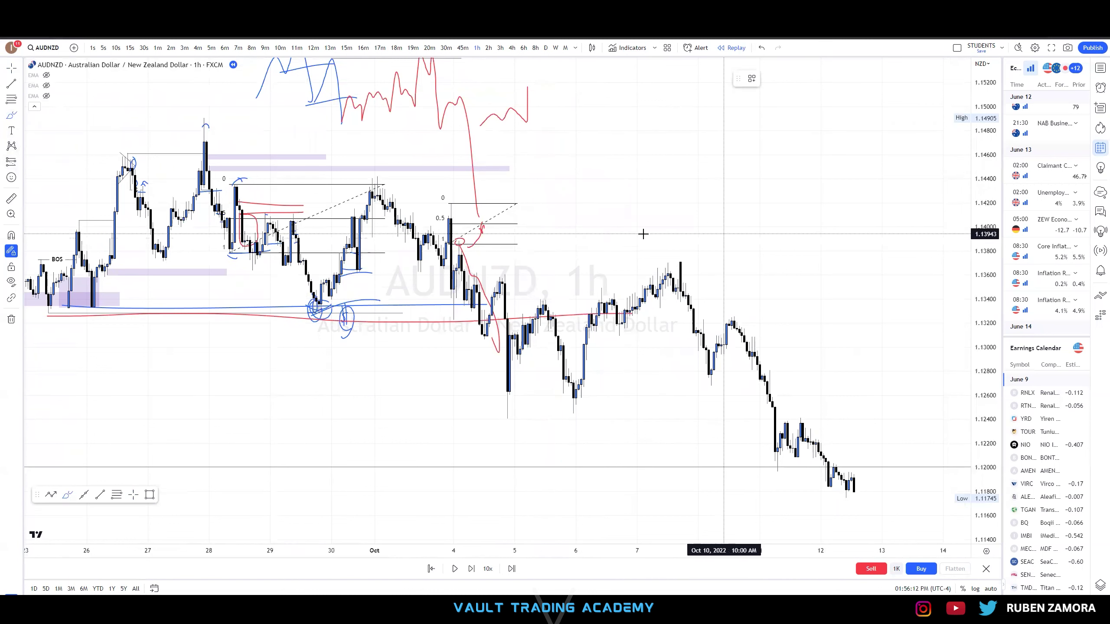
Brush a red line under the Oct 4–5 lows at about 1.1240, and mark the following swing highs and lows up to Oct 7
left_click_drag(501, 420, 639, 416)
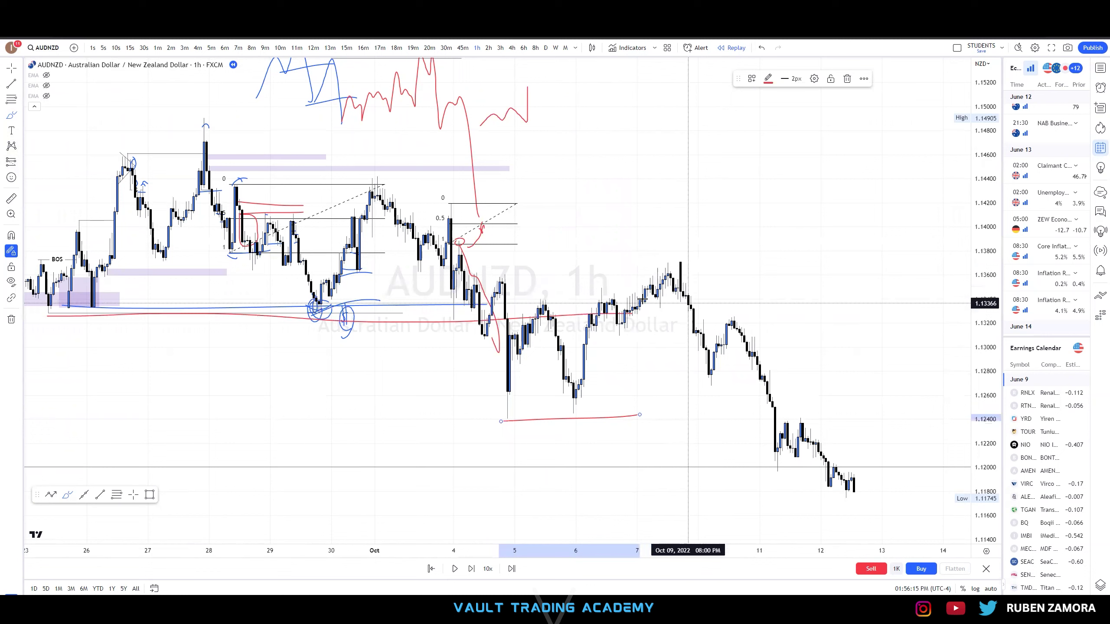
left_click_drag(596, 283, 614, 283)
left_click_drag(611, 330, 655, 318)
mouse_move(661, 261)
left_mouse_down()
mouse_move(673, 261)
mouse_move(684, 300)
left_mouse_up()
left_click_drag(679, 259, 686, 258)
left_click_drag(671, 300, 711, 301)
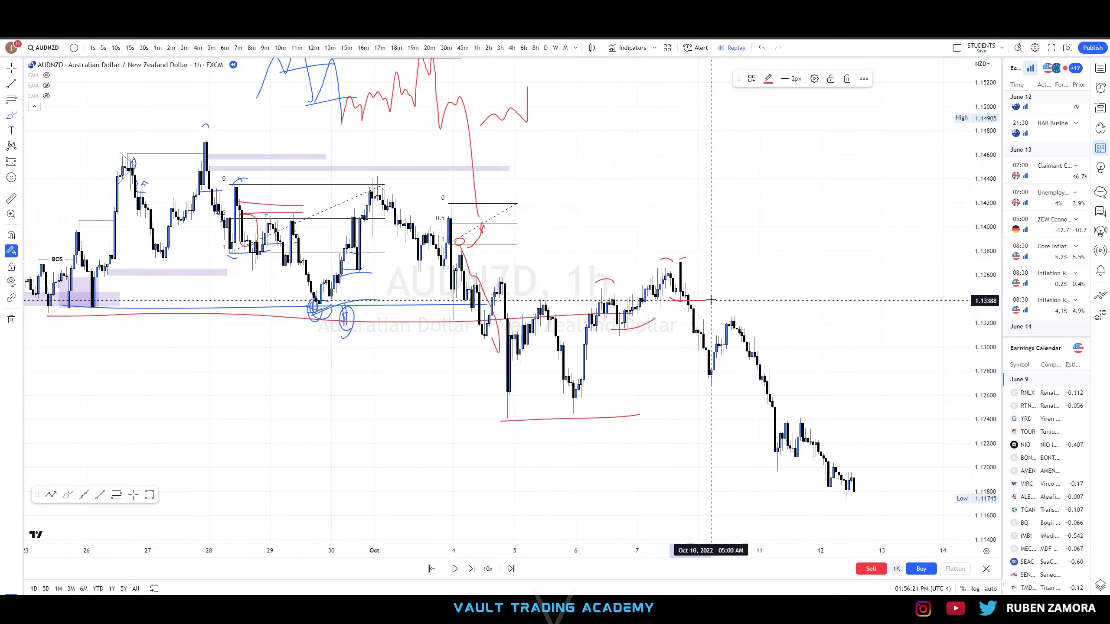
Brush red levels at the Oct 10 lows, circle the retracement high near 1.1320, and trace the decline from it
left_click_drag(695, 351, 725, 349)
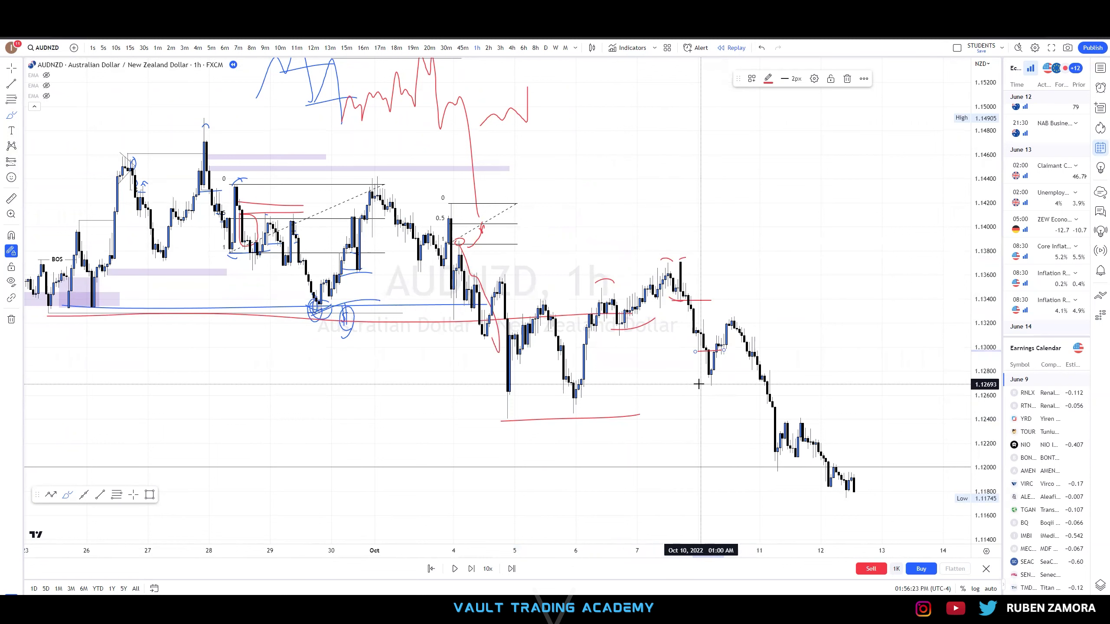
left_click_drag(701, 384, 746, 387)
mouse_move(697, 320)
left_mouse_down()
mouse_move(762, 317)
mouse_move(759, 333)
mouse_move(725, 317)
mouse_move(828, 473)
left_mouse_up()
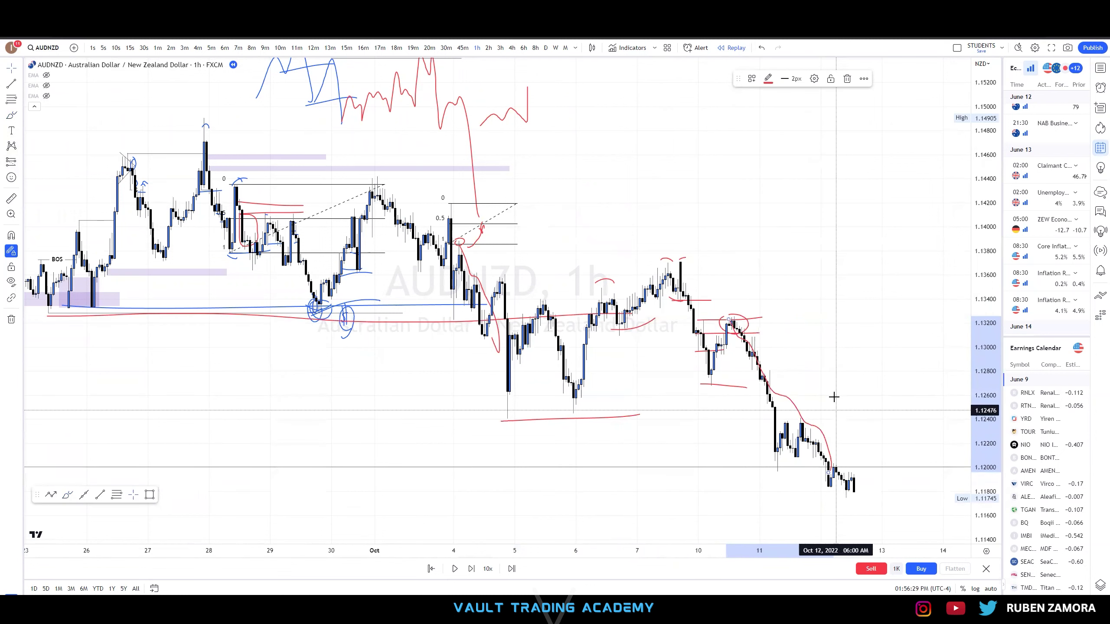
key("Escape")
Review the wider hourly price history and remove all drawings from the chart
left_click_drag(980, 386, 952, 374)
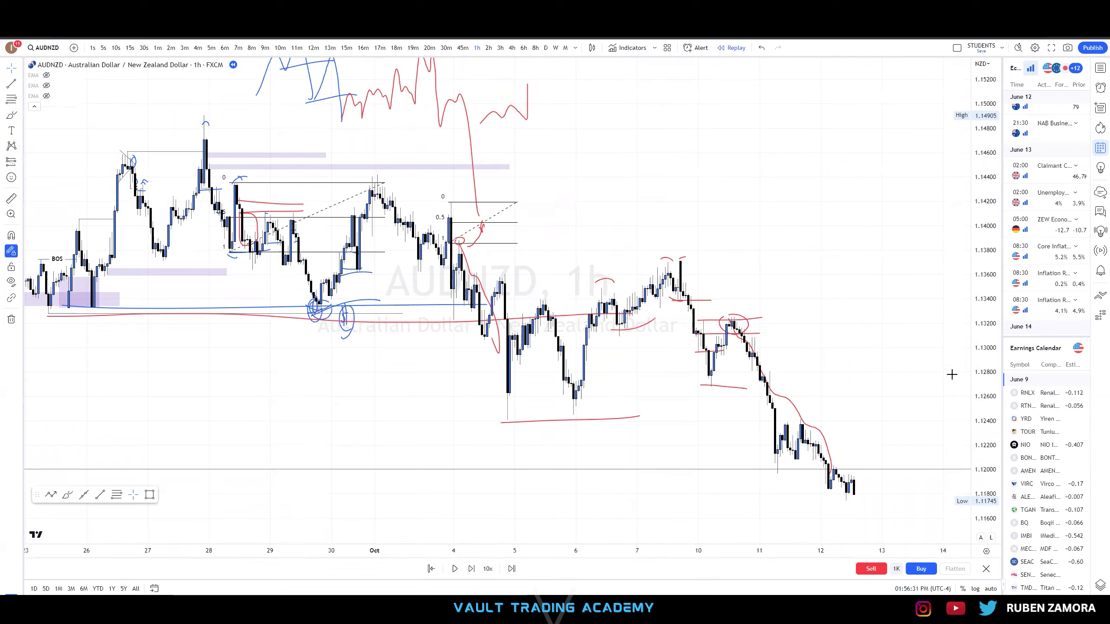
scroll(986, 297, "down", 5)
scroll(756, 397, "down", 8)
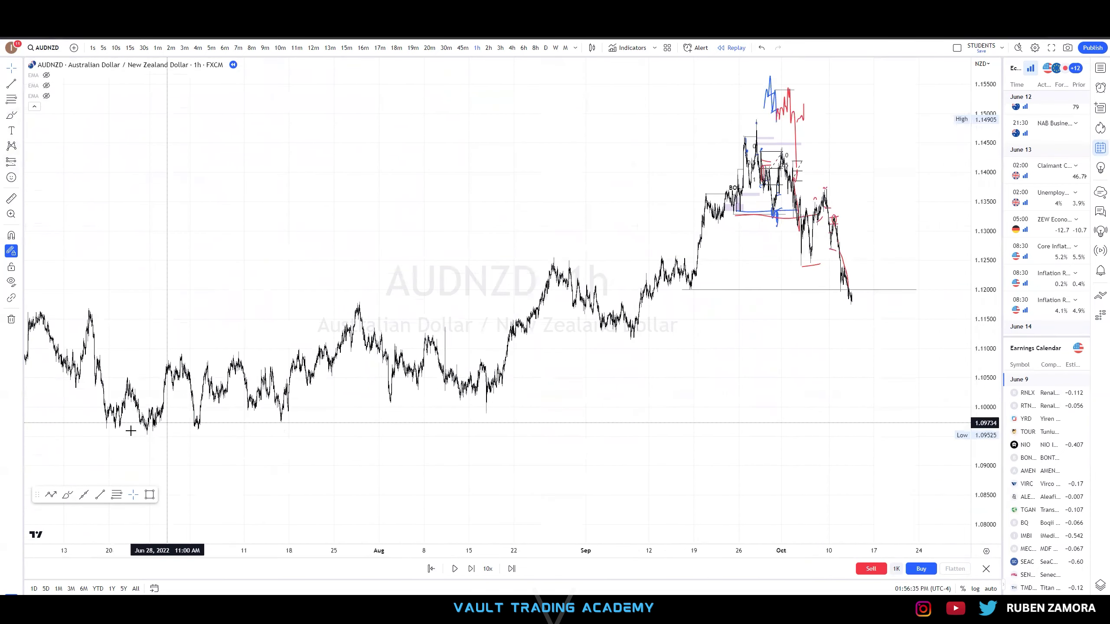
left_click_drag(772, 421, 509, 427)
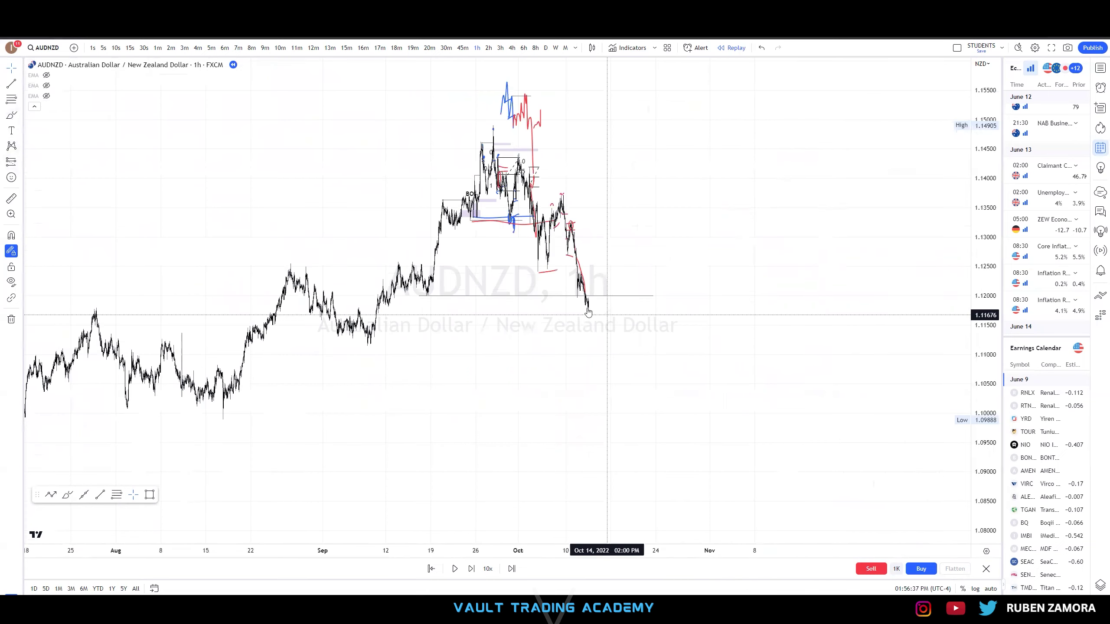
scroll(488, 404, "up", 5)
scroll(856, 402, "up", 5)
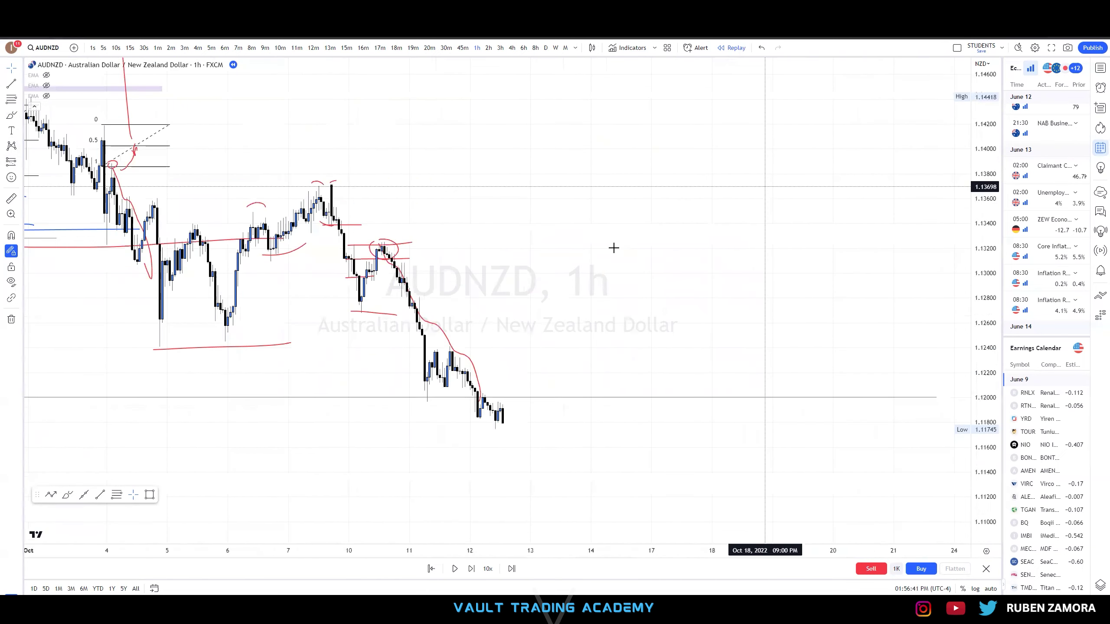
scroll(614, 248, "down", 2)
right_click(709, 219)
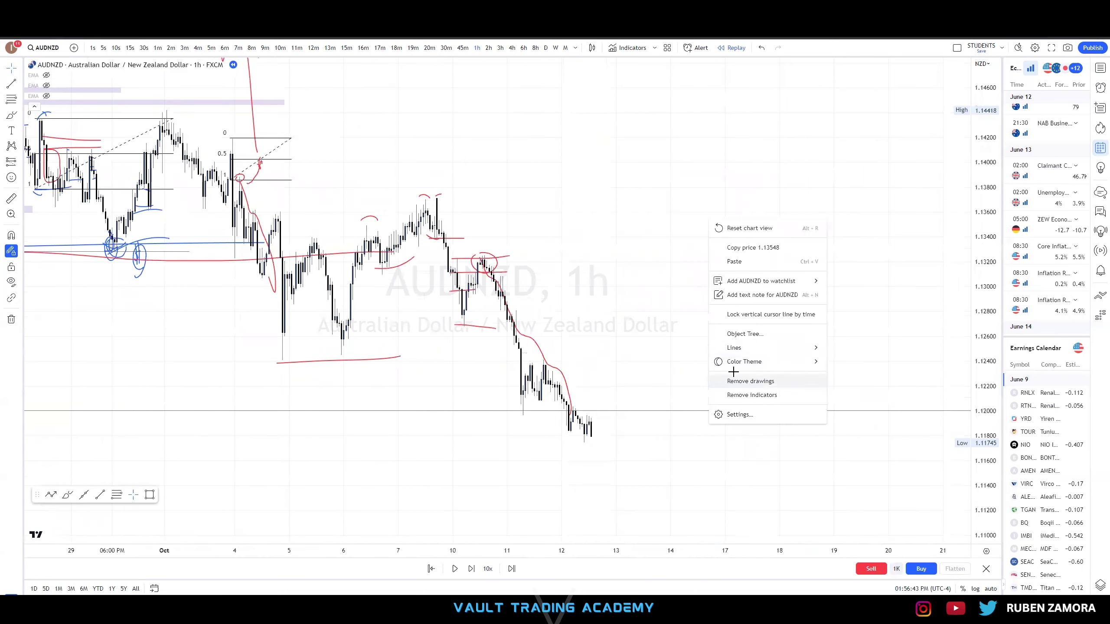
left_click(750, 381)
Switch the chart to the daily timeframe and reset the chart view
left_click(547, 48)
right_click(726, 195)
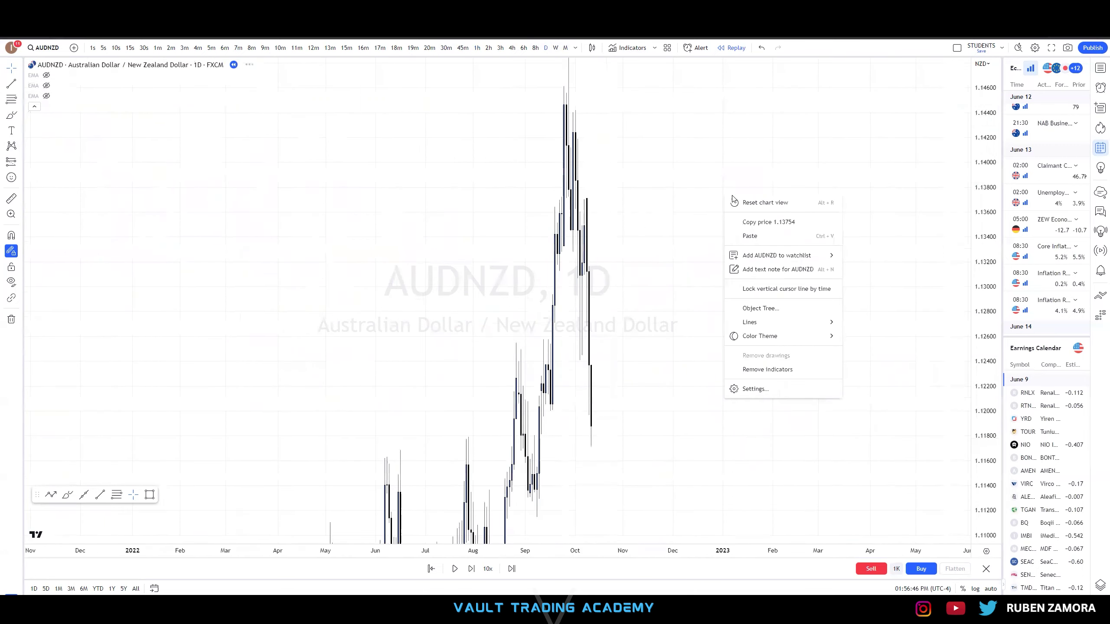
left_click(734, 199)
left_click_drag(919, 184, 825, 205)
scroll(841, 211, "up", 5)
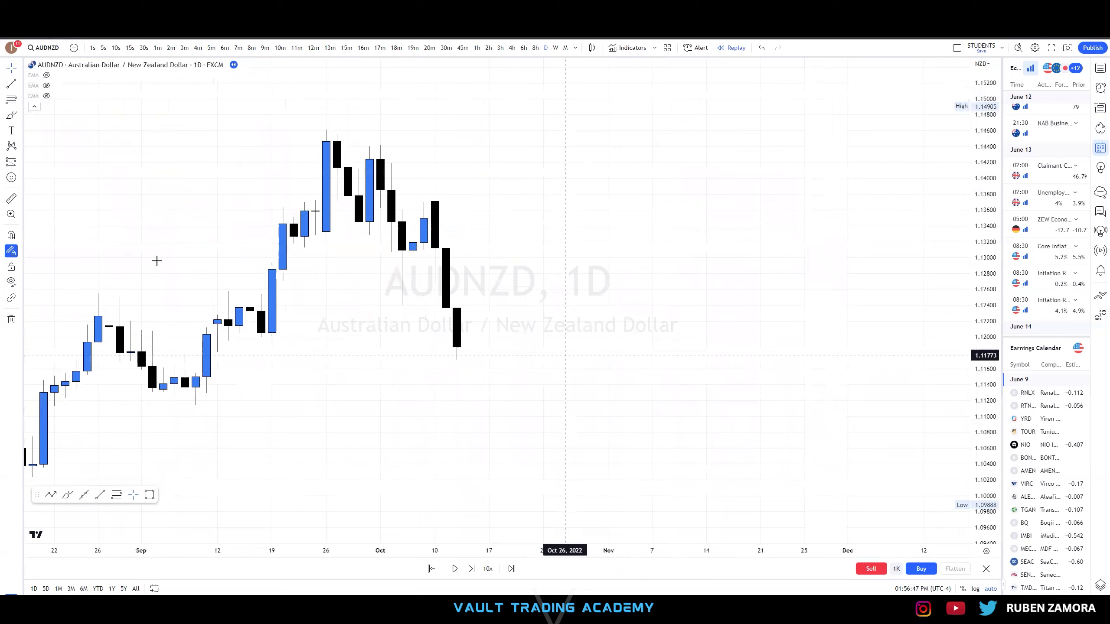
Draw a purple supply zone at about 1.1271–1.1319 from the Oct 10 candle, and overlay a Fibonacci retracement on it
left_click(43, 151)
mouse_move(434, 281)
left_mouse_down()
mouse_move(725, 230)
mouse_move(814, 243)
left_mouse_up()
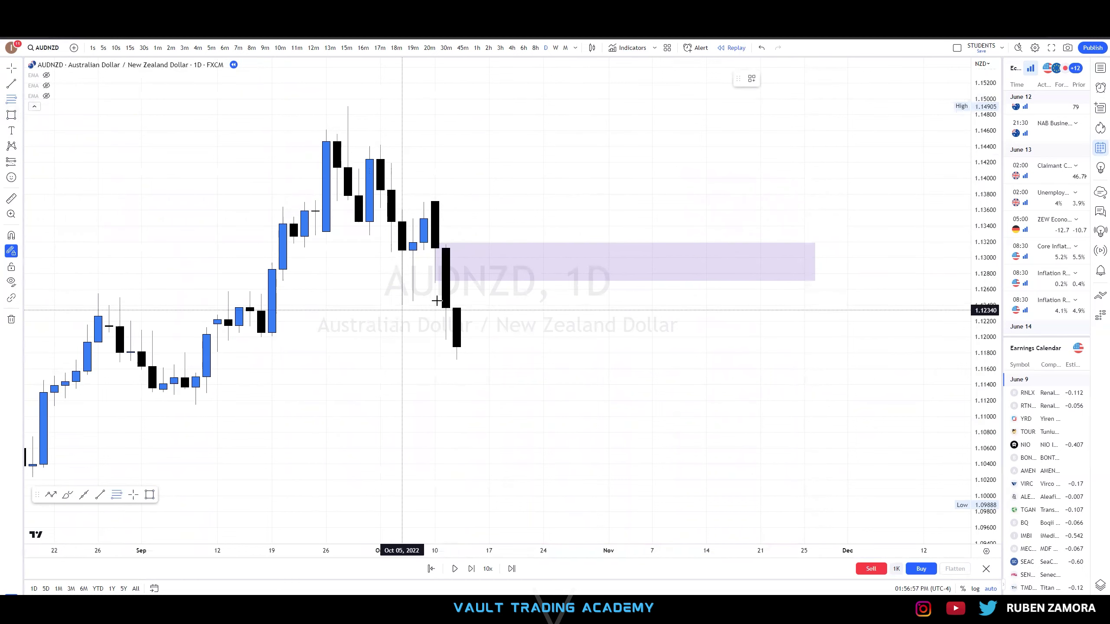
left_click(435, 283)
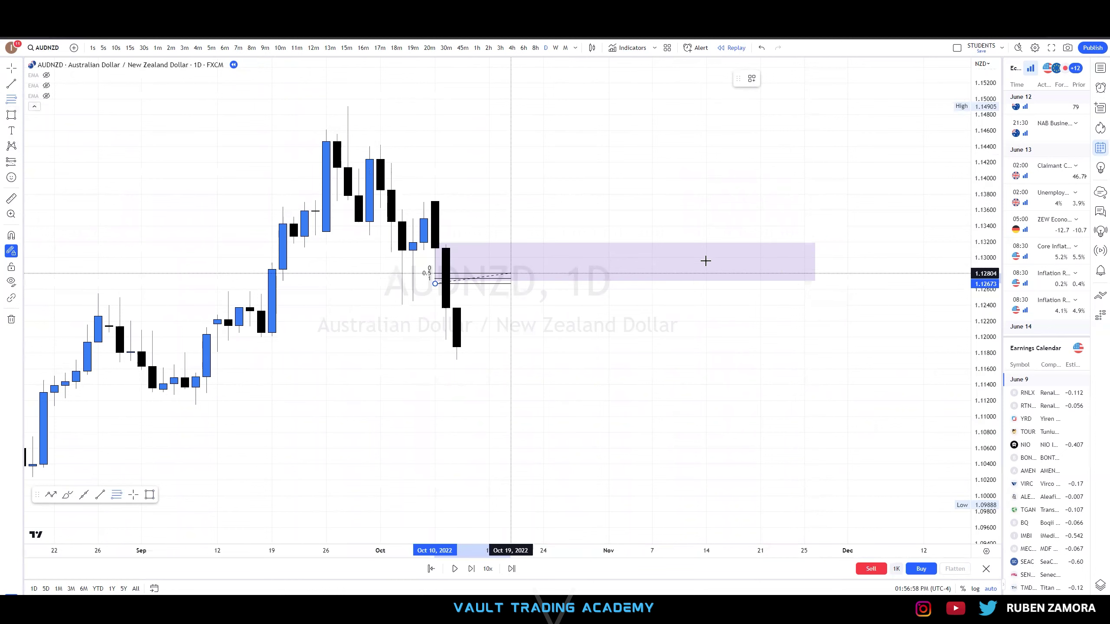
left_click(881, 244)
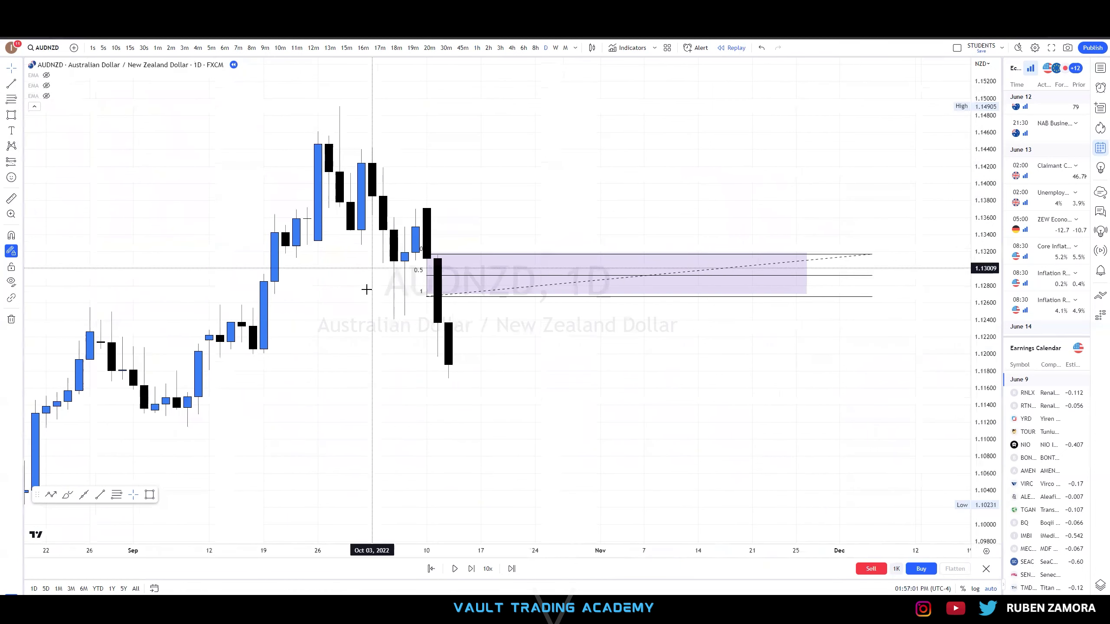
left_click(667, 392)
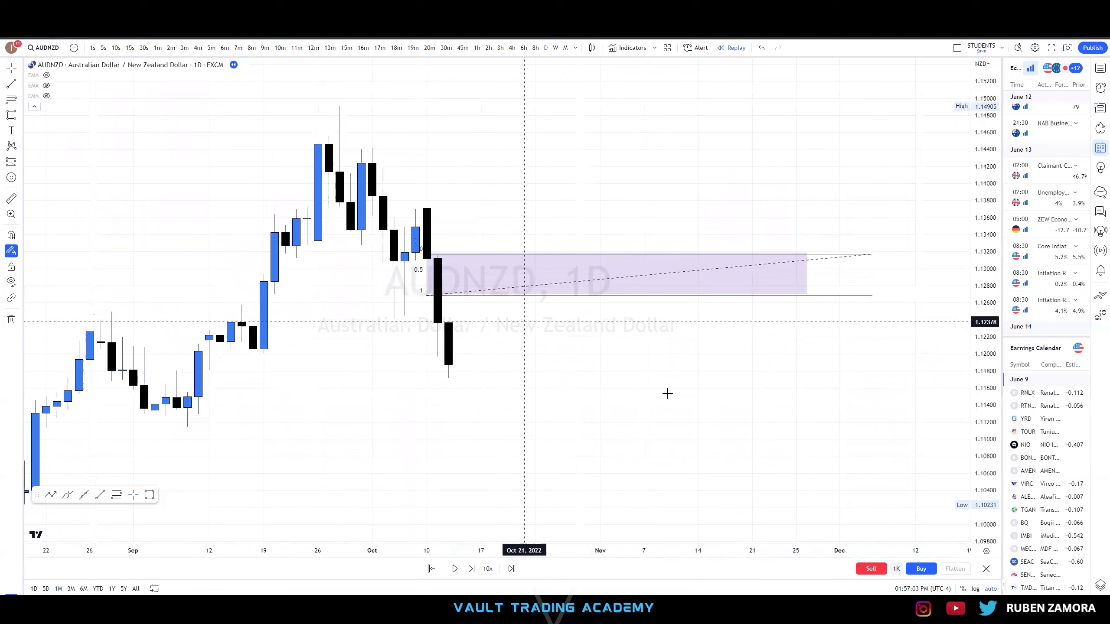
Advance the daily replay bar by bar to Oct 24
left_click(471, 569)
left_click(471, 570)
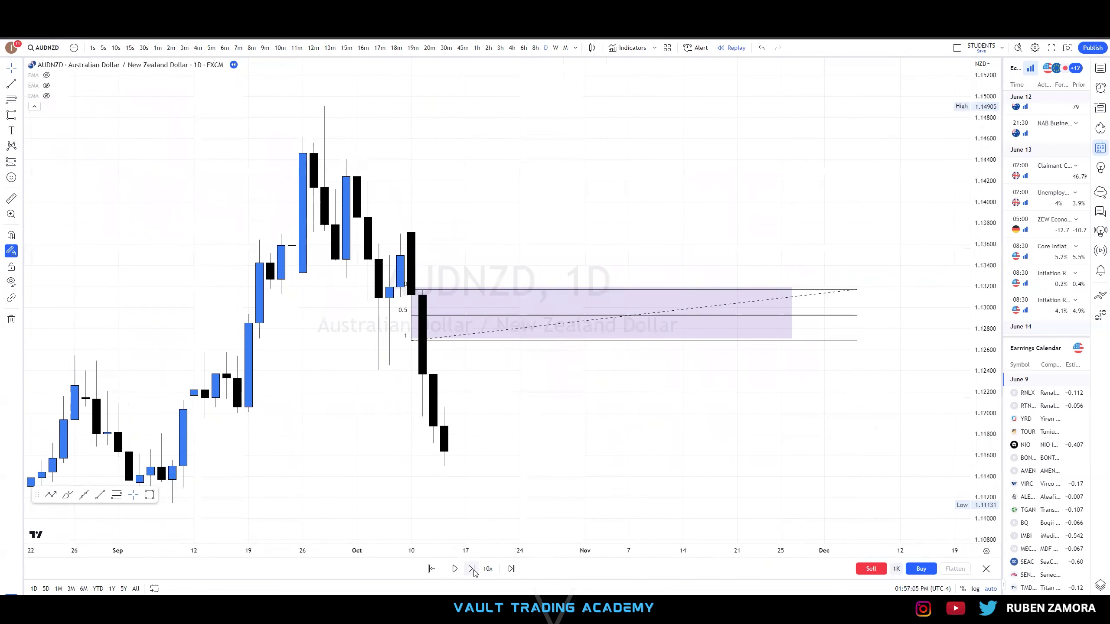
left_click(472, 570)
left_click(471, 569)
left_click(472, 569)
left_click(472, 569)
left_click(472, 569)
left_click(471, 570)
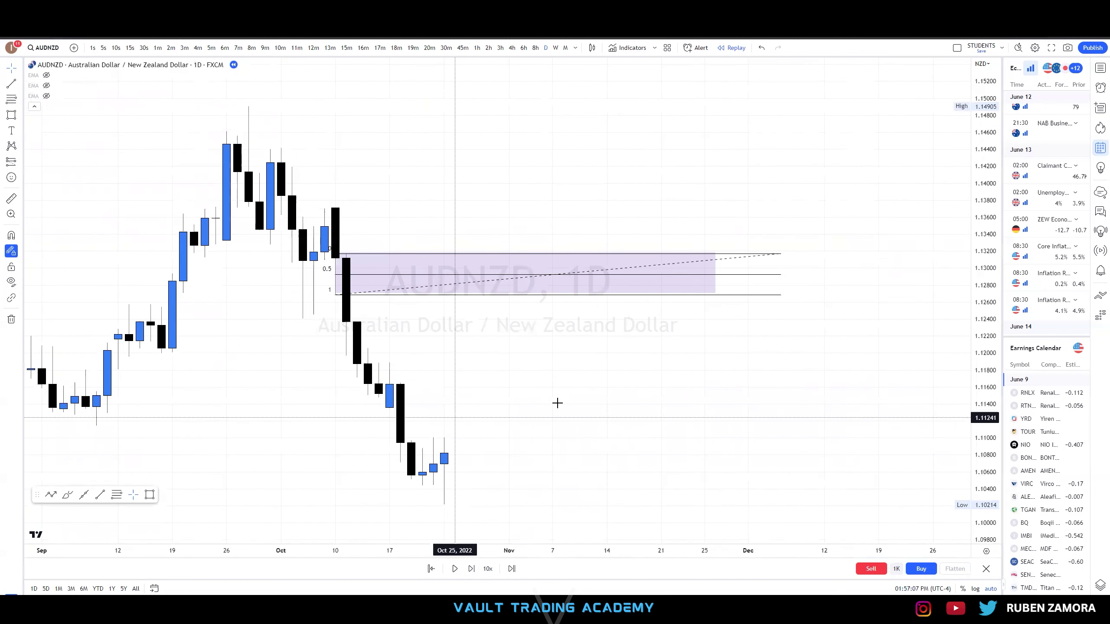
Draw a Fibonacci retracement from about 1.1133 to 1.1189 beside the Oct 17 candle
left_click(11, 98)
left_click(388, 329)
left_click(671, 296)
left_click(677, 293)
left_click(461, 507)
Advance the daily replay to Oct 27 to test the lower Fibonacci retracement
left_click(471, 568)
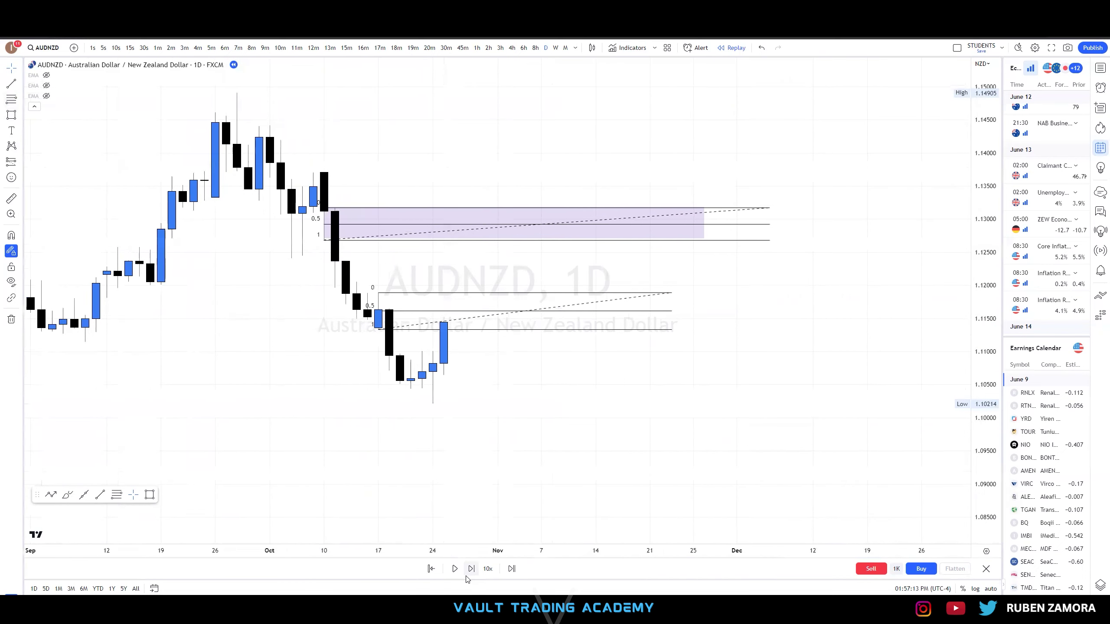
left_click(471, 569)
left_click(471, 568)
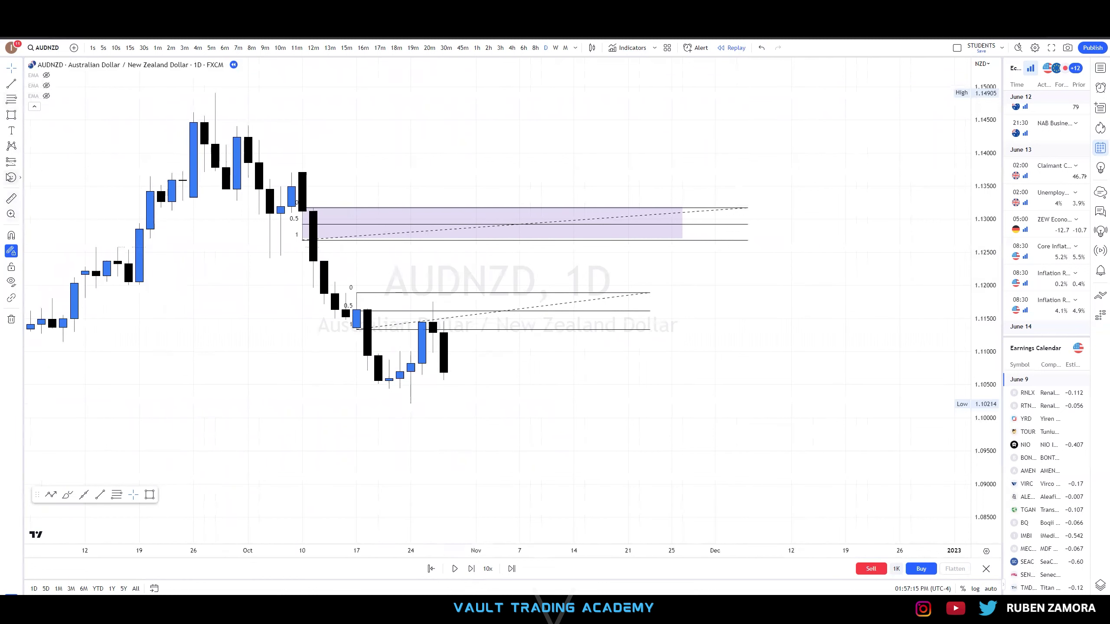
Place a short position at the lower Fibonacci 0.5 level with entry 1.11615, stop 1.11923 and target 1.09528
left_click(20, 162)
left_click(53, 187)
left_click(423, 315)
left_click_drag(422, 316, 432, 309)
left_click_drag(432, 252, 433, 291)
left_click_drag(563, 311, 487, 313)
left_click_drag(489, 384, 402, 433)
left_click(406, 437)
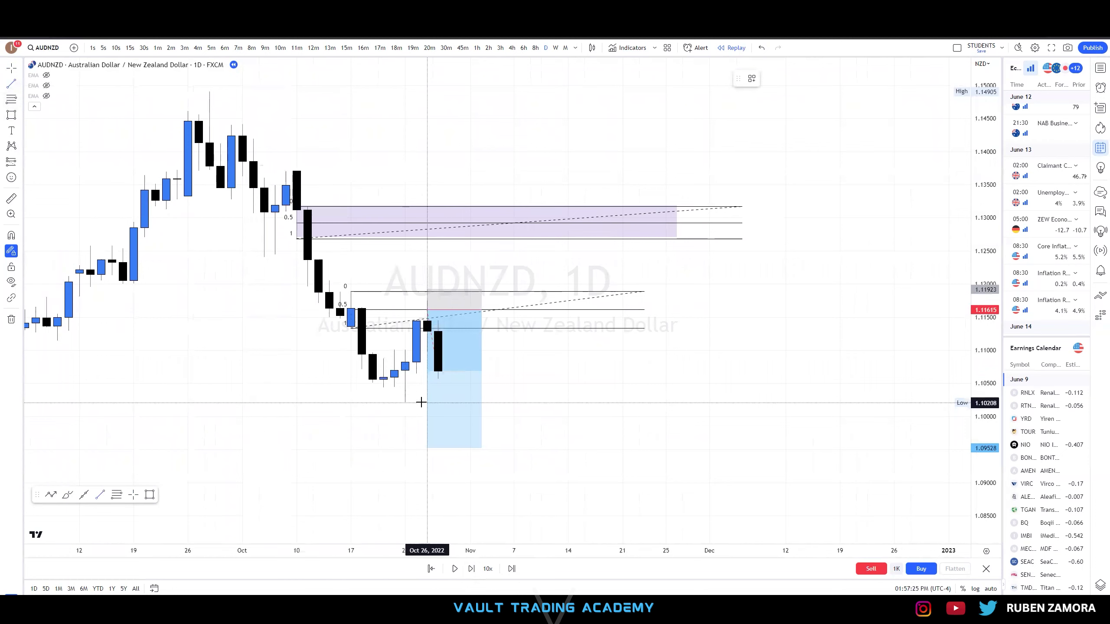
Draw a horizontal trend line from the Oct 24 low at about 1.1020 and align it with that low
left_click(405, 400)
left_click(536, 401)
left_click_drag(581, 437, 579, 439)
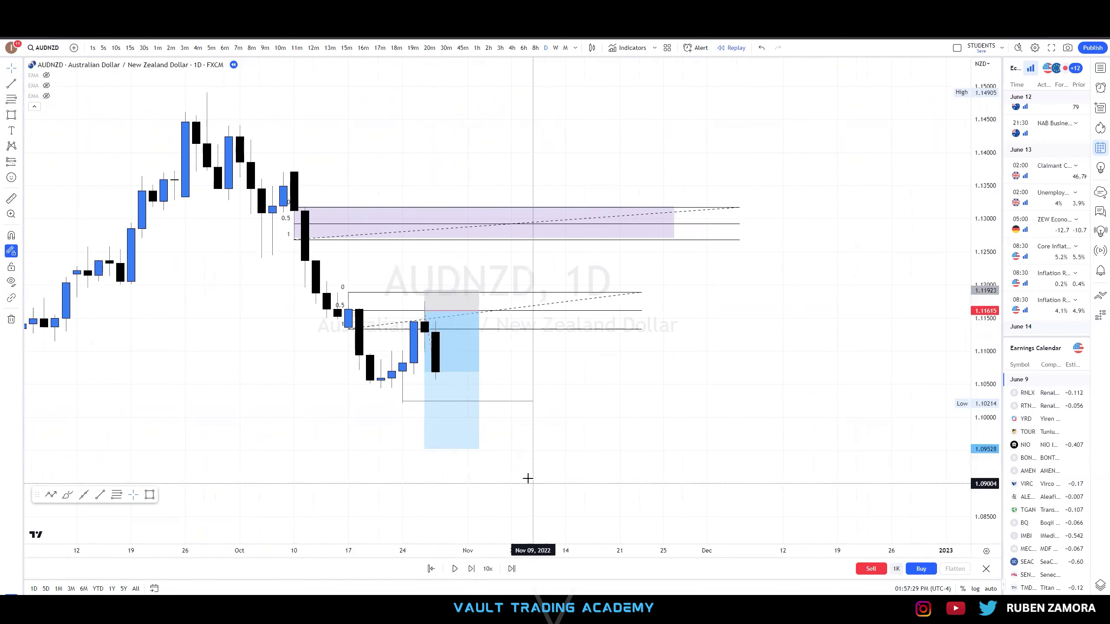
left_click_drag(524, 479, 667, 480)
left_click(565, 401)
left_click_drag(566, 402, 566, 405)
left_click(682, 431)
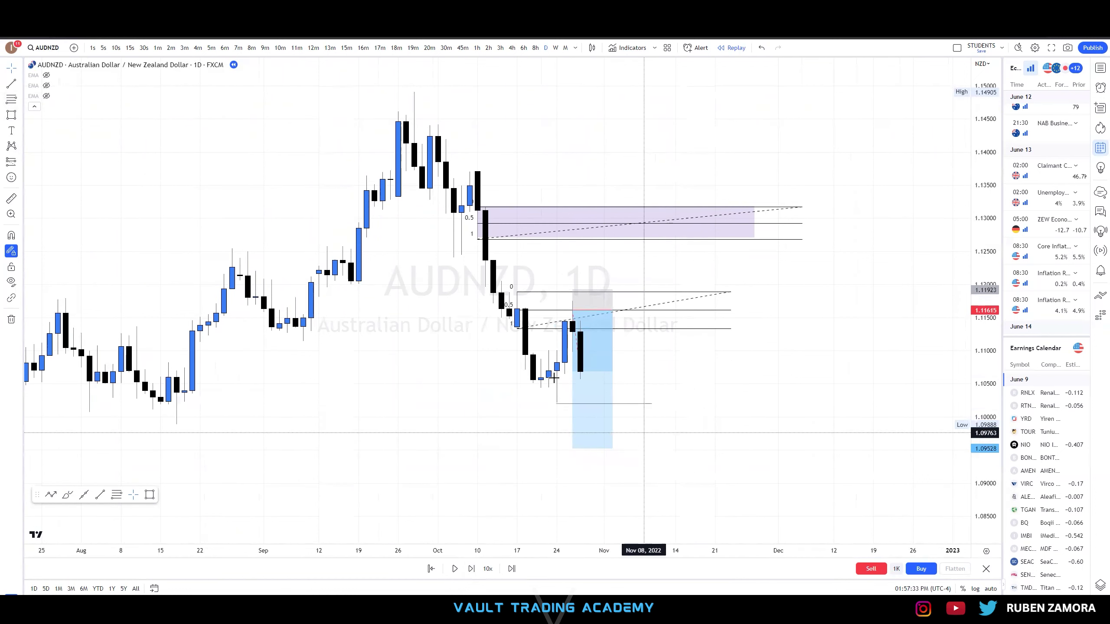